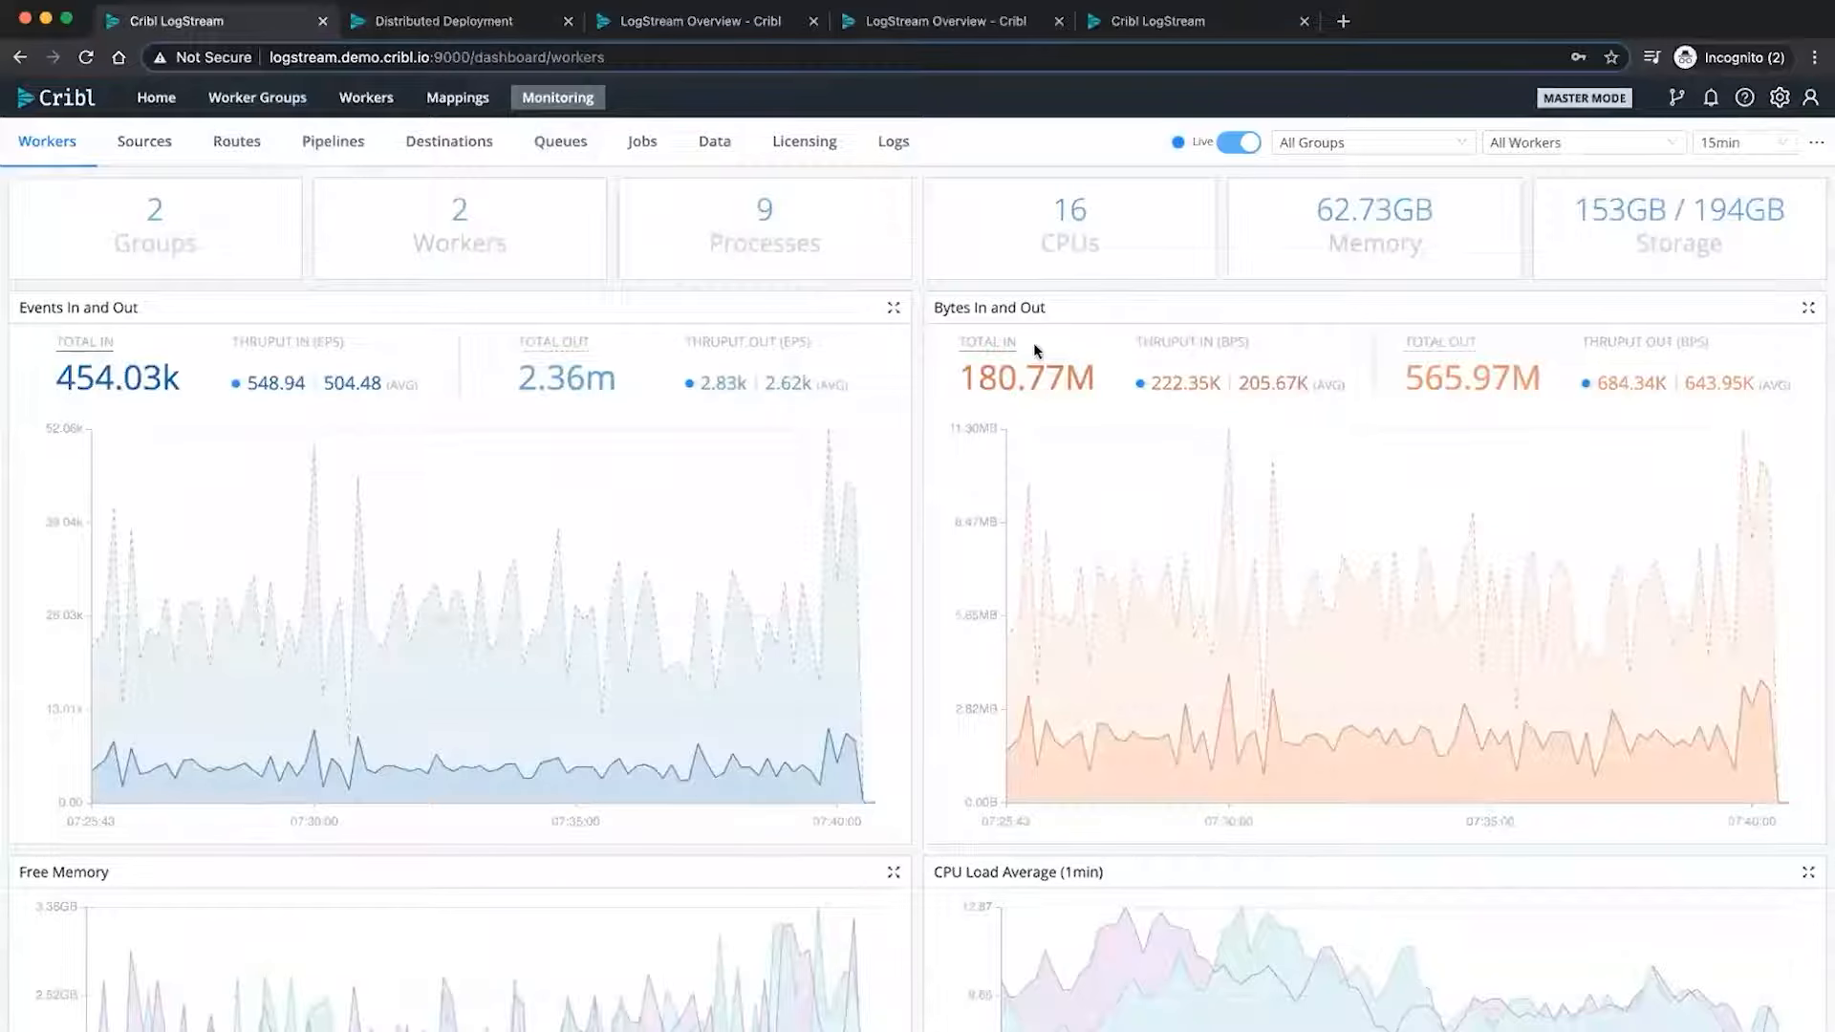
- Include kafka, metrics, splunk, syslog and tcpjson in the monitored sources, and view the destinations' monitoring data
left_click(145, 145)
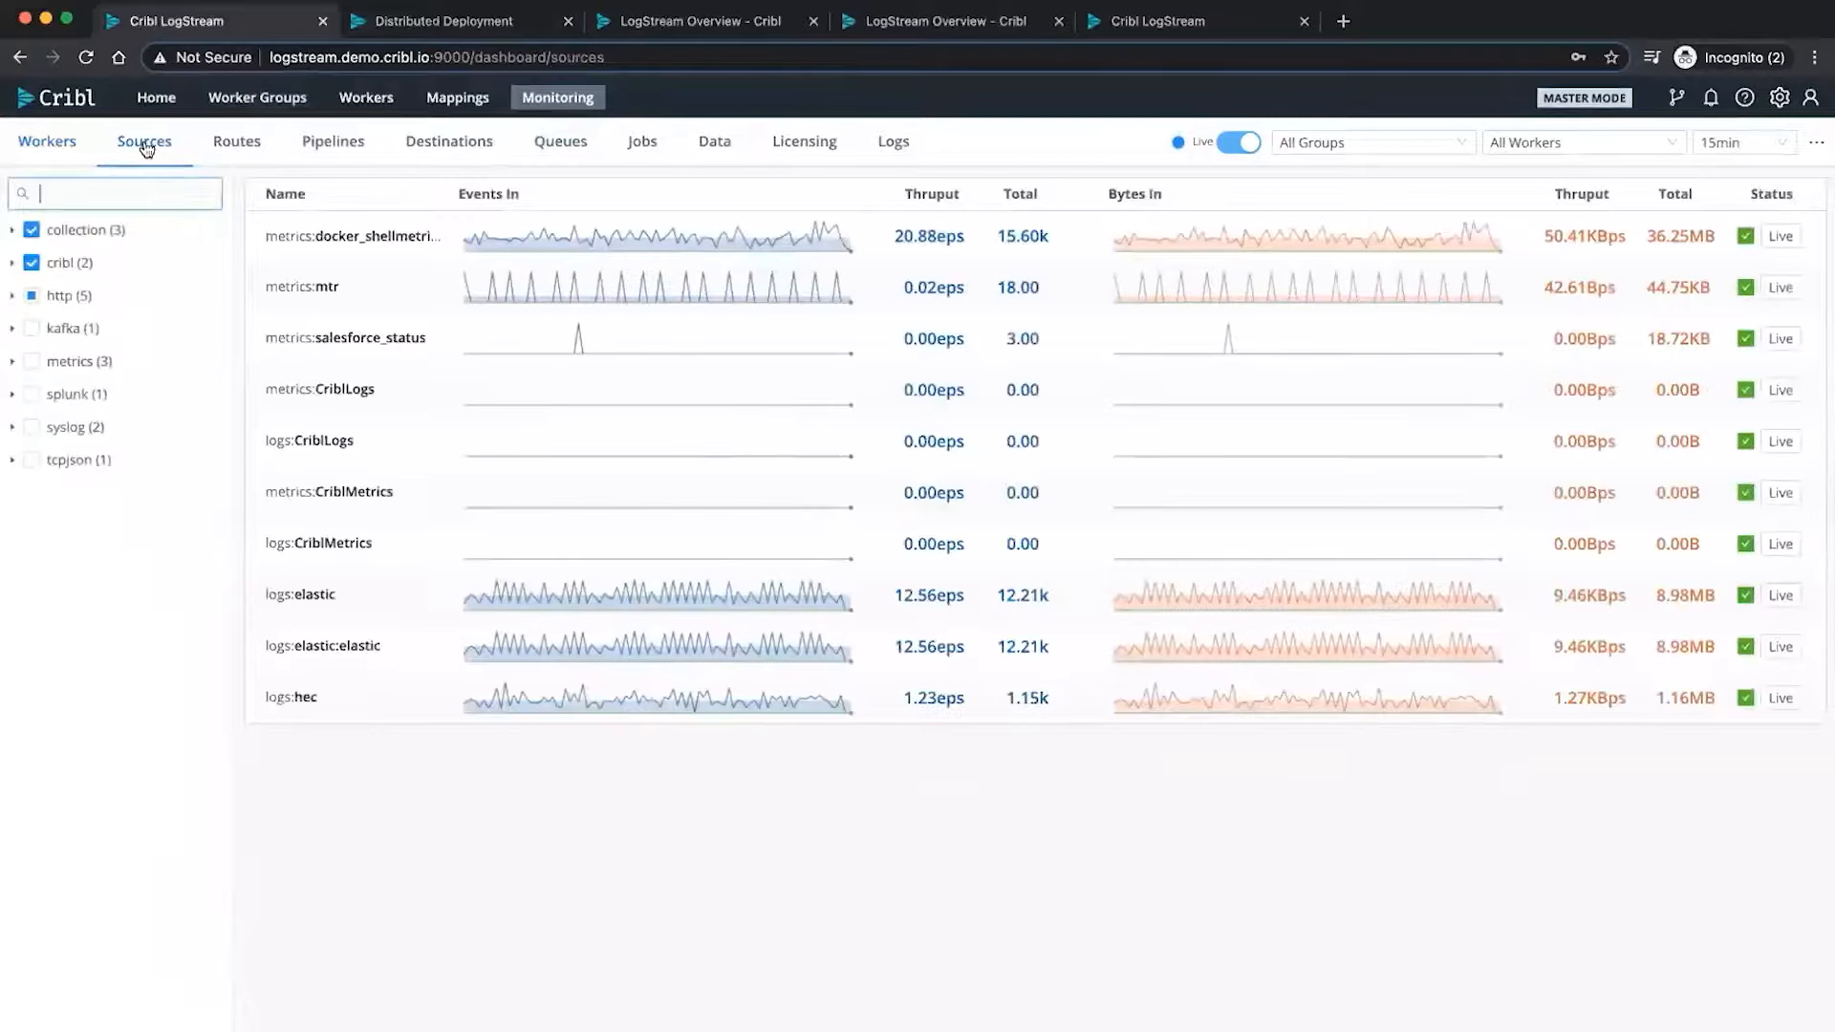
left_click(31, 328)
left_click(32, 363)
left_click(32, 394)
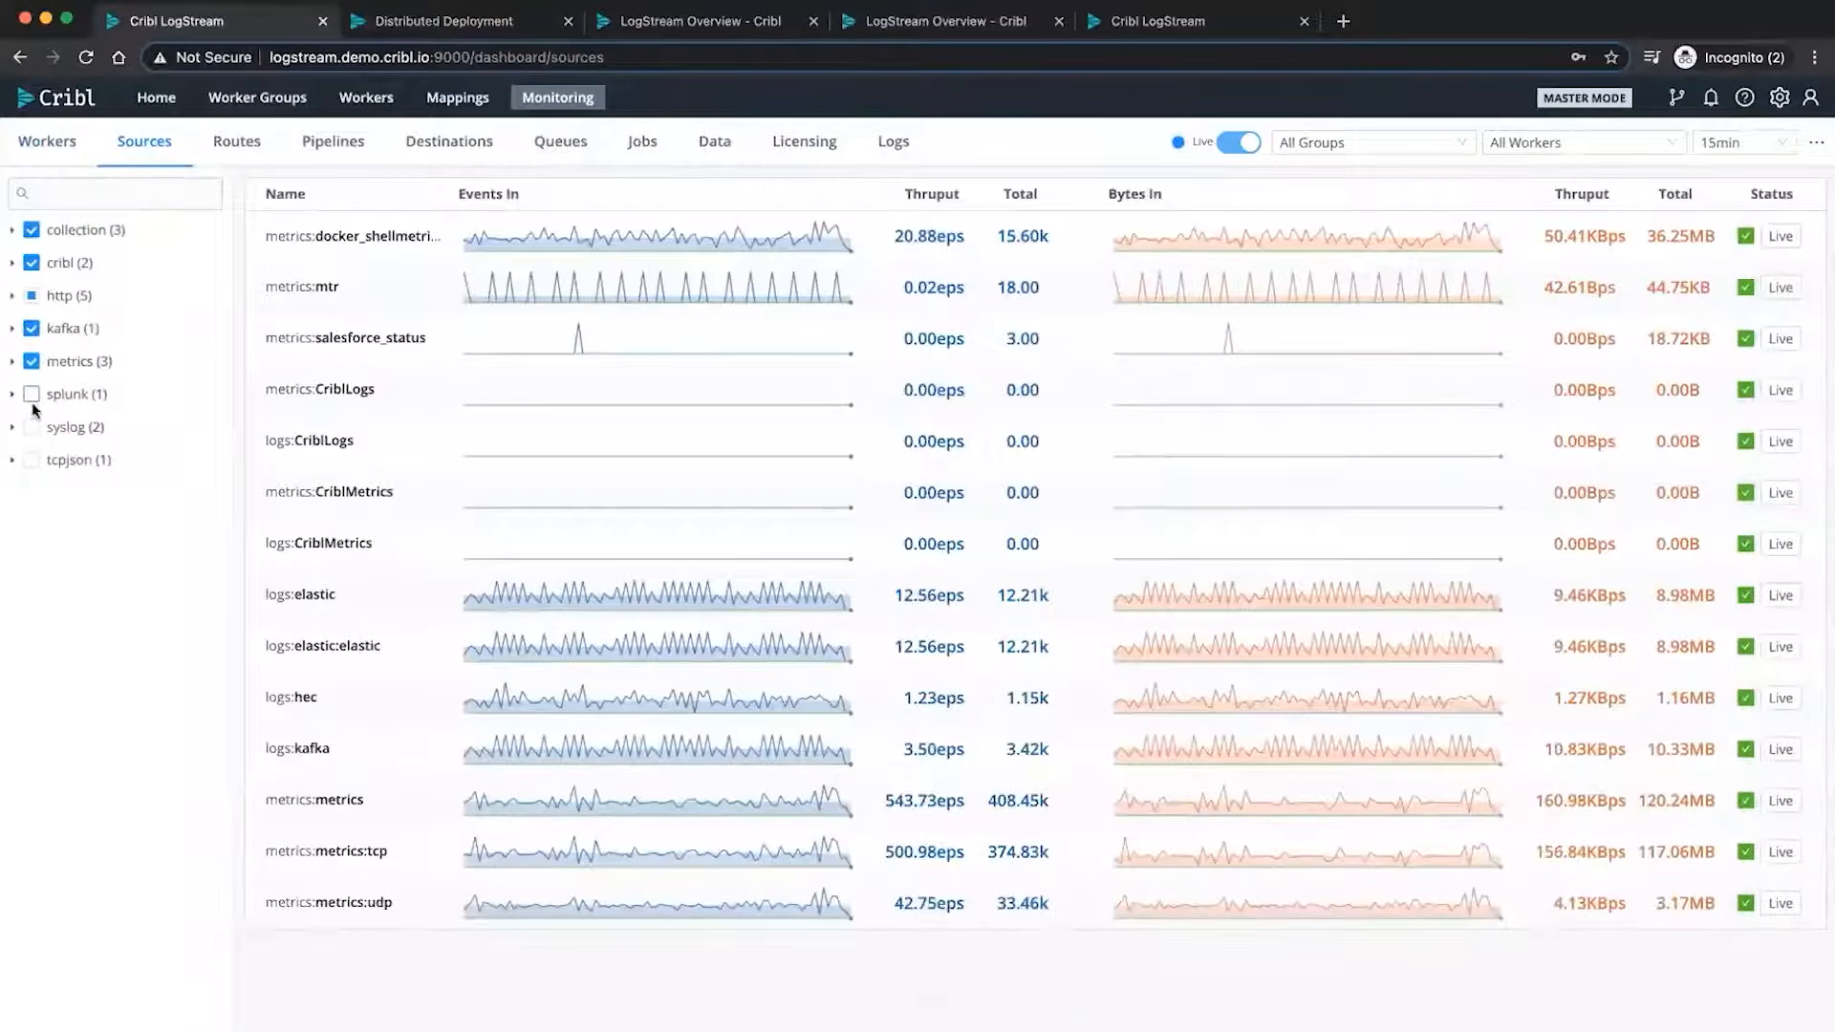
left_click(31, 428)
left_click(31, 461)
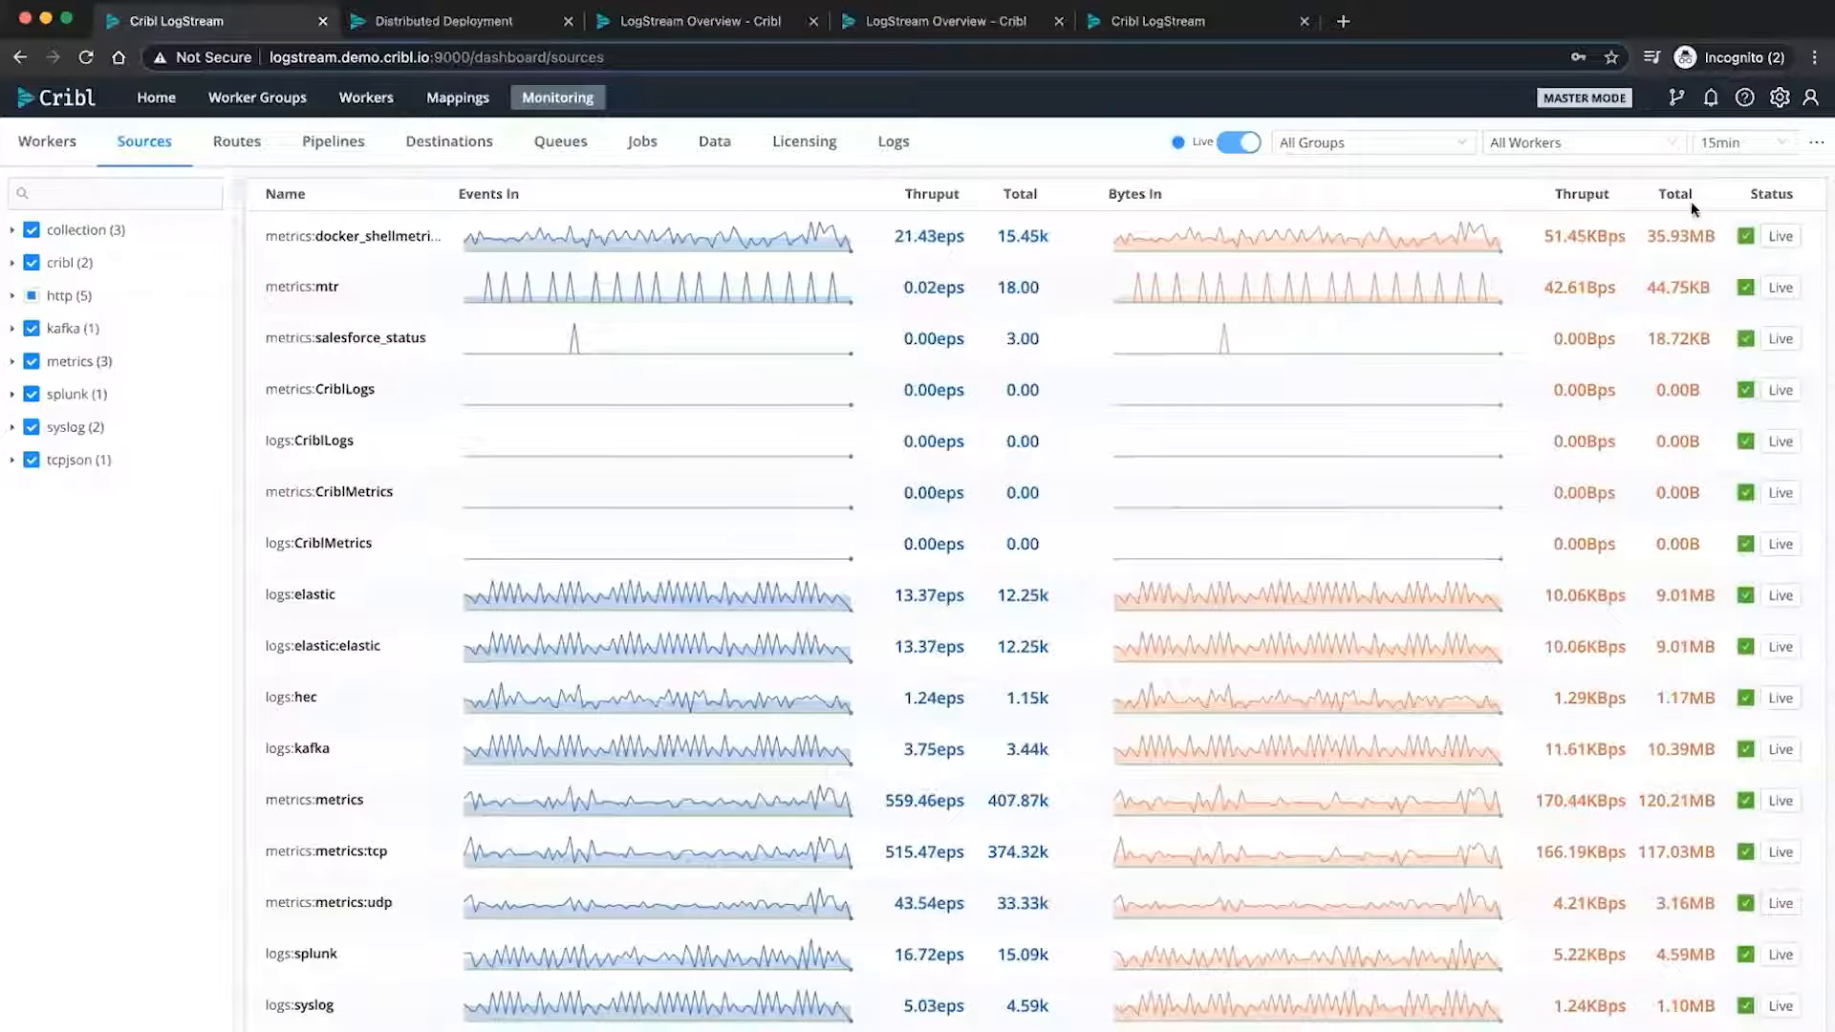
left_click(448, 140)
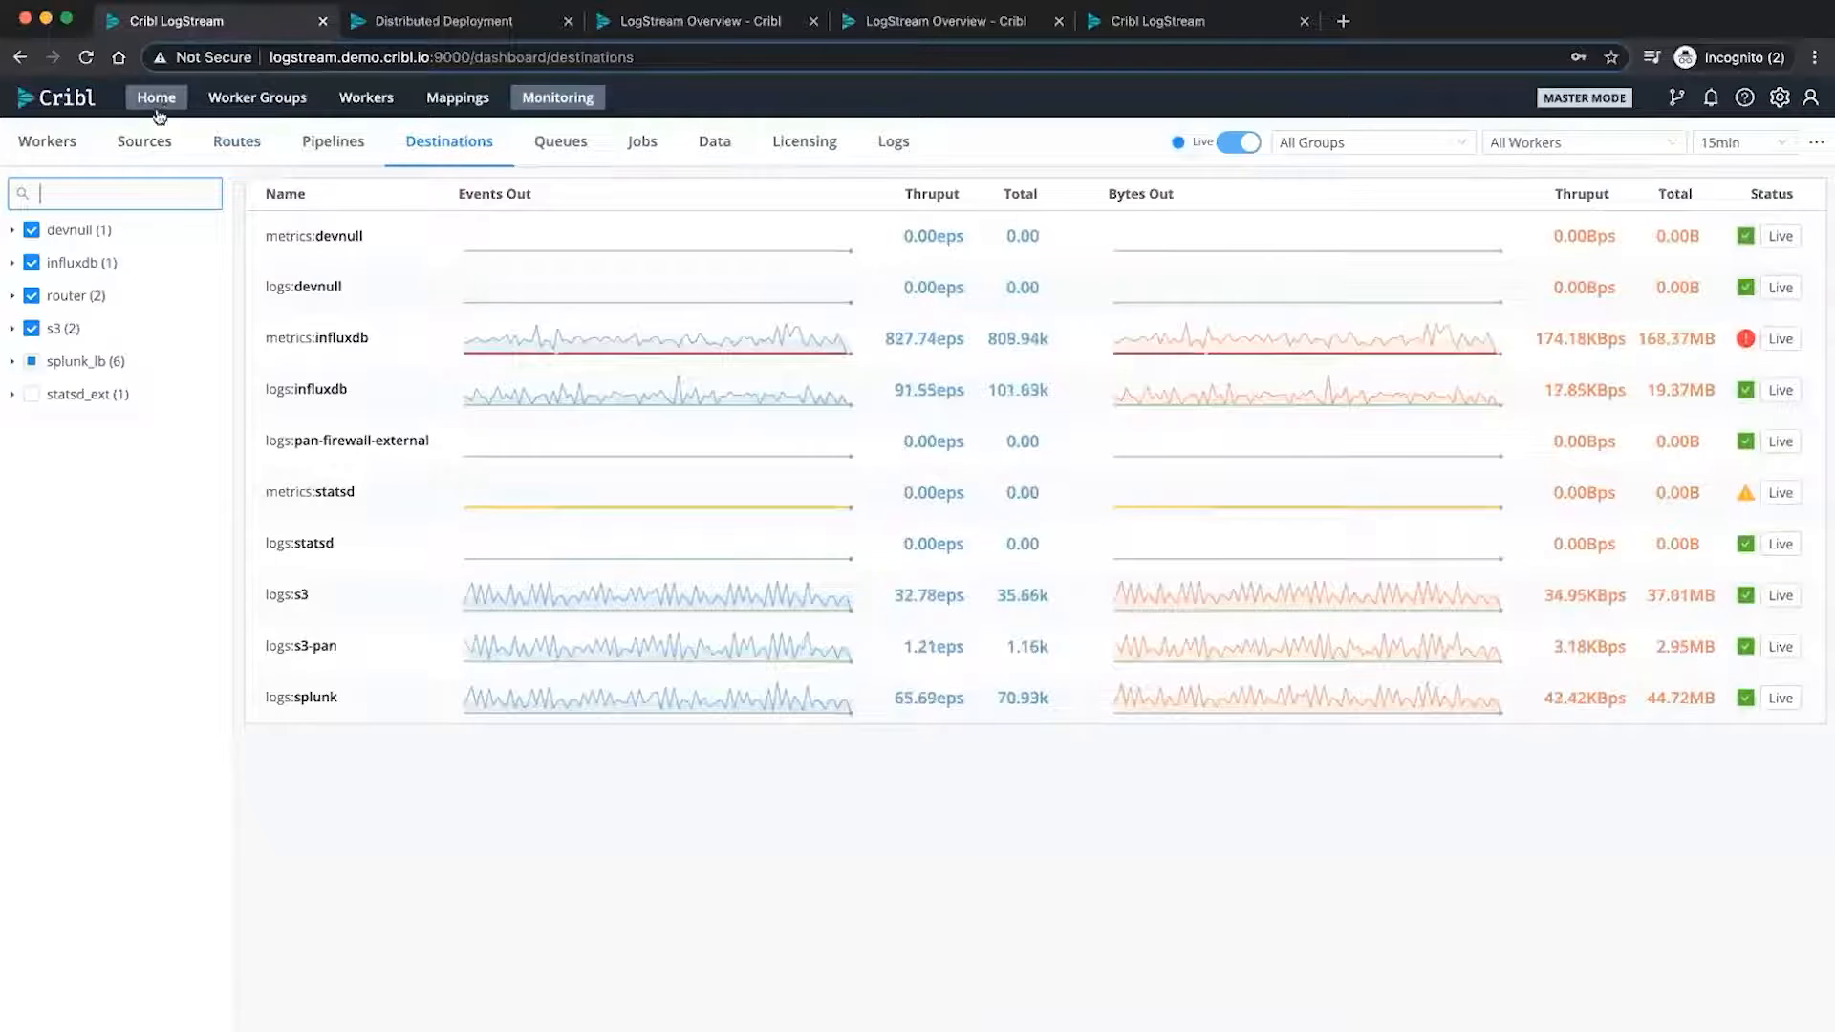
- Open the routes of the logs worker group and widen the route table
left_click(258, 98)
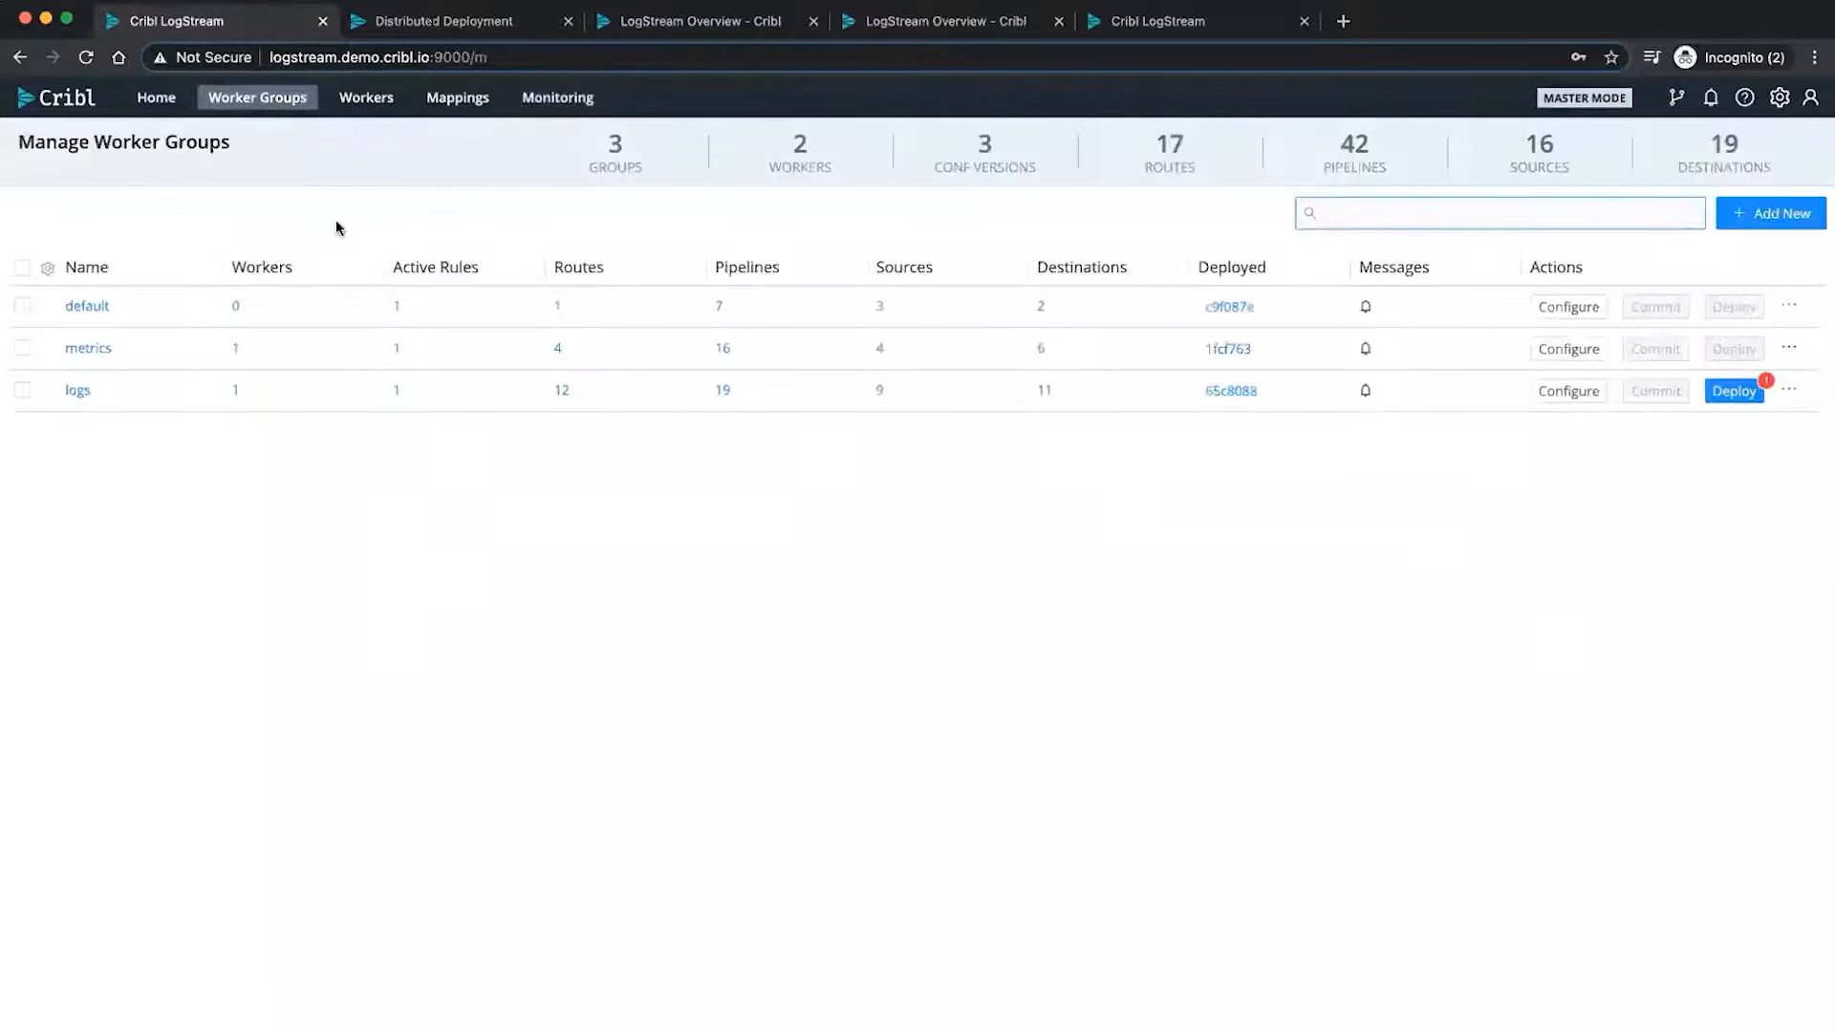
left_click(77, 395)
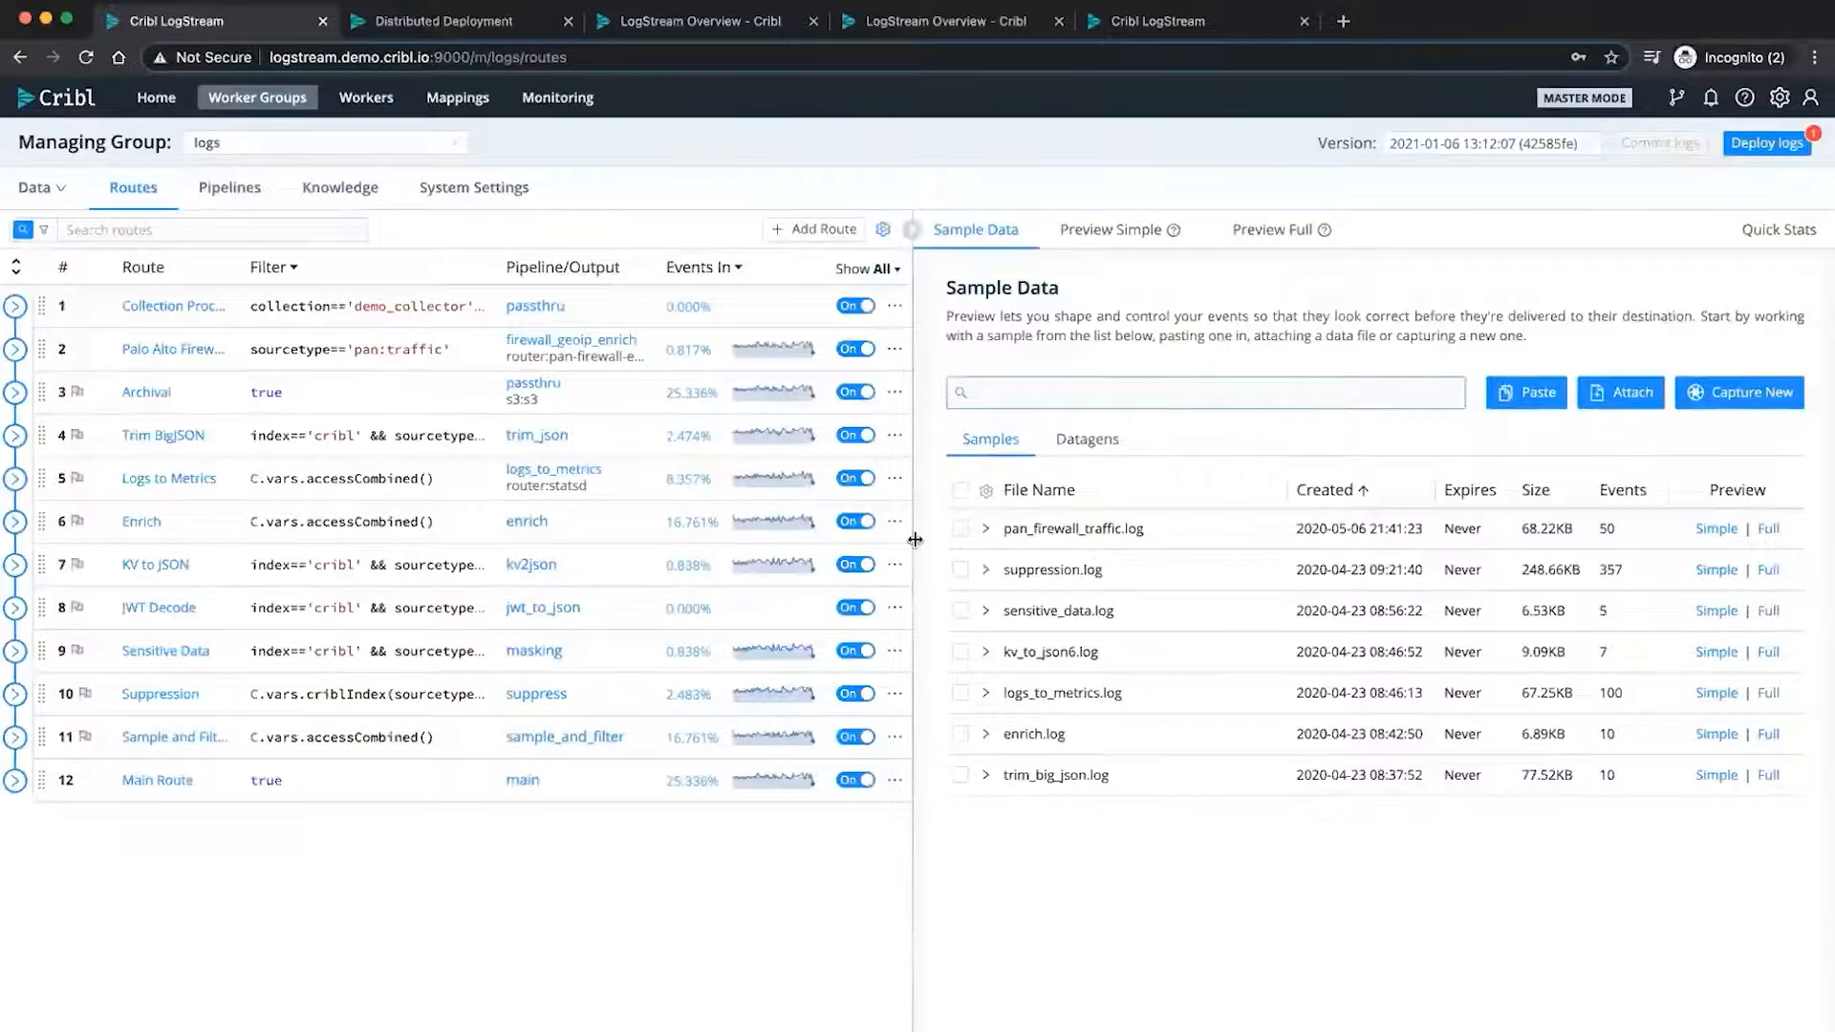
left_click_drag(914, 537, 1056, 541)
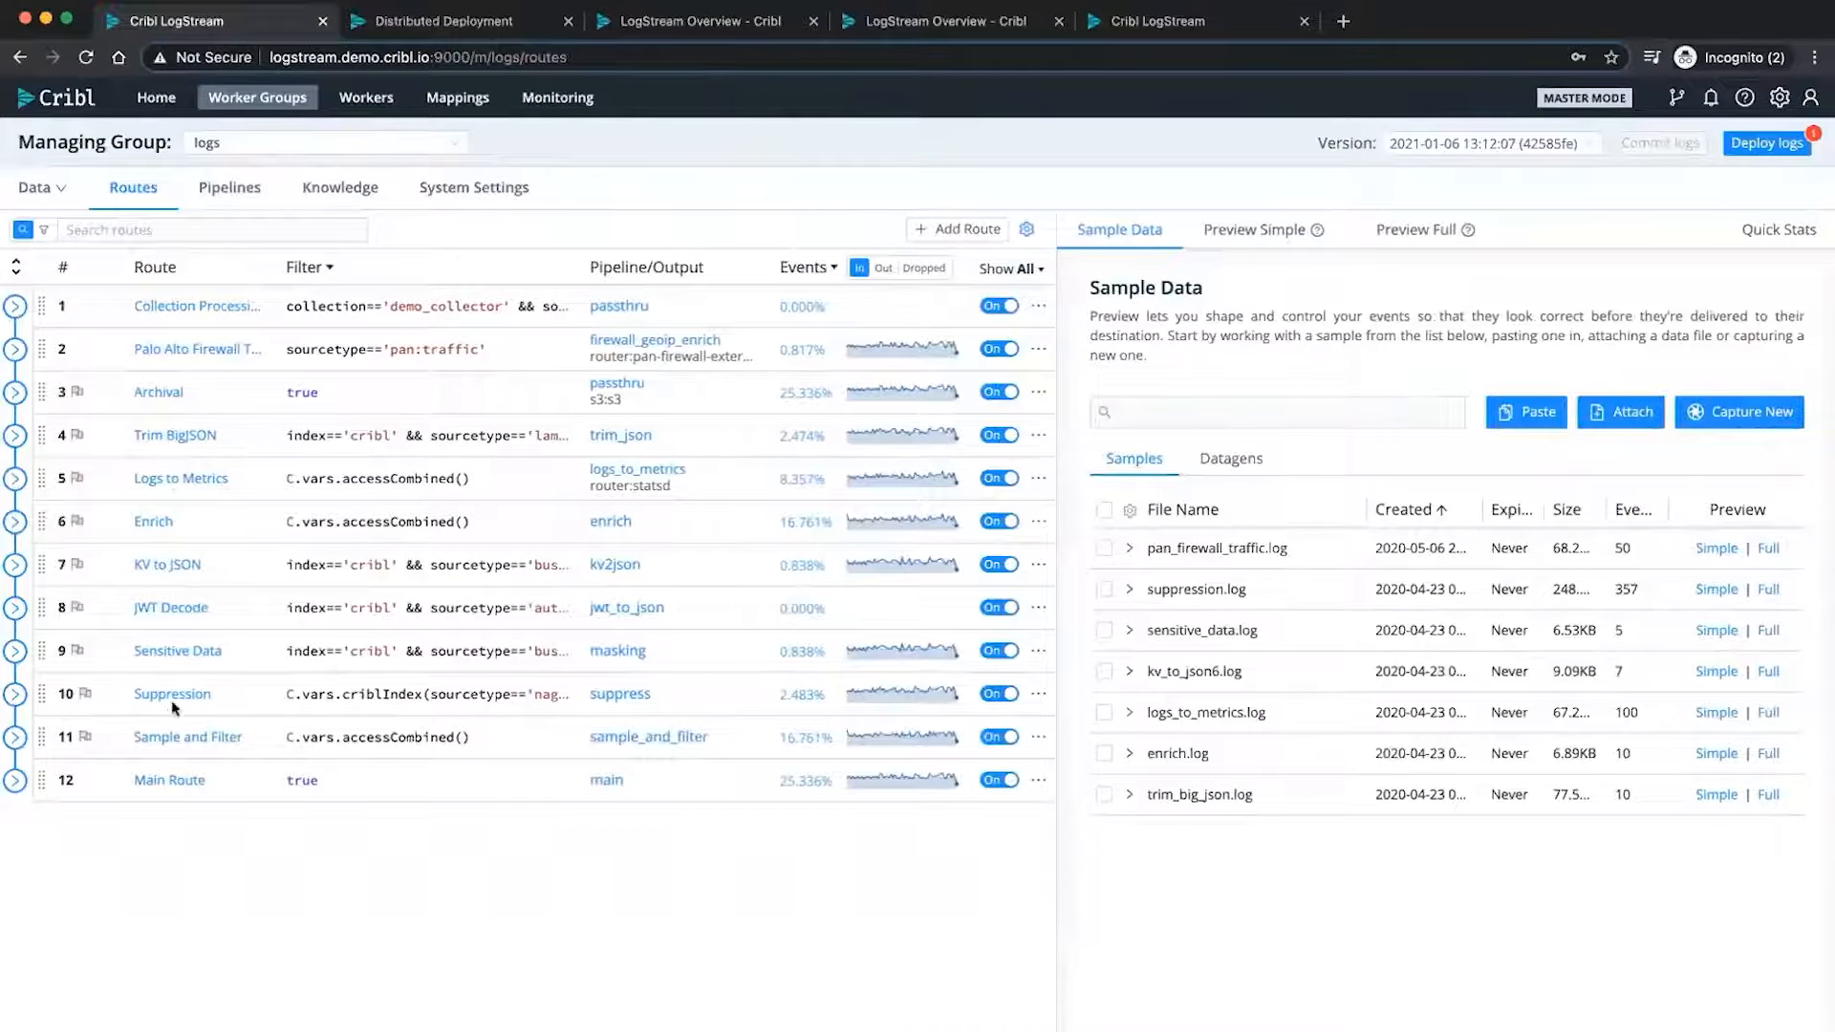
- Start a new Syslog source in the logs group and examine its general and TLS settings
left_click(36, 189)
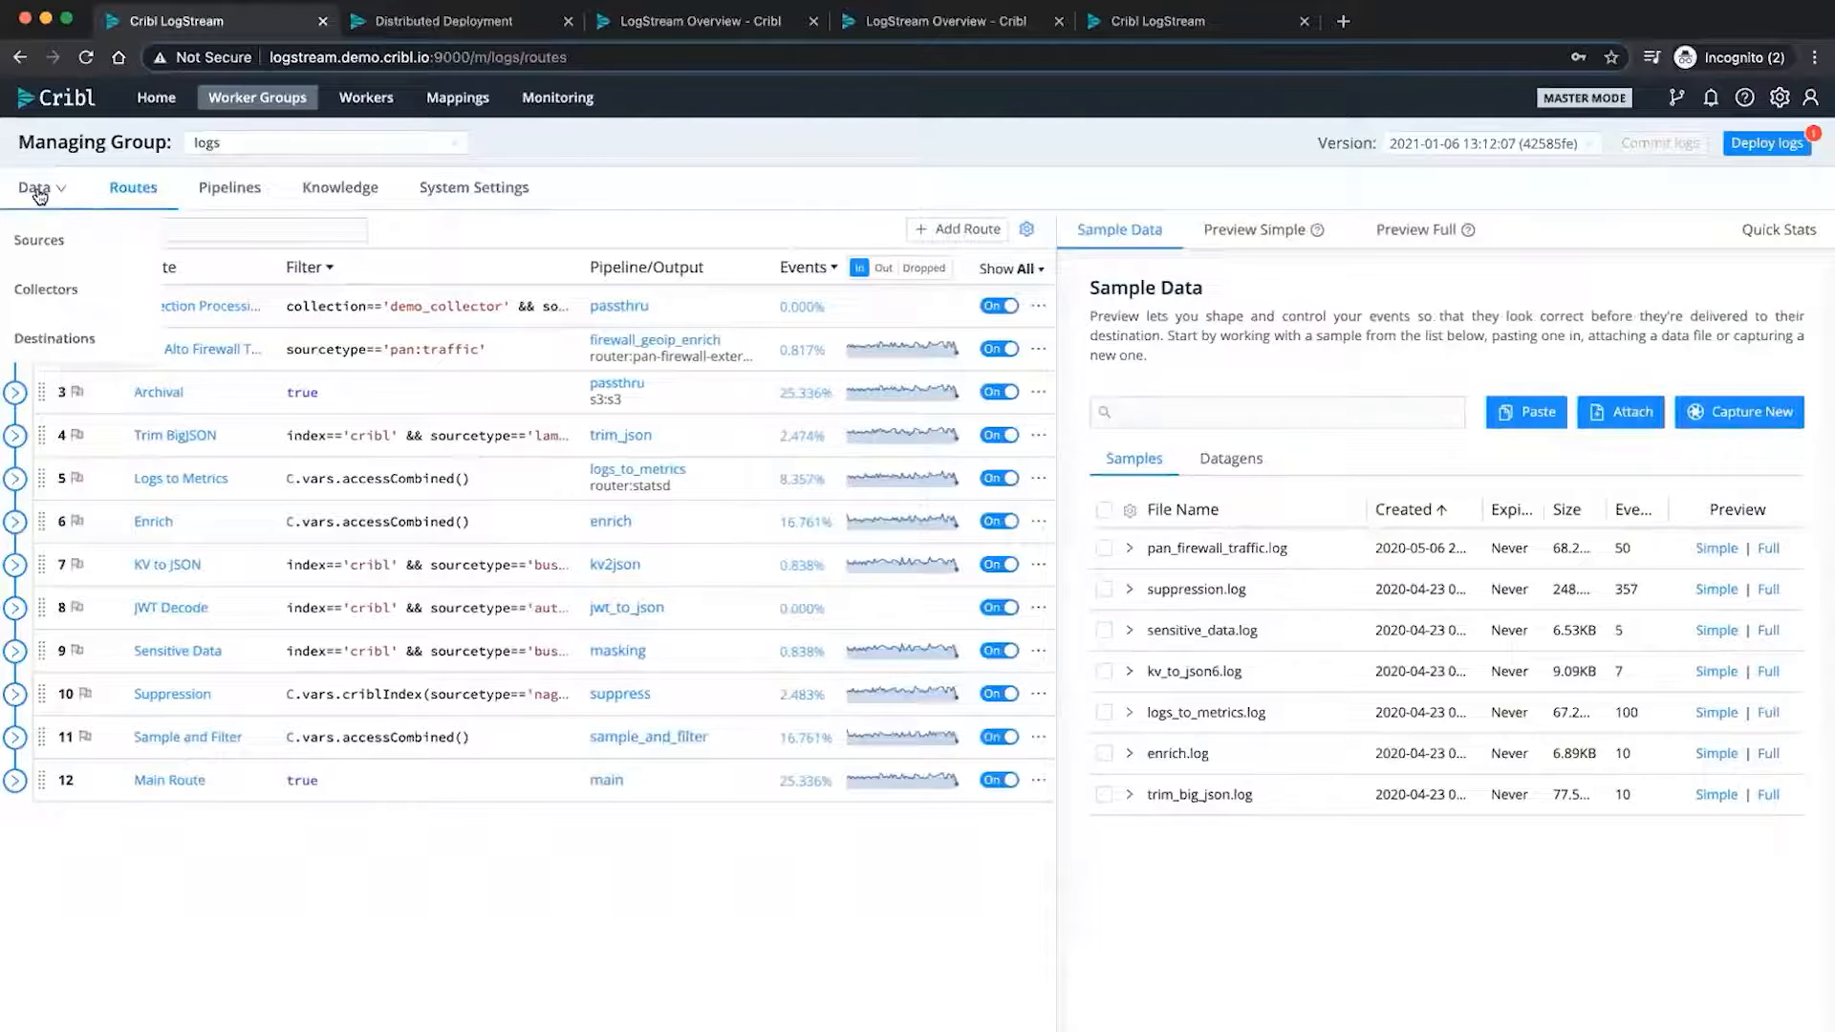
left_click(40, 245)
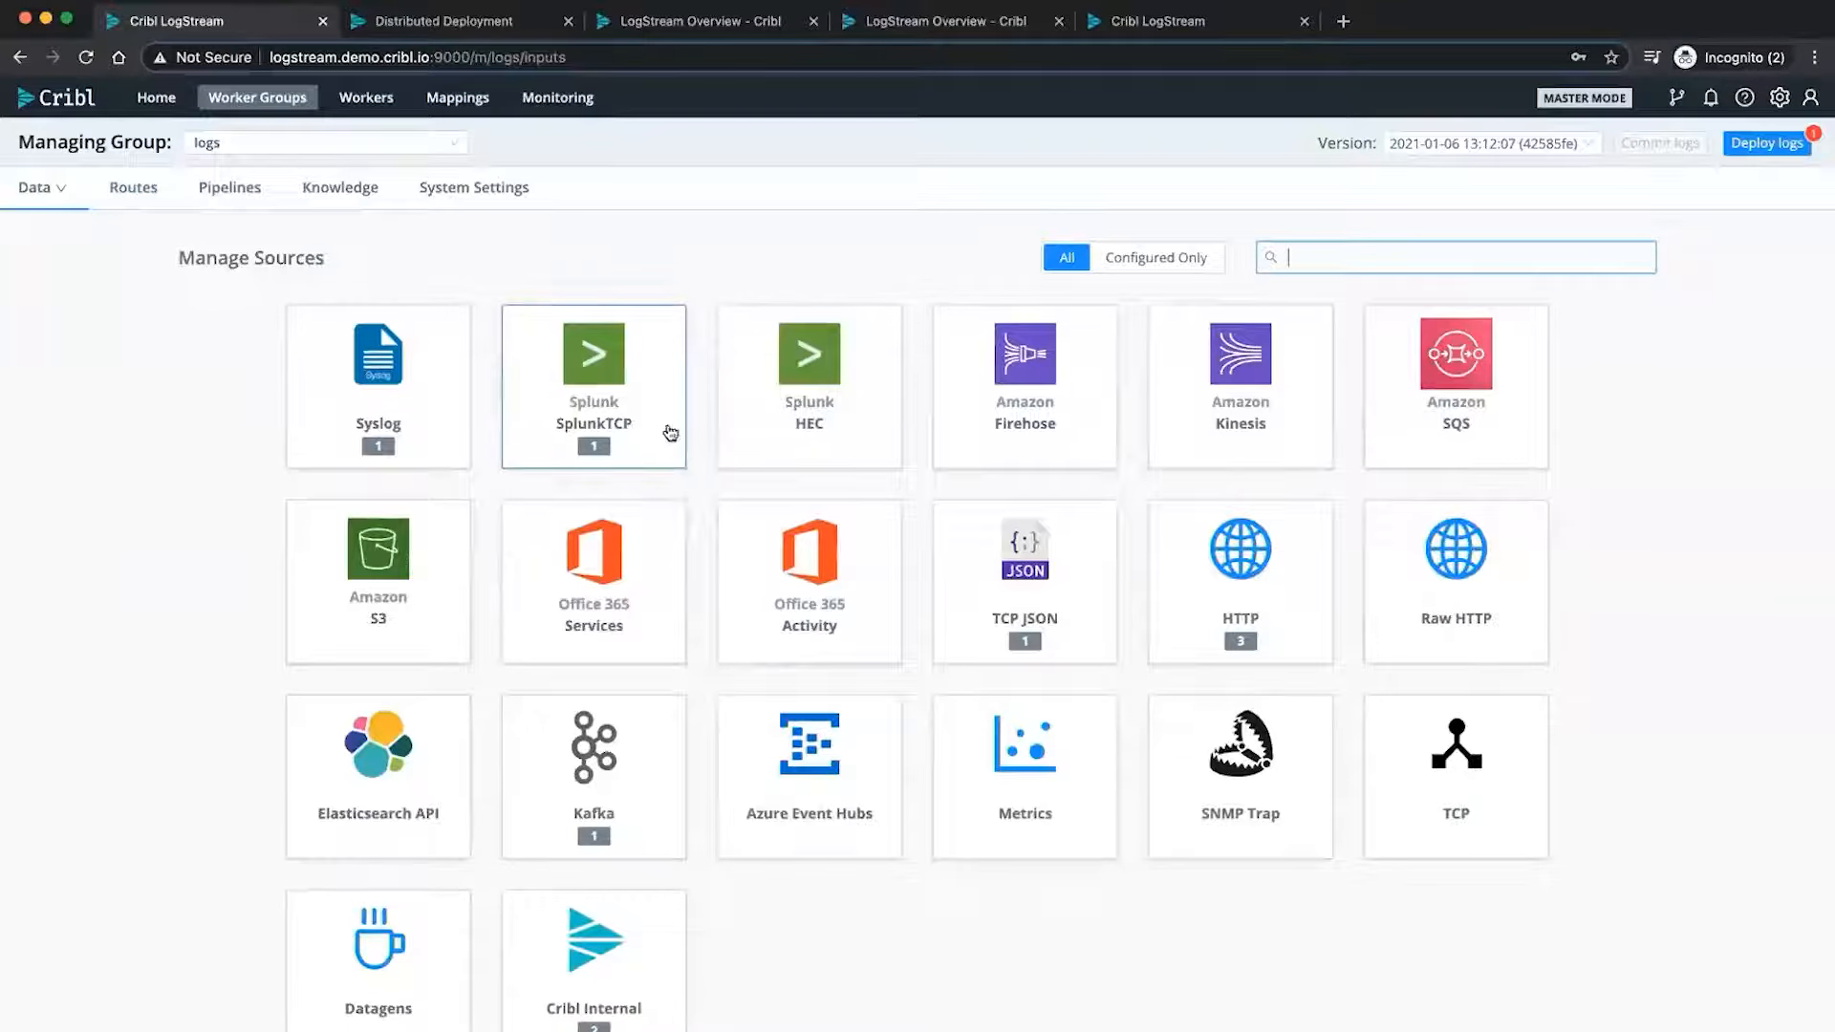
left_click(387, 376)
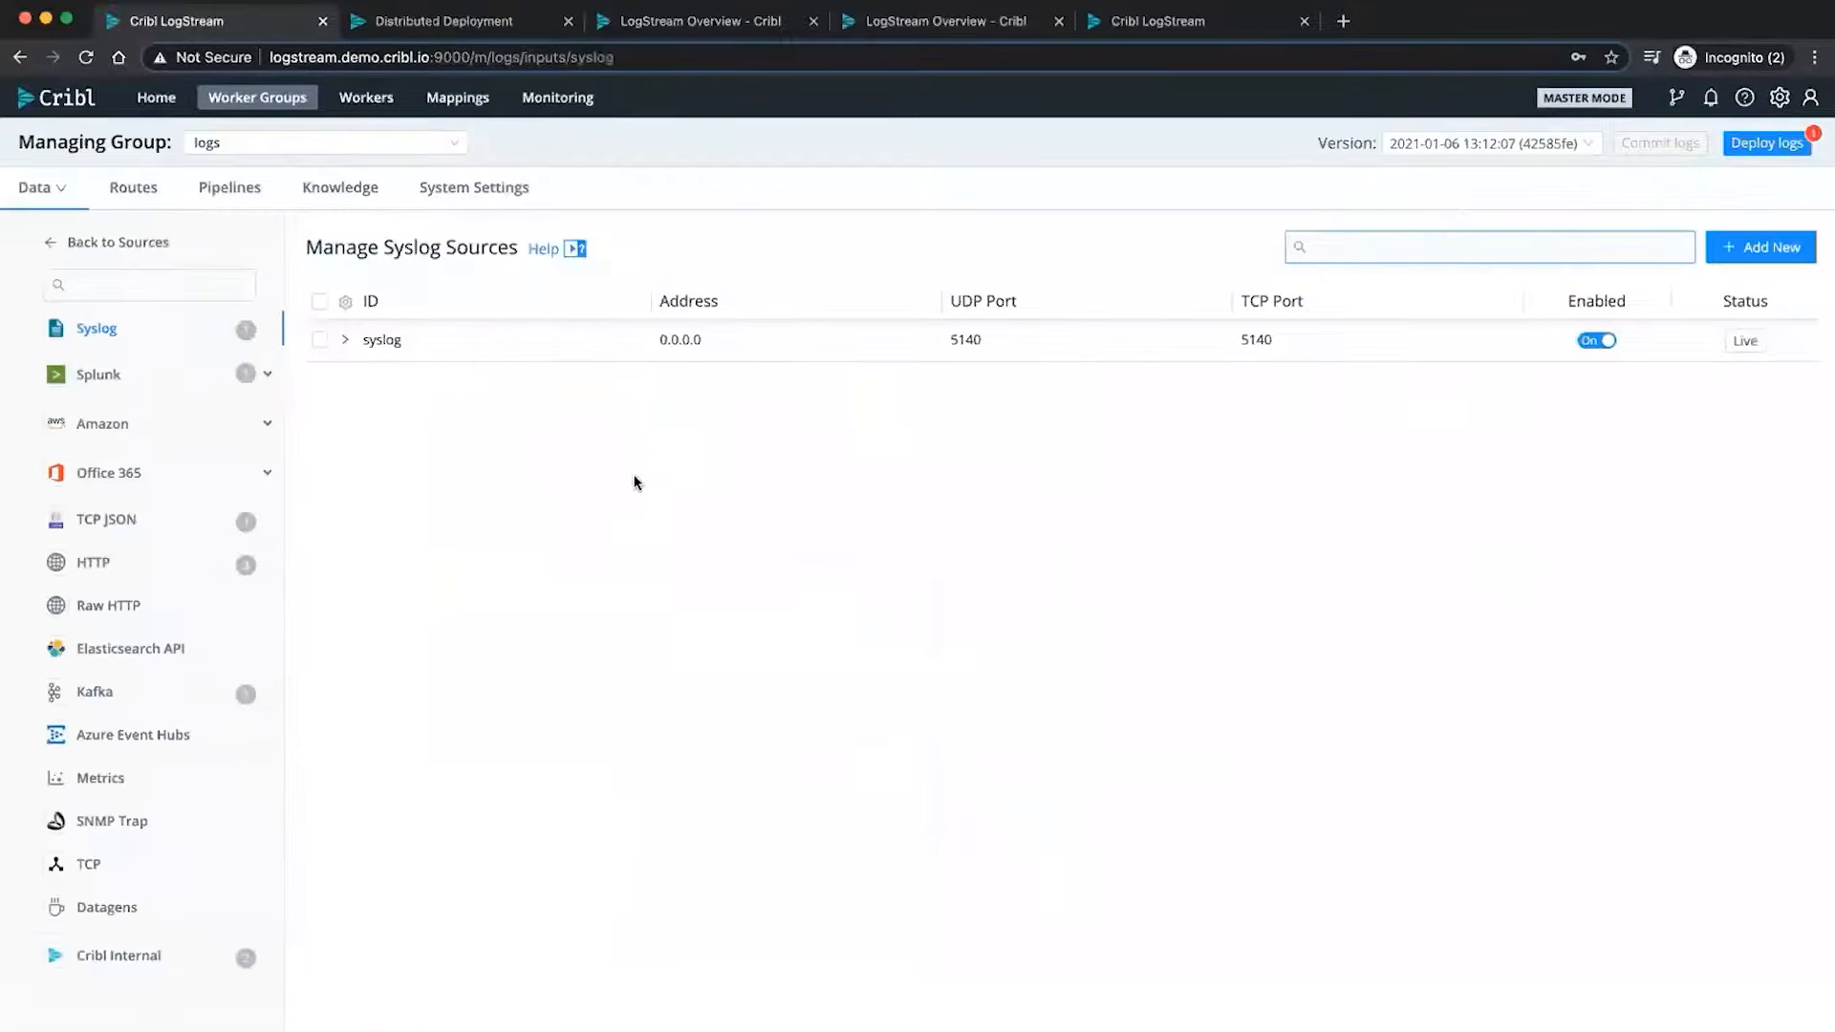
left_click(1772, 247)
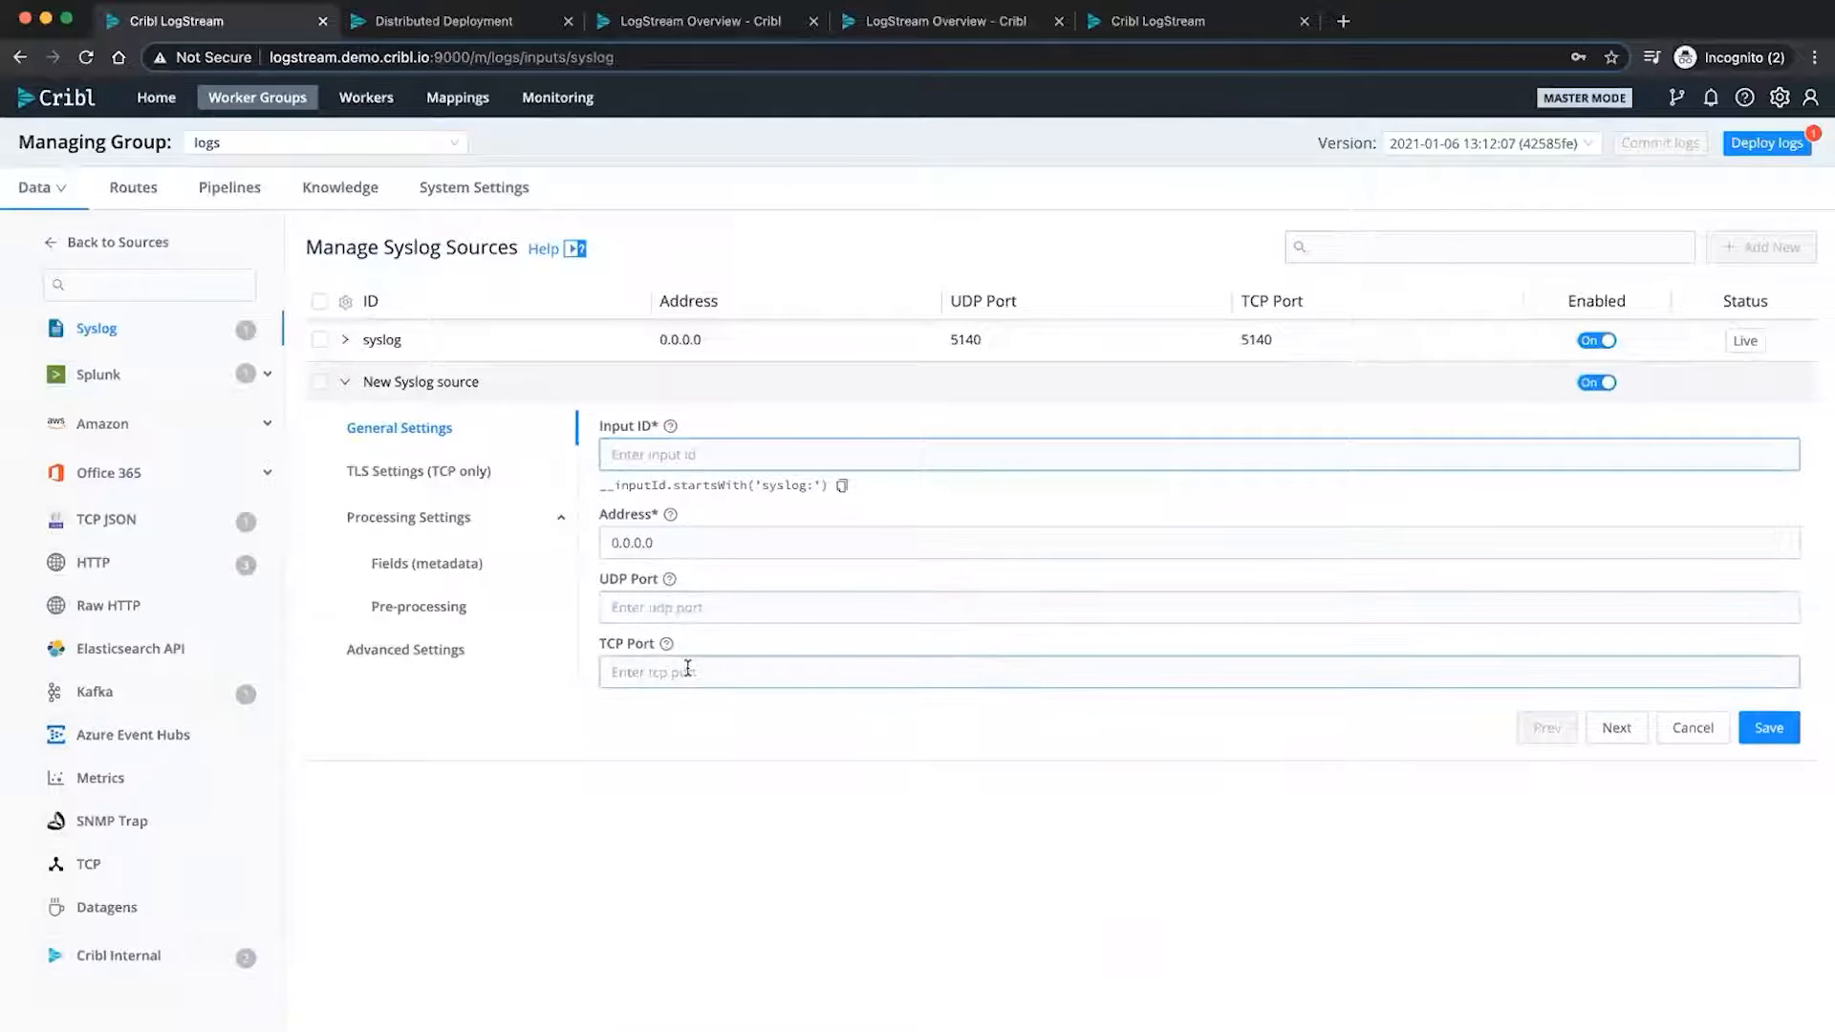
left_click(387, 473)
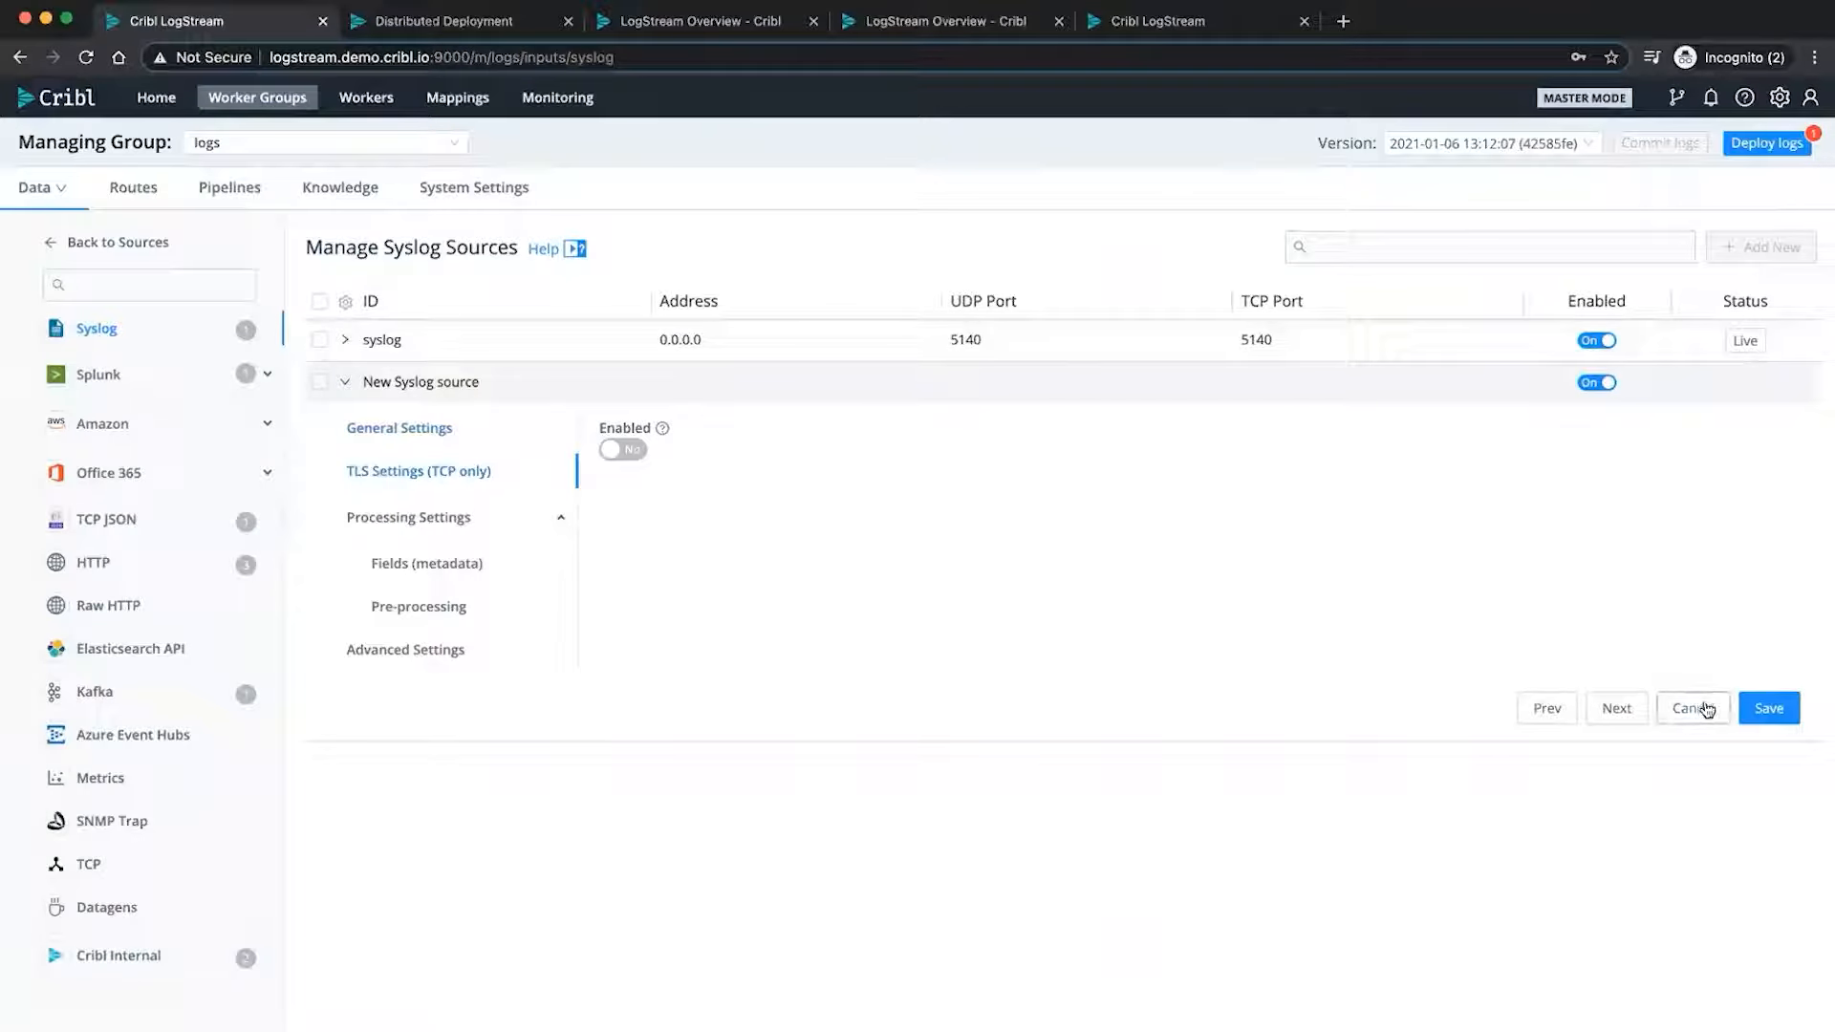
- Discard the unsaved Syslog source and examine the settings of the existing and a new SplunkTCP source
left_click(113, 380)
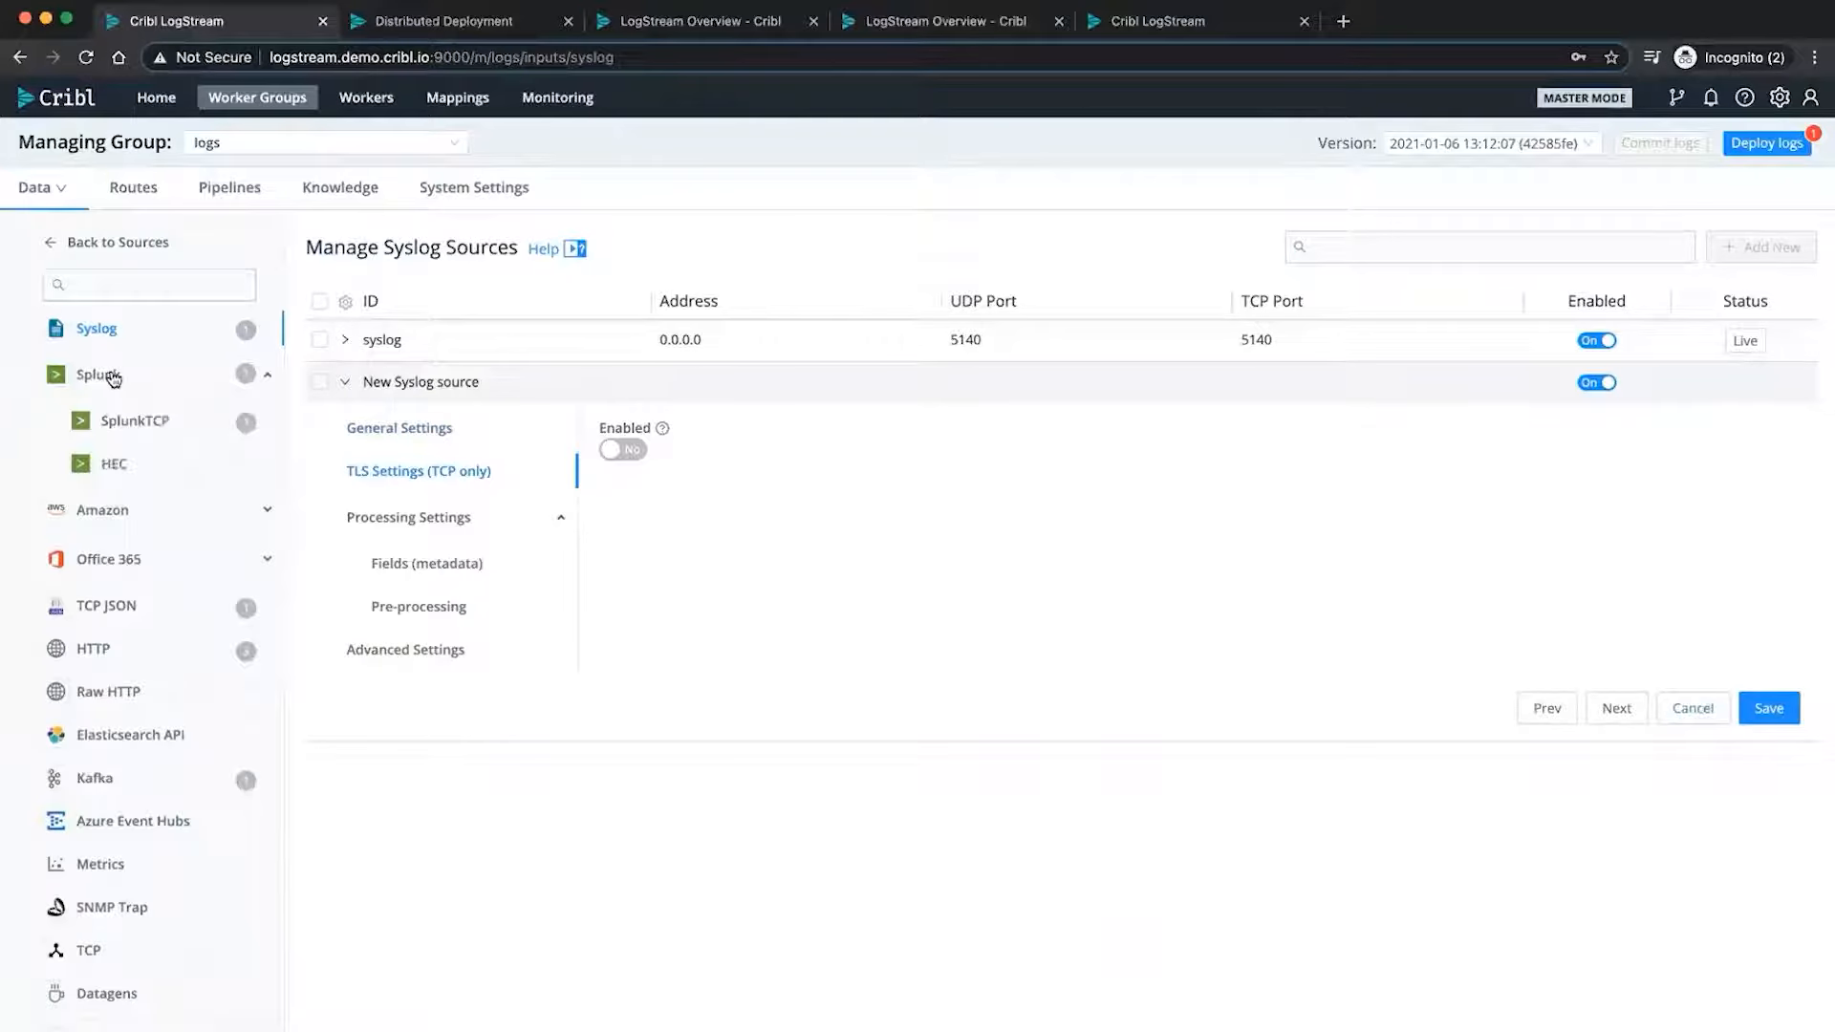
left_click(145, 423)
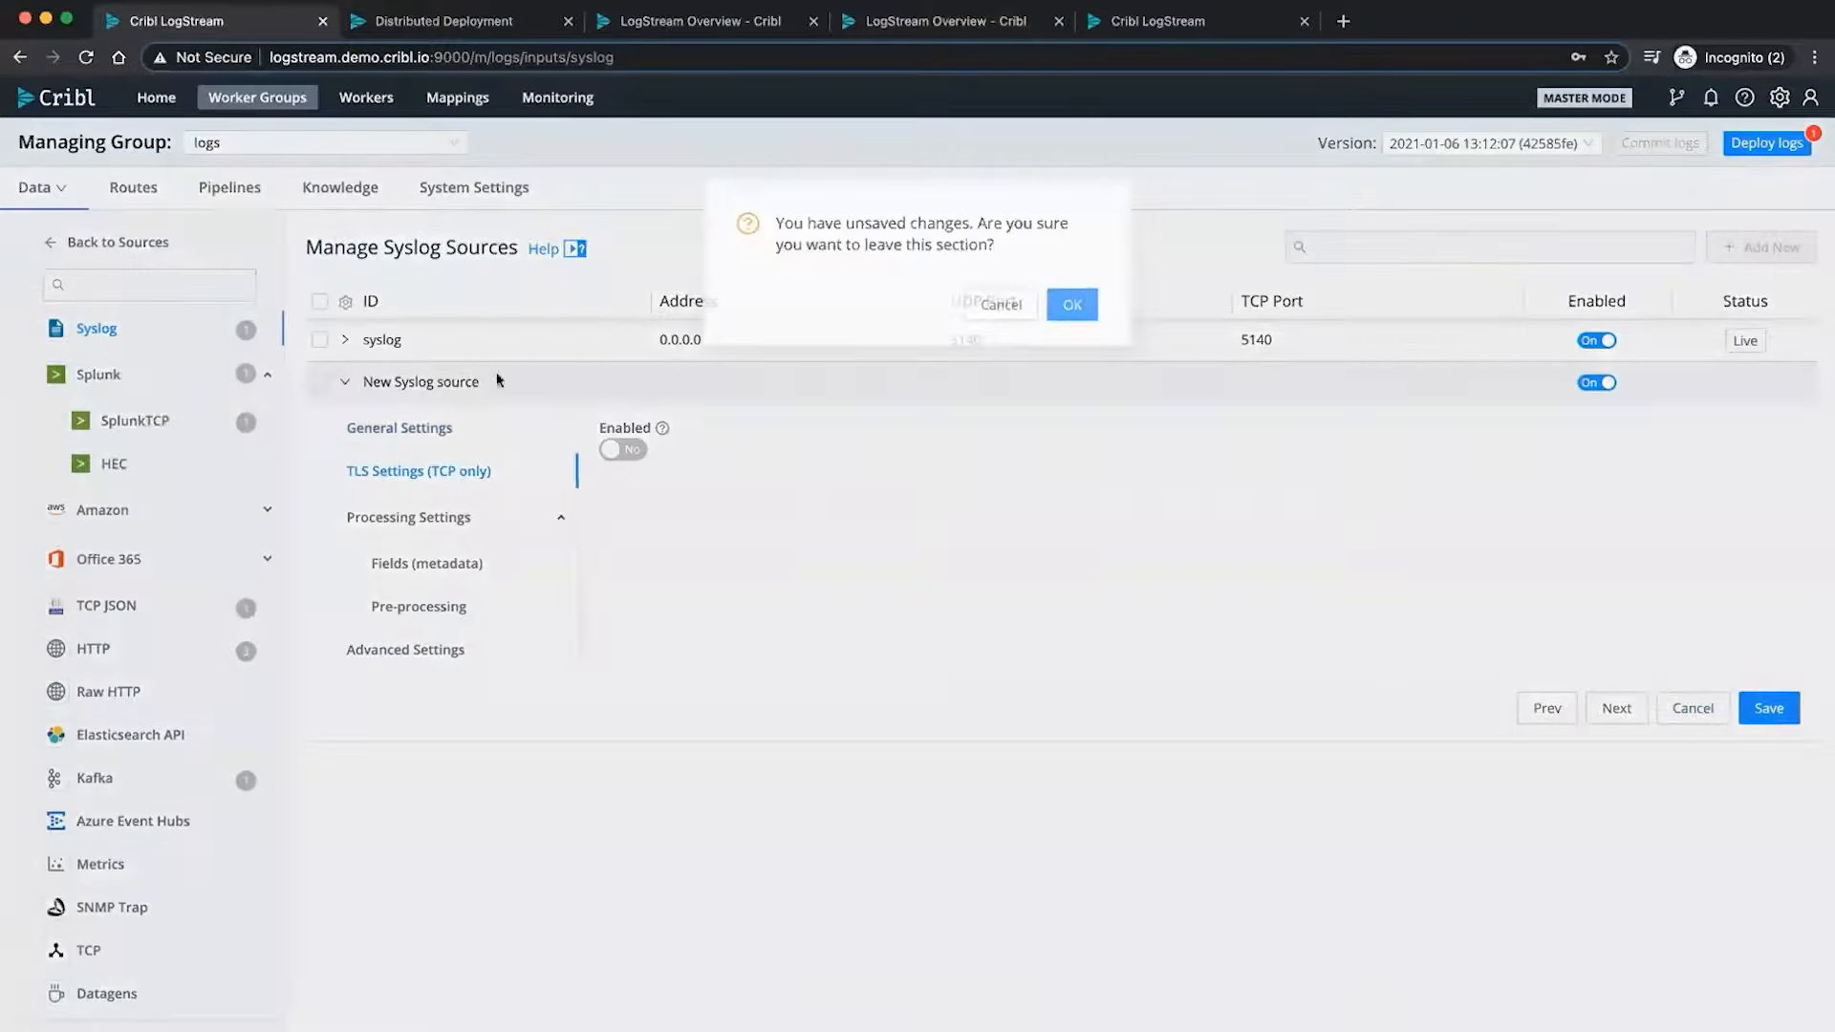
left_click(1071, 305)
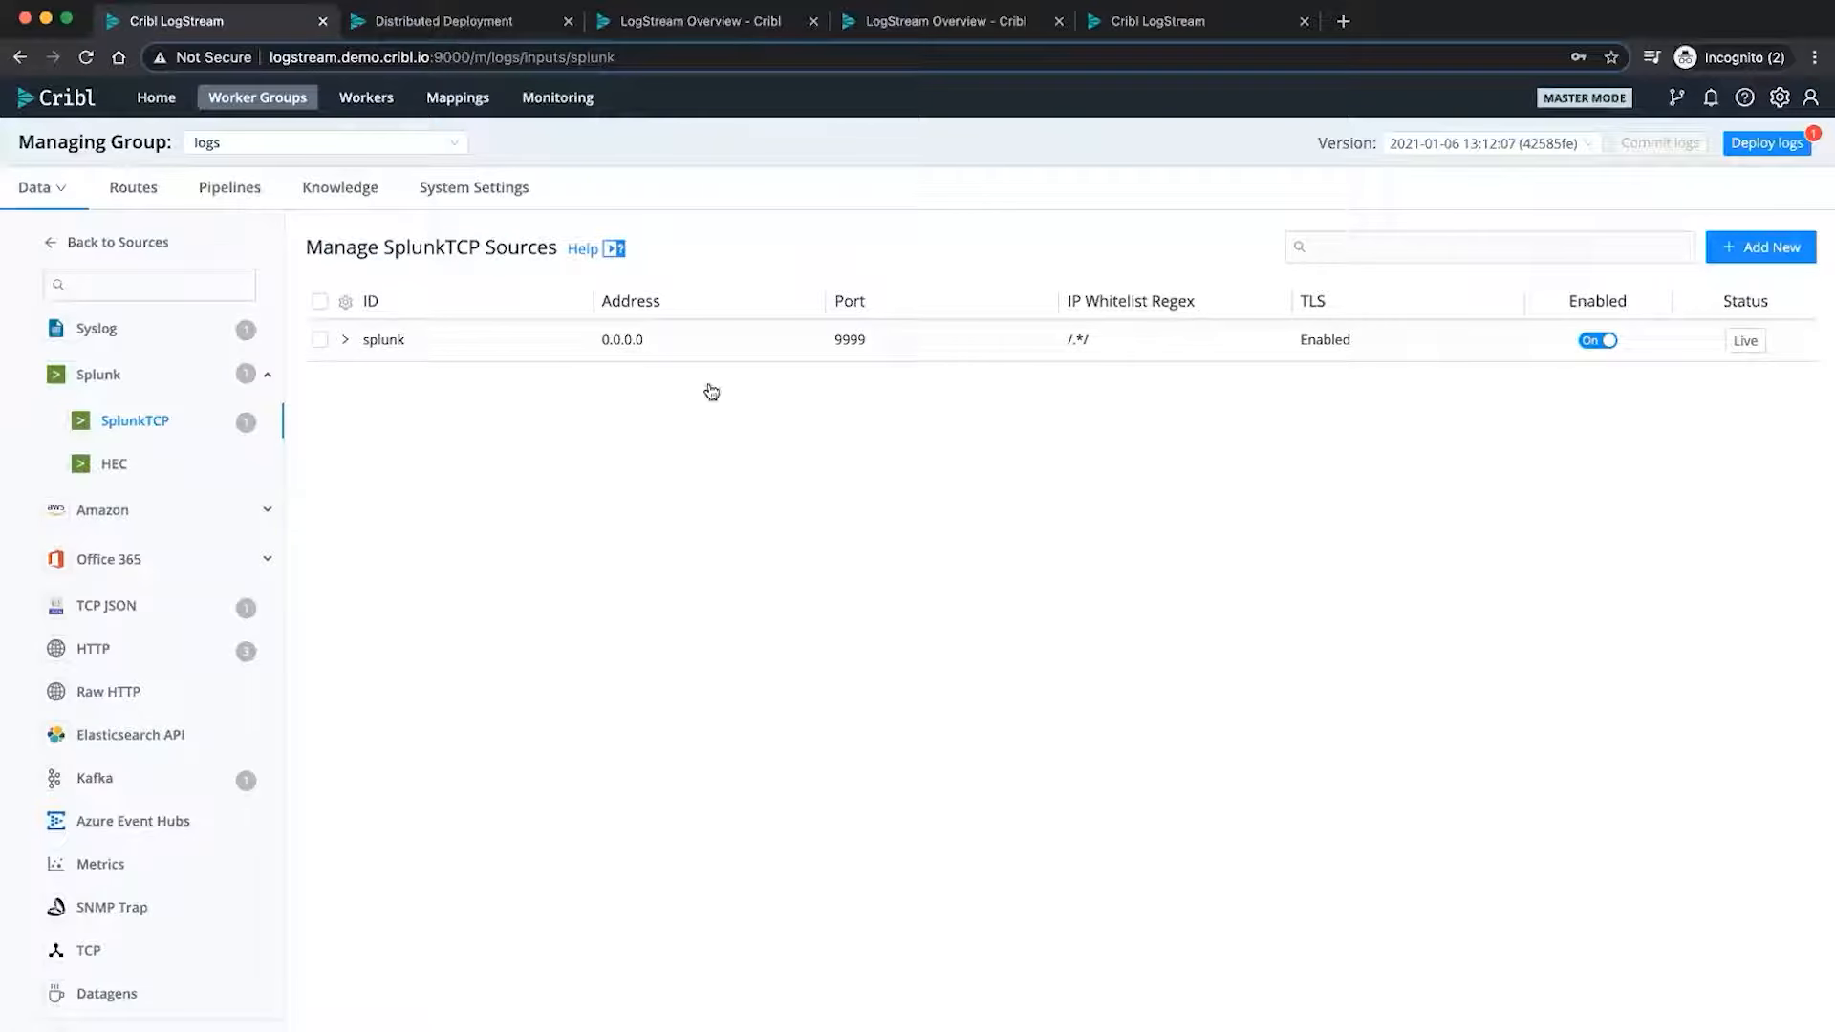
left_click(346, 340)
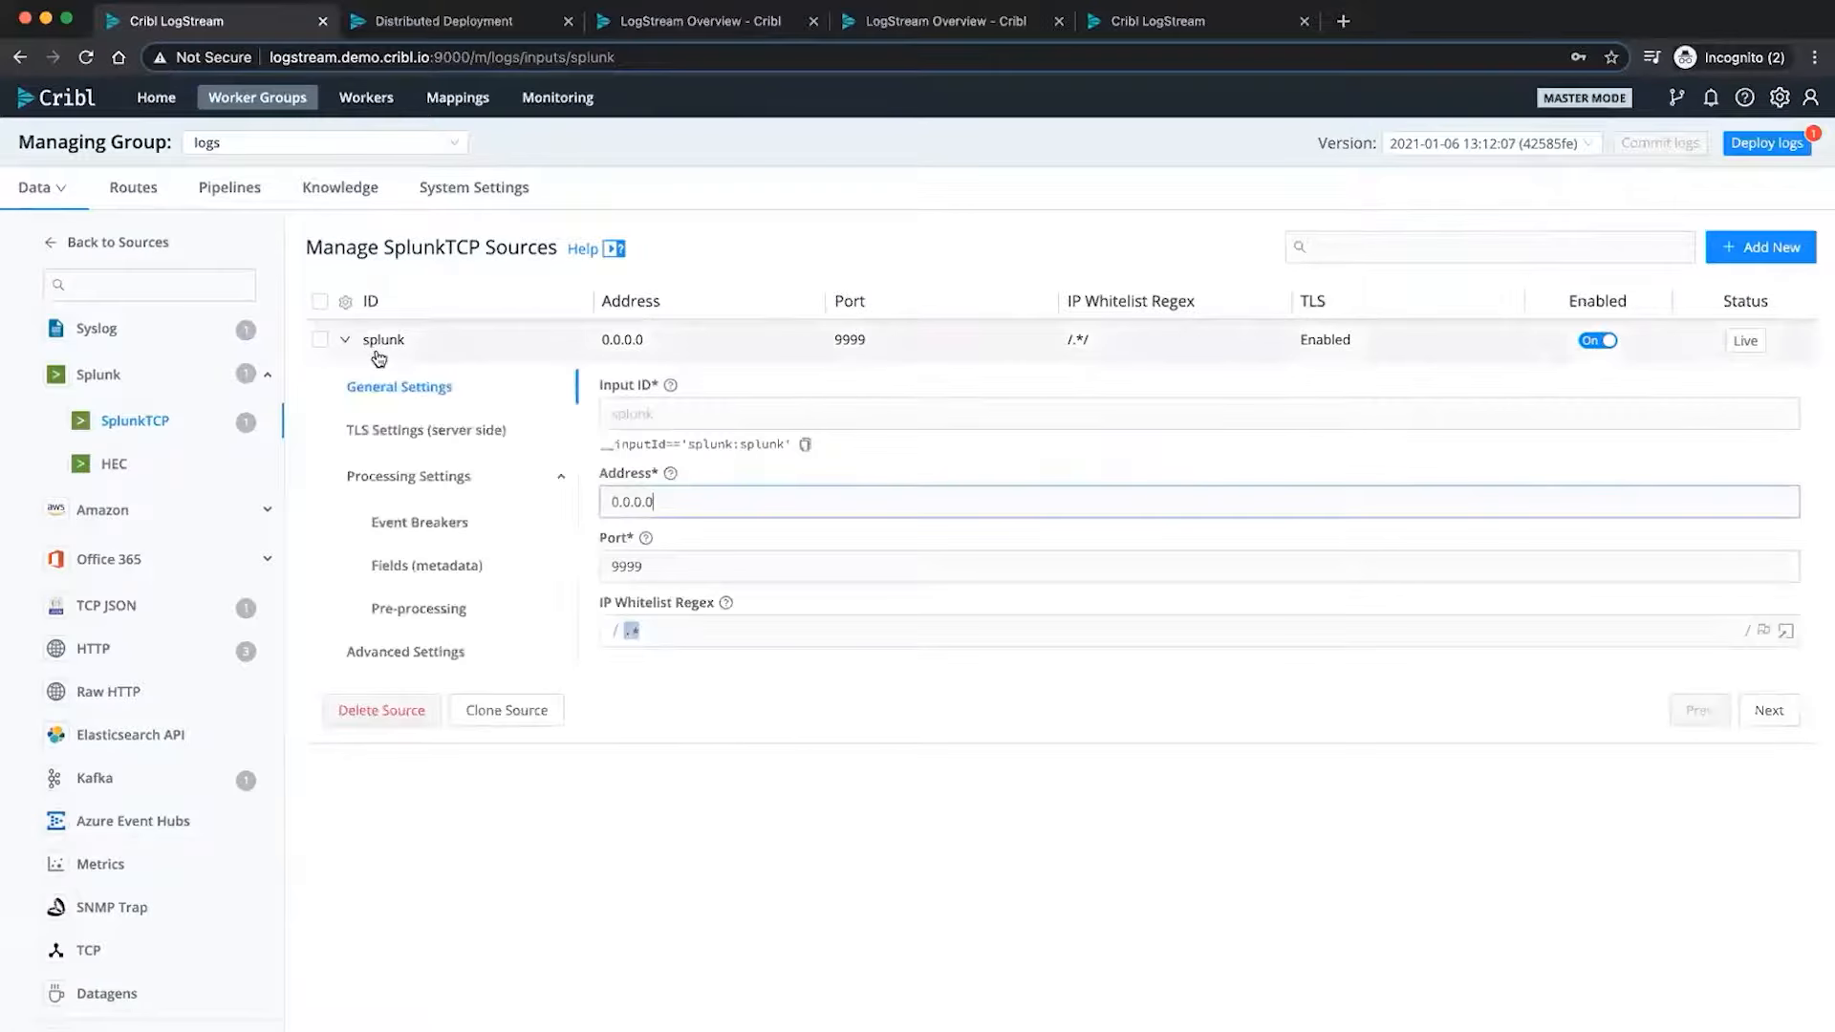
left_click(1769, 254)
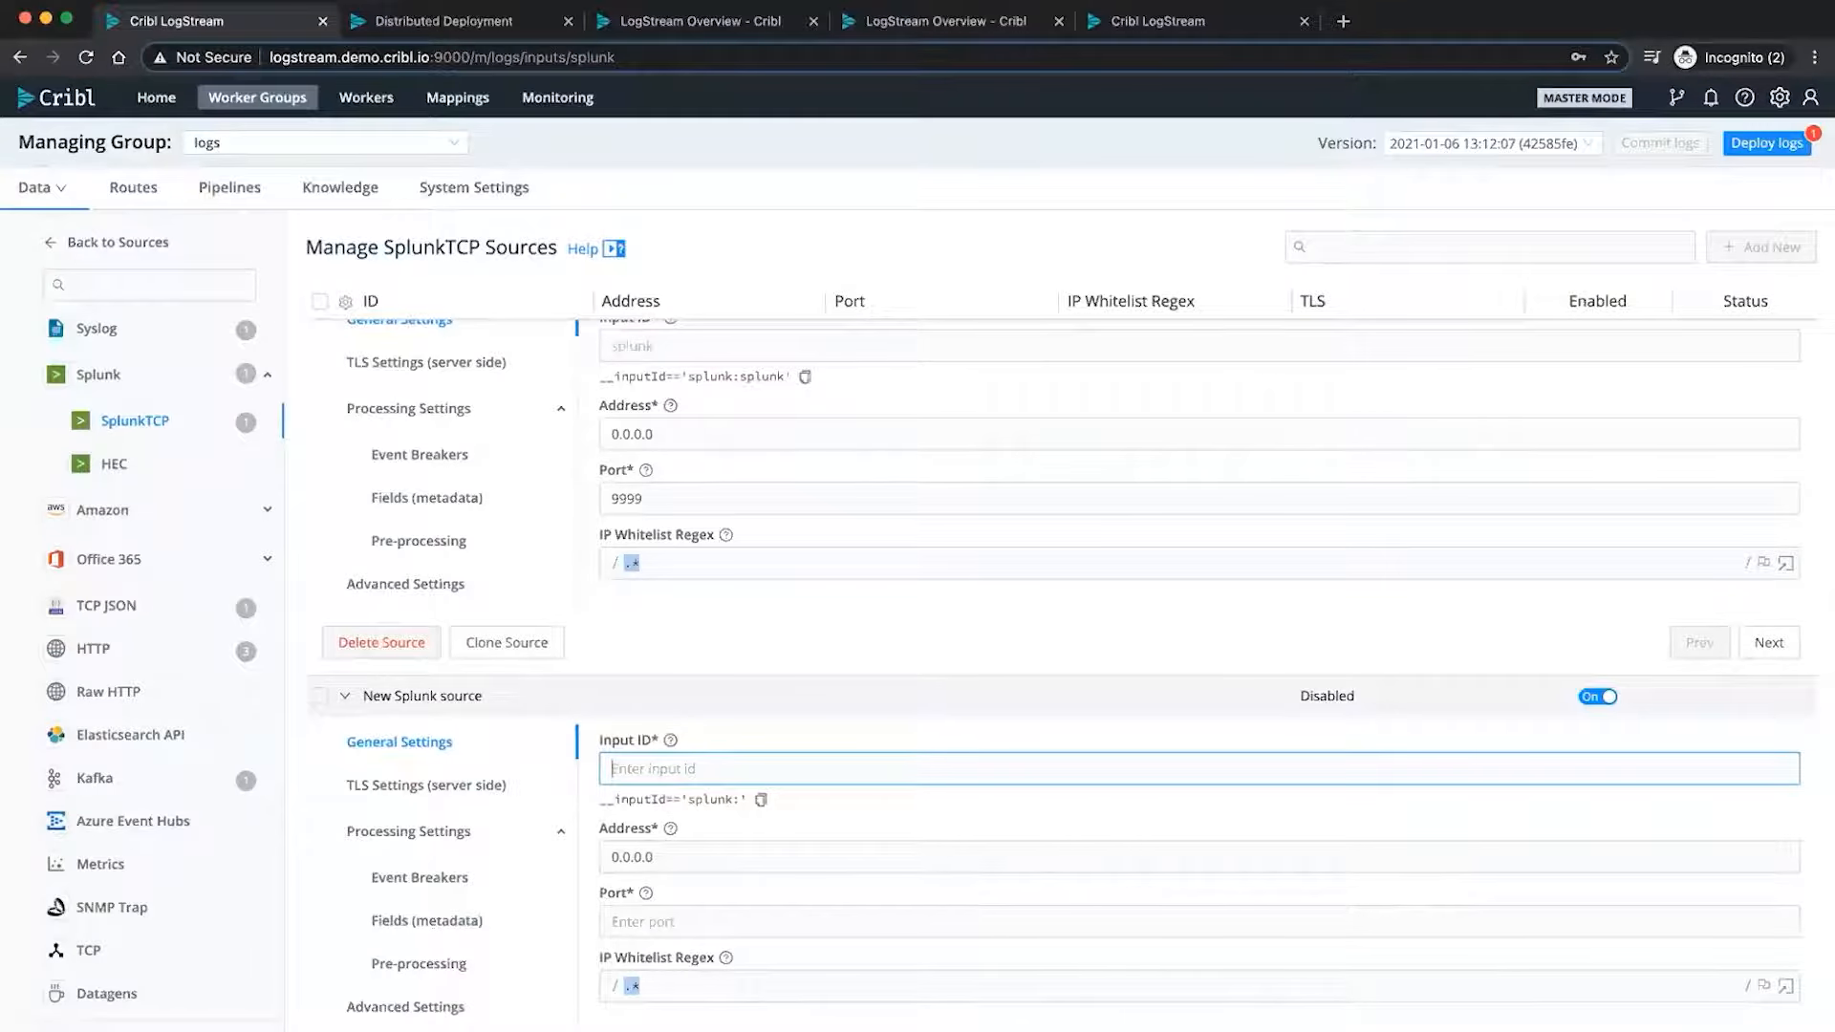
key("Escape")
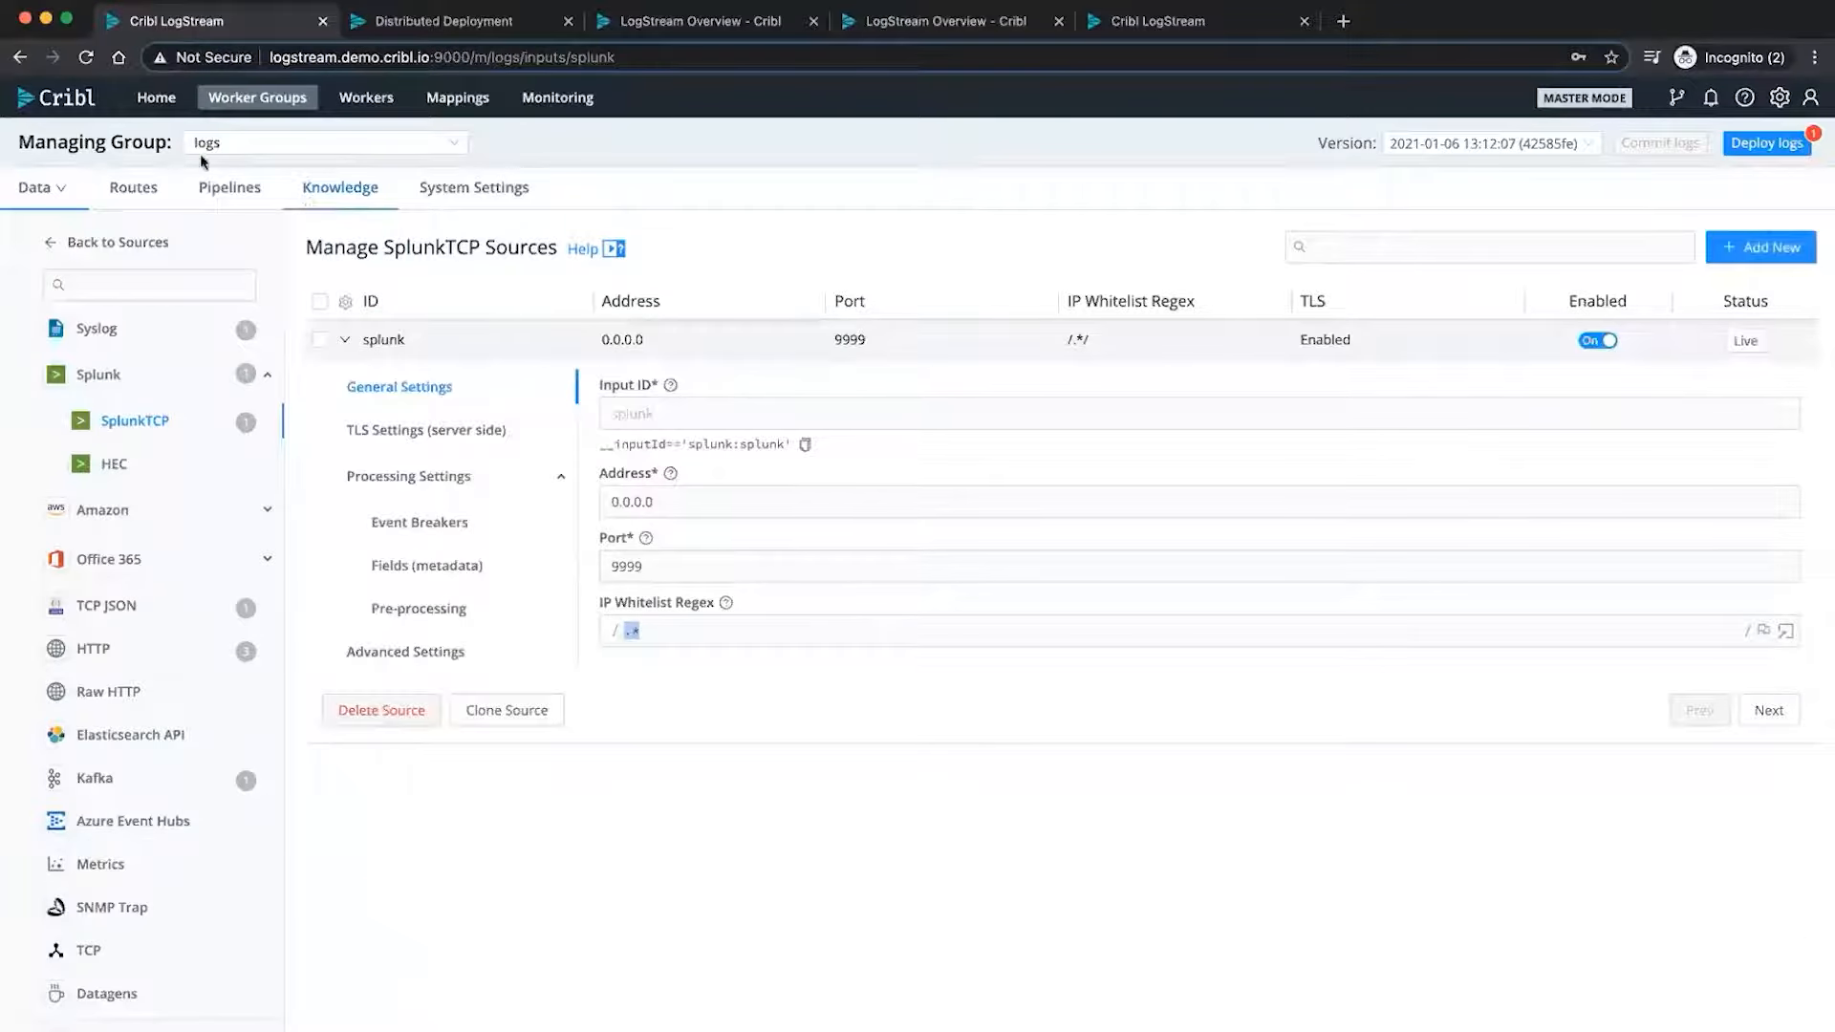
- Return to the logs group's routes, widen the table and examine the Palo Alto Firewall Traffic route's filter
left_click(132, 191)
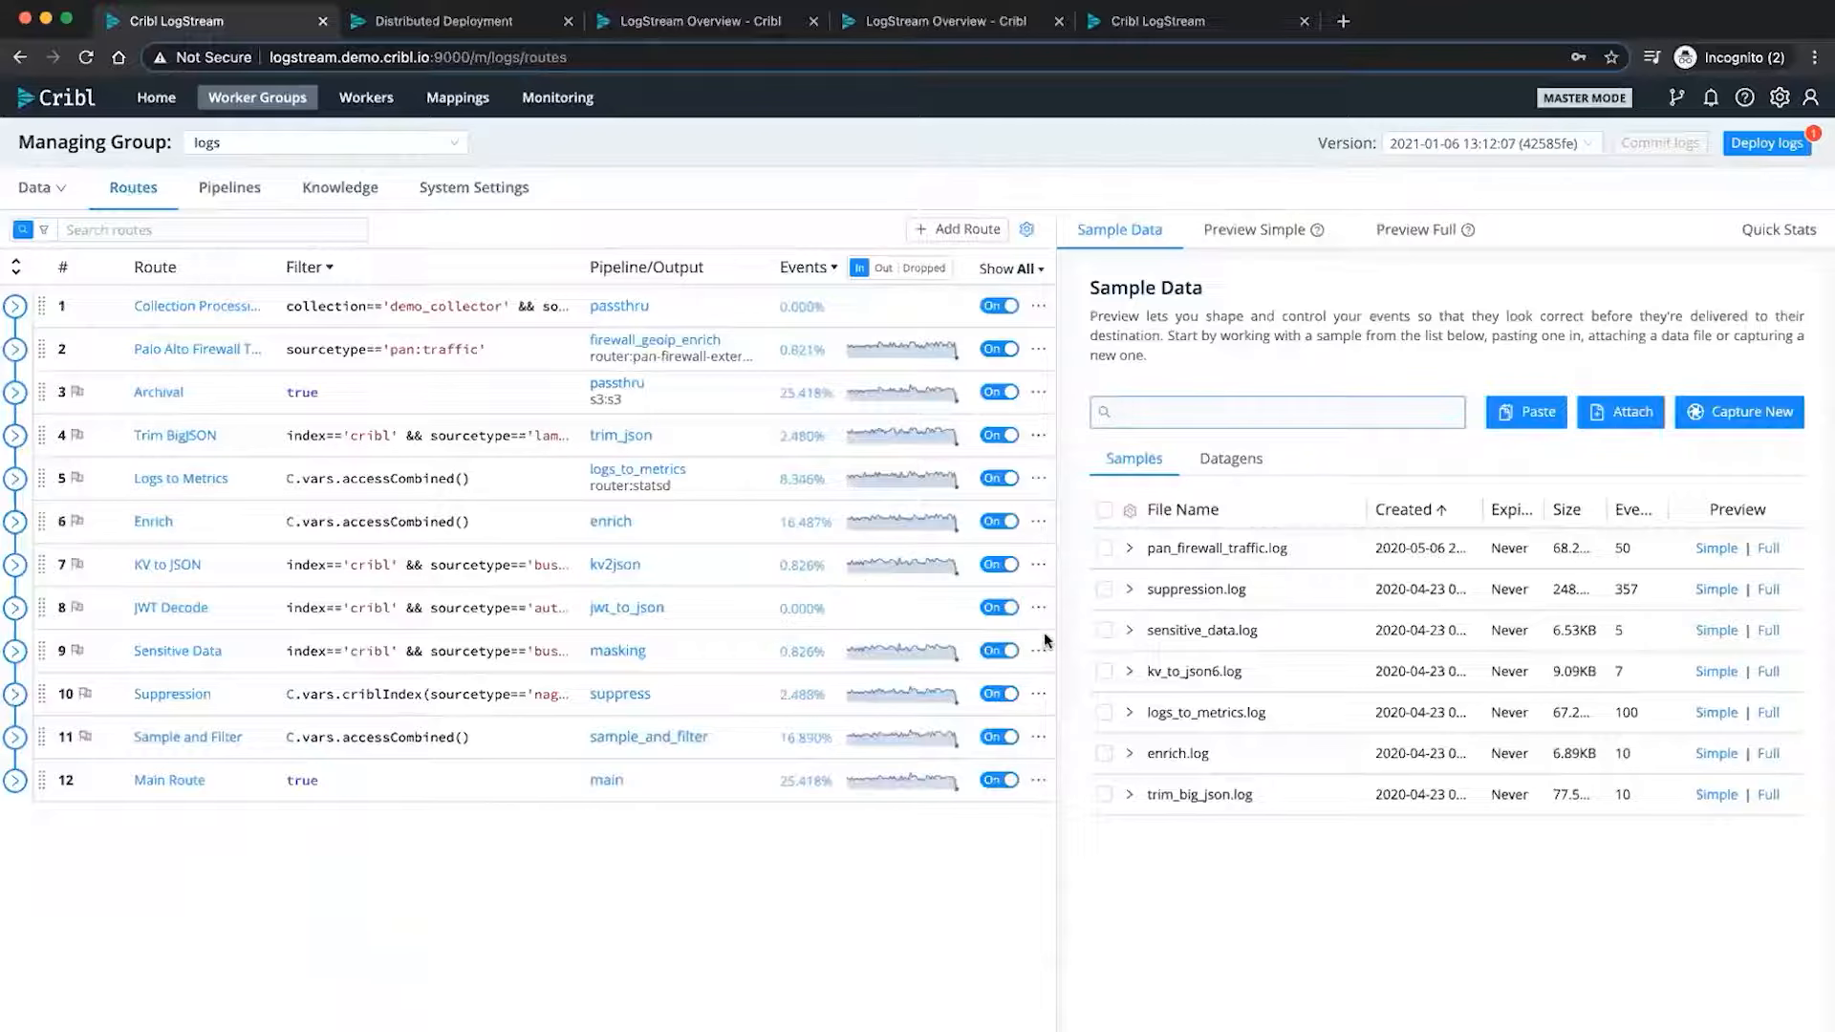
left_click_drag(1057, 634, 1305, 626)
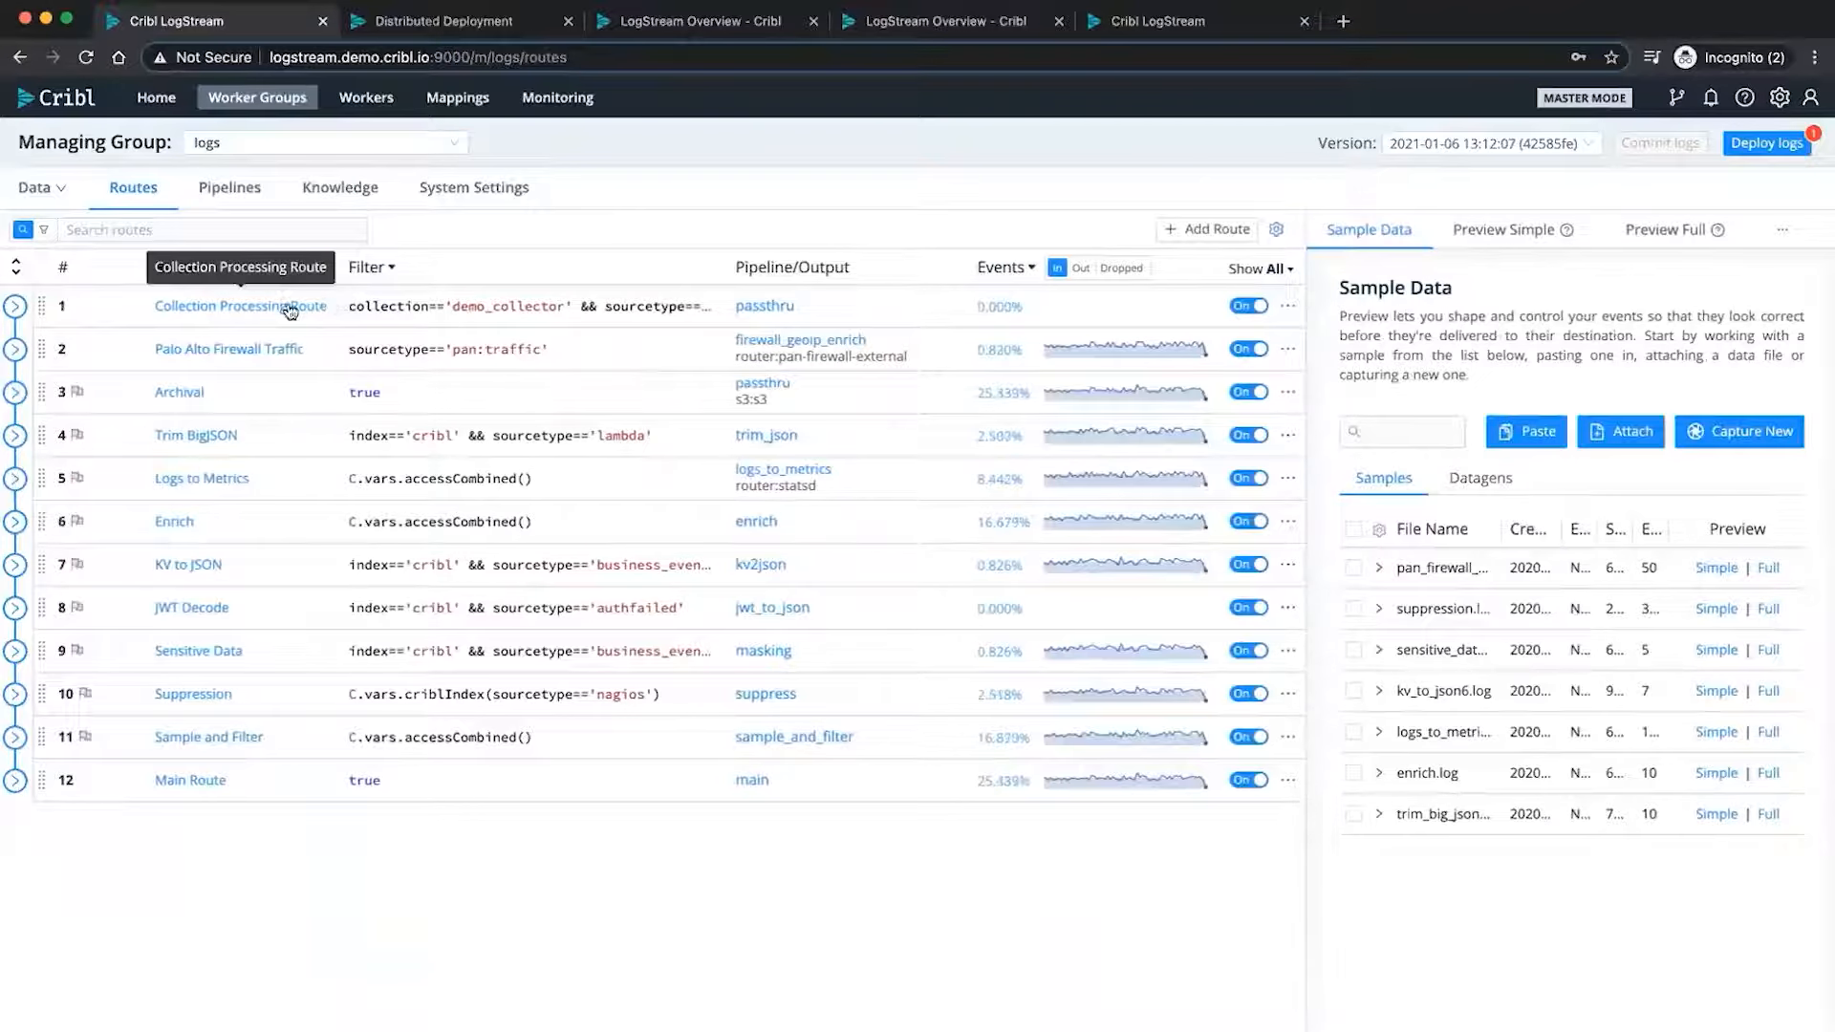
left_click(19, 353)
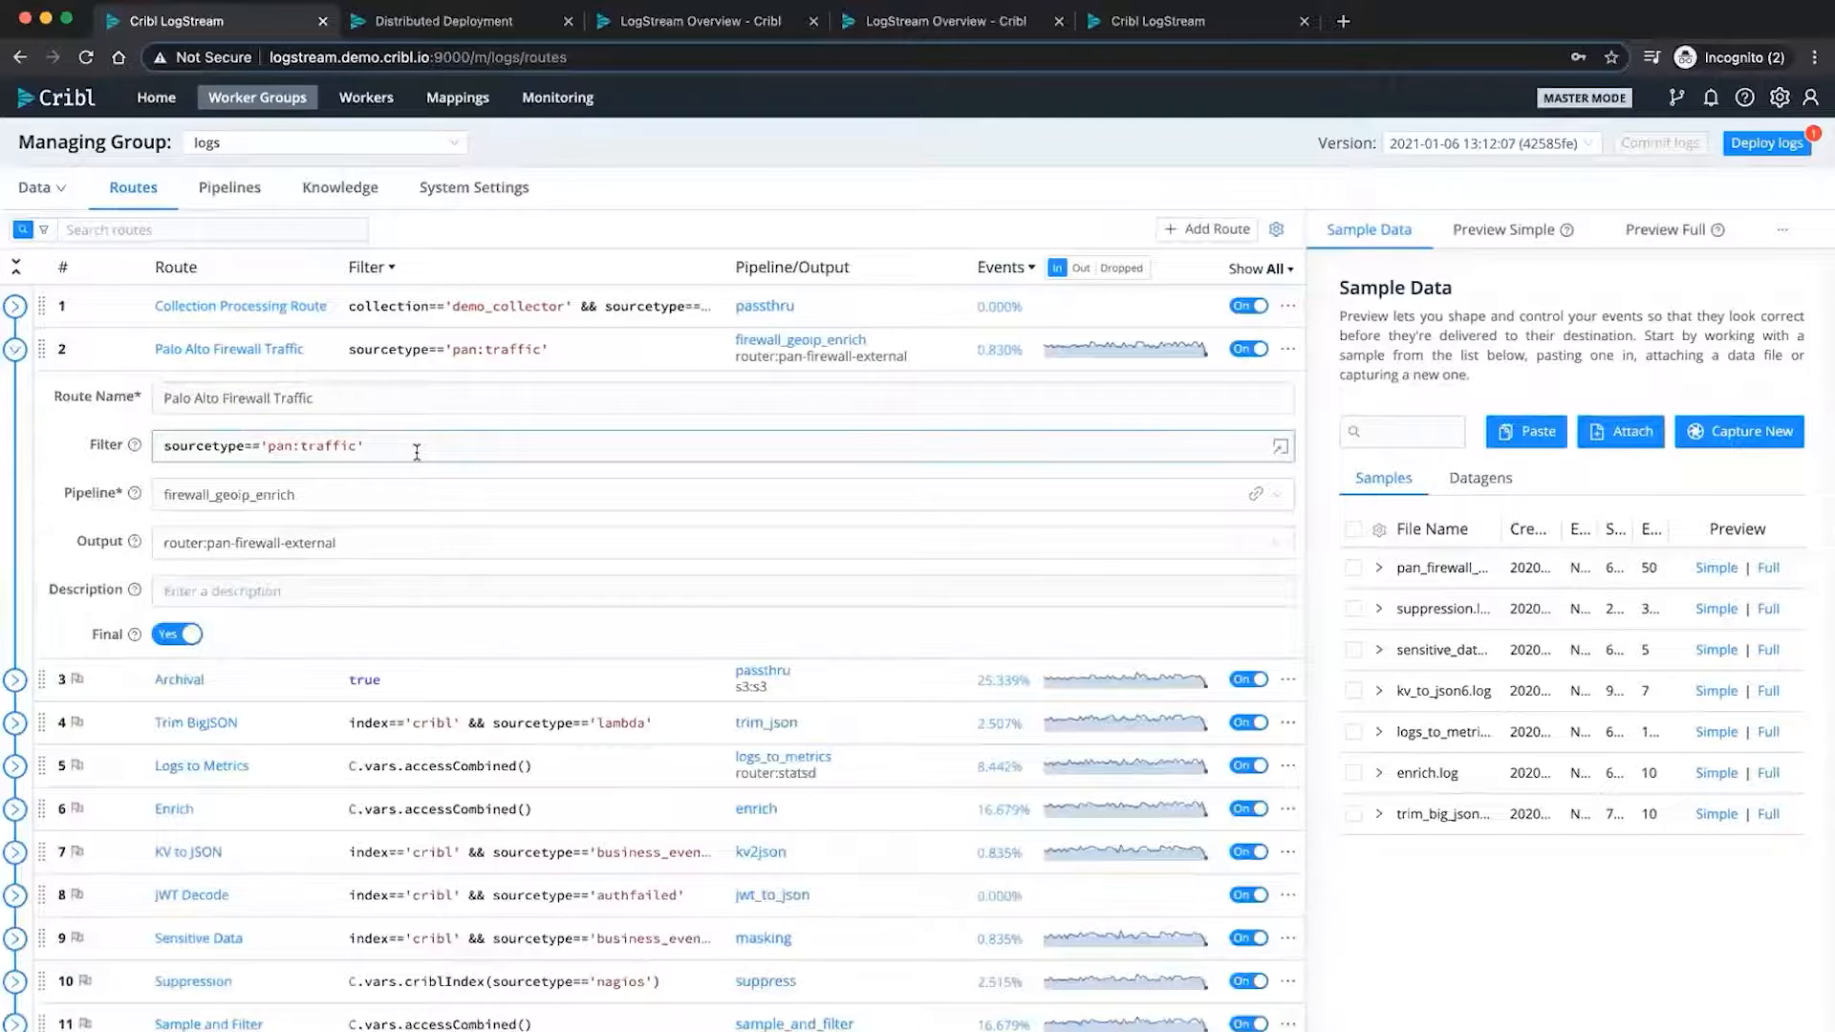
left_click(447, 448)
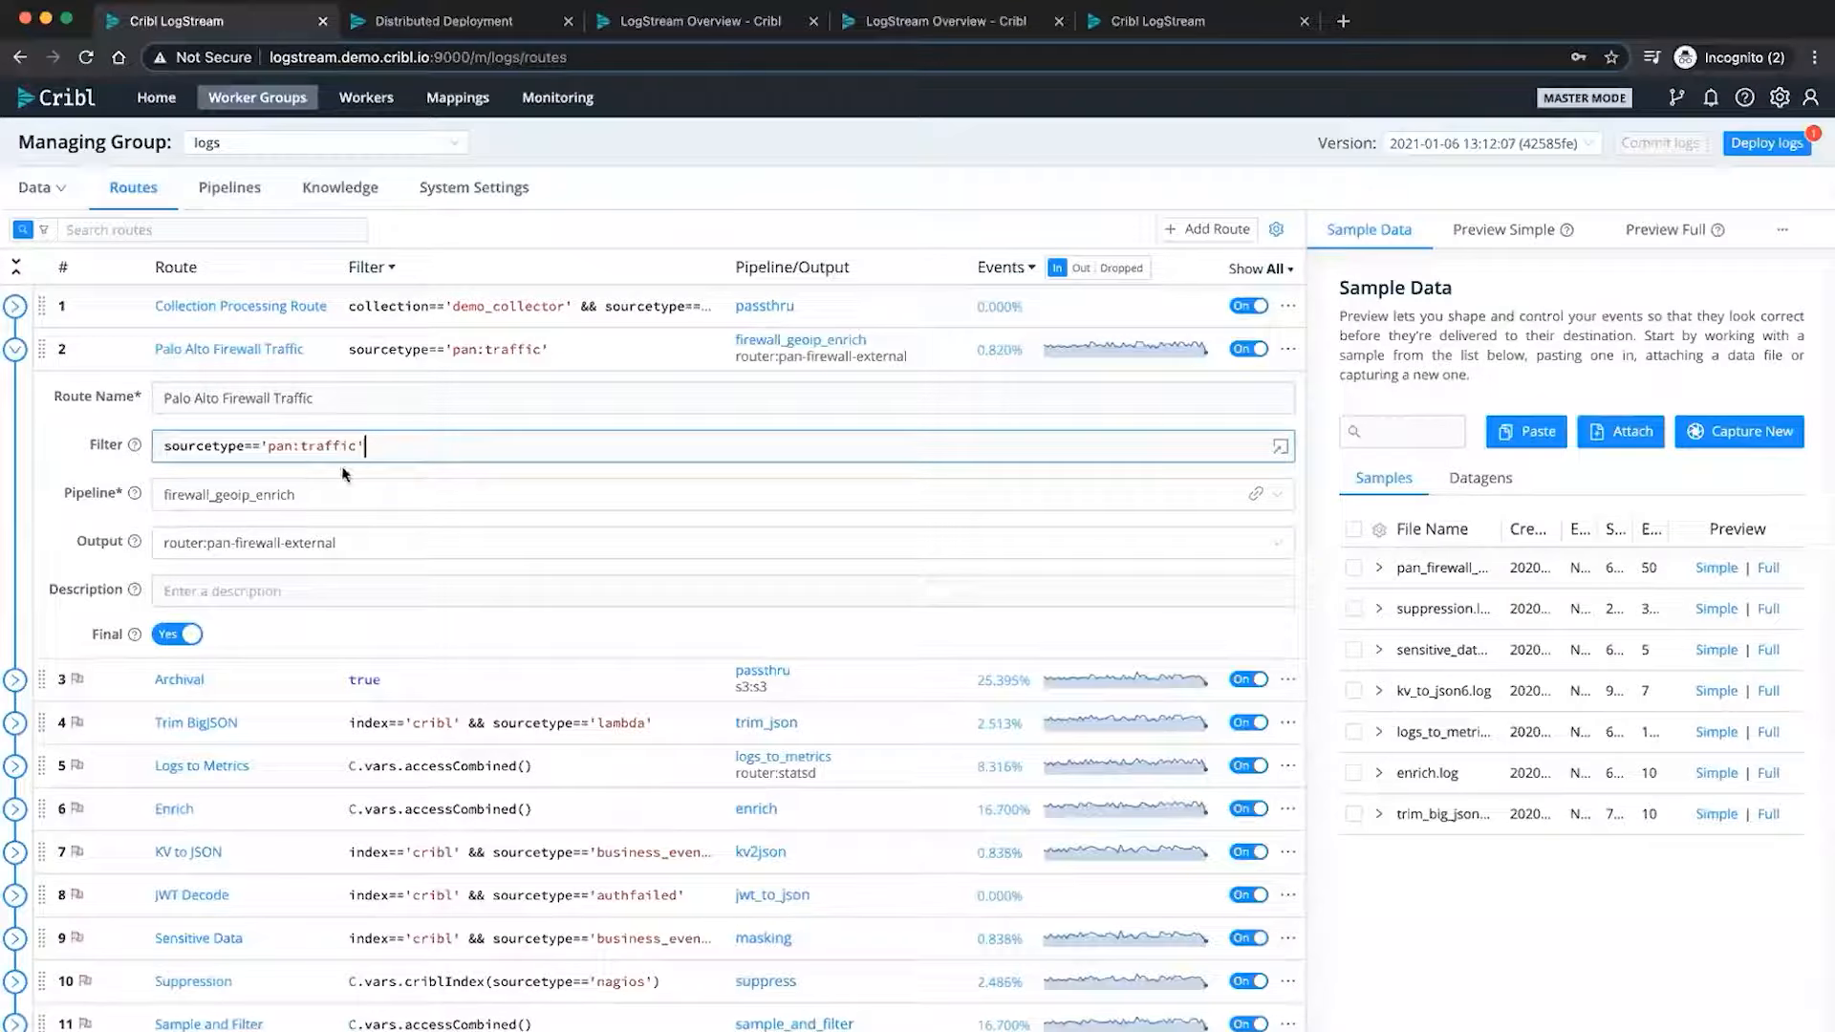
key("super+a")
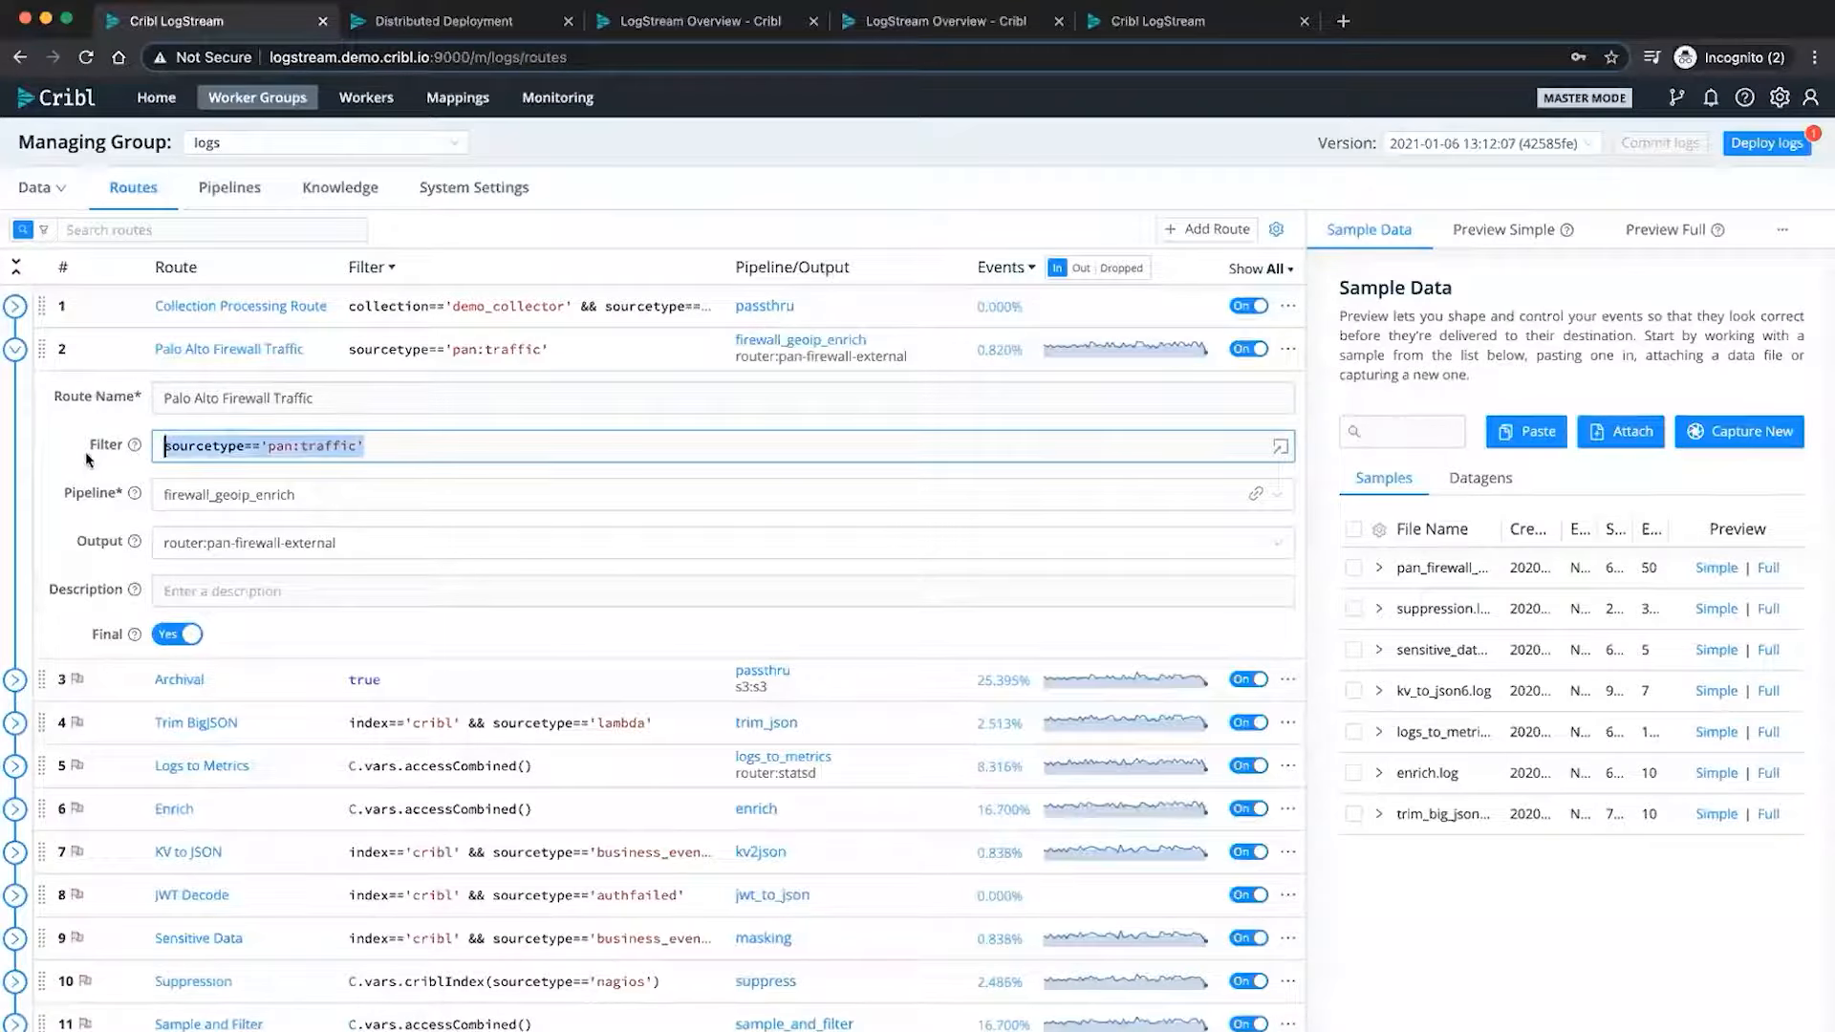
key("Right")
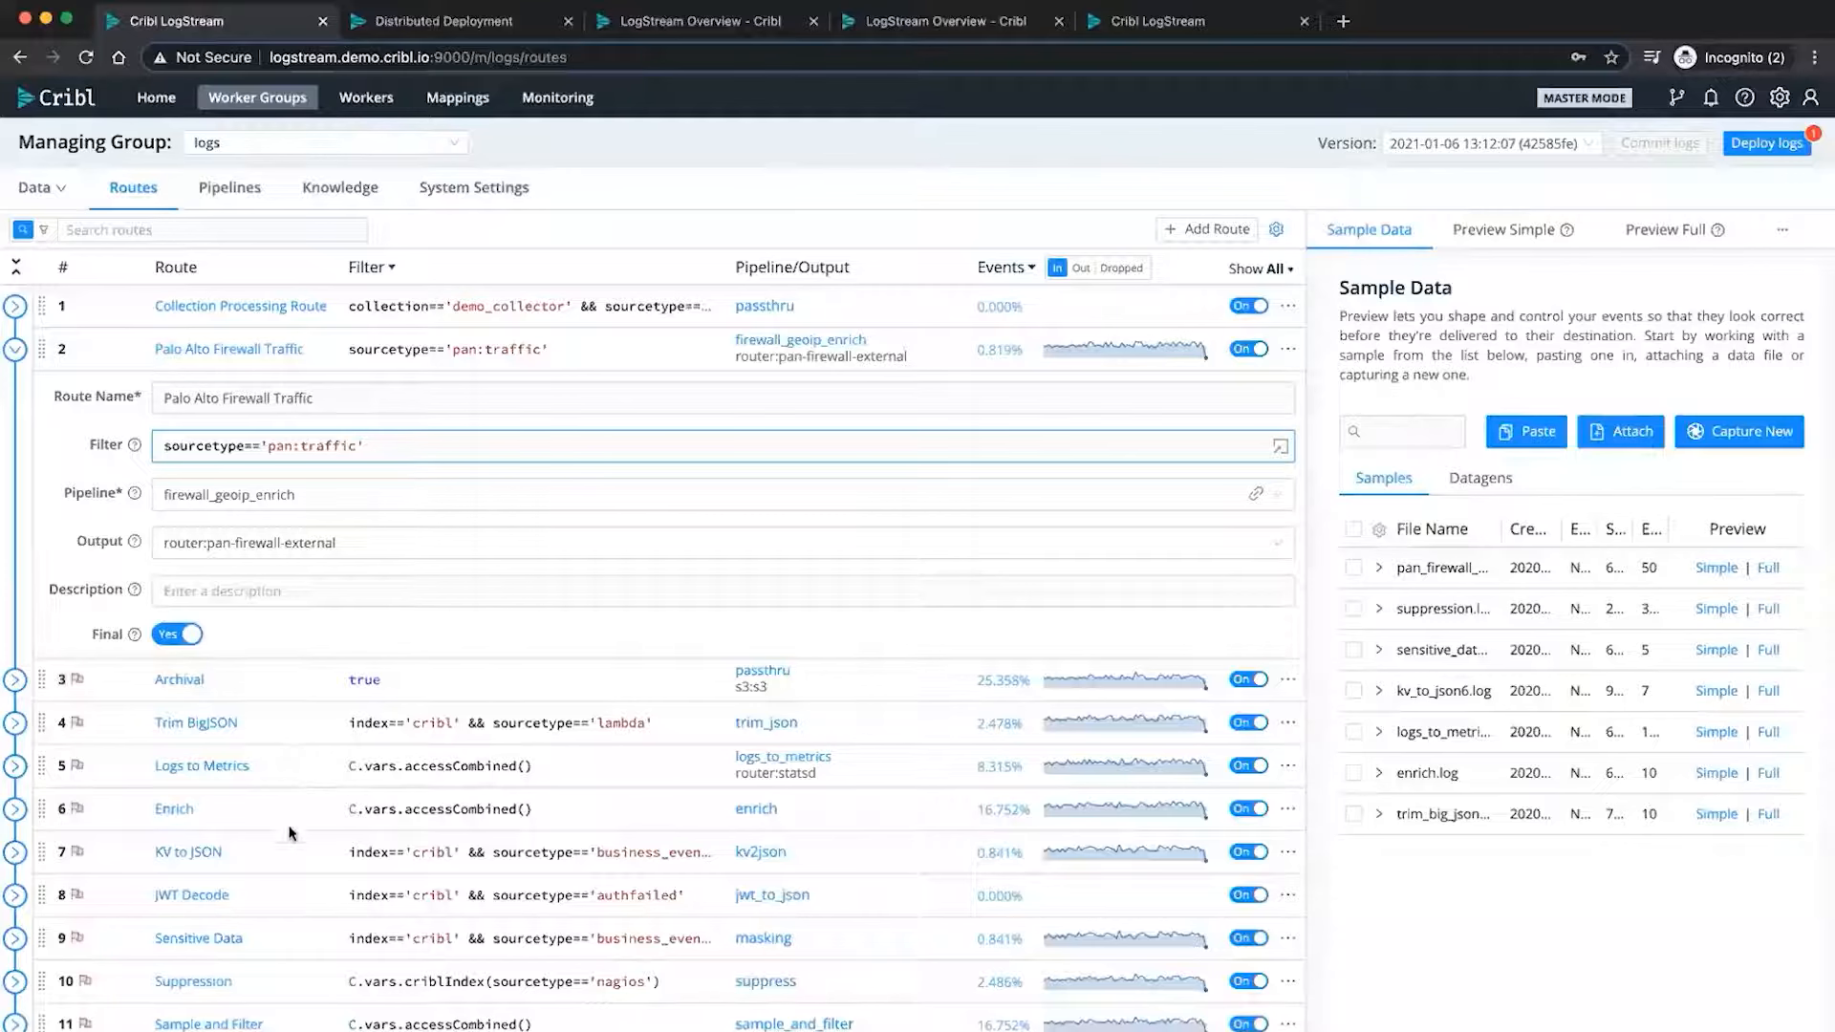
left_click(13, 354)
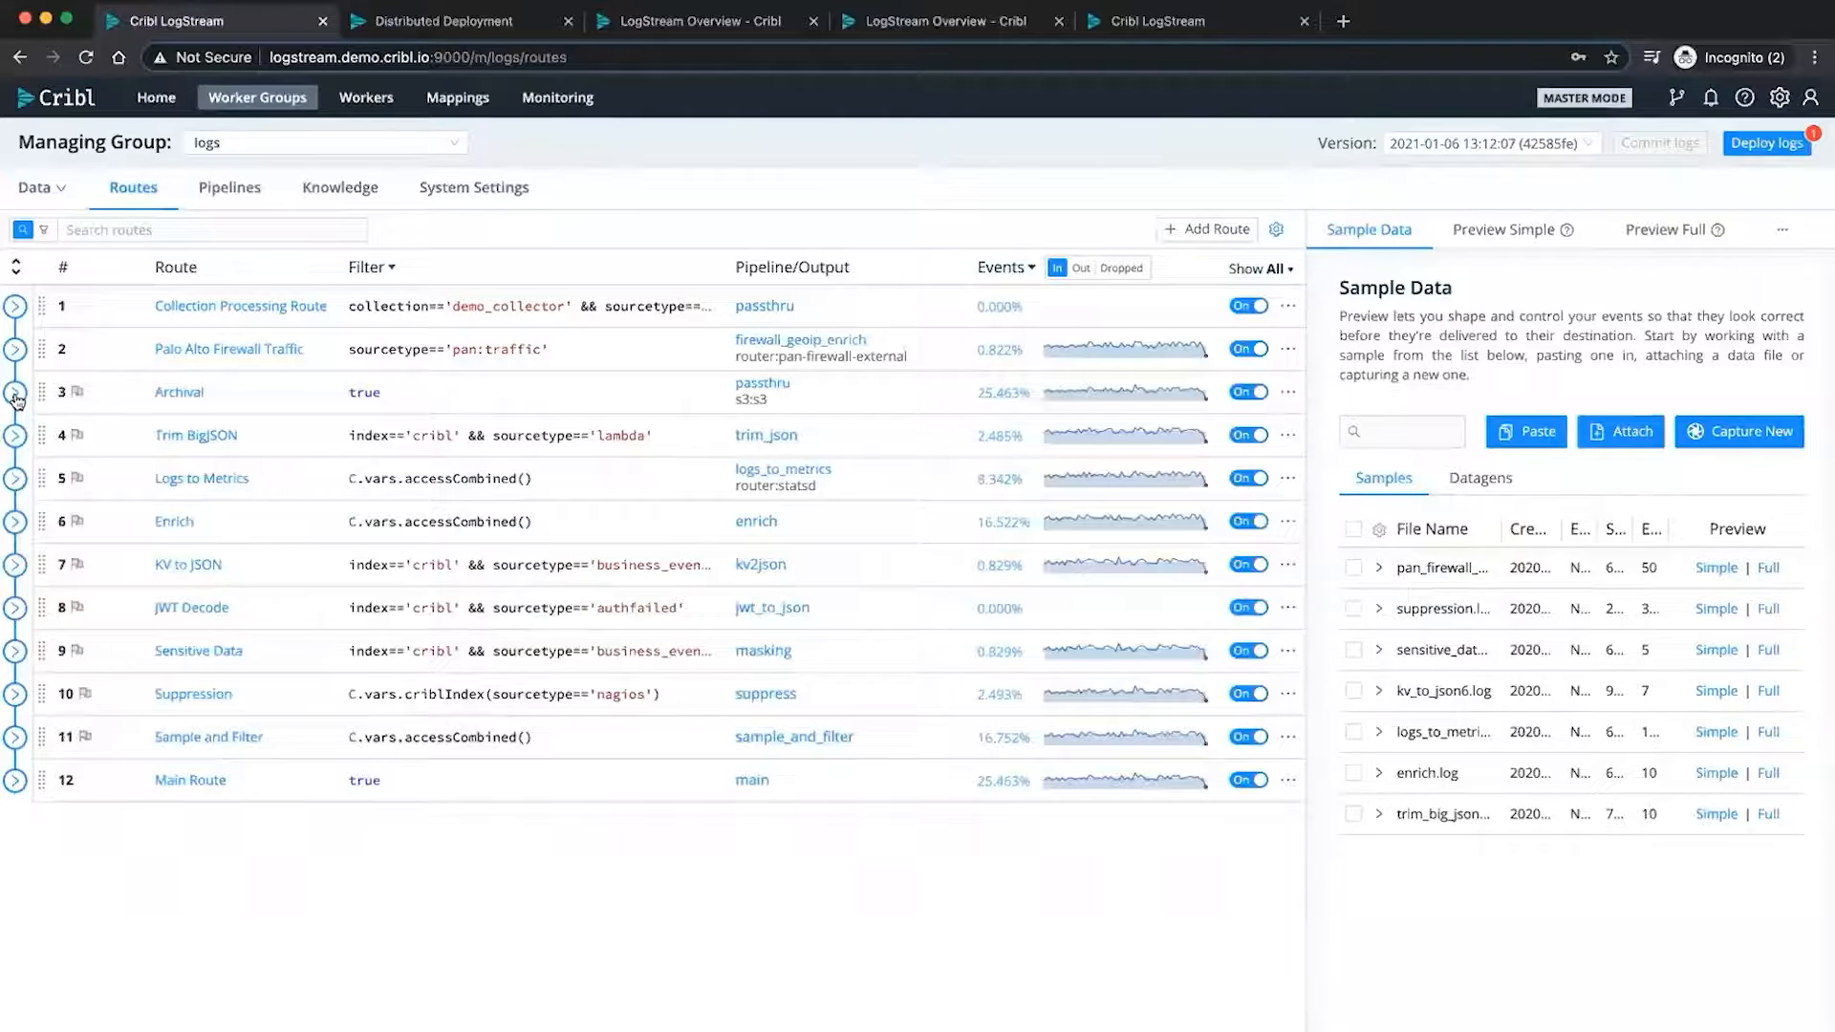
- Examine the Archival route's pipeline and output, and the Palo Alto Firewall Traffic route's Final setting
left_click(16, 394)
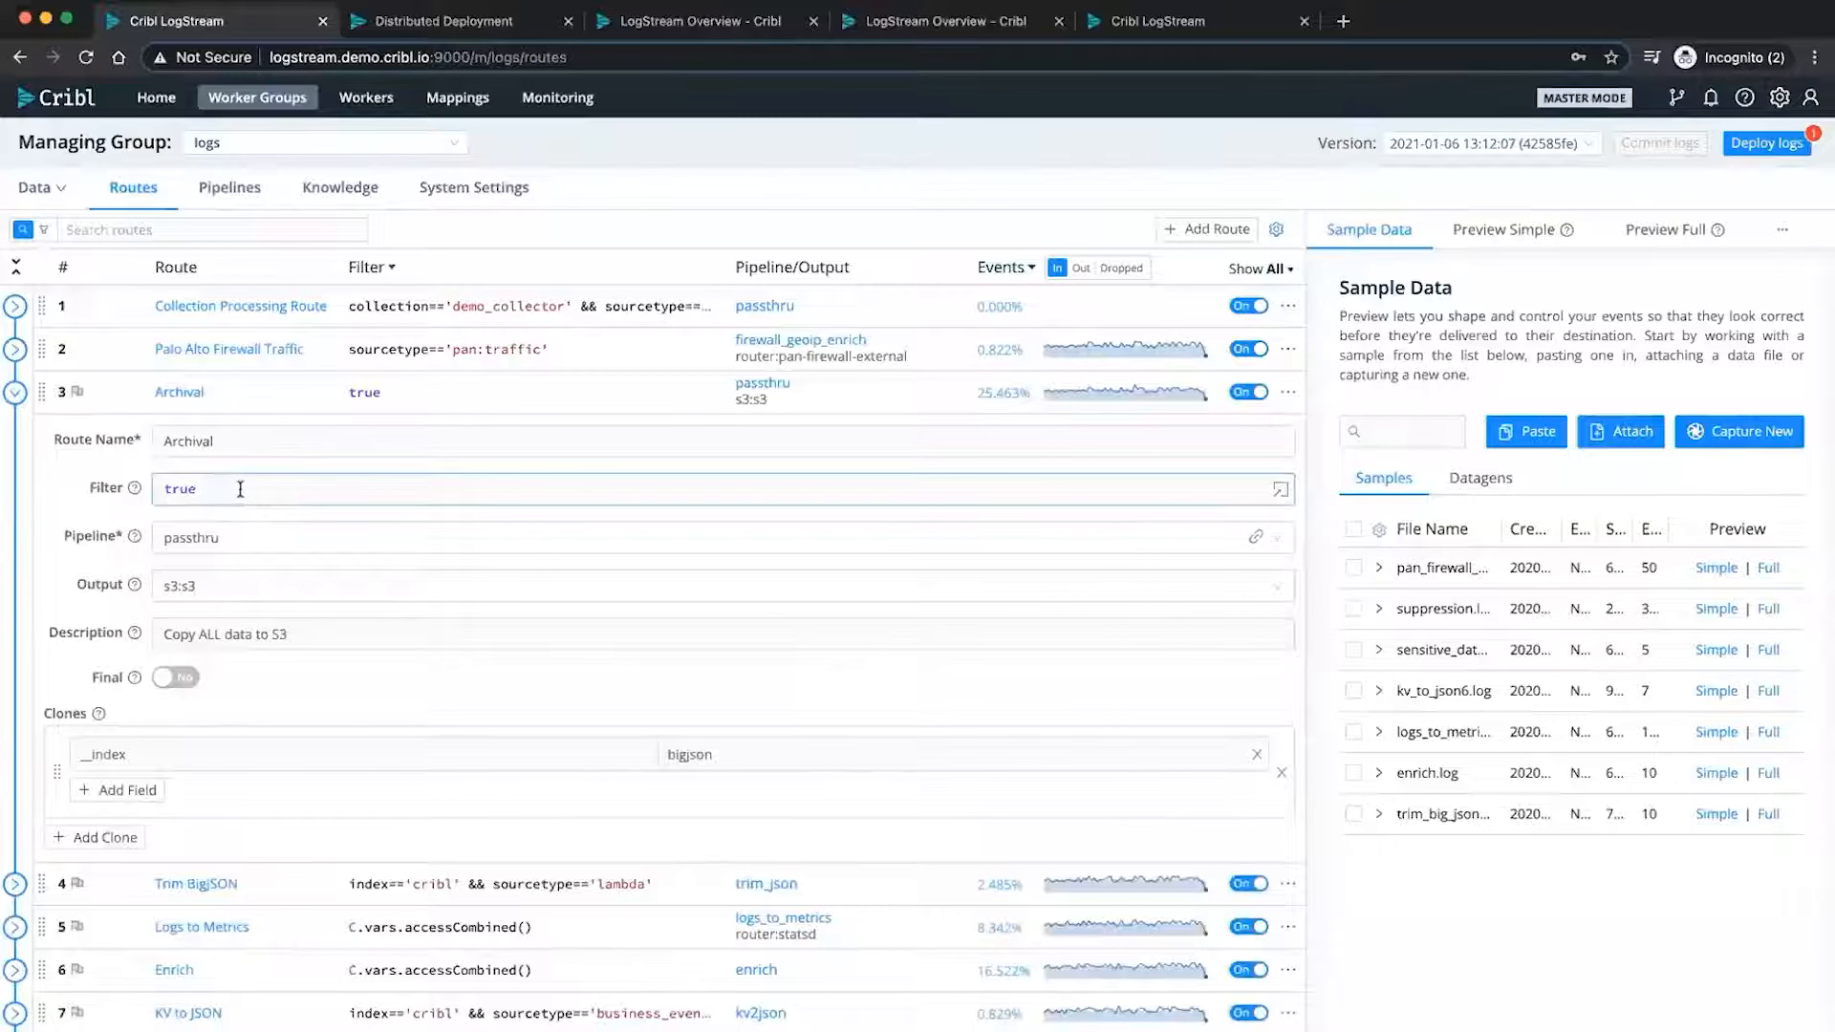
left_click(245, 539)
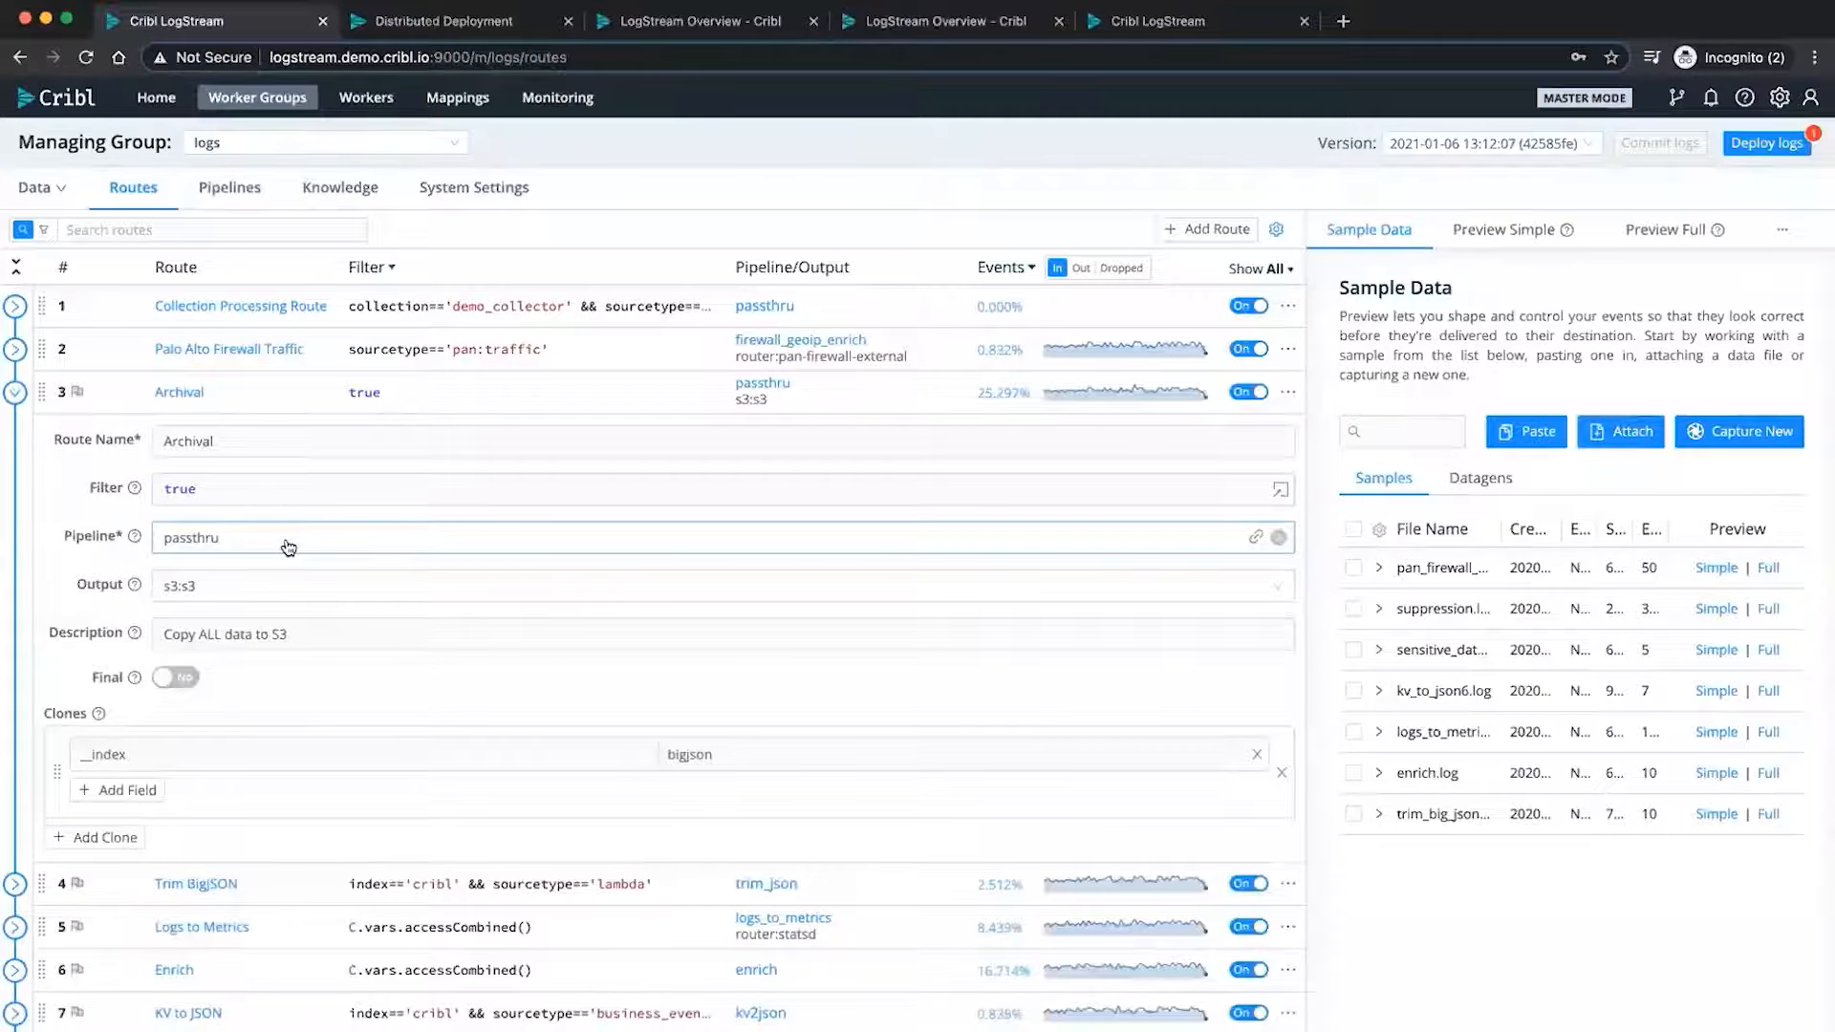
left_click(227, 596)
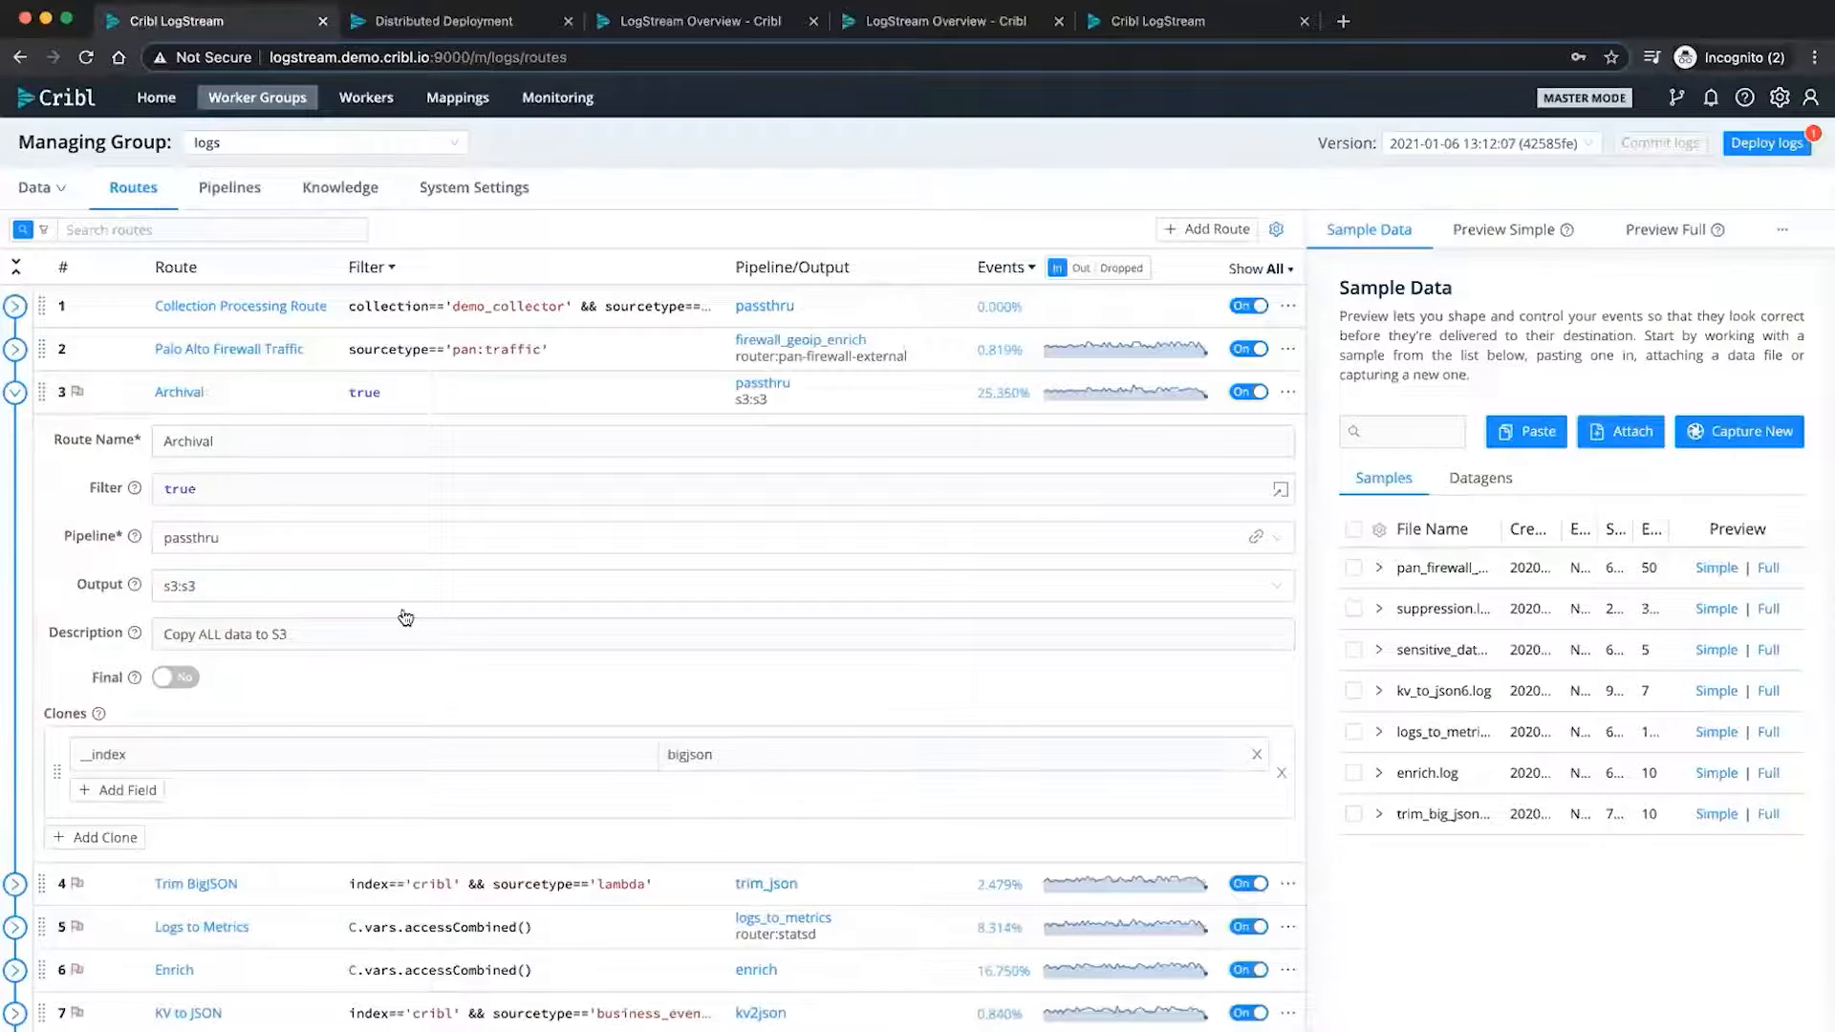
left_click(14, 392)
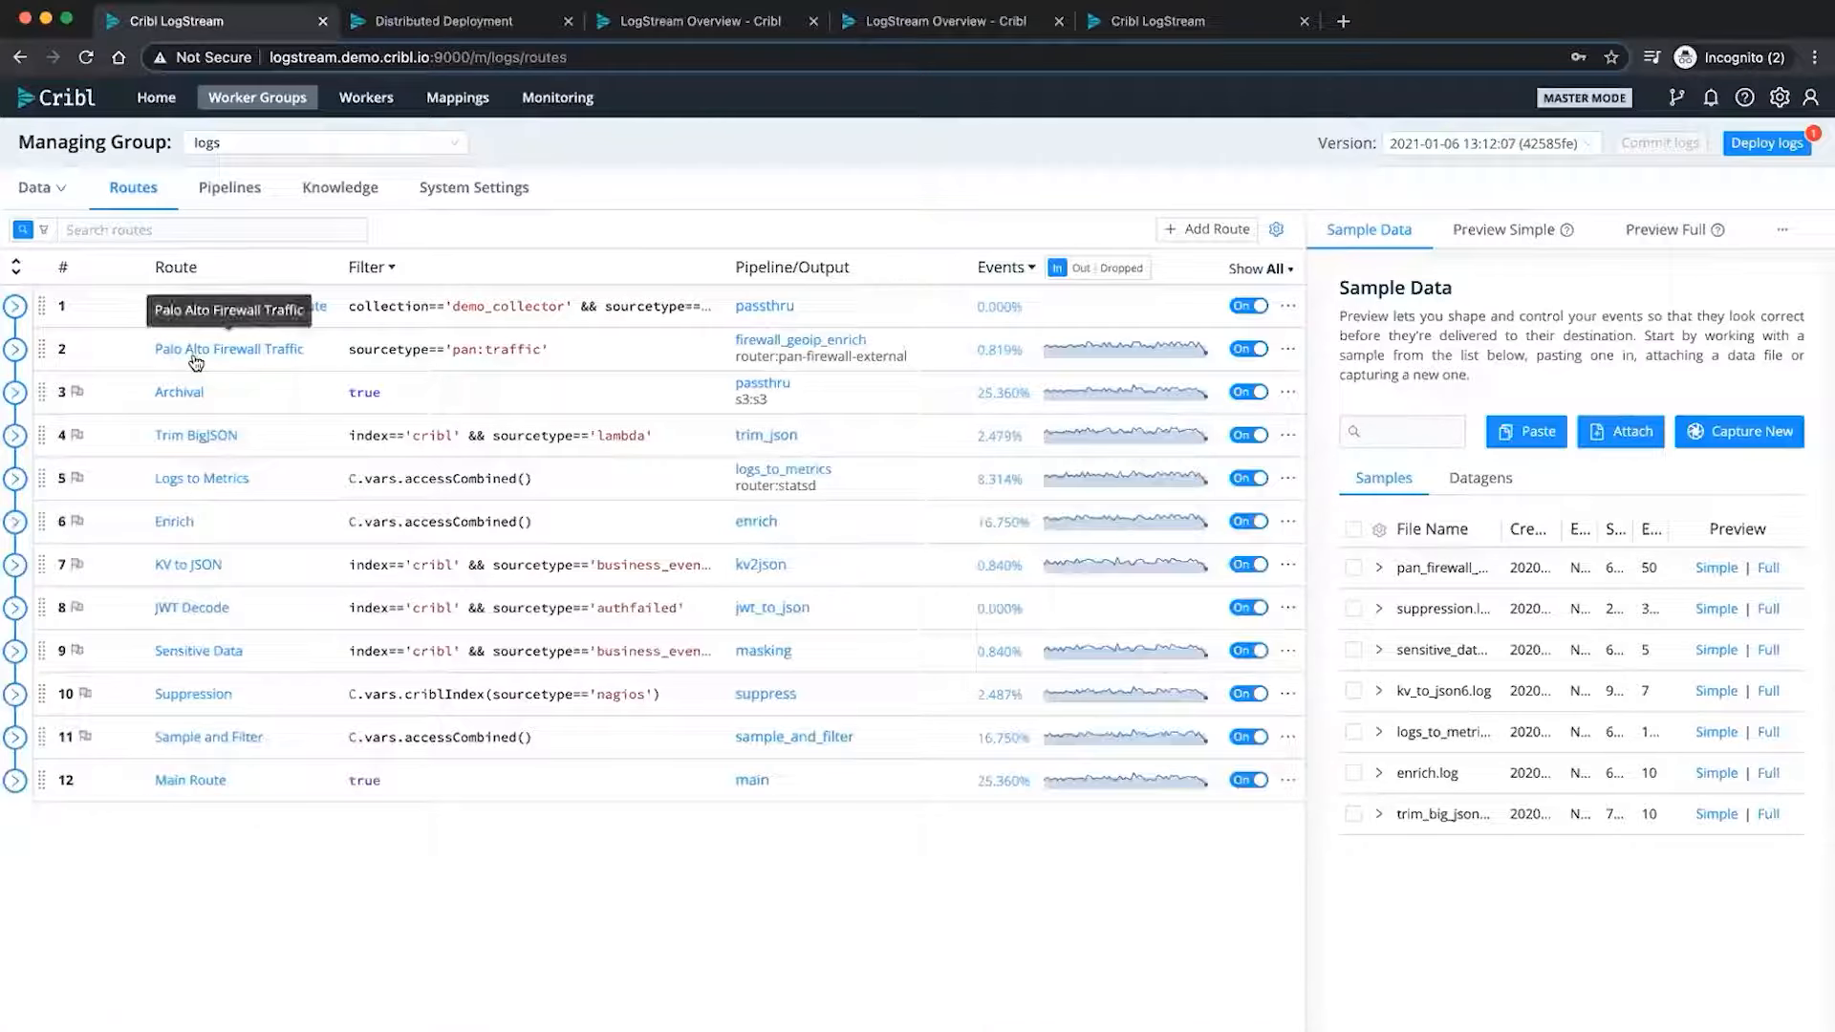
left_click(14, 350)
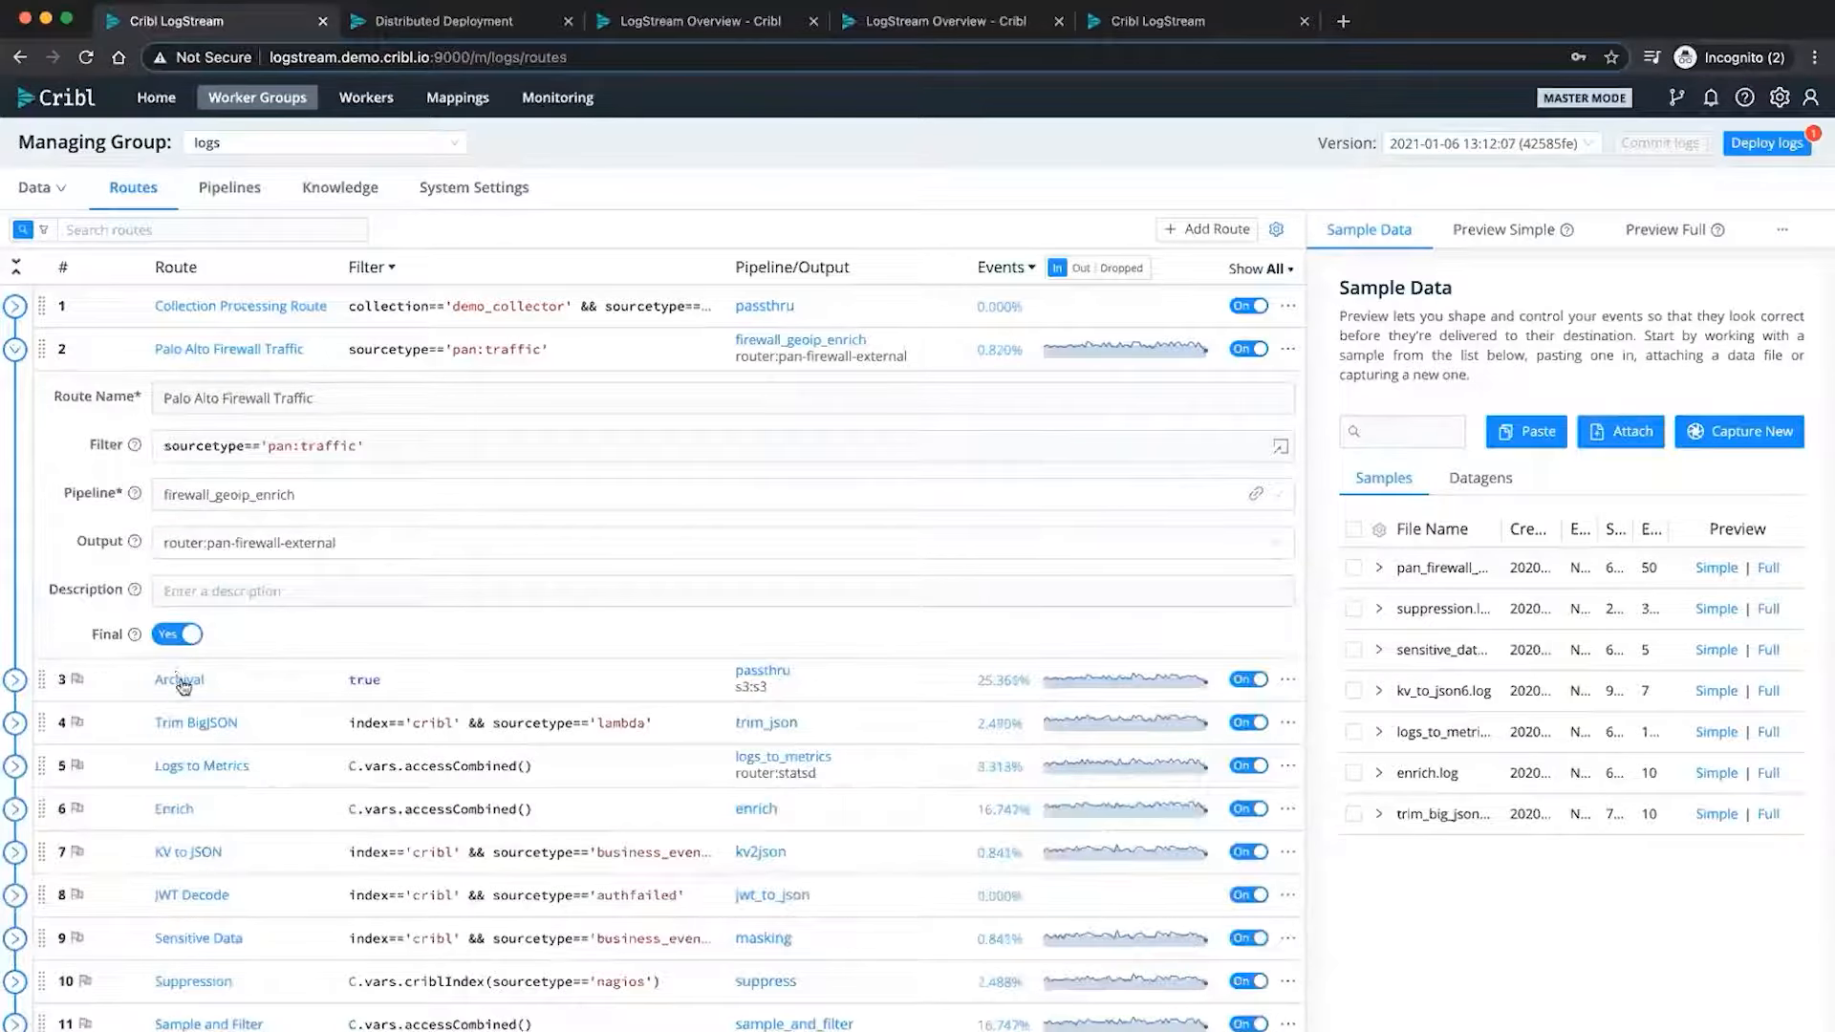
left_click(15, 350)
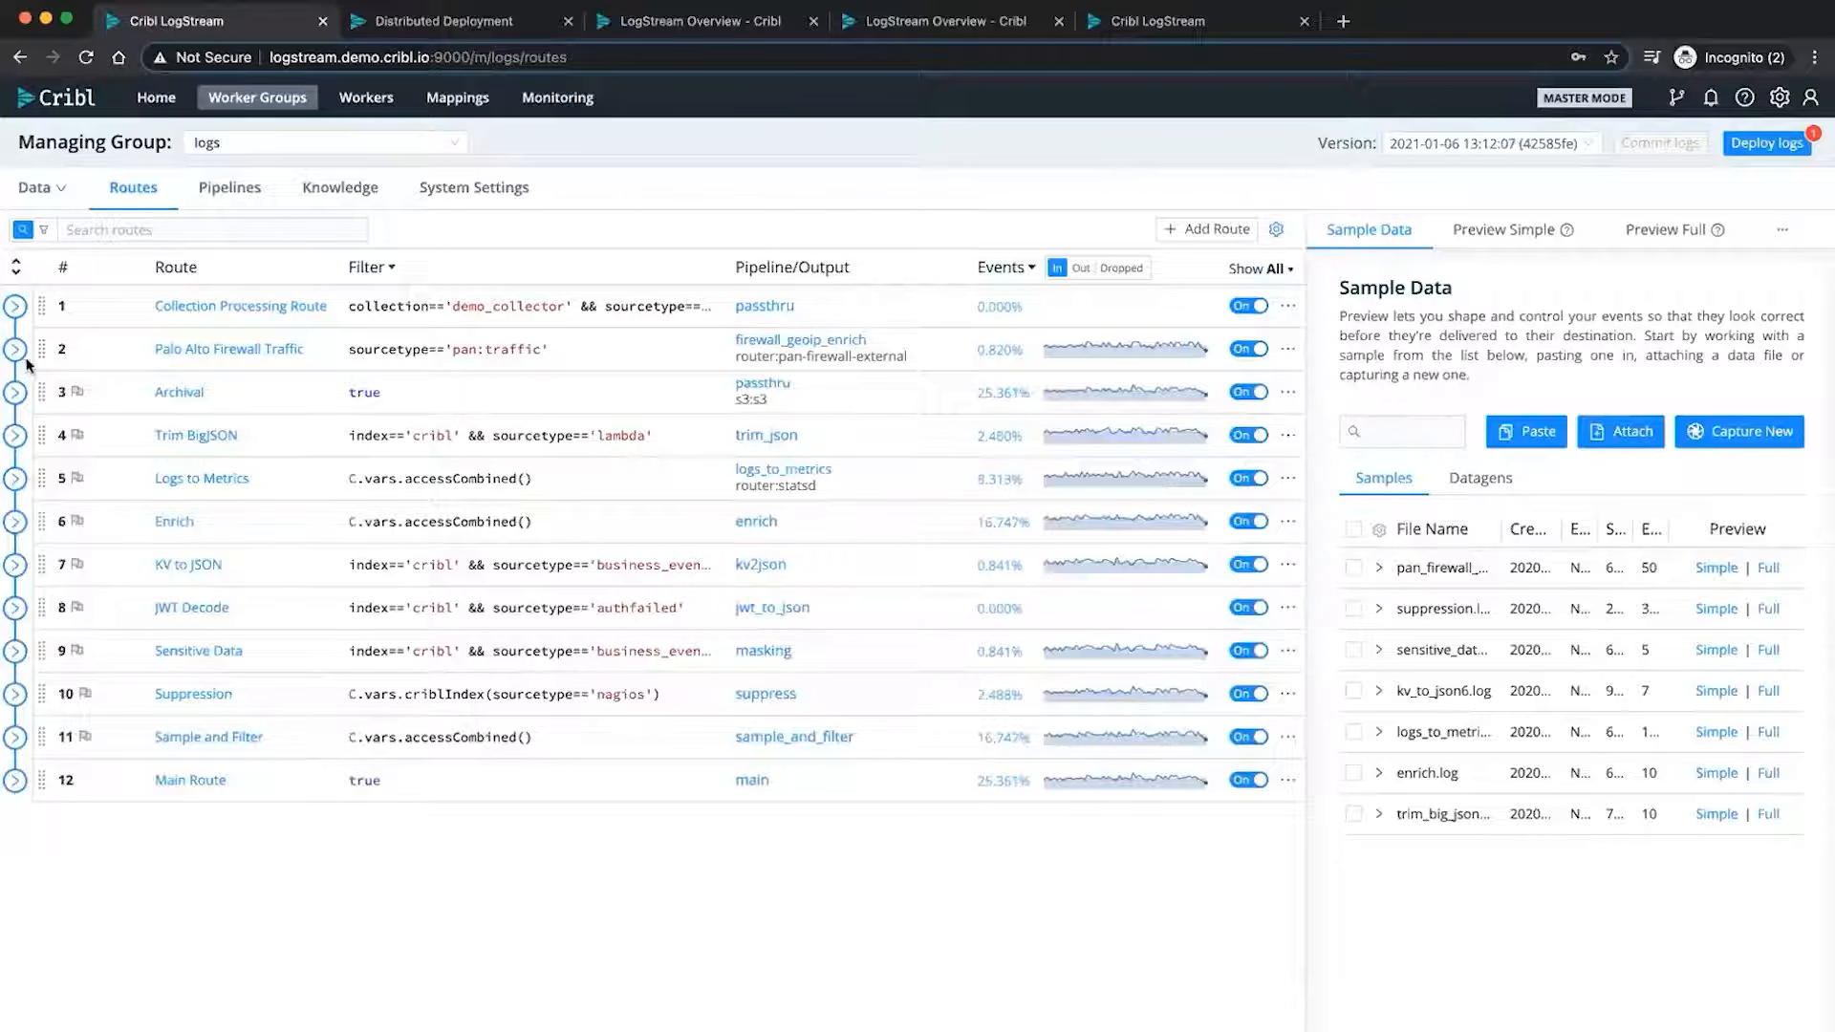
- Move the Archival route above Palo Alto Firewall Traffic, review its settings and save the routes
left_click_drag(38, 392, 39, 349)
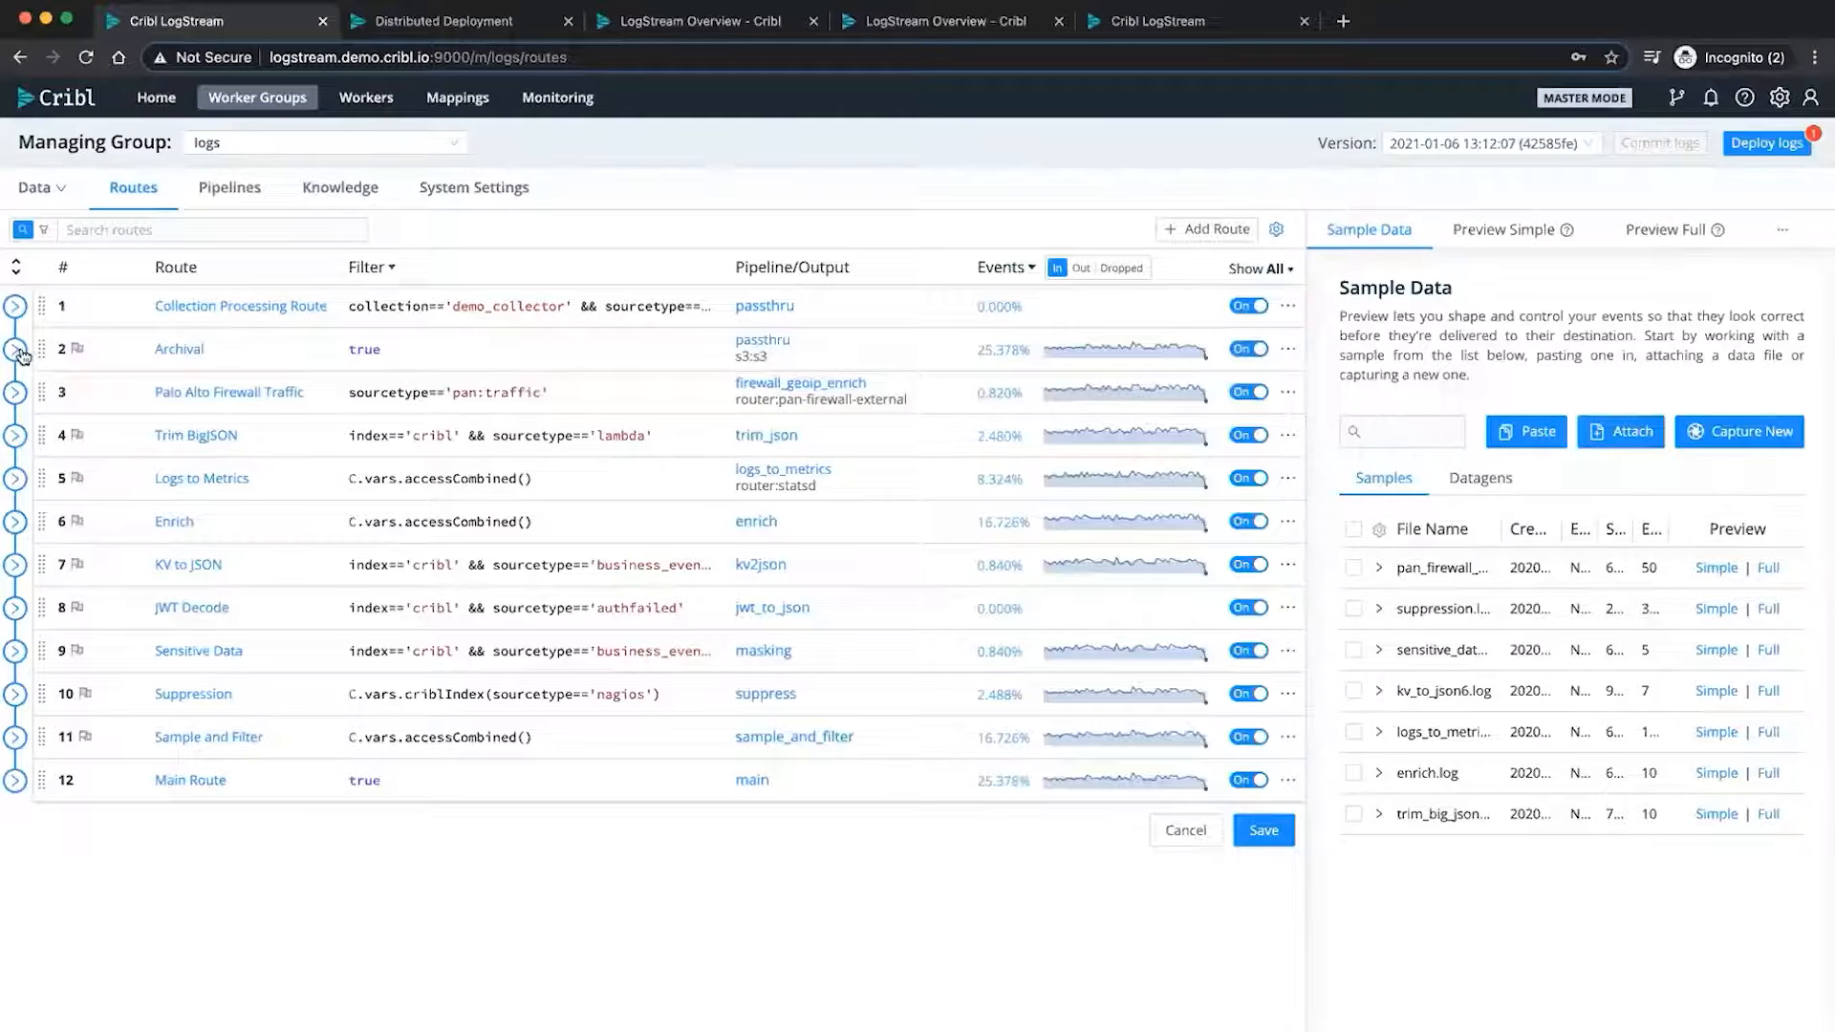
left_click(15, 350)
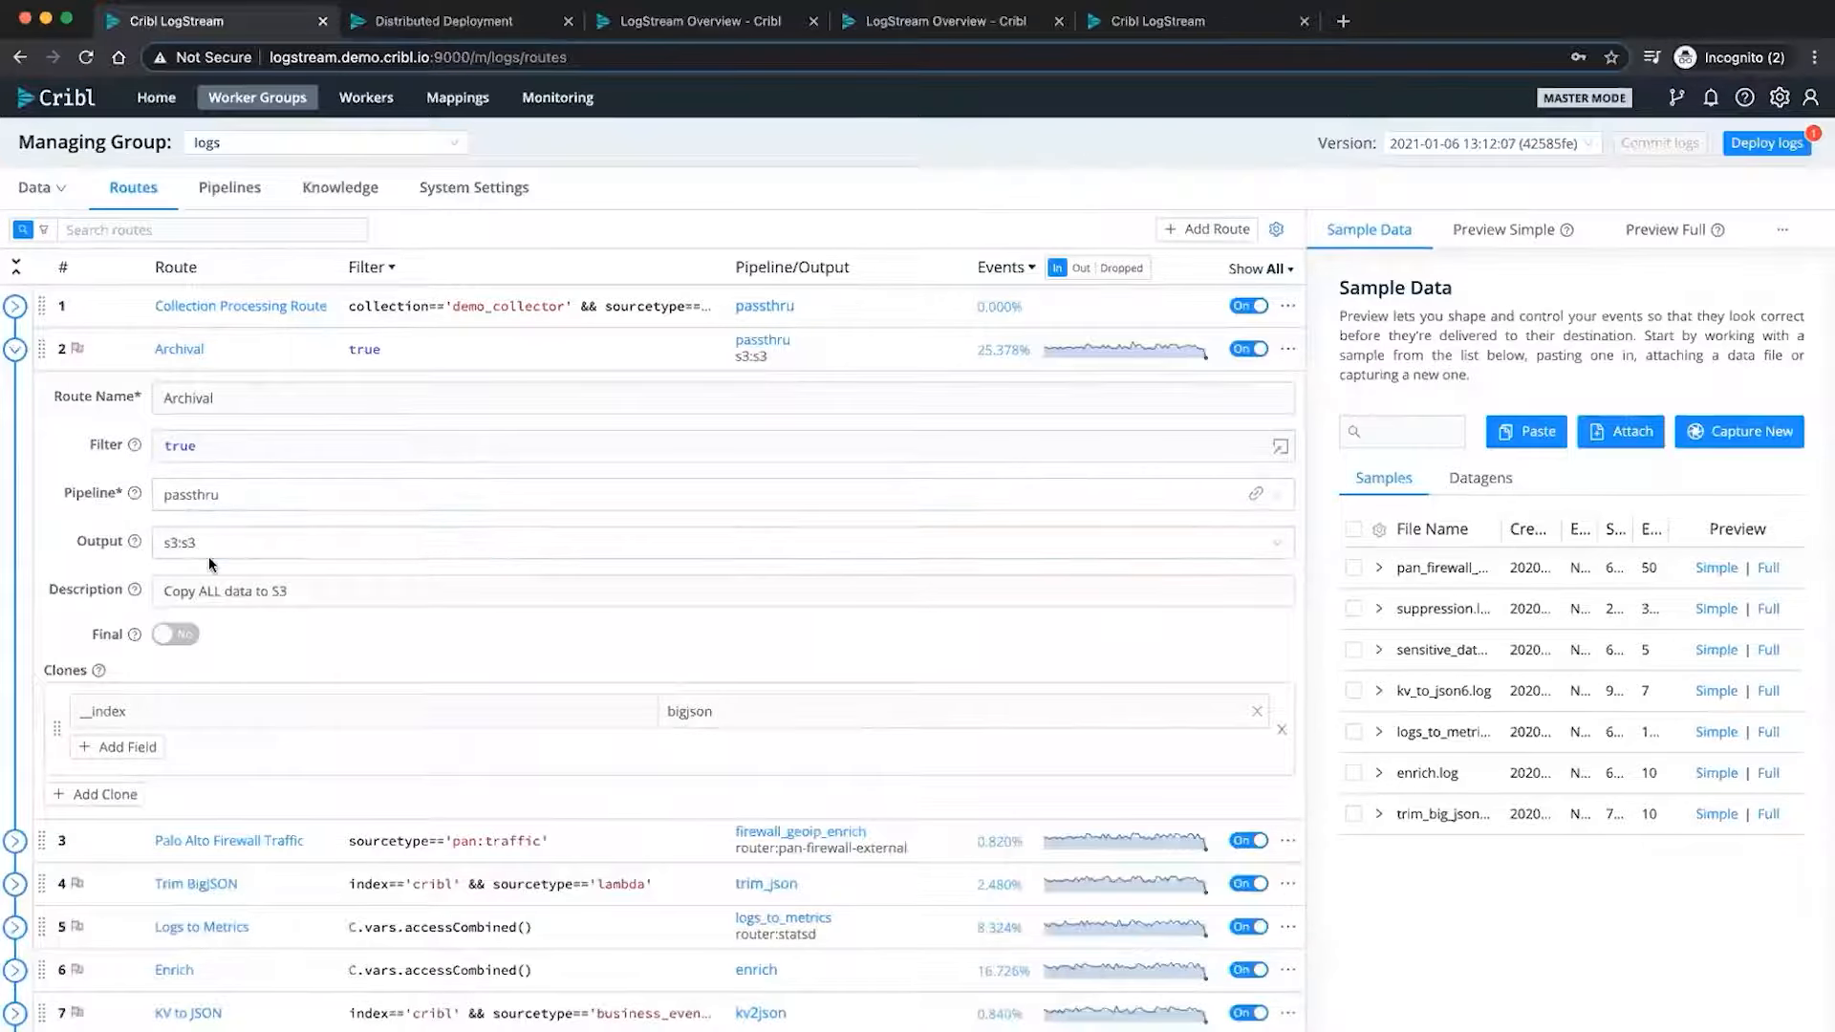
left_click(14, 350)
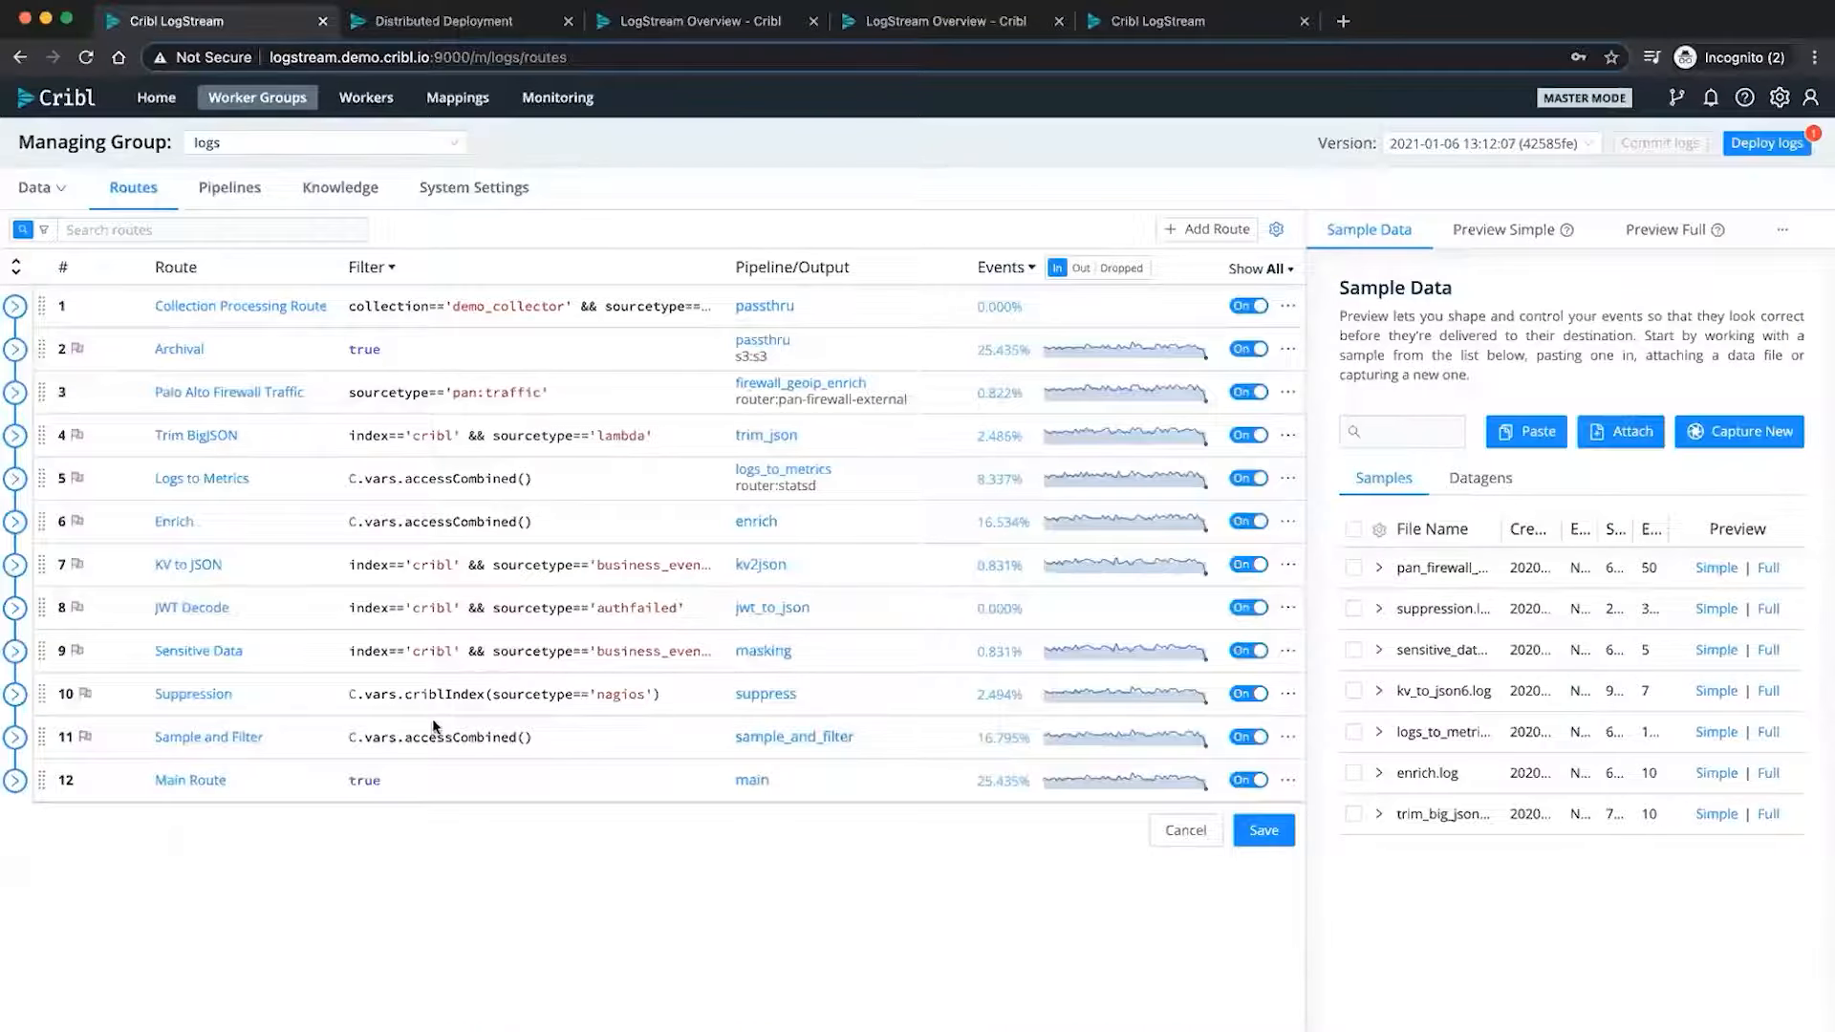
left_click(1263, 834)
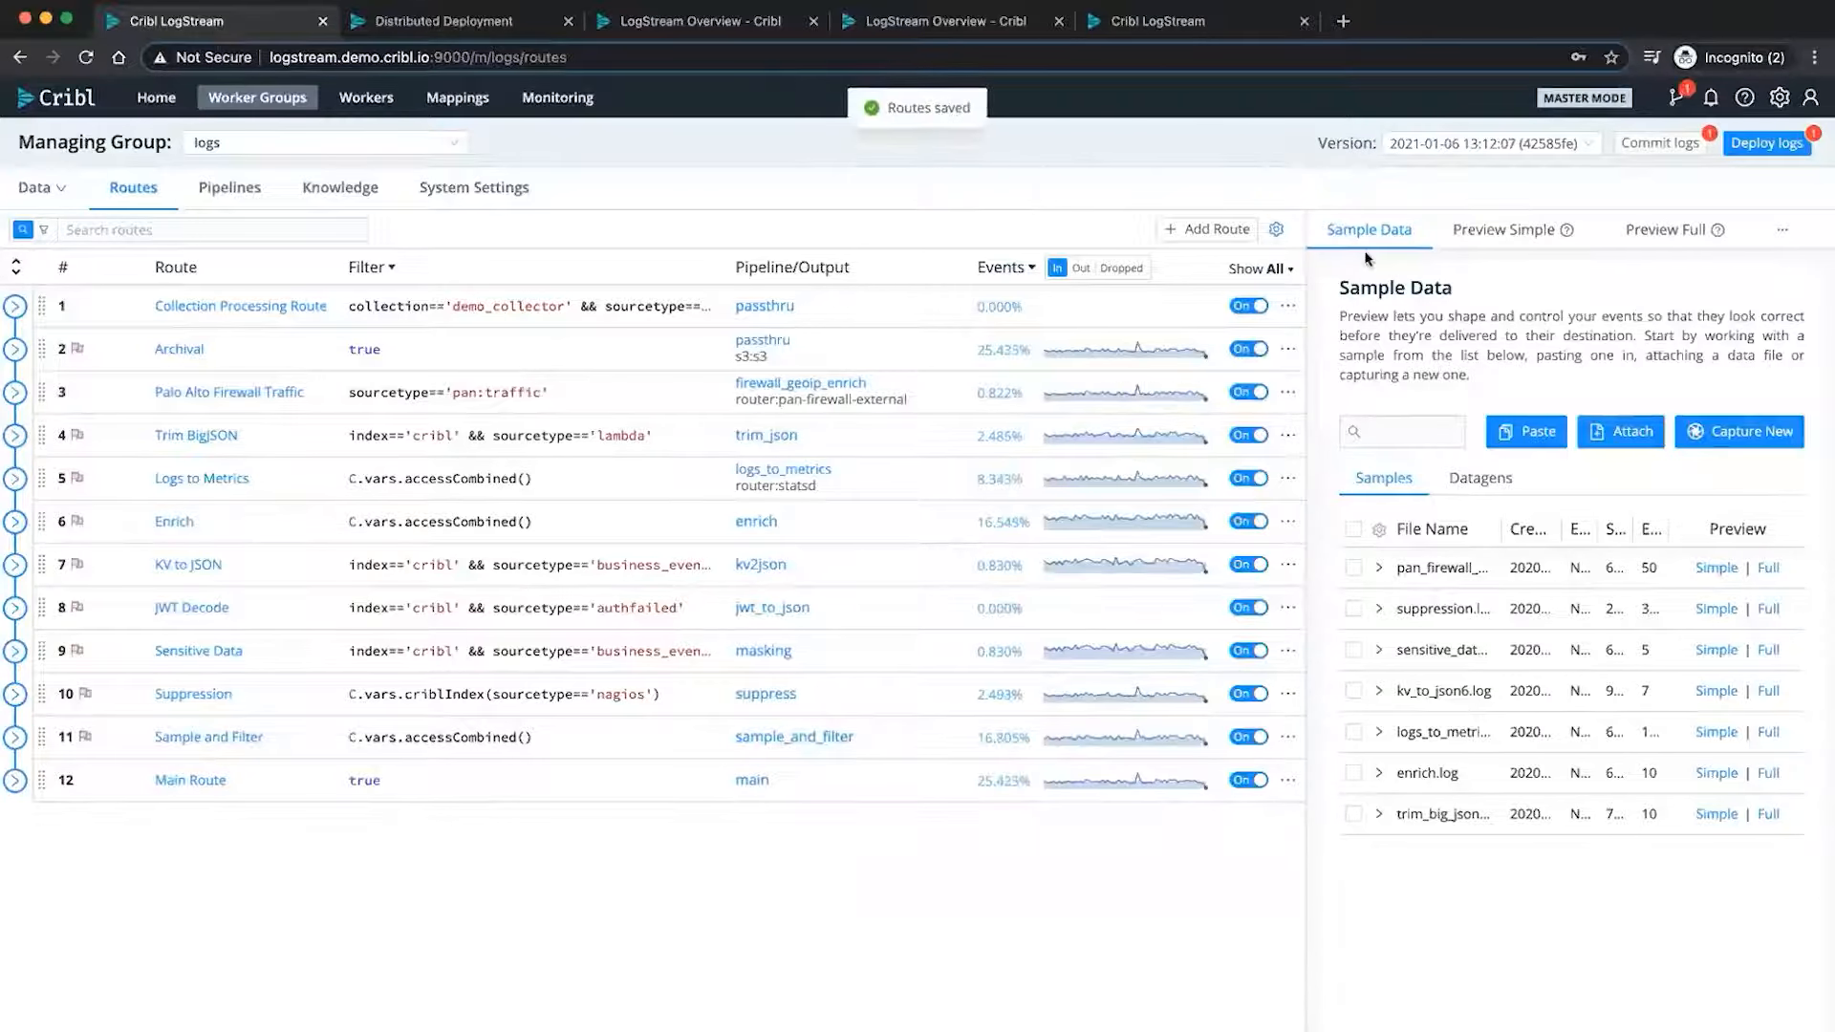
- Commit the route changes with the message "Changed the order of the routes to include PAN data." and deploy them to the logs group
left_click(1663, 155)
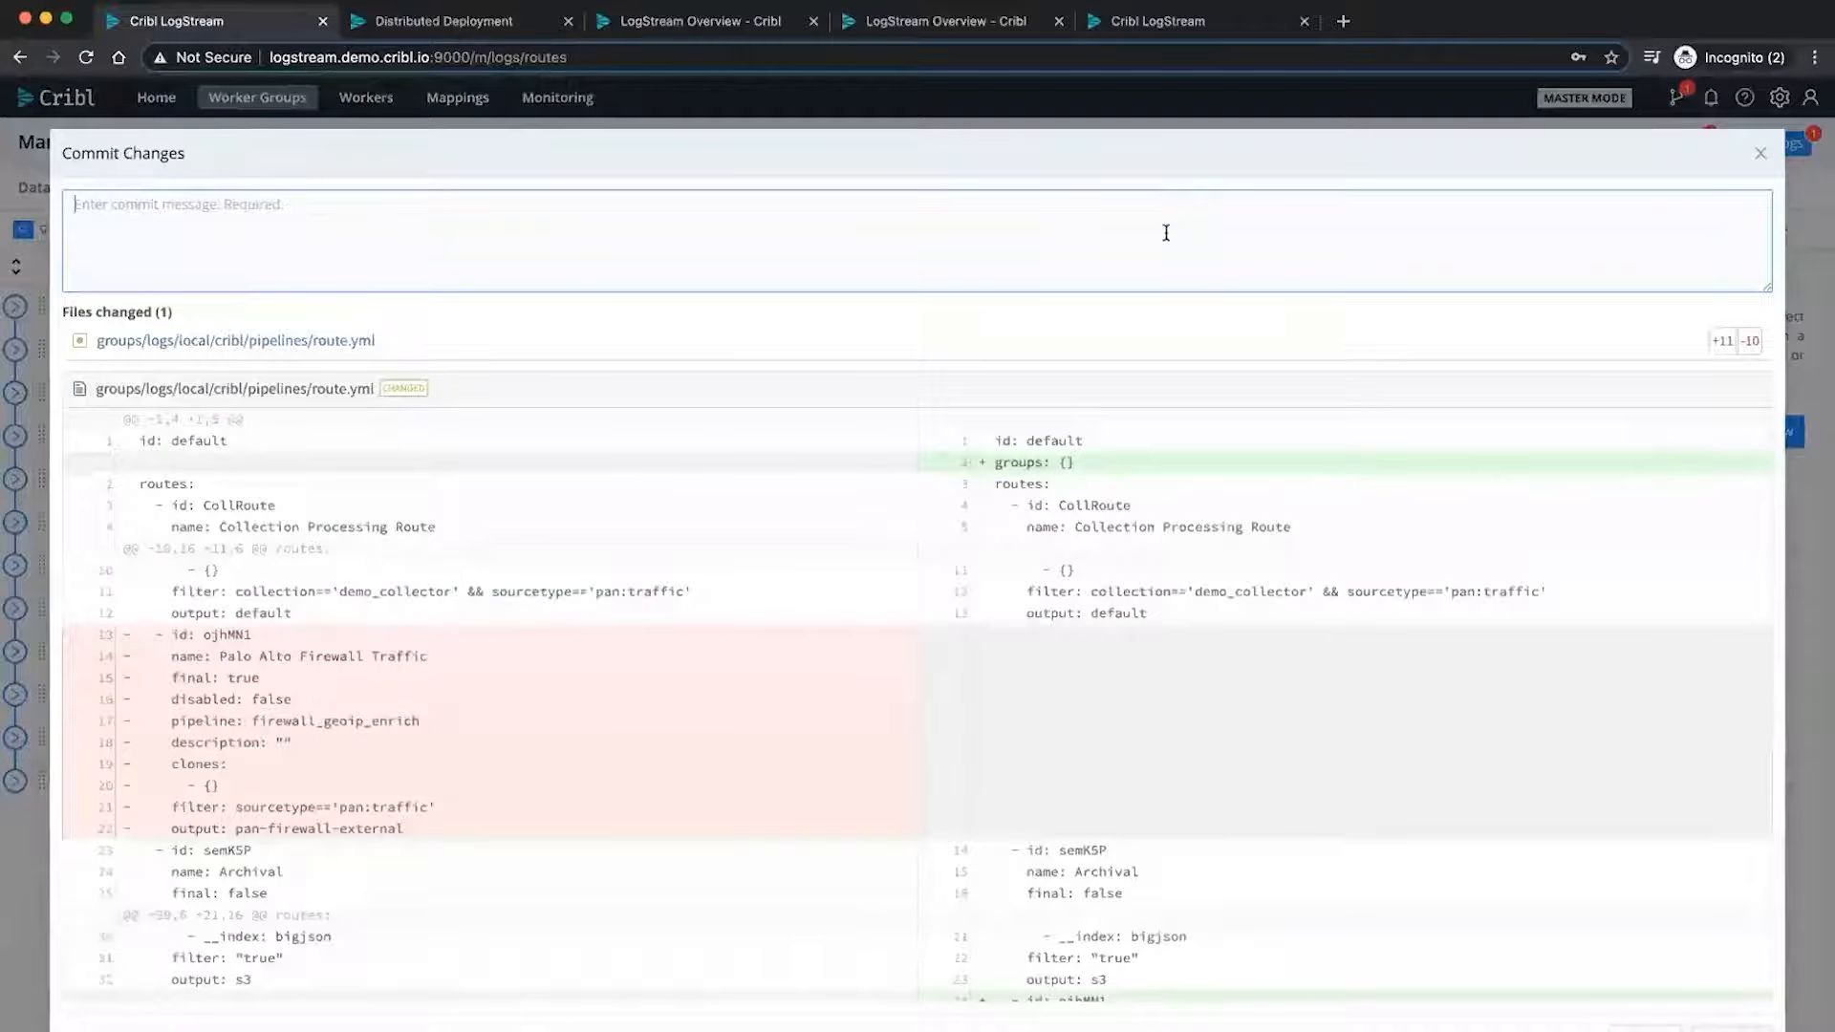
type("Chan")
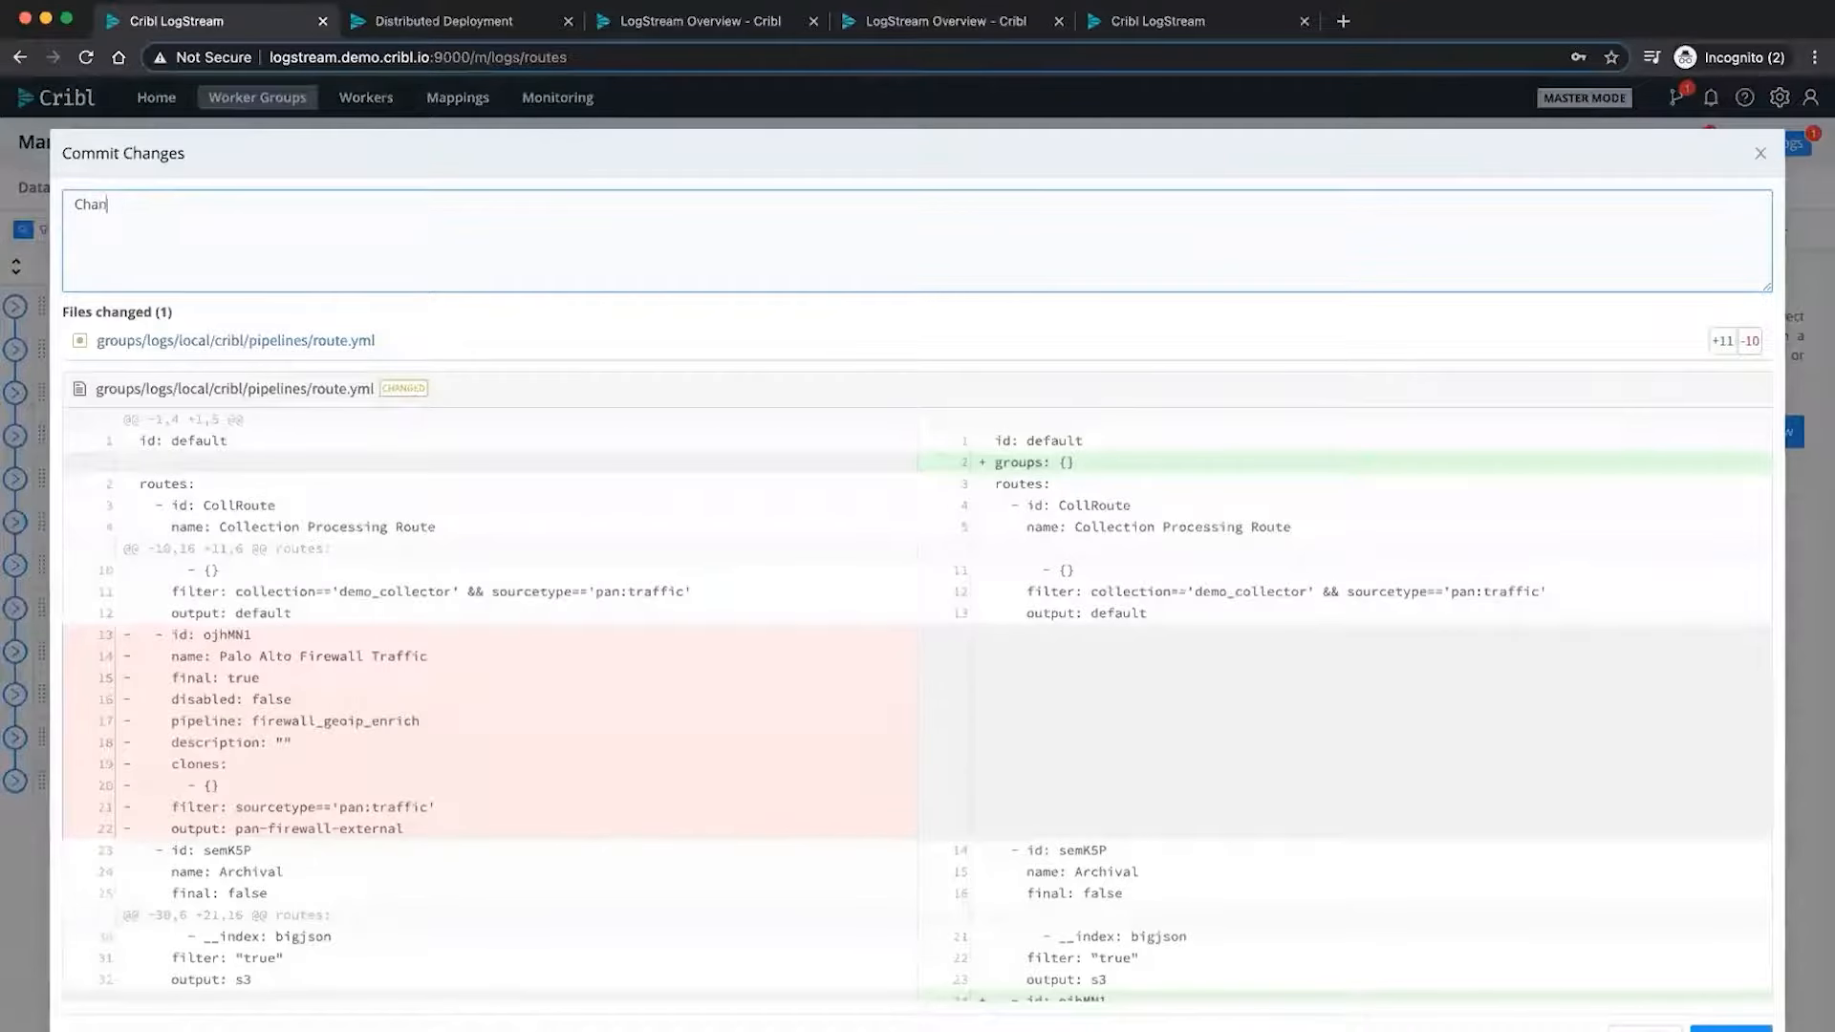
type("ged the order of the routes to include PA")
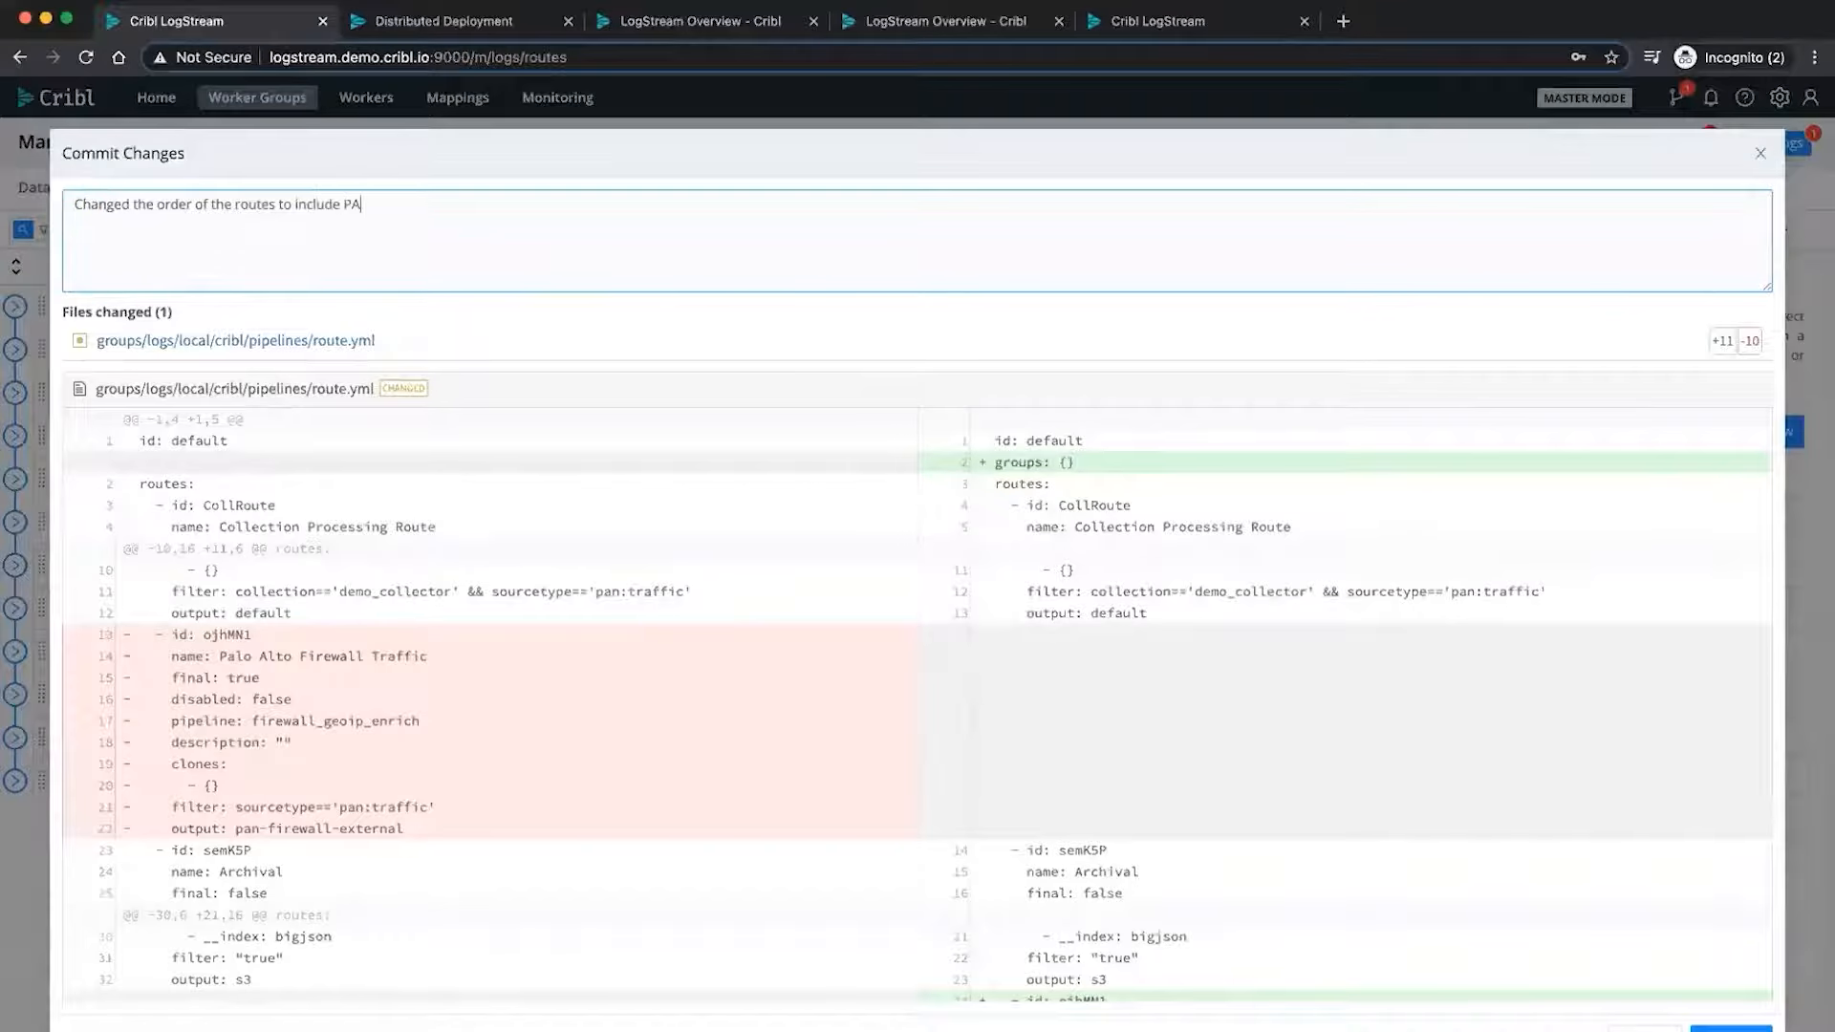
type("N data.")
left_click(1730, 1028)
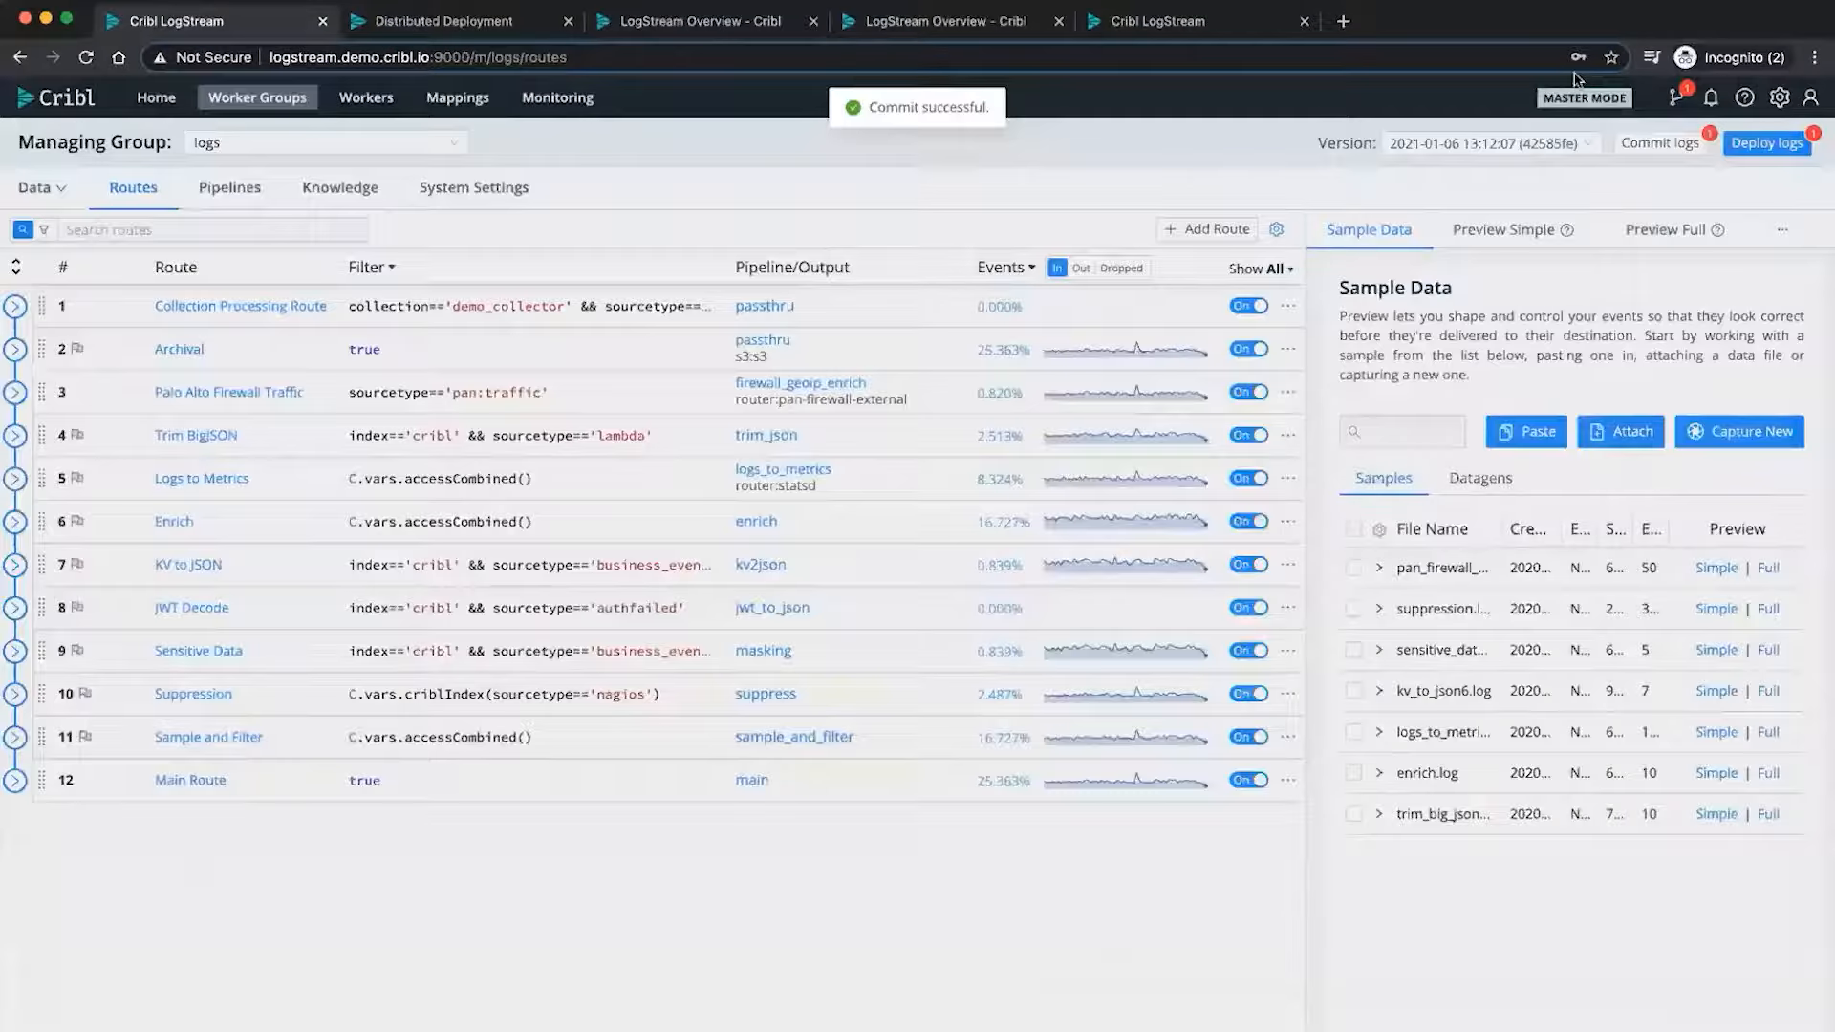
left_click(1775, 142)
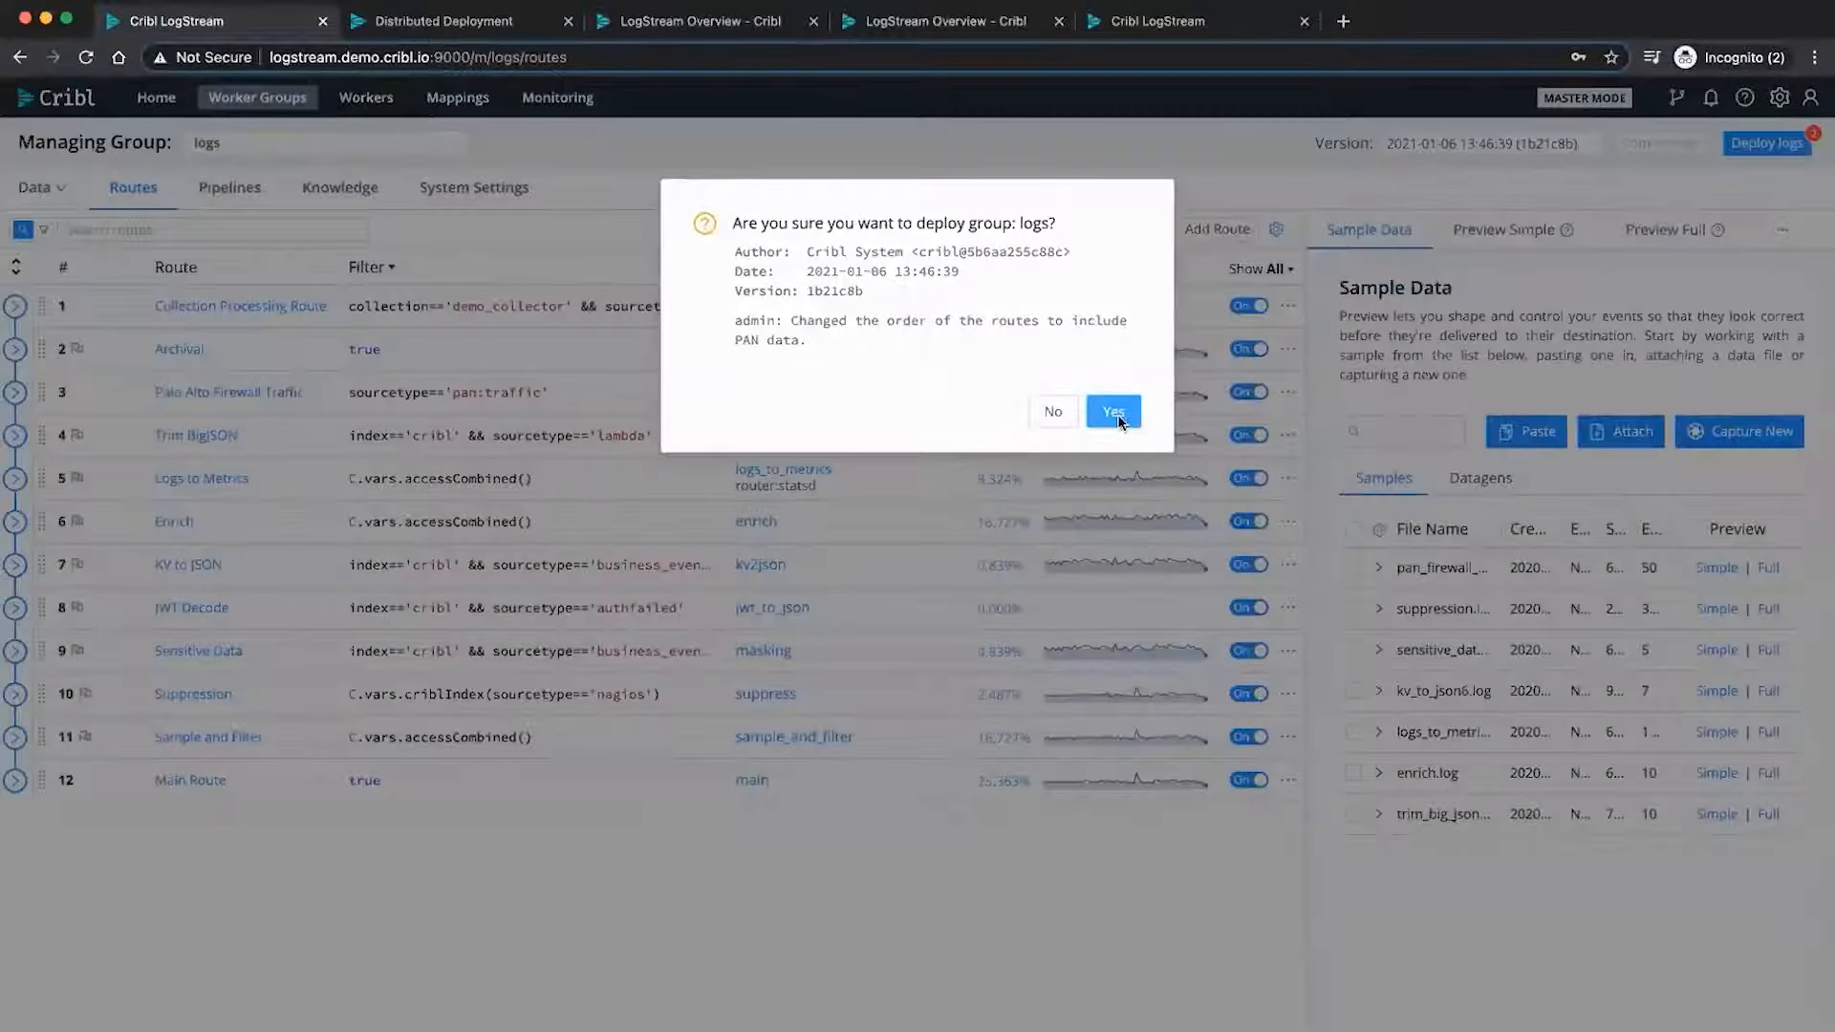
left_click(1114, 413)
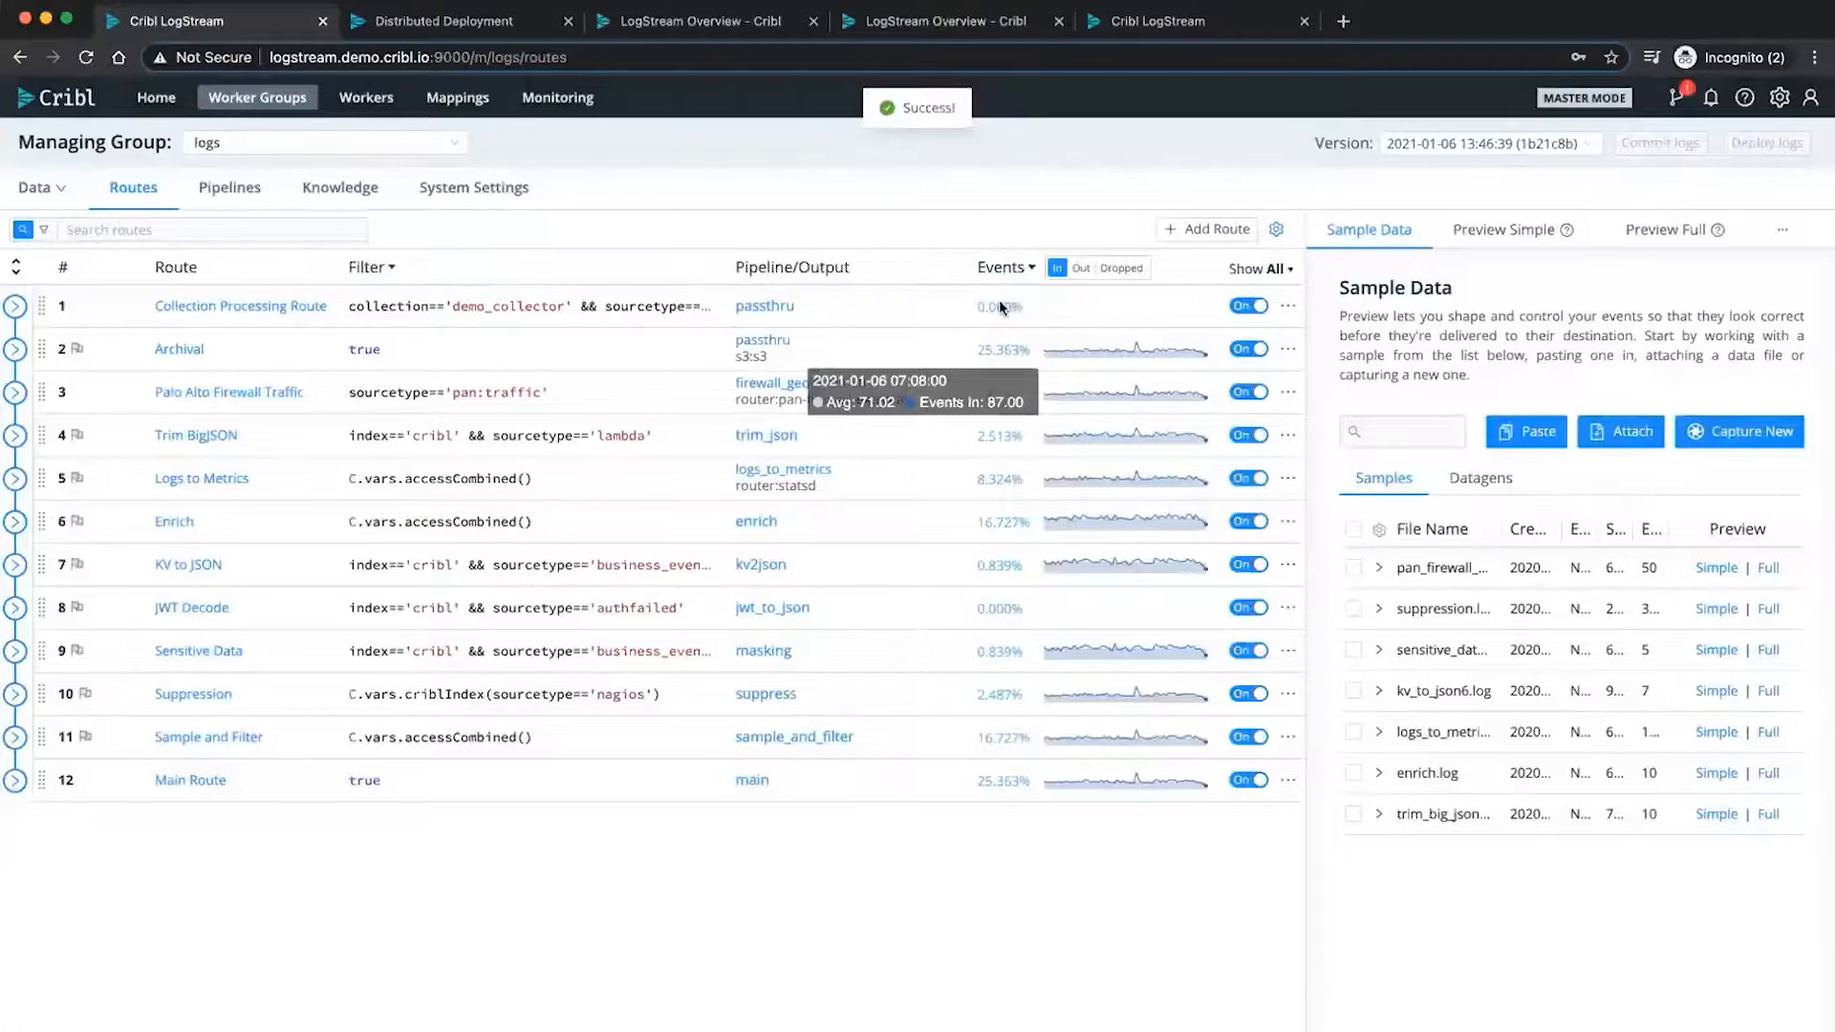
- Check the worker nodes' config versions and examine the details of the worker in the logs group
left_click(378, 107)
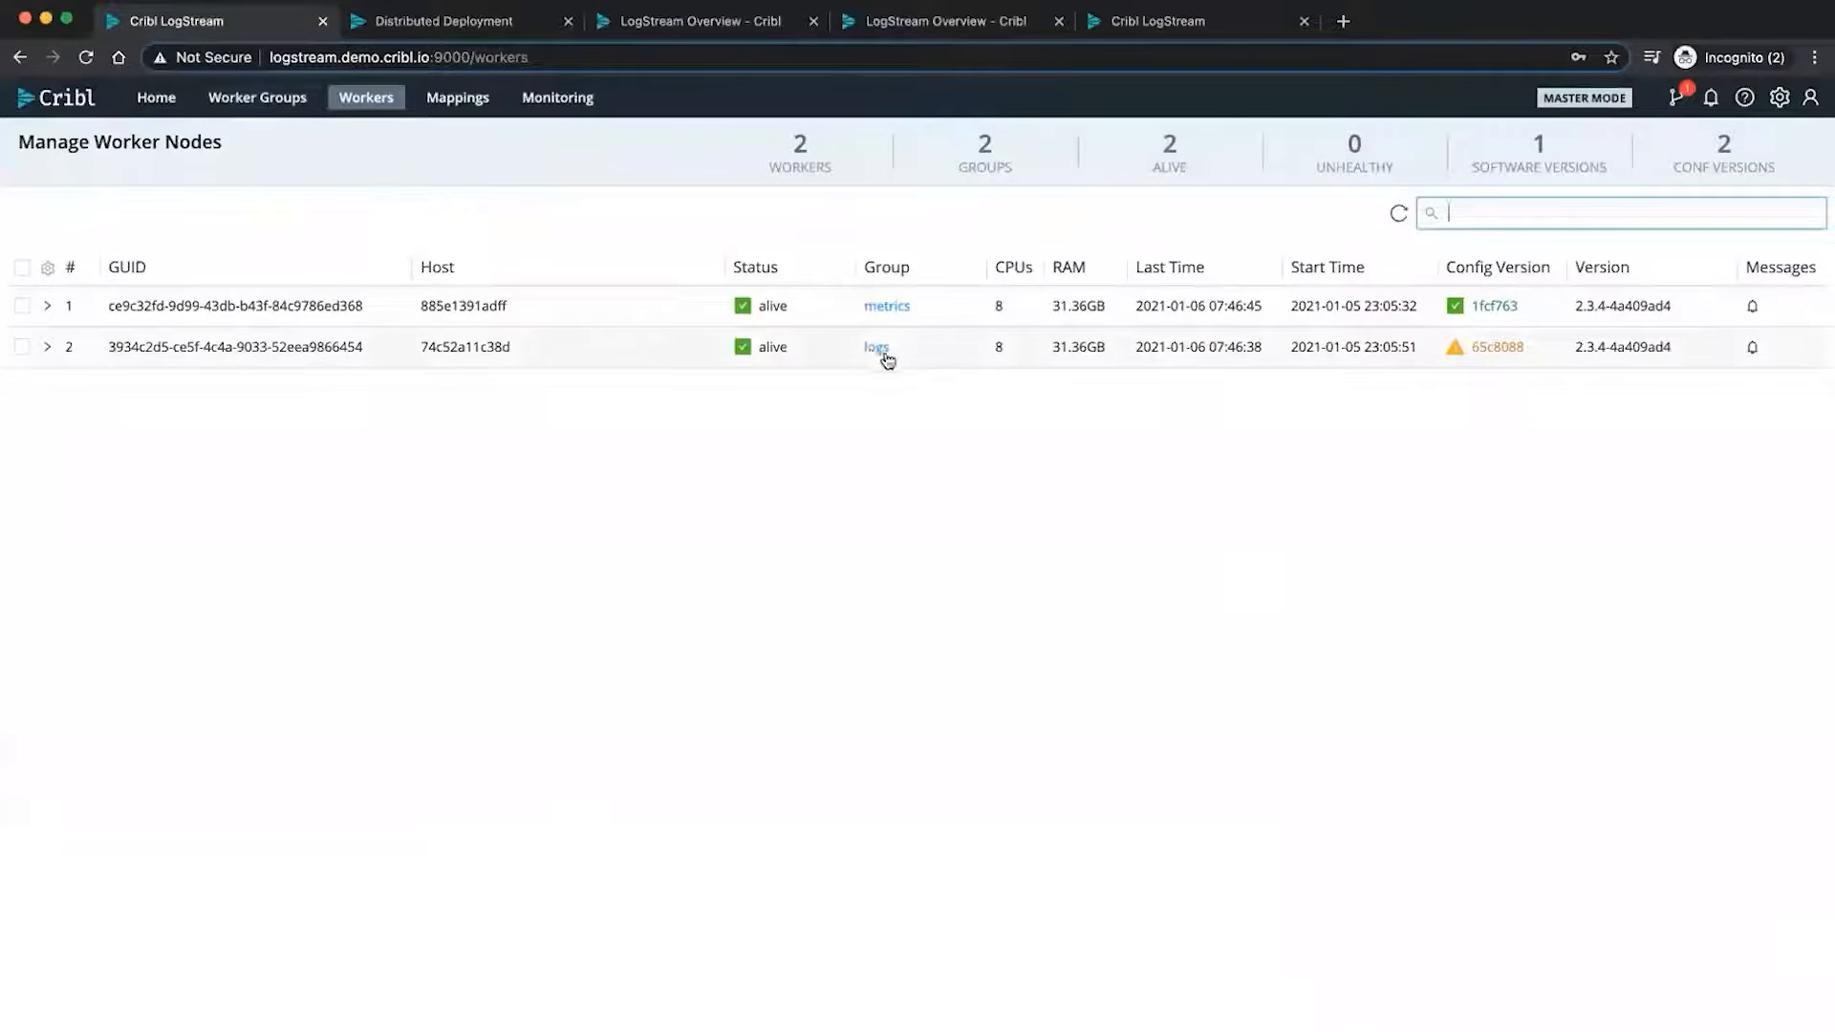
left_click(45, 350)
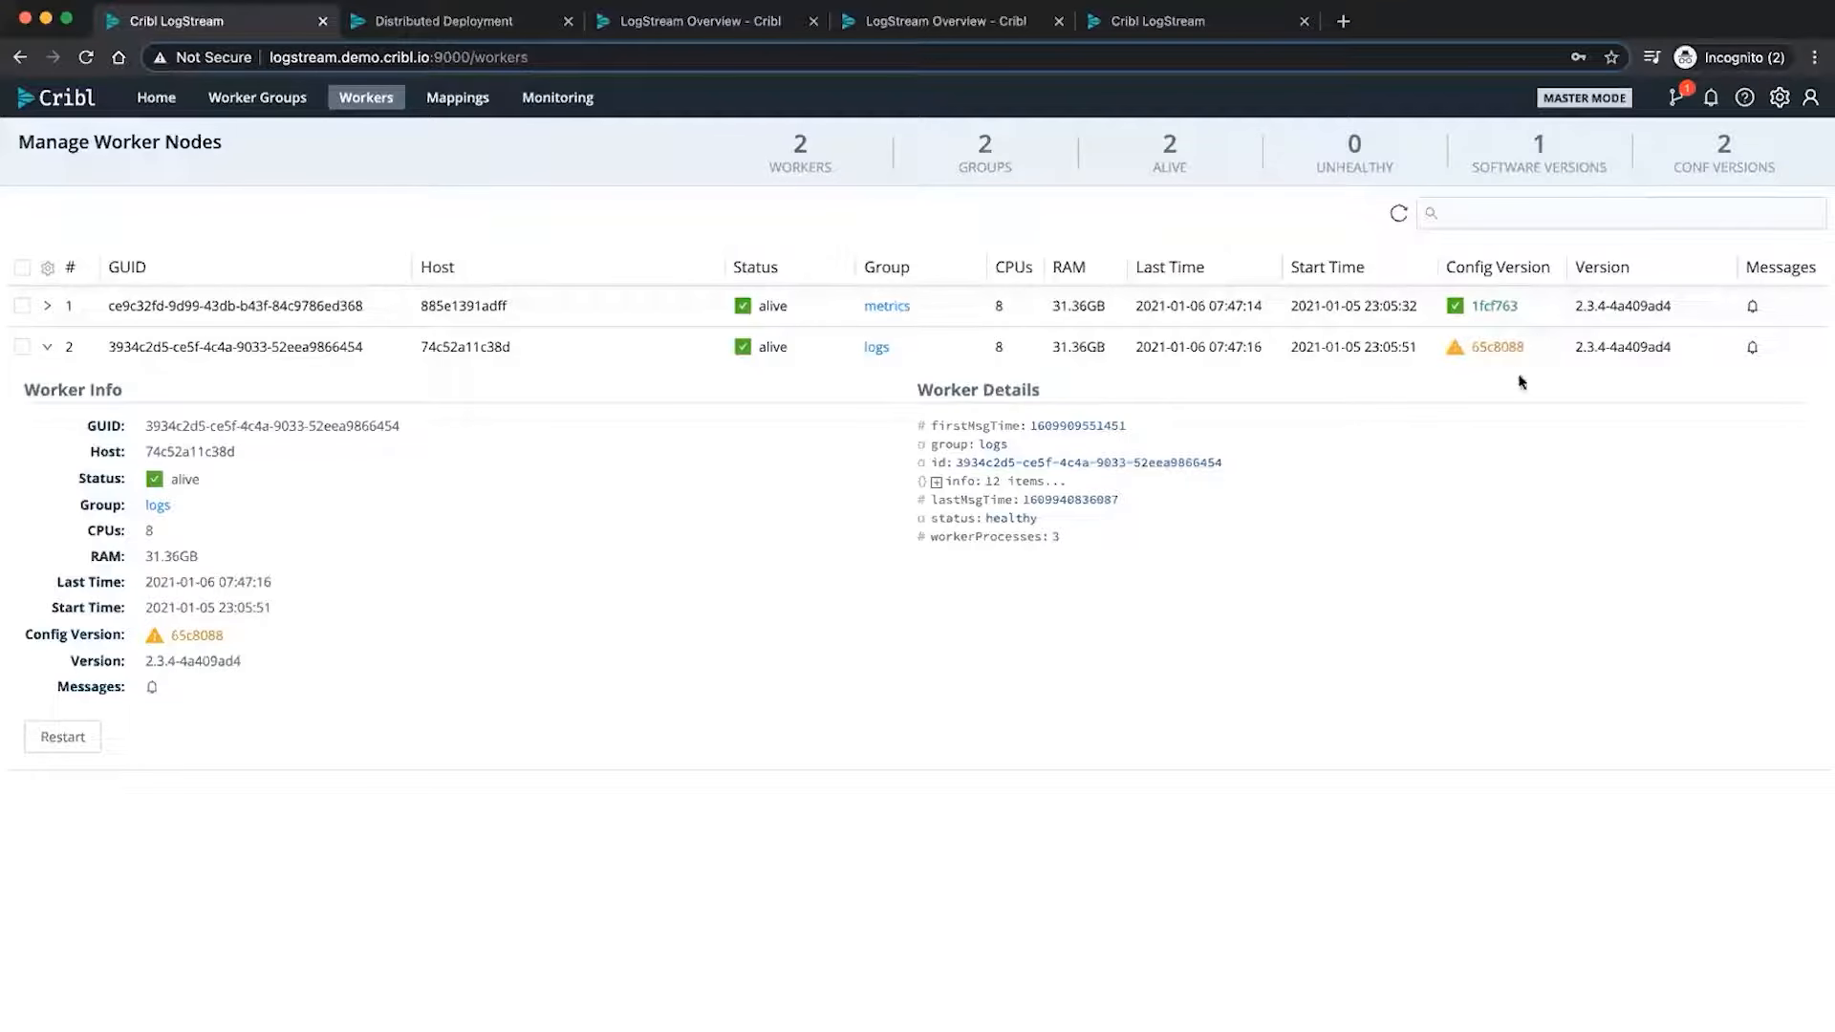
left_click(47, 349)
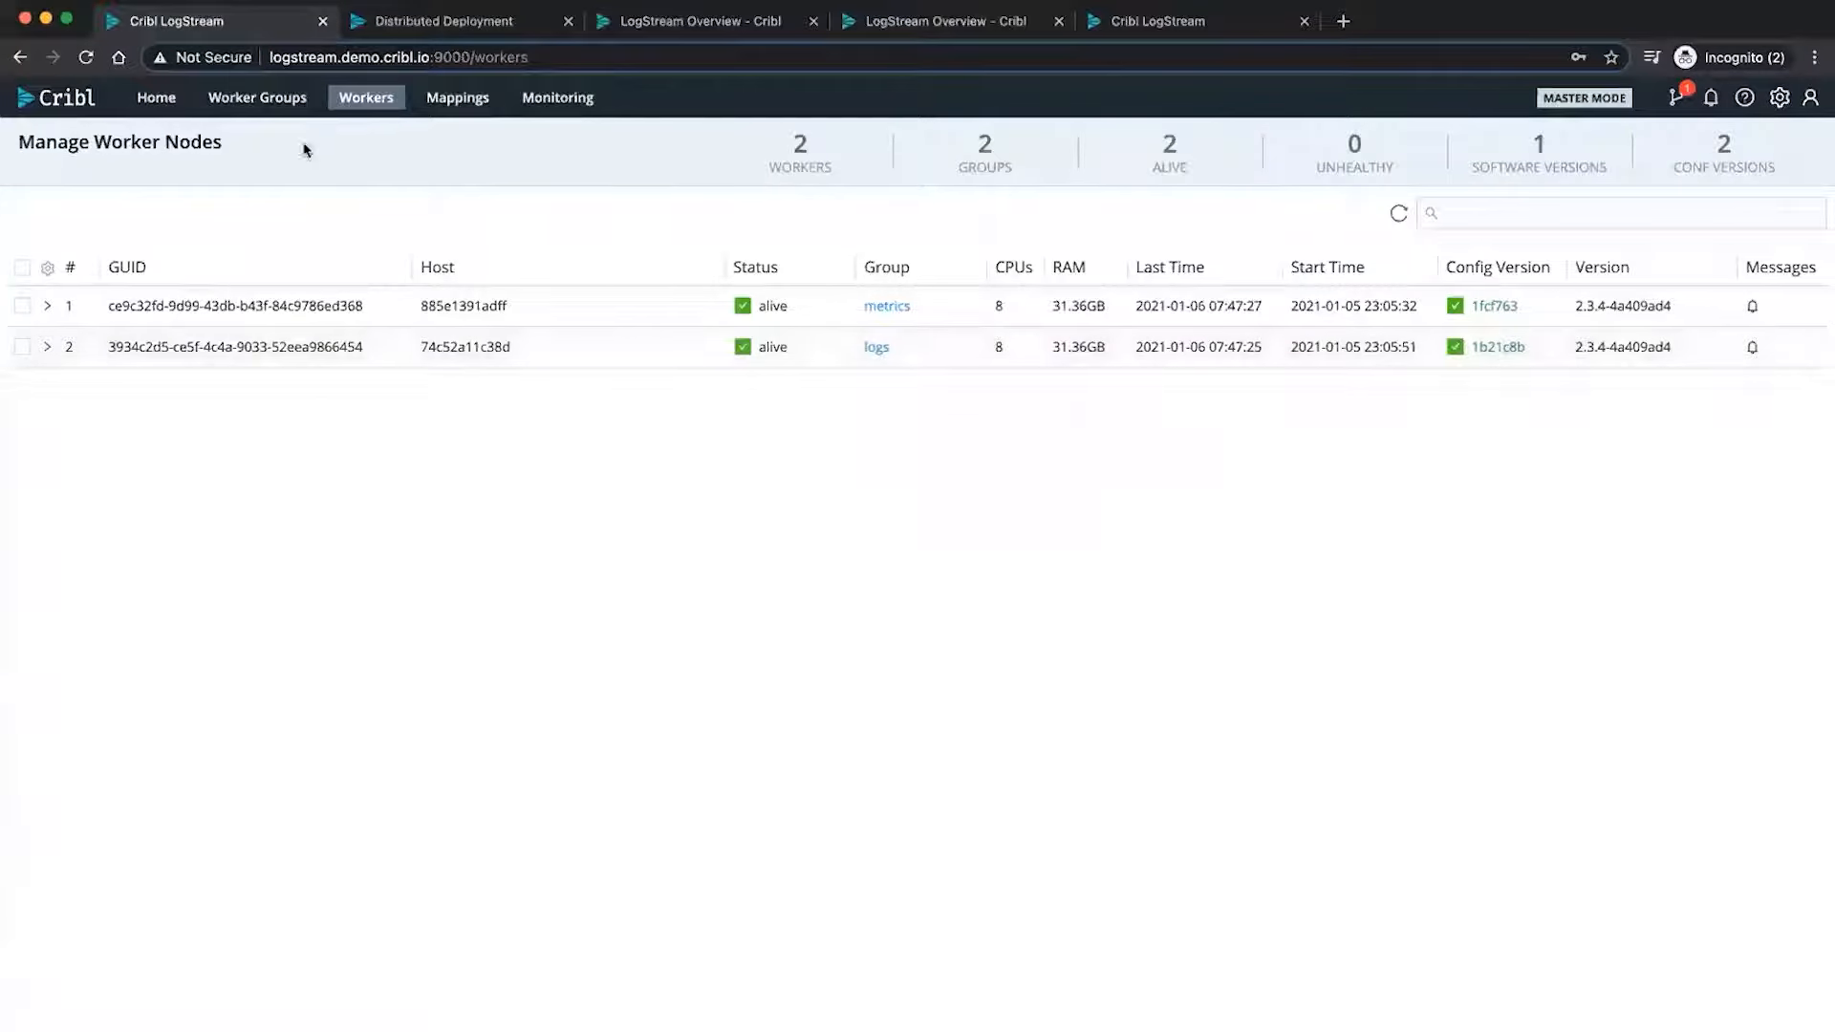
- Open the trim_json pipeline from the logs group's Trim BigJSON route and expand its Comment function
left_click(260, 107)
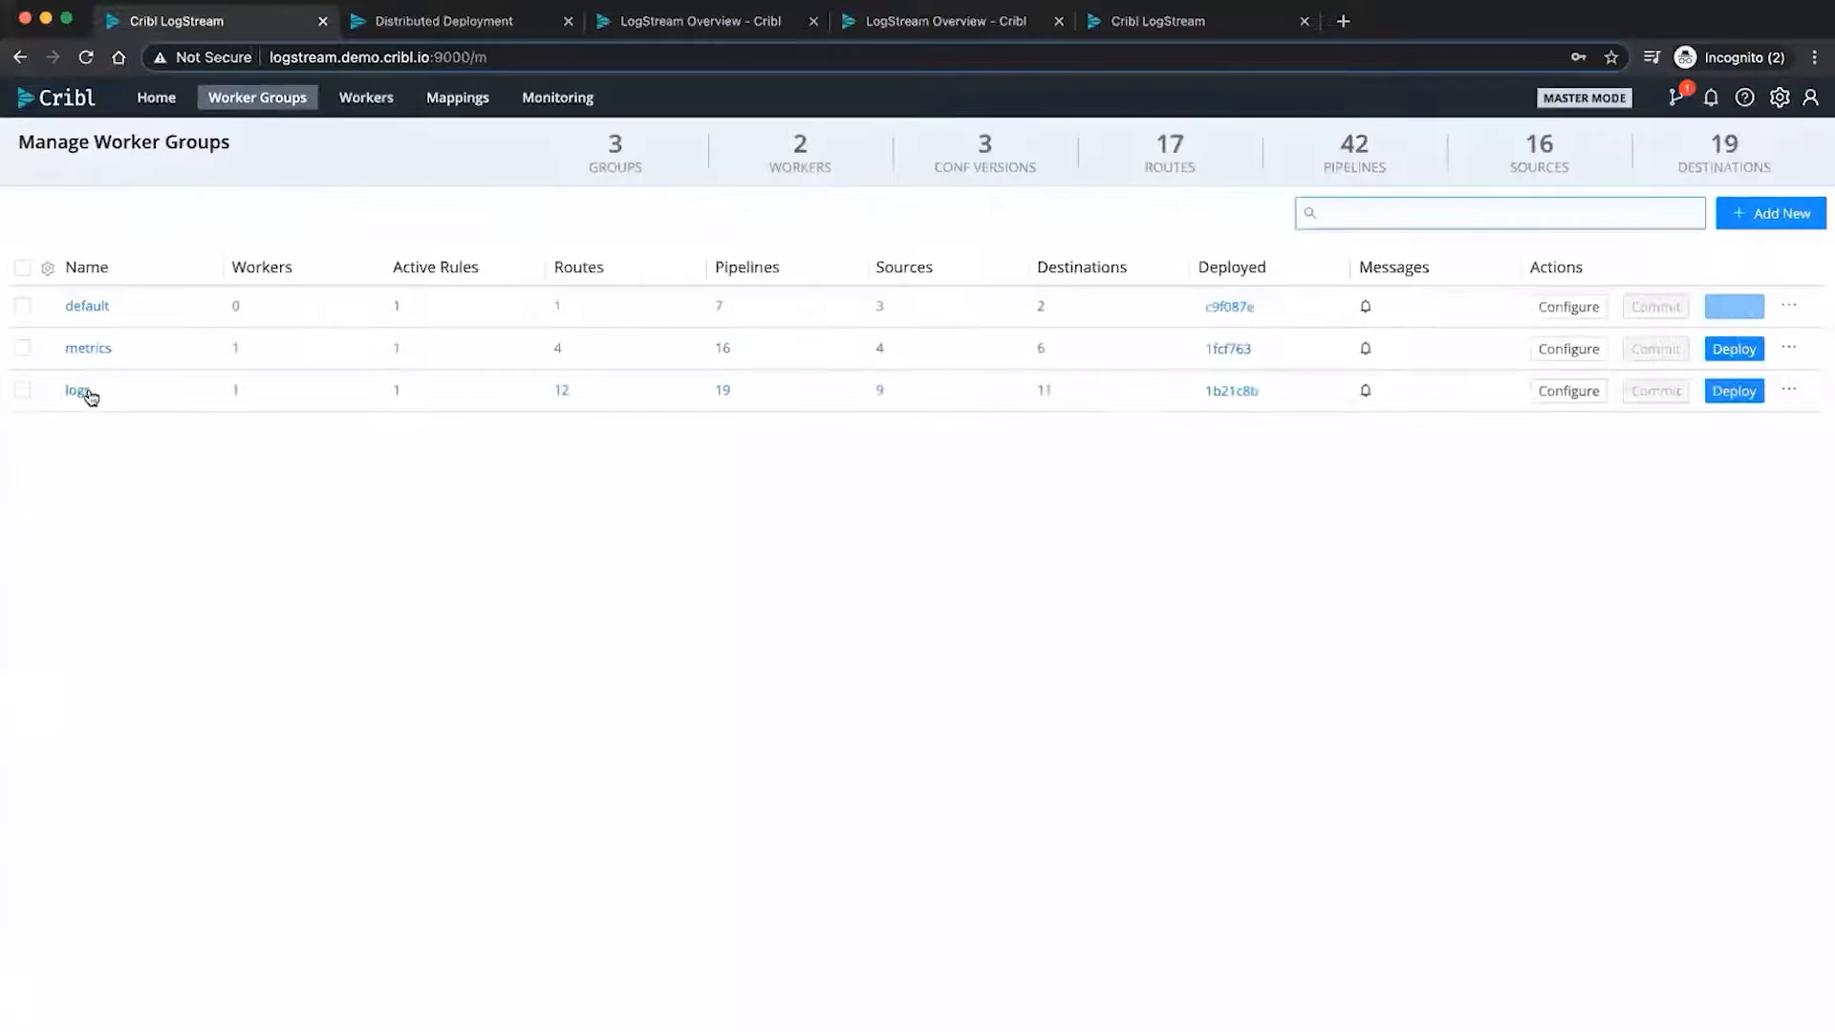
left_click(80, 393)
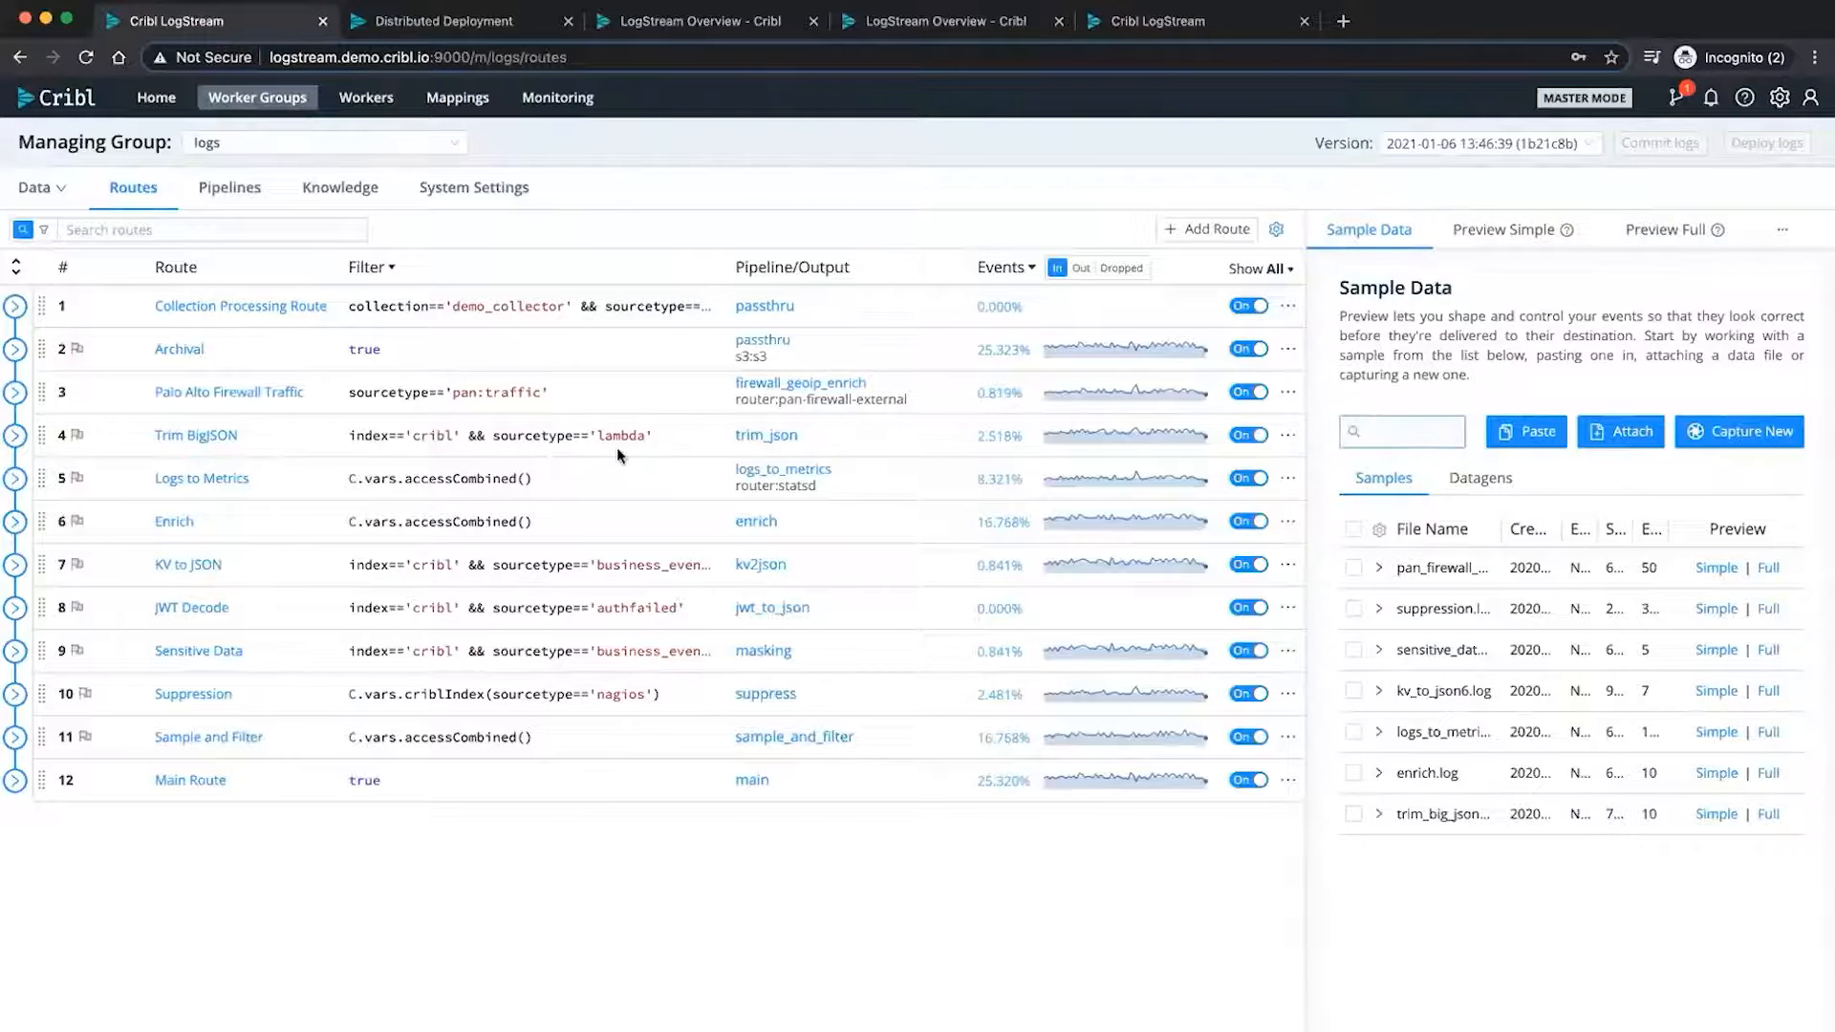
left_click(777, 438)
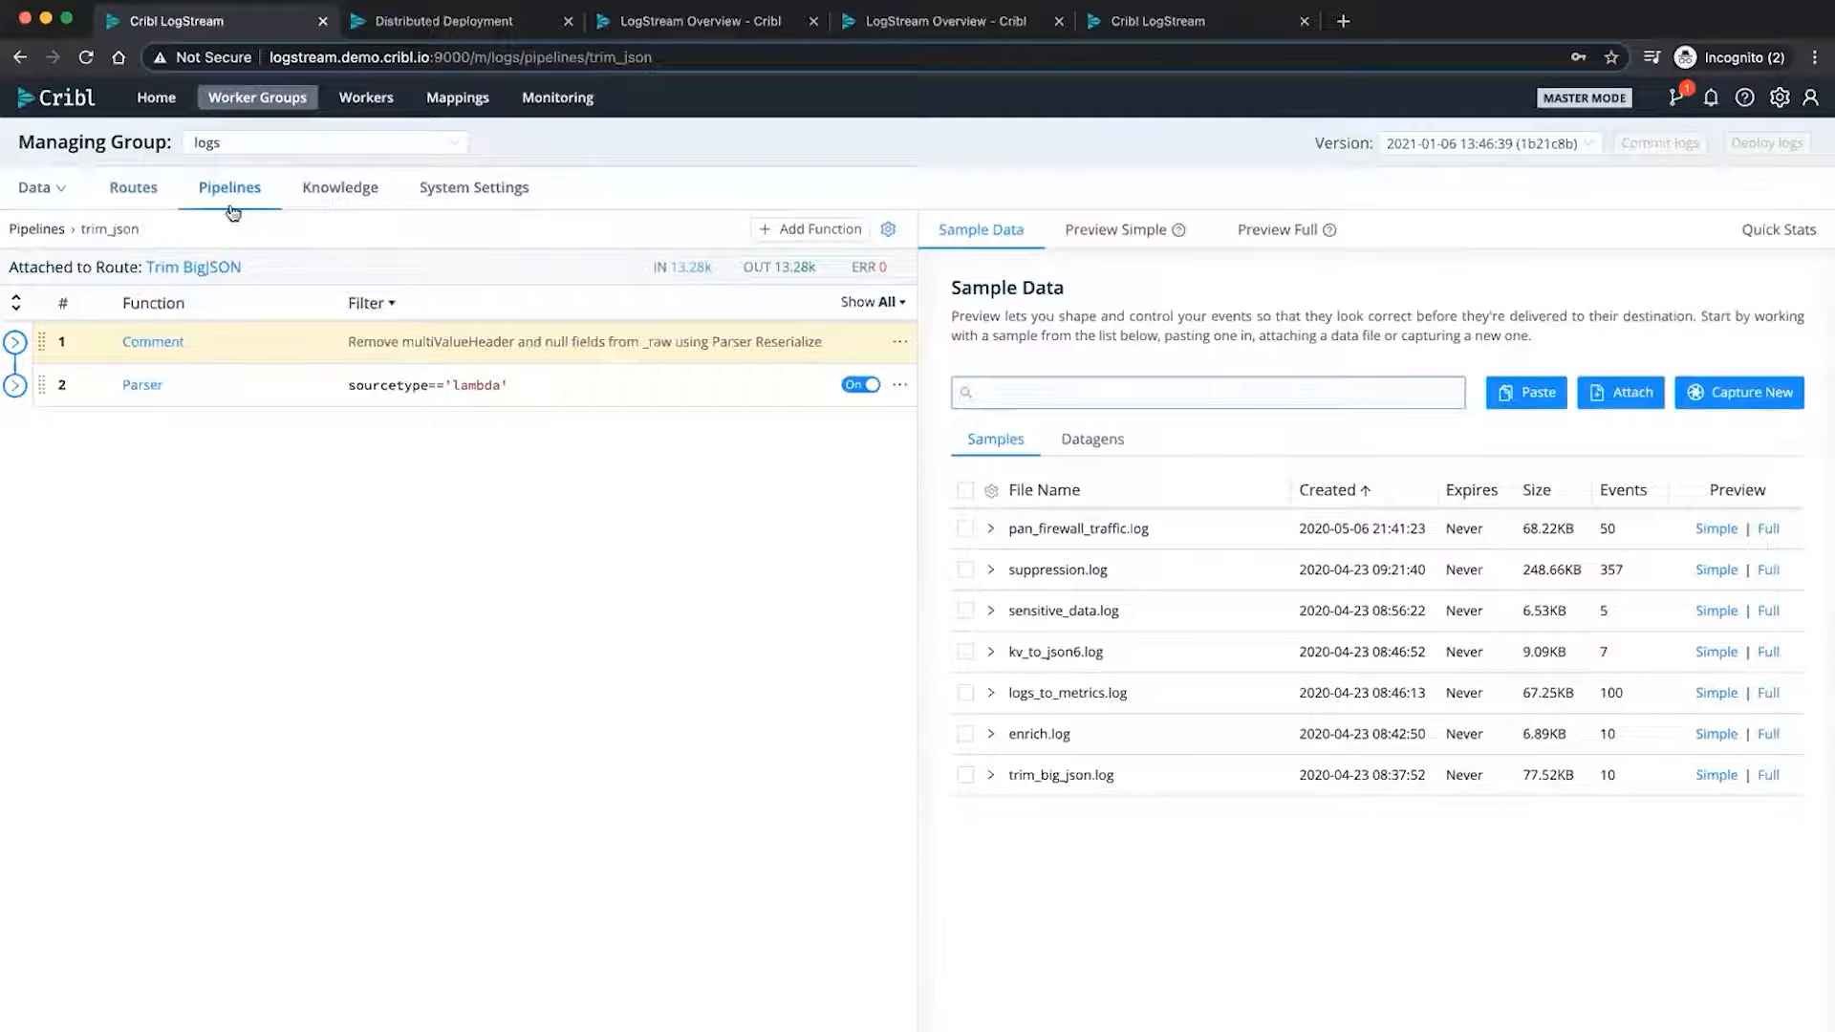
left_click(16, 342)
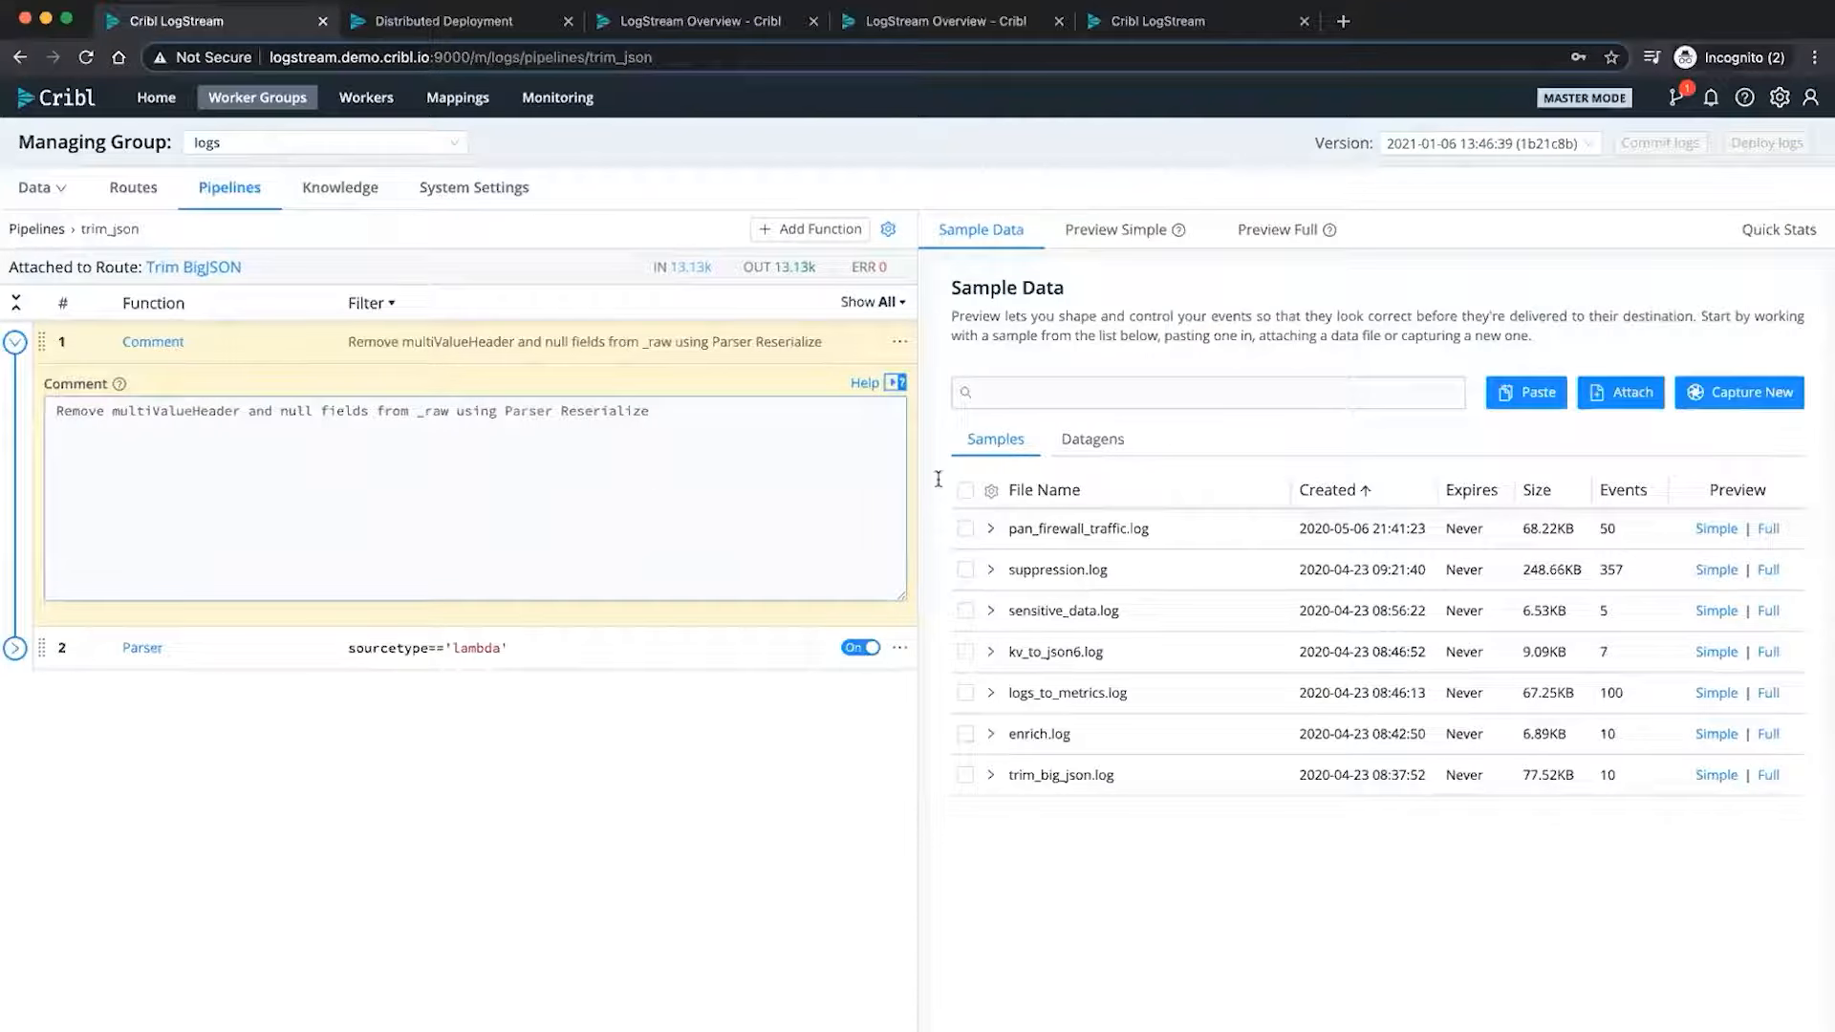
- Capture new lambda sample data for 100 seconds and up to 100 events, before the pre-processing pipeline
left_click(1770, 398)
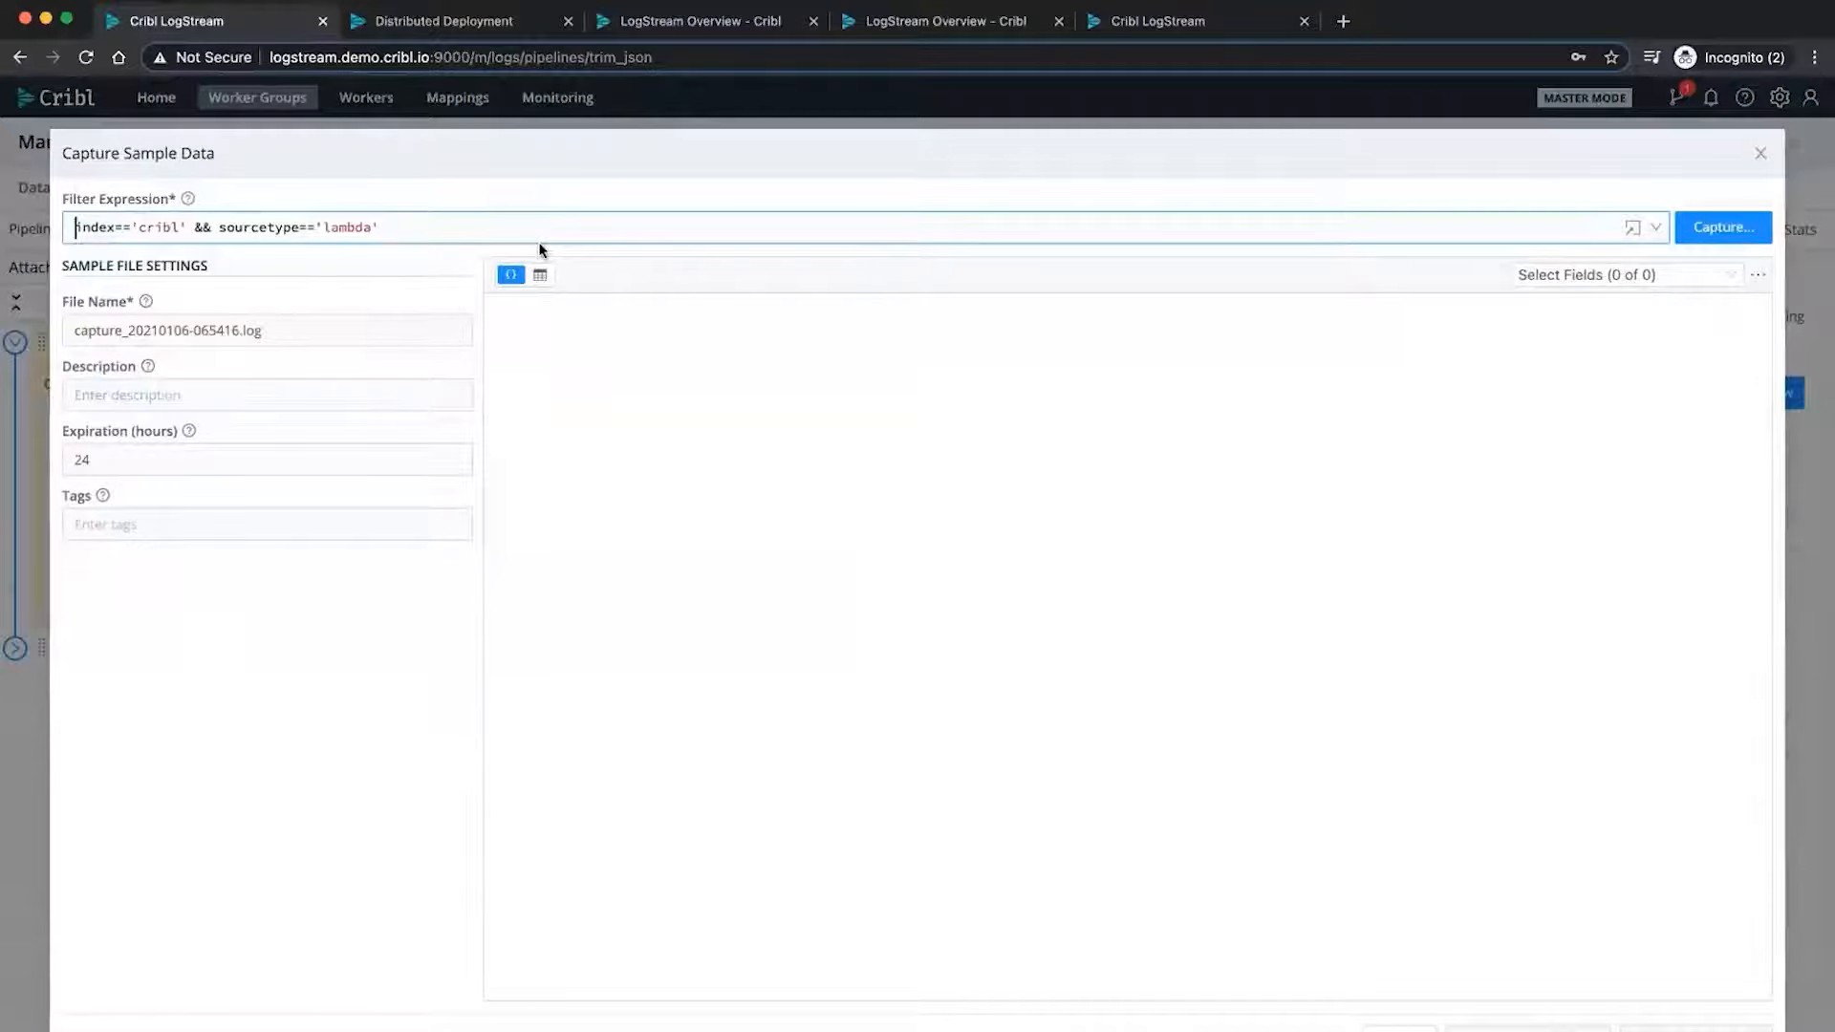
left_click(1725, 241)
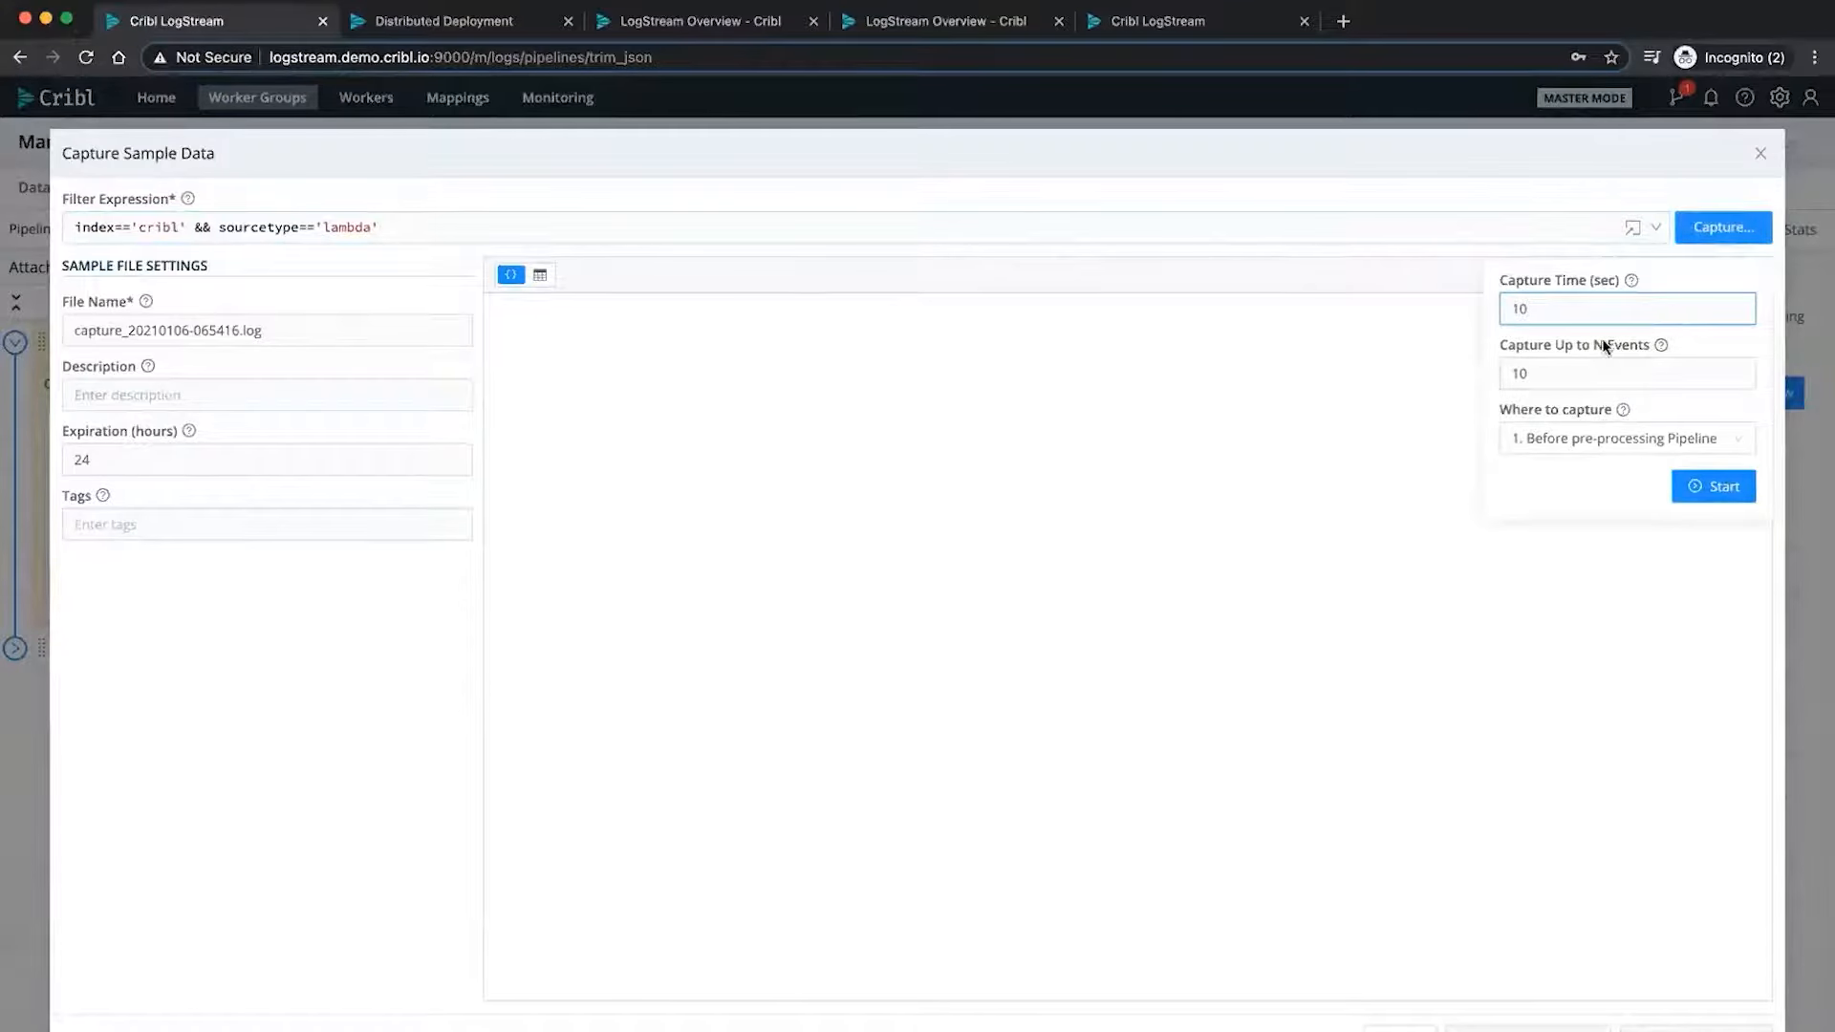
type("0")
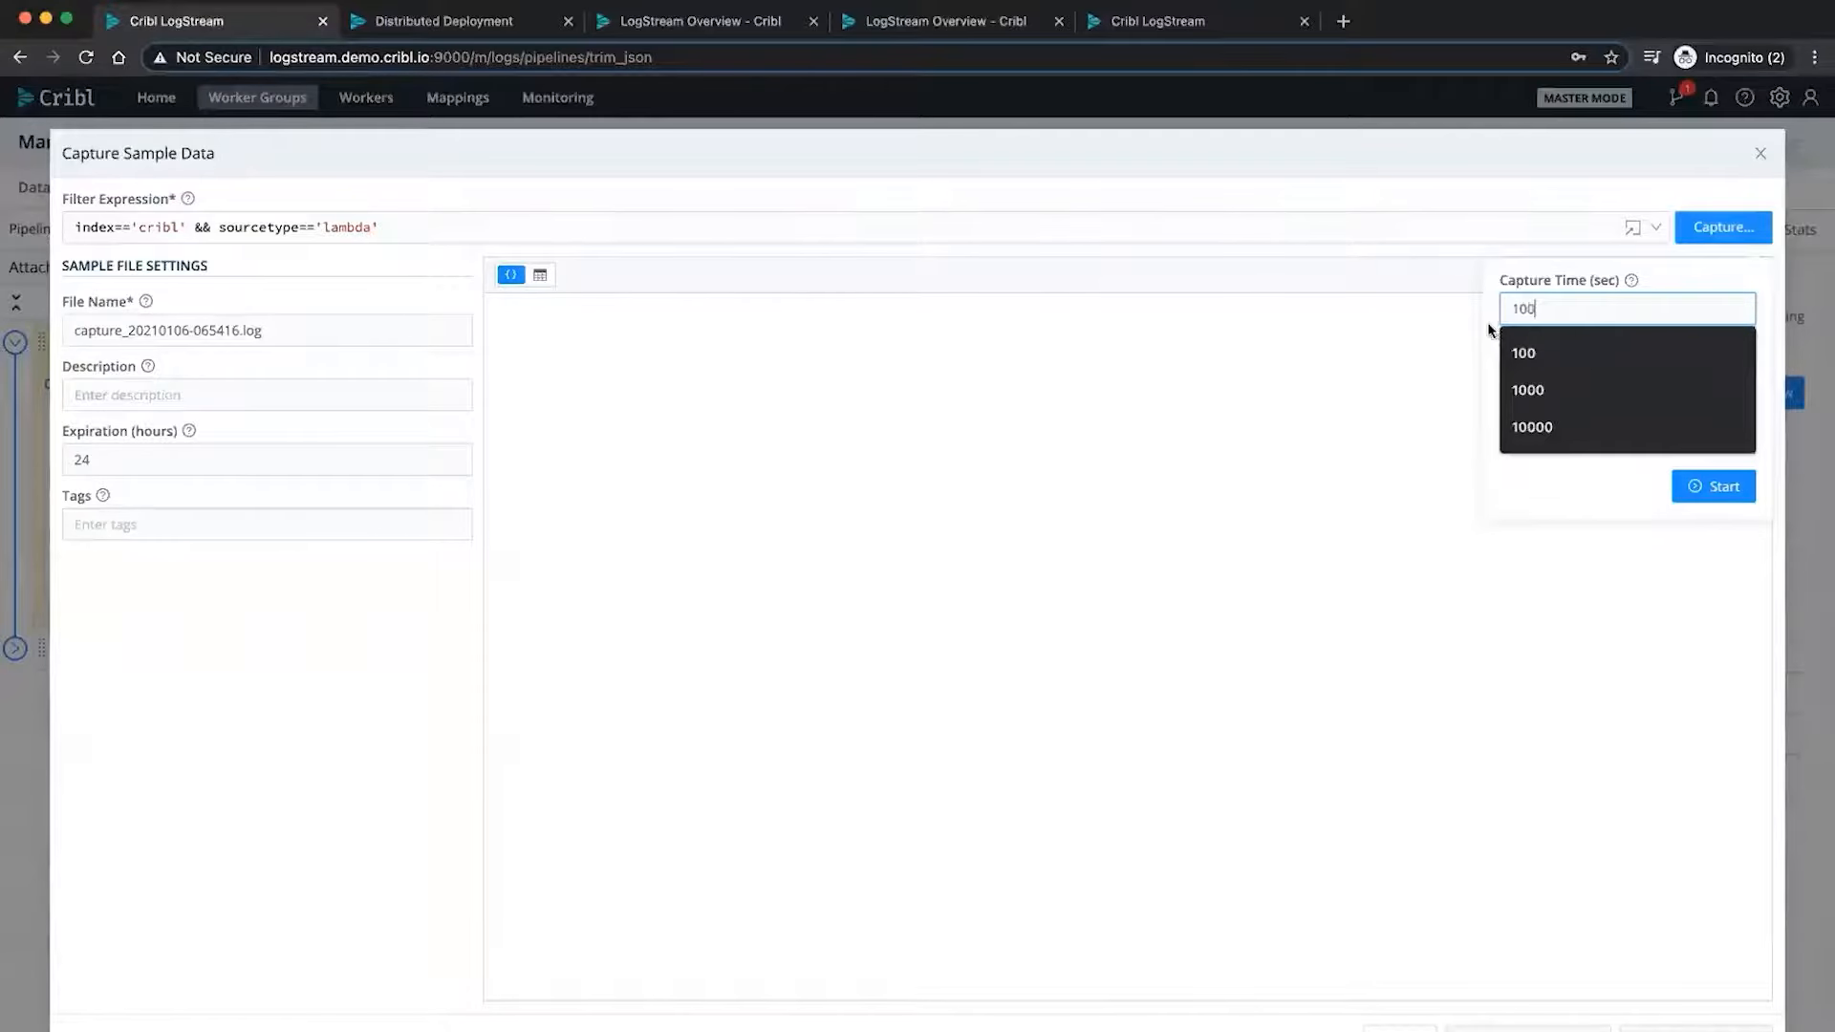
left_click(1566, 373)
type("00")
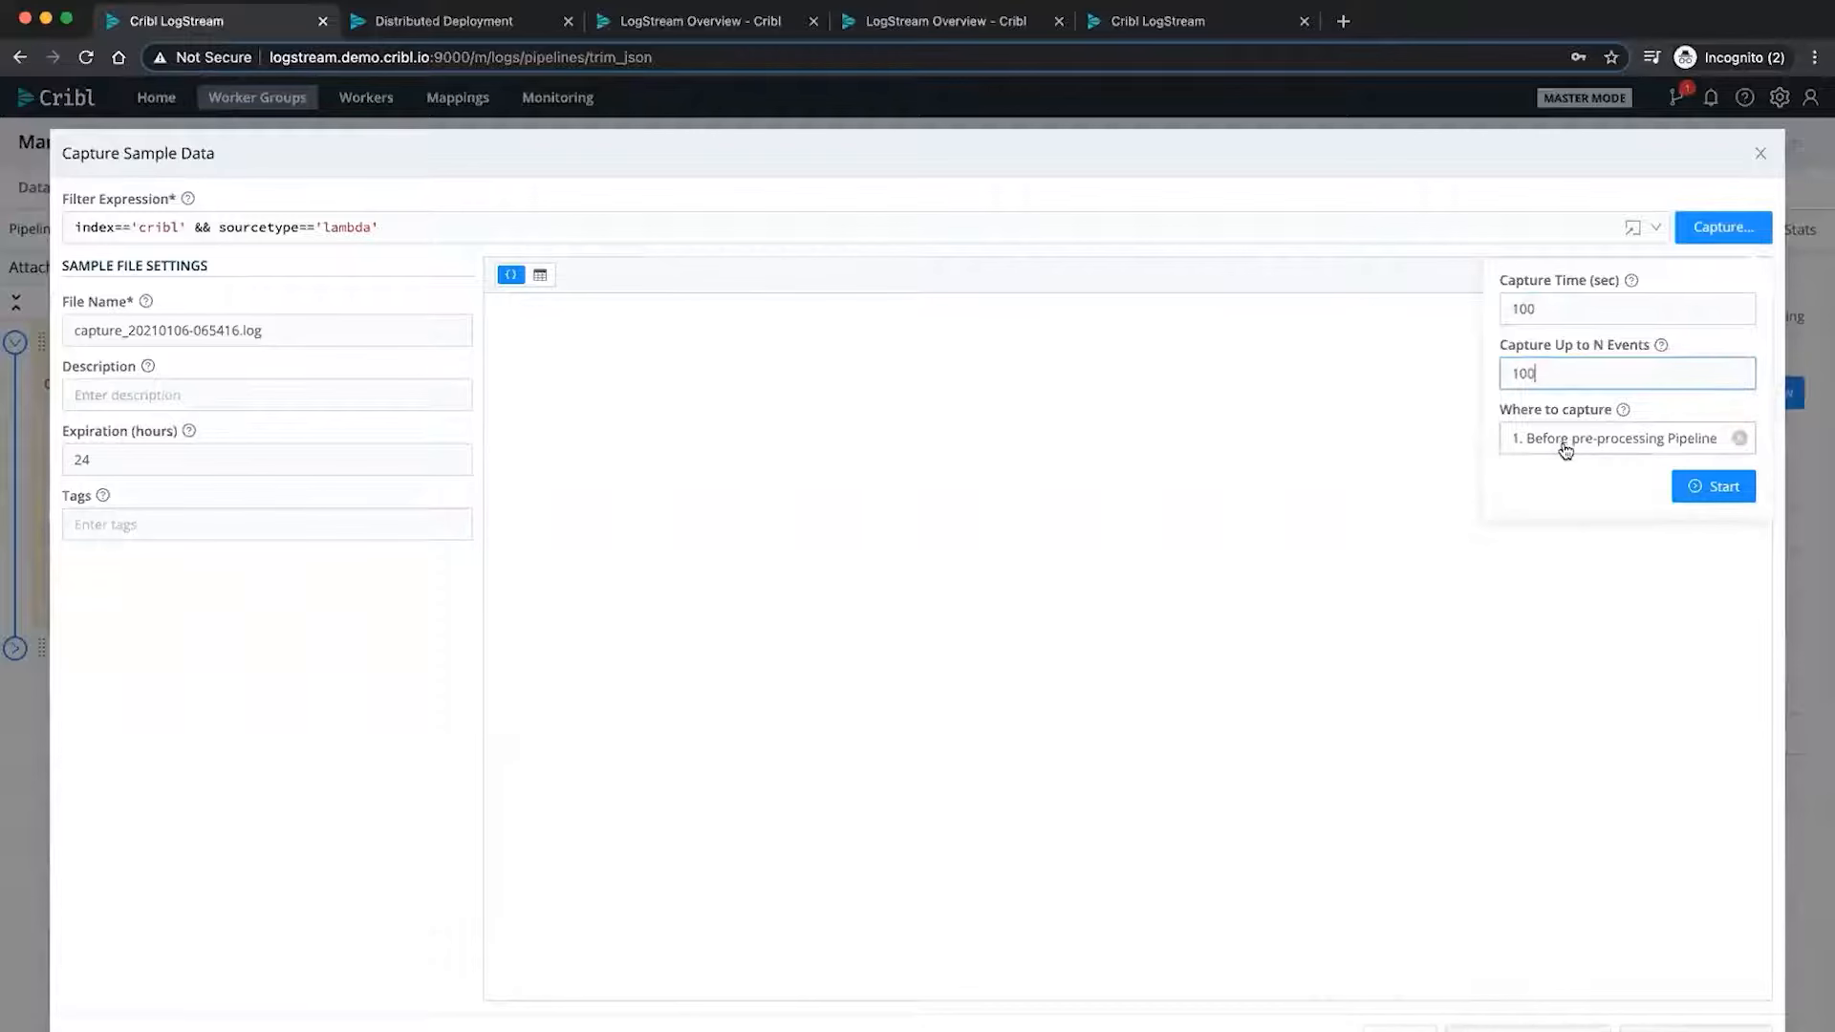
mouse_move(1623, 410)
left_click(1722, 489)
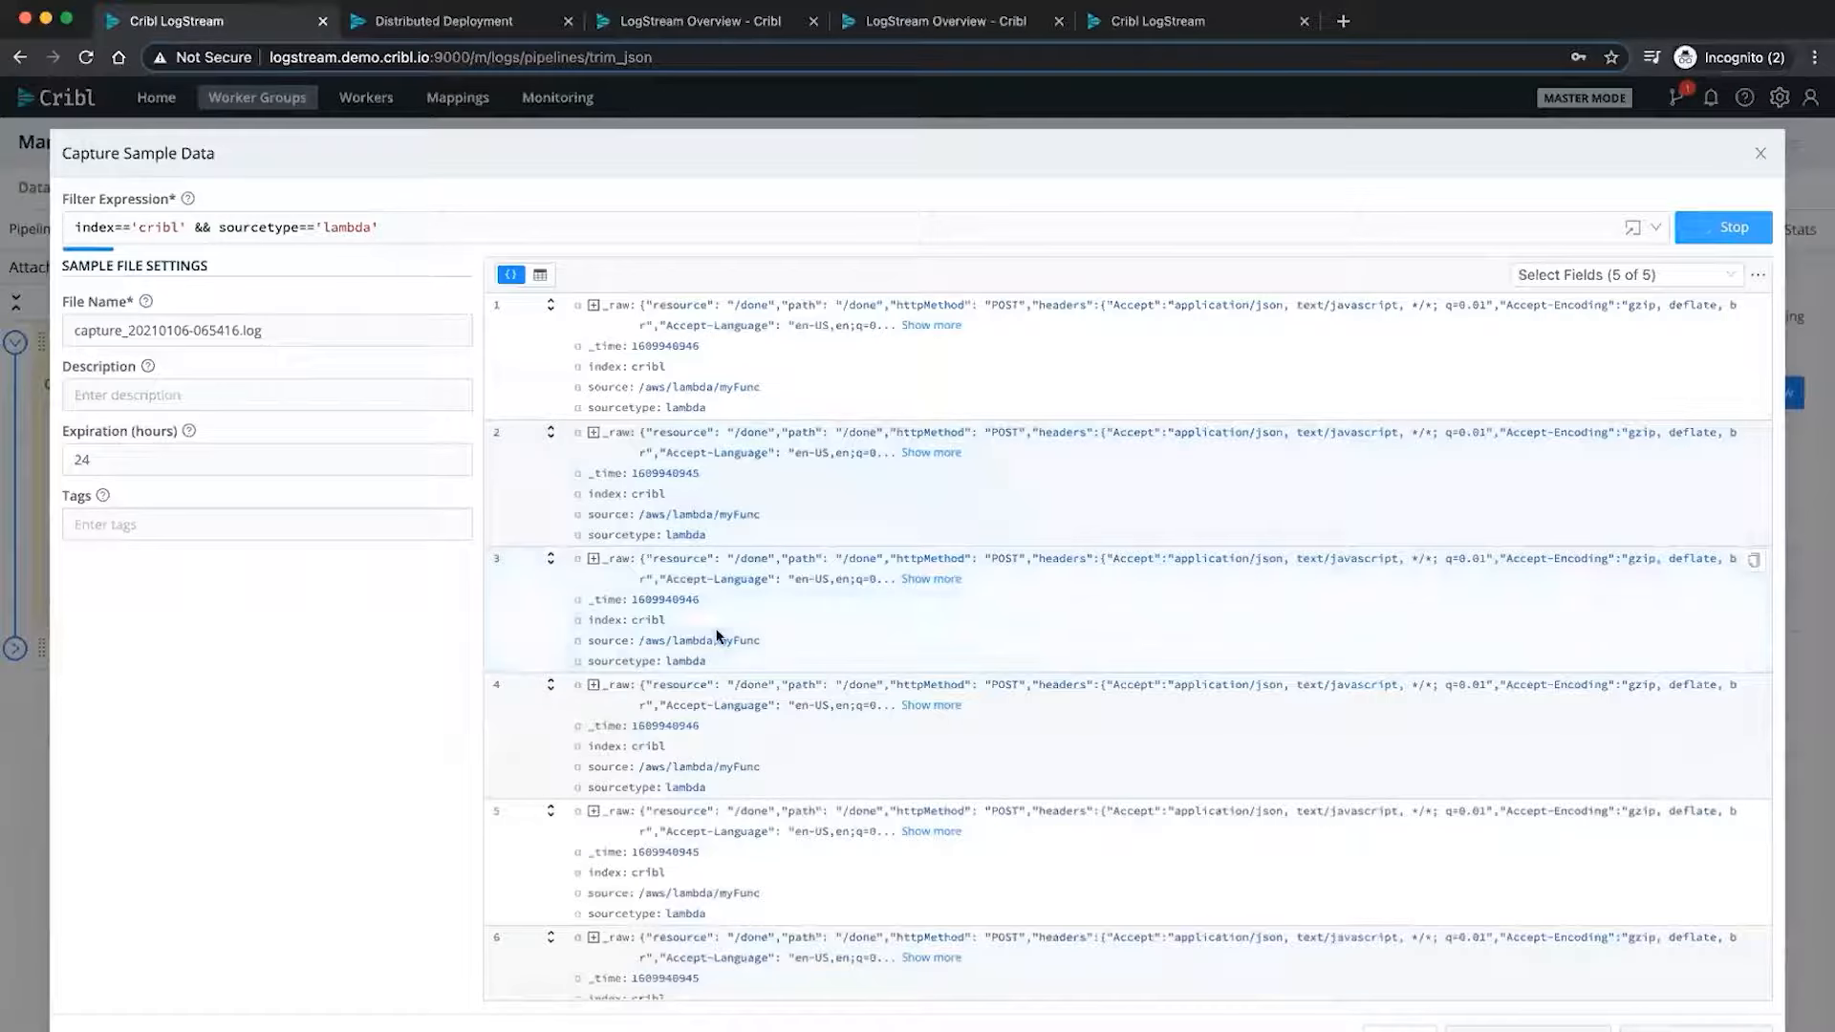
- Name the captured sample JSON_20210106-065416.log, clear its expiration and save it as a sample file
left_click(308, 382)
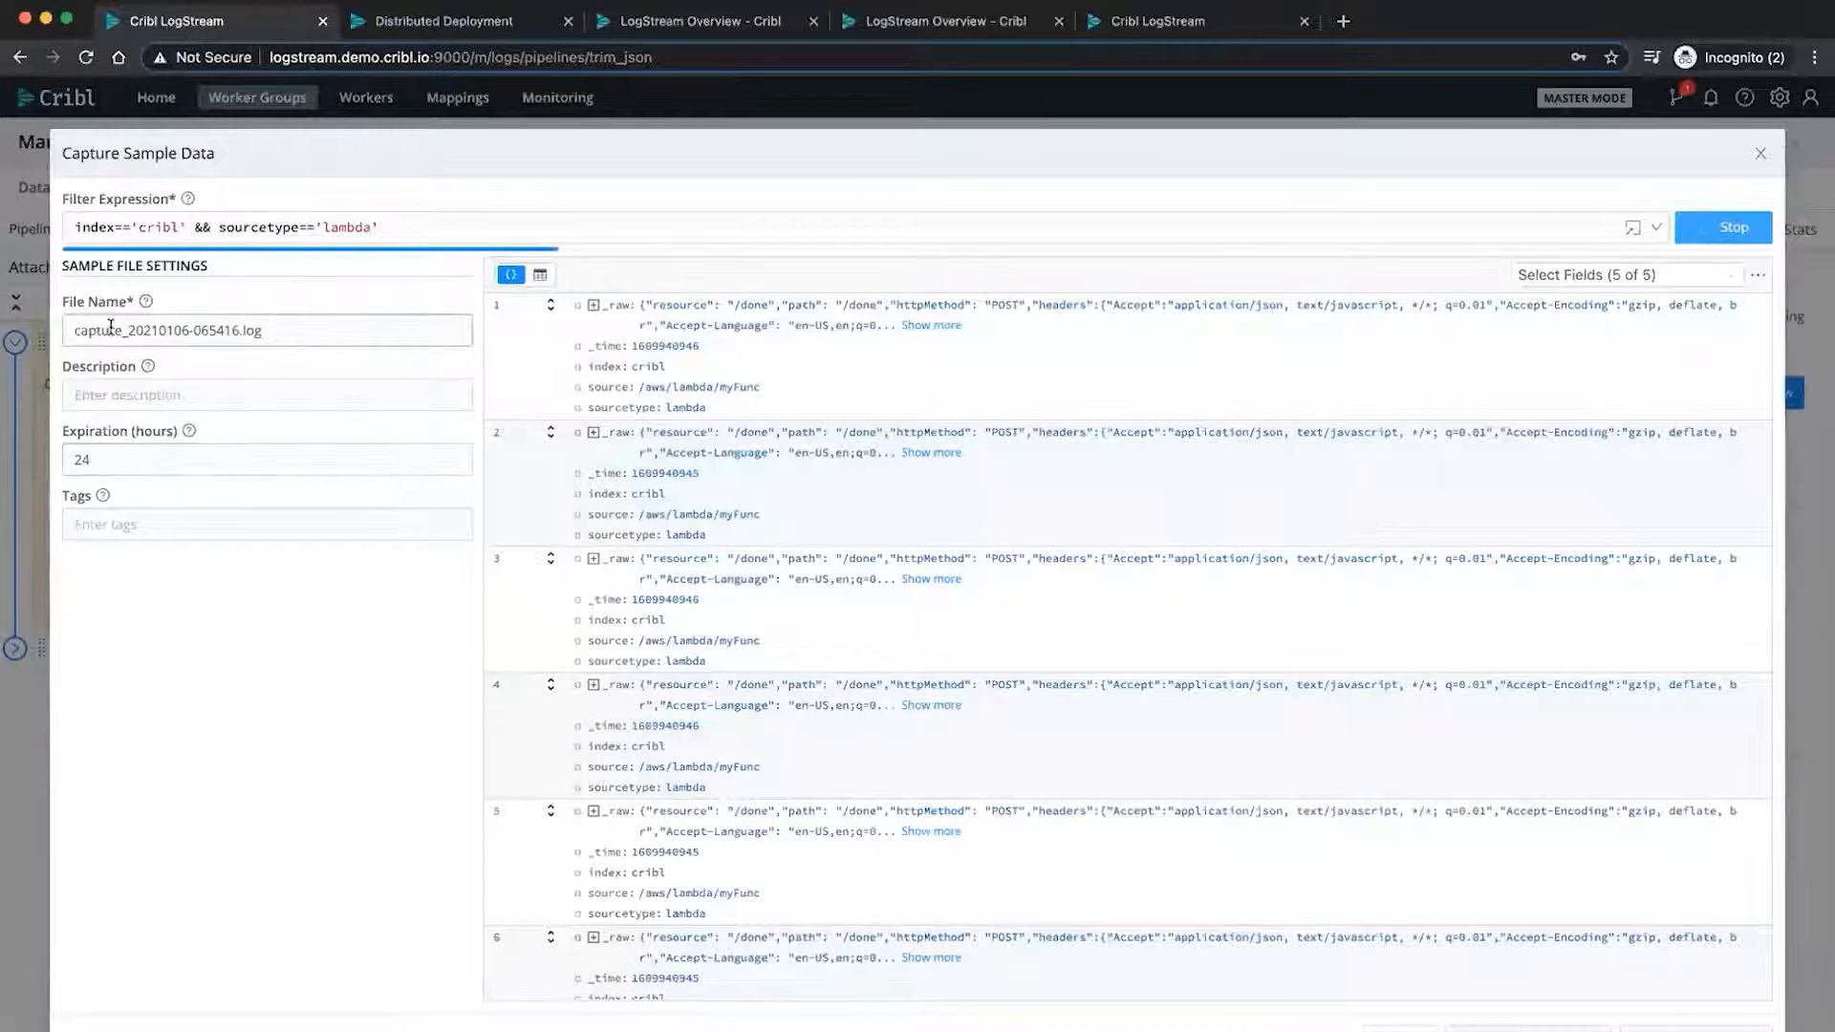
left_click_drag(123, 335, 3, 329)
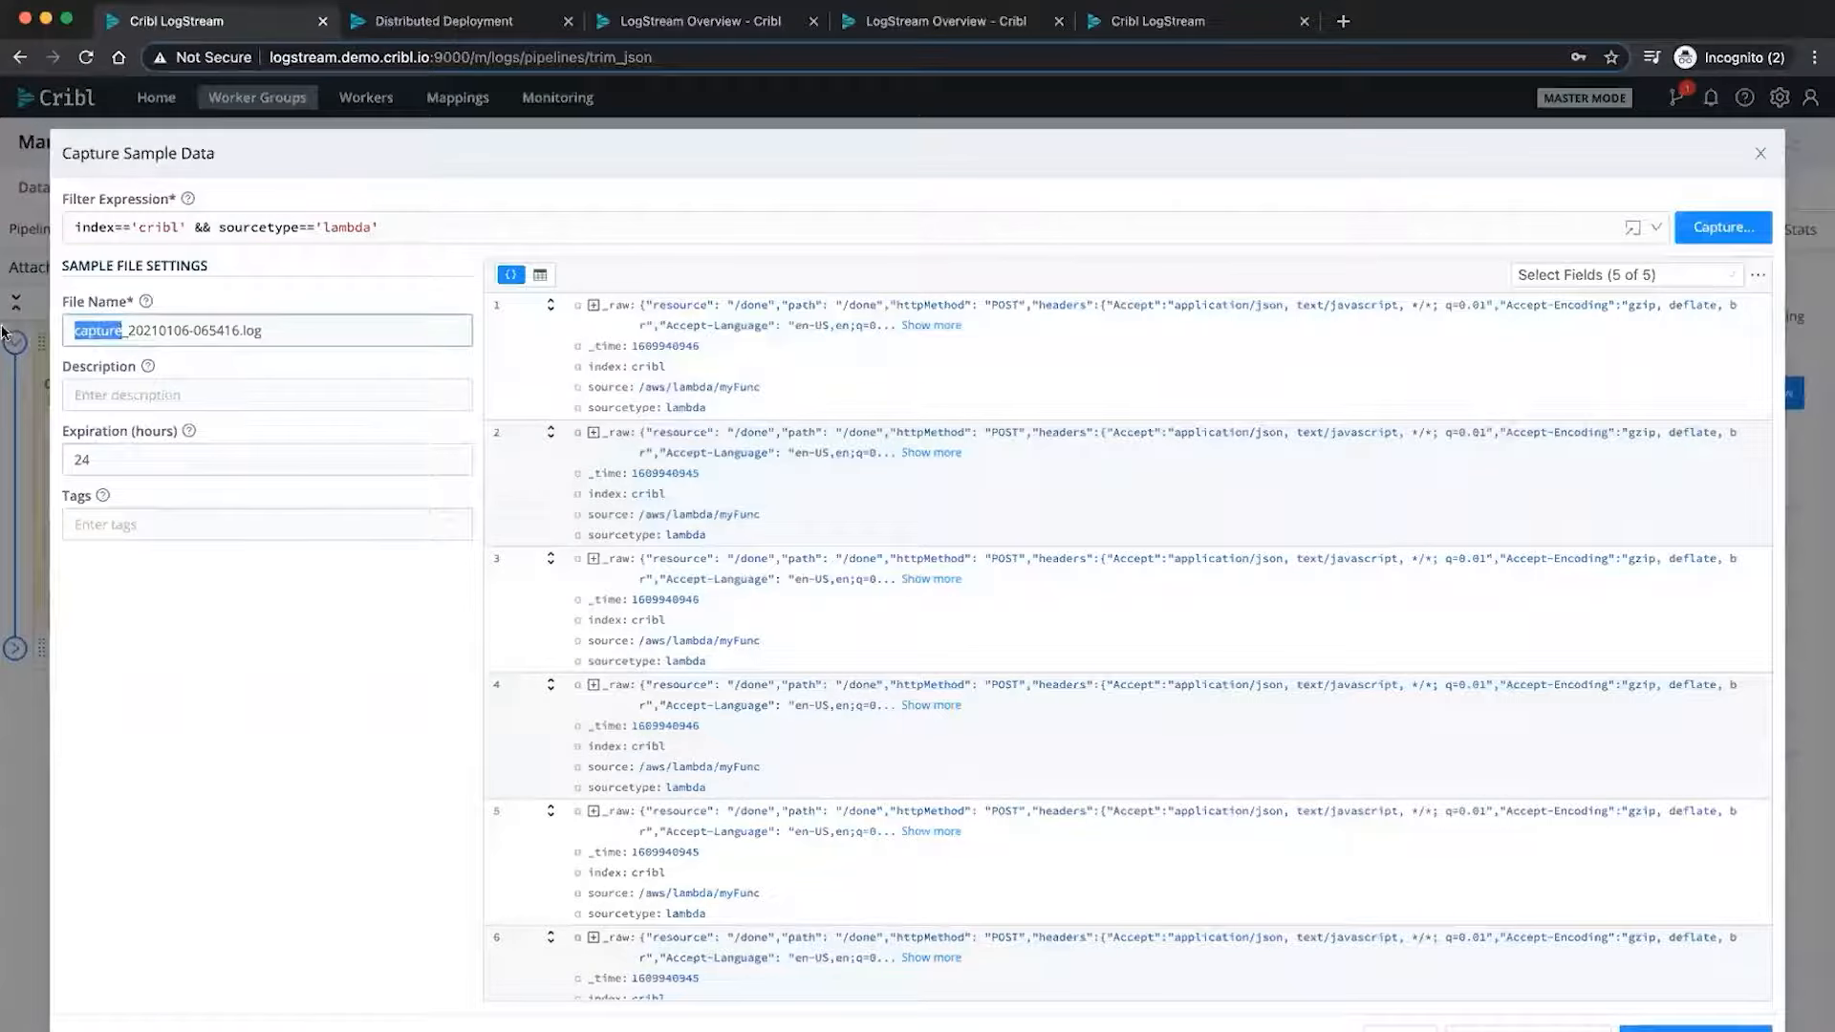
type("JSON")
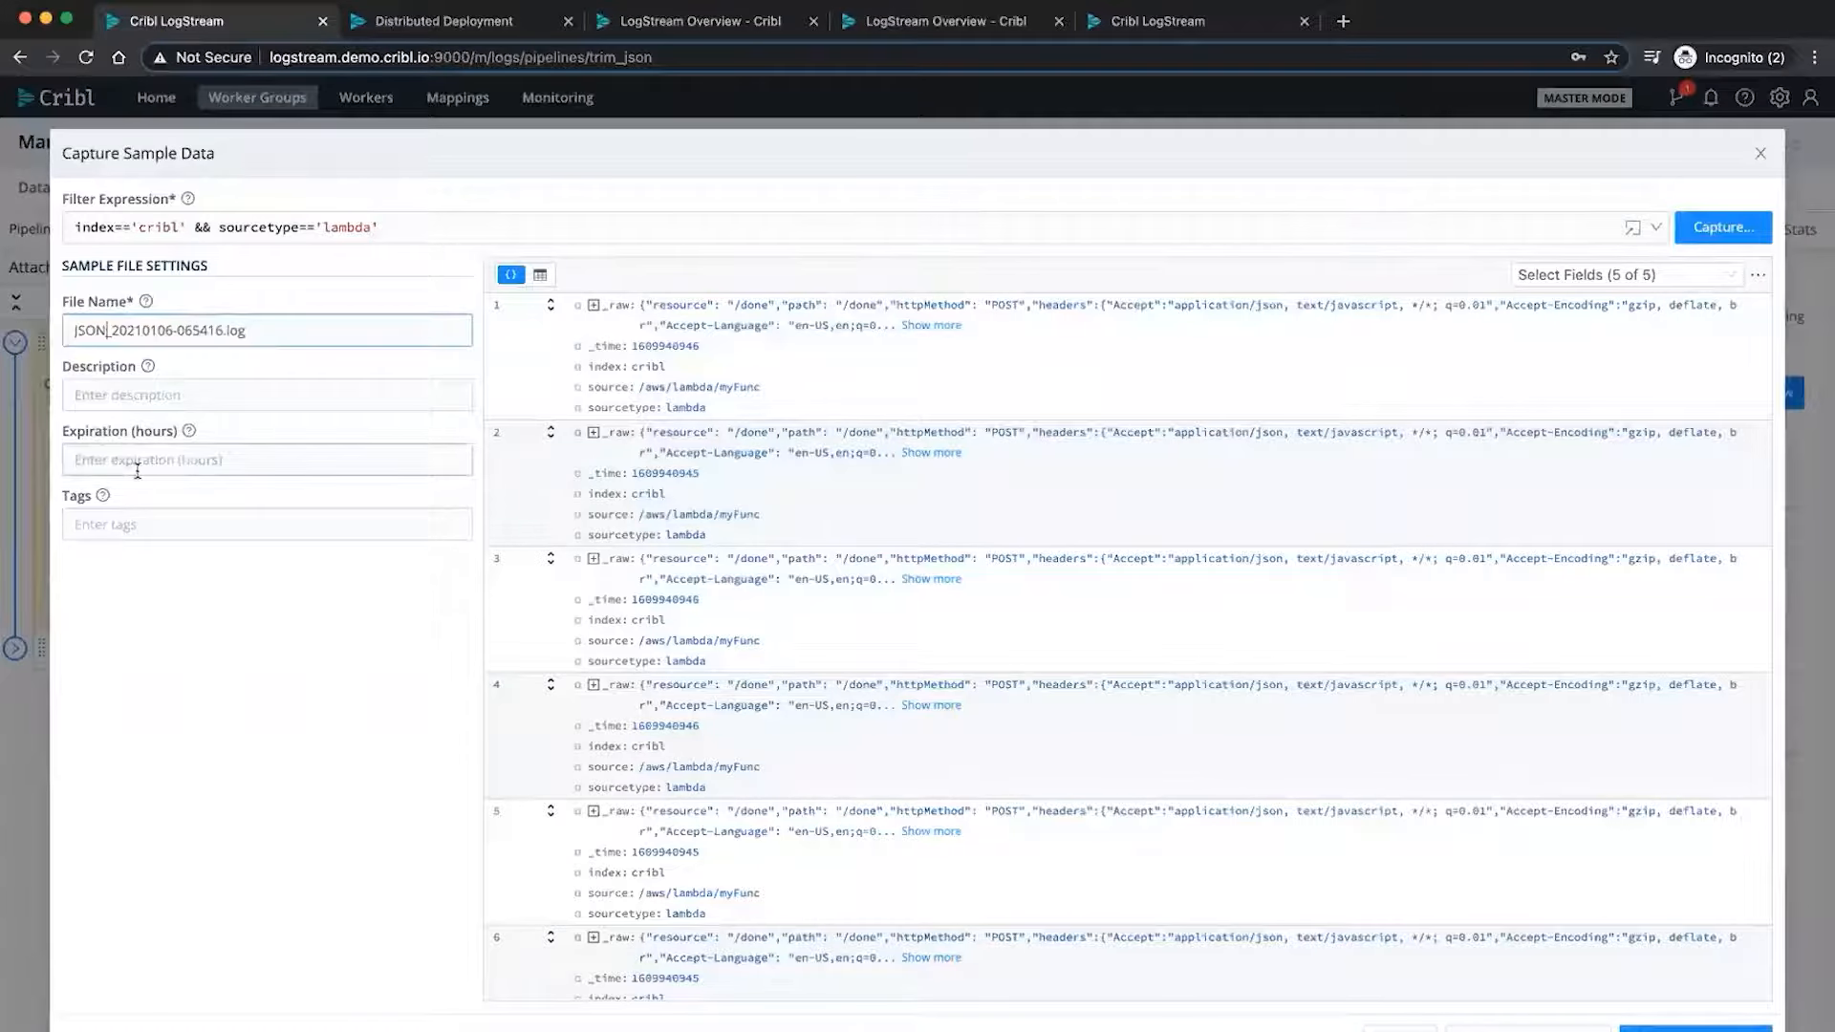
left_click(170, 473)
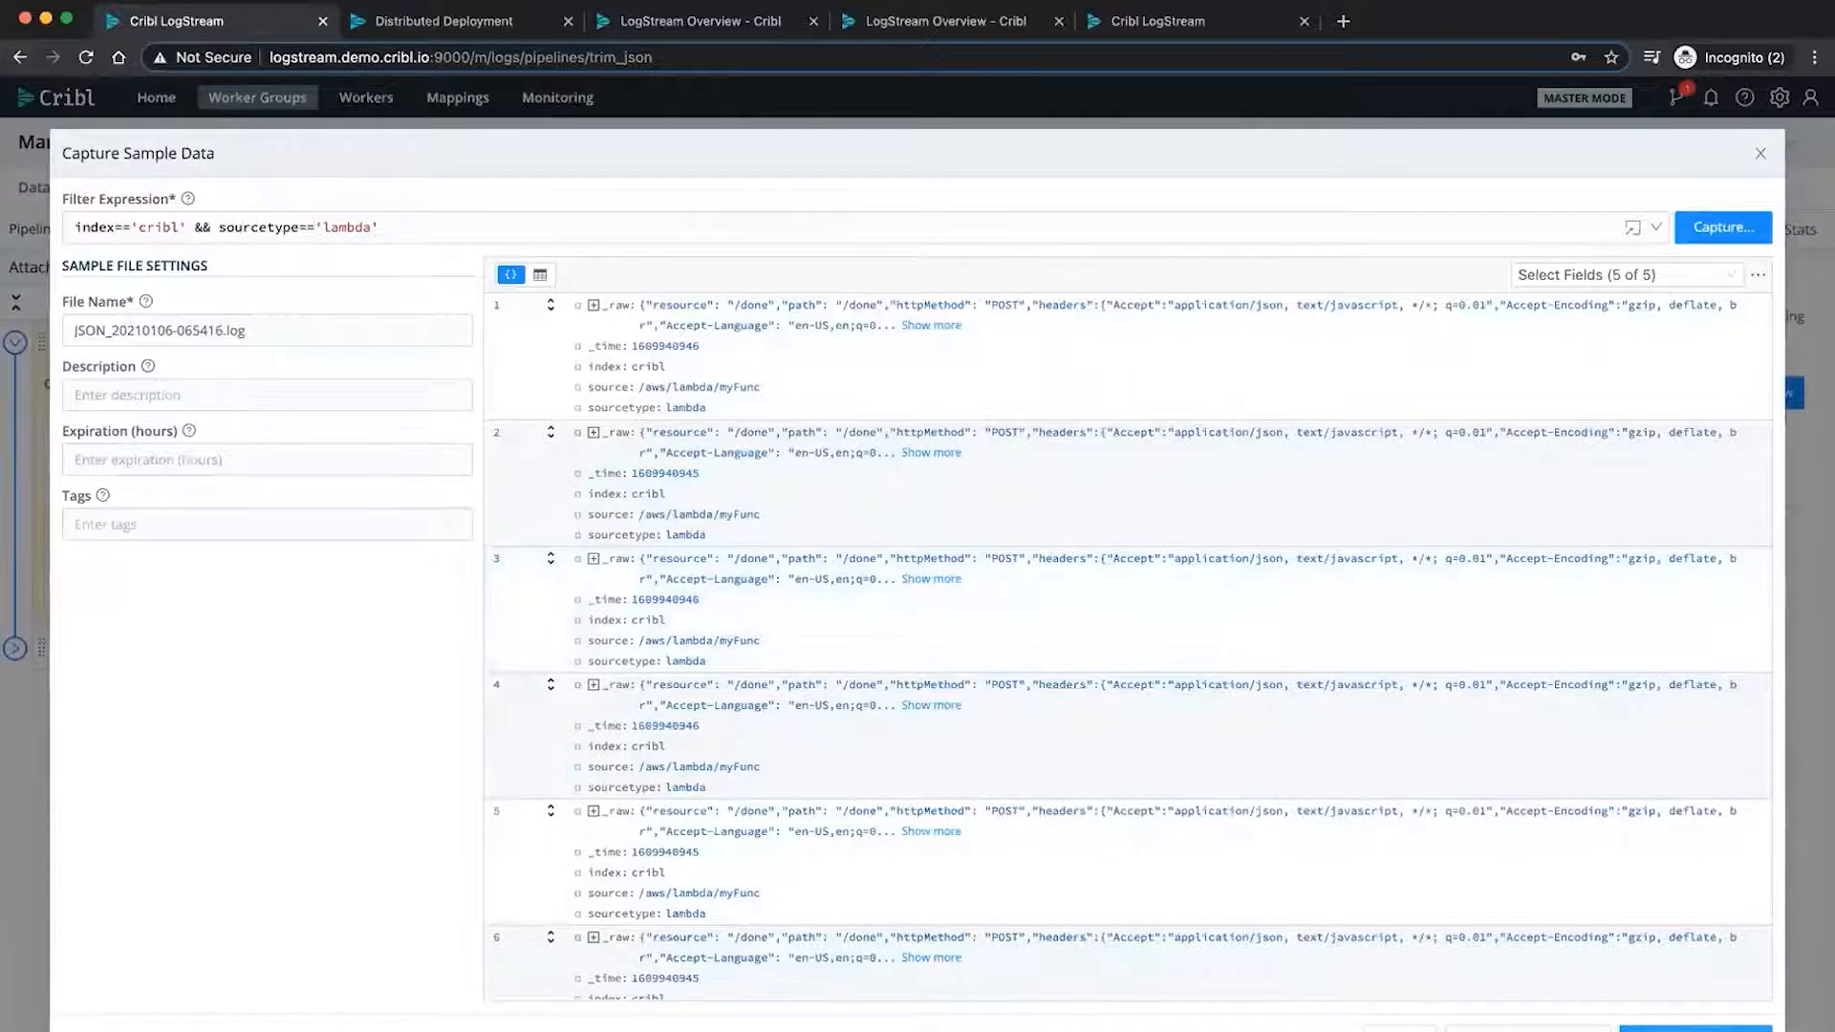
left_click(1696, 1029)
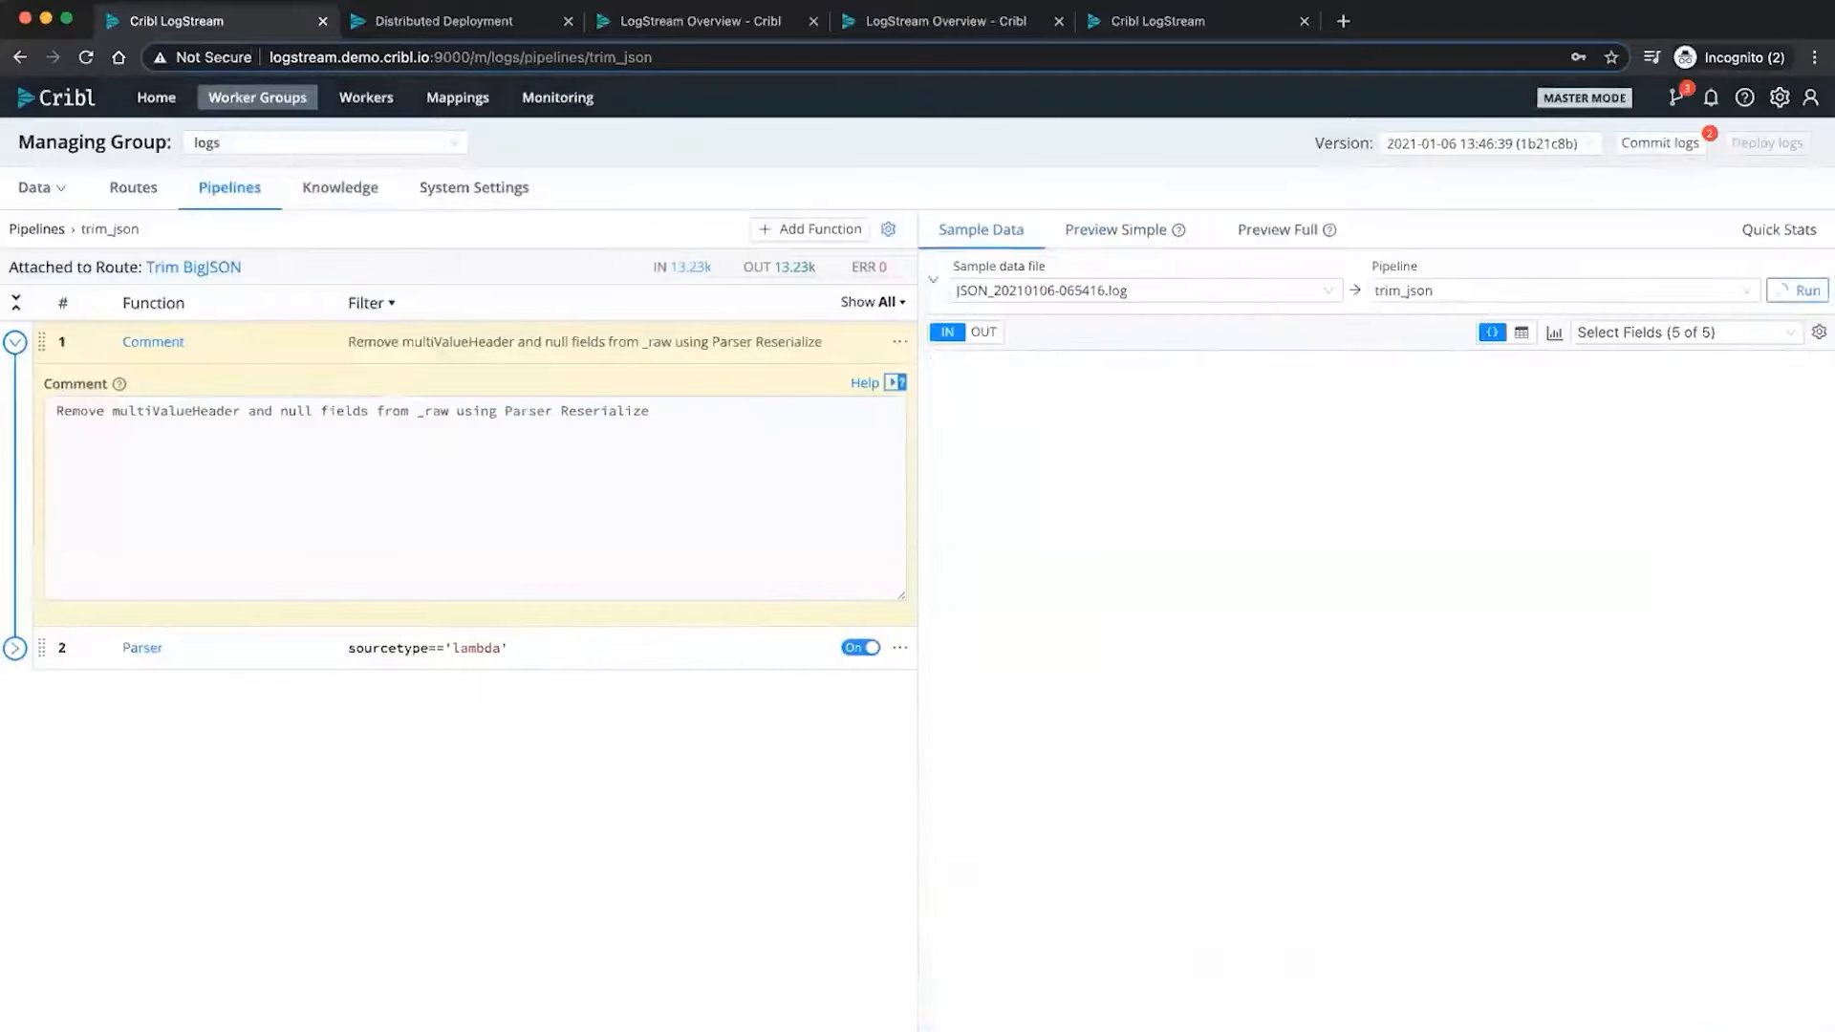
- Widen the sample preview and examine the first event's _raw content, including its body, headers and multiValueHeaders
left_click_drag(915, 657, 686, 636)
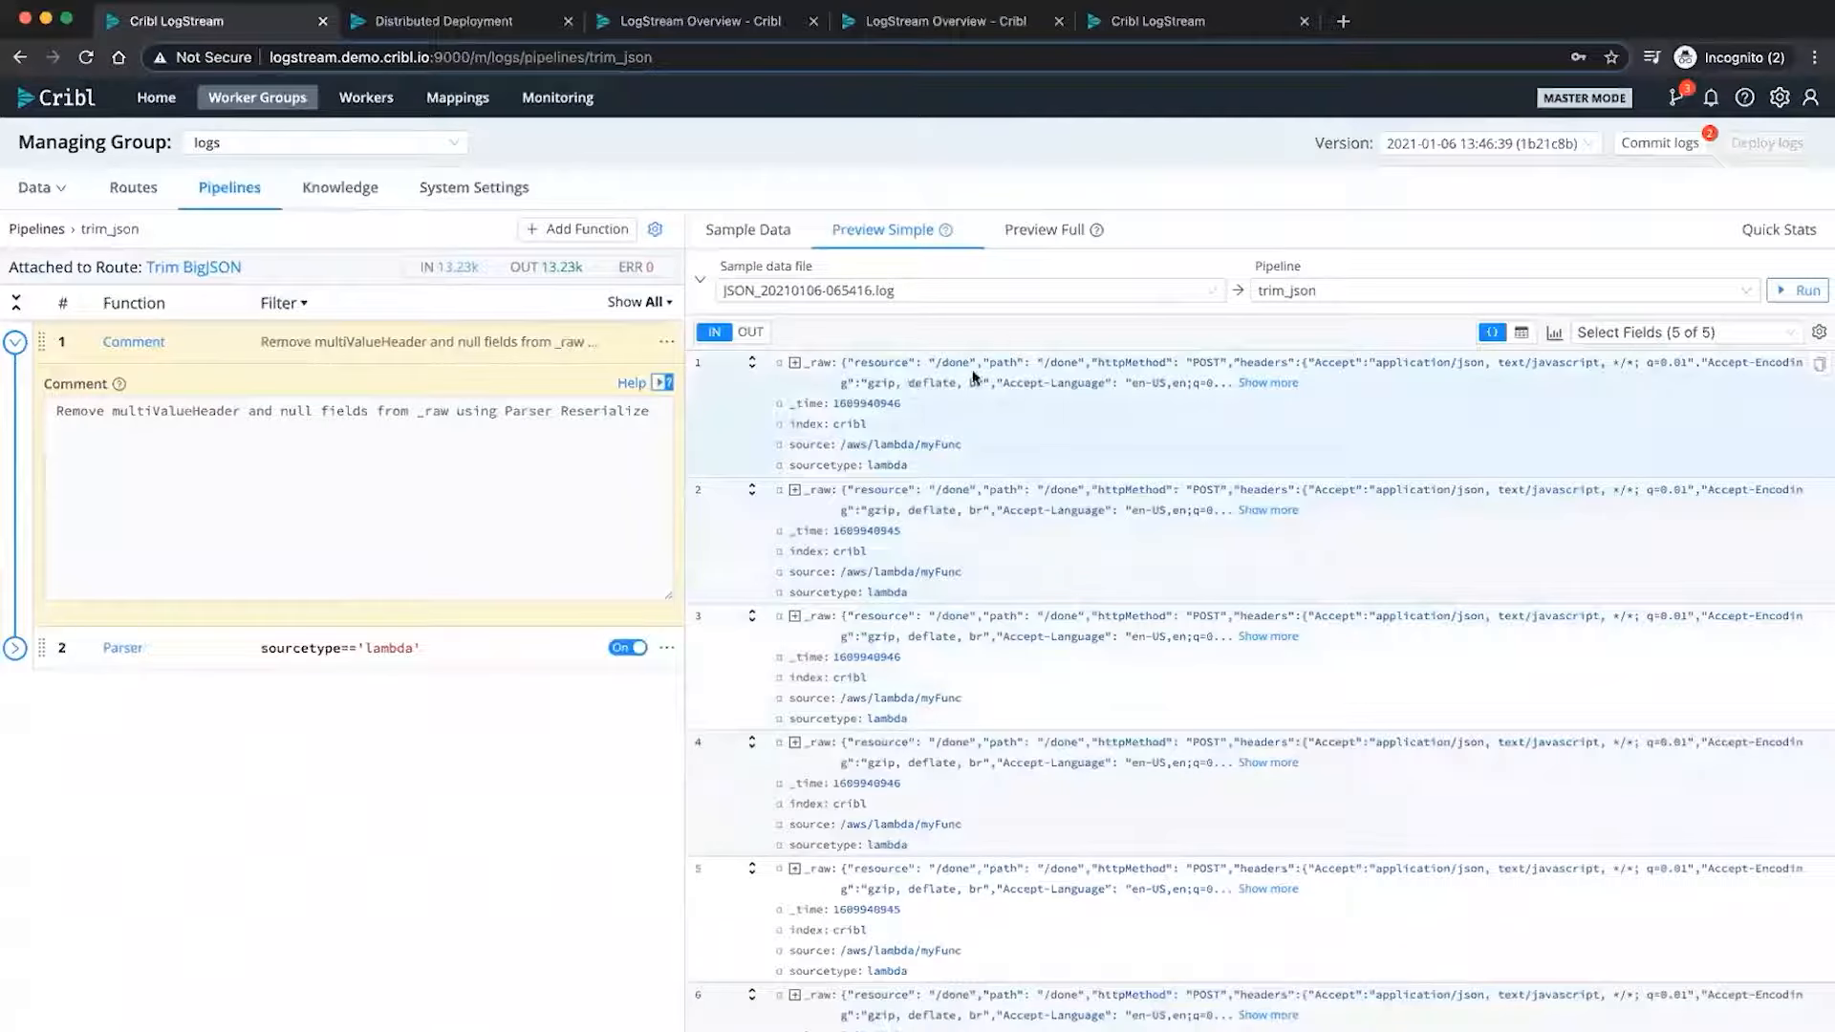
left_click(1269, 383)
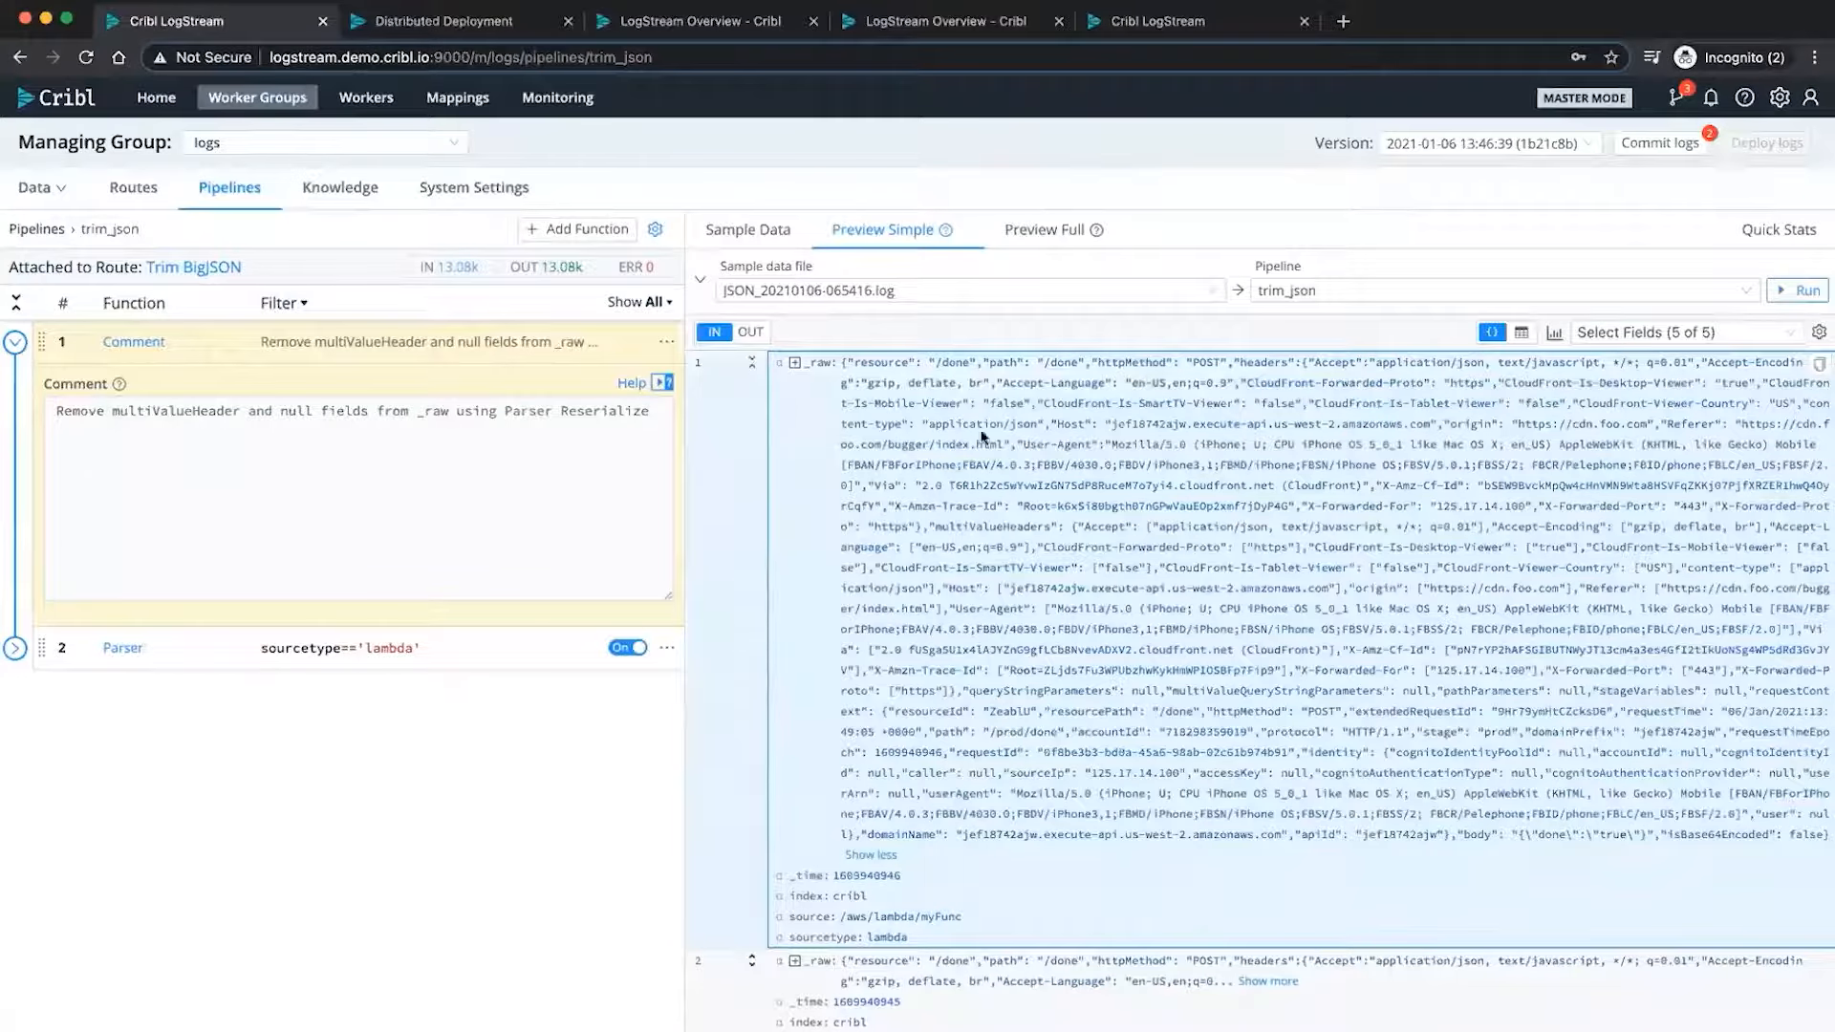
left_click(795, 365)
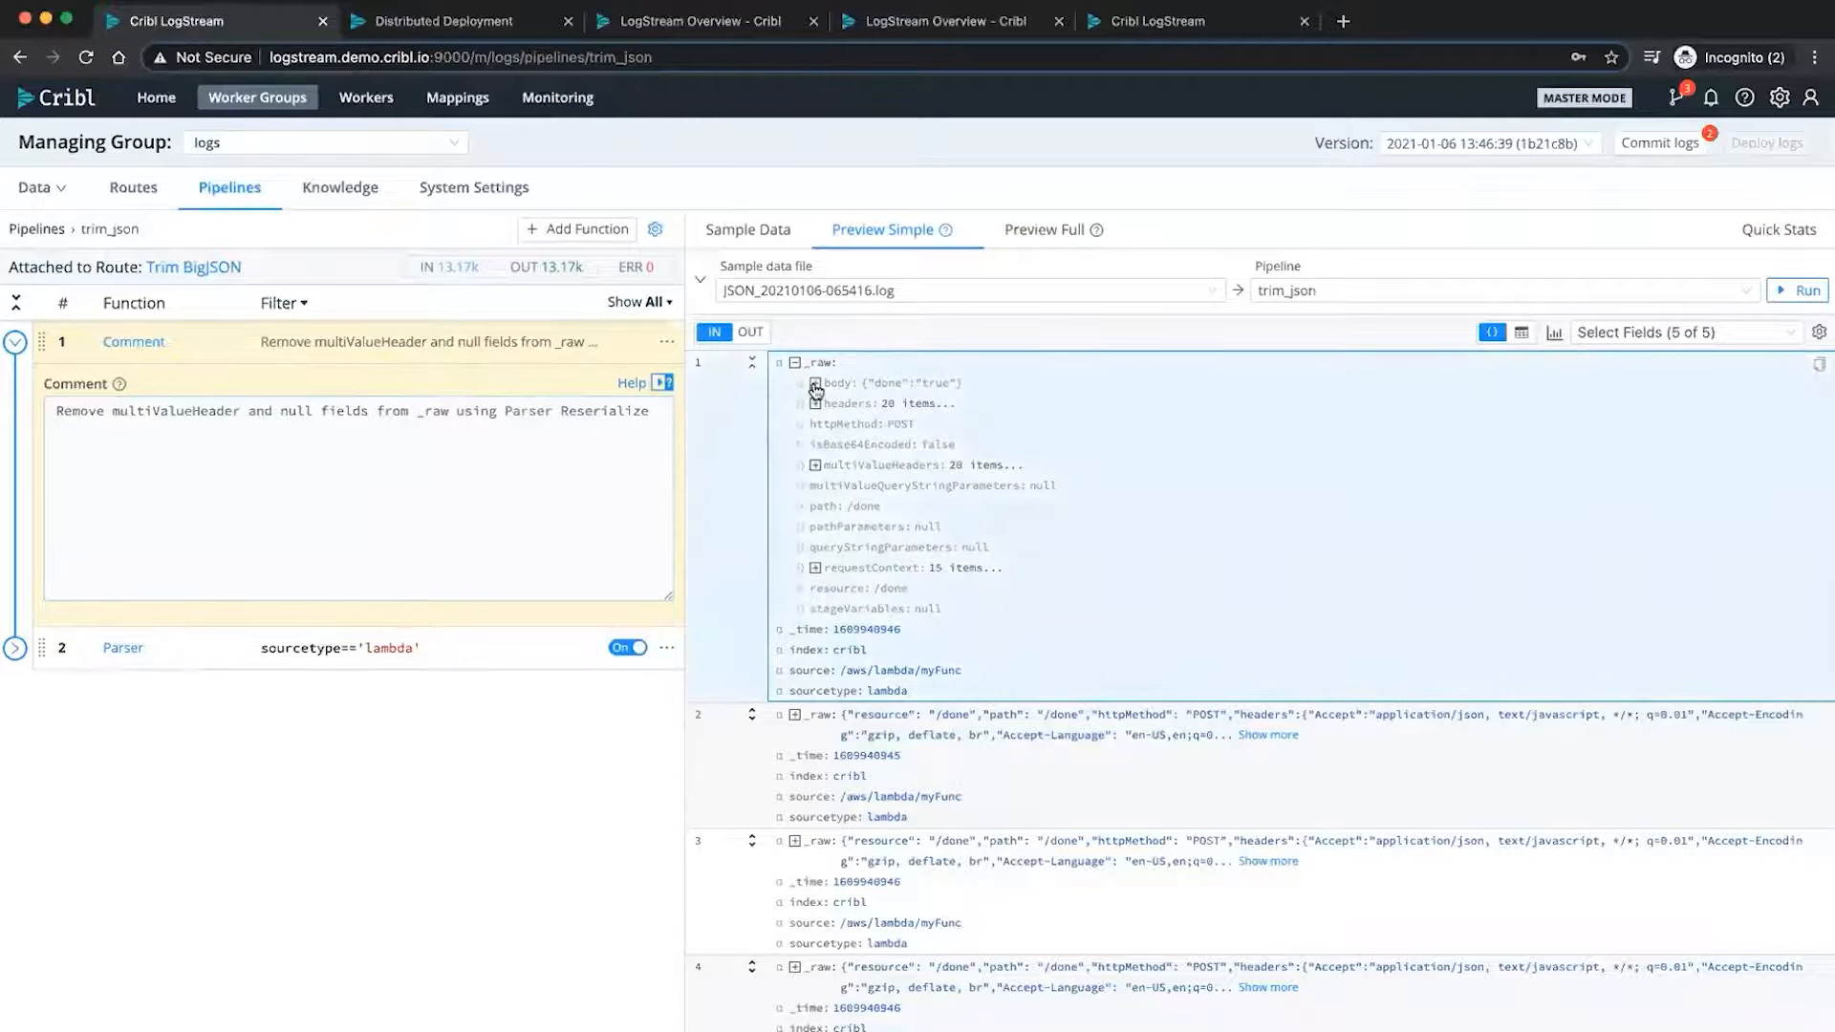
left_click(815, 384)
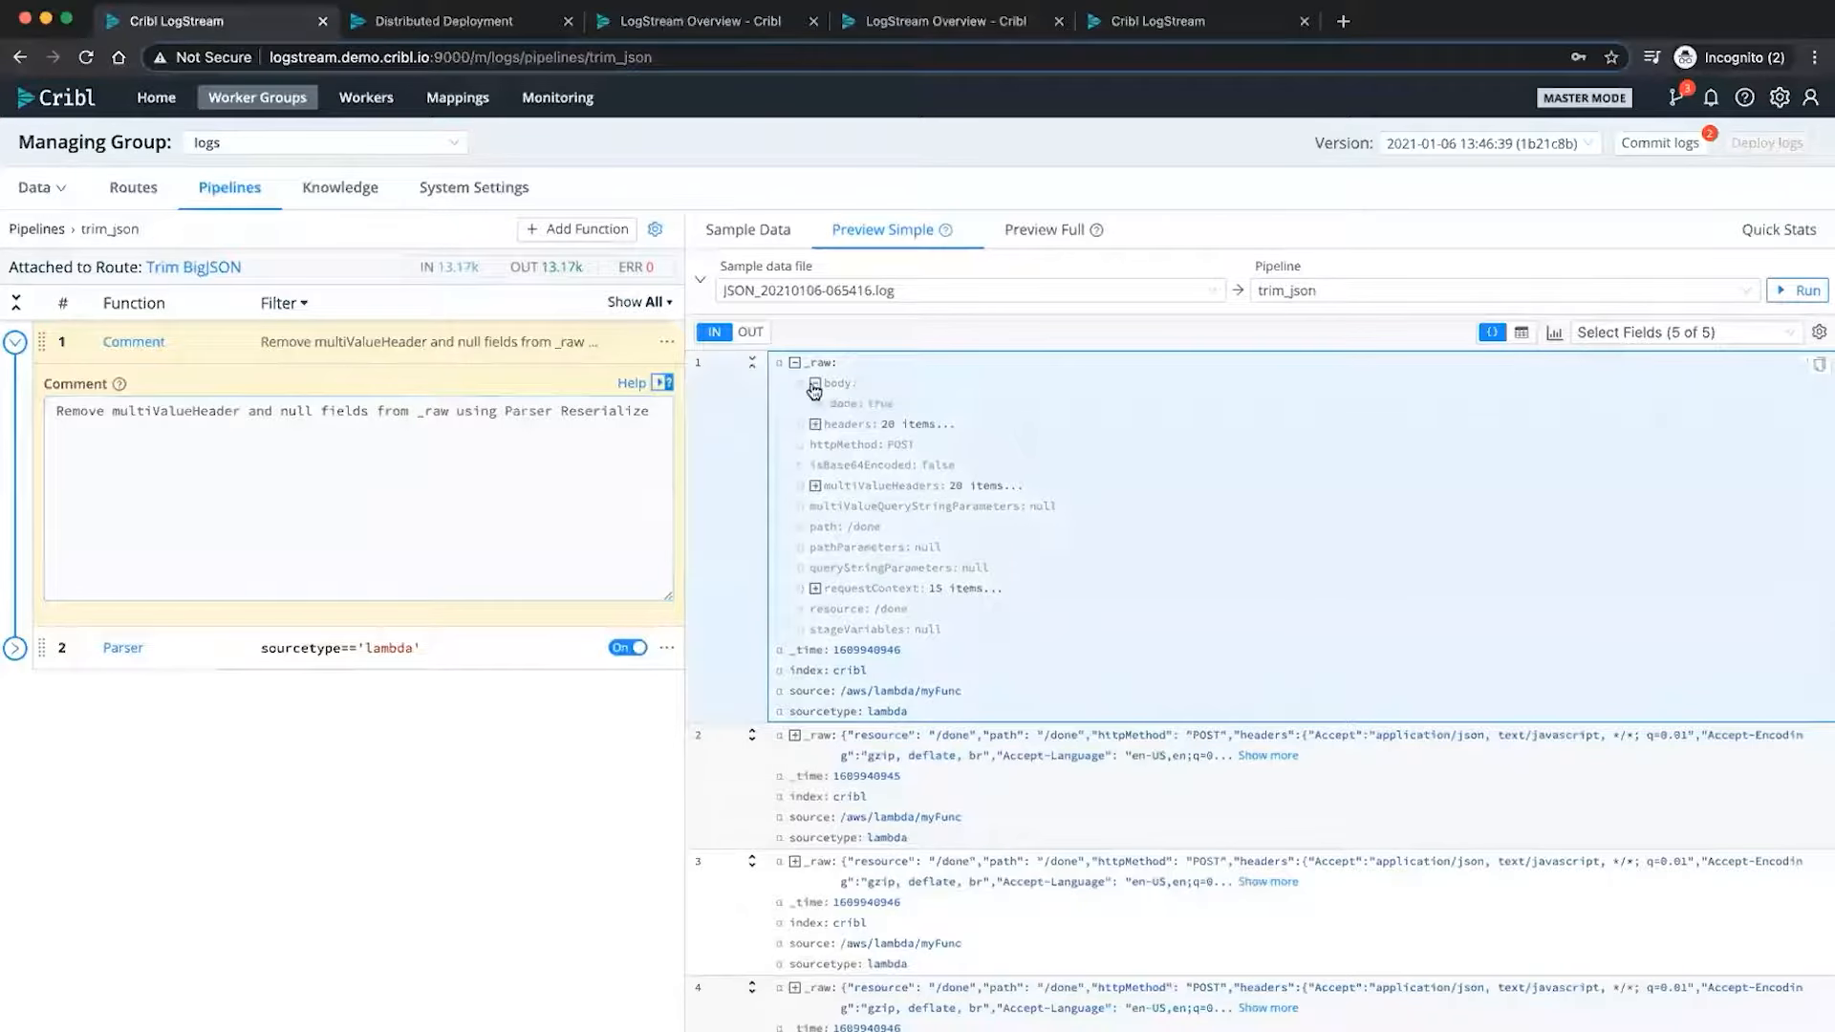
left_click(816, 384)
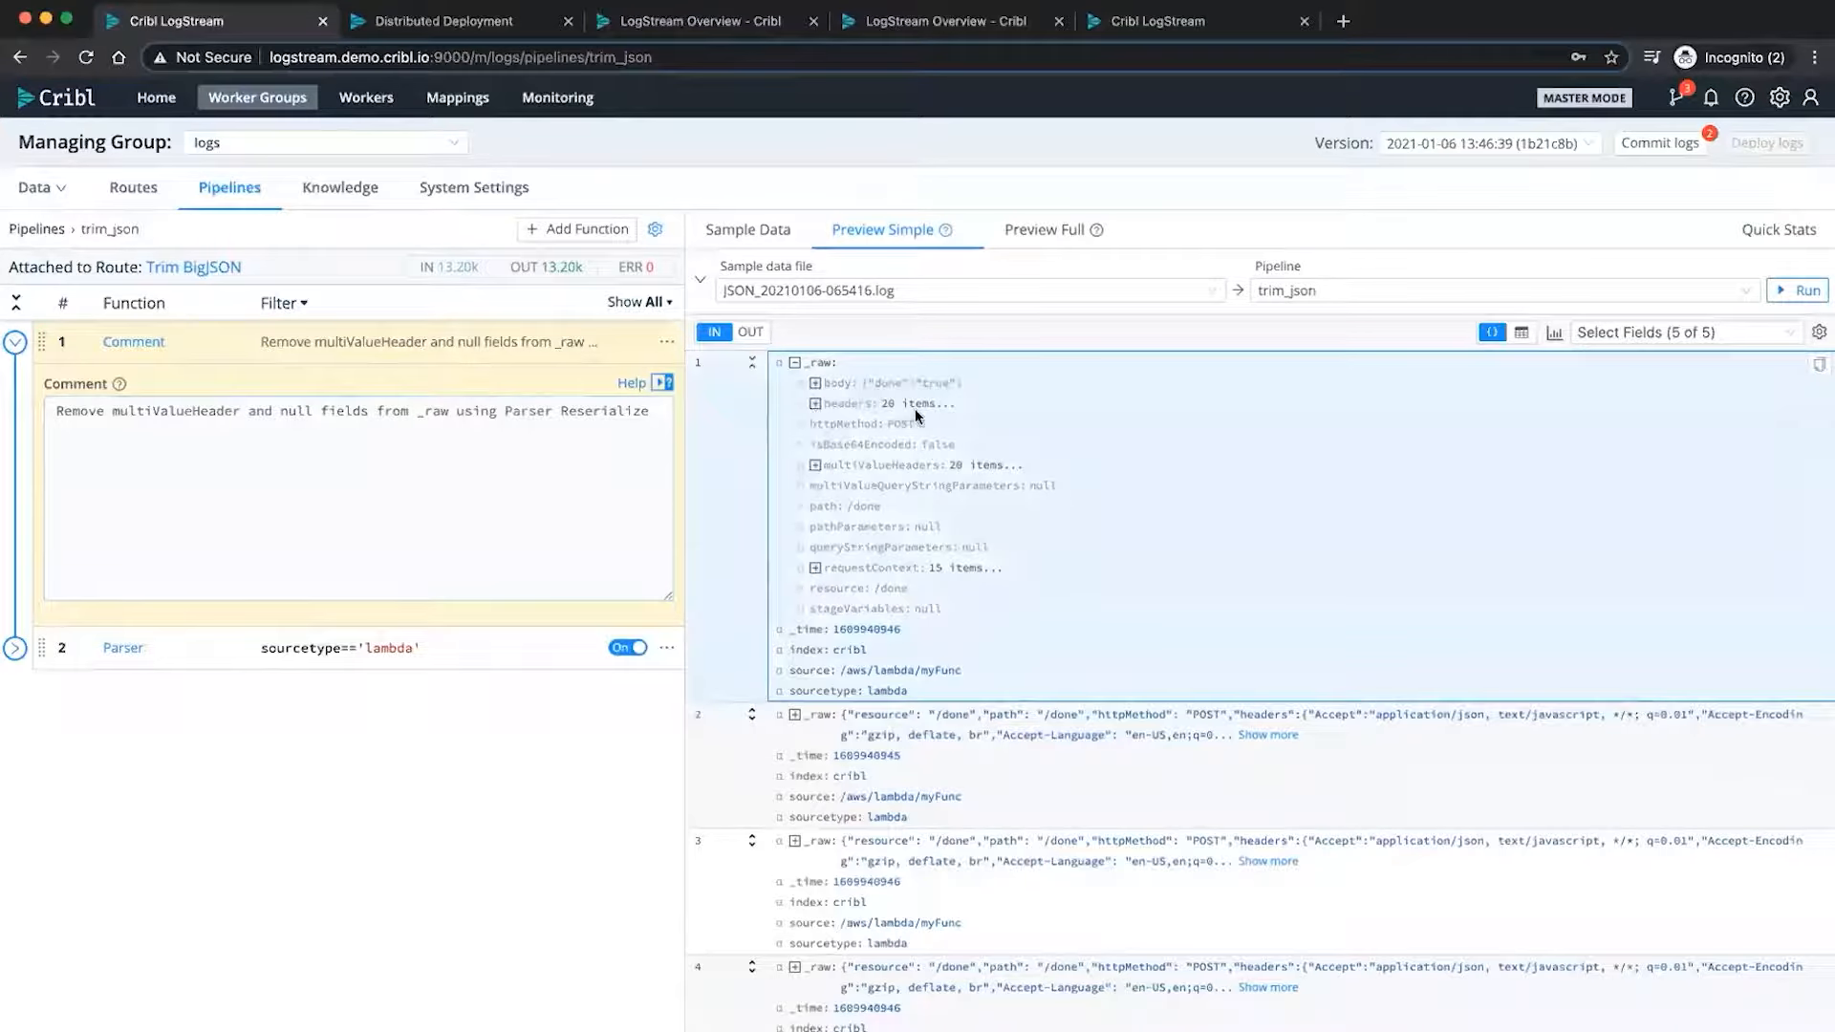
left_click(815, 404)
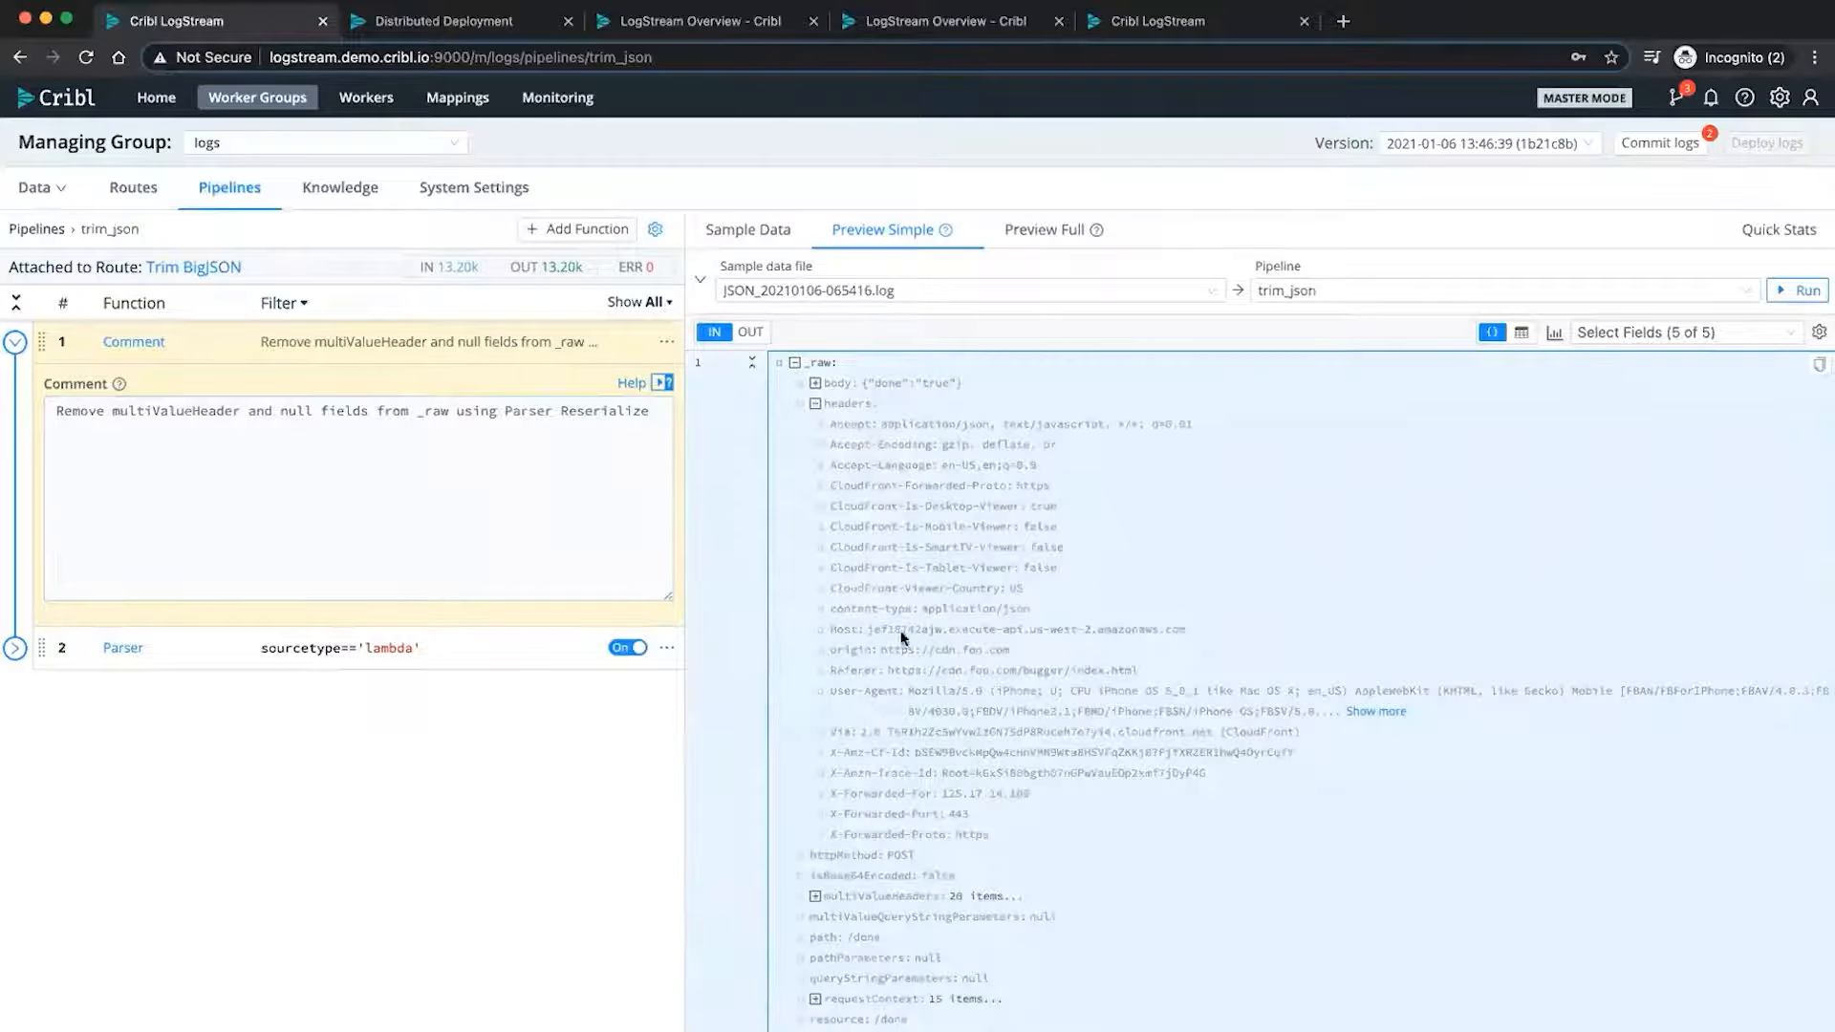
left_click(813, 402)
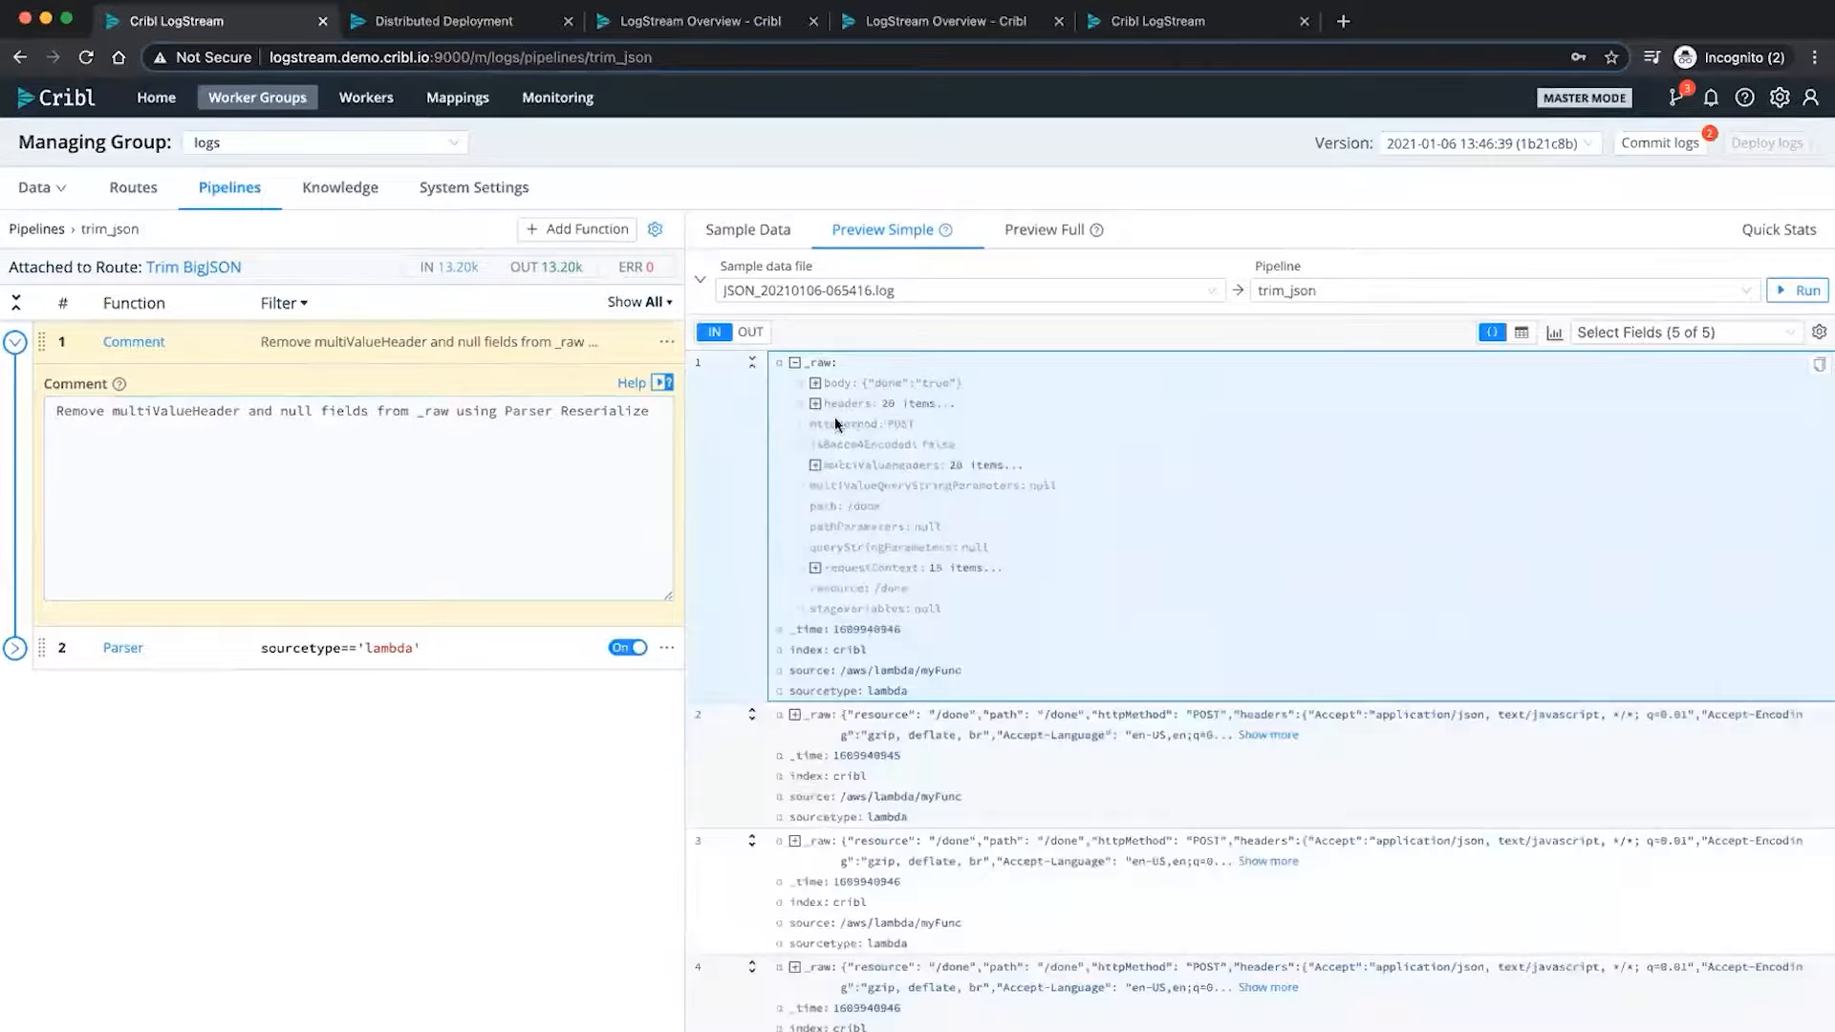
left_click(814, 466)
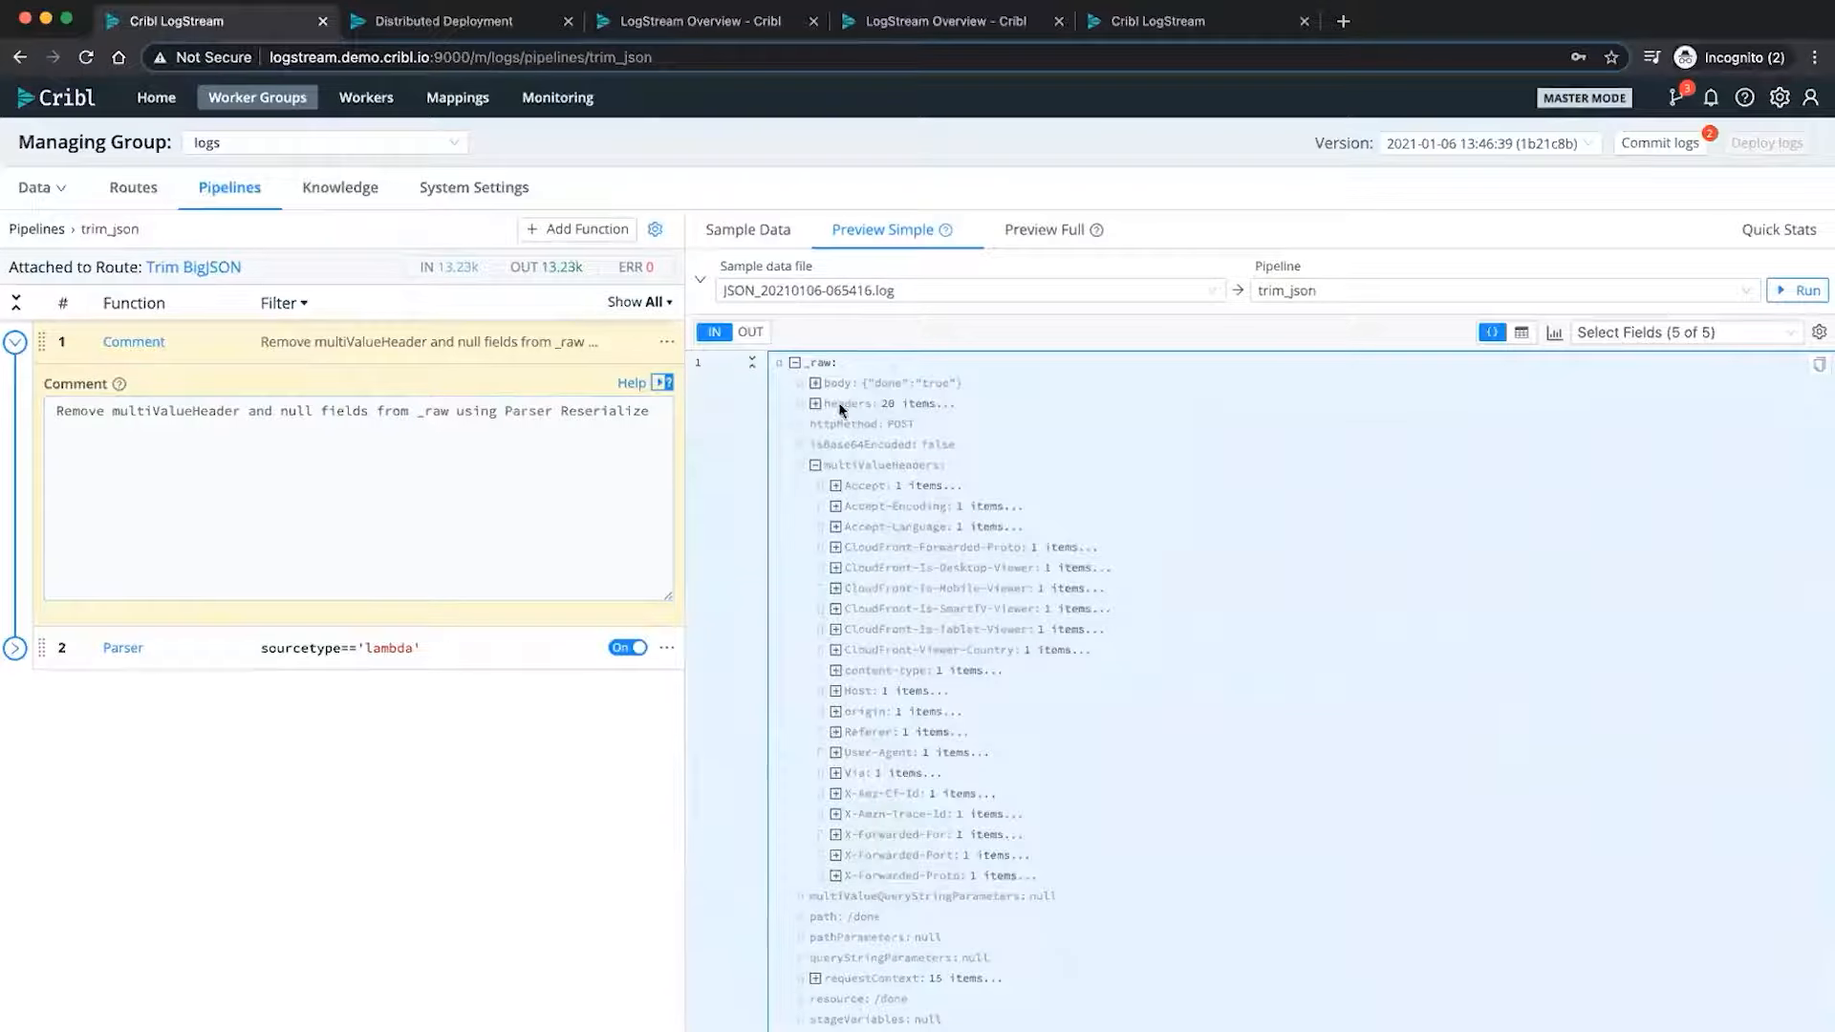
left_click(815, 466)
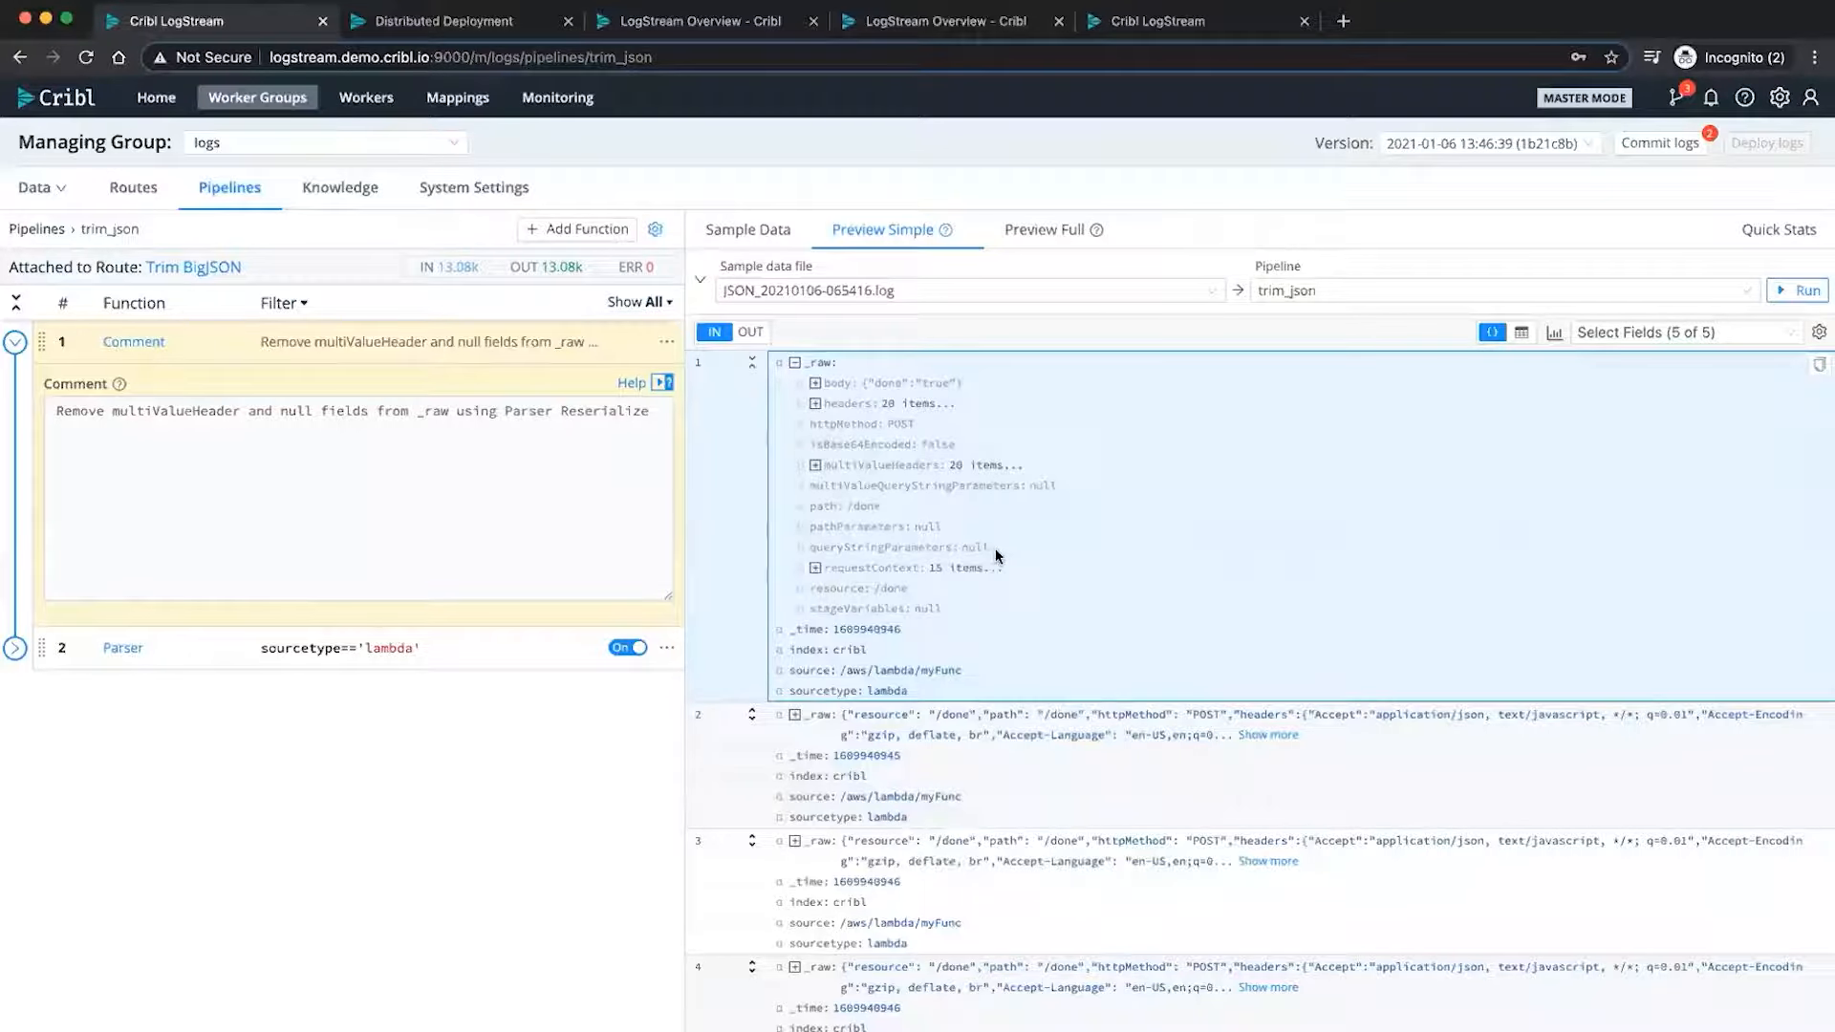
- Expand the trim_json pipeline's Parser function and examine its description, operation modes, source field and fields to remove
left_click(18, 652)
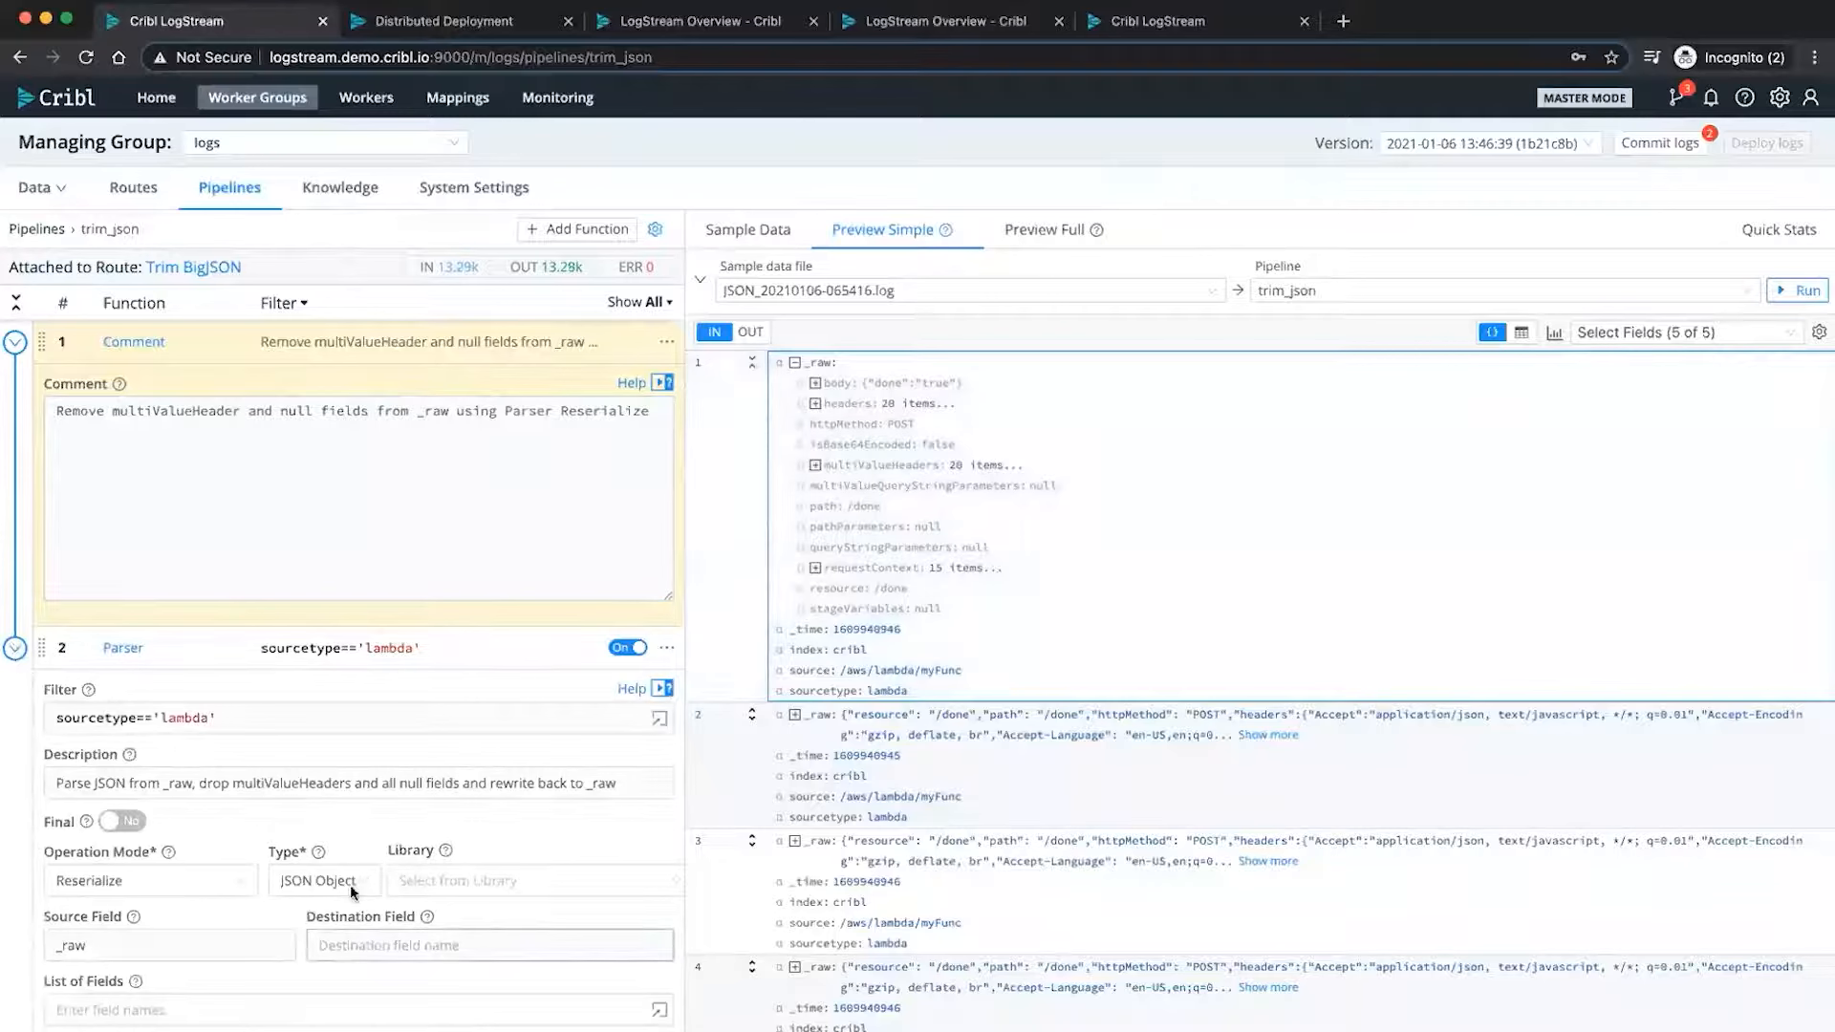
scroll(350, 891, "down", 1)
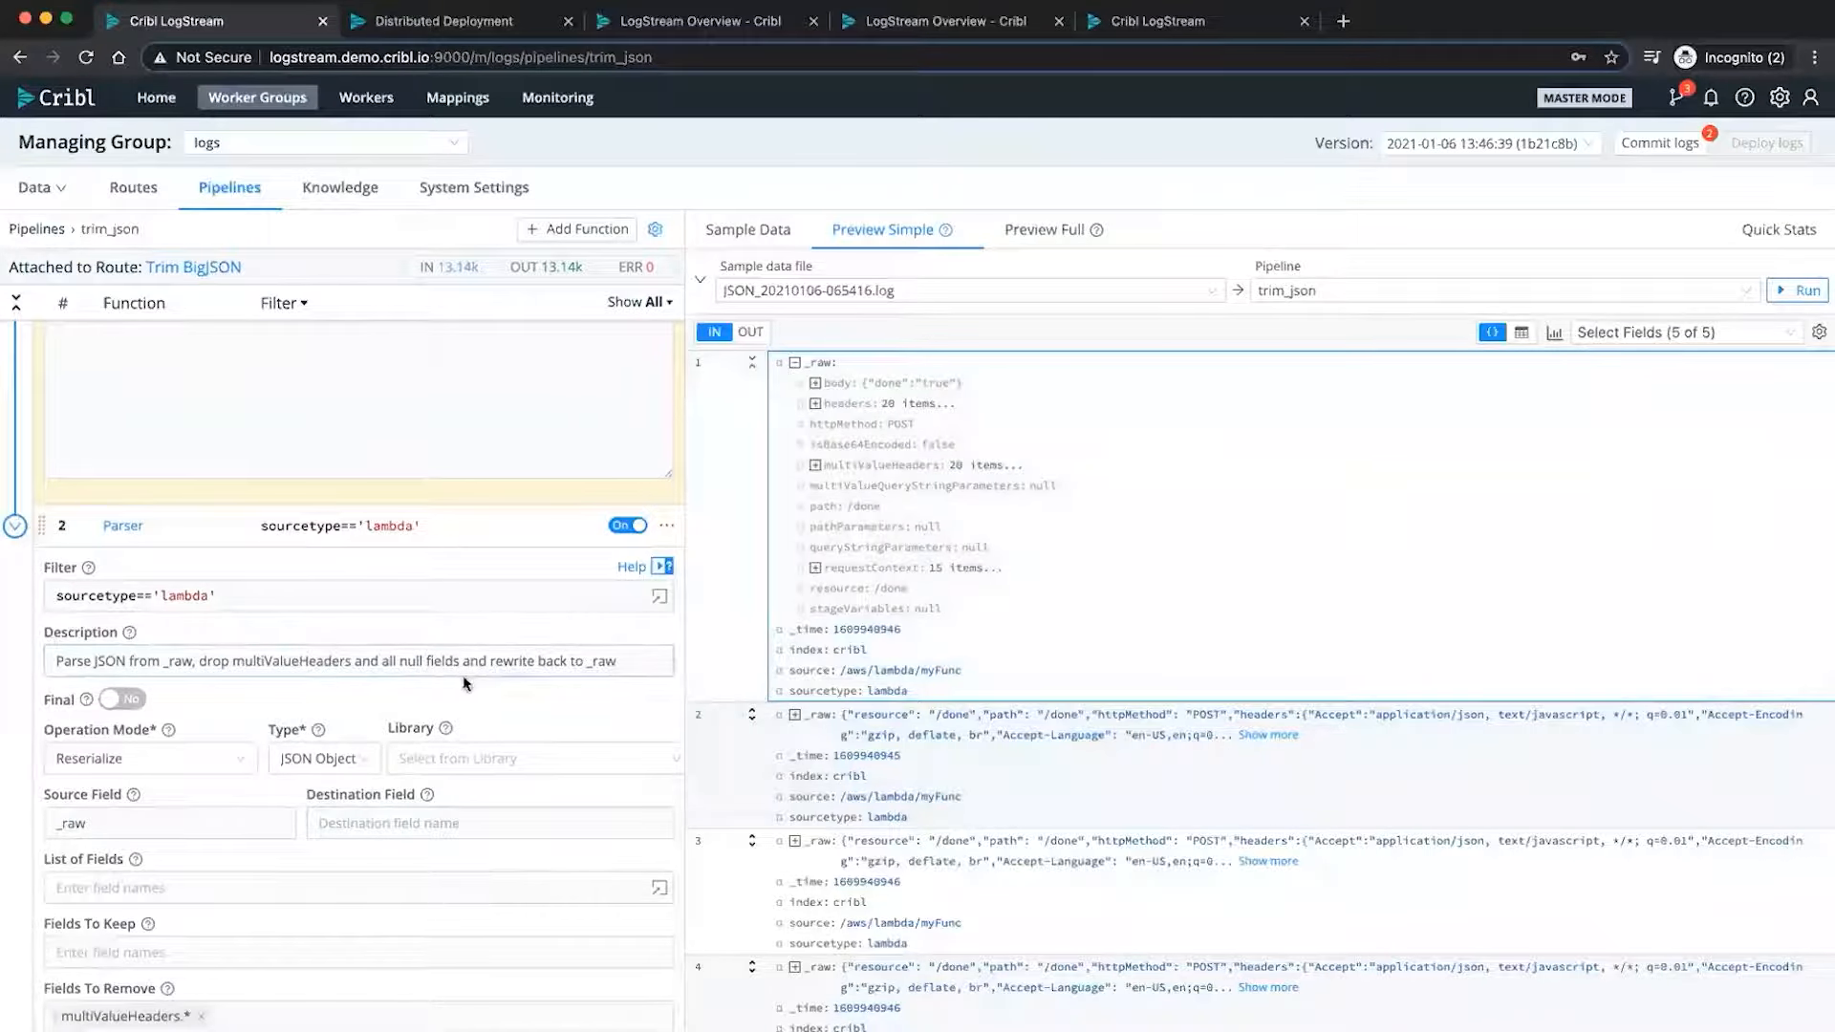
left_click(161, 758)
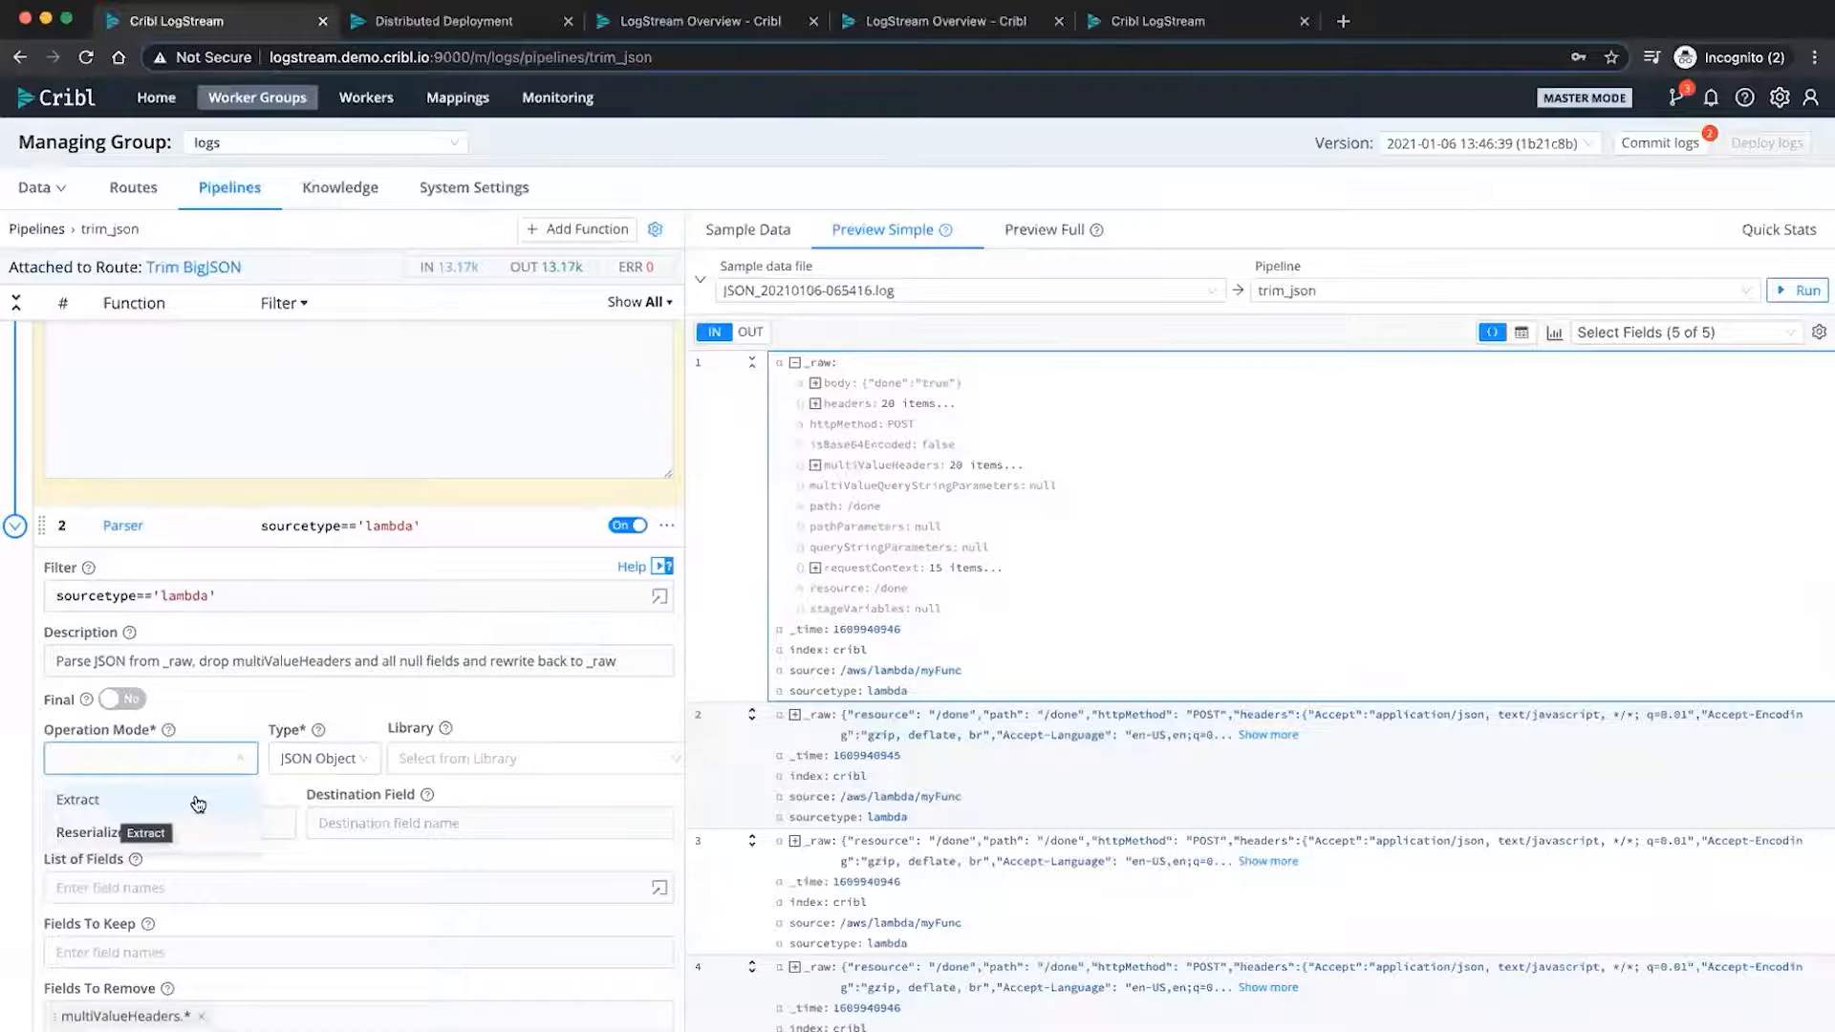
left_click(272, 691)
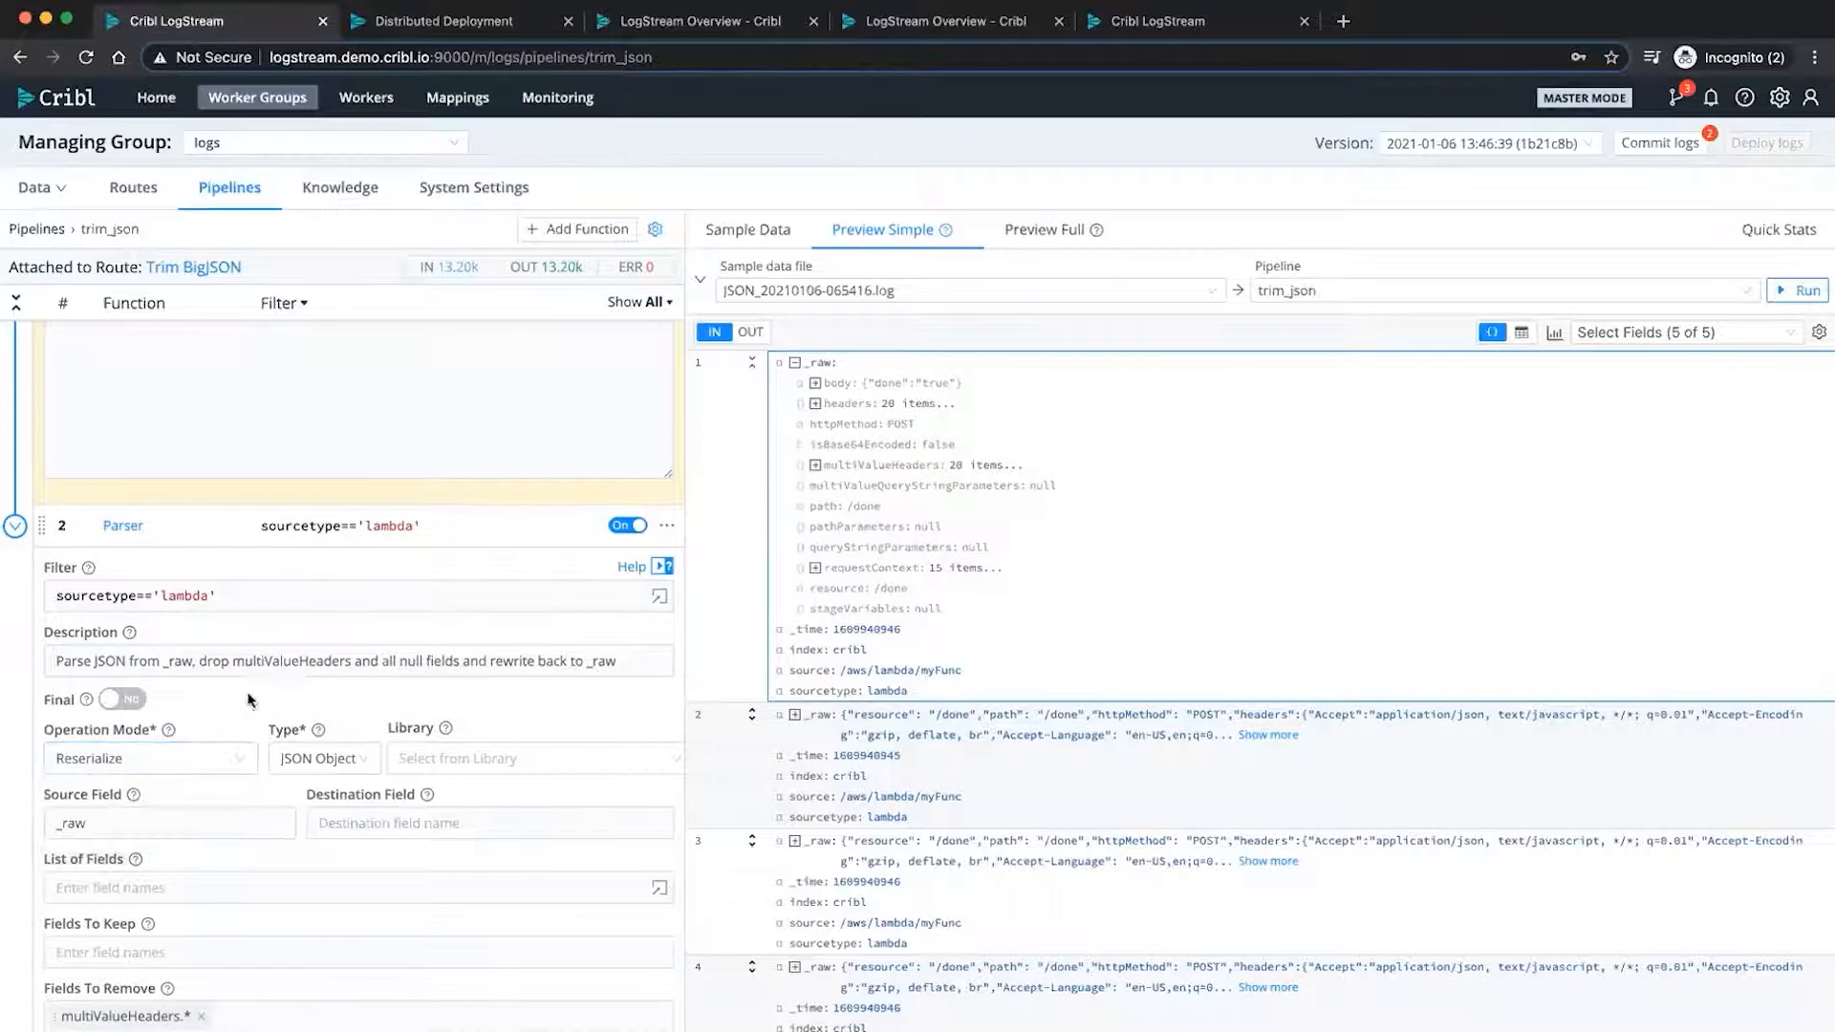
left_click(148, 820)
scroll(150, 823, "down", 1)
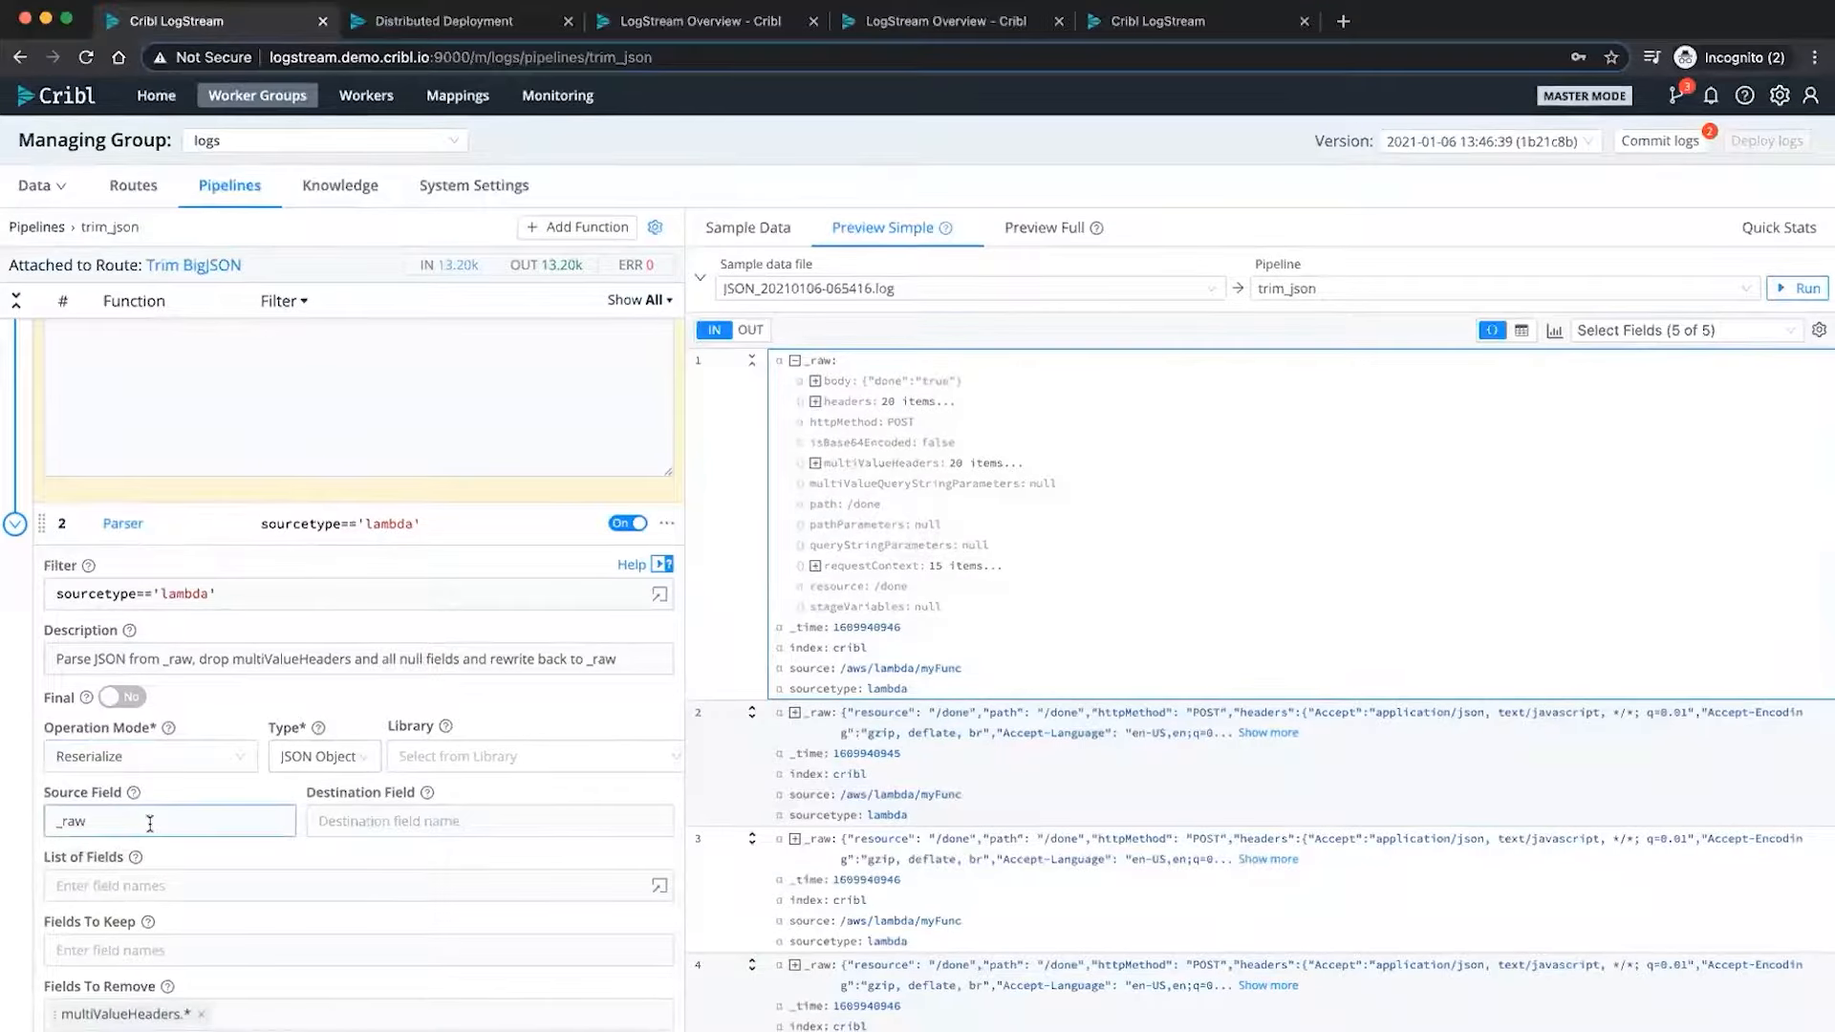
scroll(150, 824, "up", 1)
left_click(152, 1008)
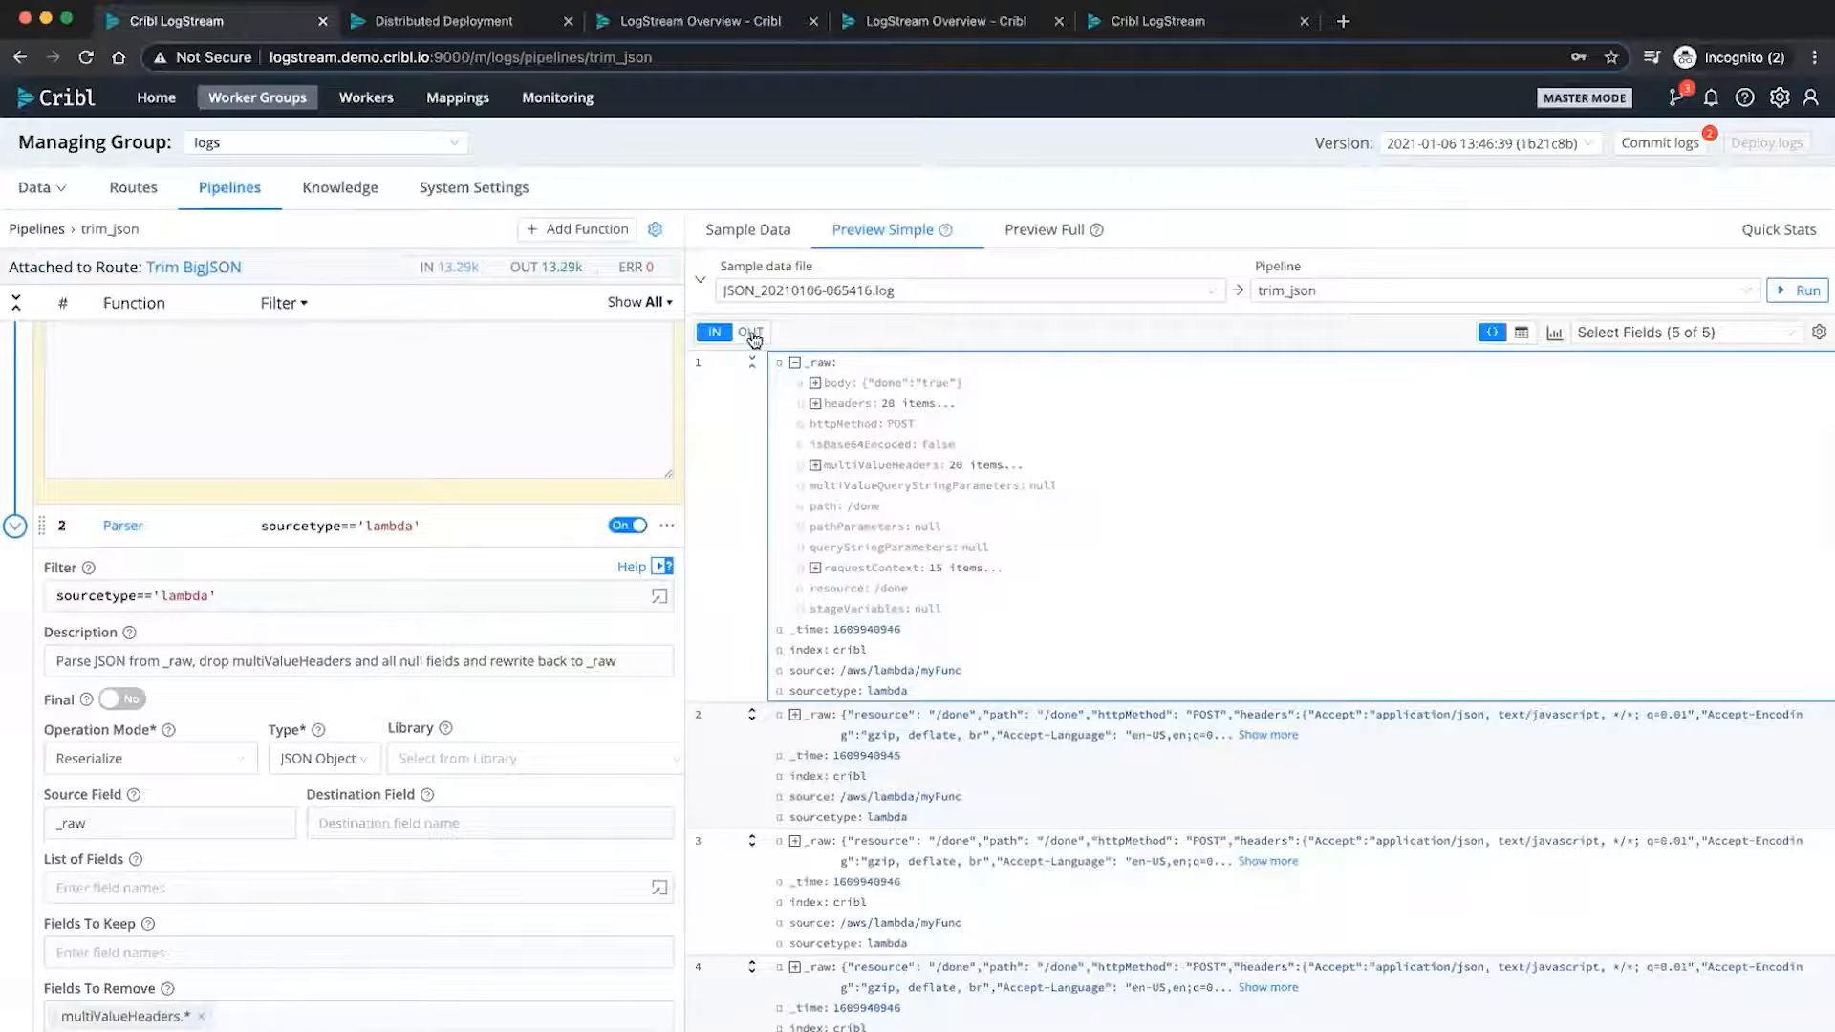
- Preview the sample as the pipeline outputs it and expand the first event's _raw to examine which fields are dropped
left_click(751, 334)
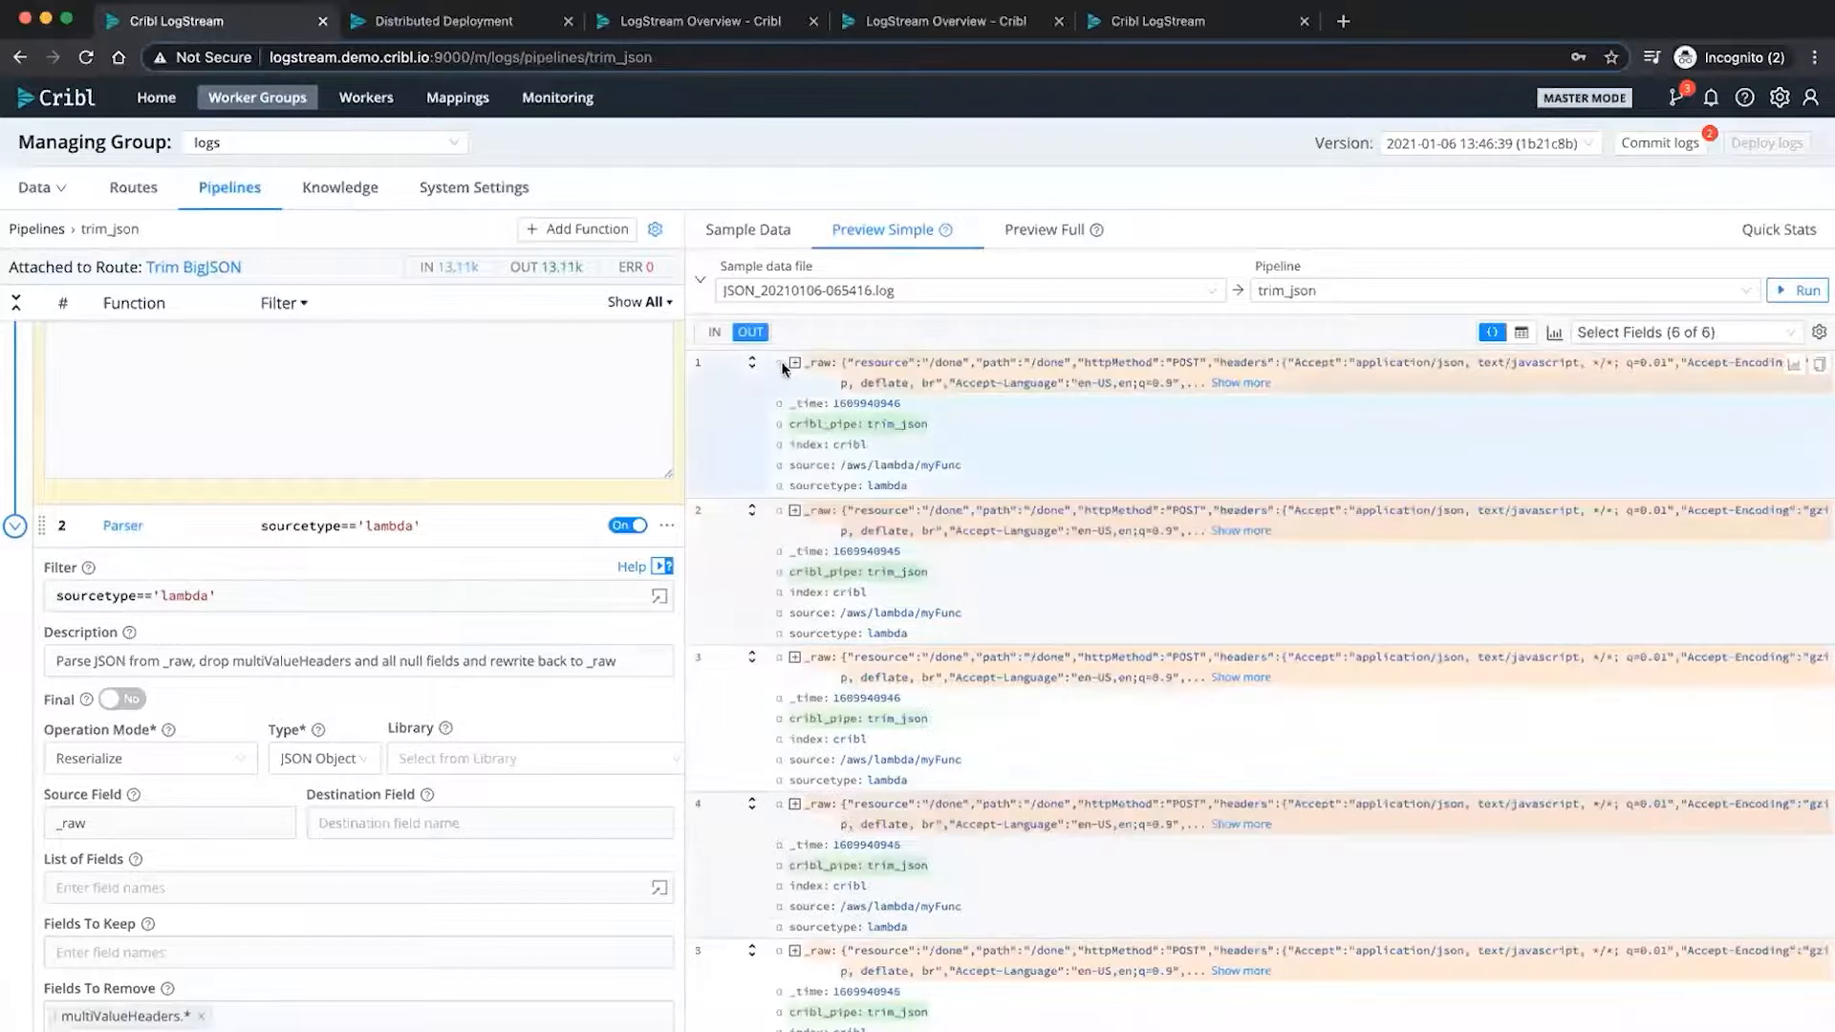
left_click(795, 364)
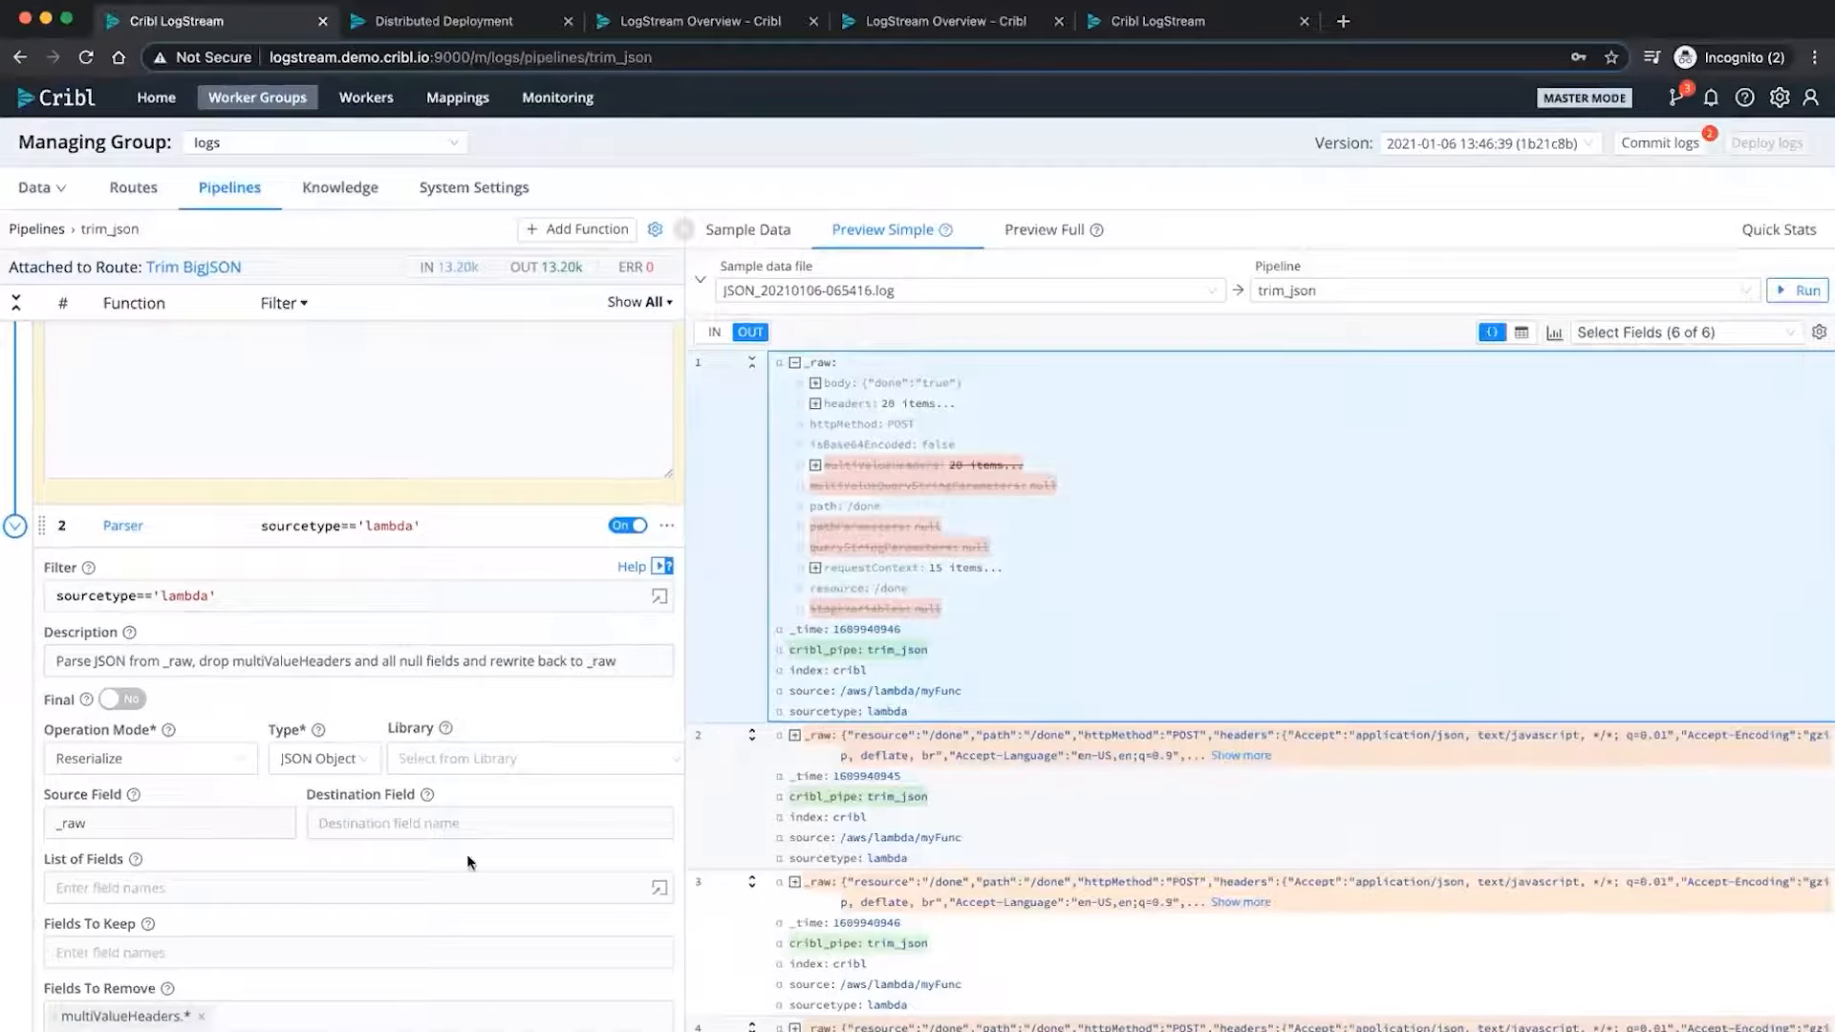
- Add requestContext* to the Parser function's fields to remove and save the pipeline
left_click(341, 1019)
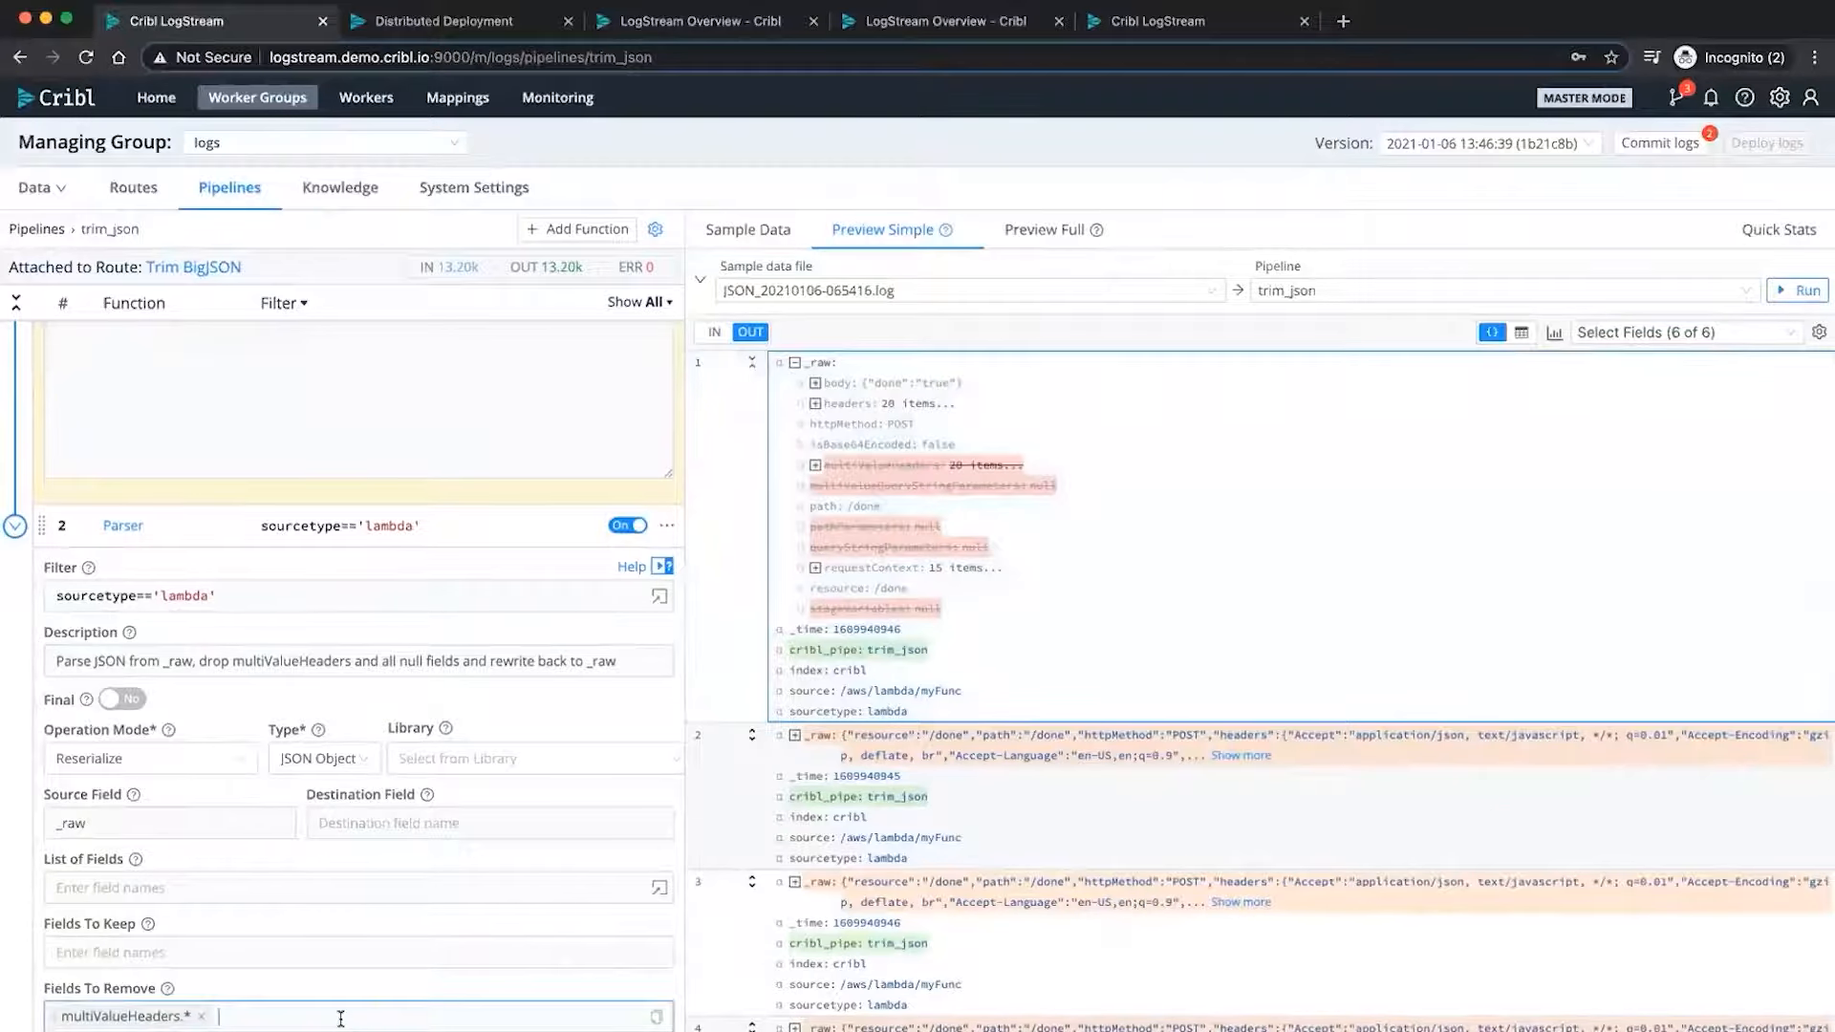
type("requestContext*")
key("Return")
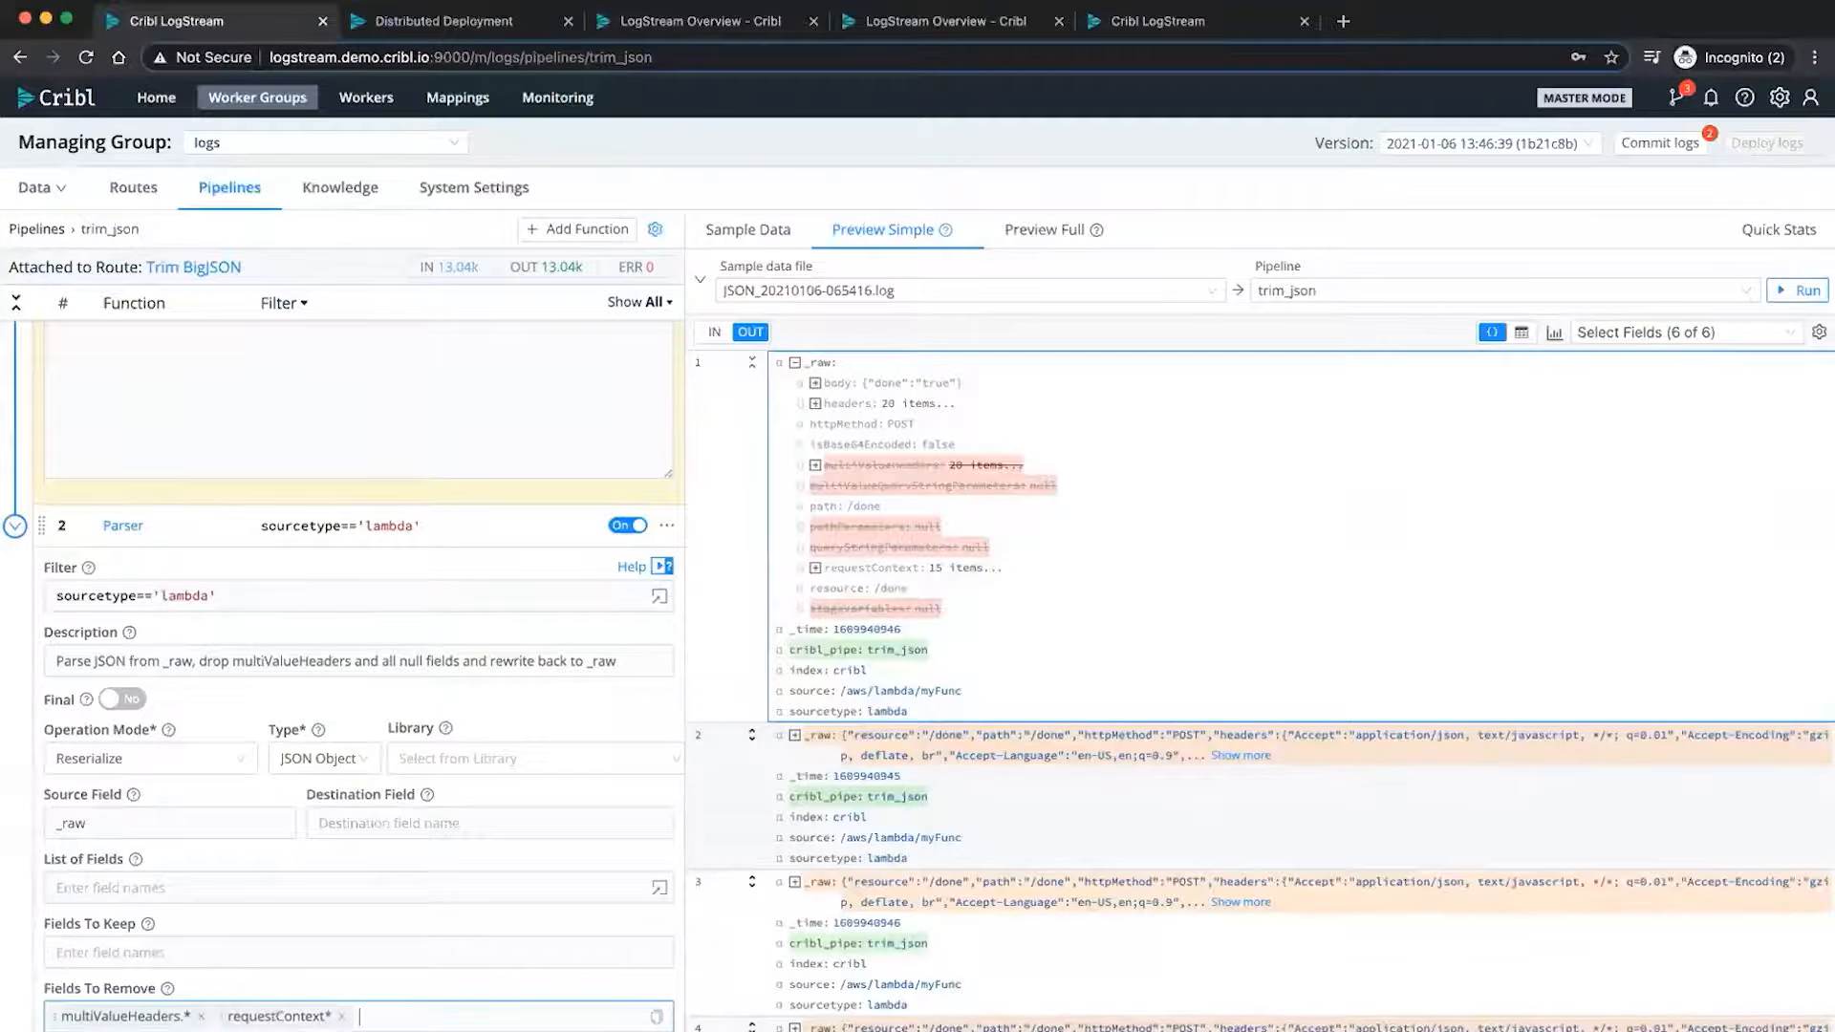
key("super+s")
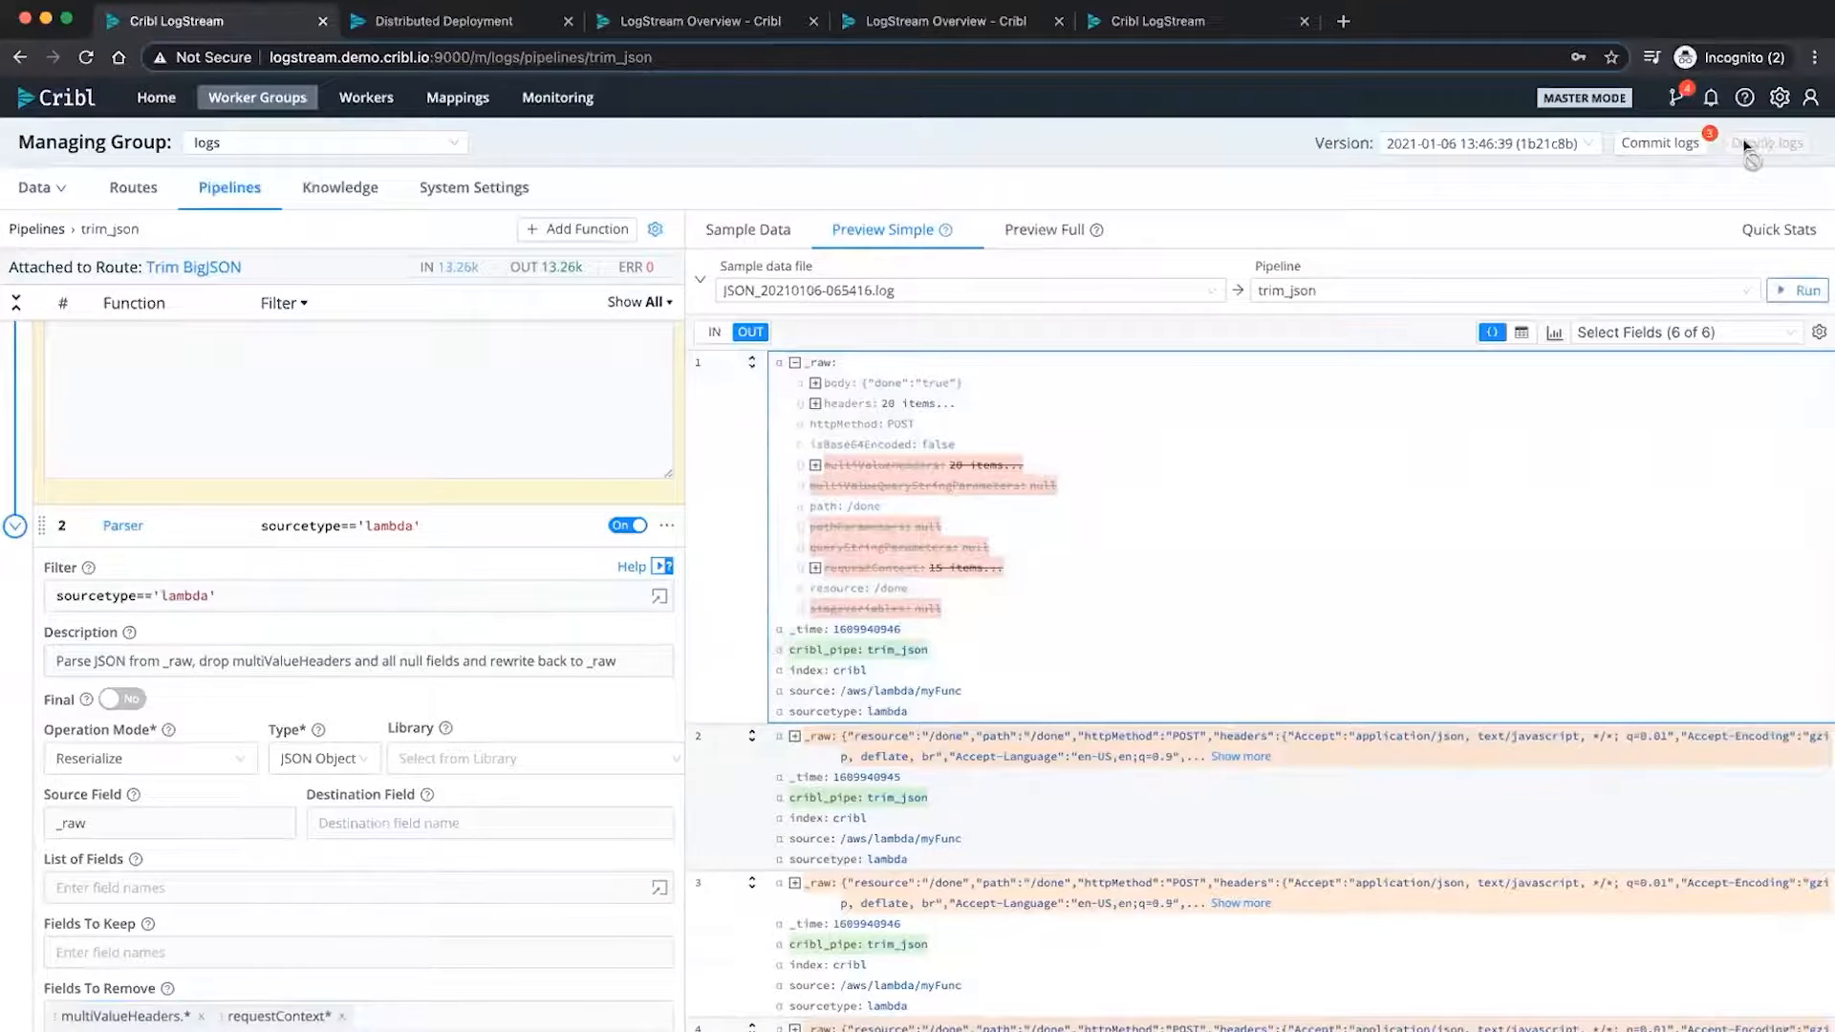
- Check the logs group's list of configuration versions, and view the basic statistics comparing the sample's input and output
left_click(1556, 156)
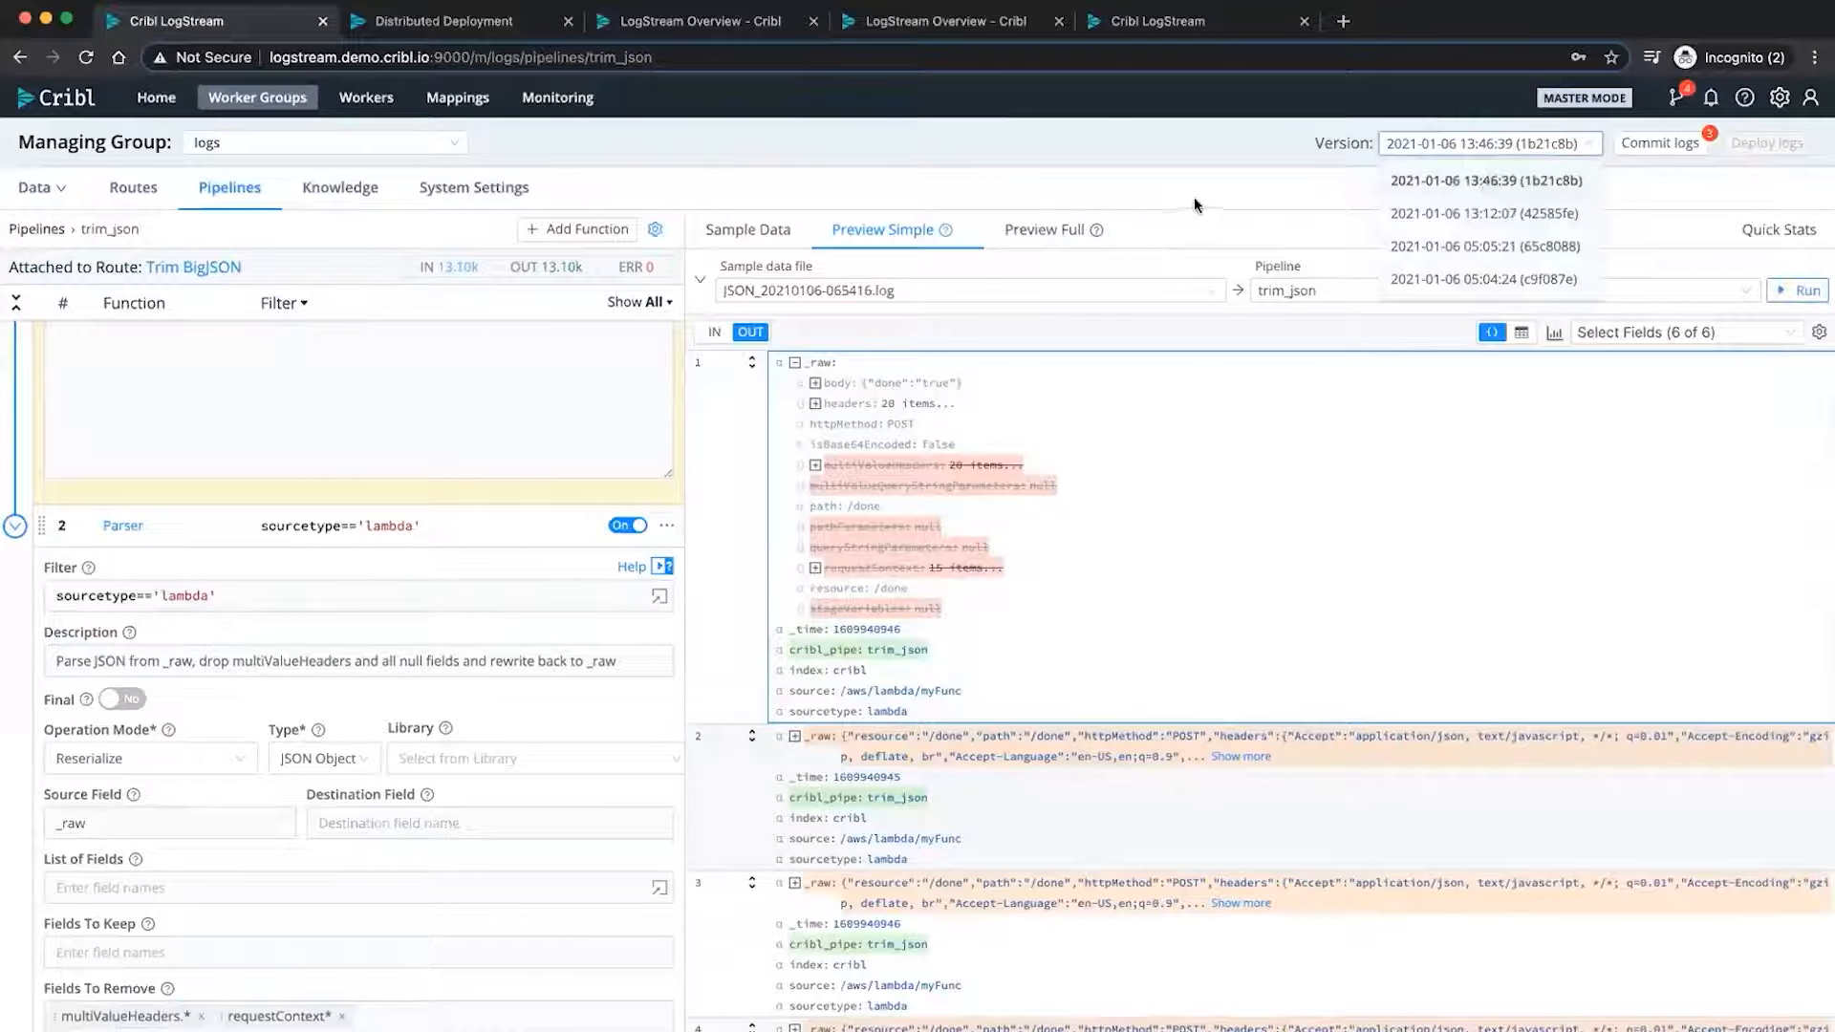
left_click(1150, 191)
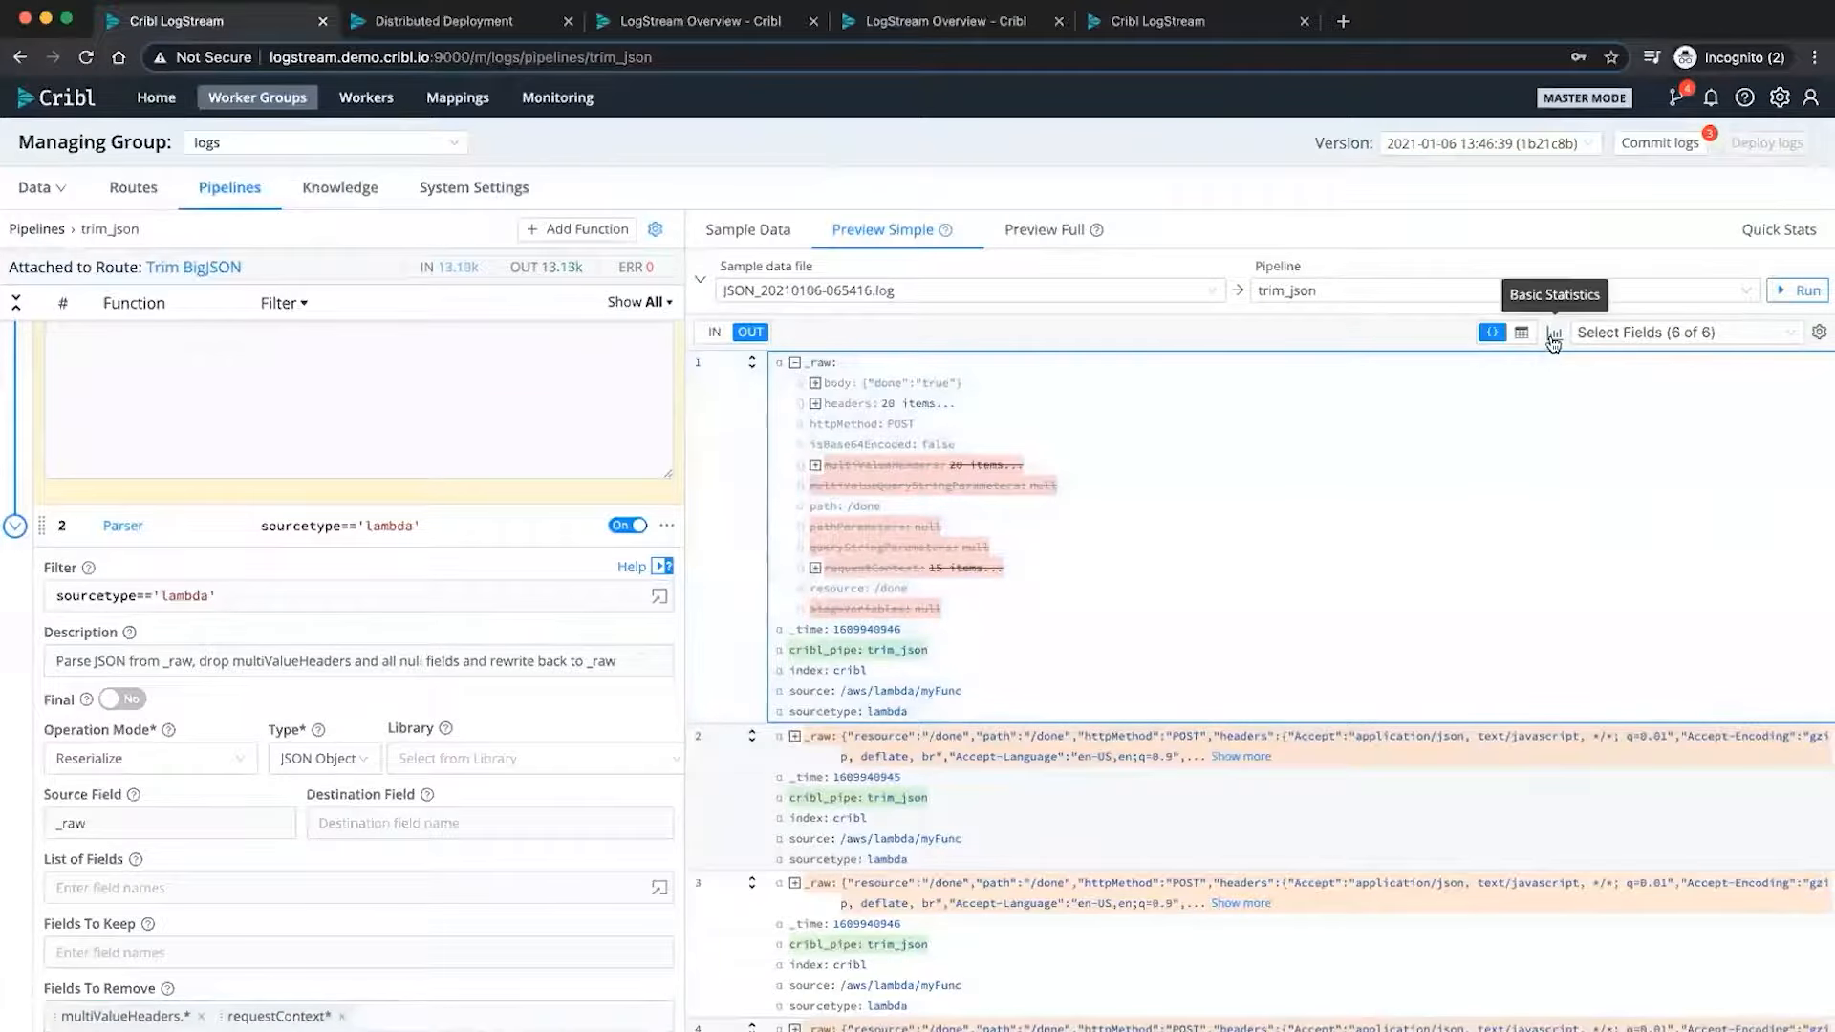
left_click(1553, 332)
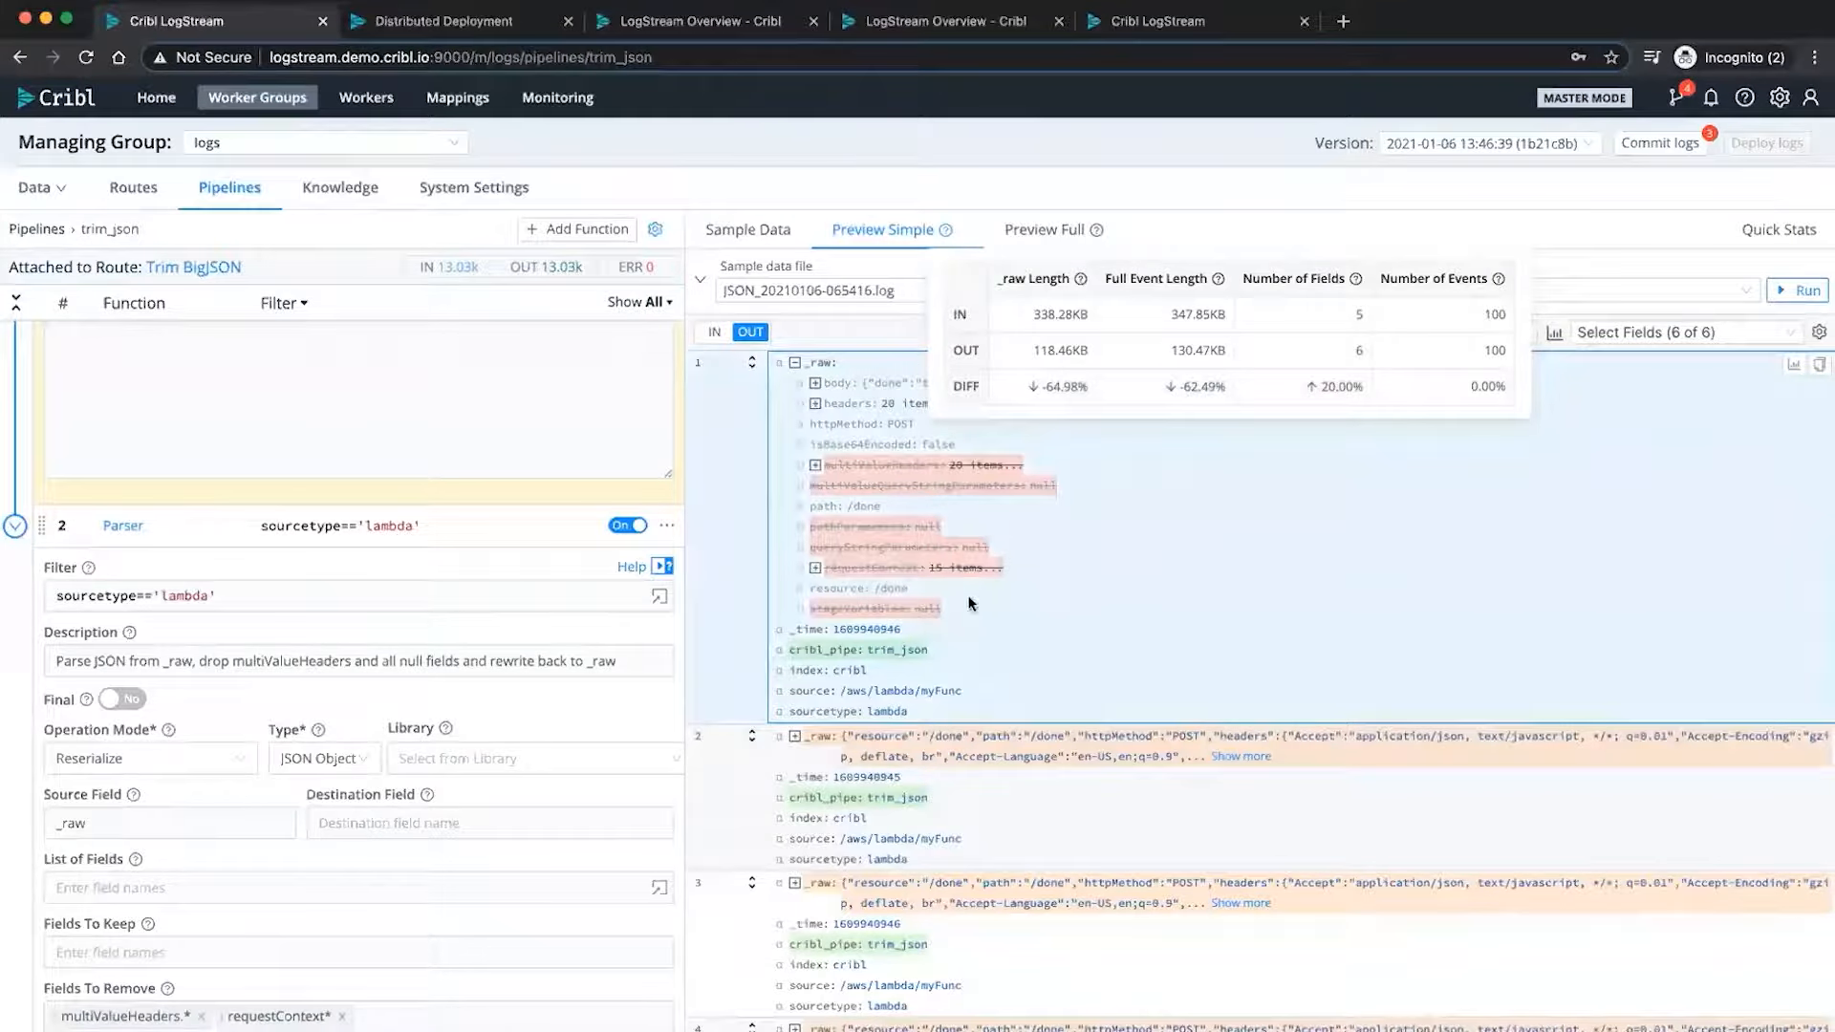
- Take requestContext* back out of the Parser's fields to remove, save the pipeline, and review the basic statistics again
left_click(342, 1016)
left_click(652, 1031)
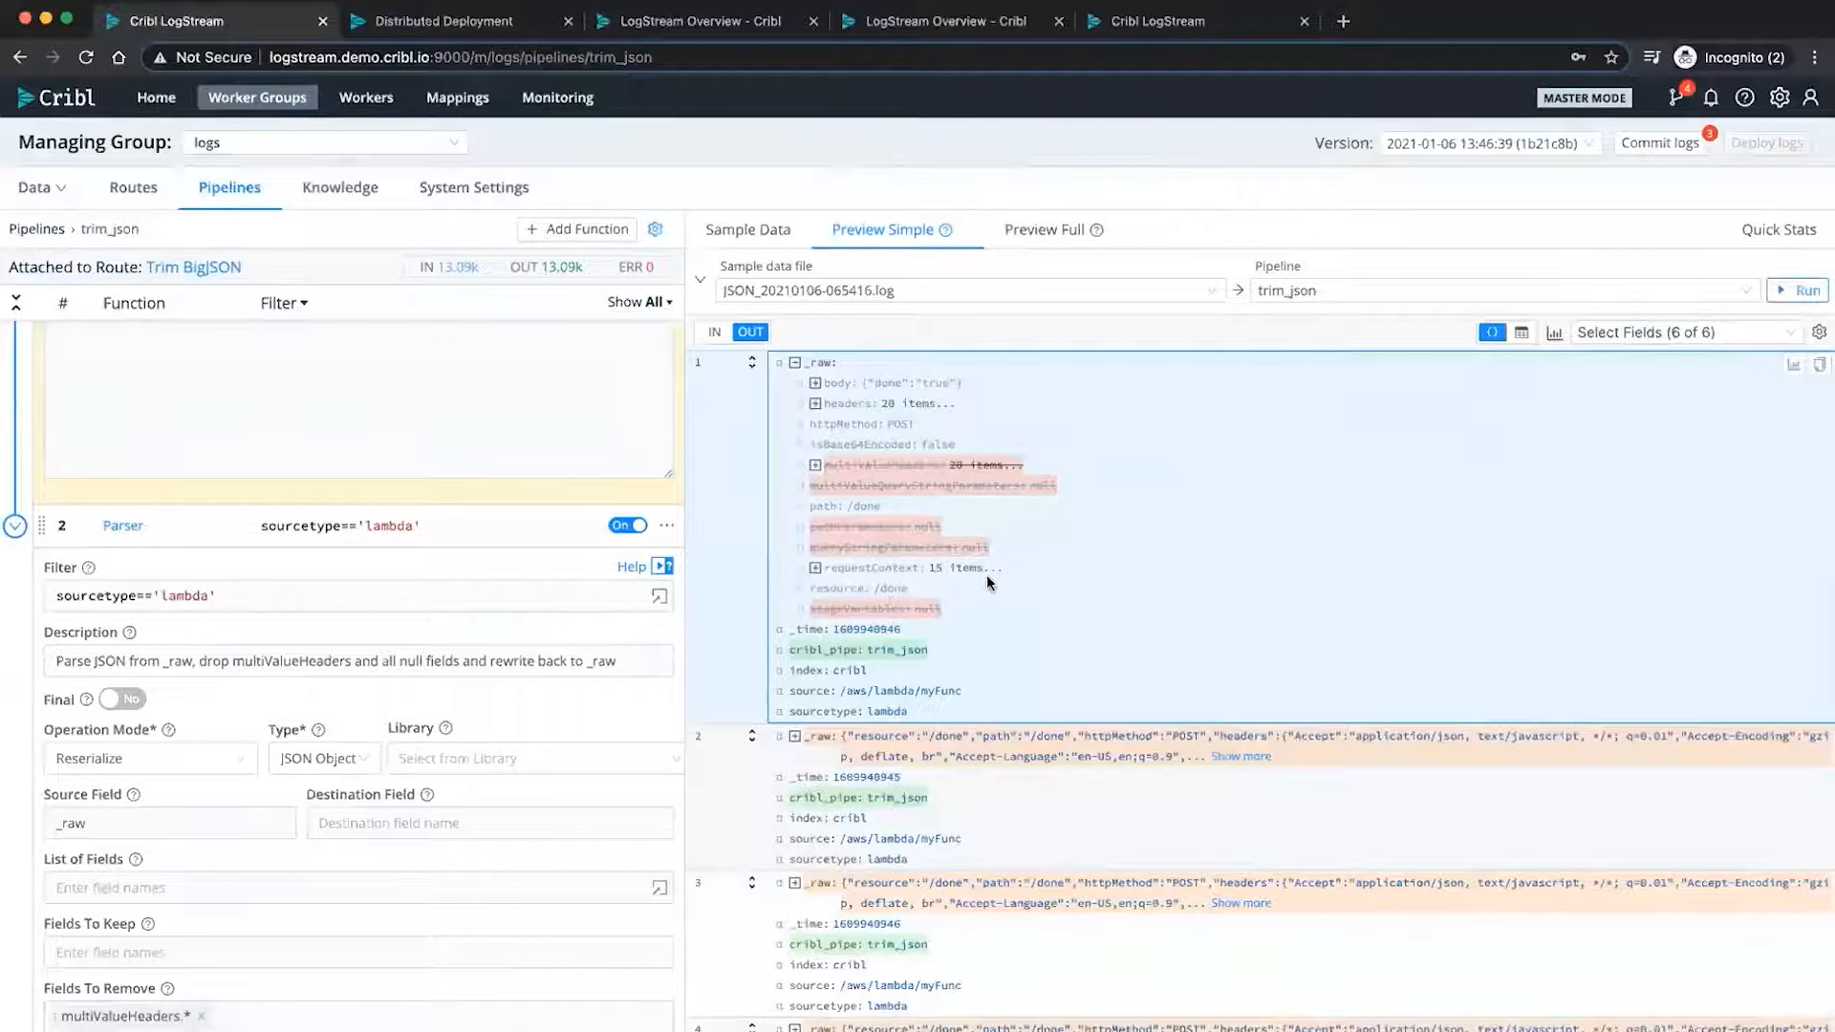
left_click(1554, 336)
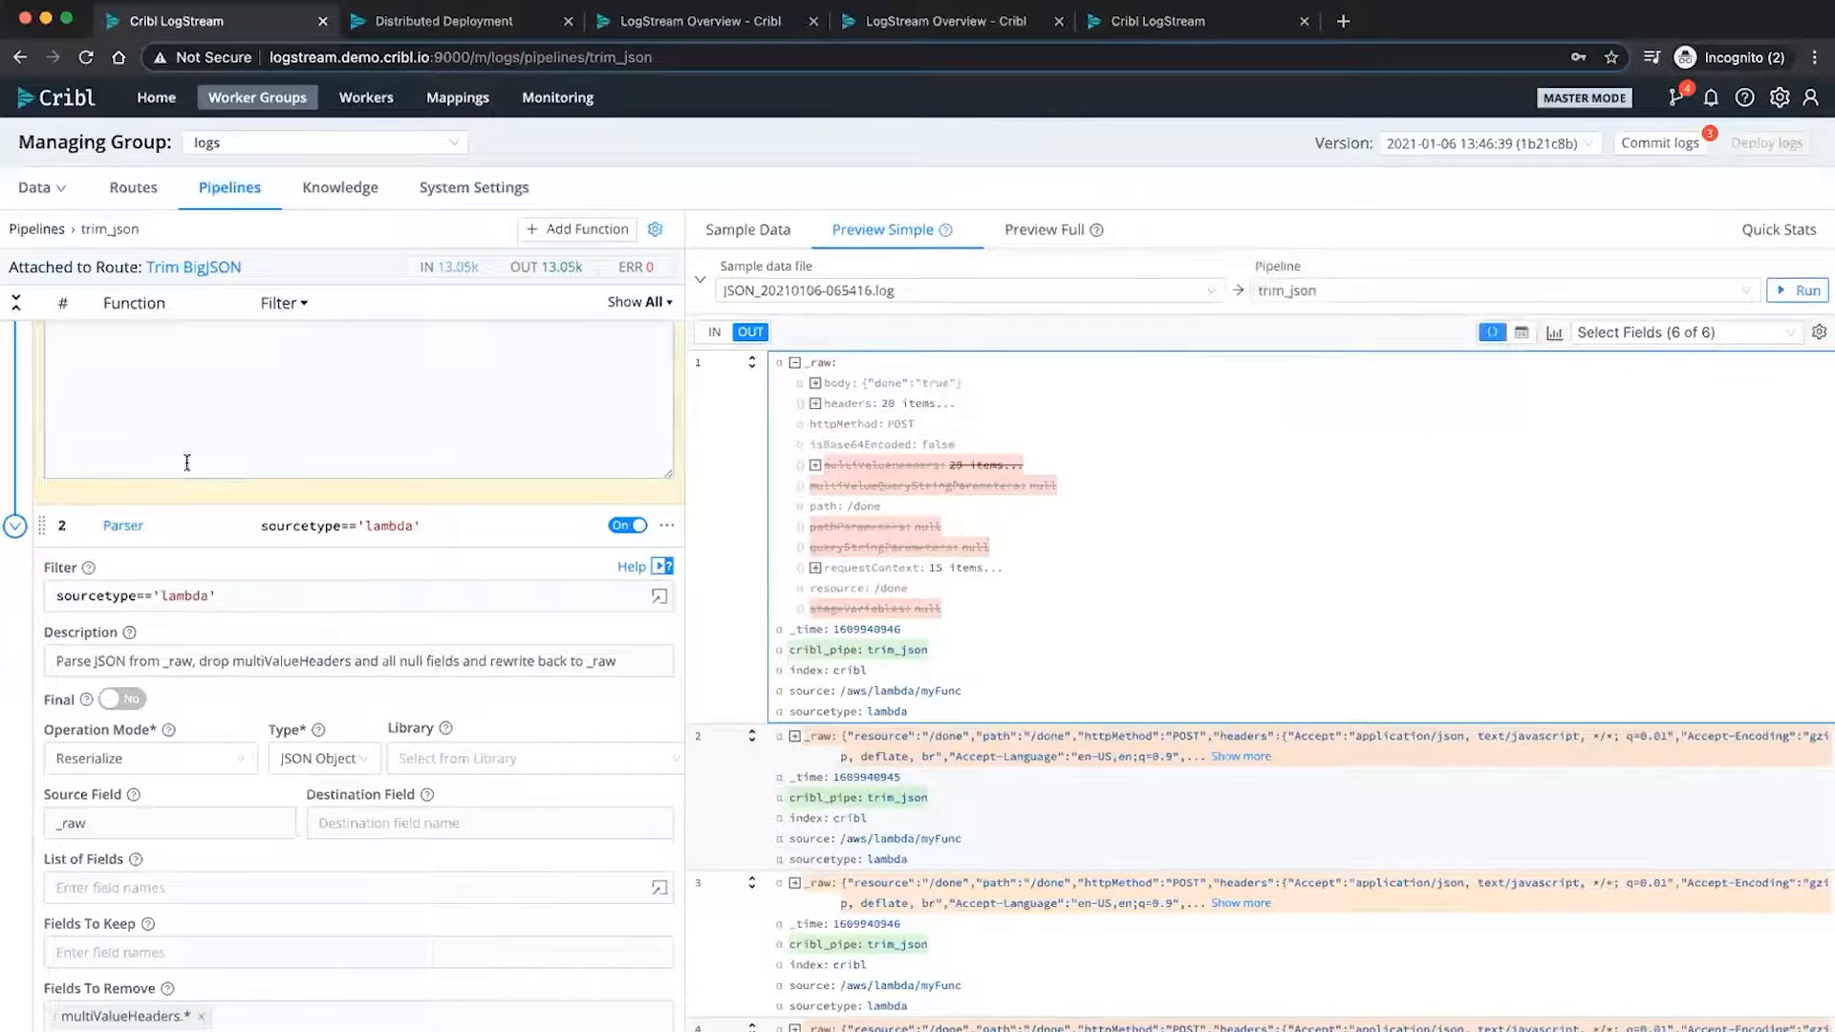
- Collapse the trim_json functions and open the firewall_geoip_enrich pipeline from the Palo Alto Firewall Traffic route
left_click(14, 525)
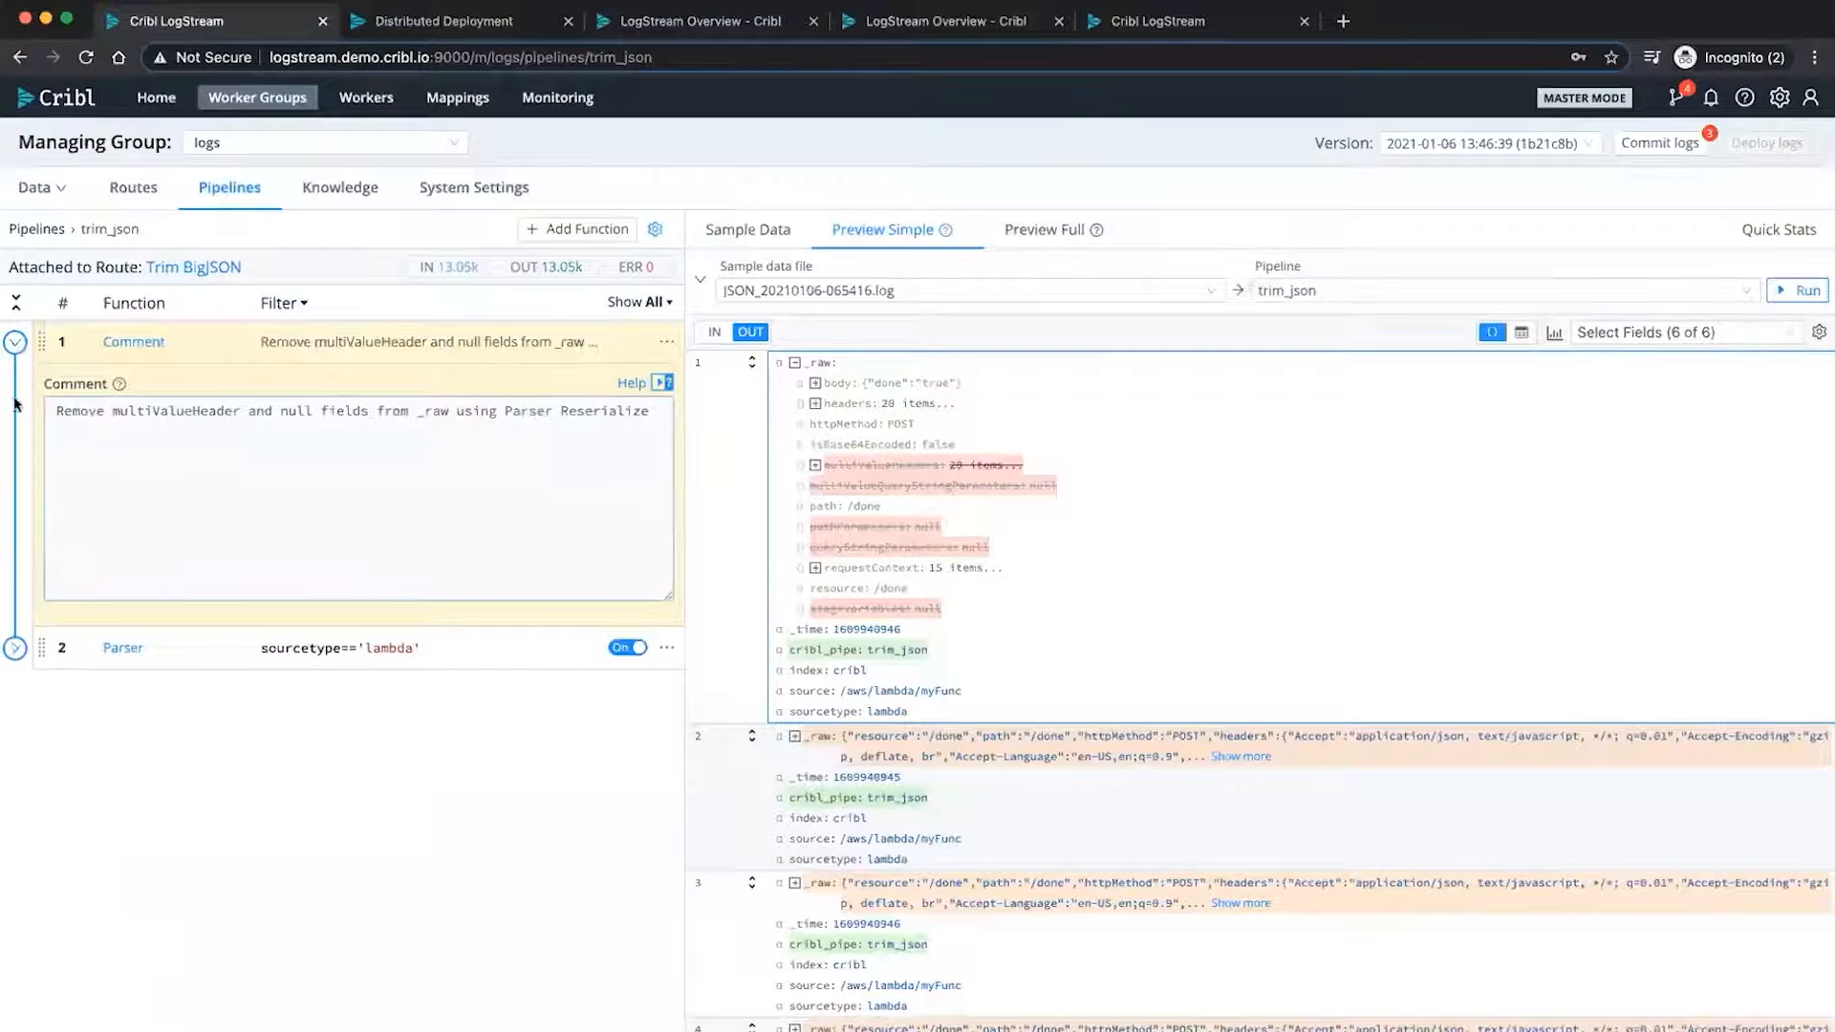
left_click(15, 343)
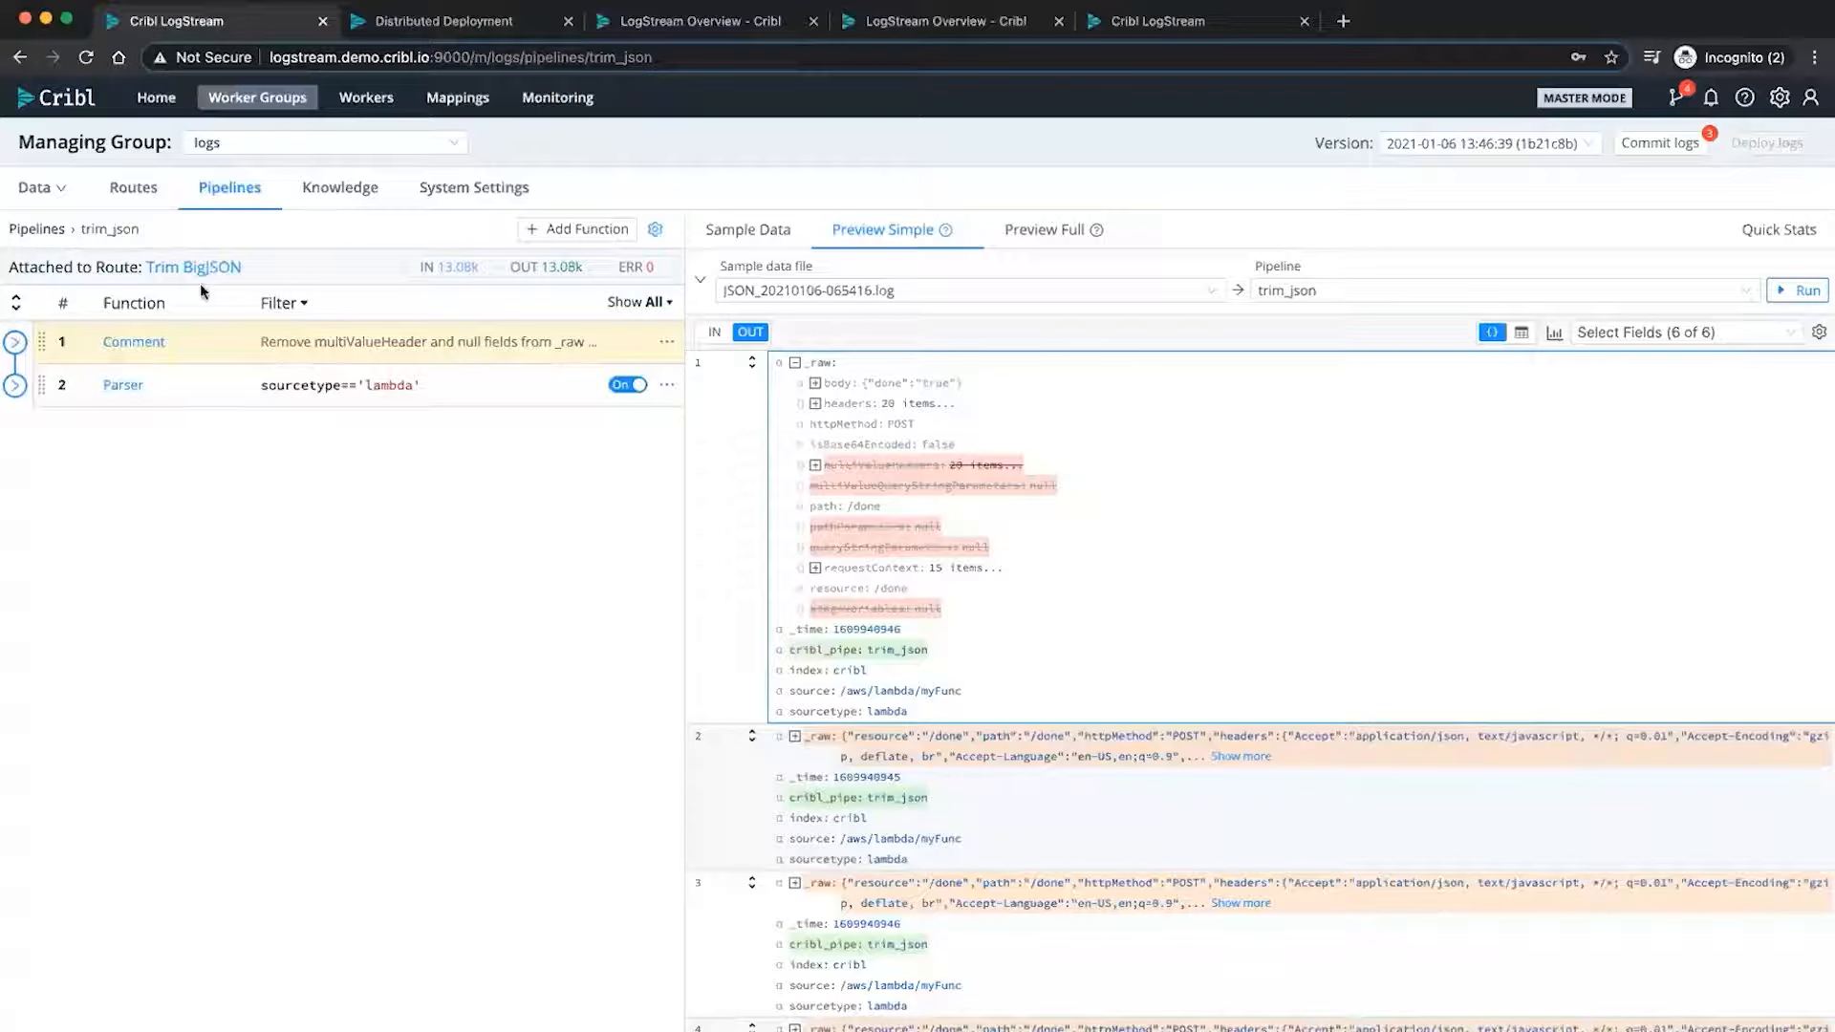
left_click(132, 188)
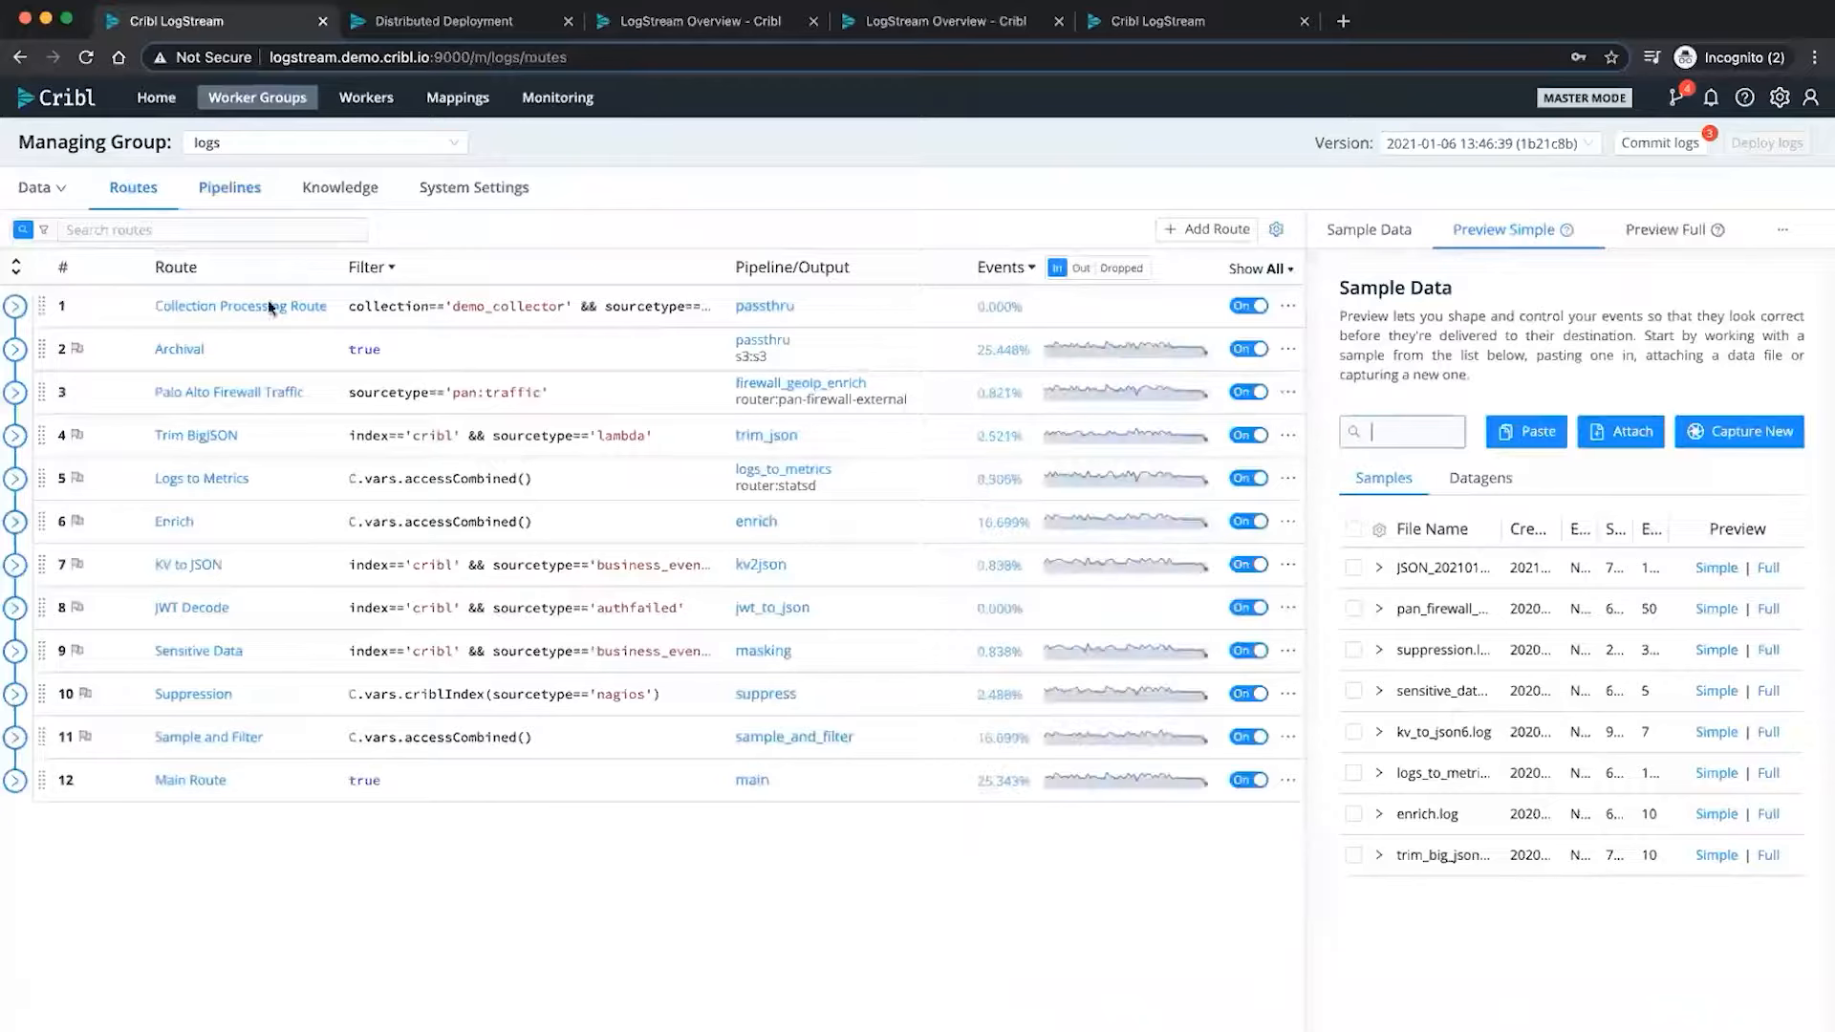
left_click(814, 384)
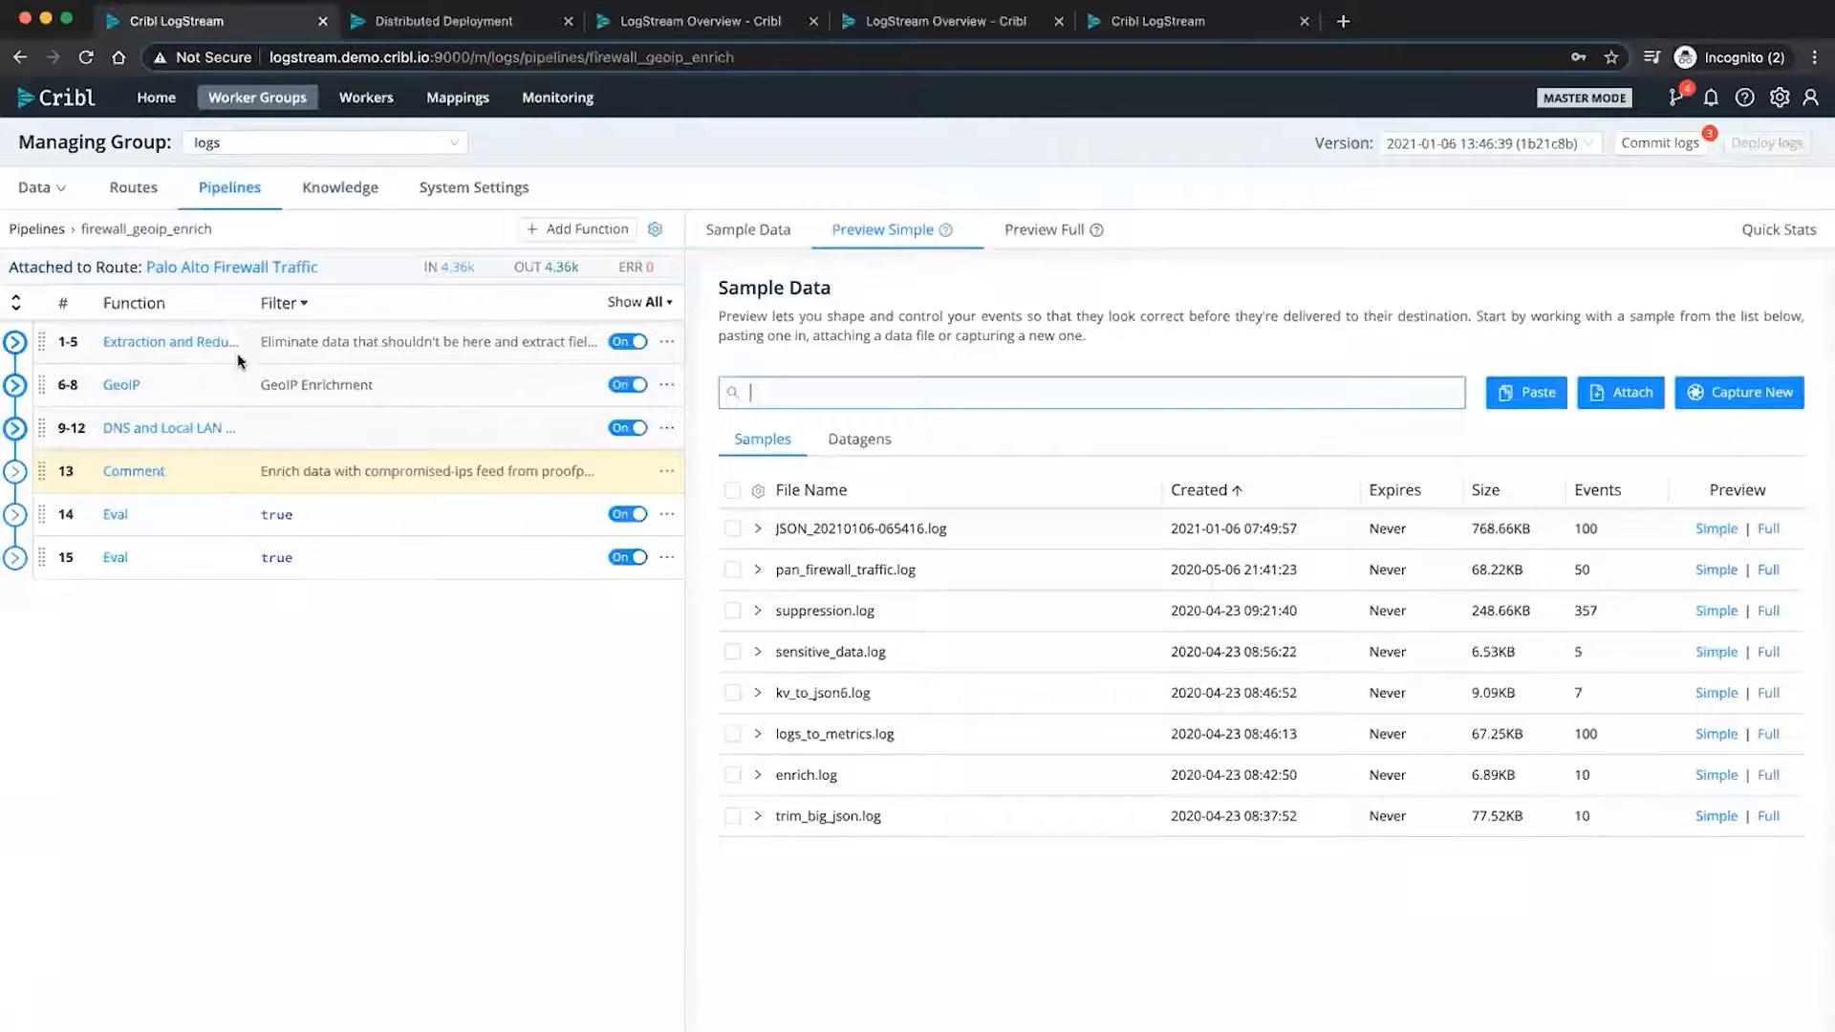
- Browse the Standard functions that can be added to the pipeline, and close the list without adding any
left_click(610, 229)
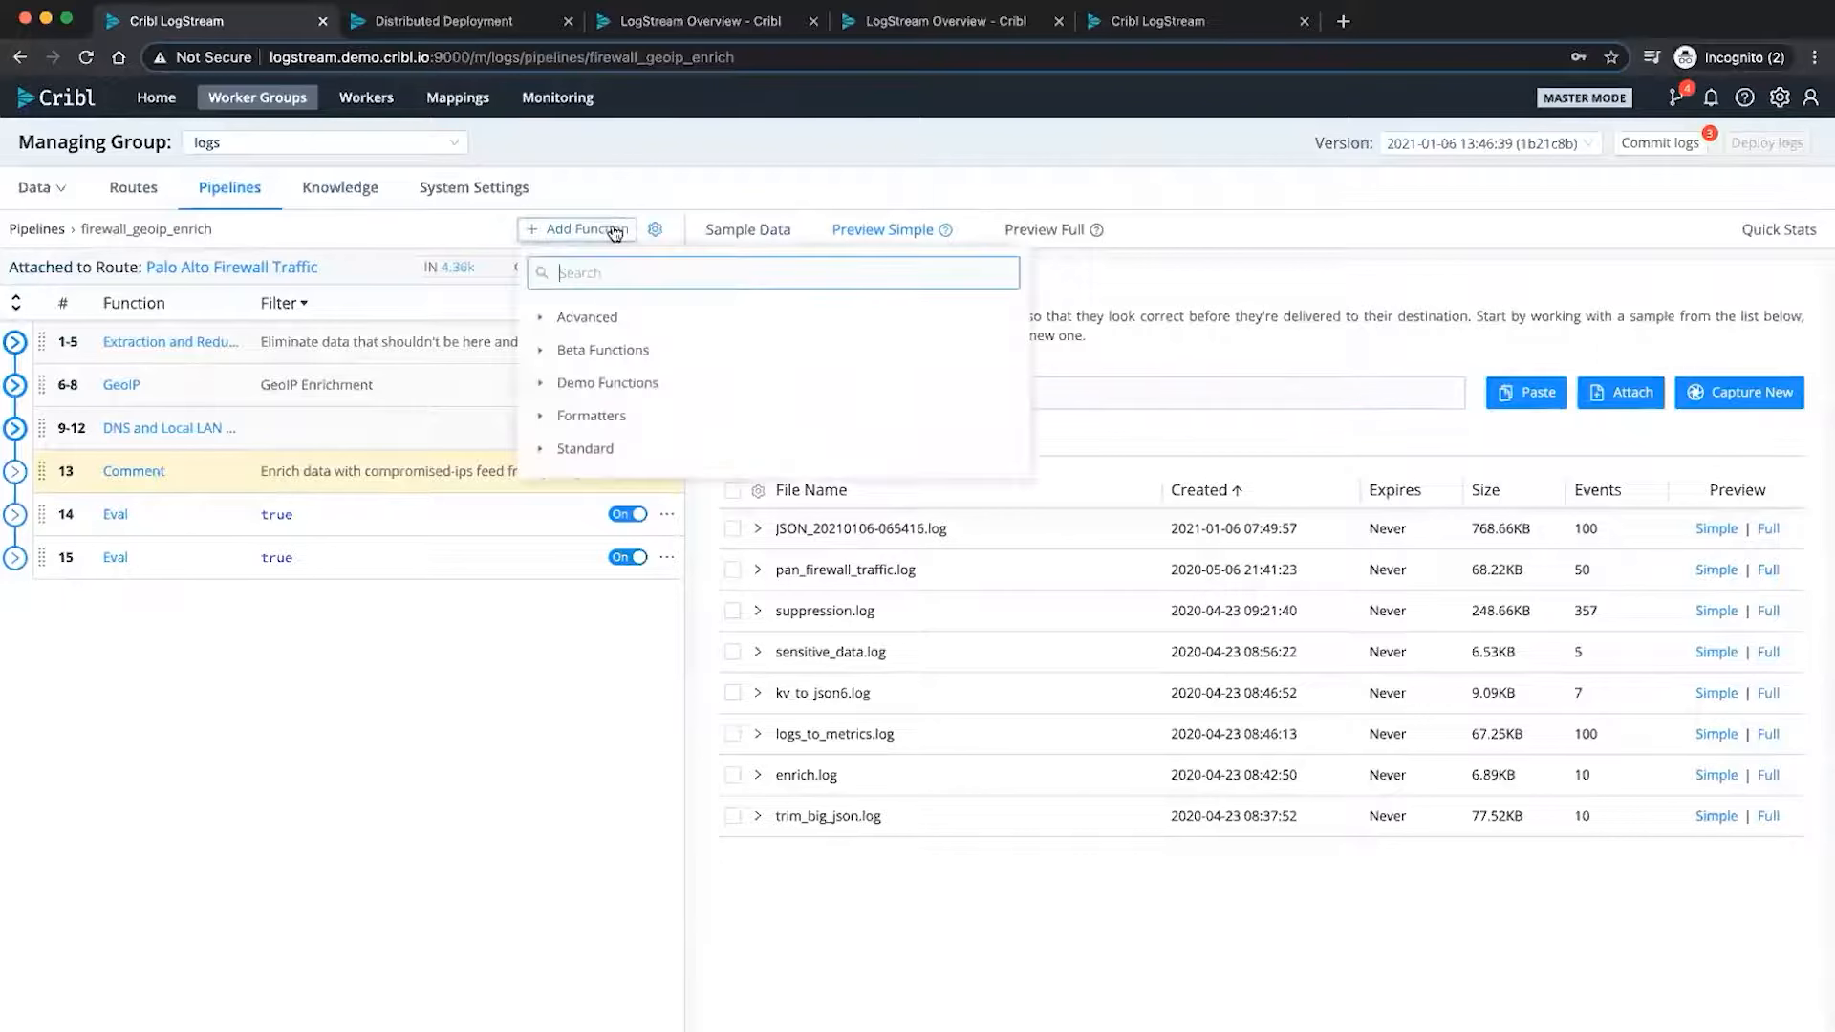
left_click(578, 449)
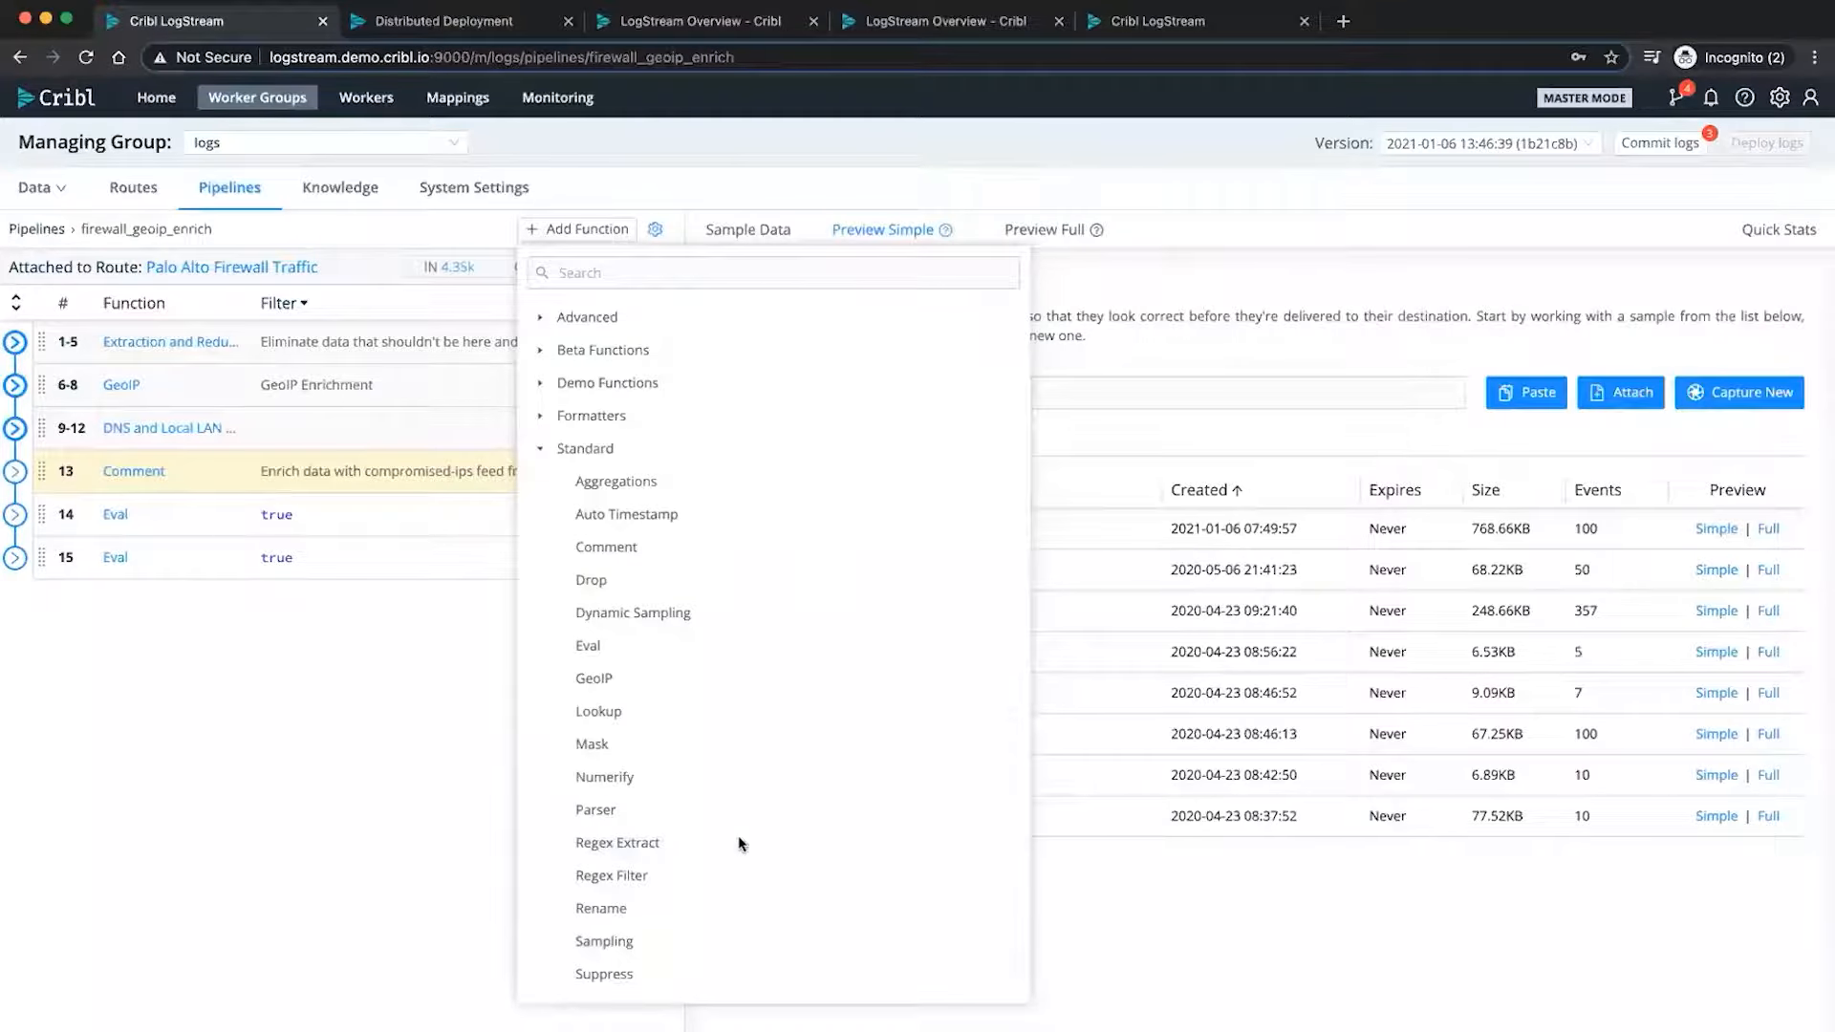
left_click(285, 648)
- Expand the Extraction and Reduction group's Parser function and examine its filter, operation mode, delimiter settings and list of fields
left_click(15, 342)
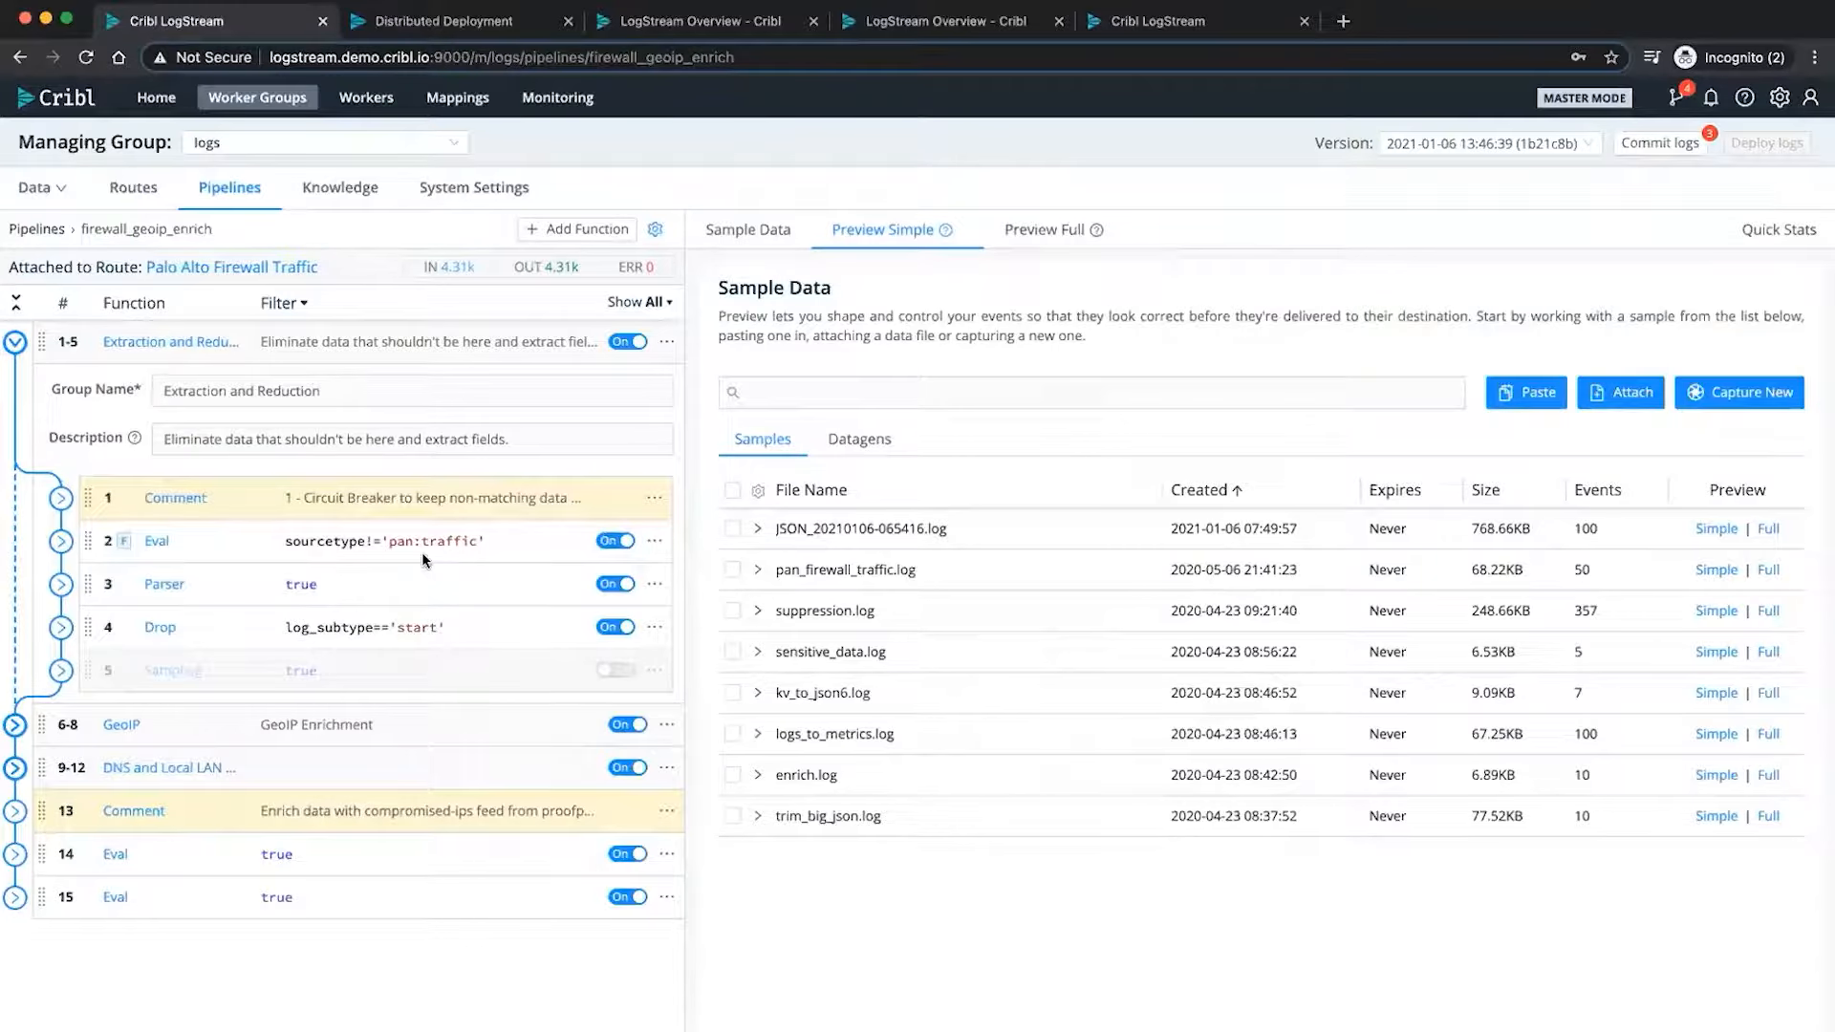
left_click(61, 586)
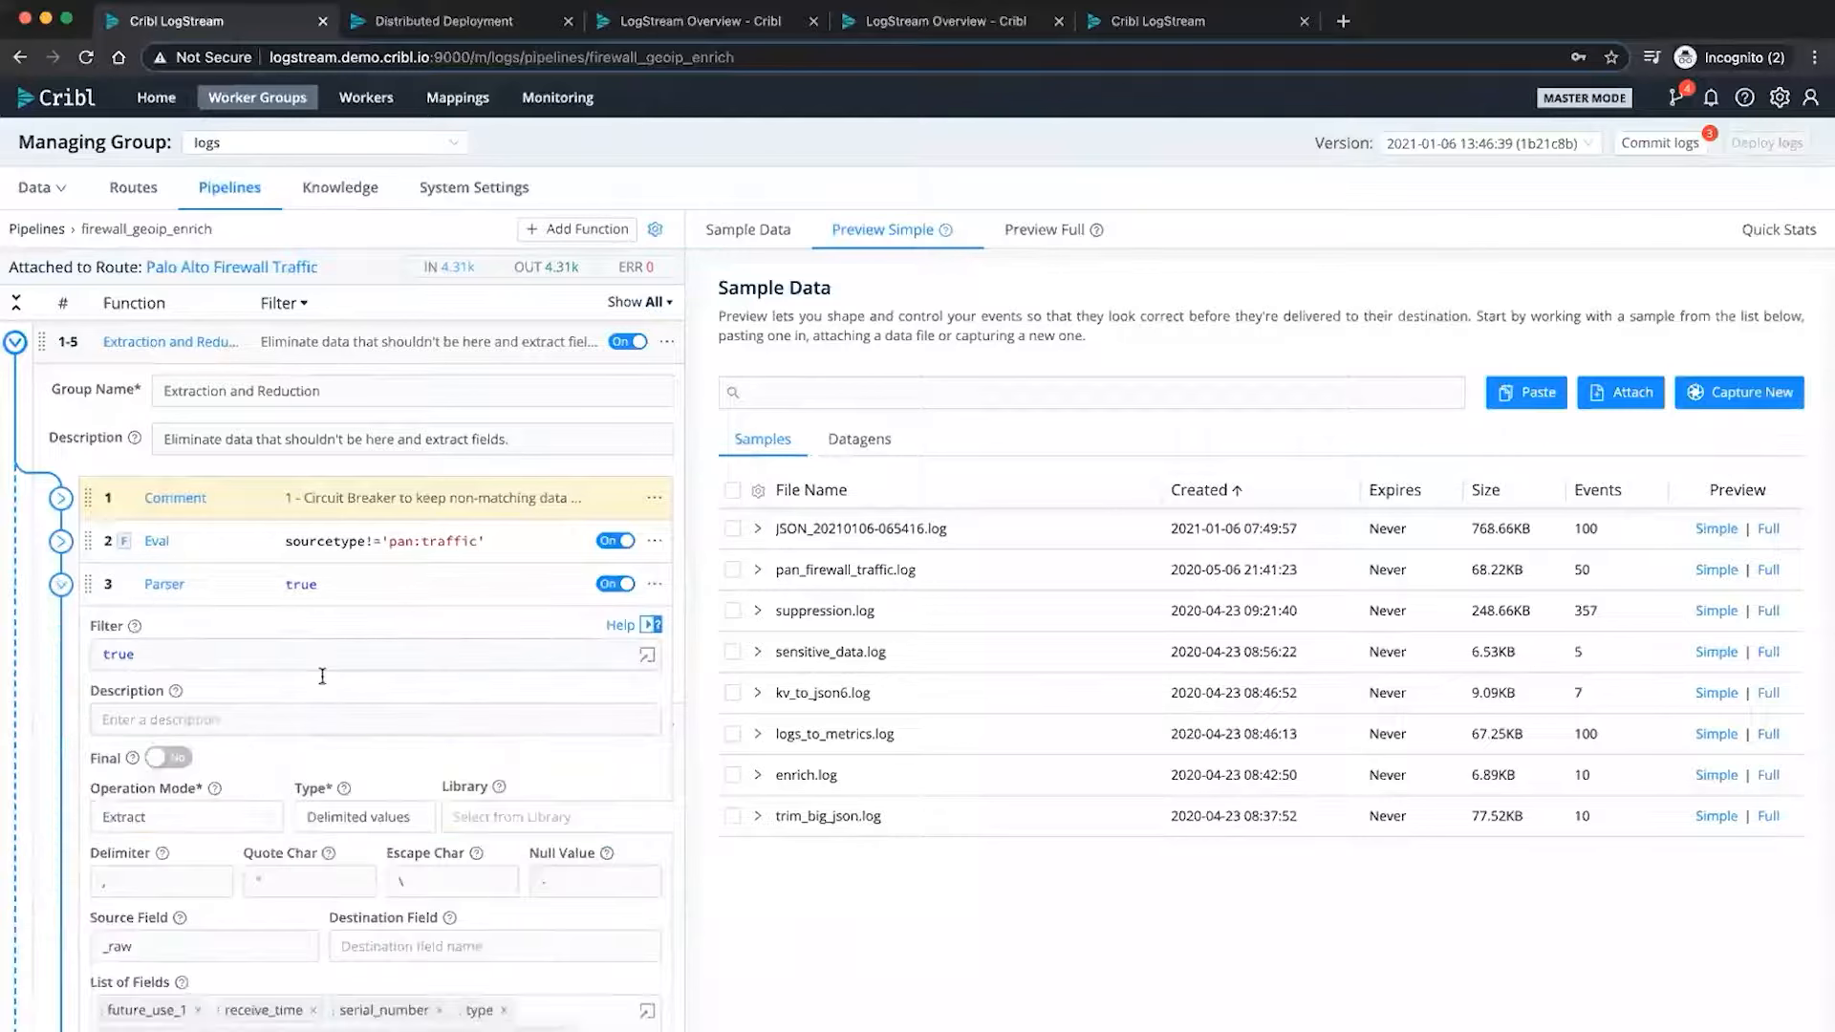
scroll(322, 676, "down", 3)
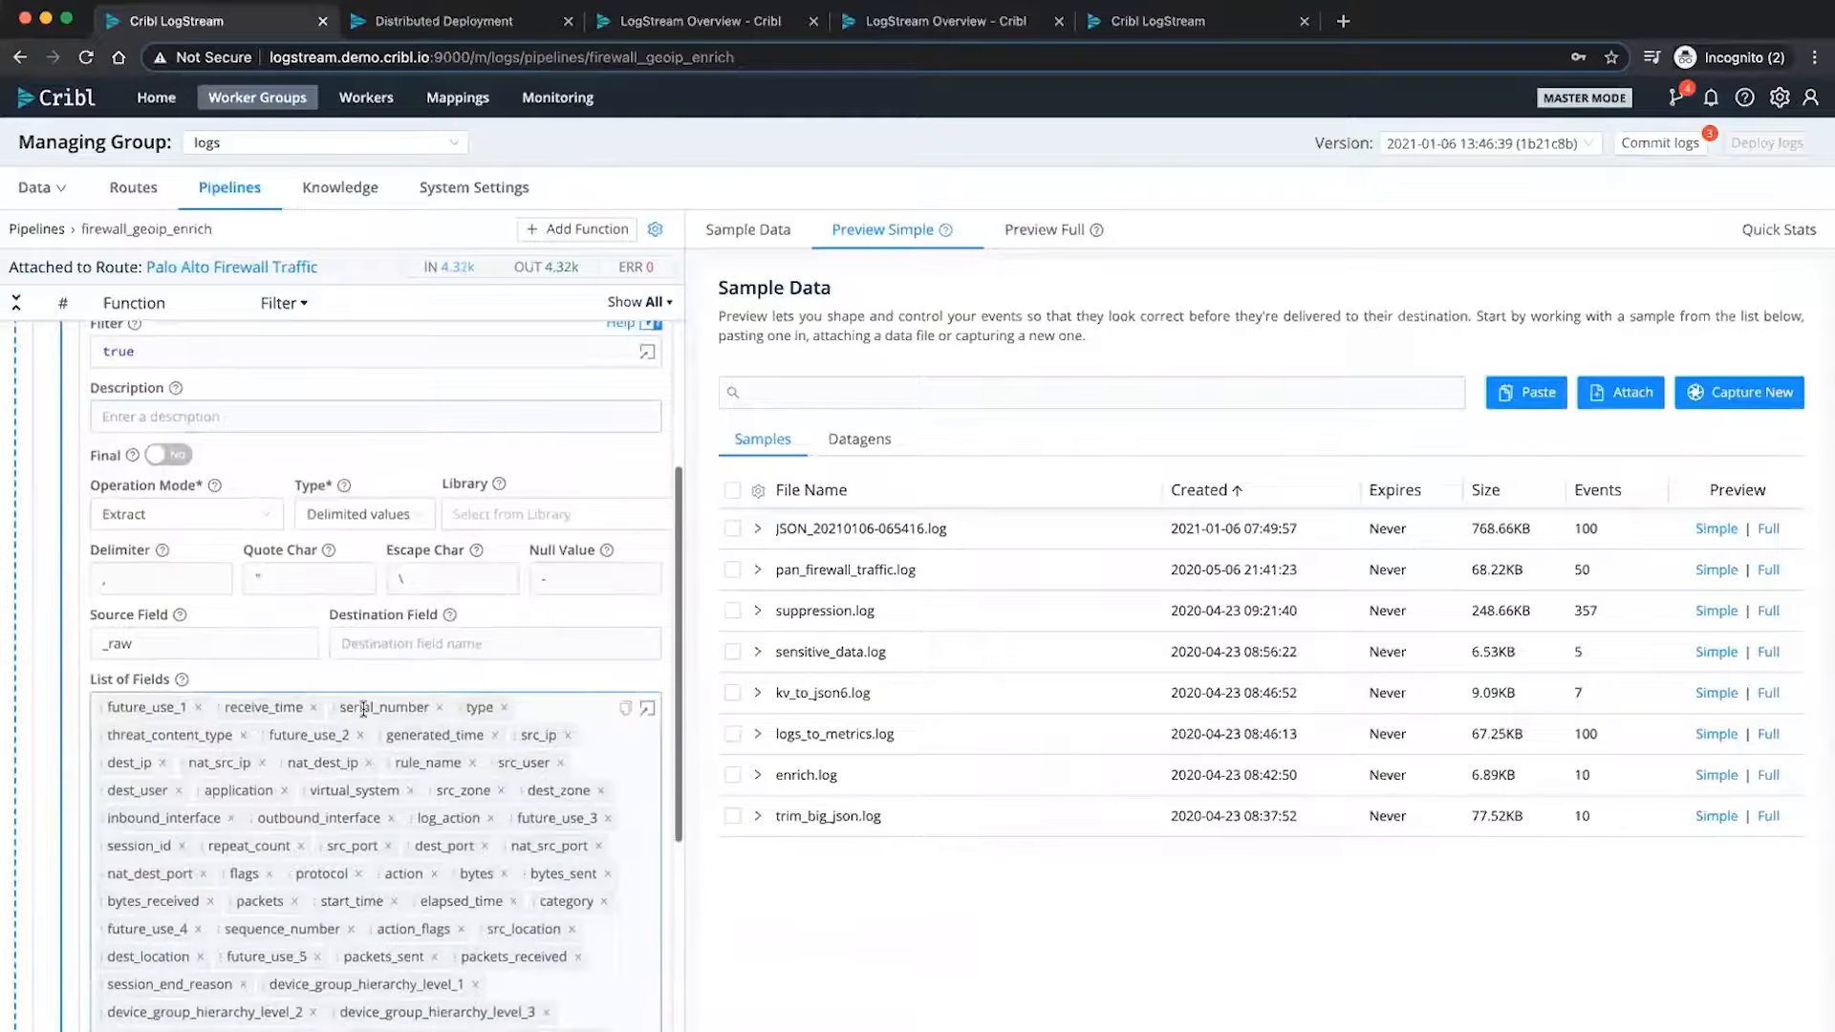
left_click(113, 352)
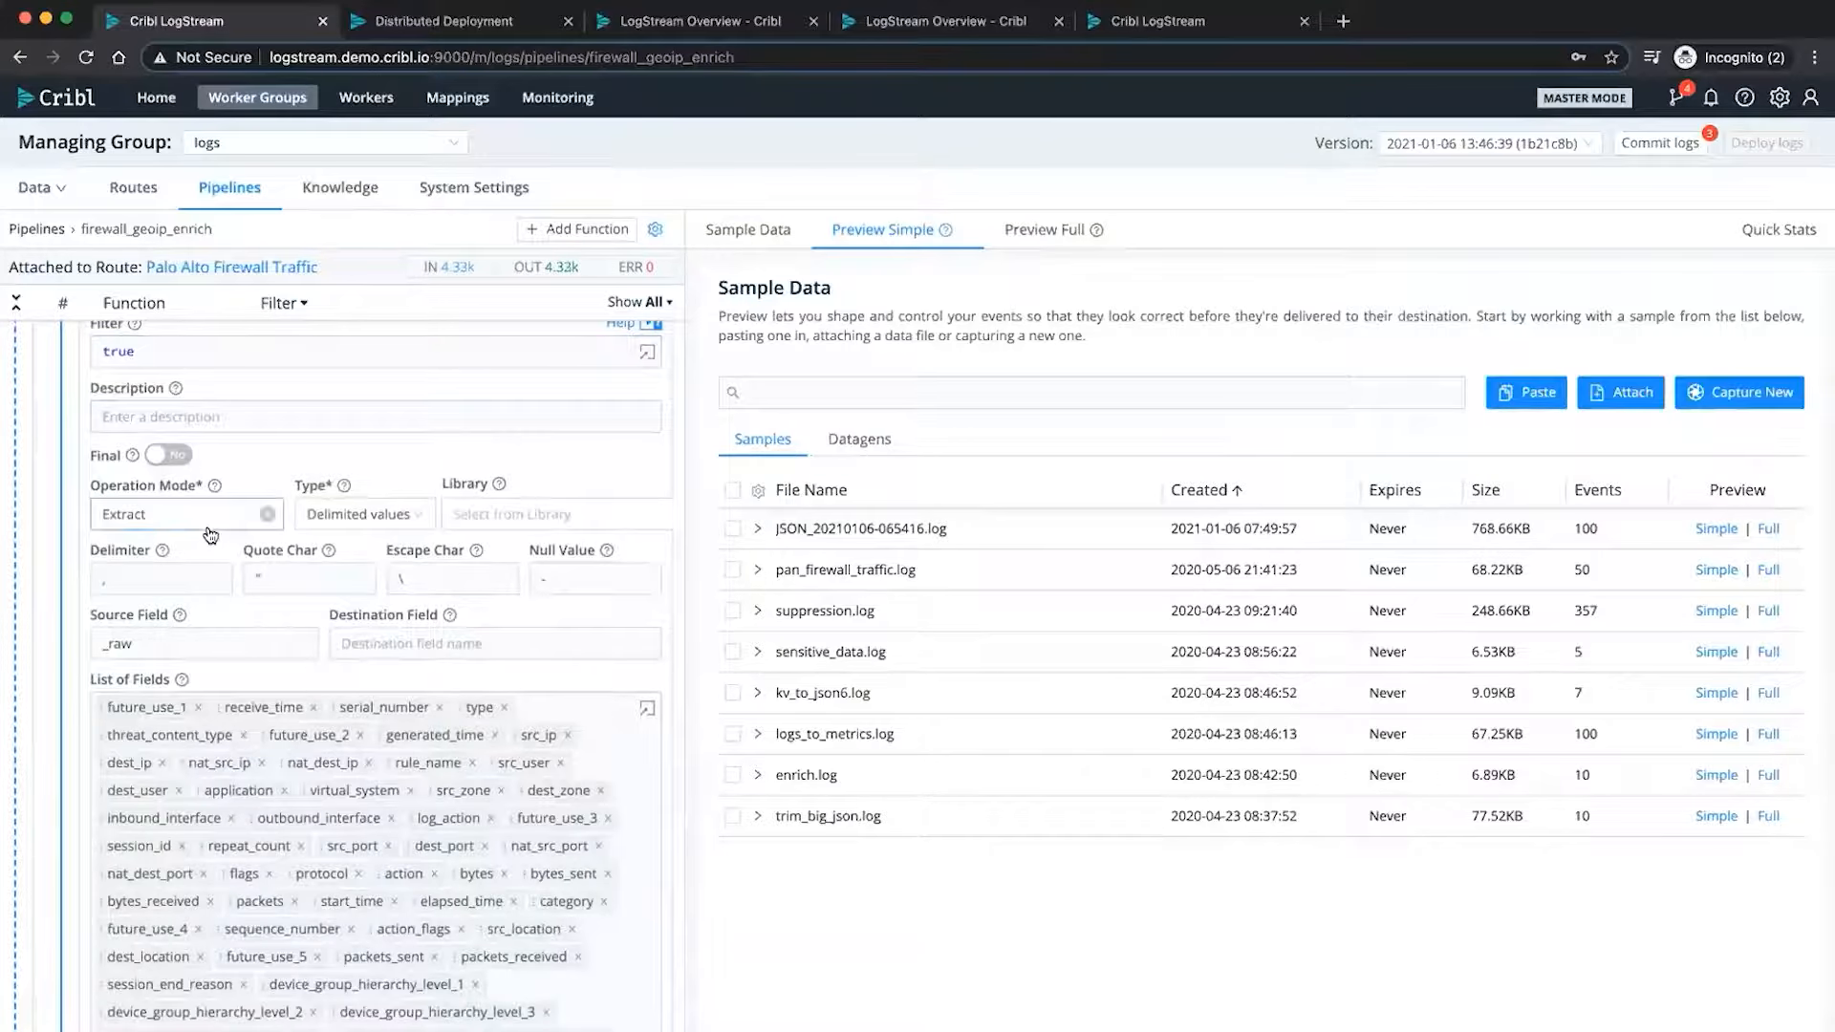
scroll(362, 820, "down", 2)
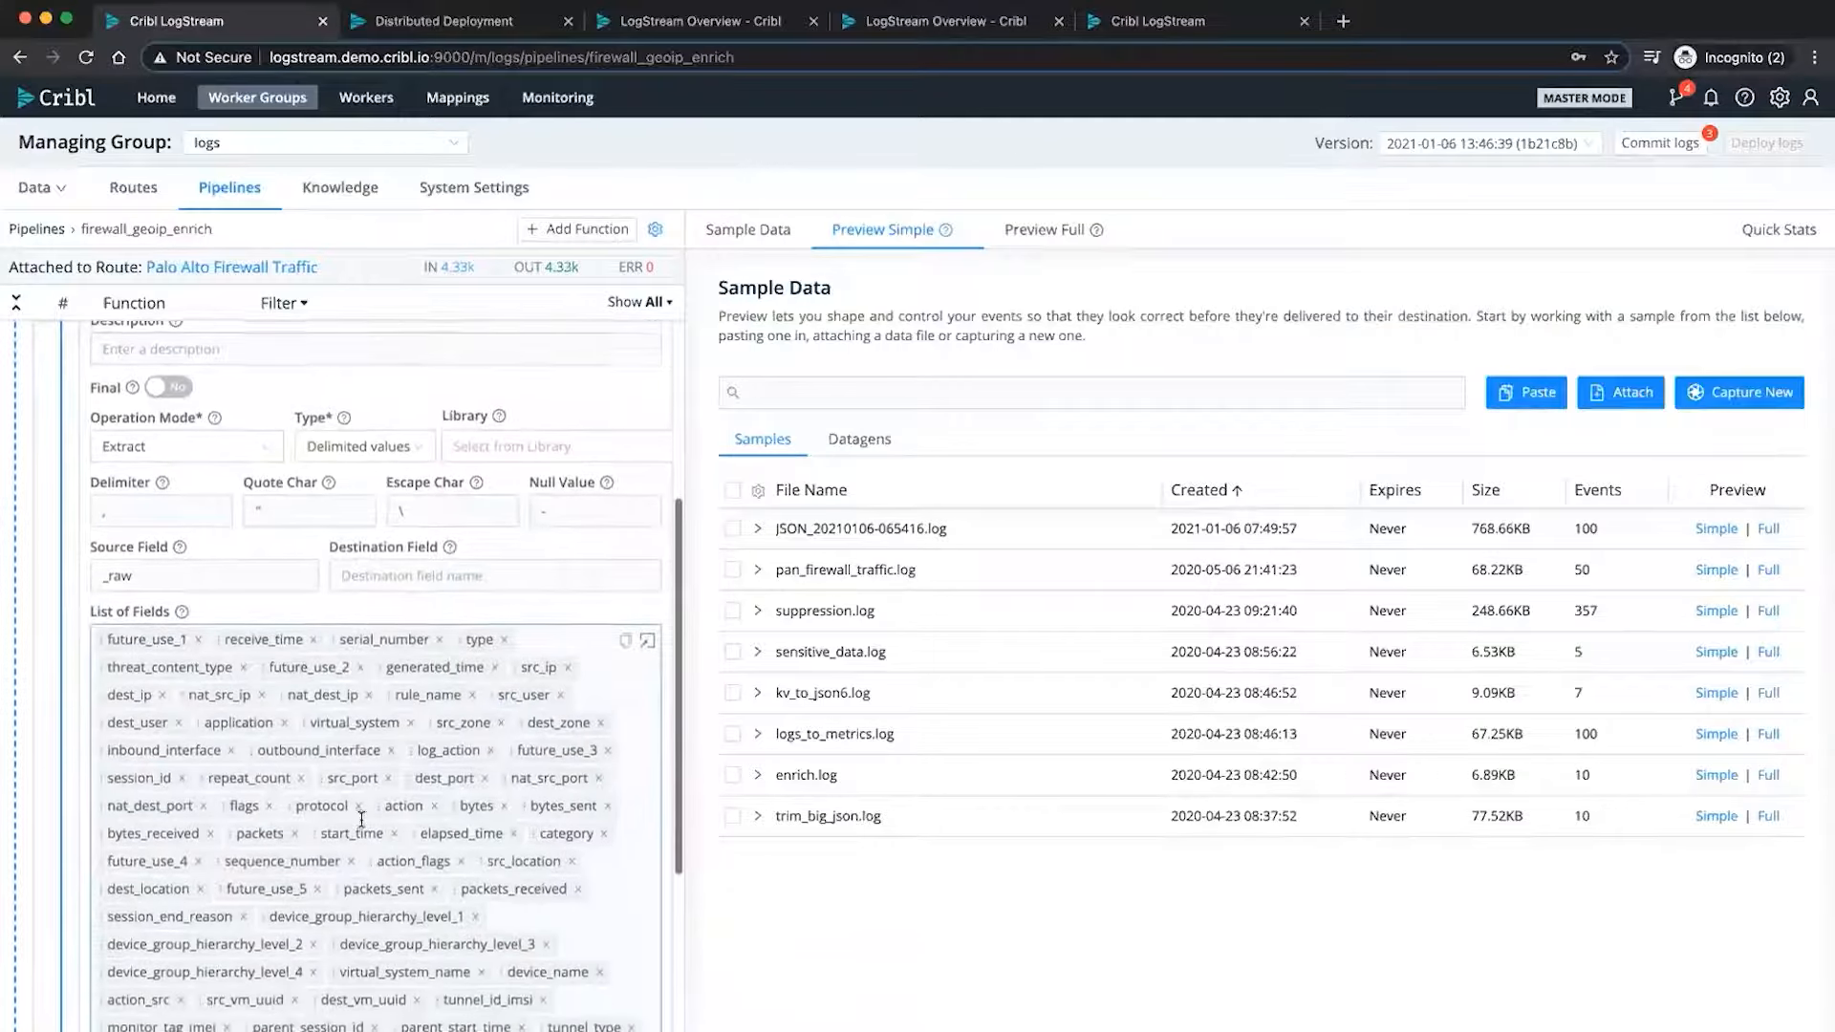
scroll(361, 819, "down", 1)
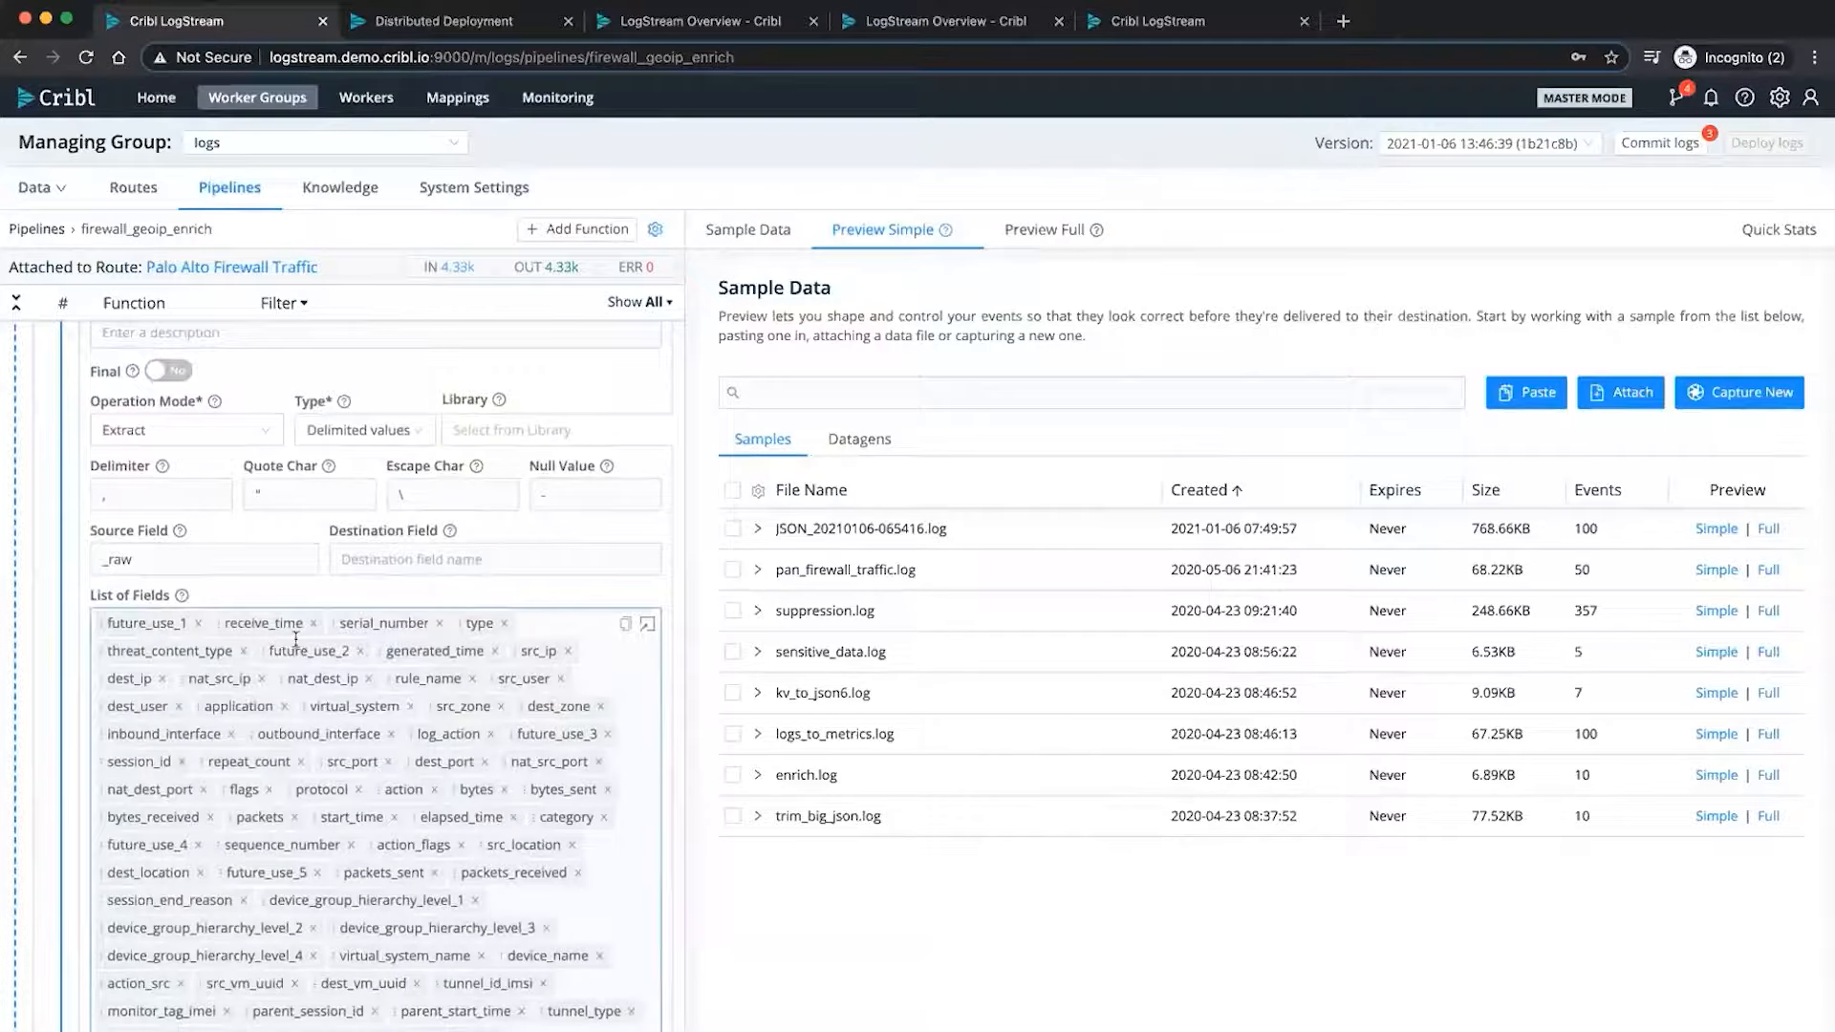
- Open pan_firewall_traffic.log in the simple preview, show the first event's full _raw, and compare it with the pipeline output
left_click(1713, 572)
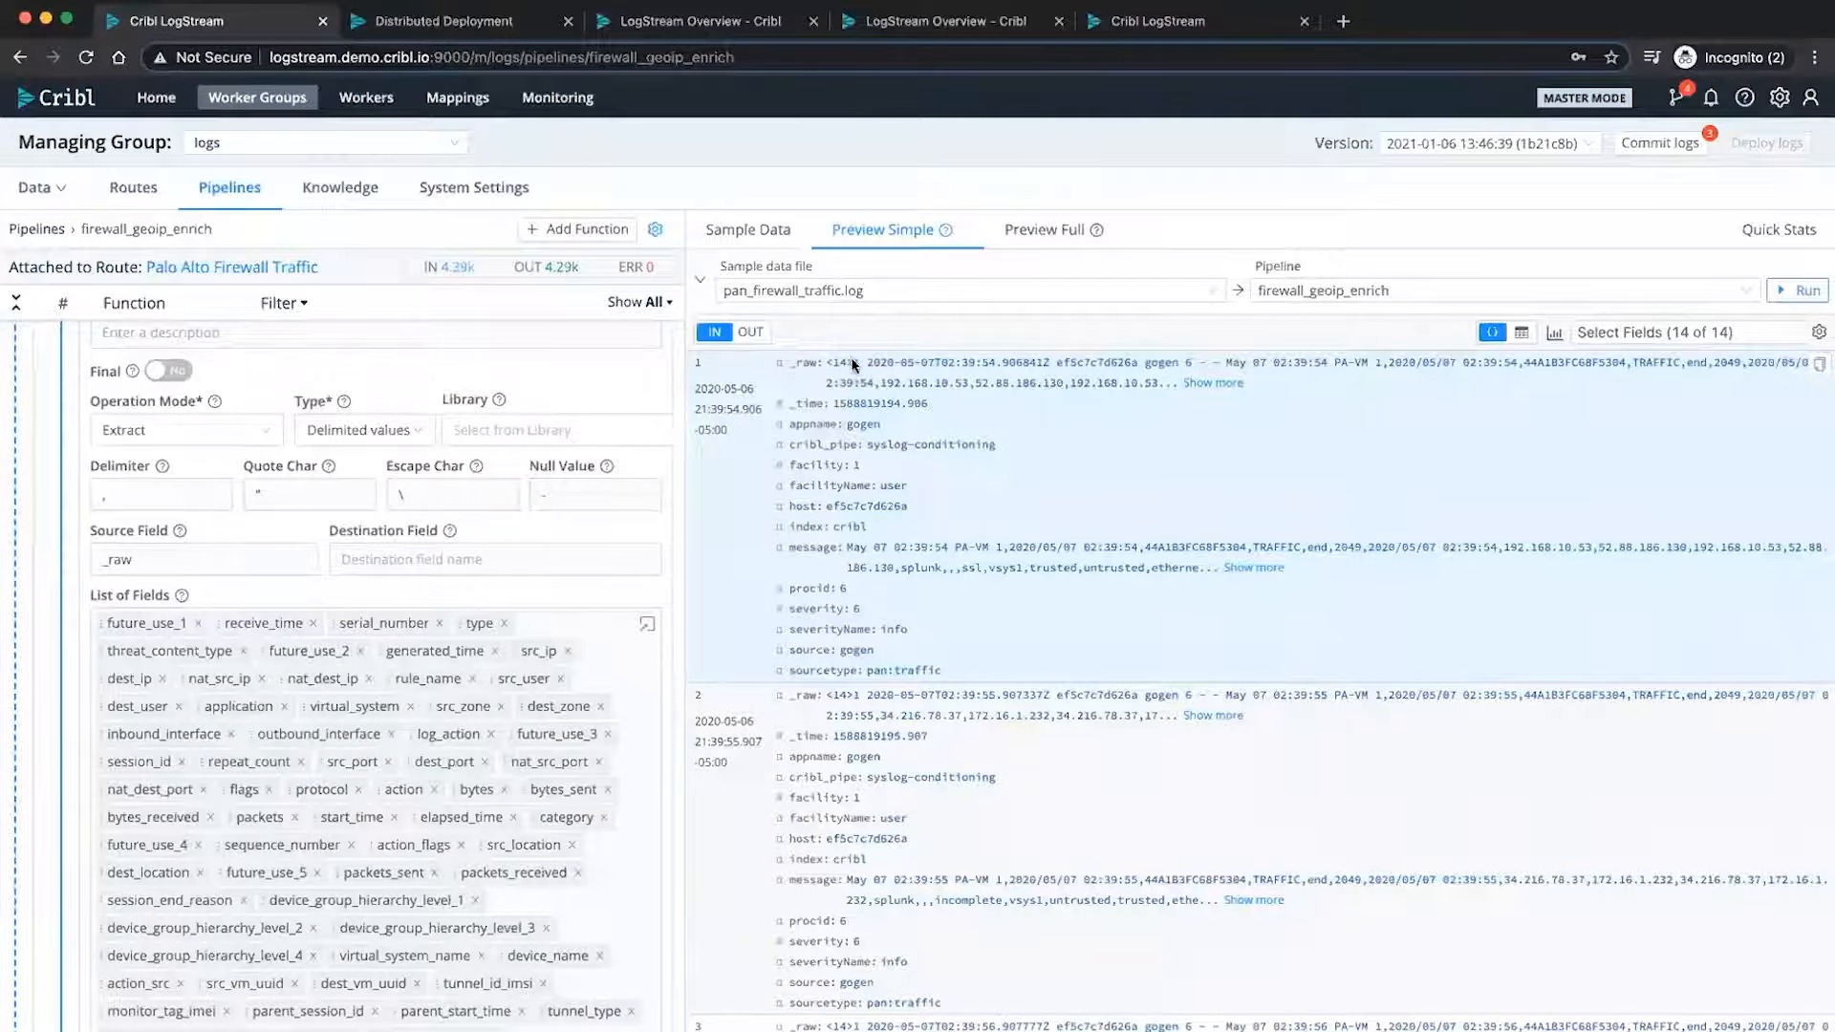
left_click(1212, 384)
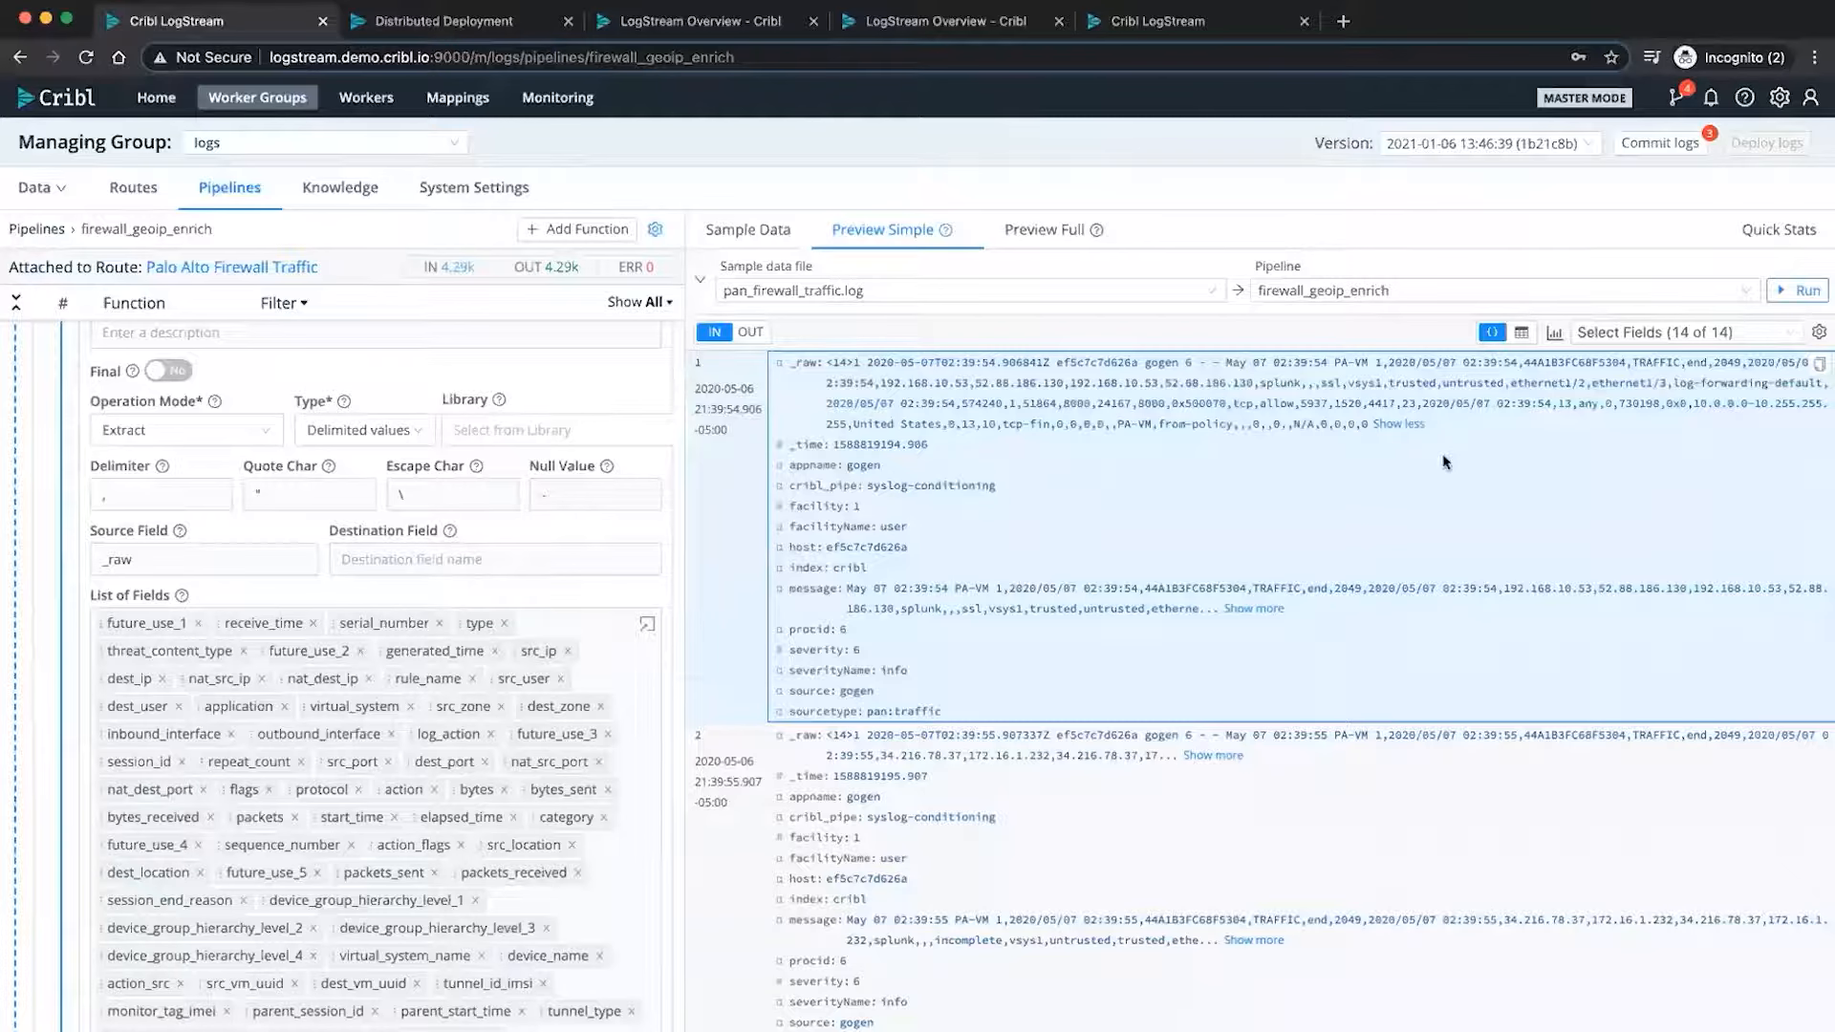
left_click(750, 334)
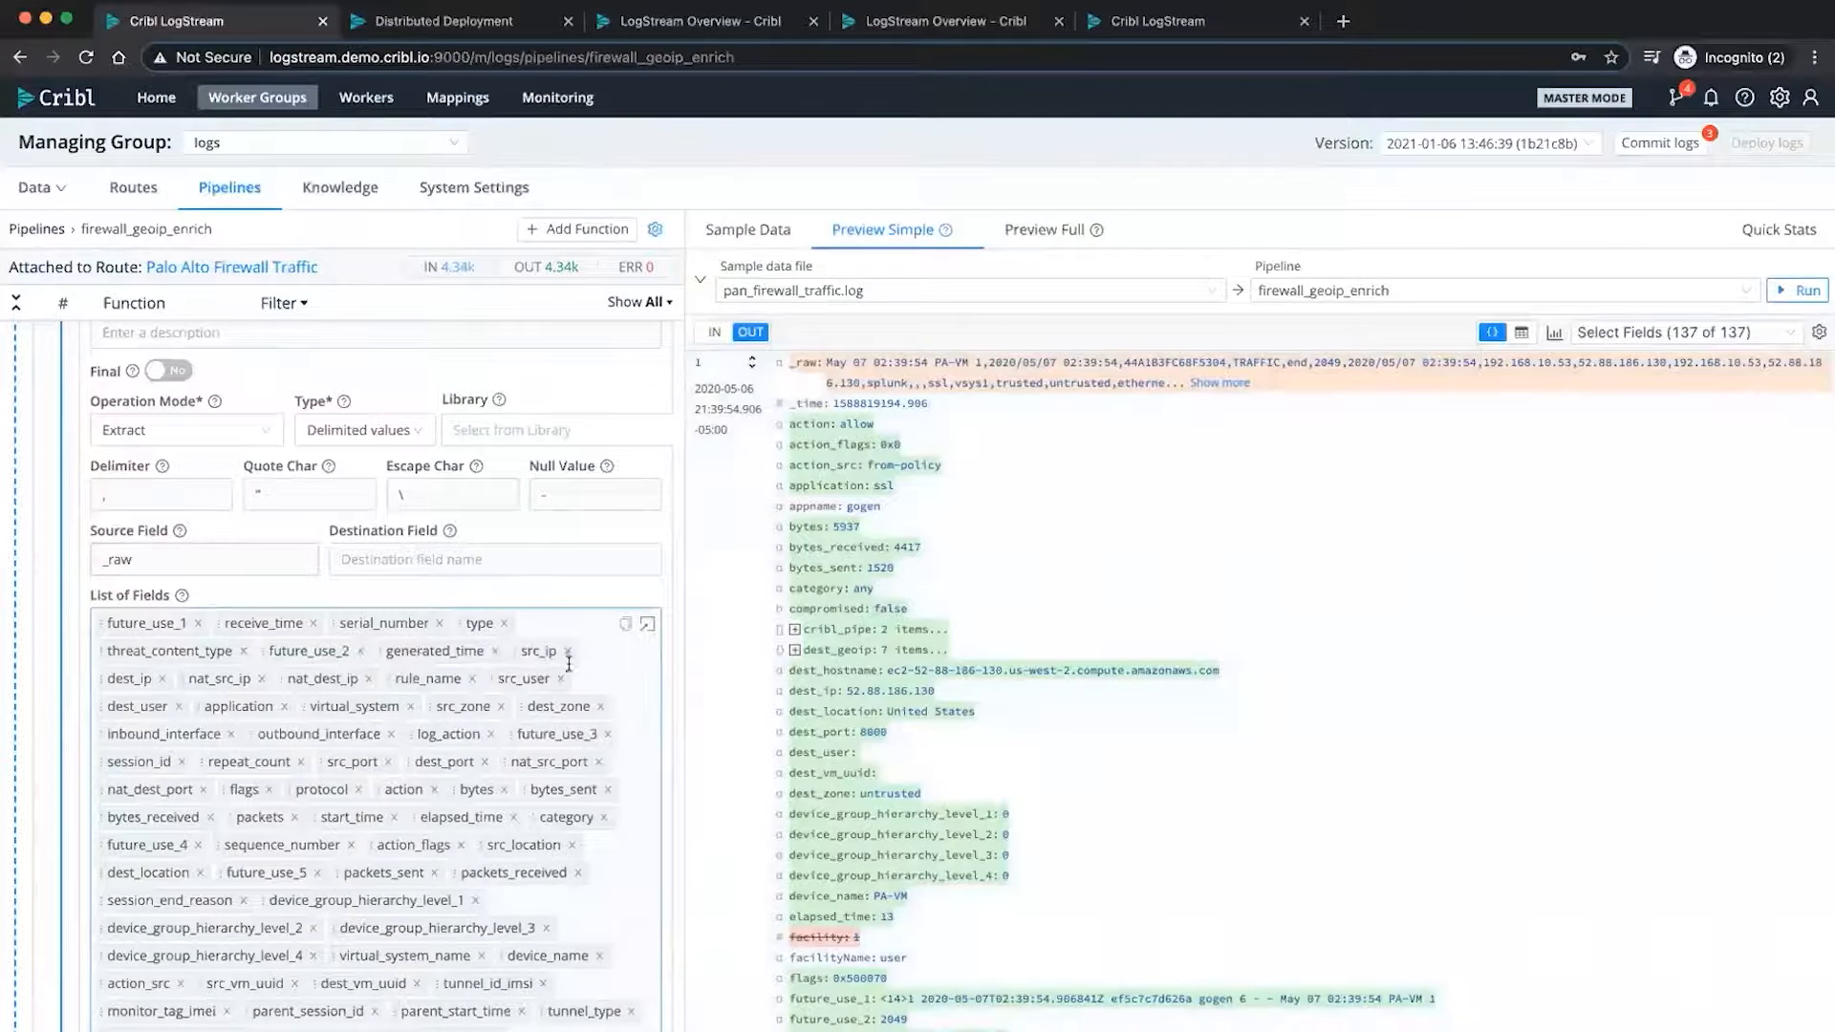
- Review the Parser's remaining settings, including fields to keep and fields to remove, against the fields extracted in the first output event
scroll(287, 528, "up", 1)
scroll(287, 529, "up", 5)
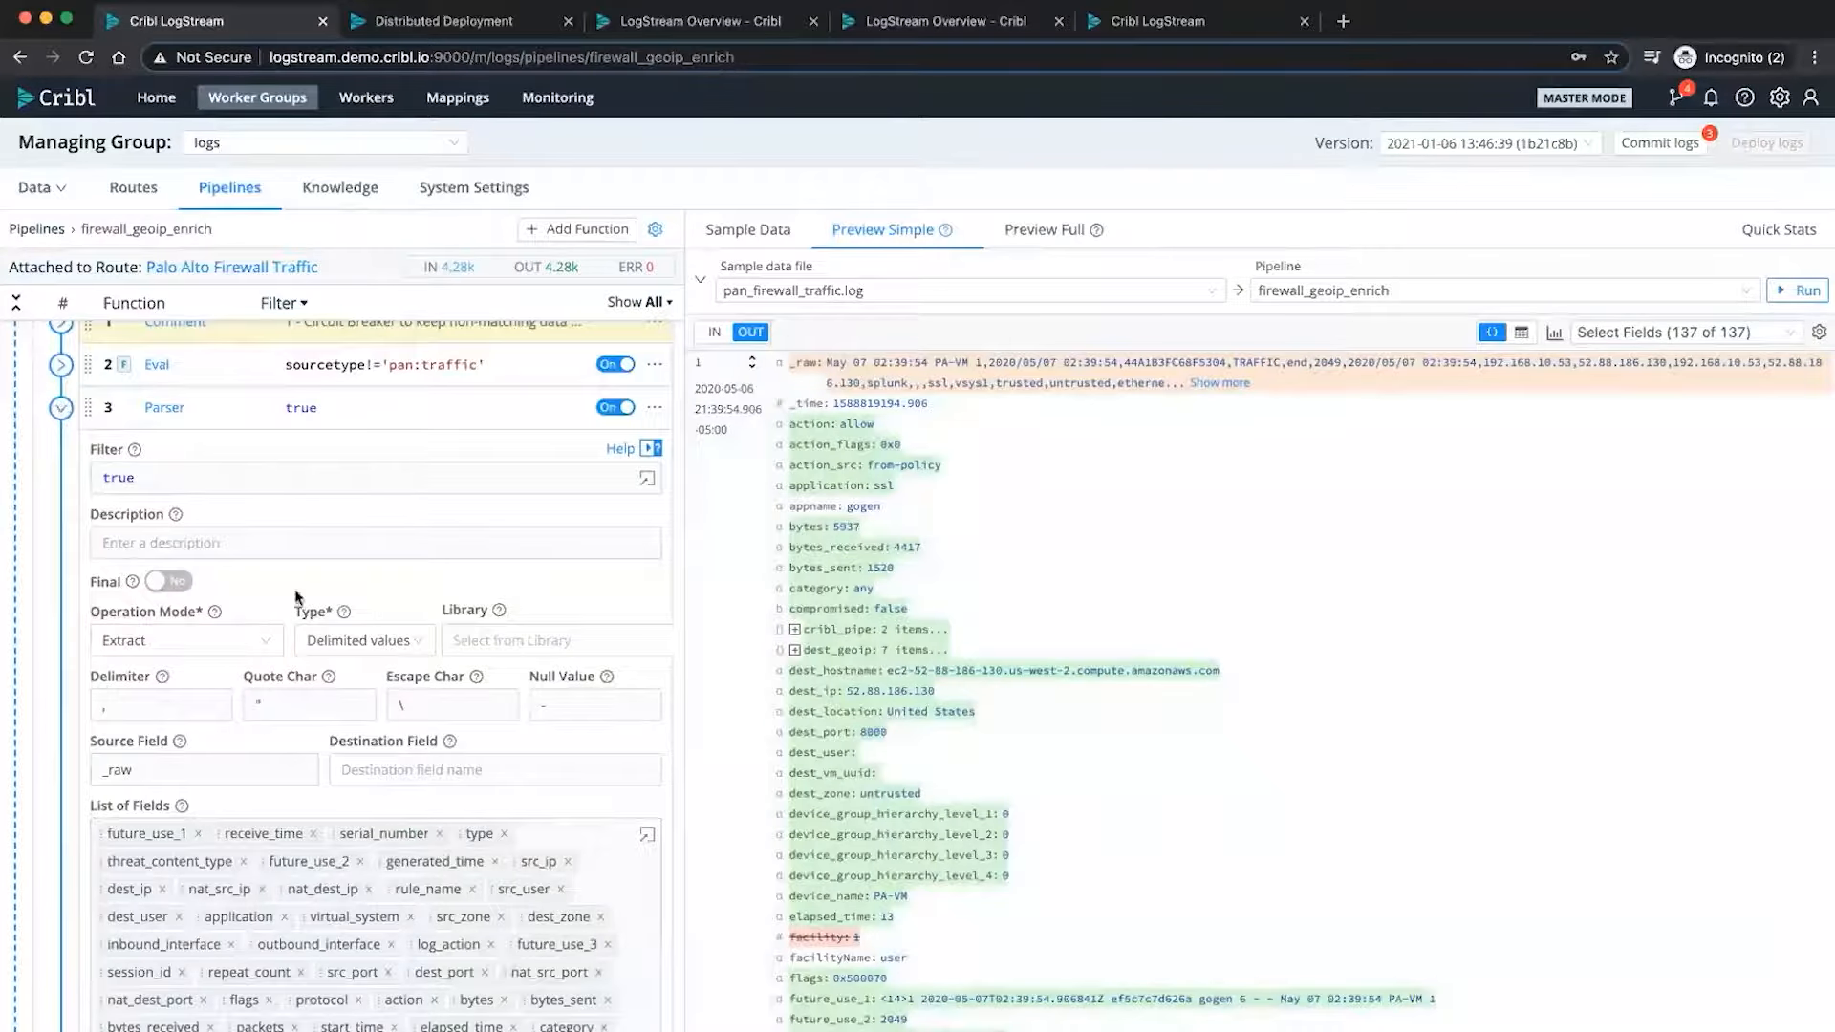
scroll(295, 597, "down", 3)
scroll(295, 597, "down", 6)
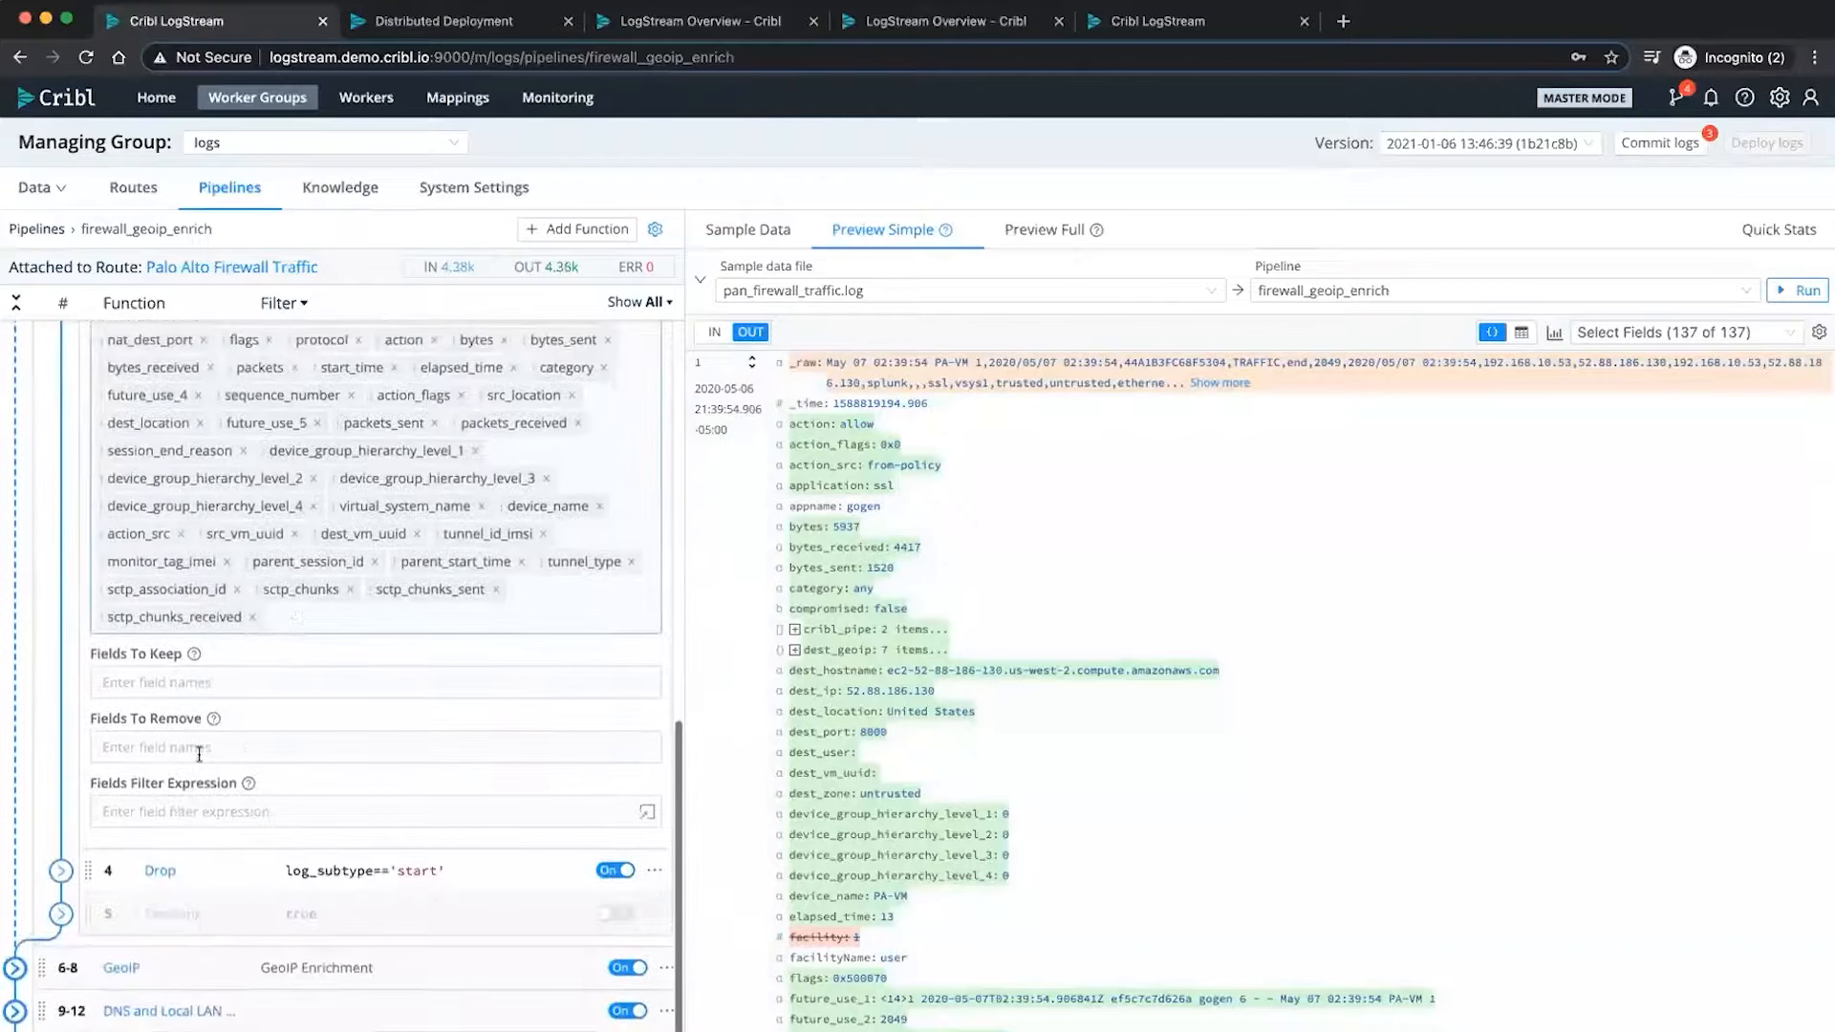
left_click(193, 684)
left_click(228, 754)
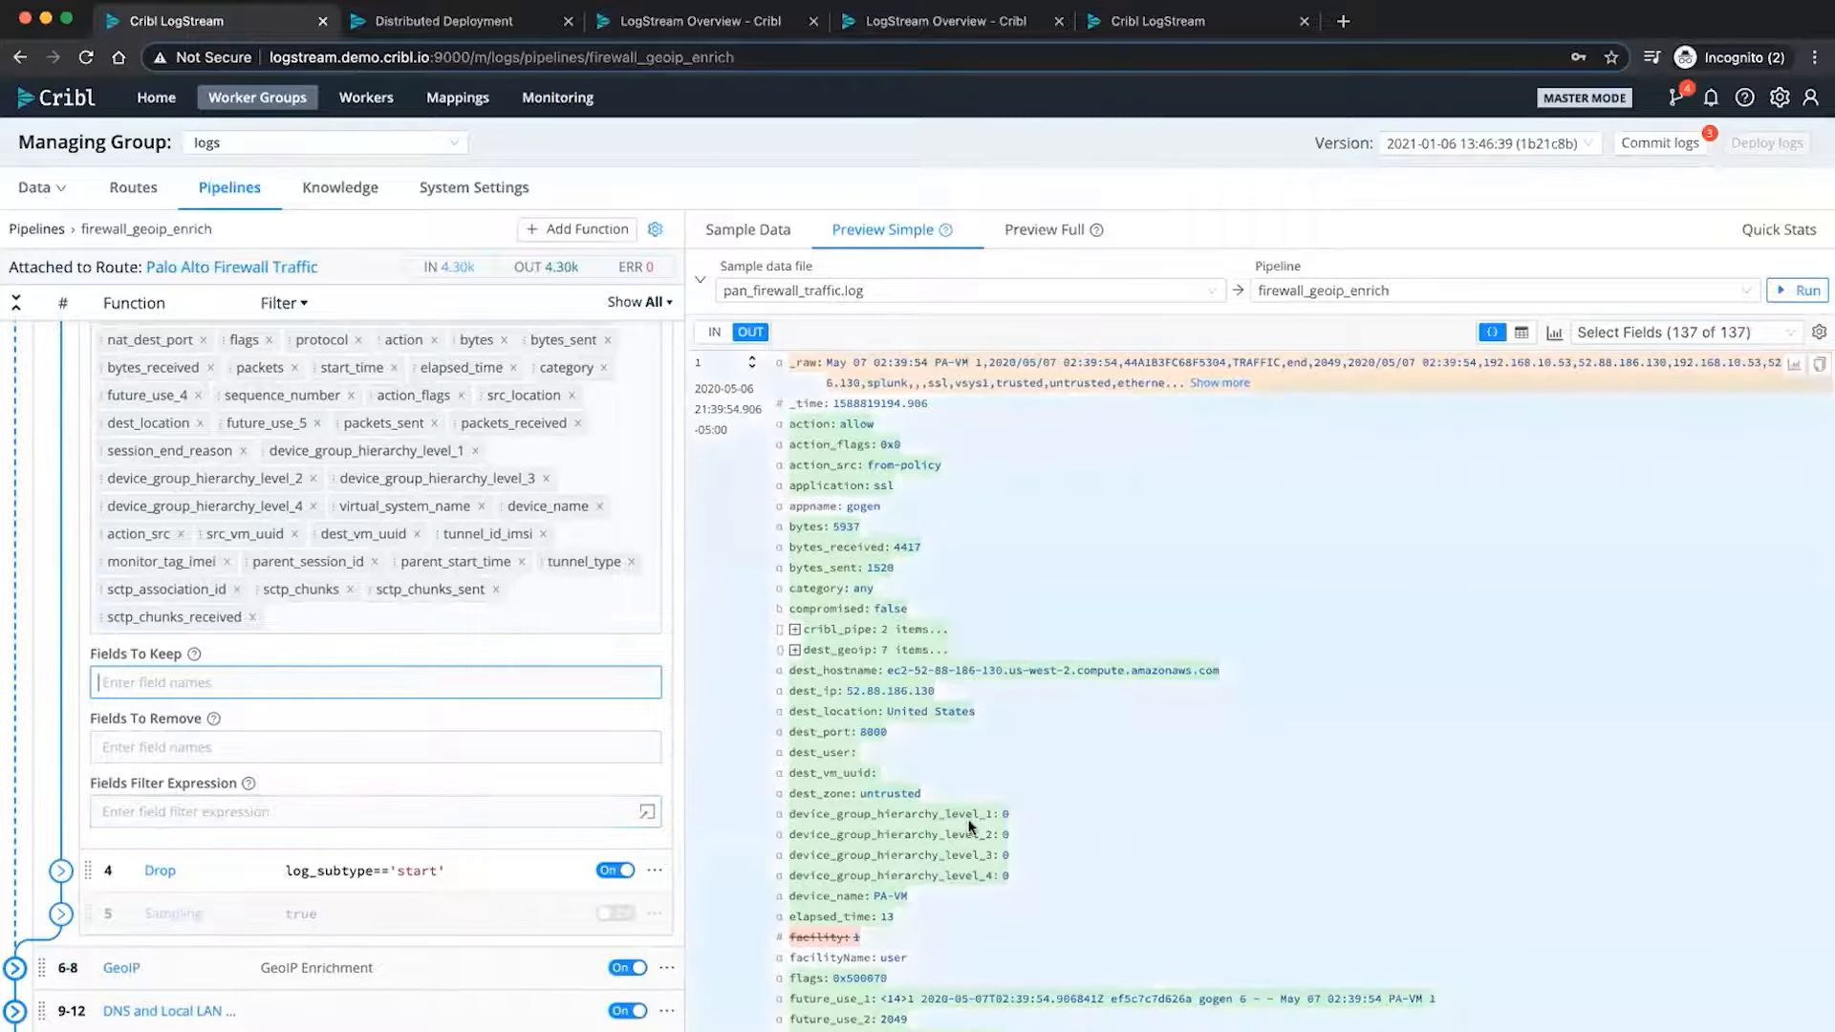
scroll(878, 1013, "down", 2)
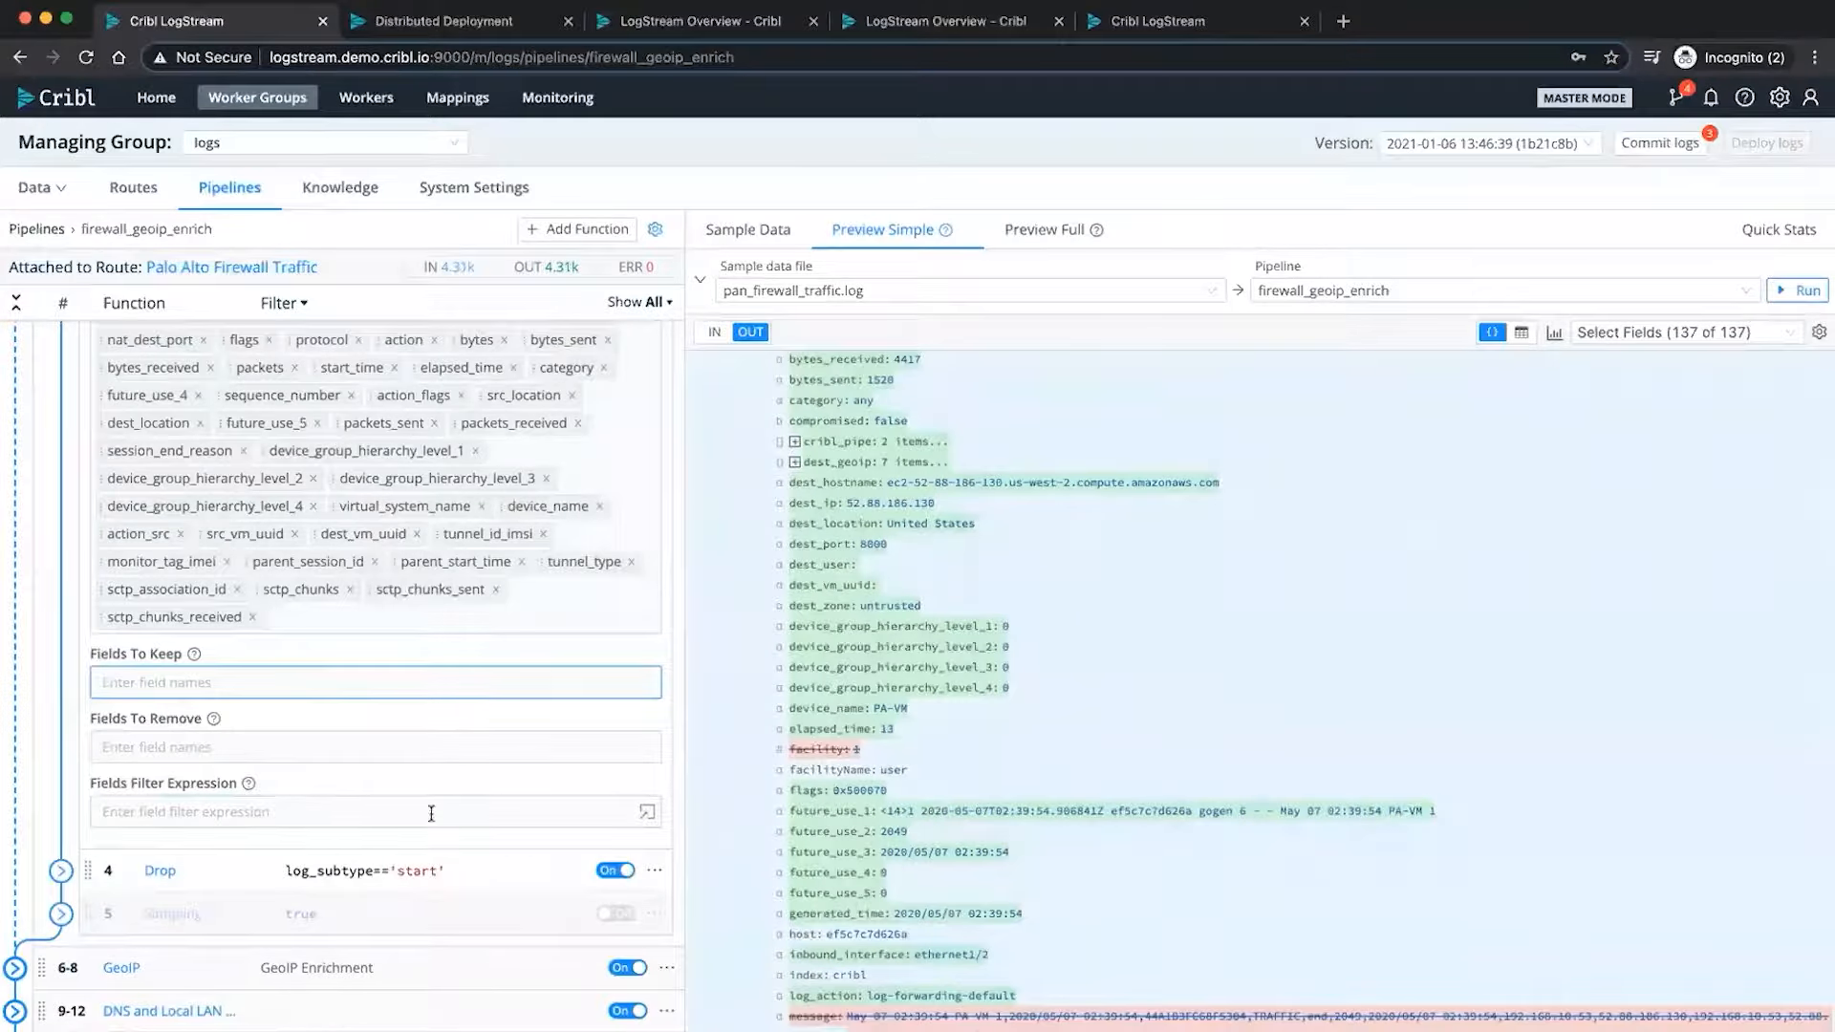
- Collapse the Parser function and review the actions available for the Extraction and Reduction group without applying any
scroll(179, 418, "up", 2)
scroll(179, 418, "up", 8)
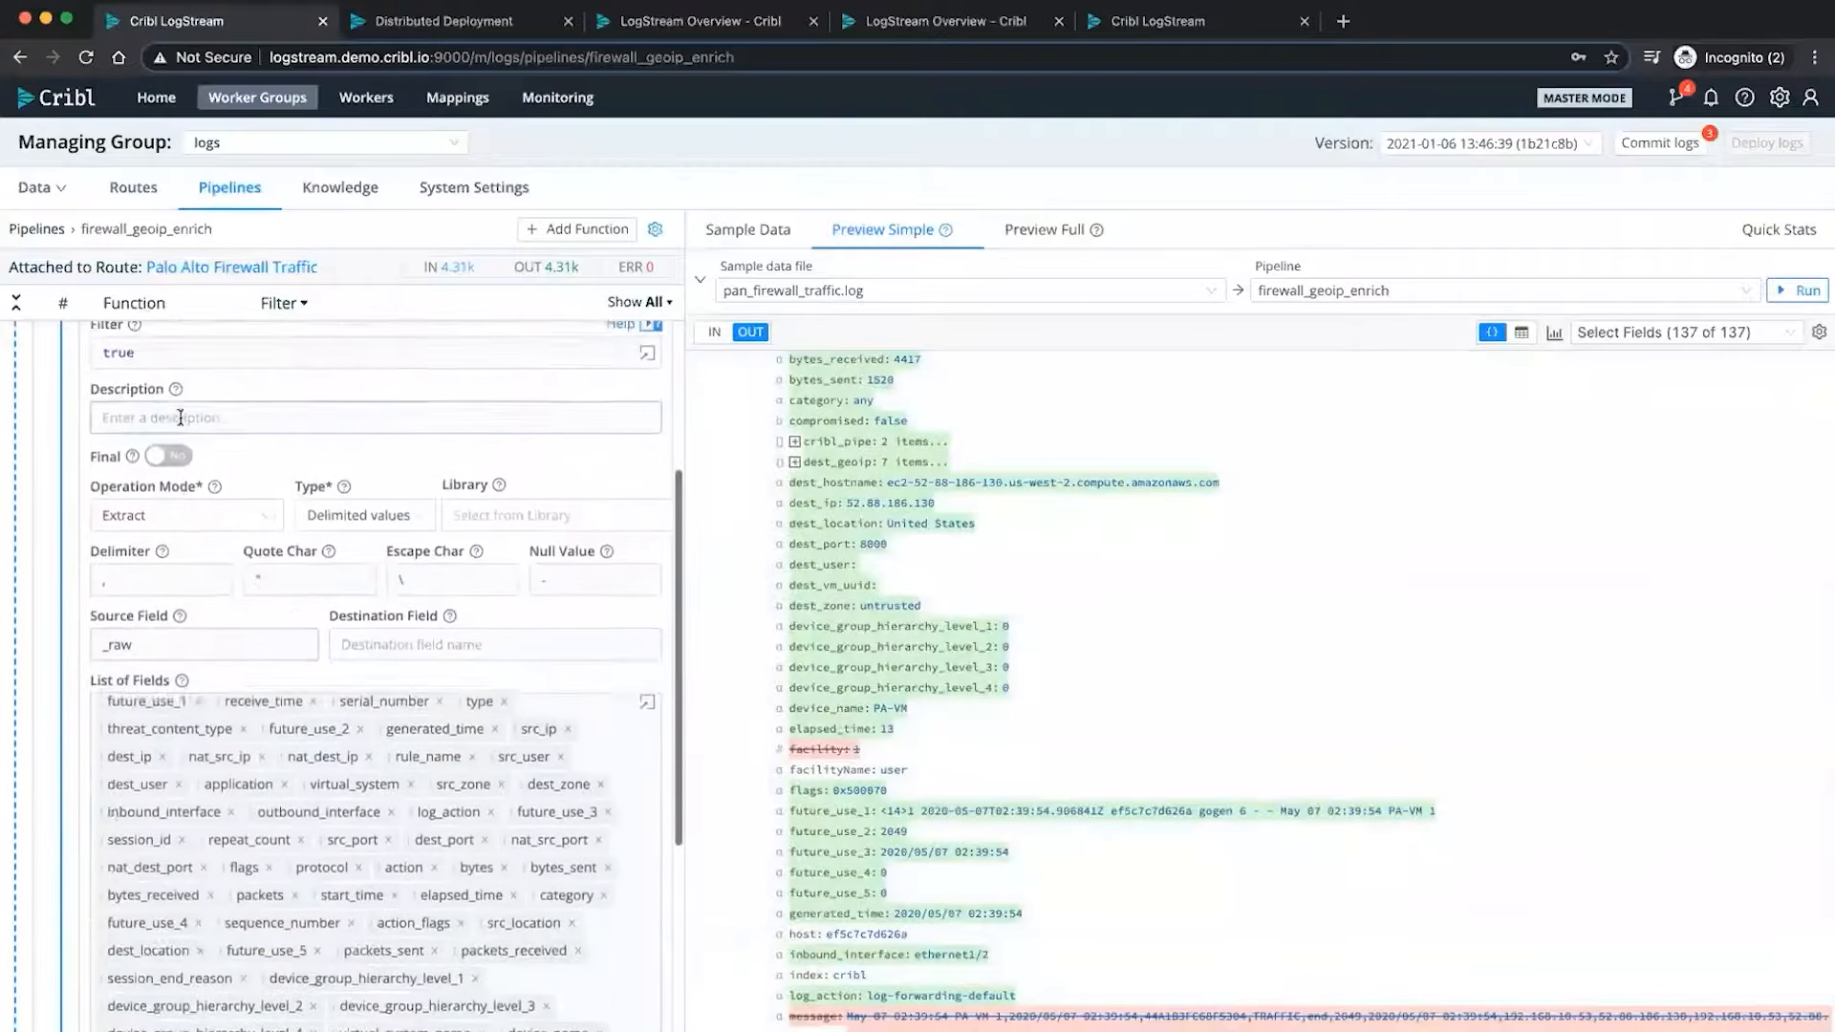
left_click(61, 509)
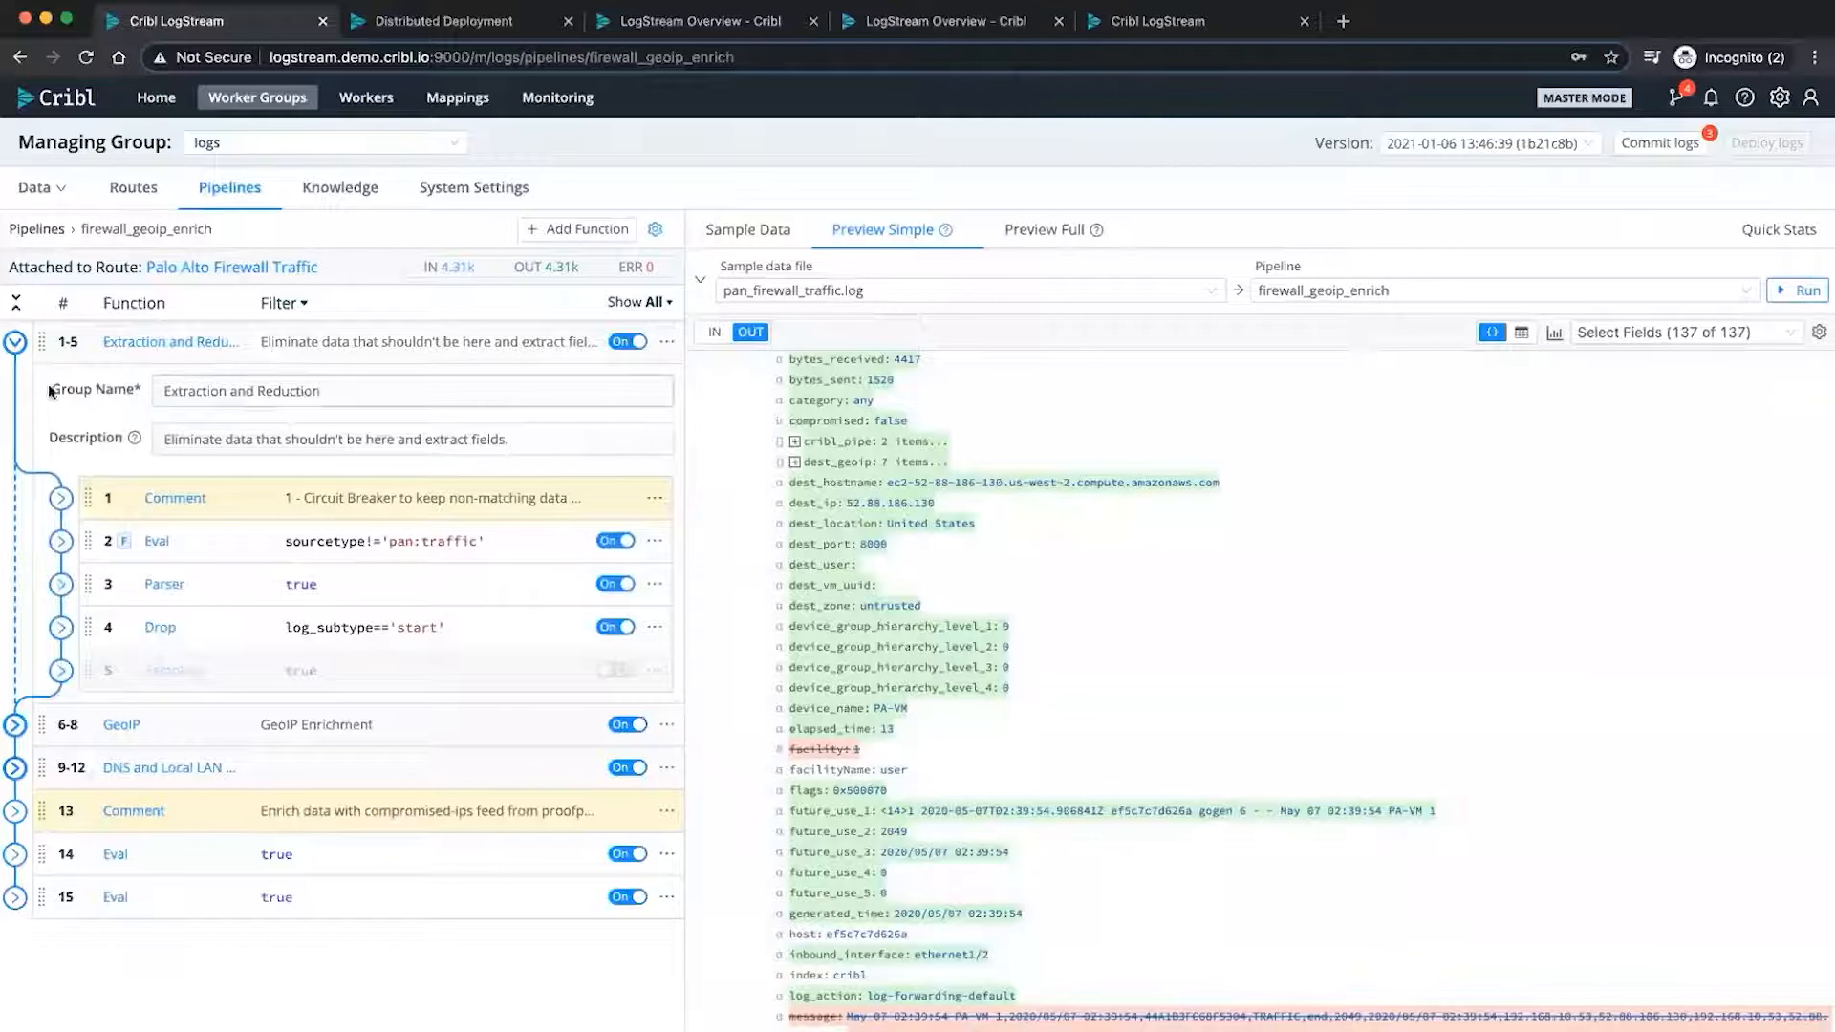
left_click(660, 342)
mouse_move(757, 455)
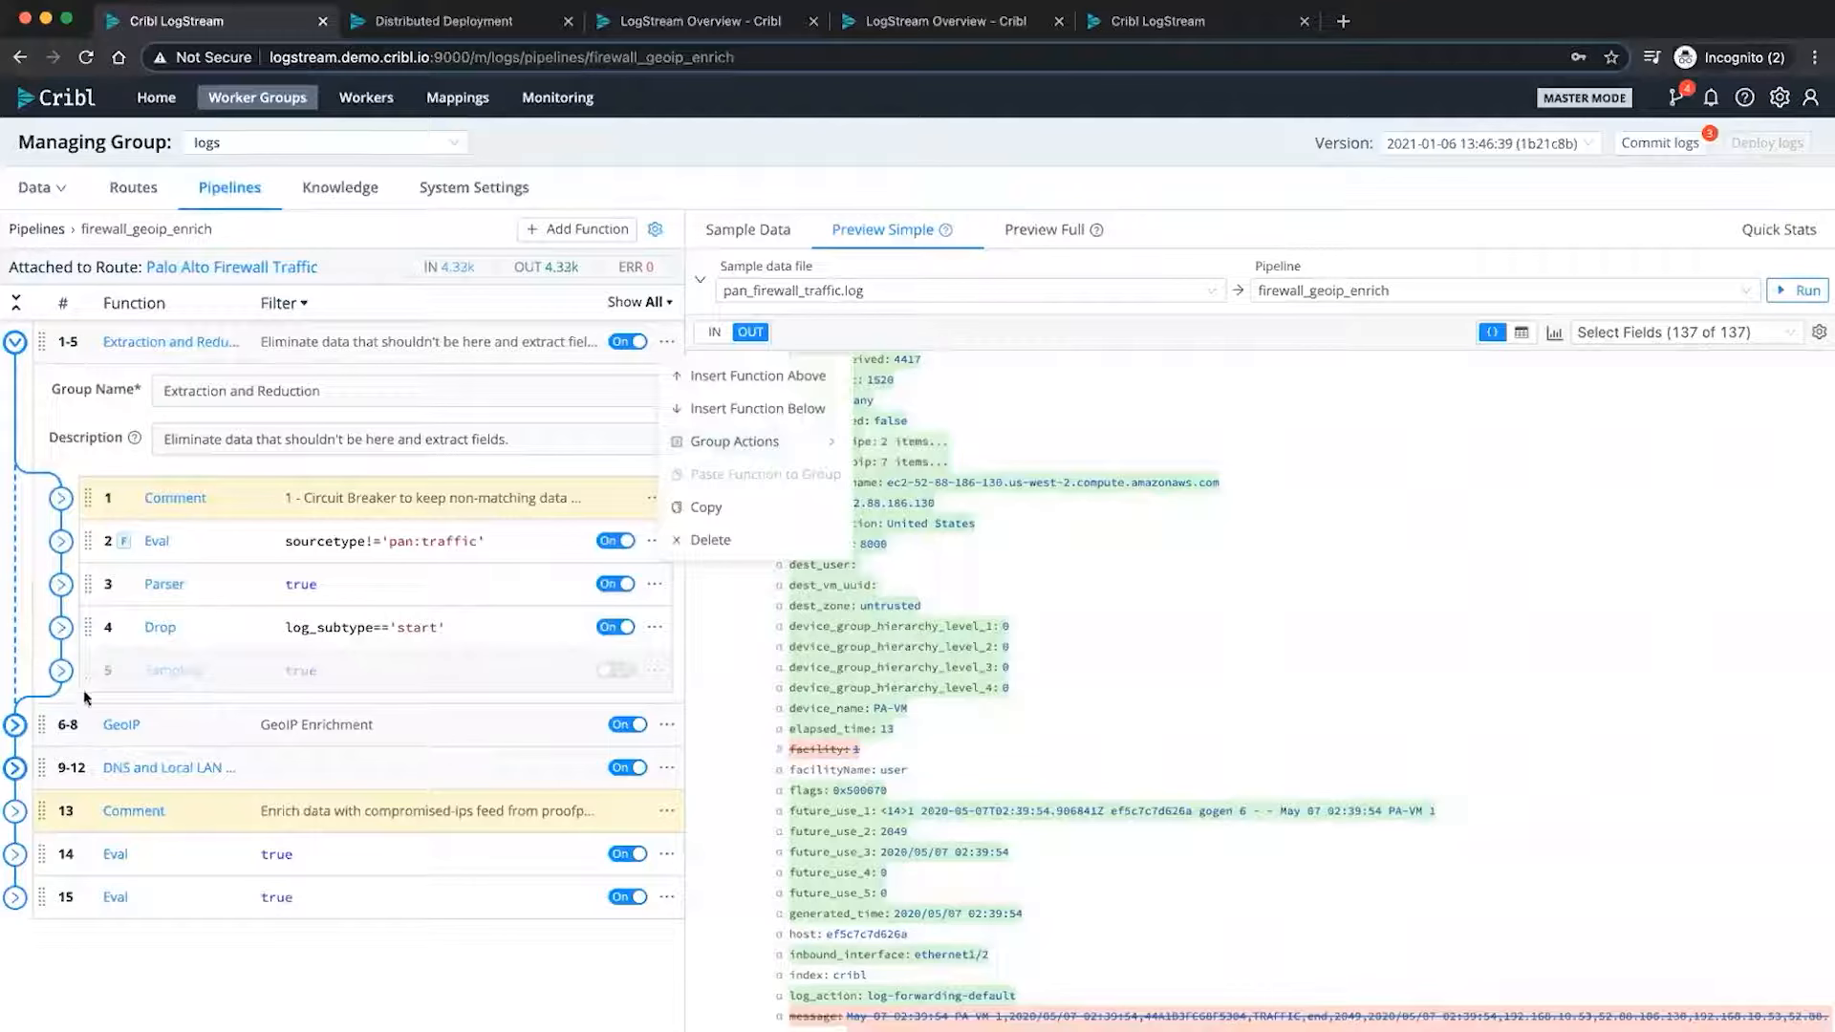
left_click(233, 624)
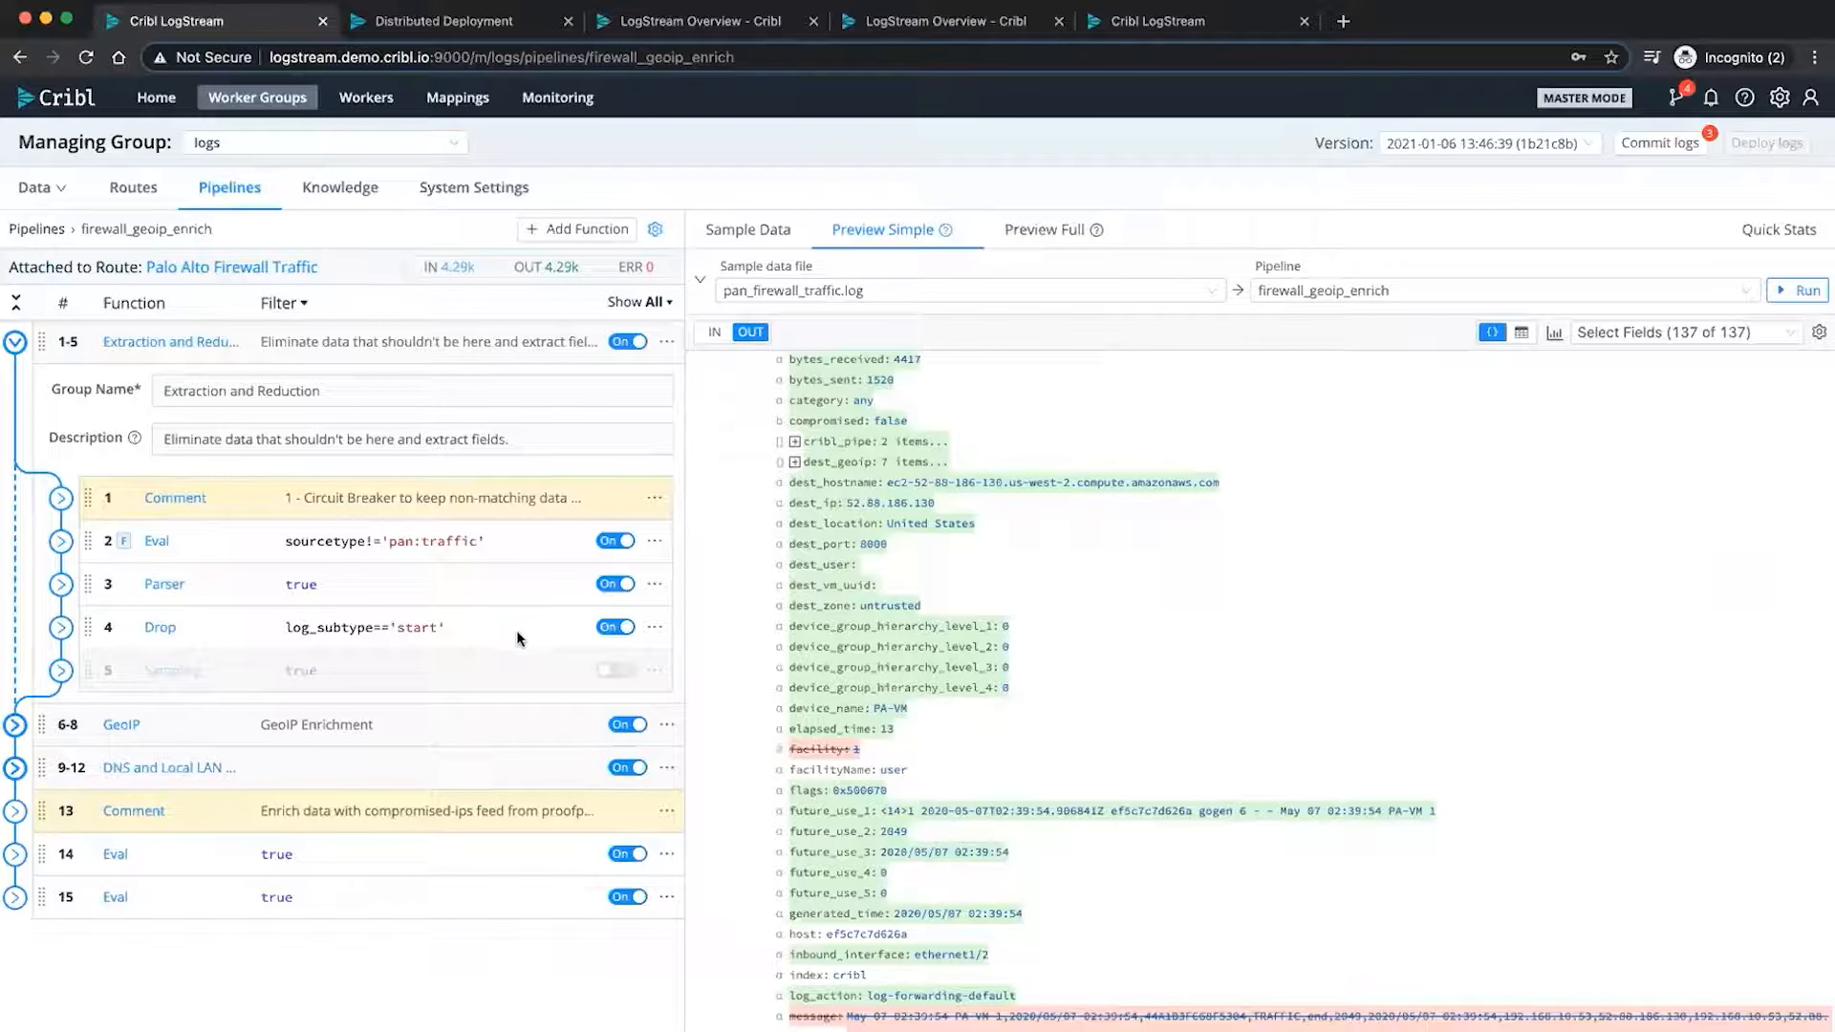
- Examine the disabled Sampling function's filter and sampling rules, and collapse it together with the Extraction and Reduction group
left_click(58, 673)
scroll(275, 793, "down", 3)
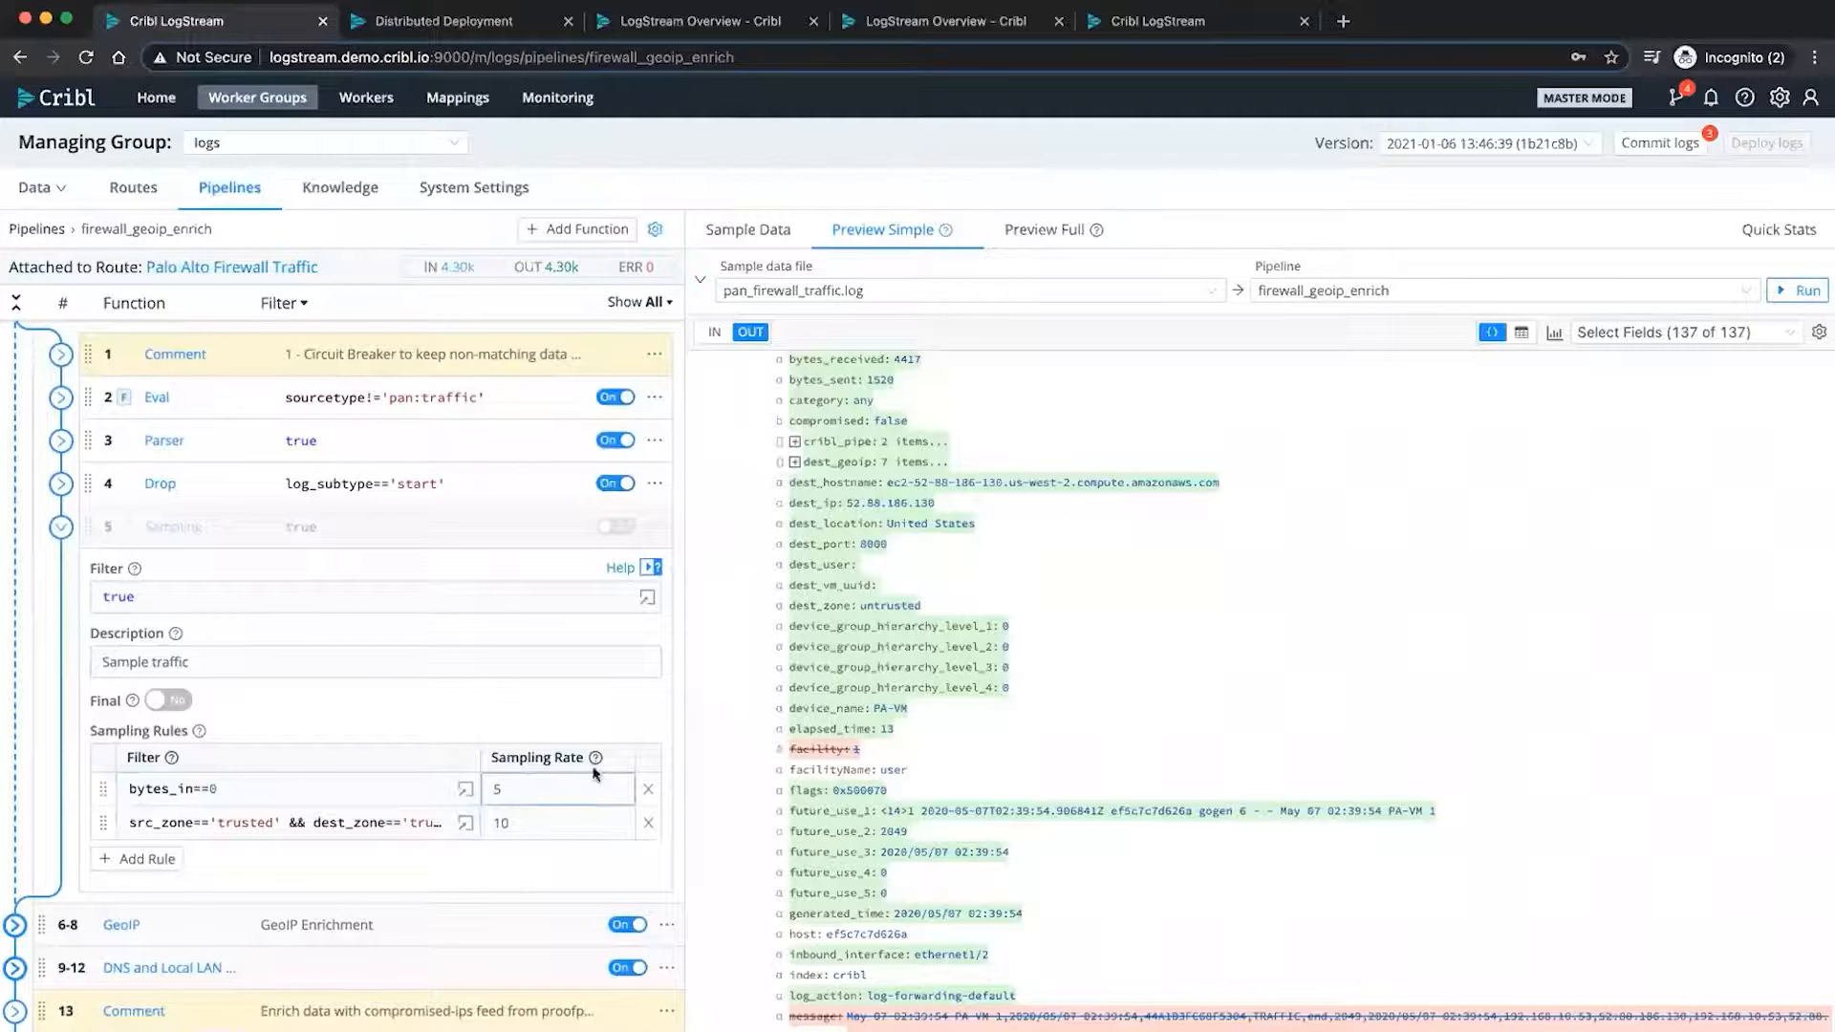
mouse_move(594, 762)
left_click(65, 525)
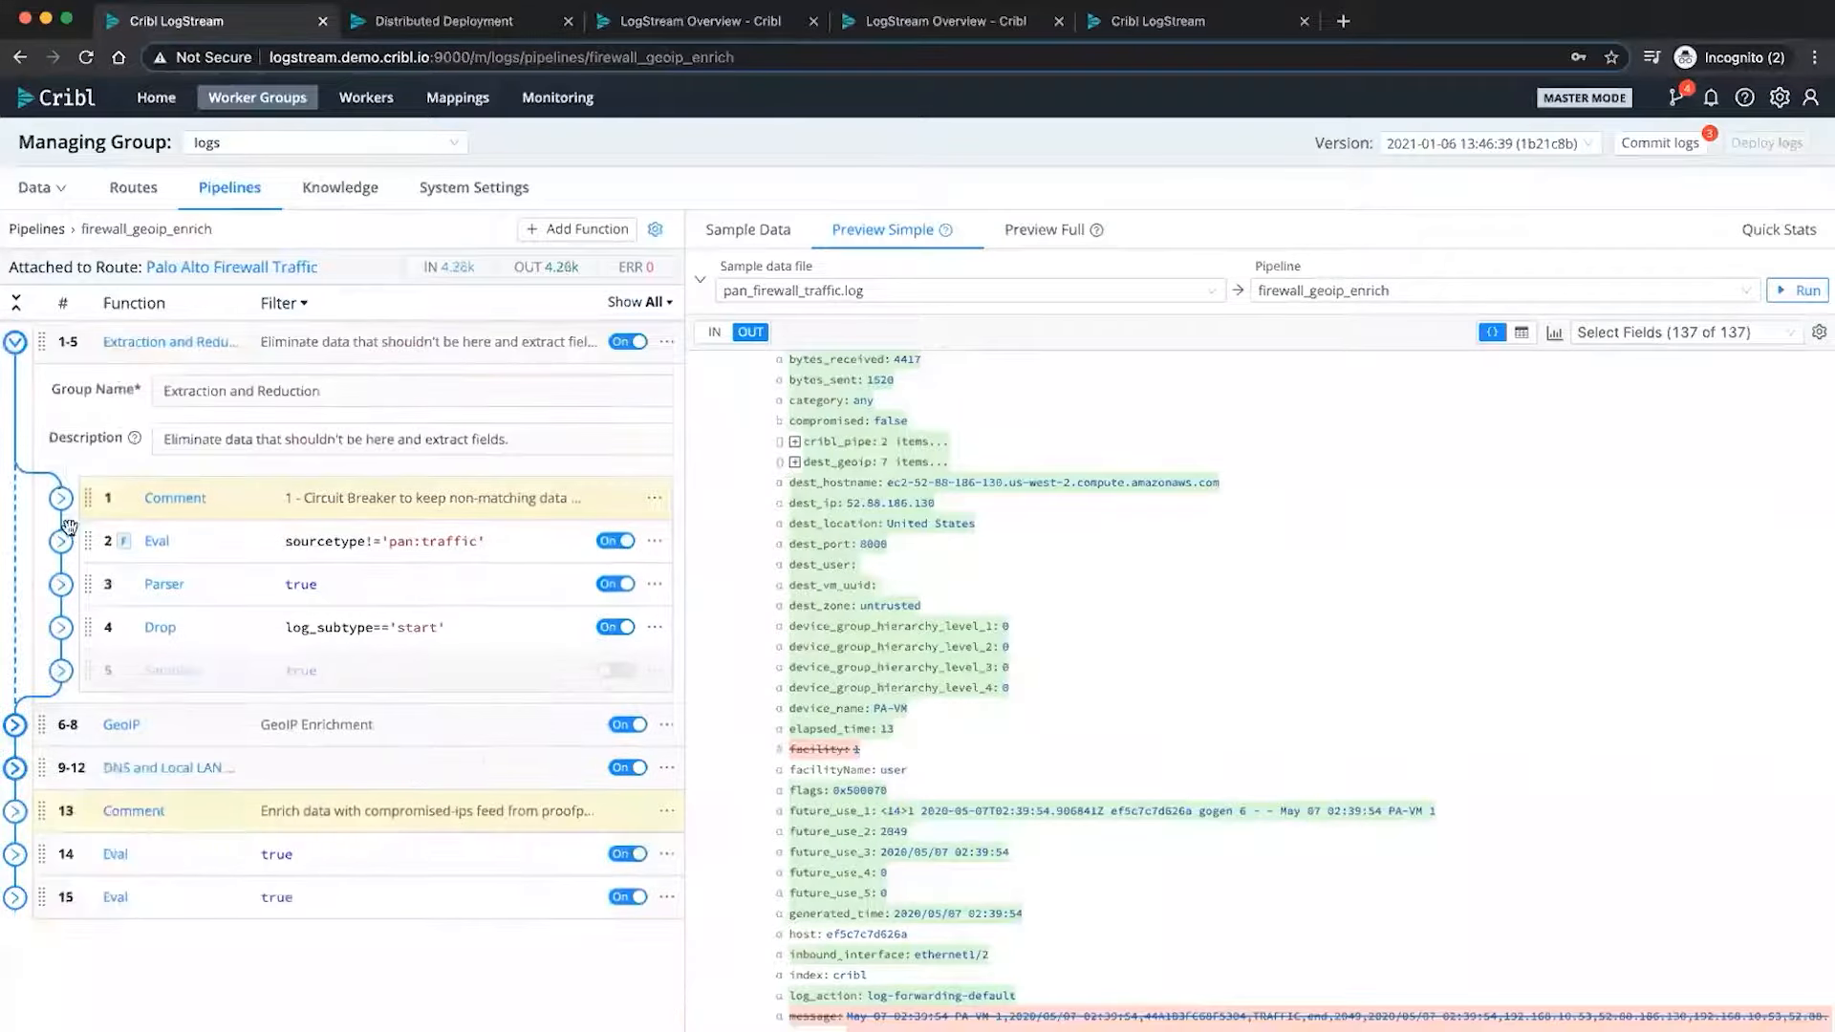
left_click(16, 342)
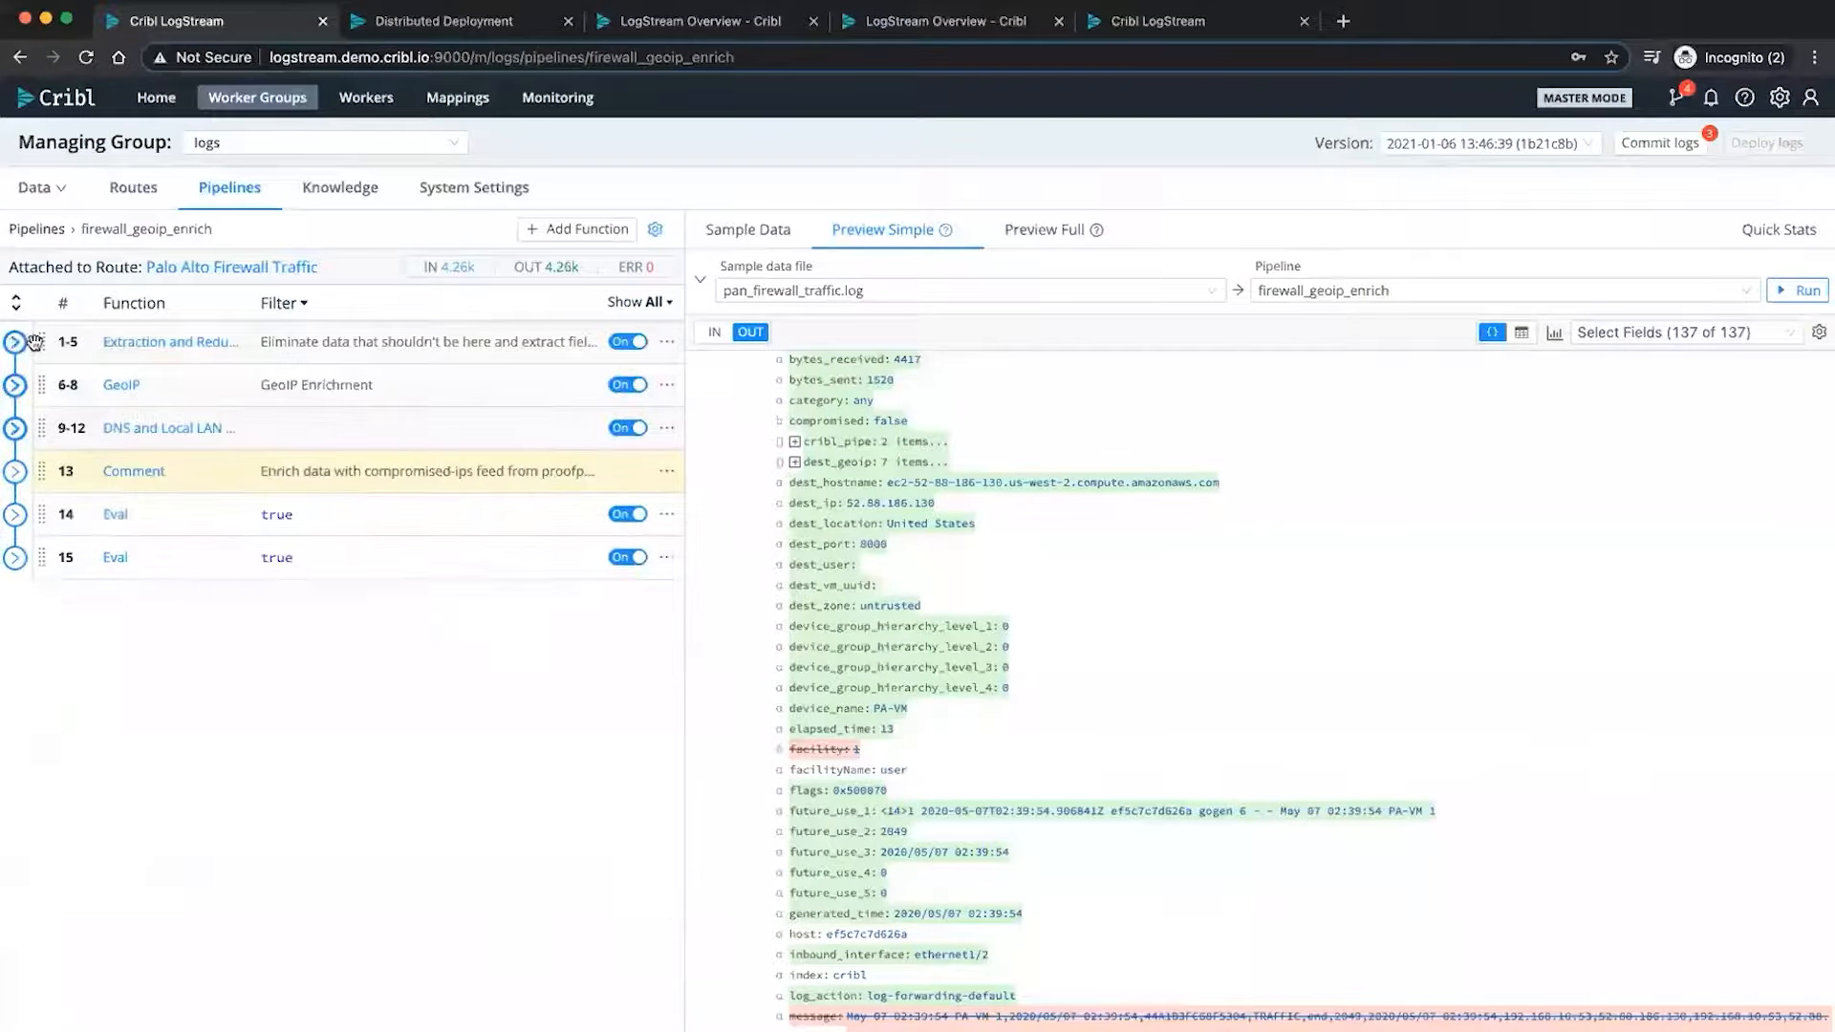
- Expand the GeoIP group's GeoIP function and examine its filter, database file, IP fields and result fields
left_click(15, 386)
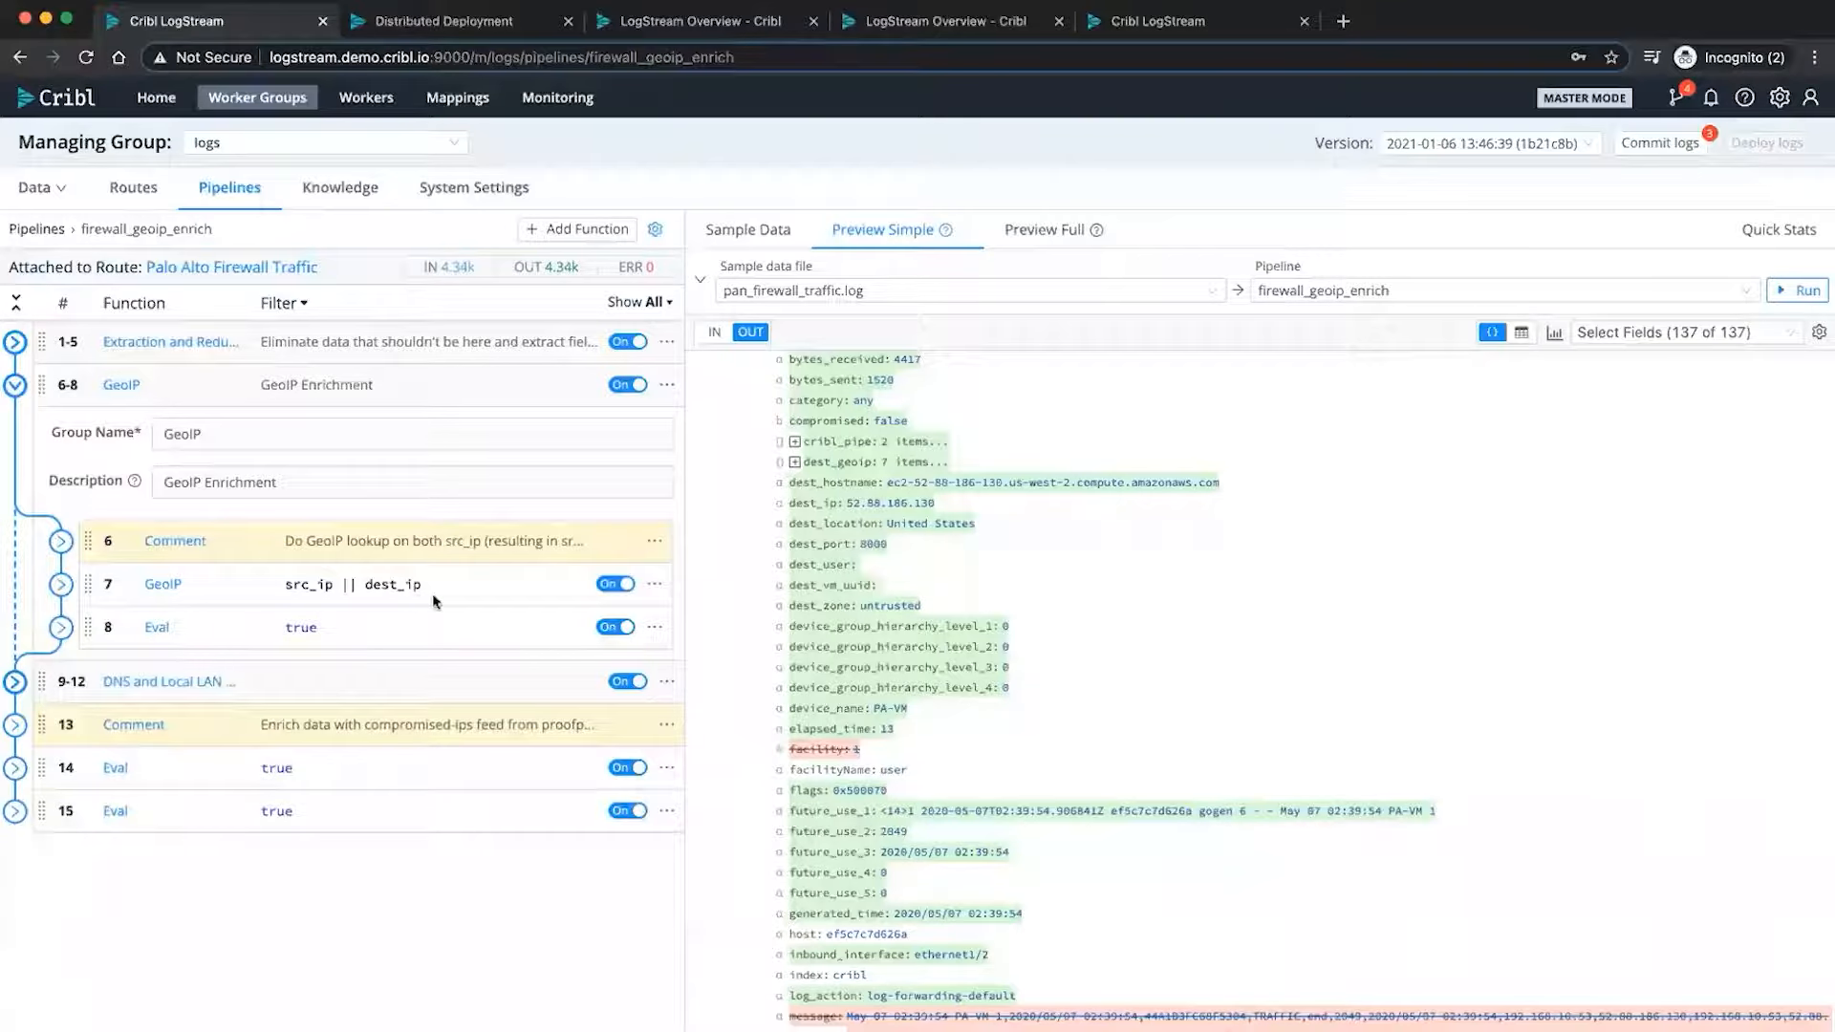
left_click(62, 586)
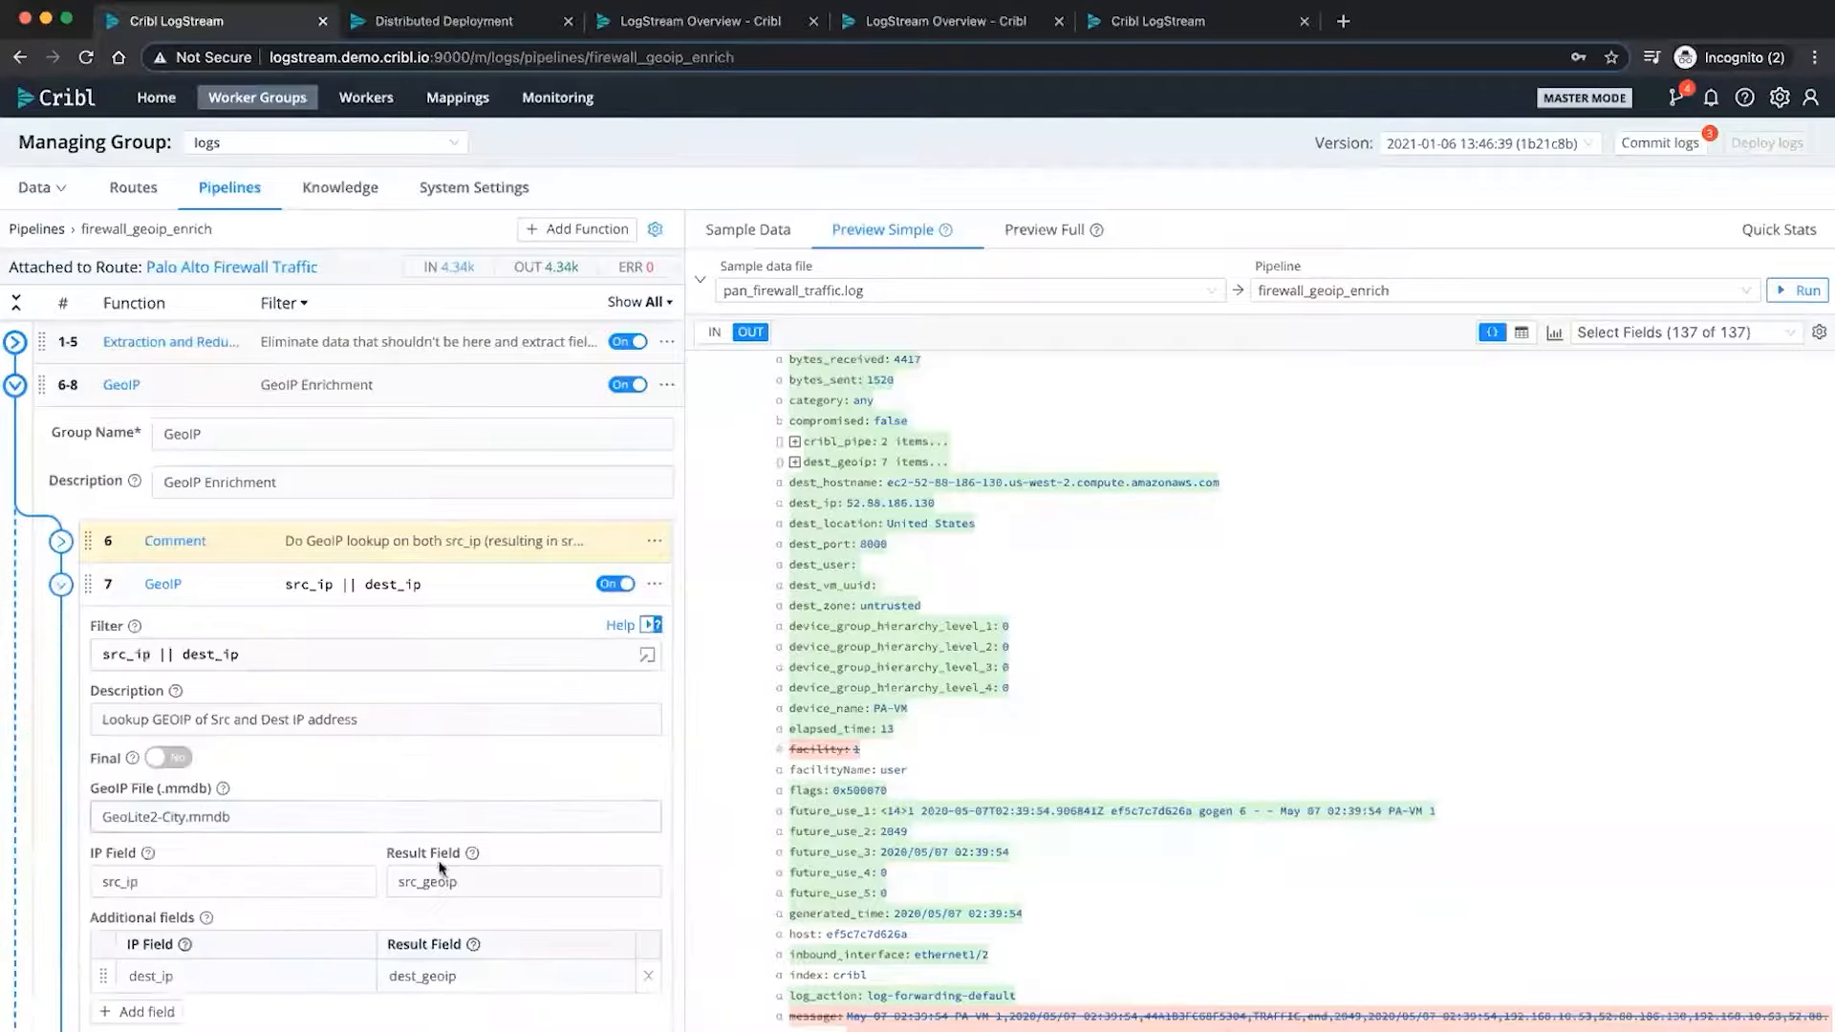
scroll(439, 867, "down", 3)
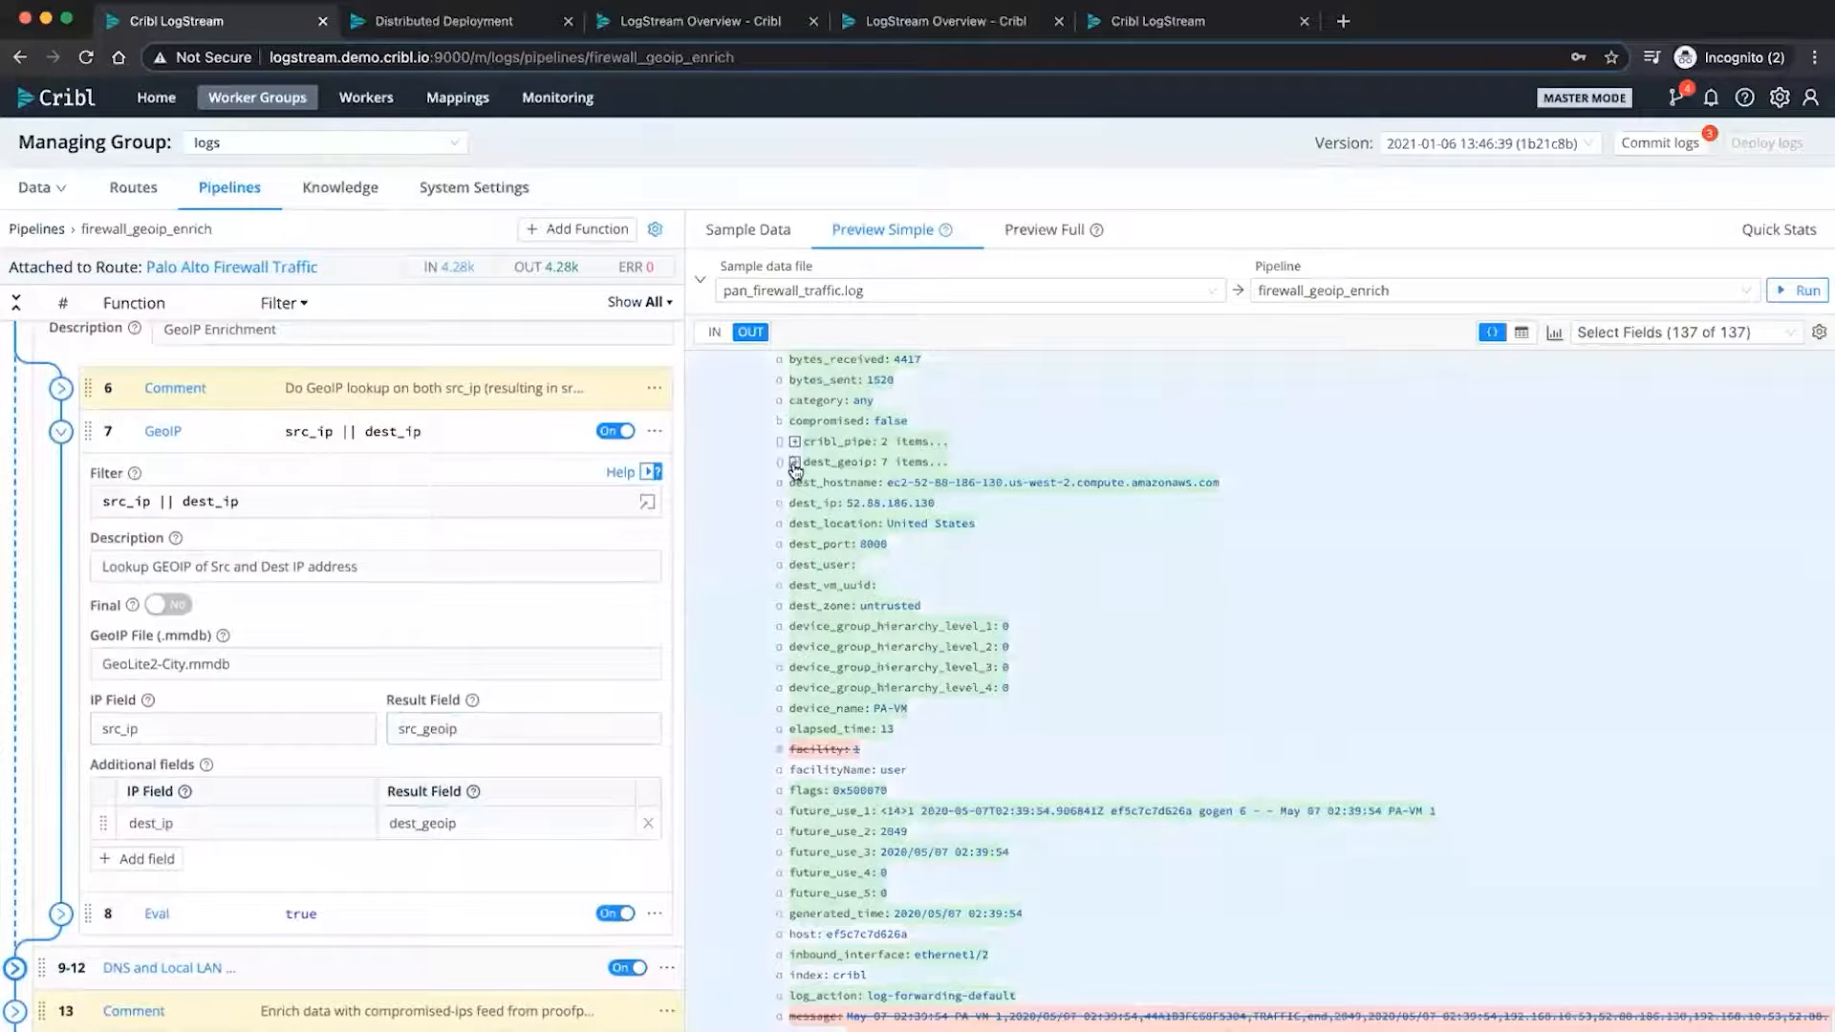
- Inspect dest_geoip down to the city names in the first output event, and collapse it along with the GeoIP function and group
left_click(794, 463)
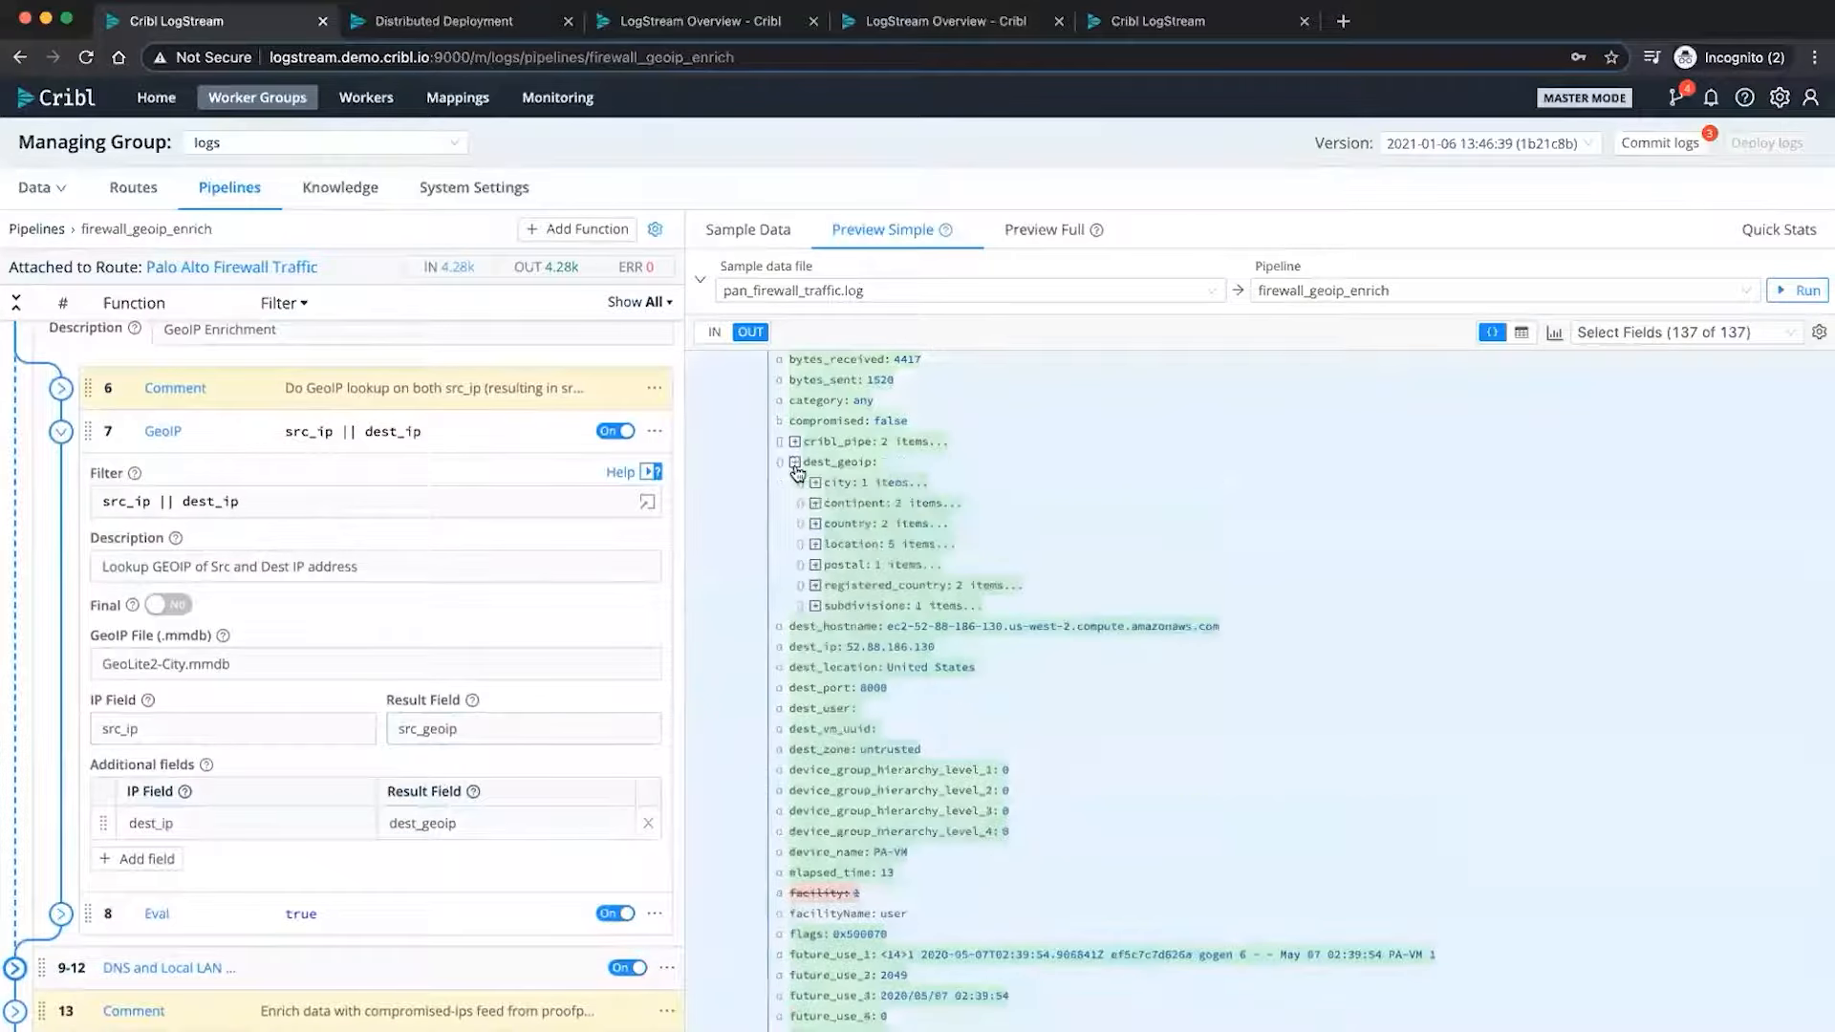
left_click(815, 482)
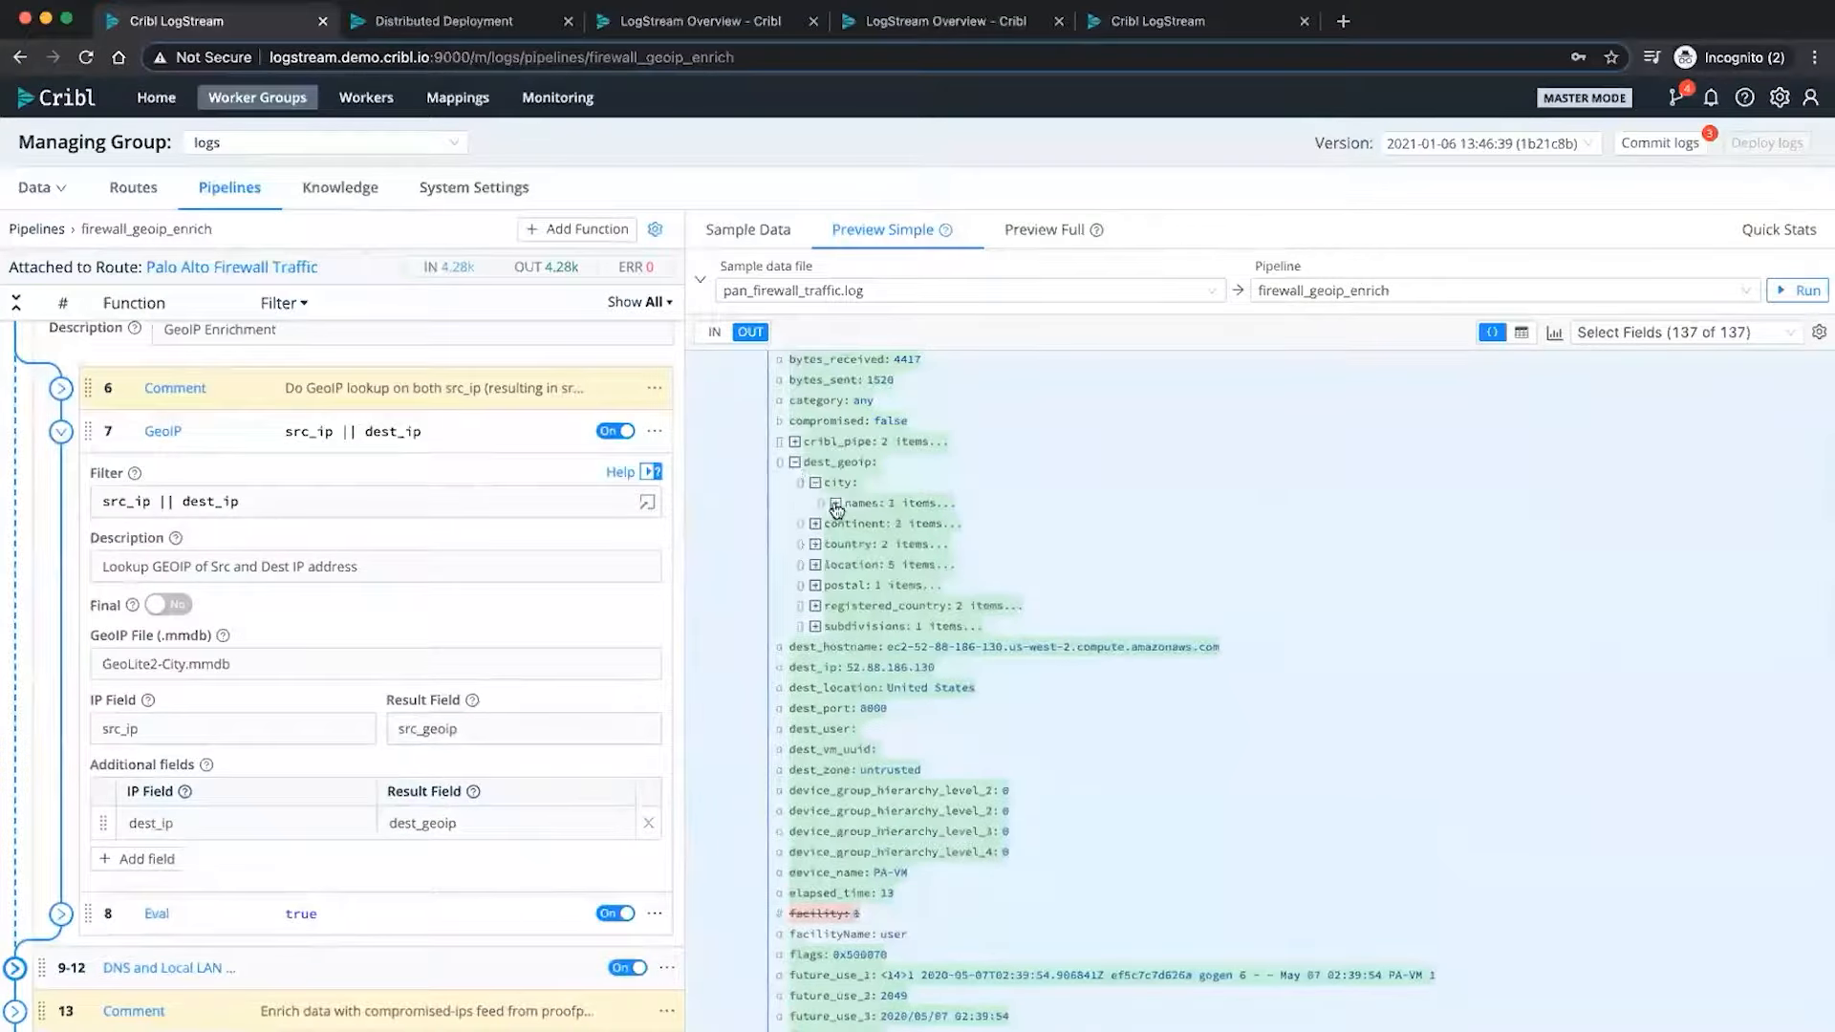
left_click(836, 504)
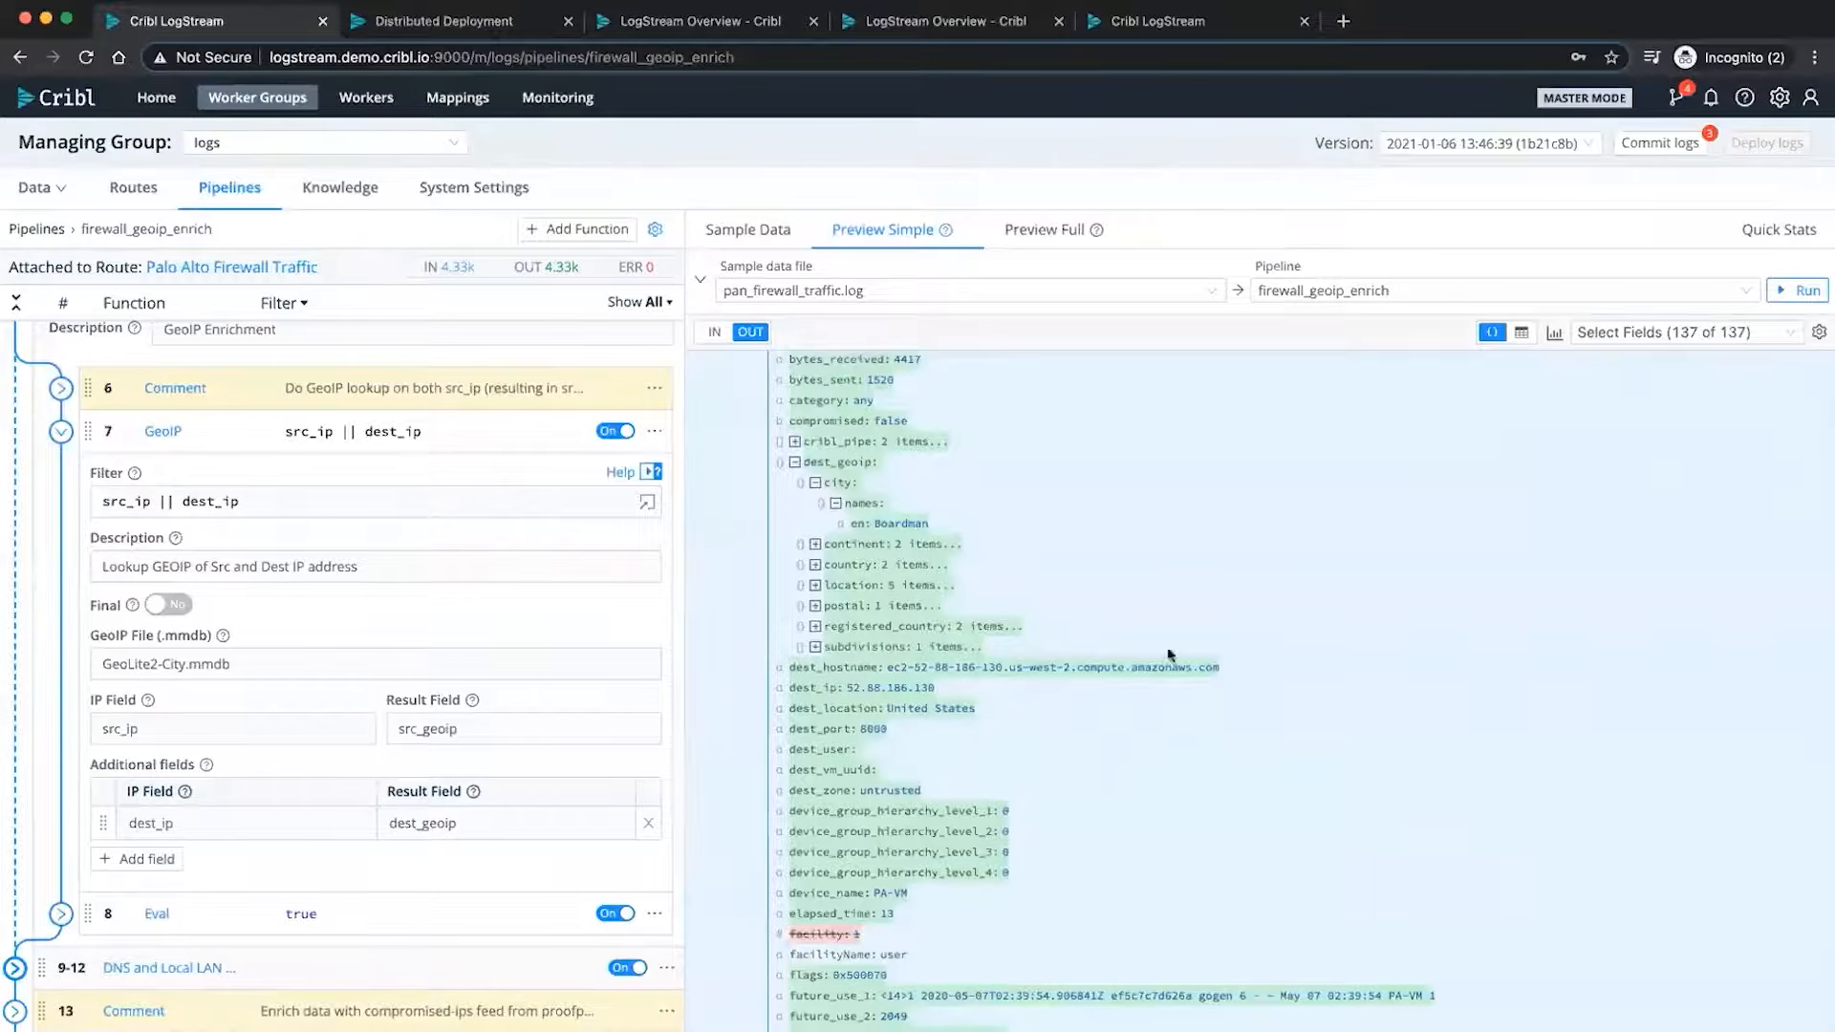
left_click(794, 463)
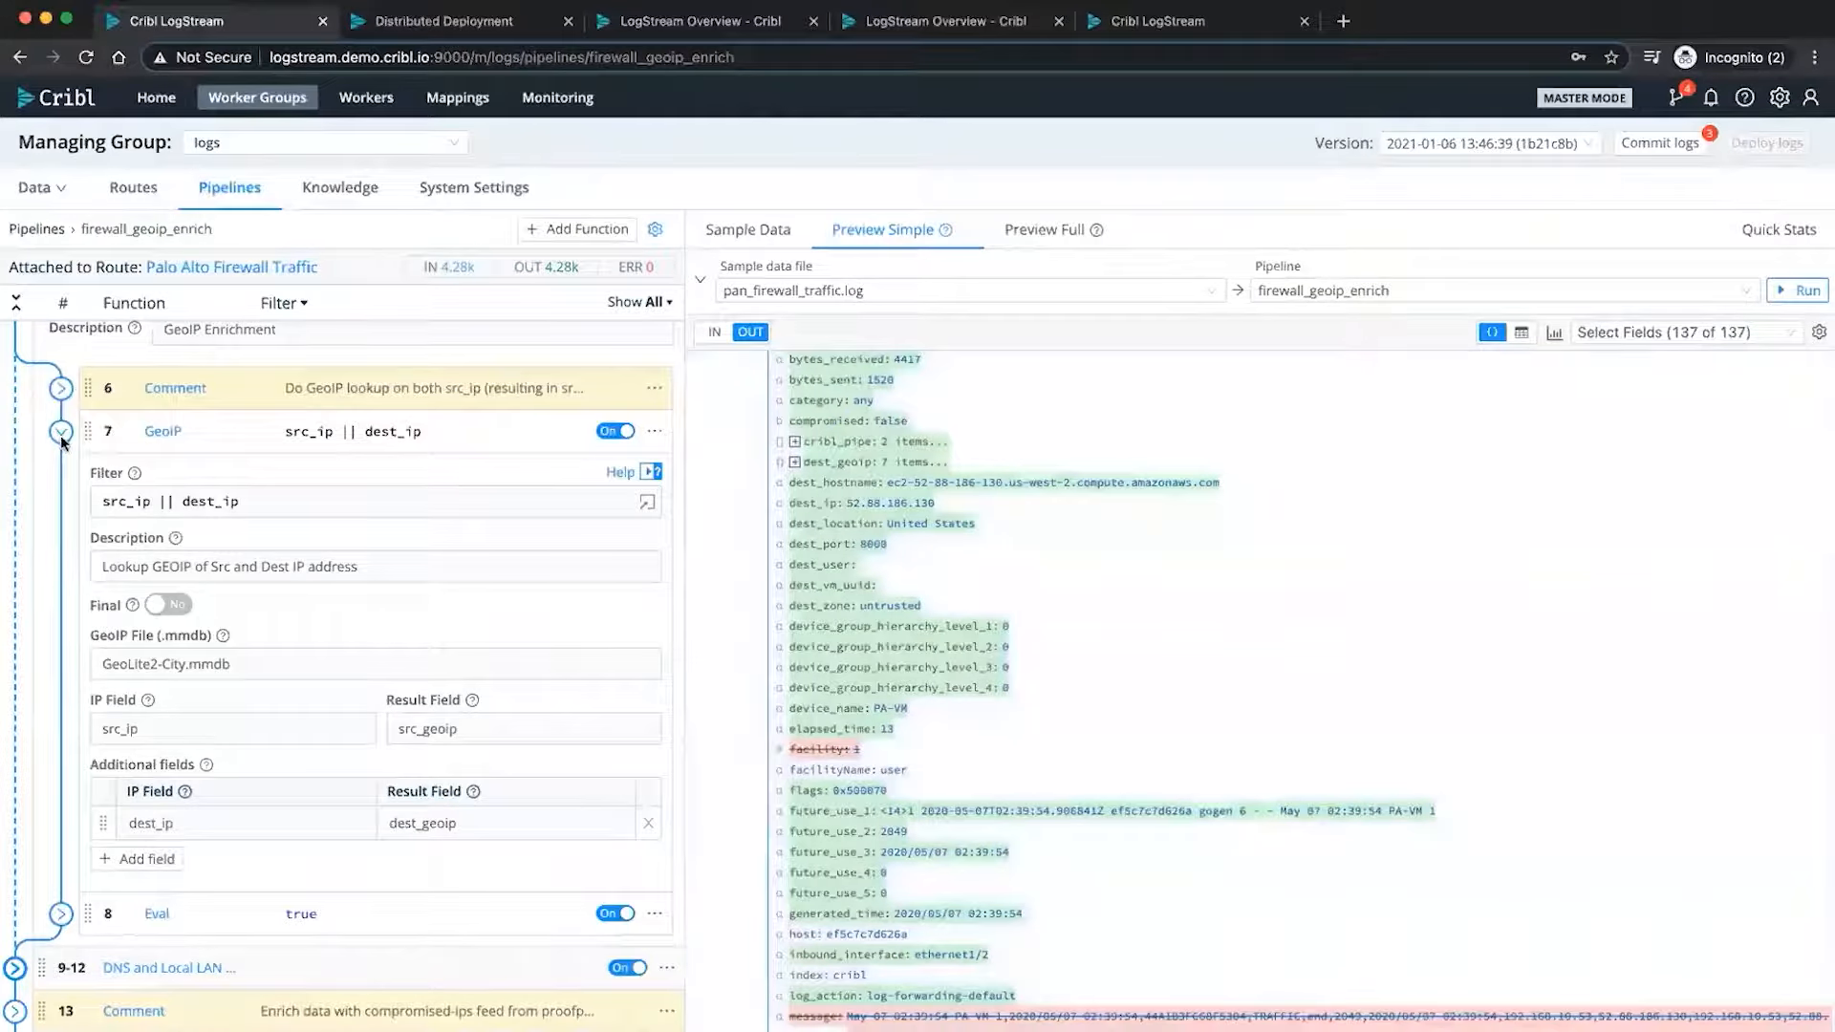
left_click(60, 434)
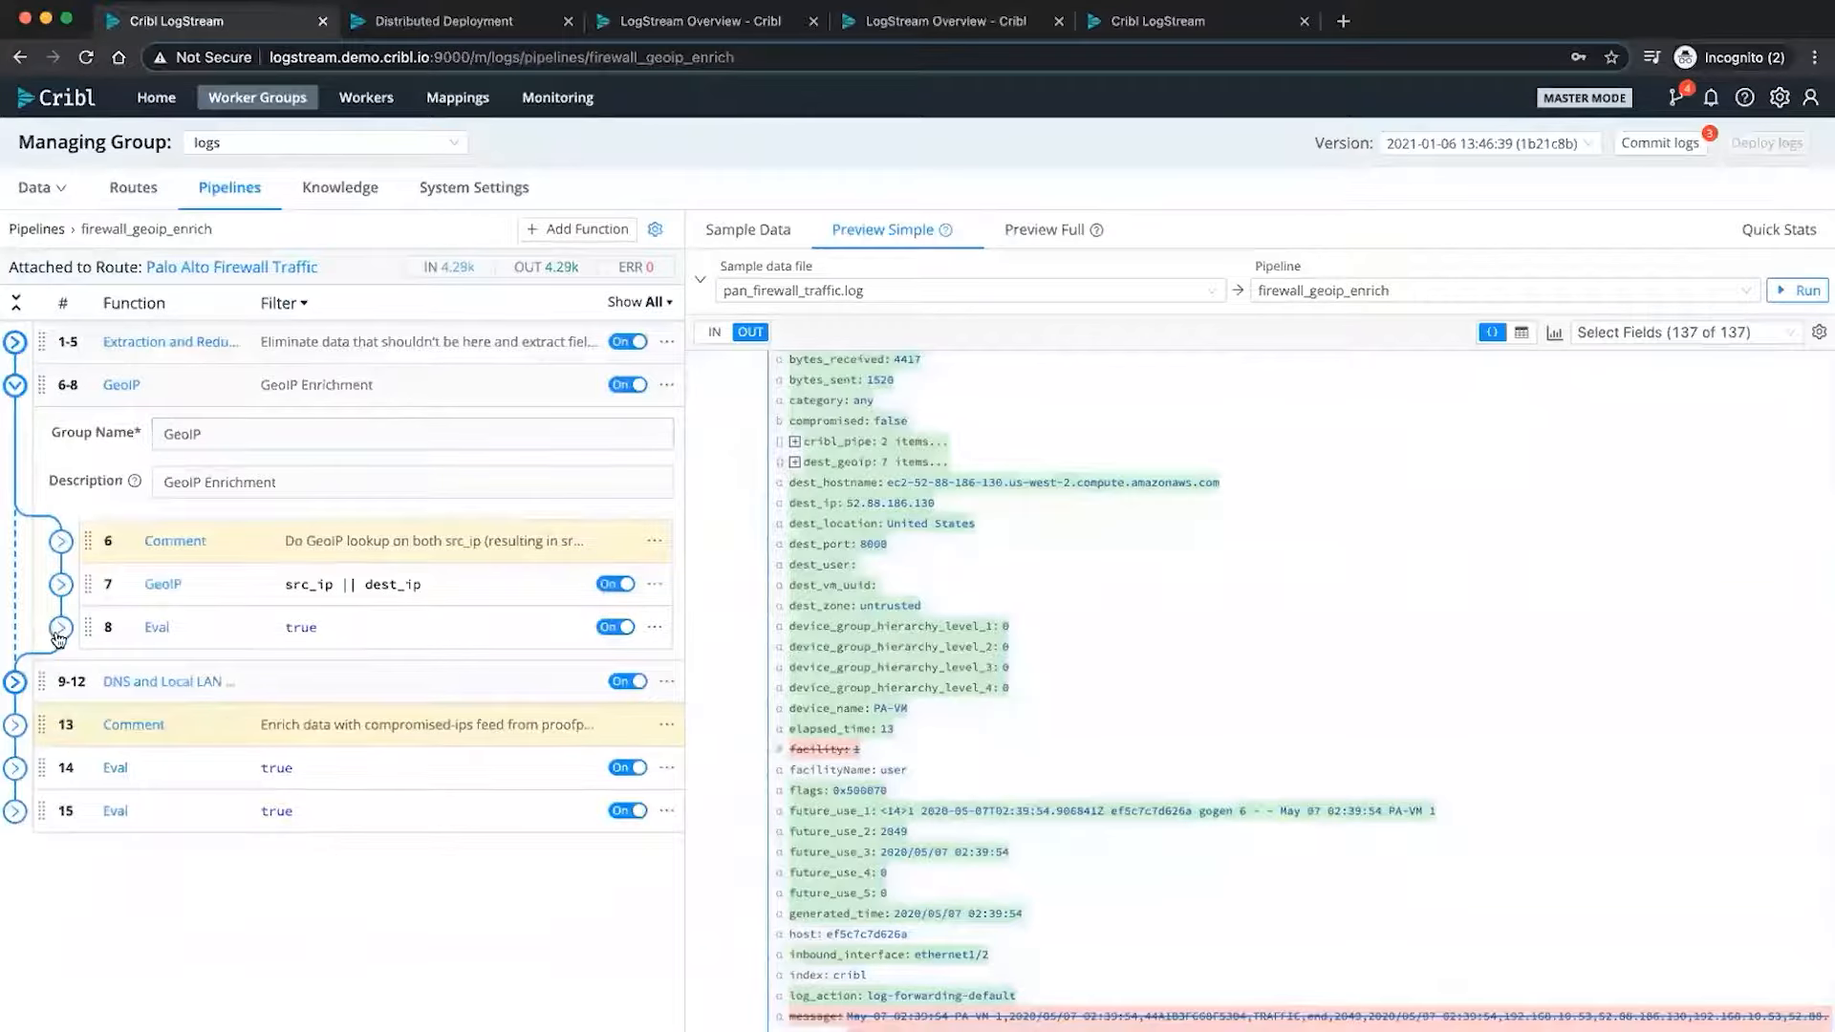
left_click(14, 384)
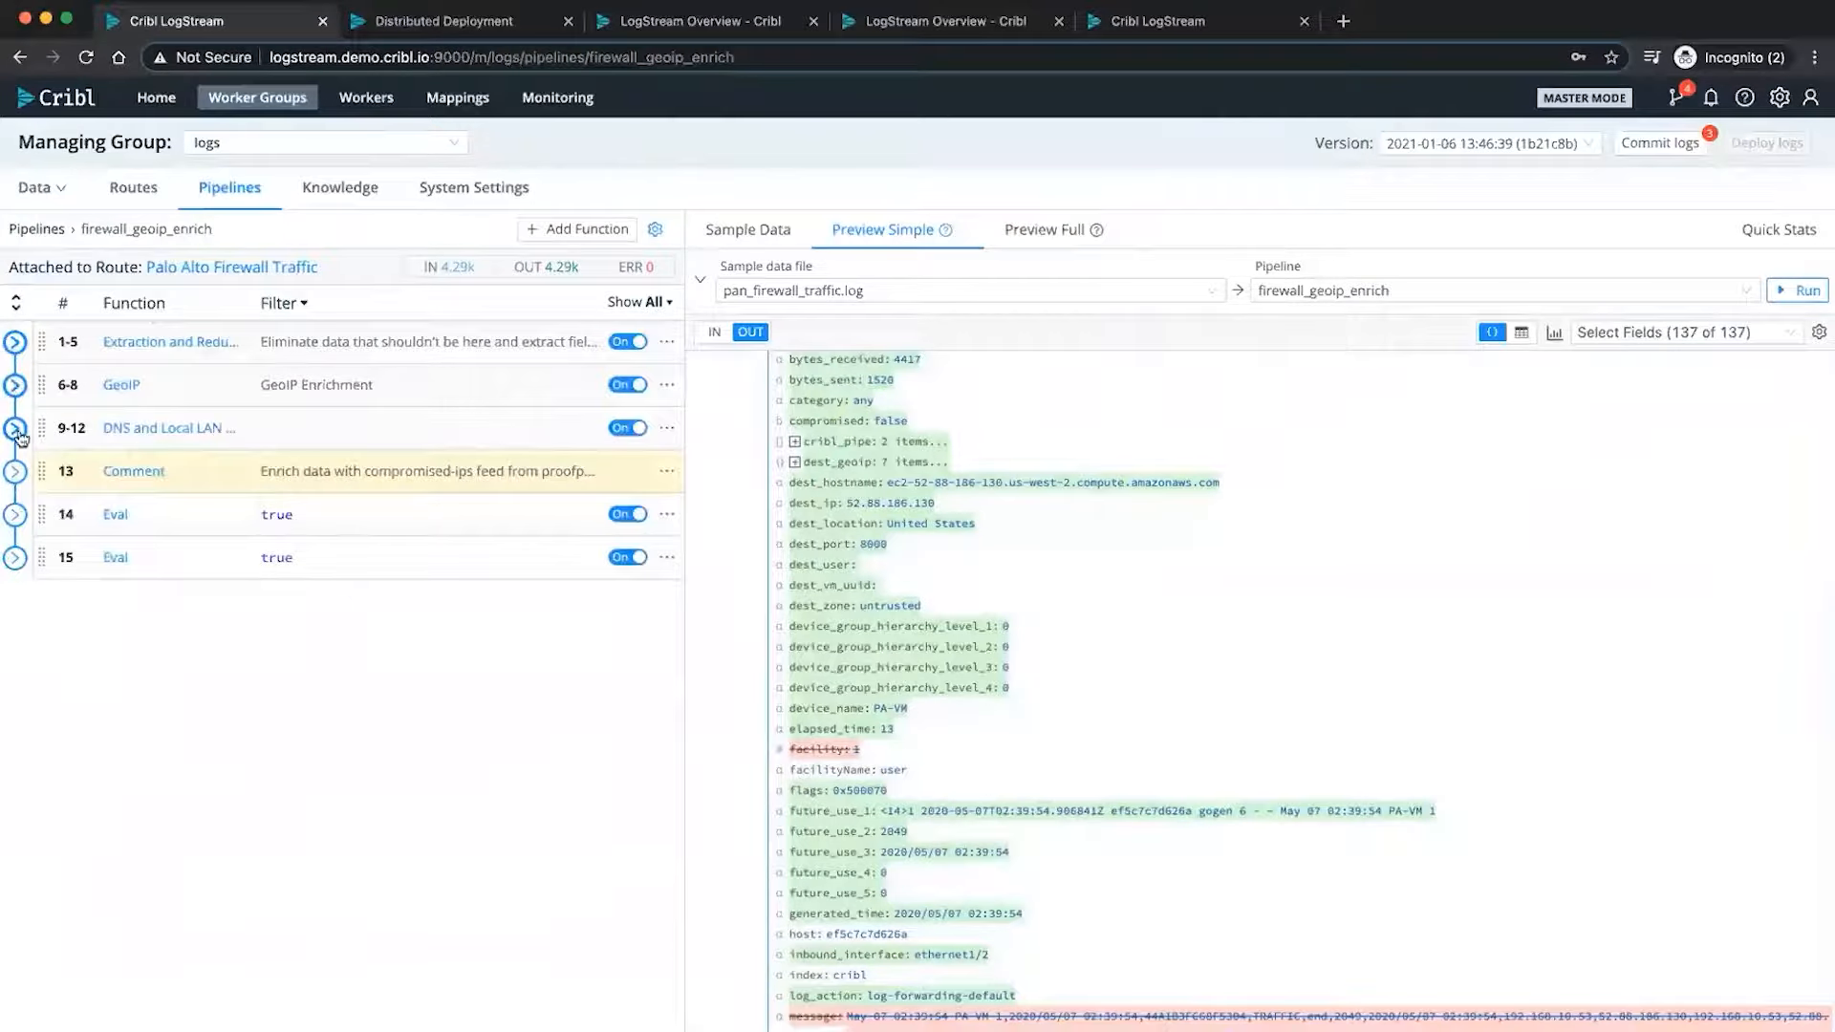
- Examine the first Lookup function in the DNS and Local LAN Lookup group, including its file, match mode and fields, and collapse the group
left_click(14, 428)
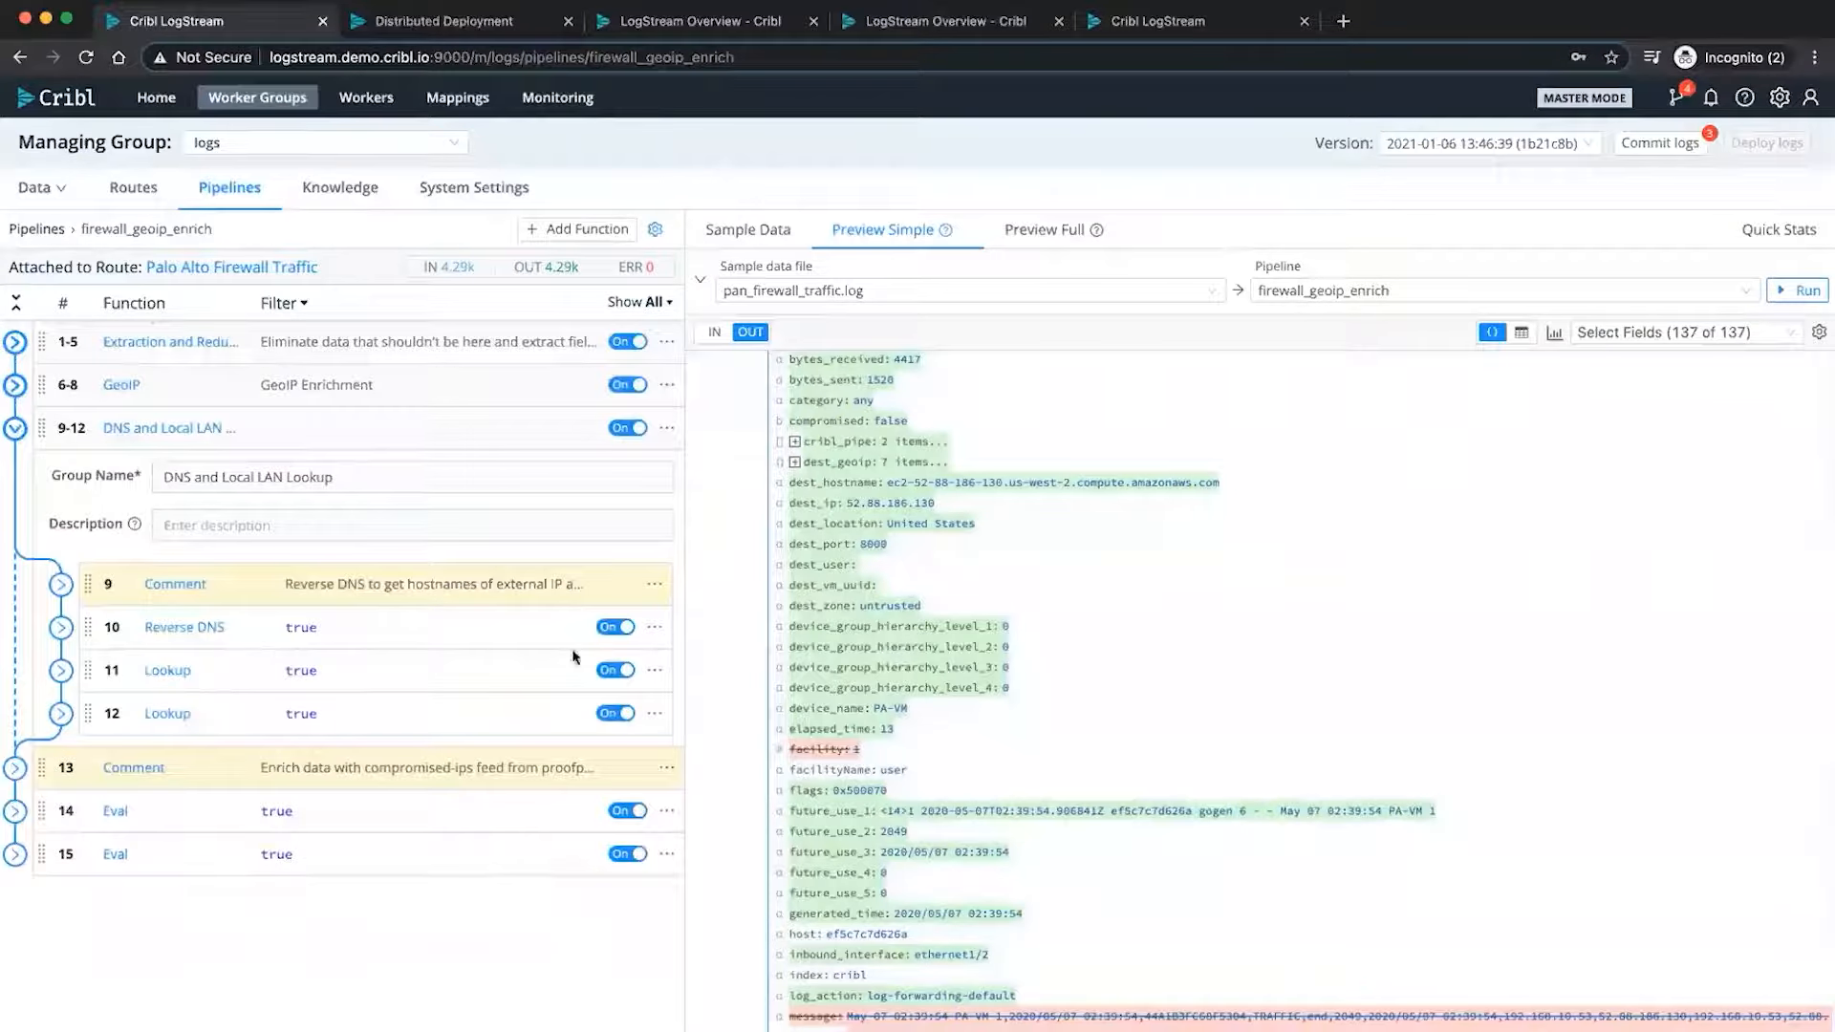
left_click(60, 672)
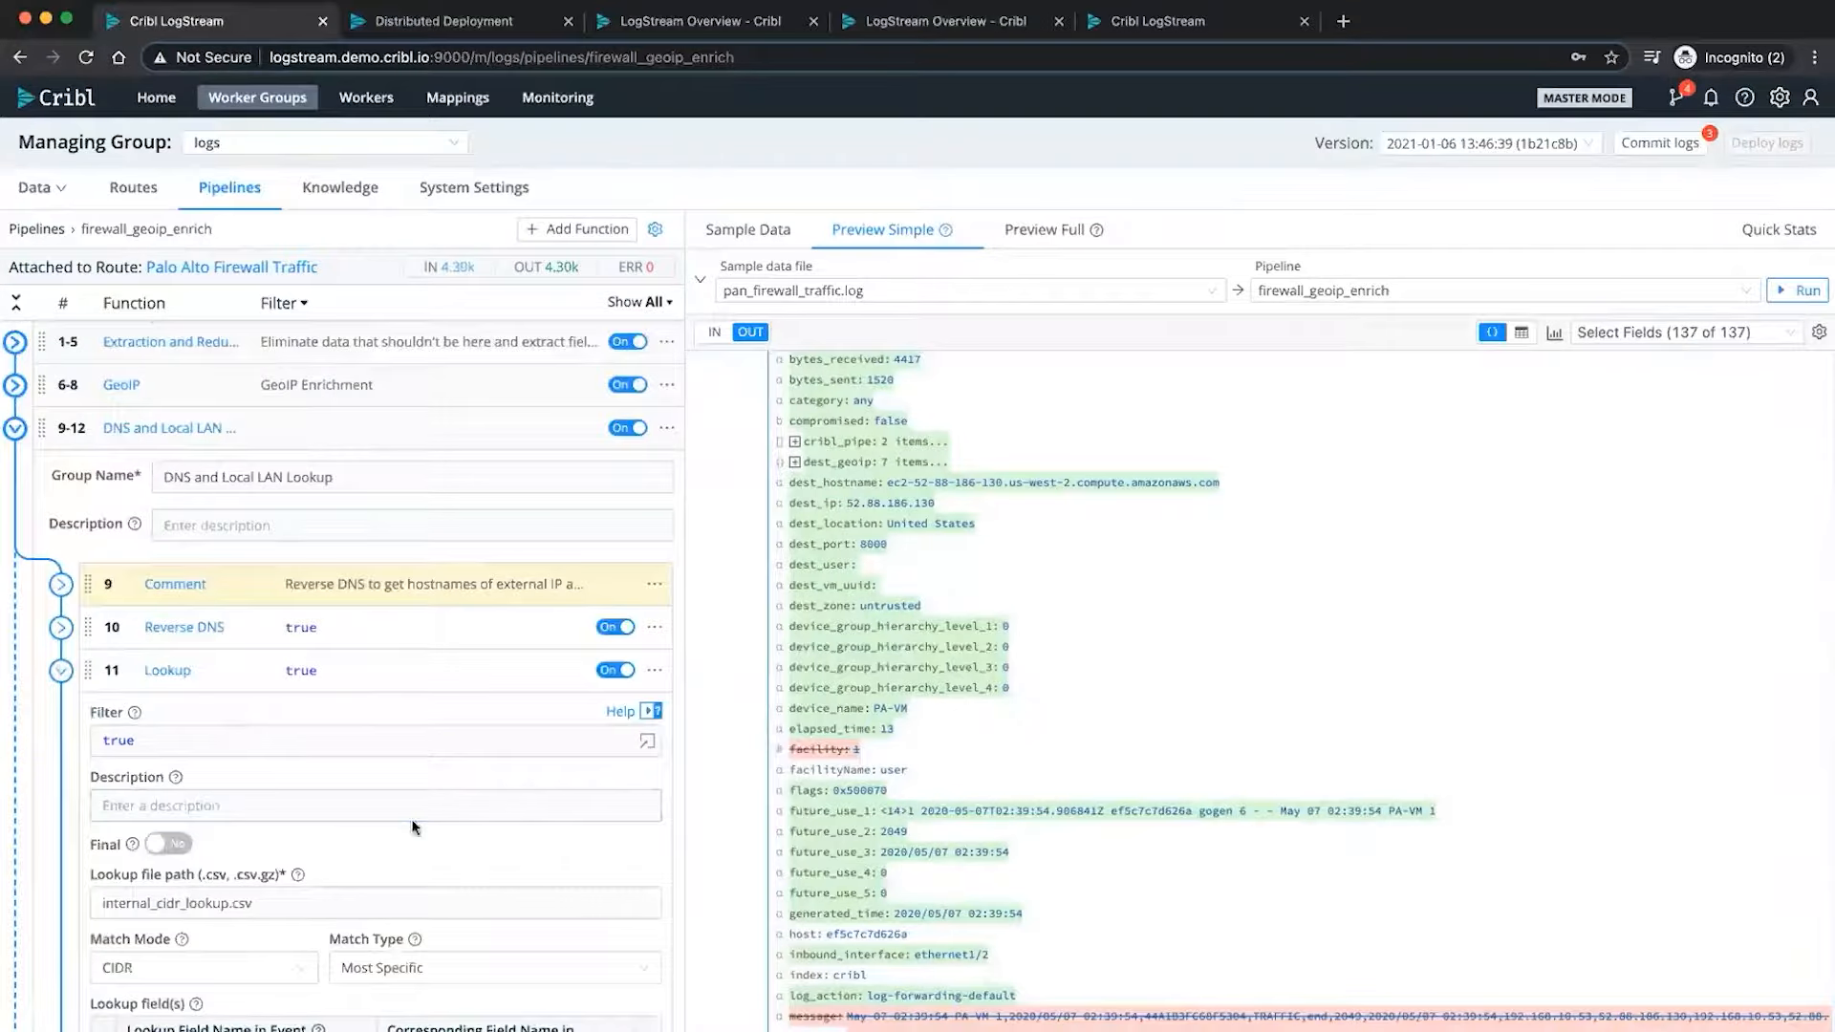
scroll(410, 818, "down", 3)
scroll(414, 827, "down", 1)
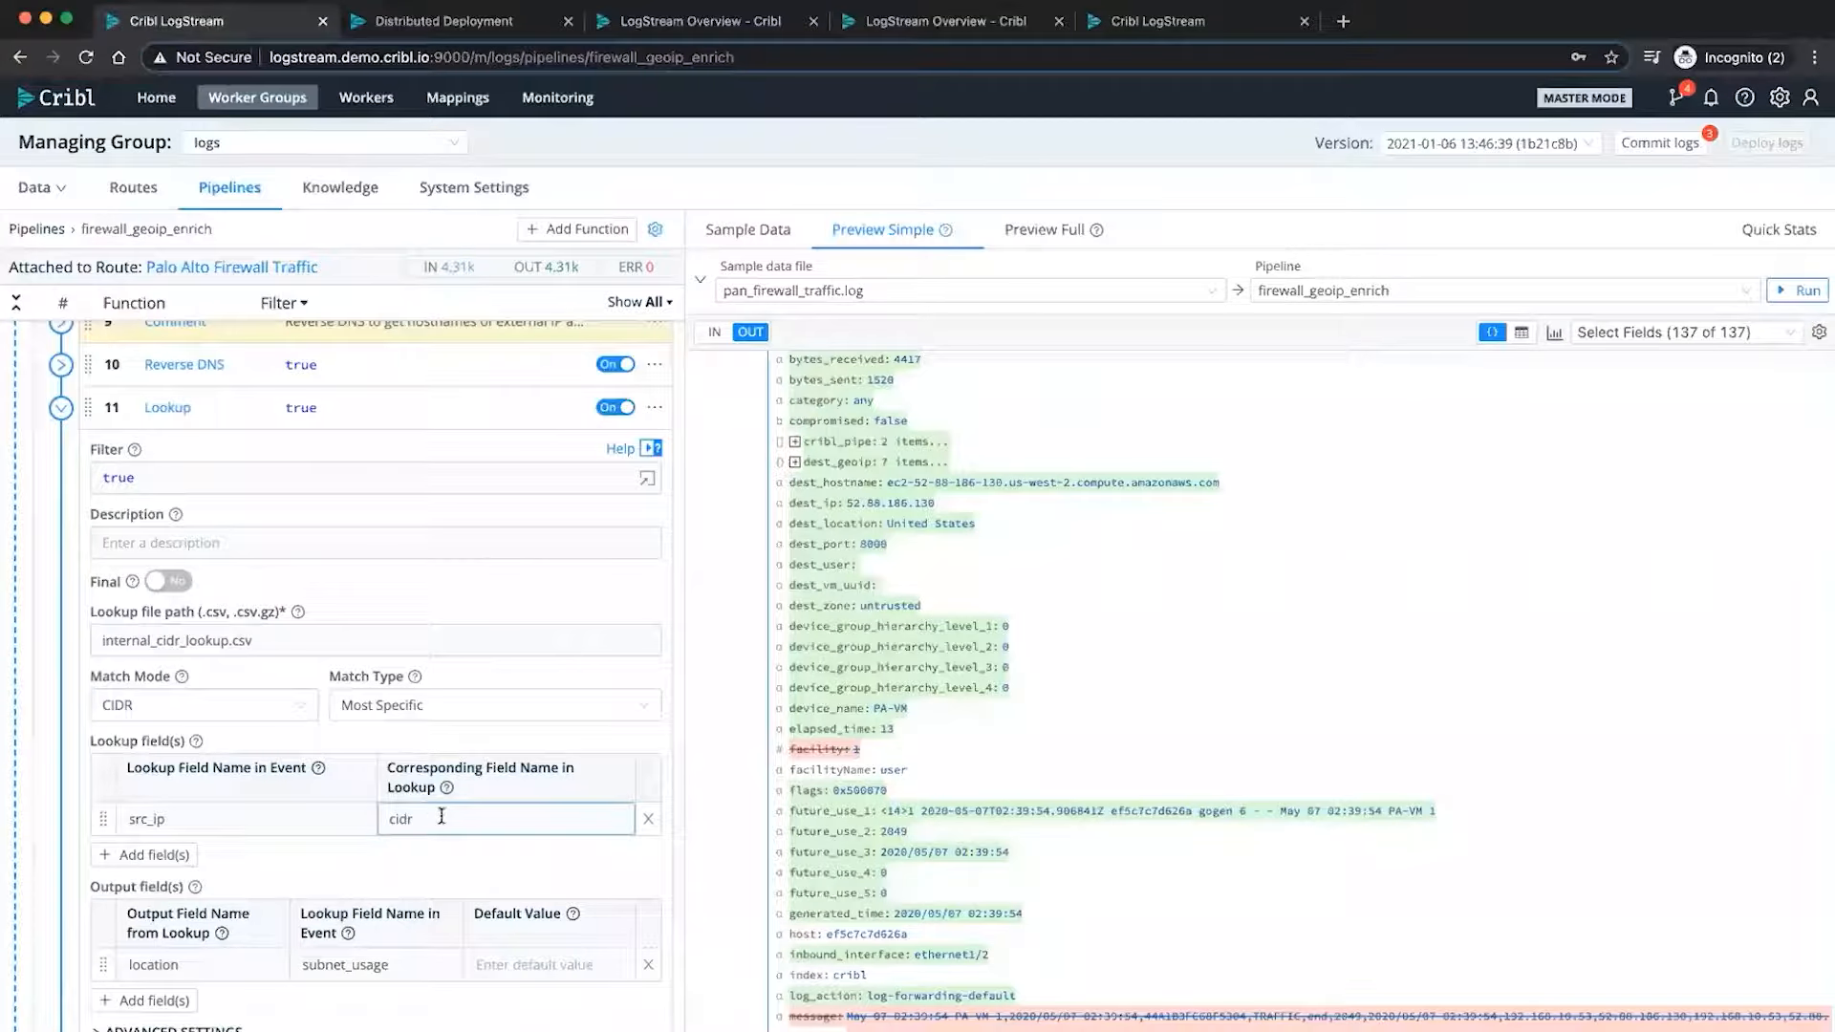
left_click(60, 409)
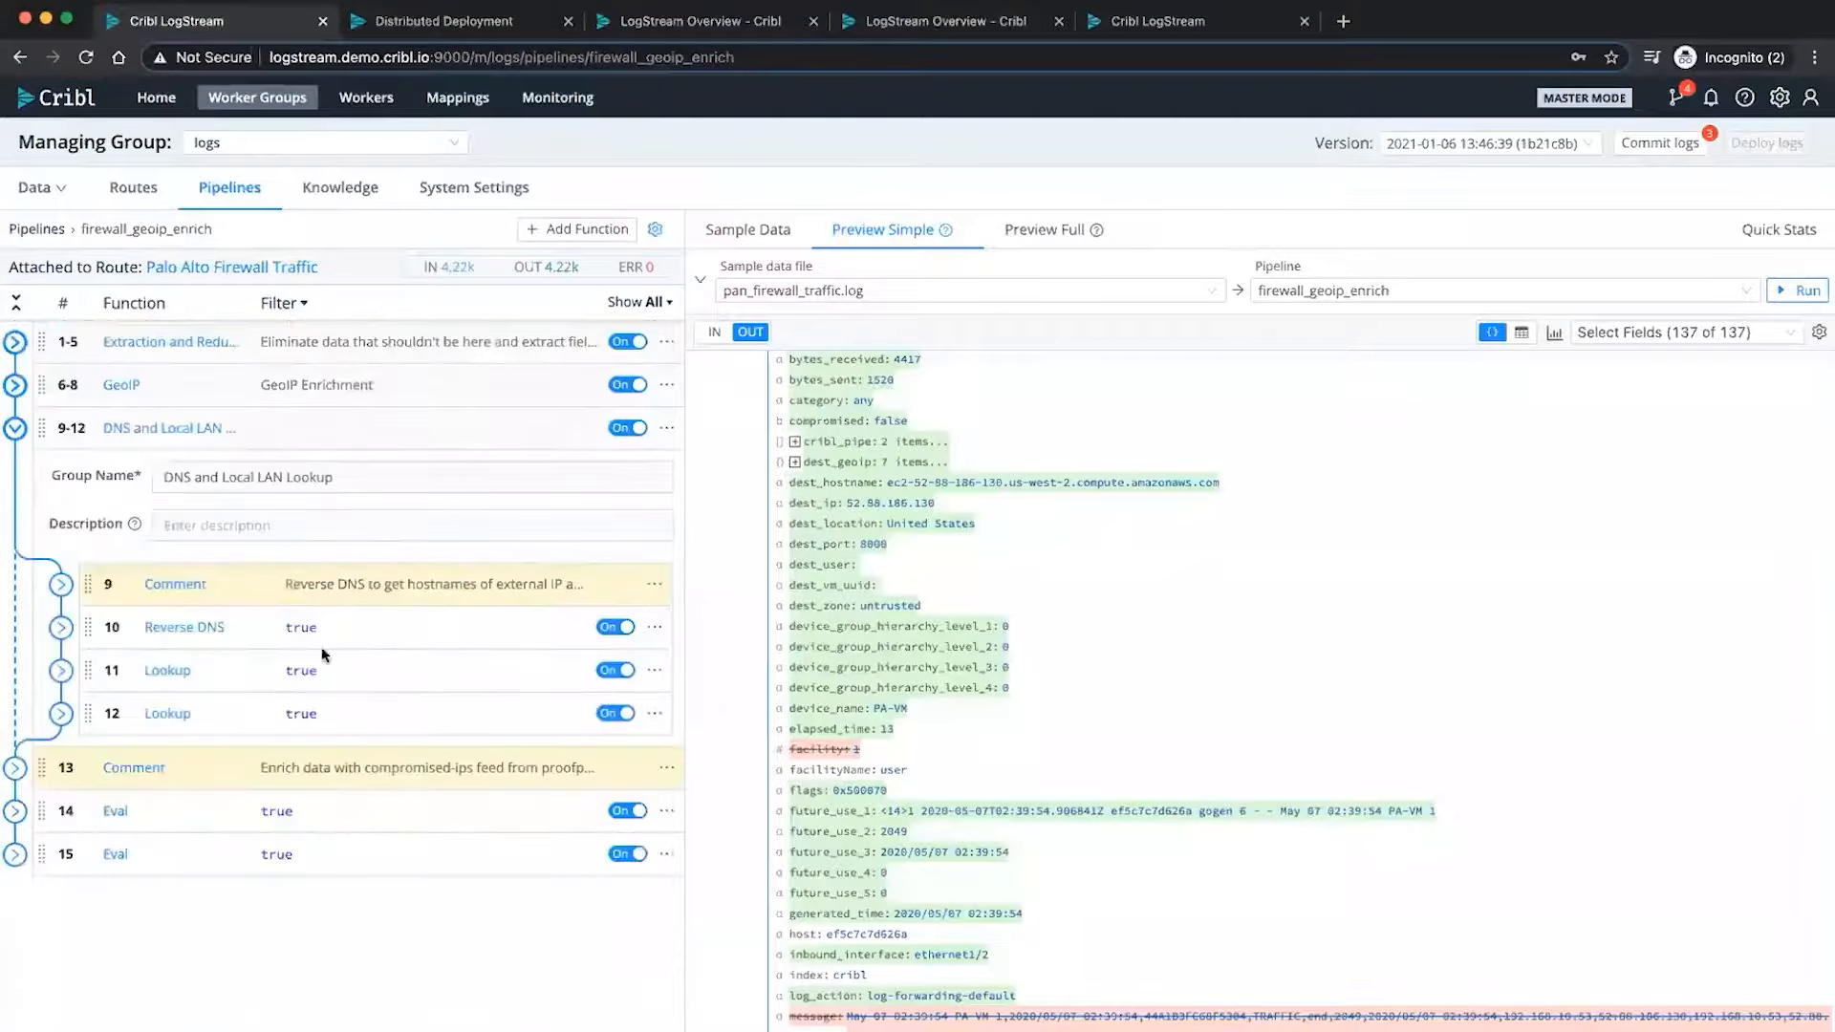
left_click(14, 427)
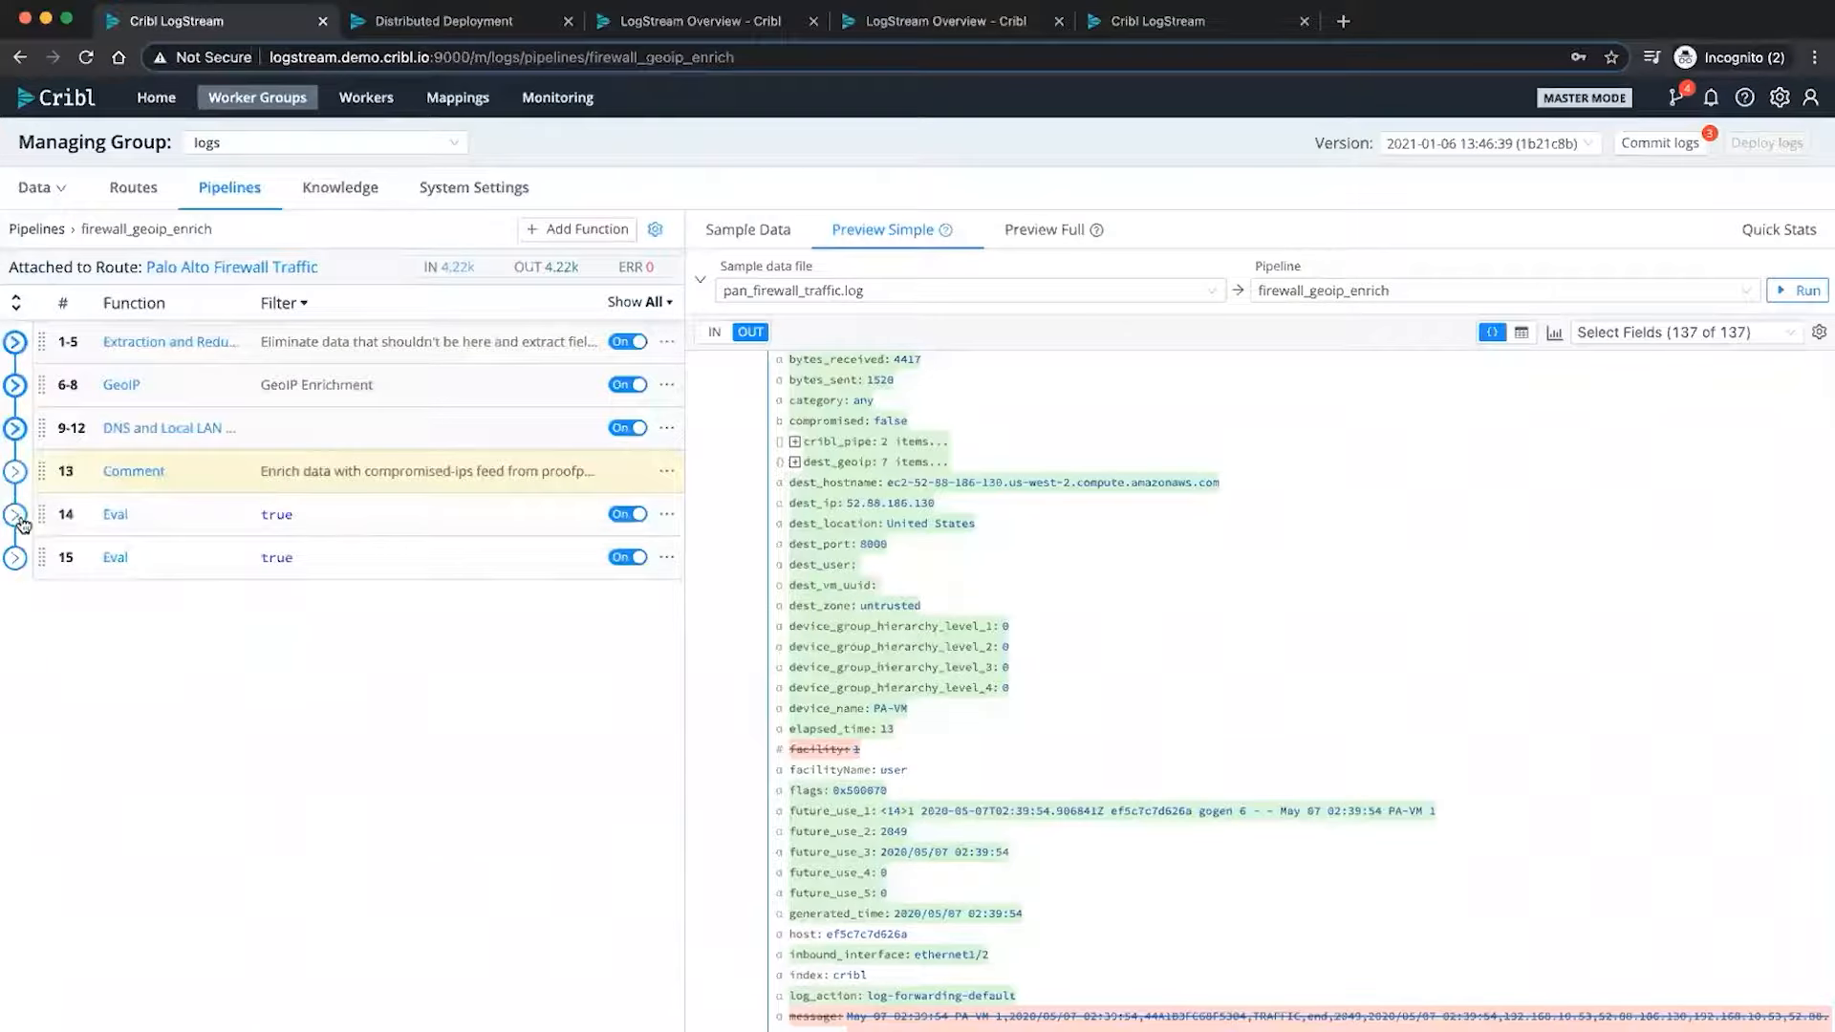
- Inspect the full value expression and sample output of the compromised field in Eval function 14, and collapse the function
left_click(25, 515)
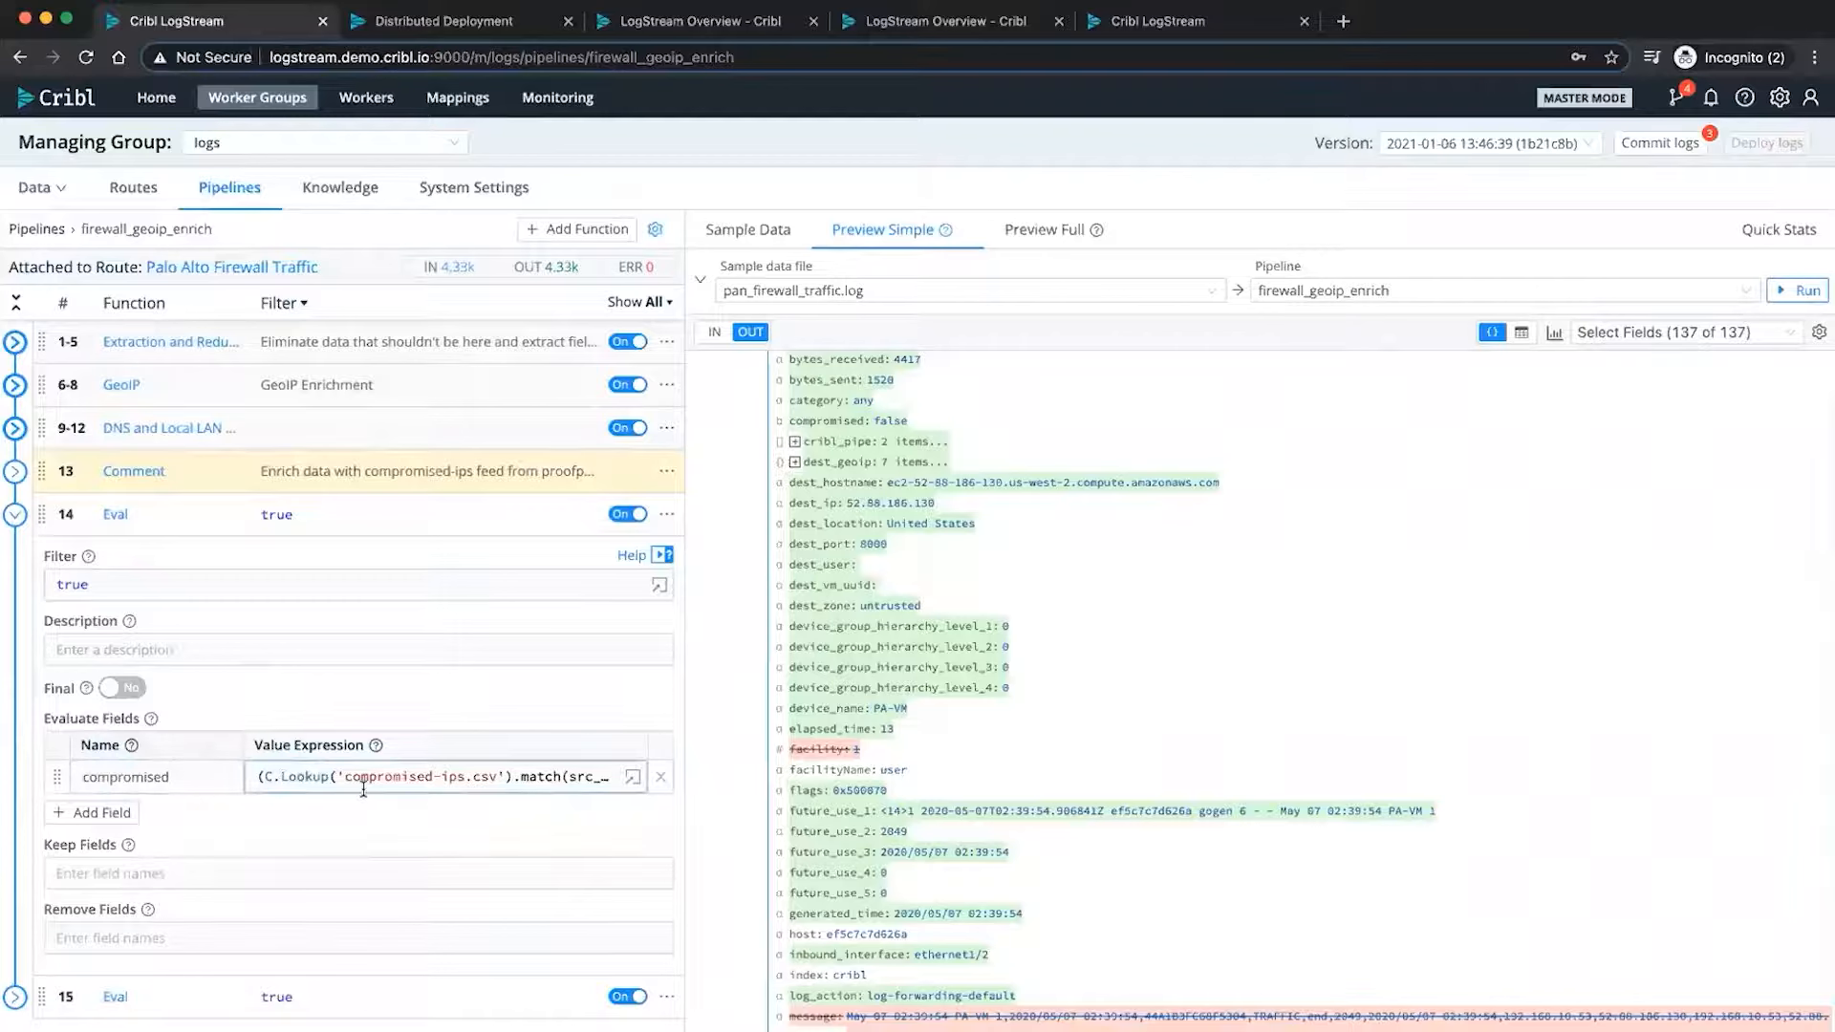
left_click(633, 777)
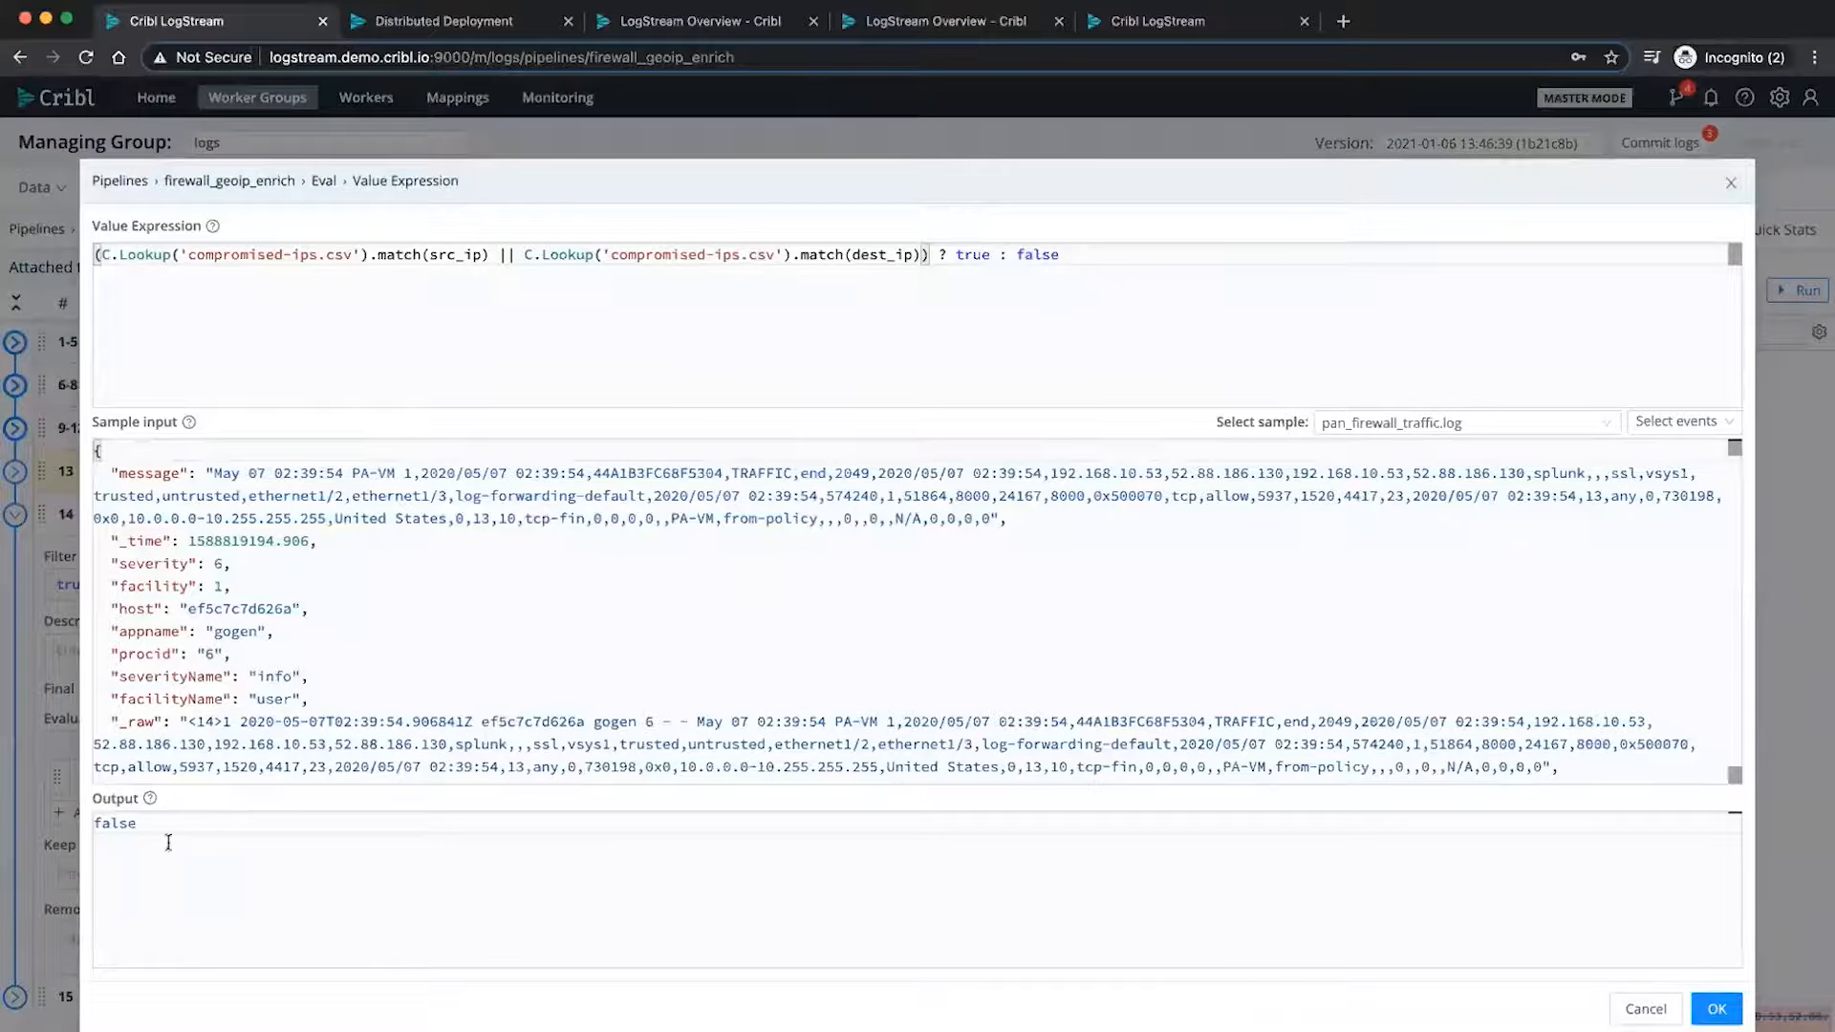
left_click(1732, 187)
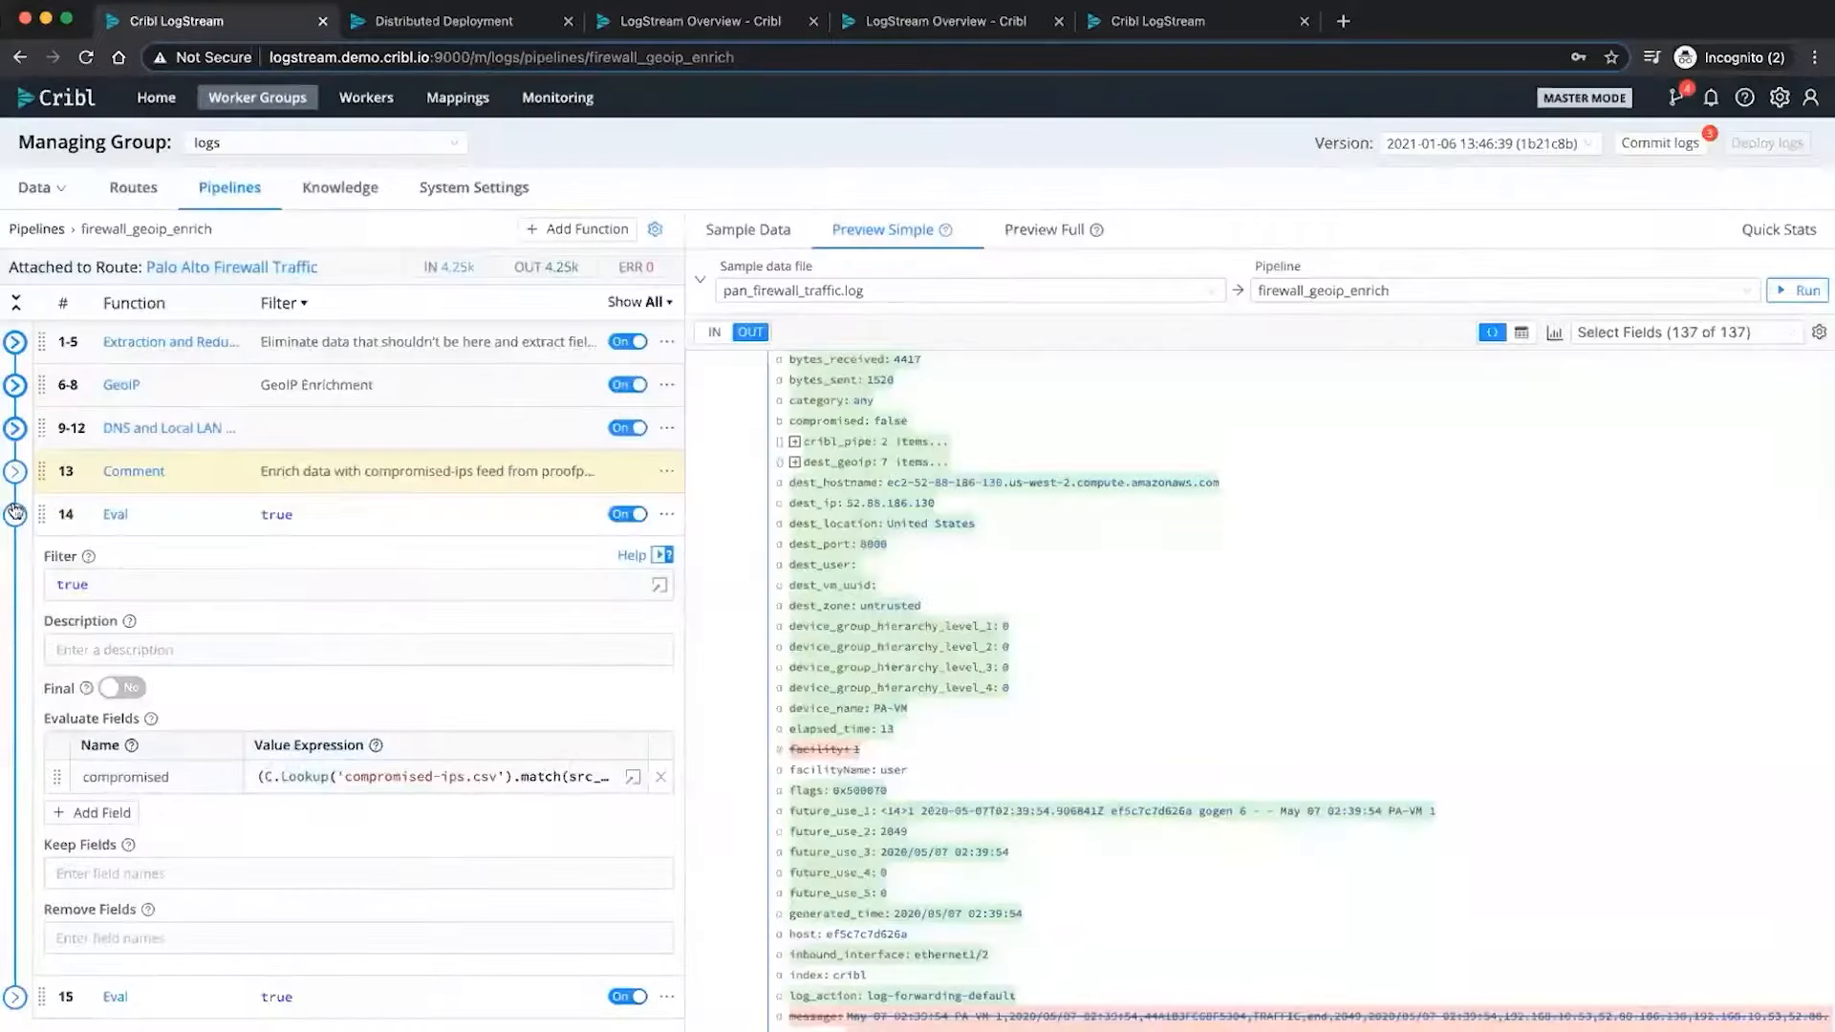
left_click(16, 516)
- Open the masking pipeline from the Sensitive Data route and expand its Mask function to view the masking rules
left_click(147, 194)
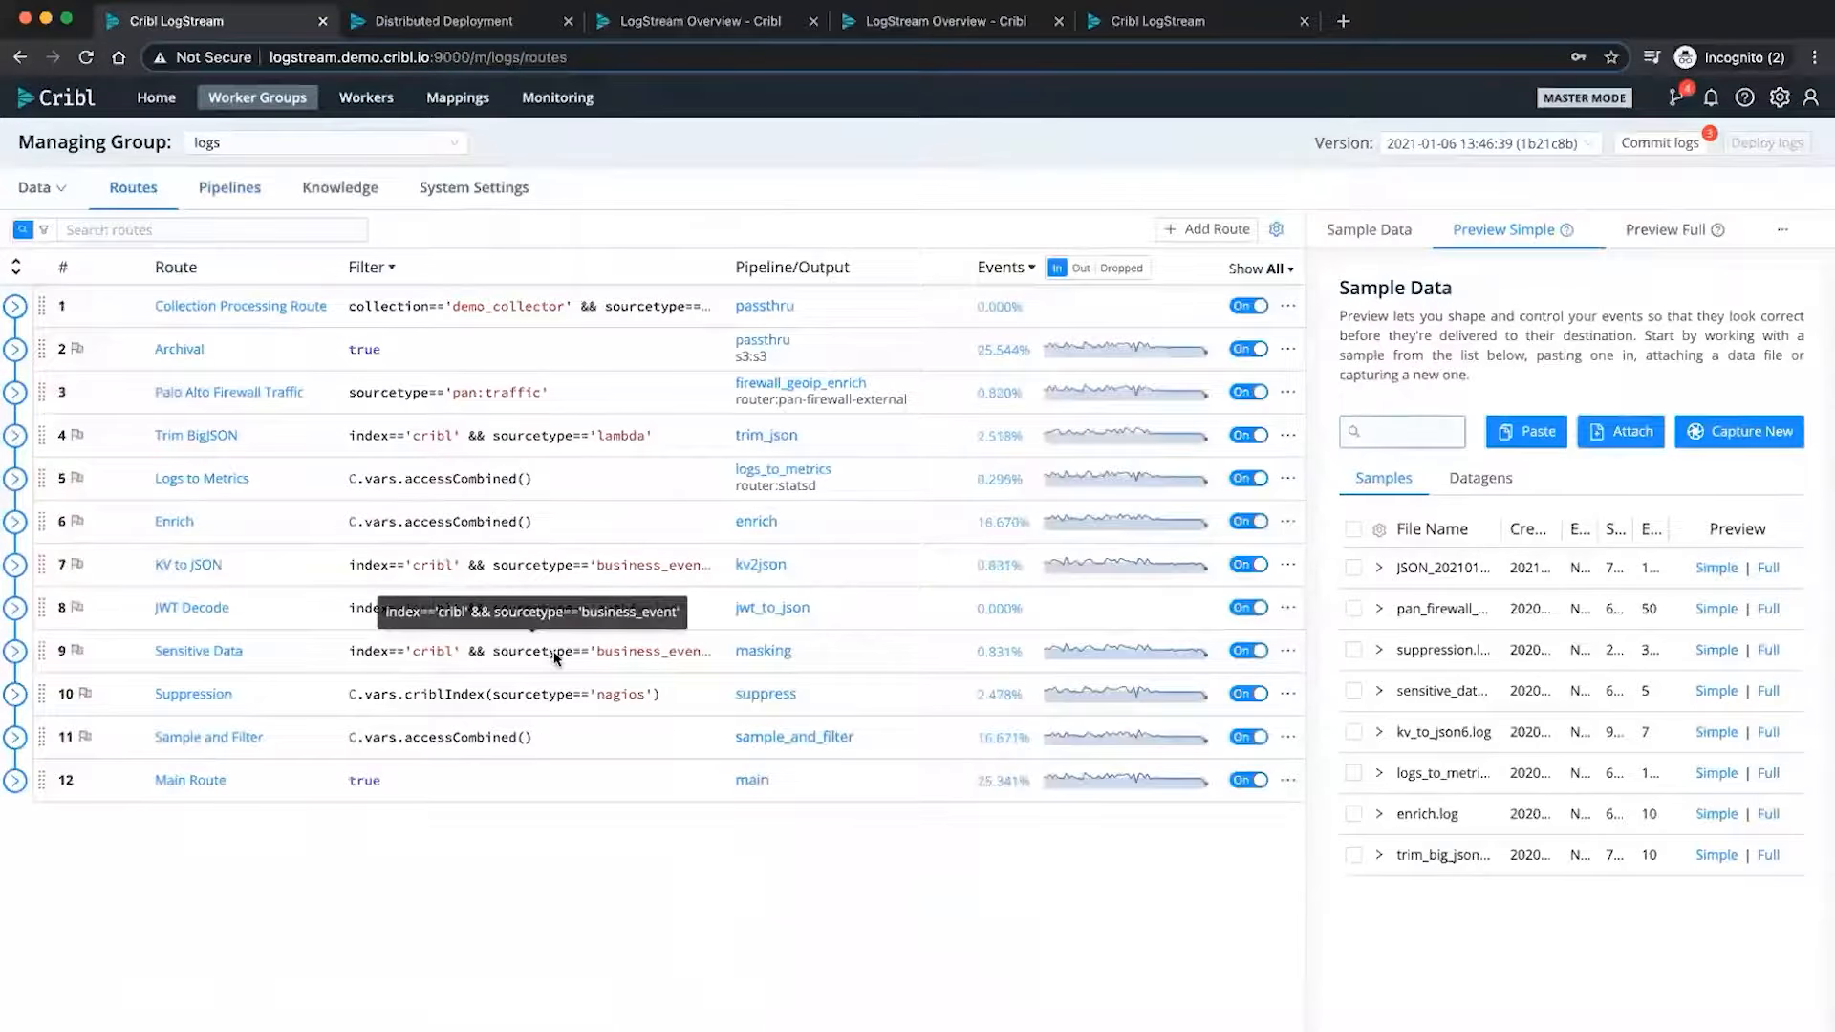
left_click(772, 658)
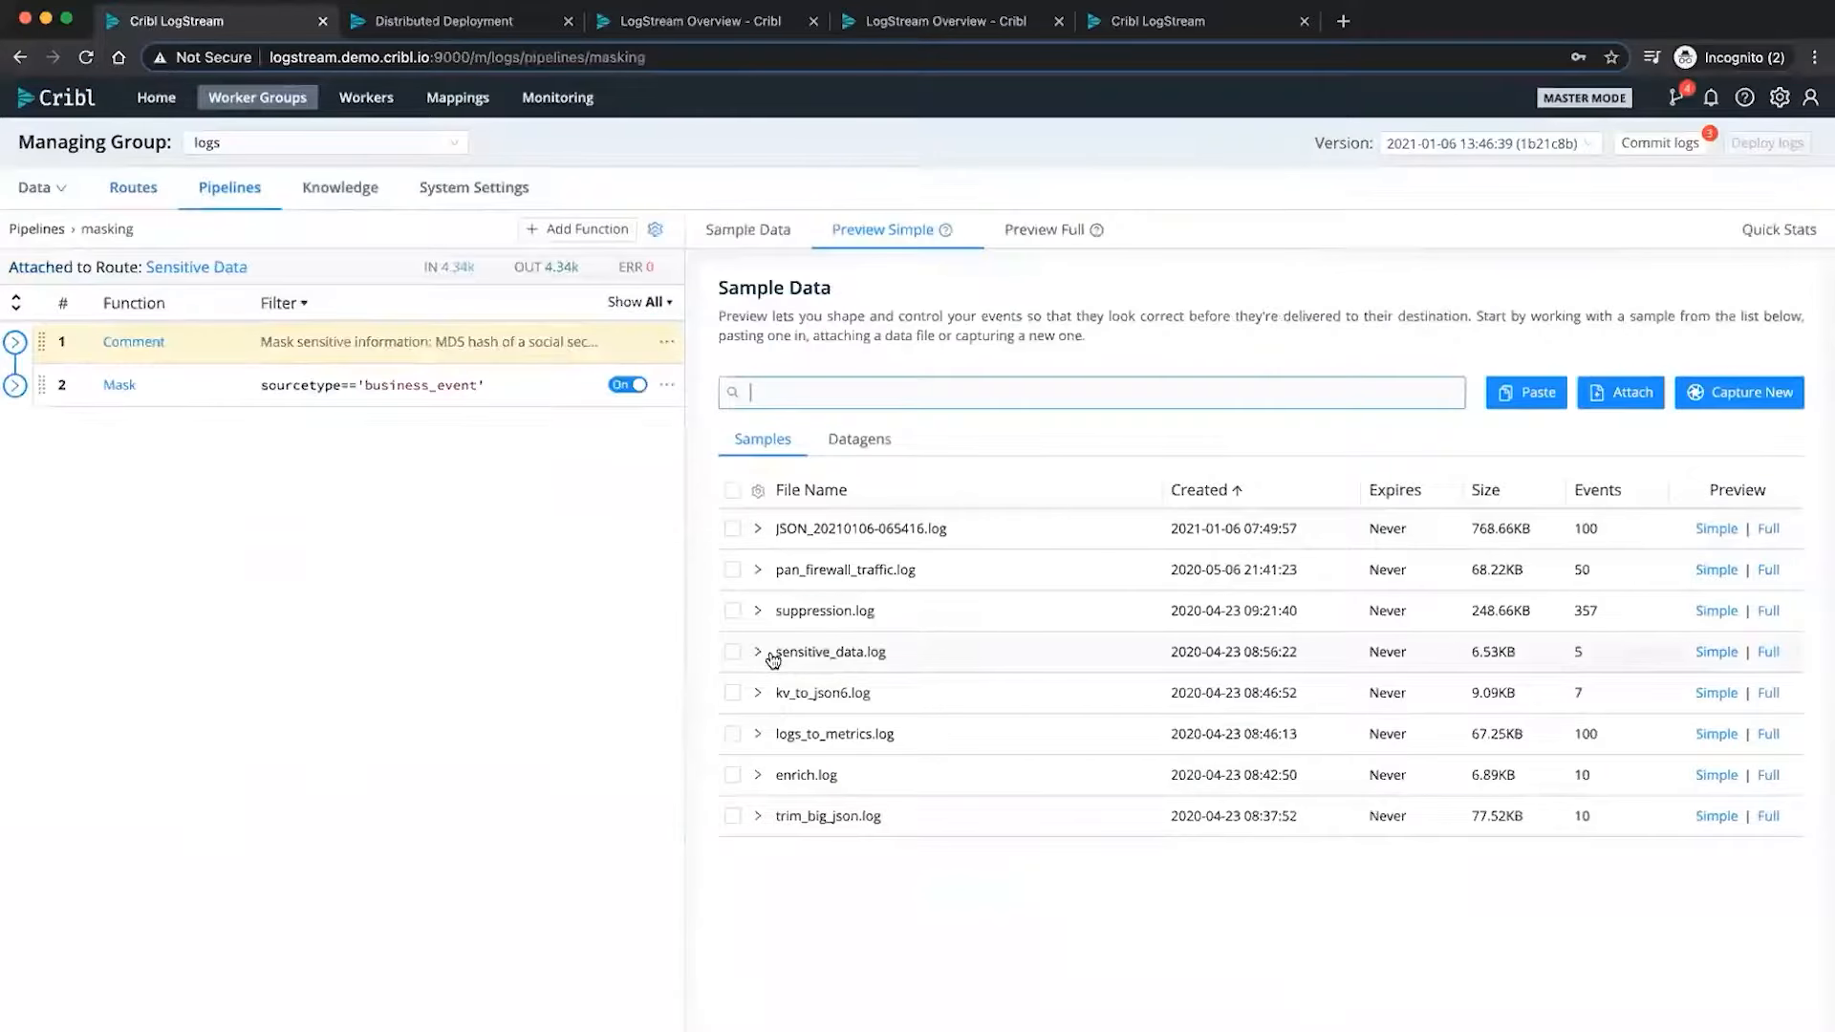
left_click(15, 386)
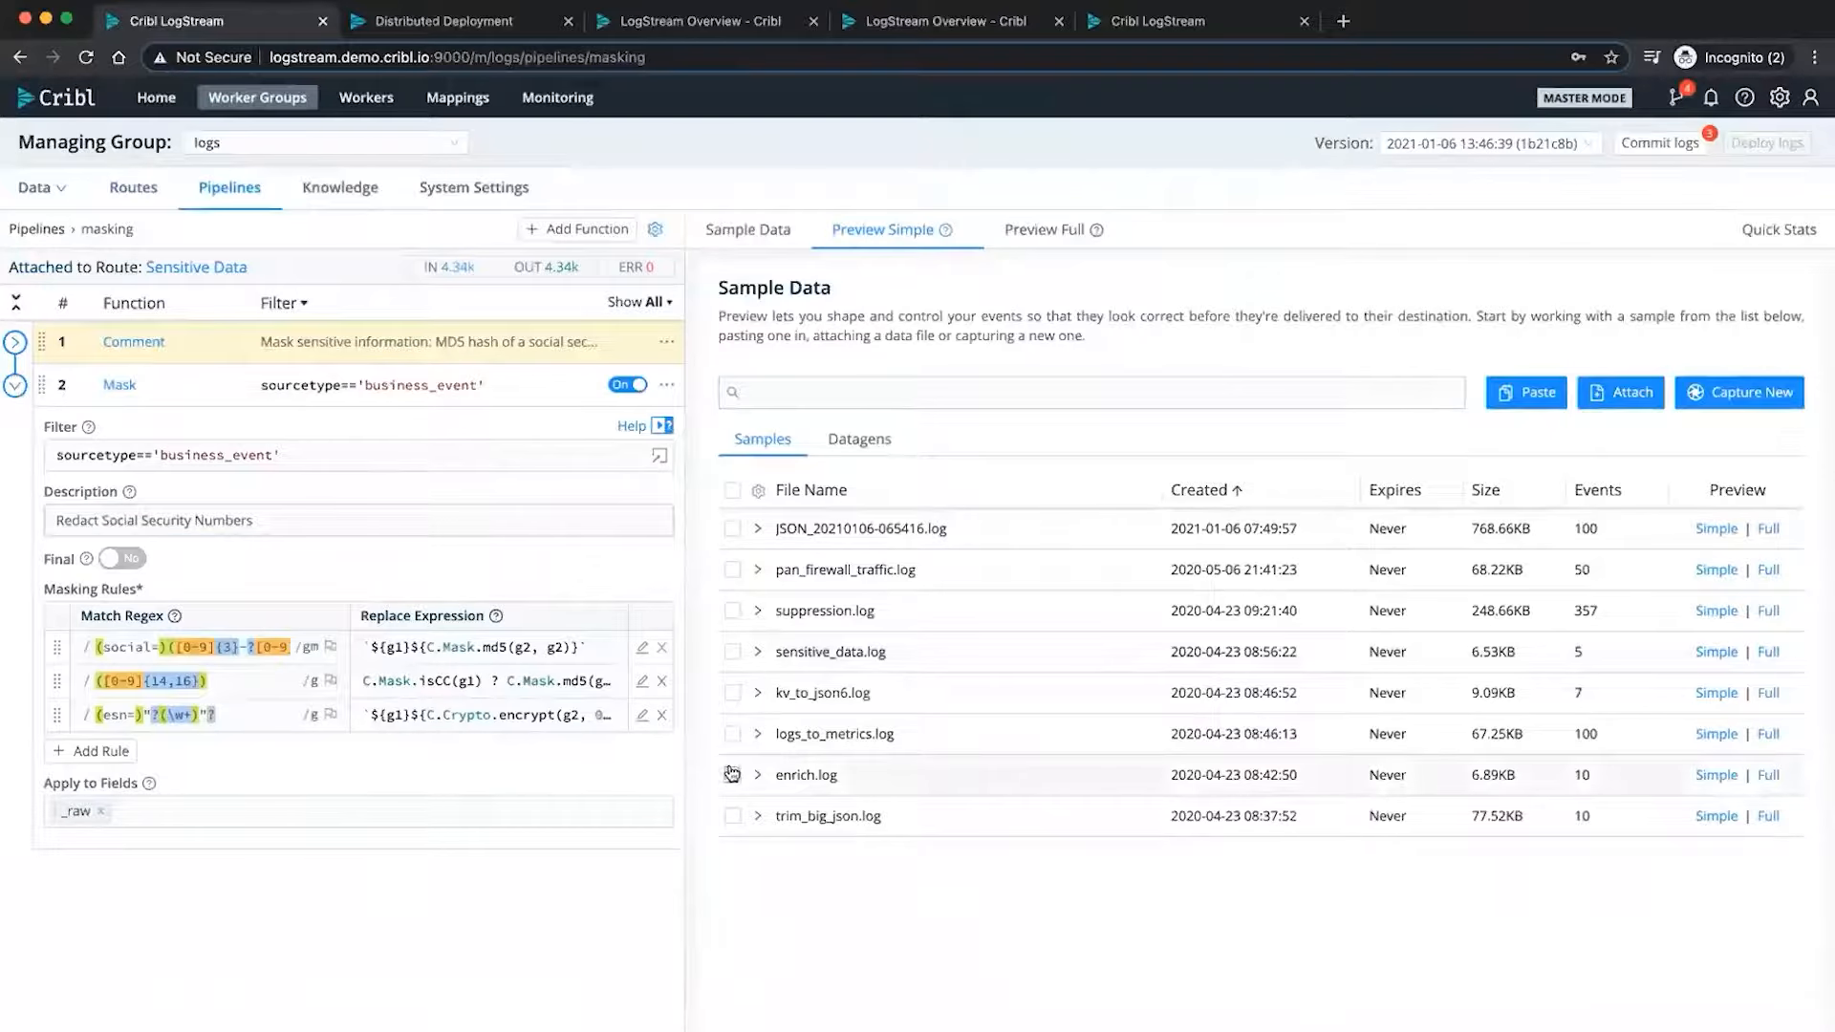
- Open sensitive_data.log in the simple preview and show the first event's full _raw
left_click(1717, 654)
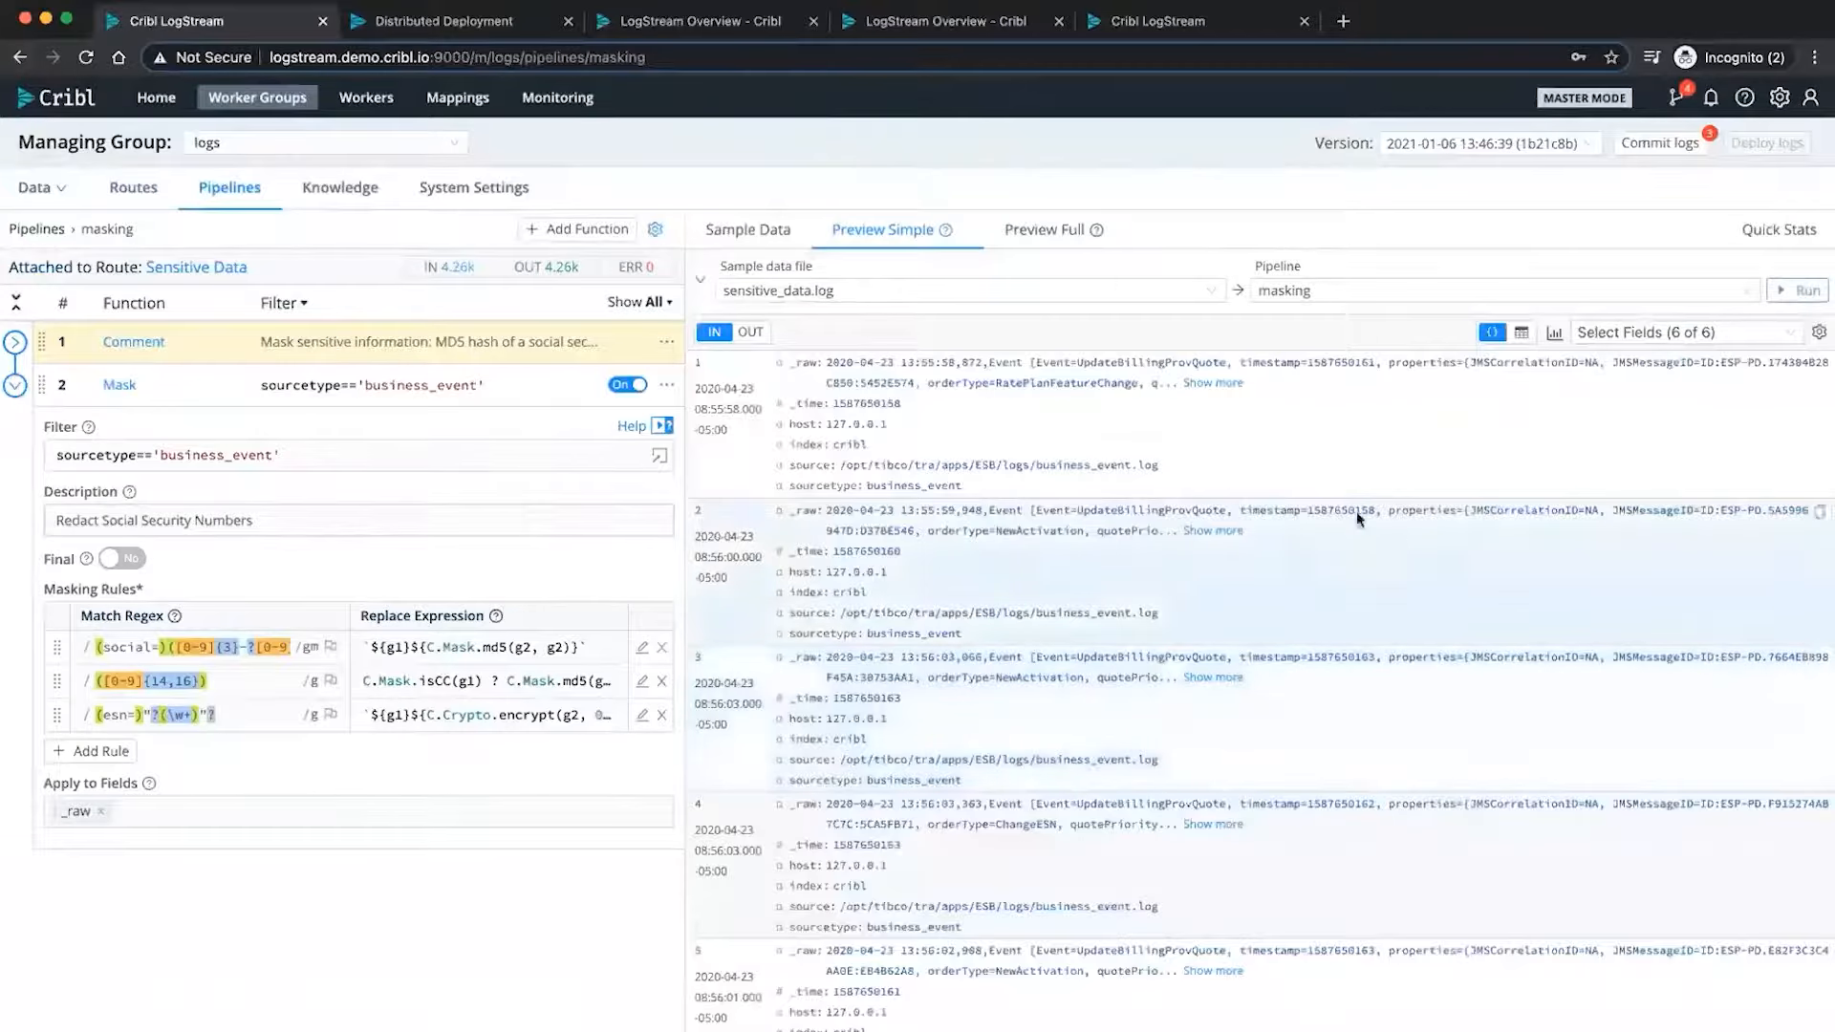
left_click(1215, 383)
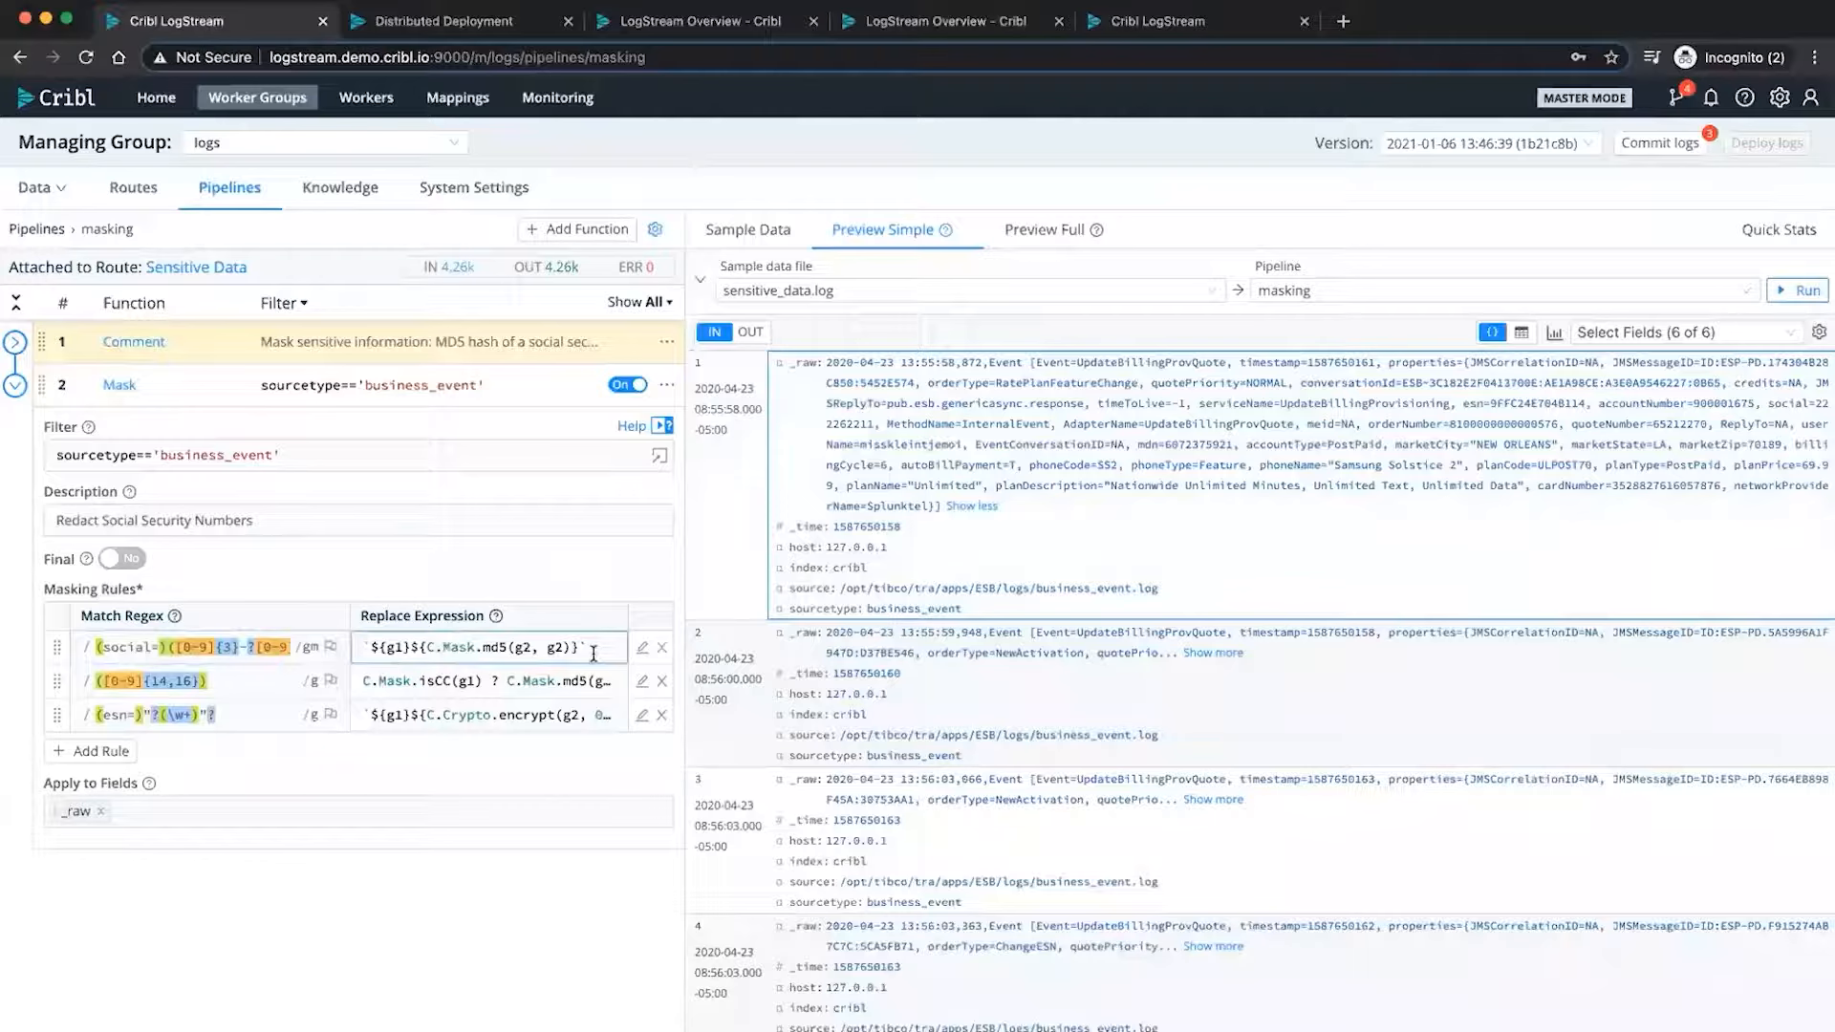
- Examine the social masking rule's match regex, replace expression and sample output, and close it and collapse the Mask function
left_click(643, 654)
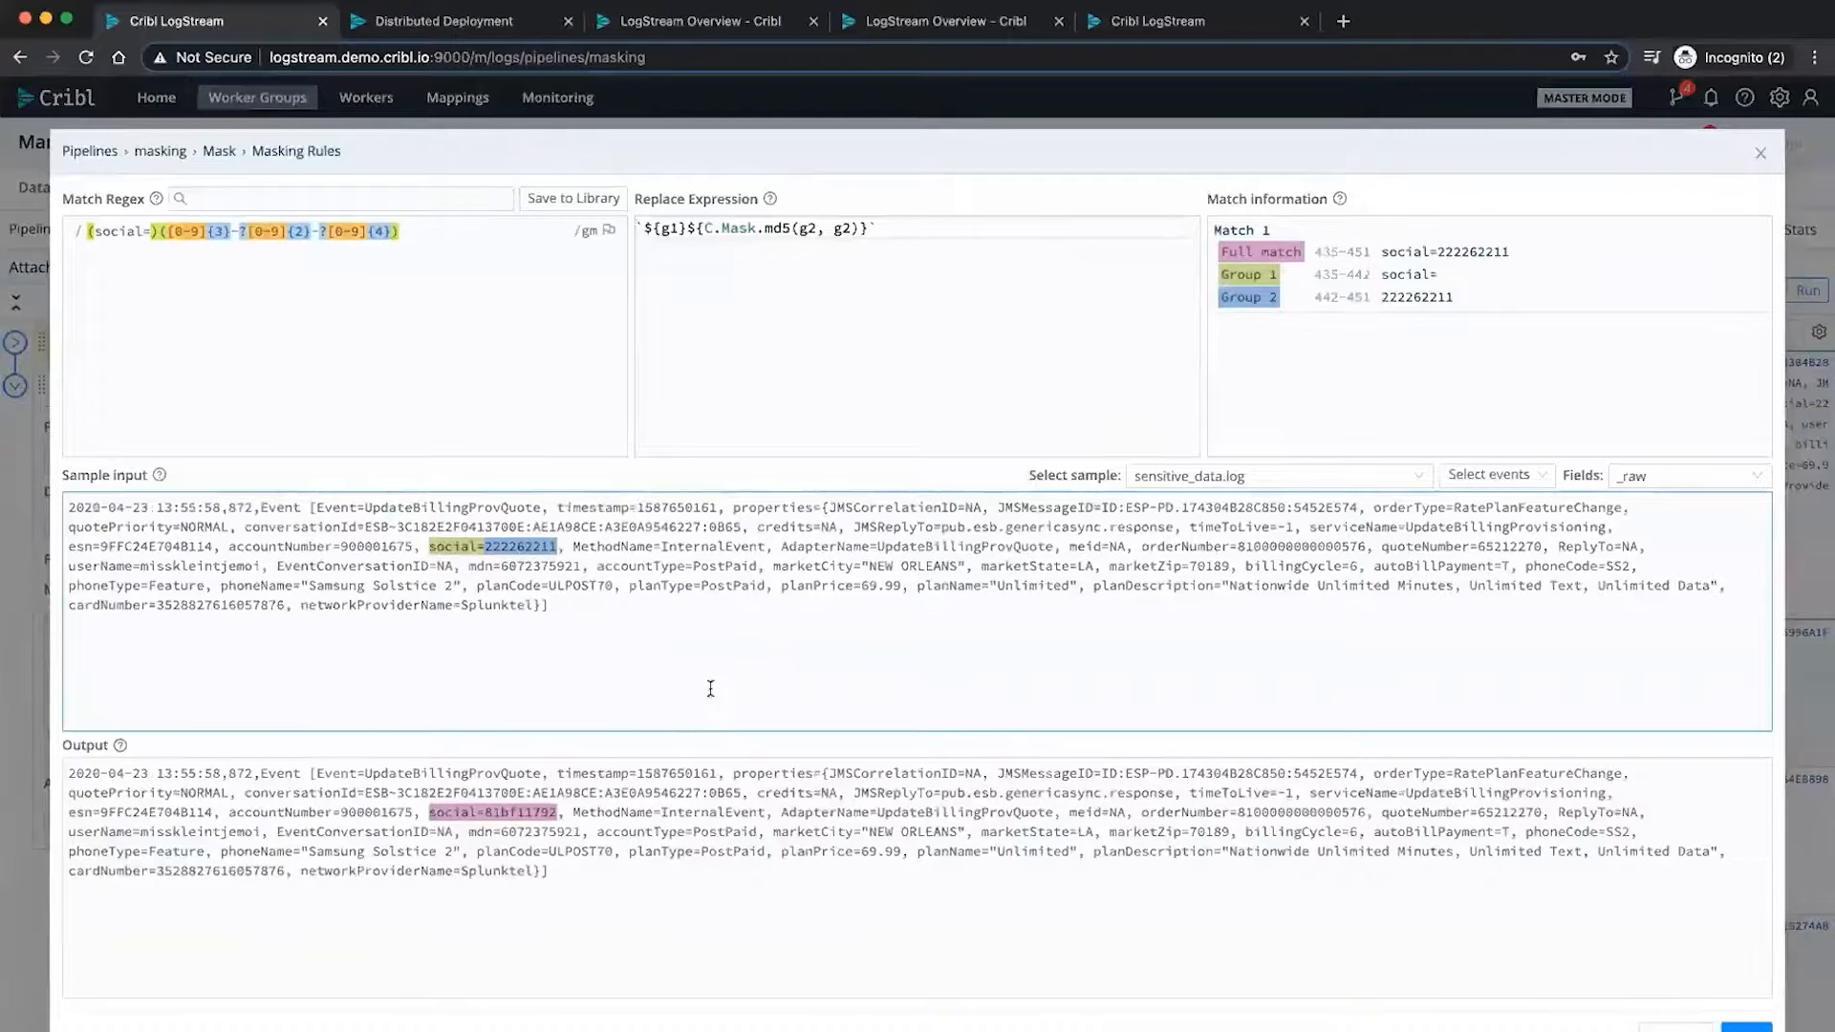
left_click(369, 274)
left_click(156, 239)
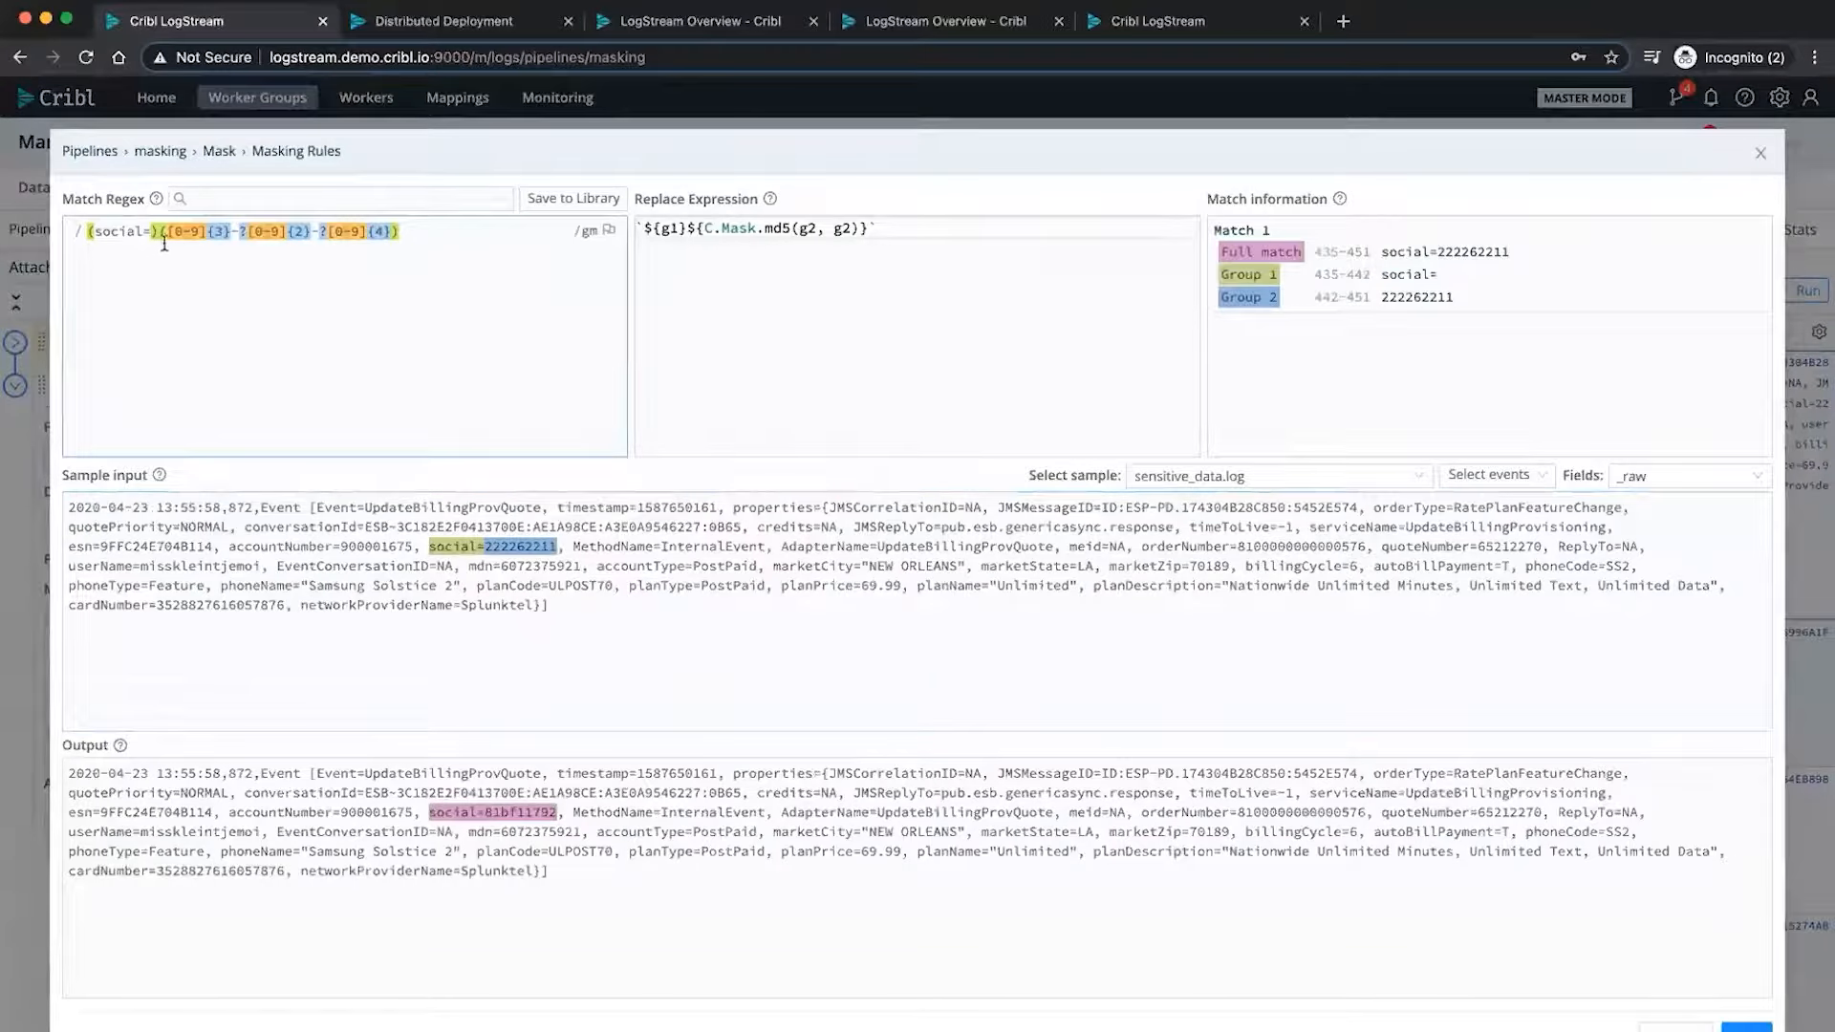
left_click(782, 253)
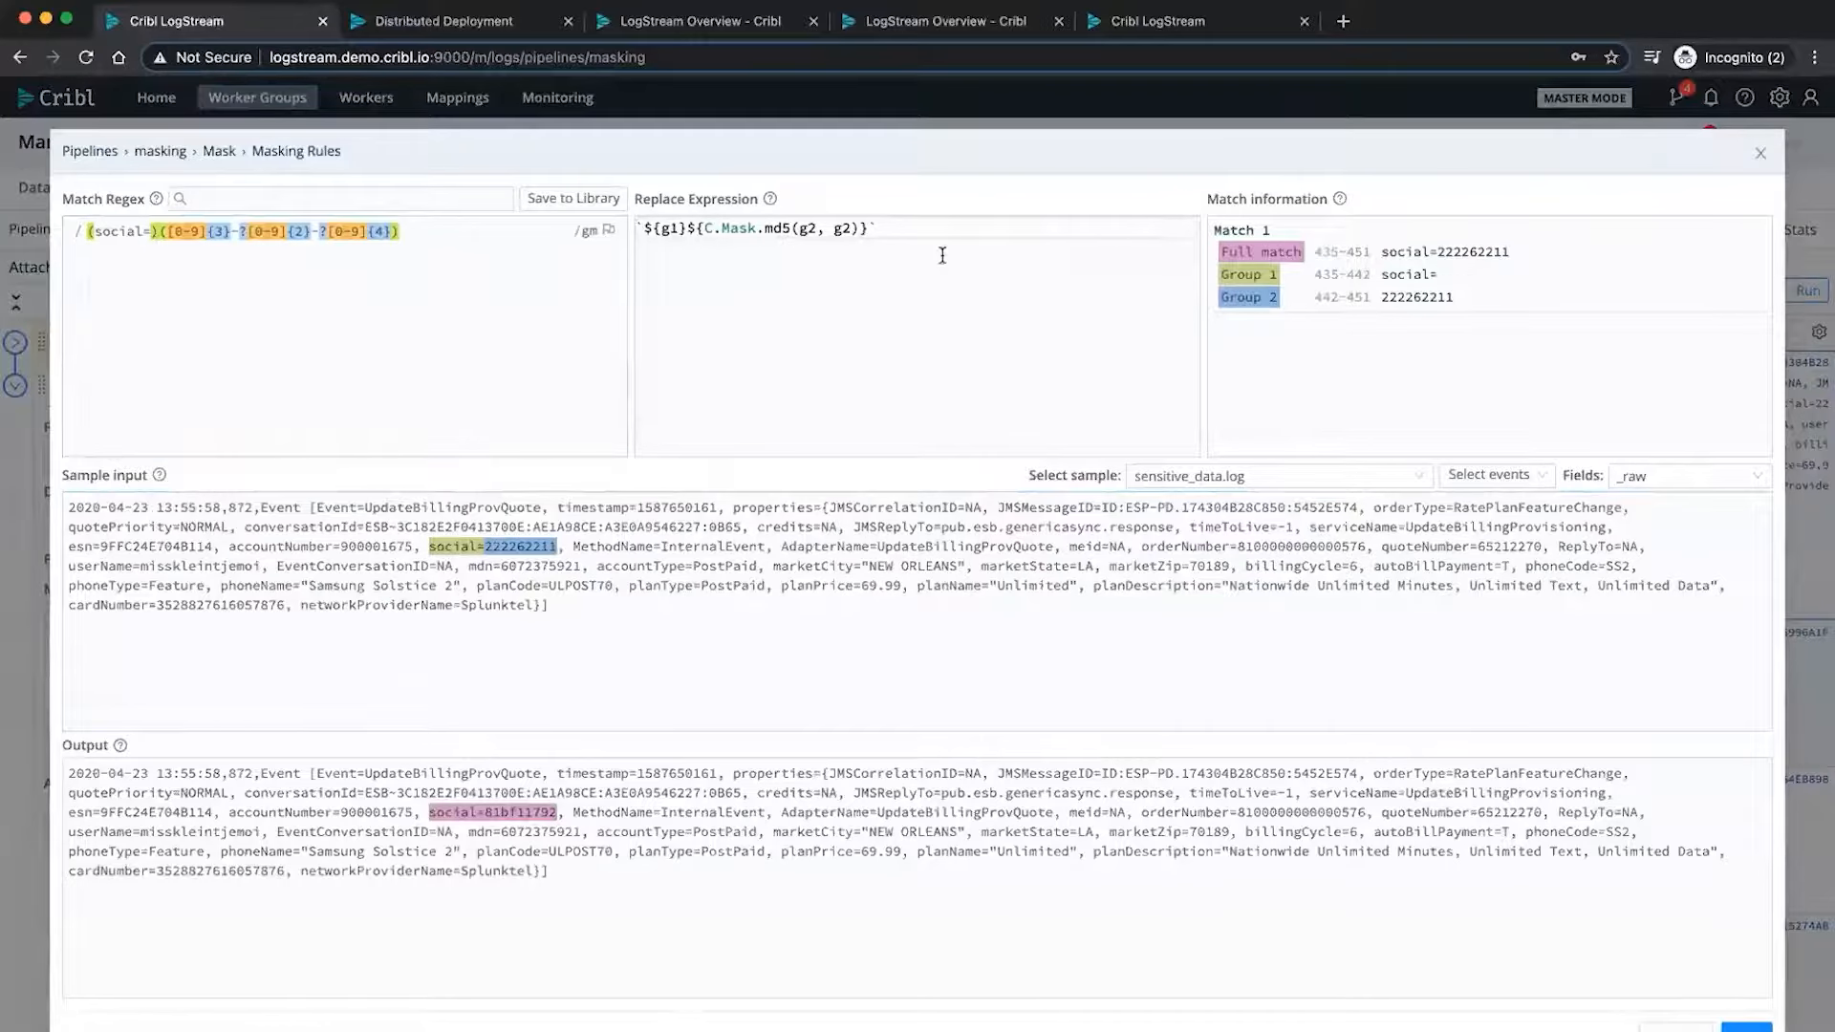
left_click(431, 538)
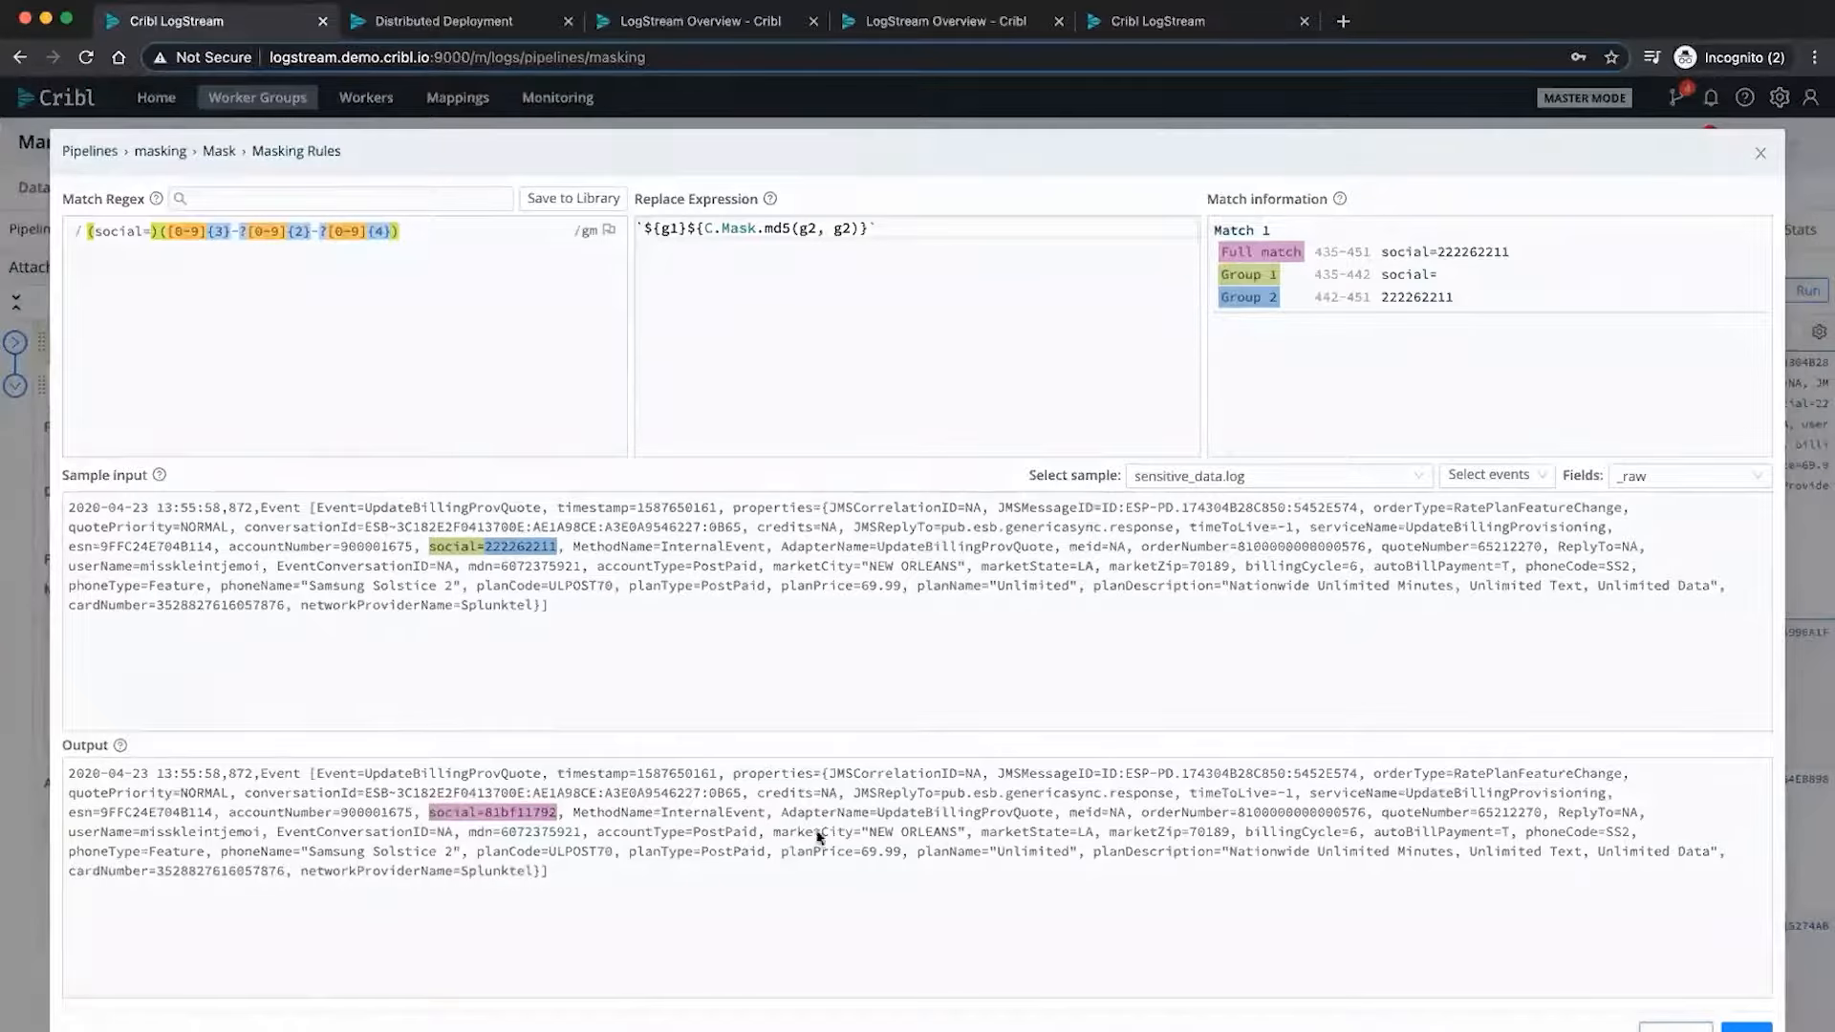
key("Escape")
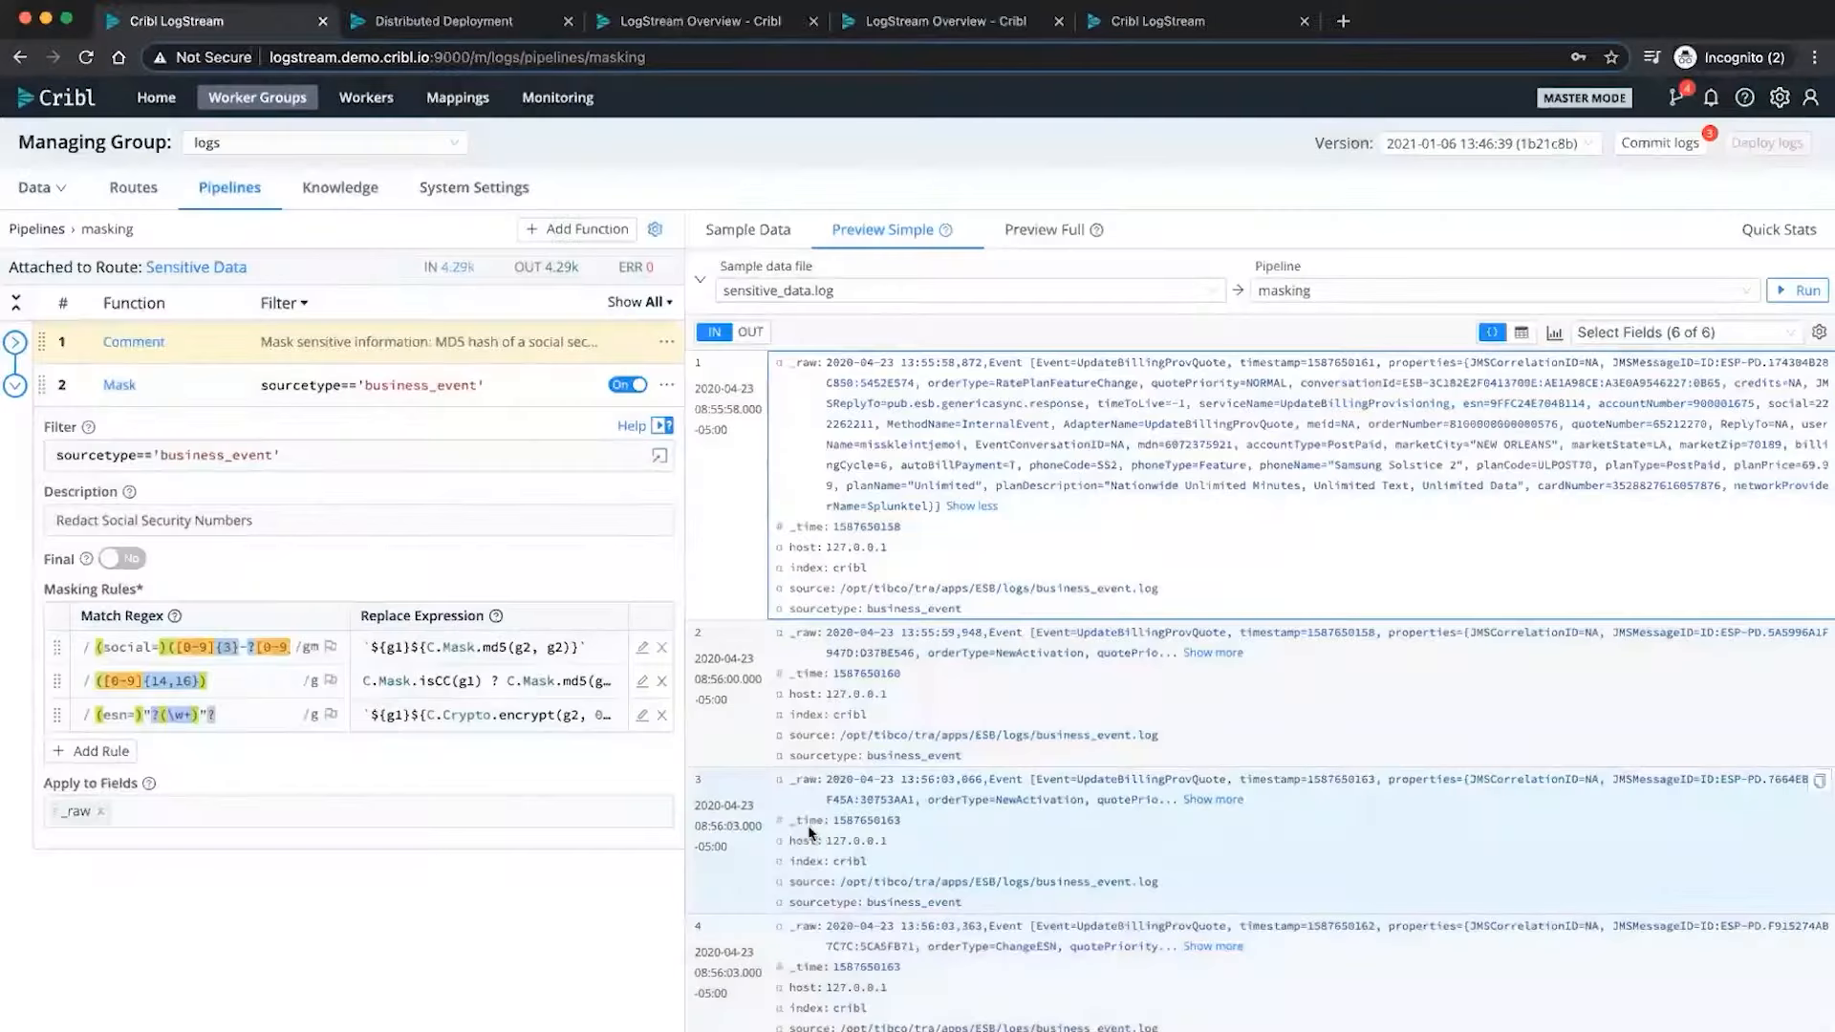
left_click(15, 385)
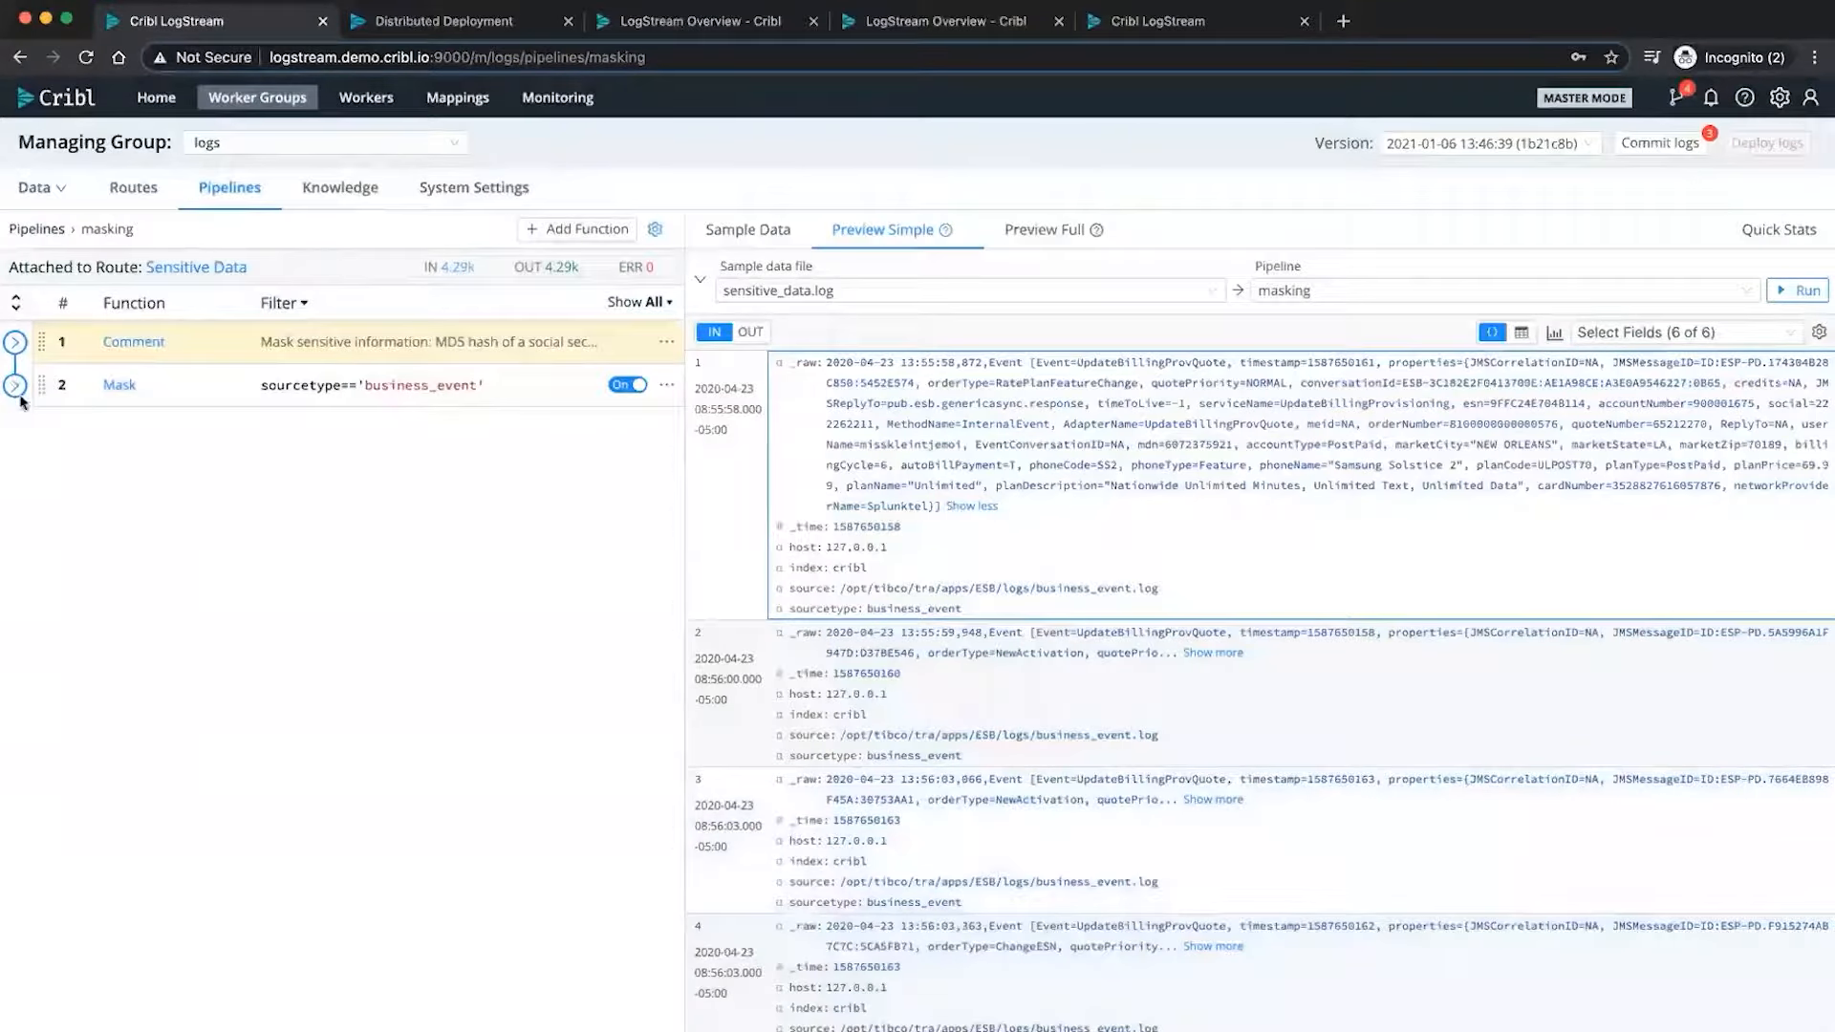
- Add a standard Regex Extract function to the end of the masking pipeline
left_click(597, 234)
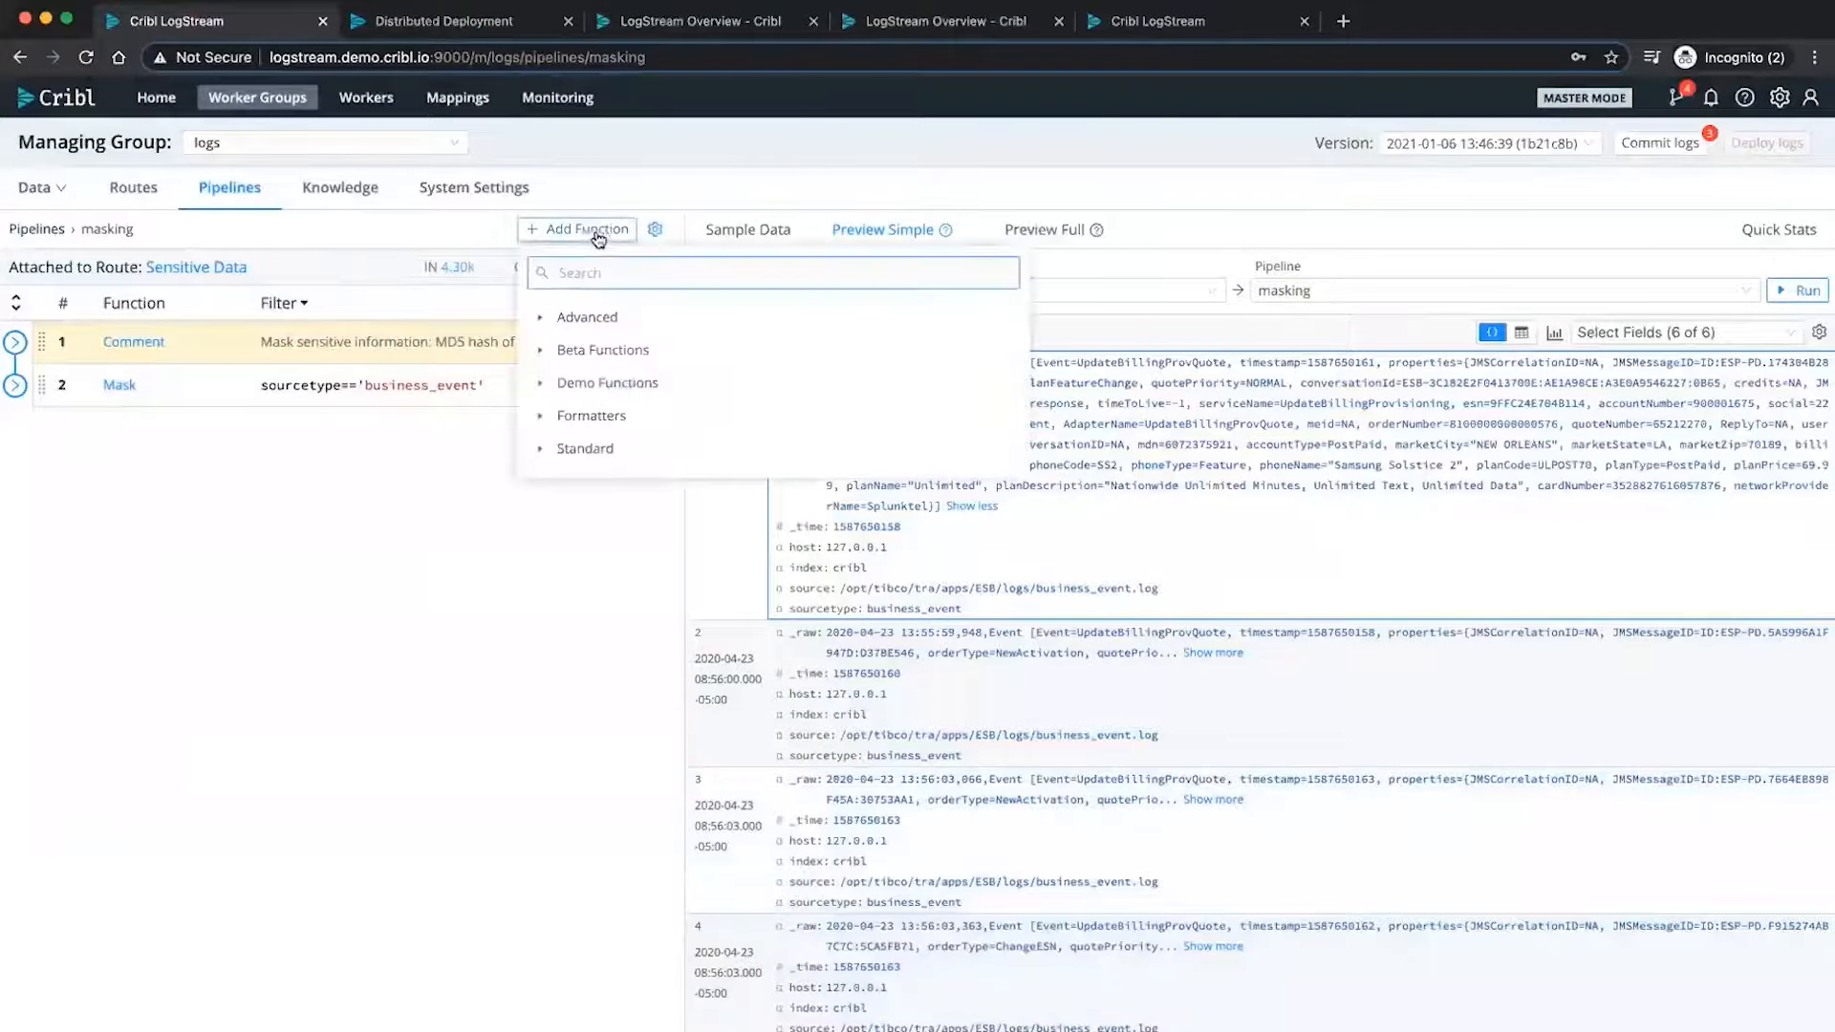
left_click(538, 450)
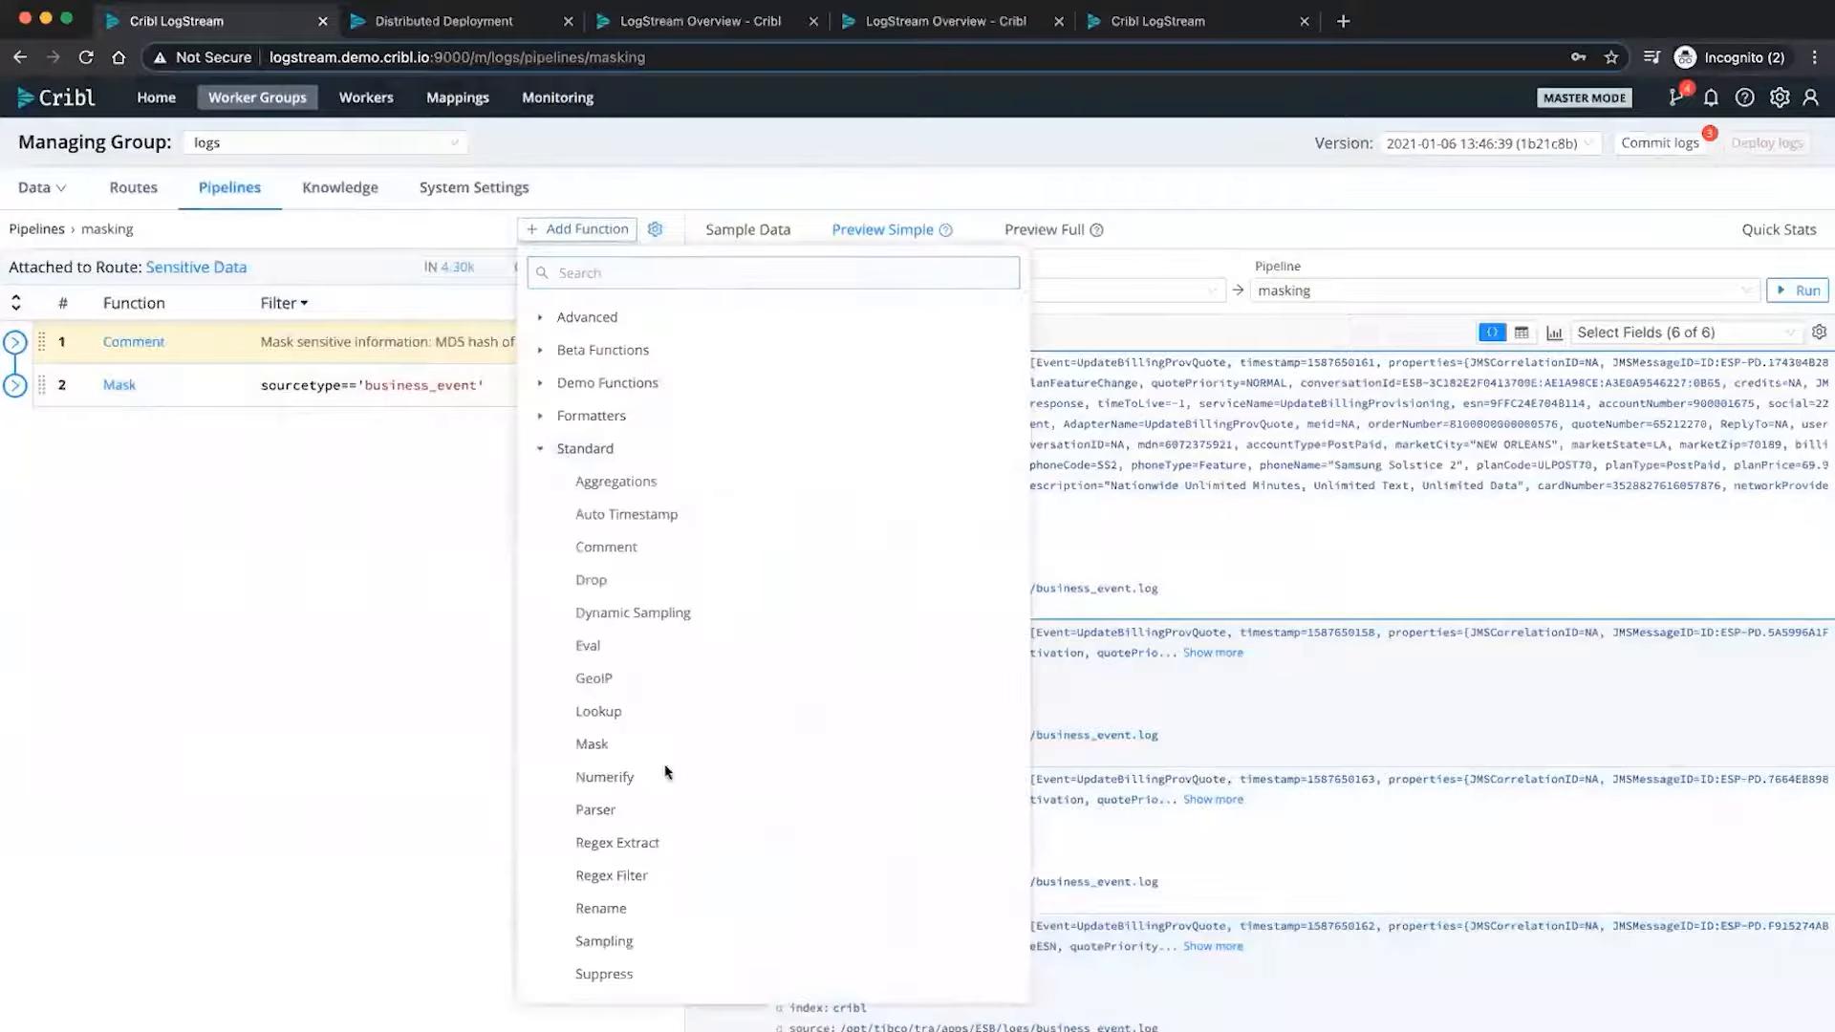
left_click(629, 845)
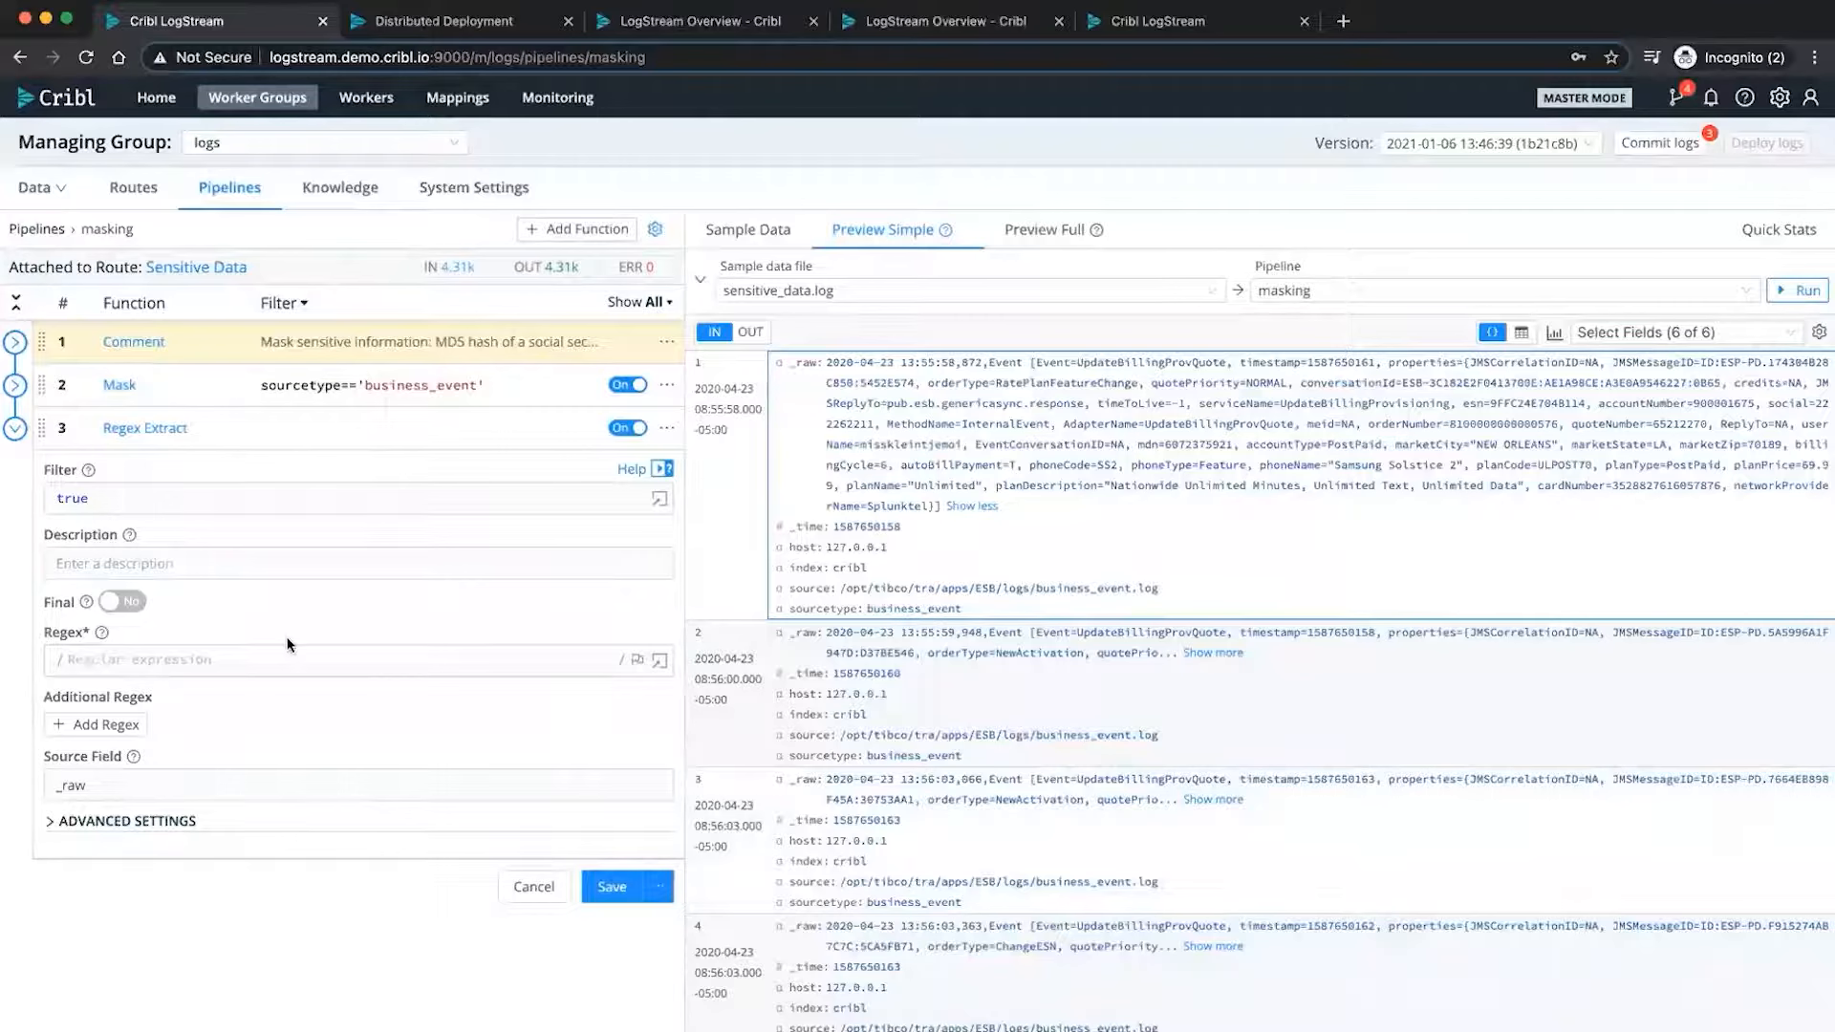
- Set the Regex Extract function's regex to (?<FIELDNAME>NORMAL), save the masking pipeline, and collapse the function
left_click(658, 662)
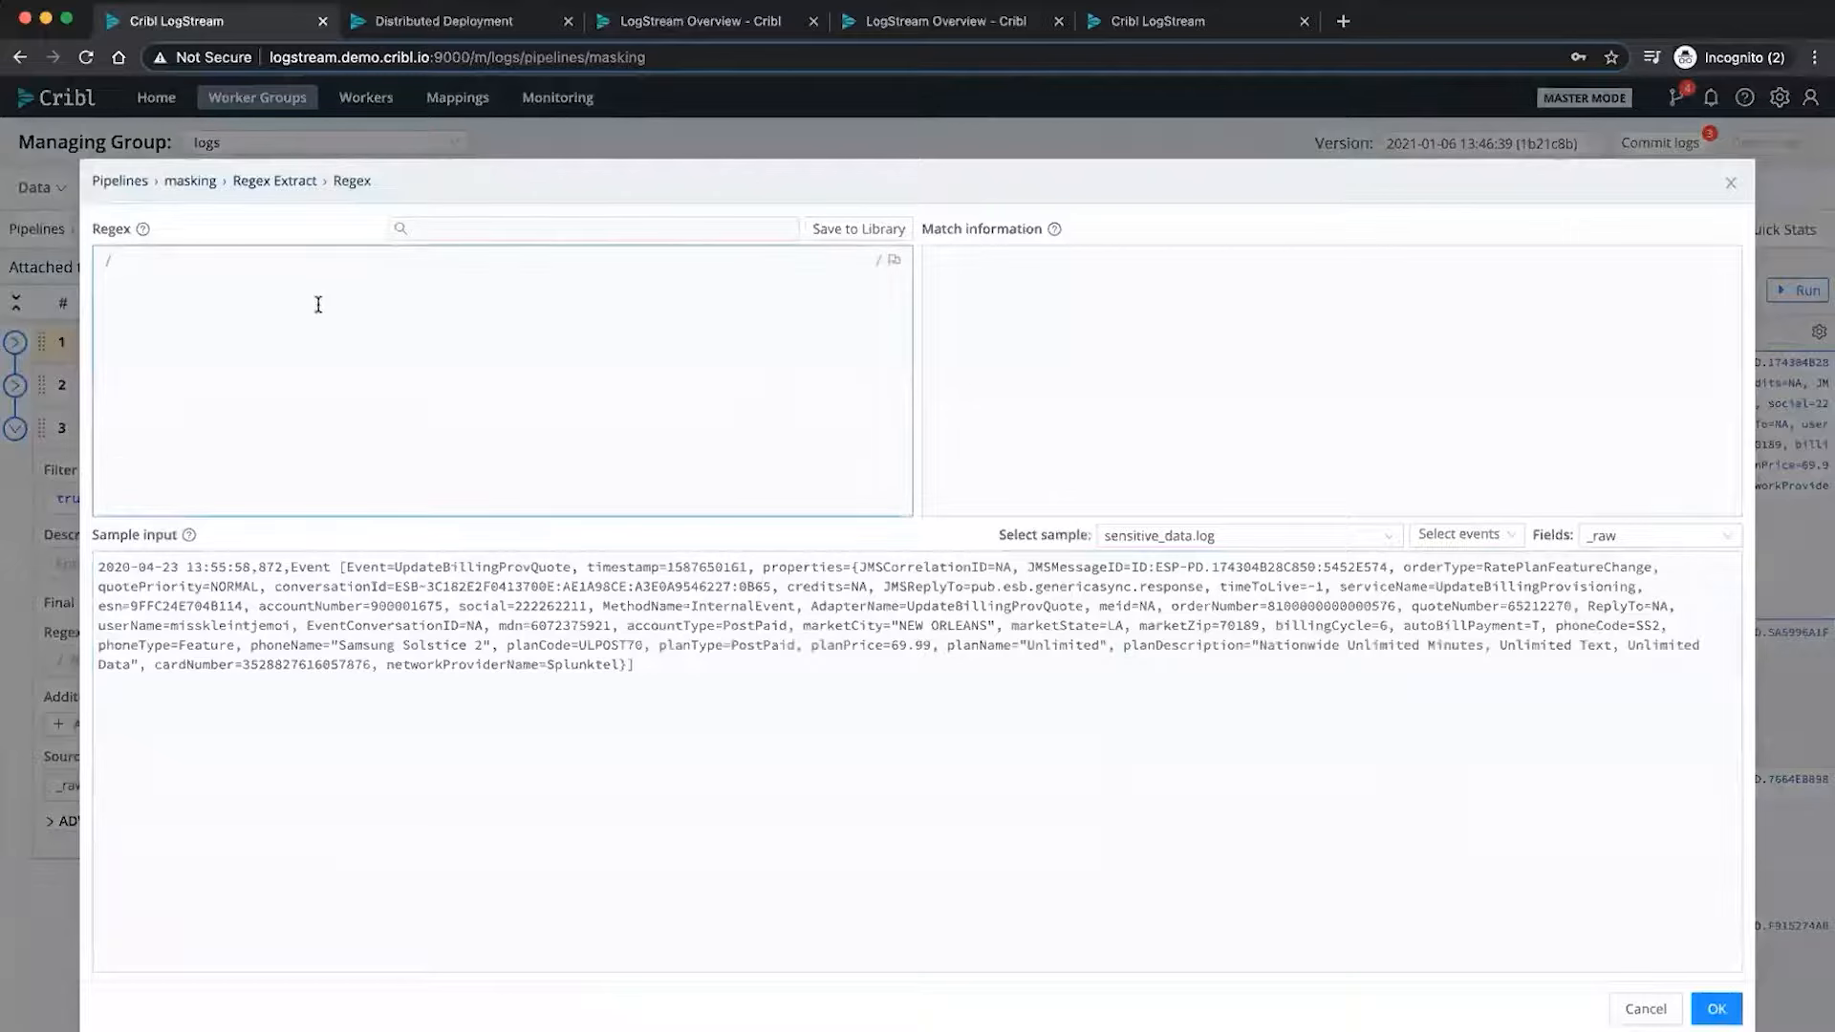
type("NORMAL")
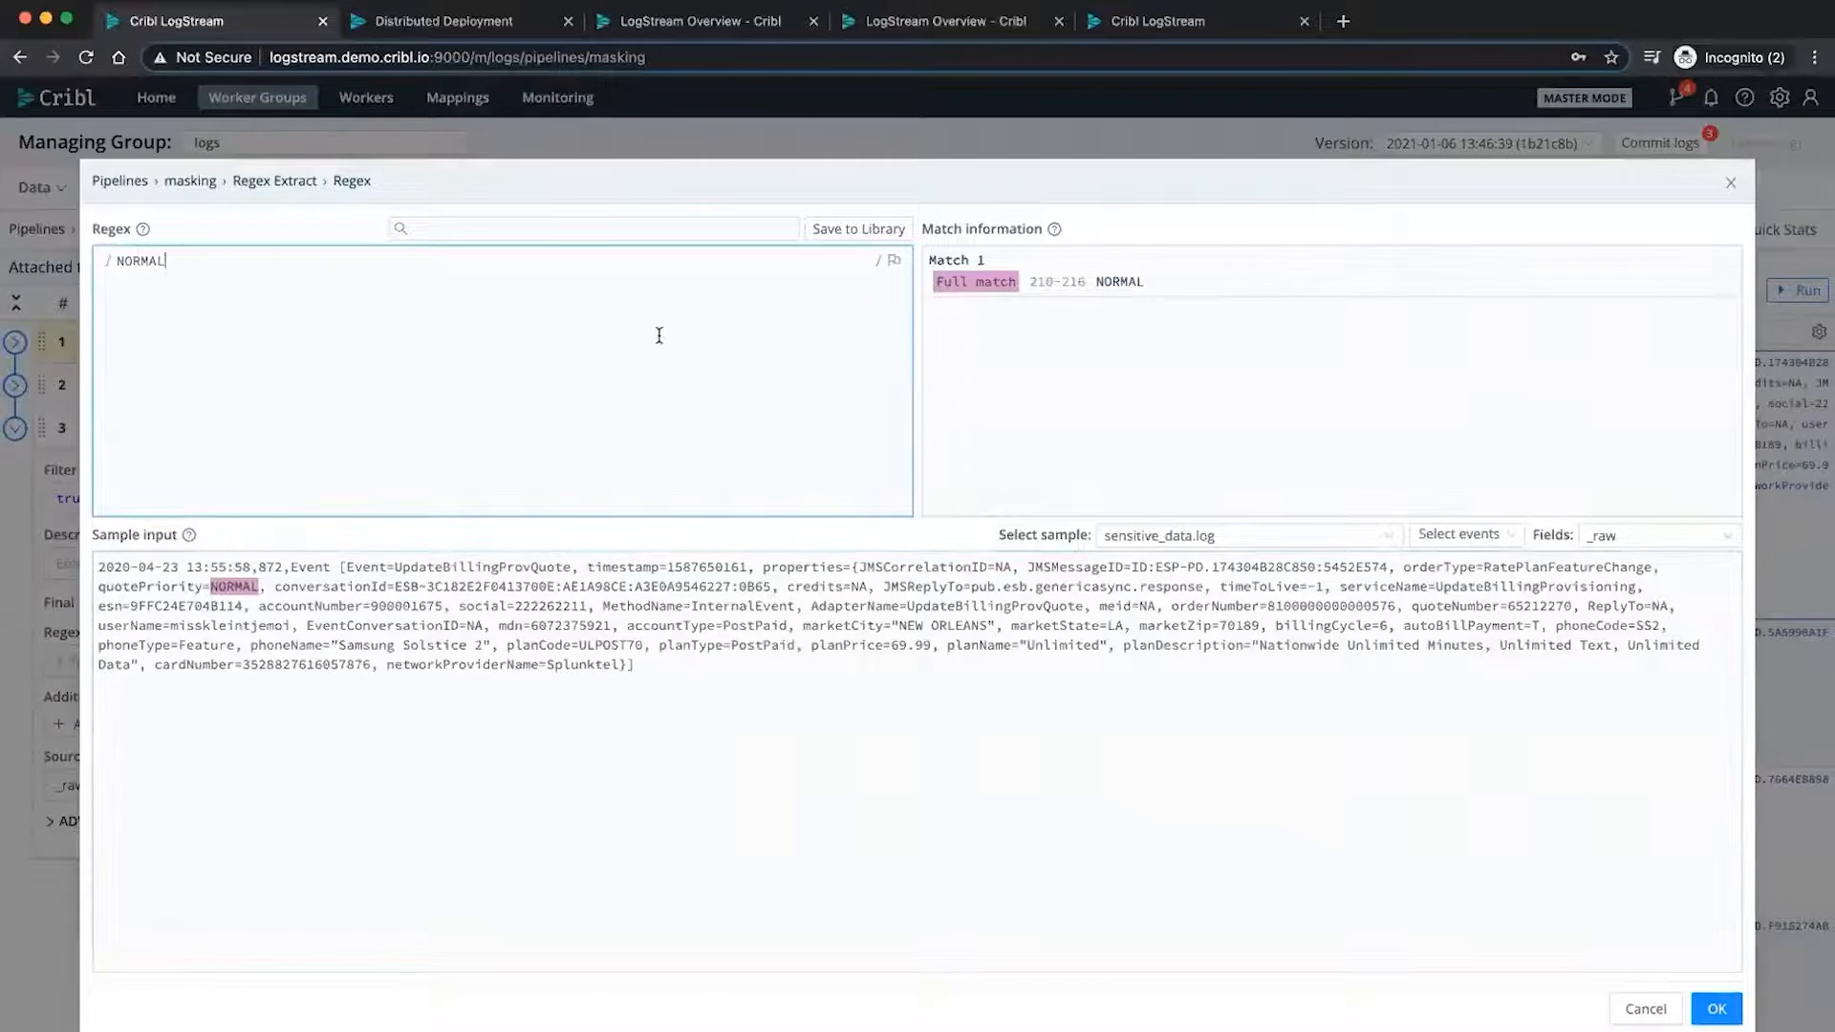
type("(")
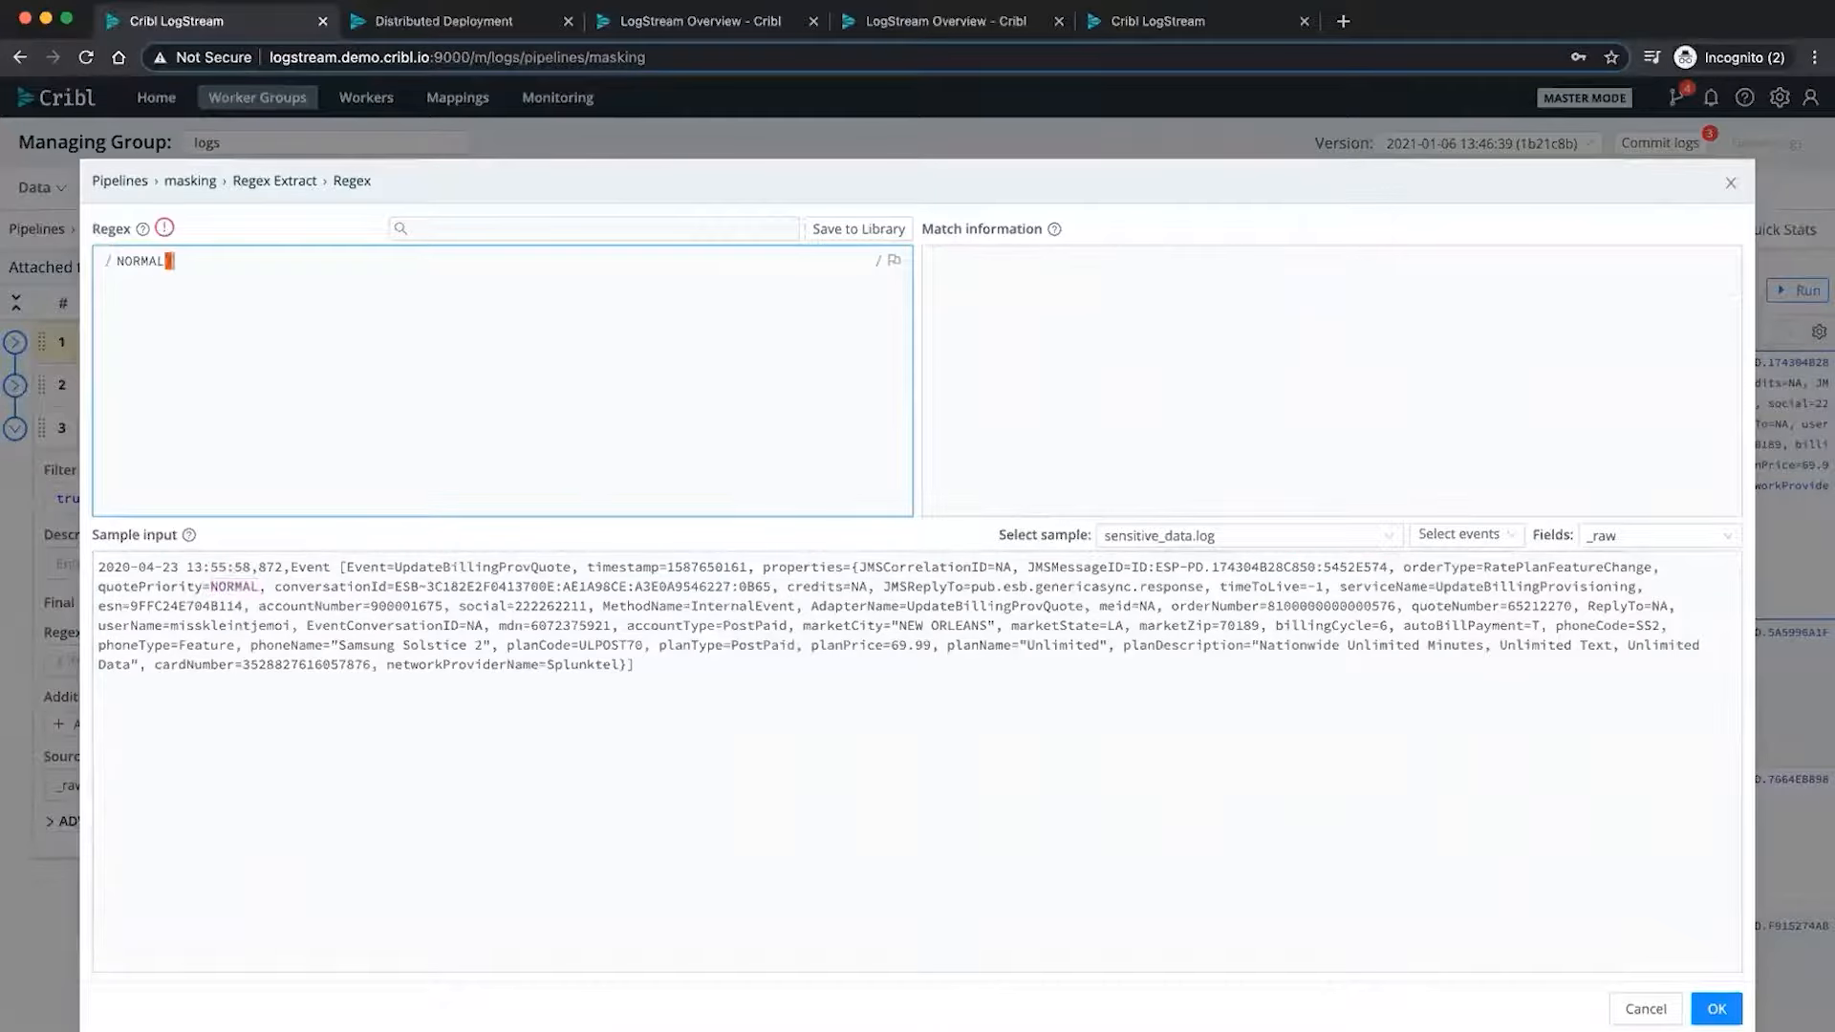
left_click(123, 264)
type("(")
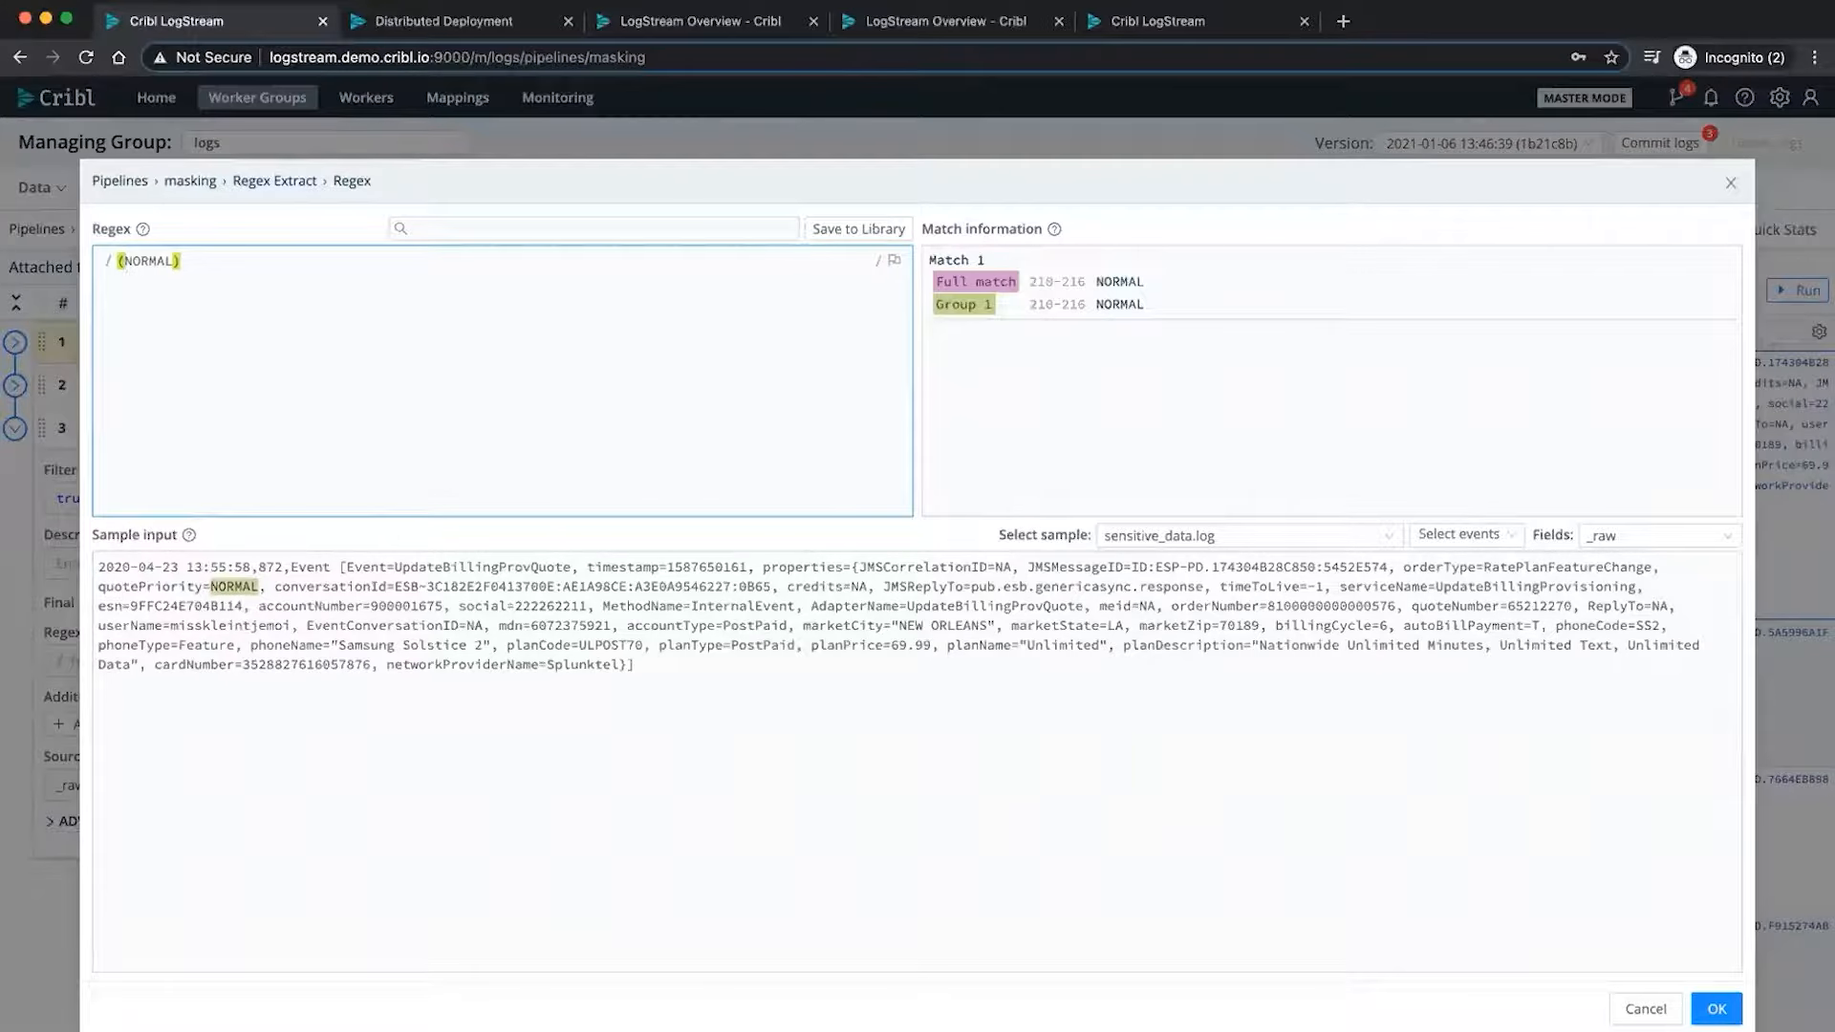
type("?<FIELDNAME")
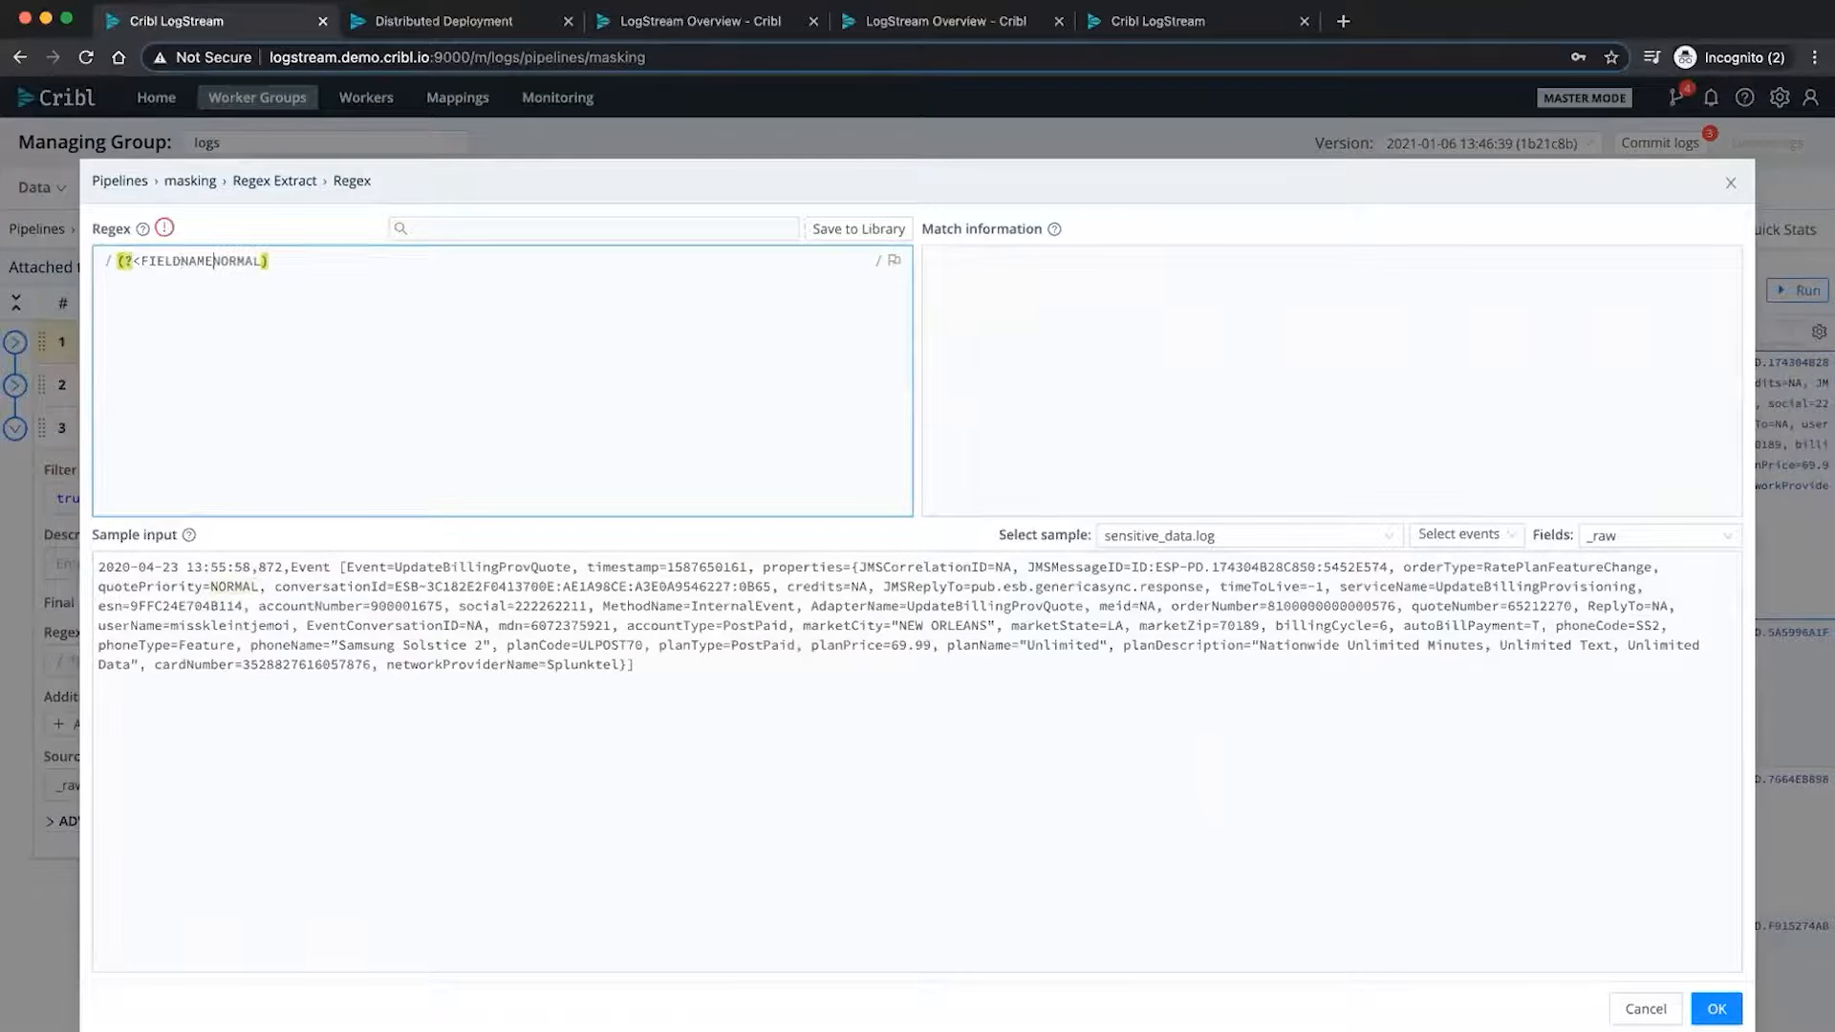
type(">")
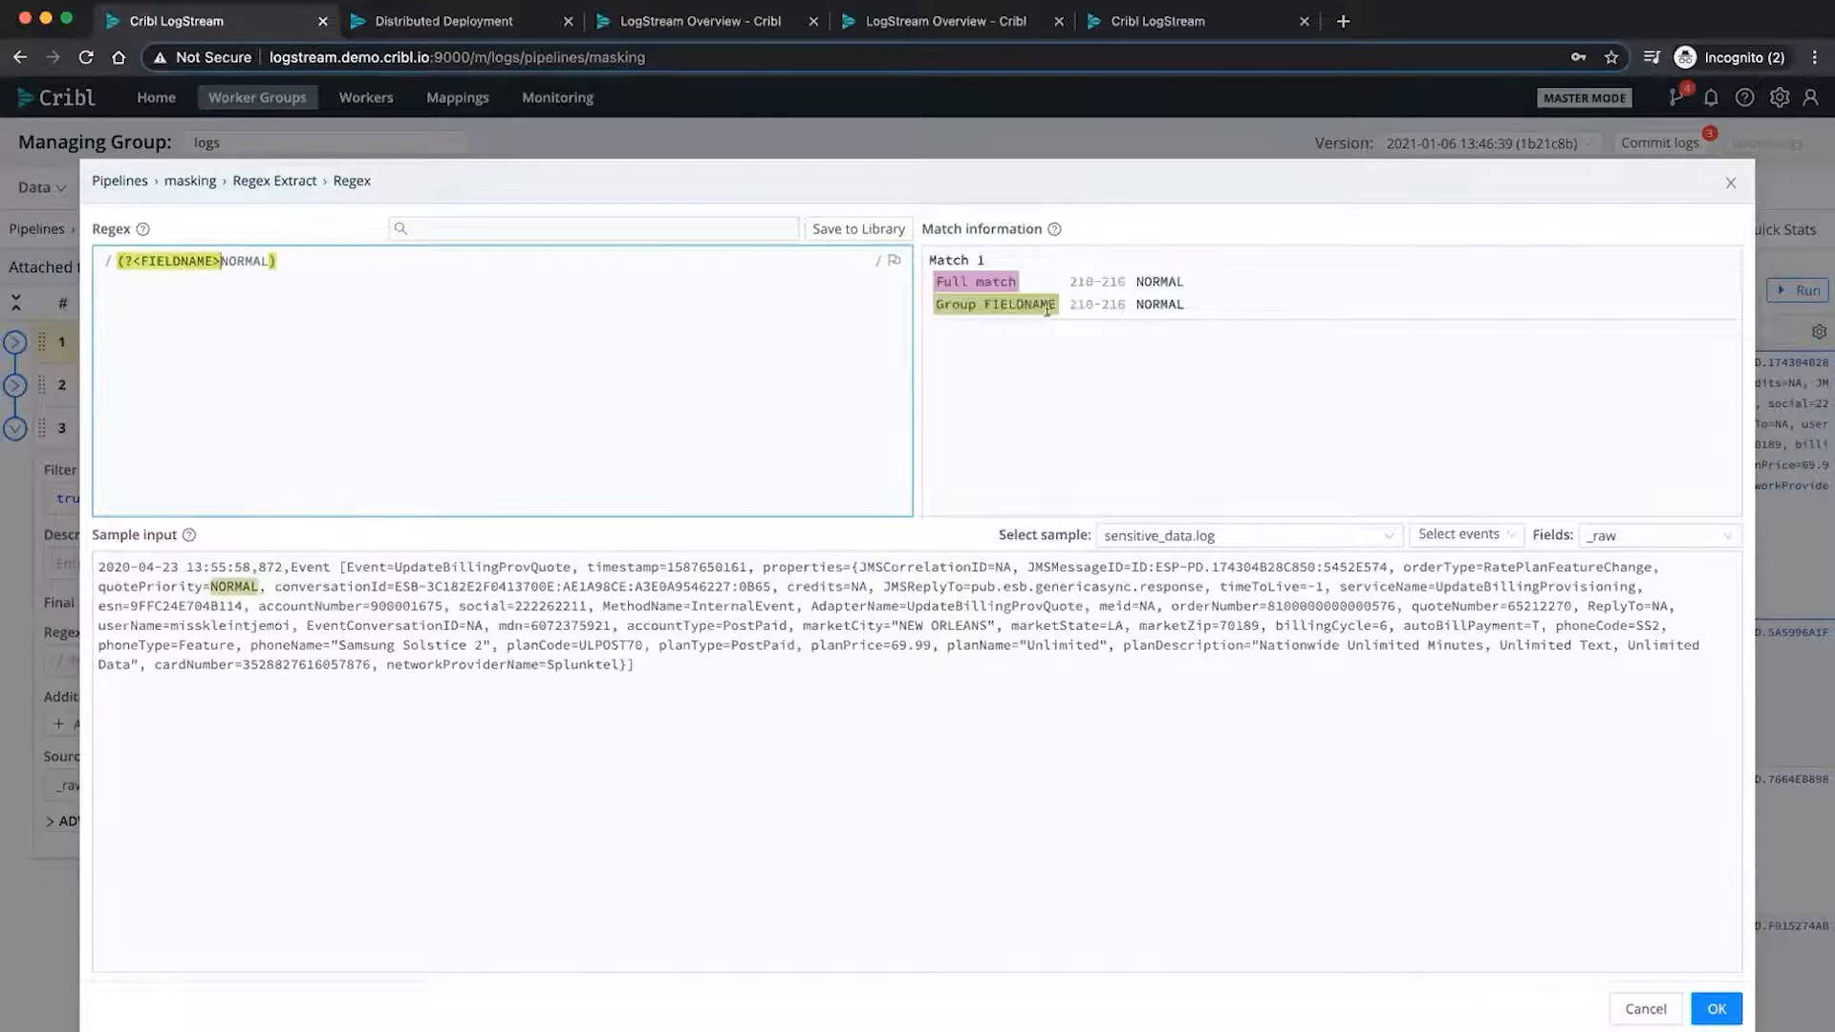
left_click(1716, 1015)
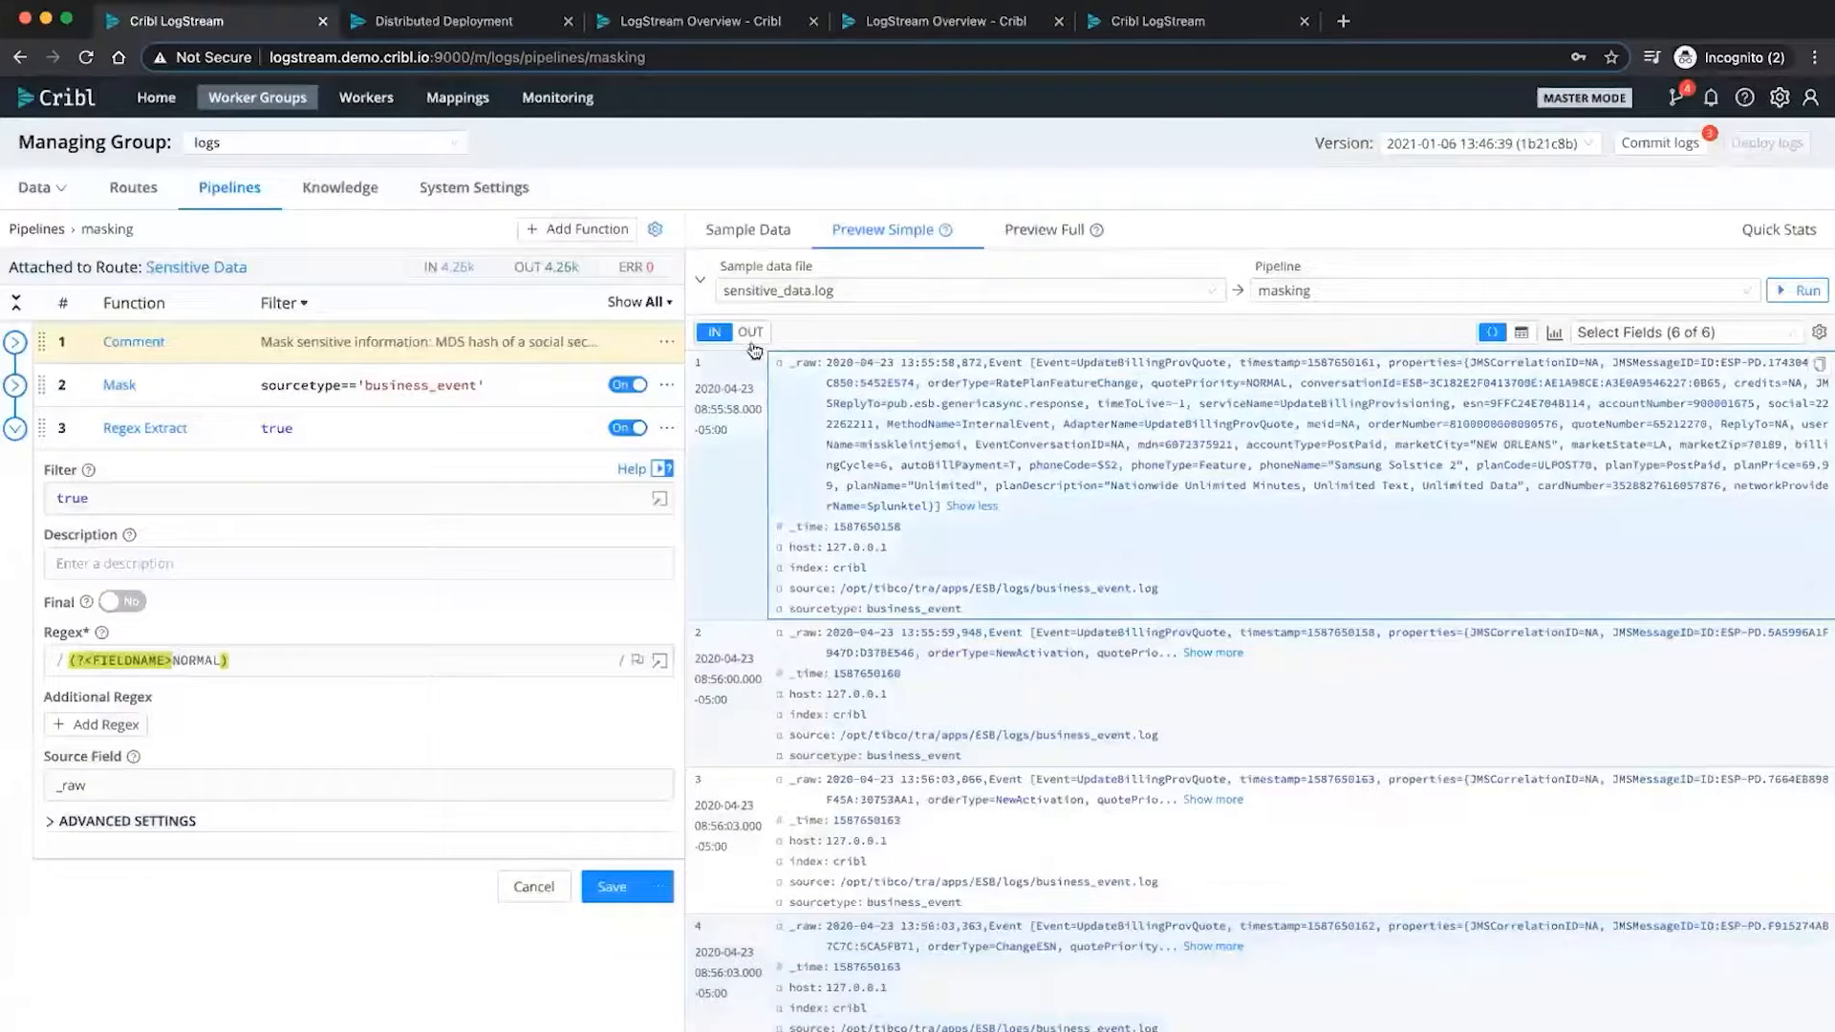
left_click(607, 886)
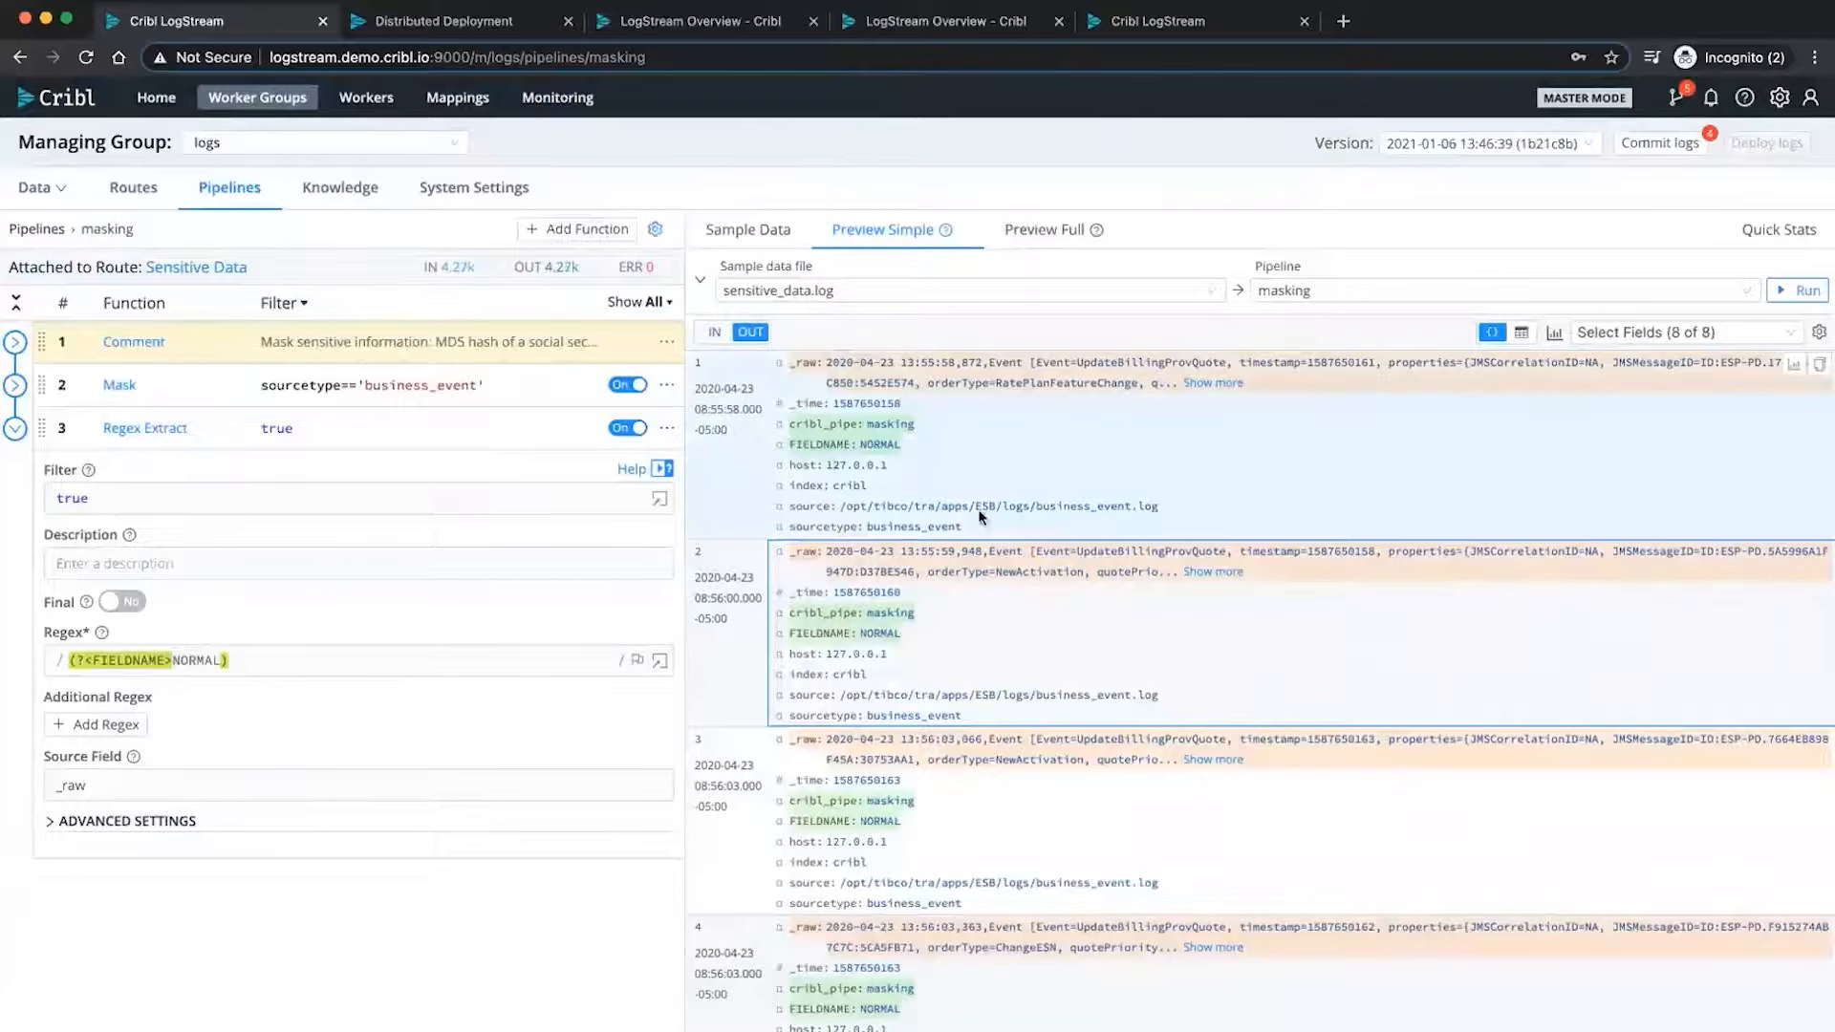
left_click(57, 433)
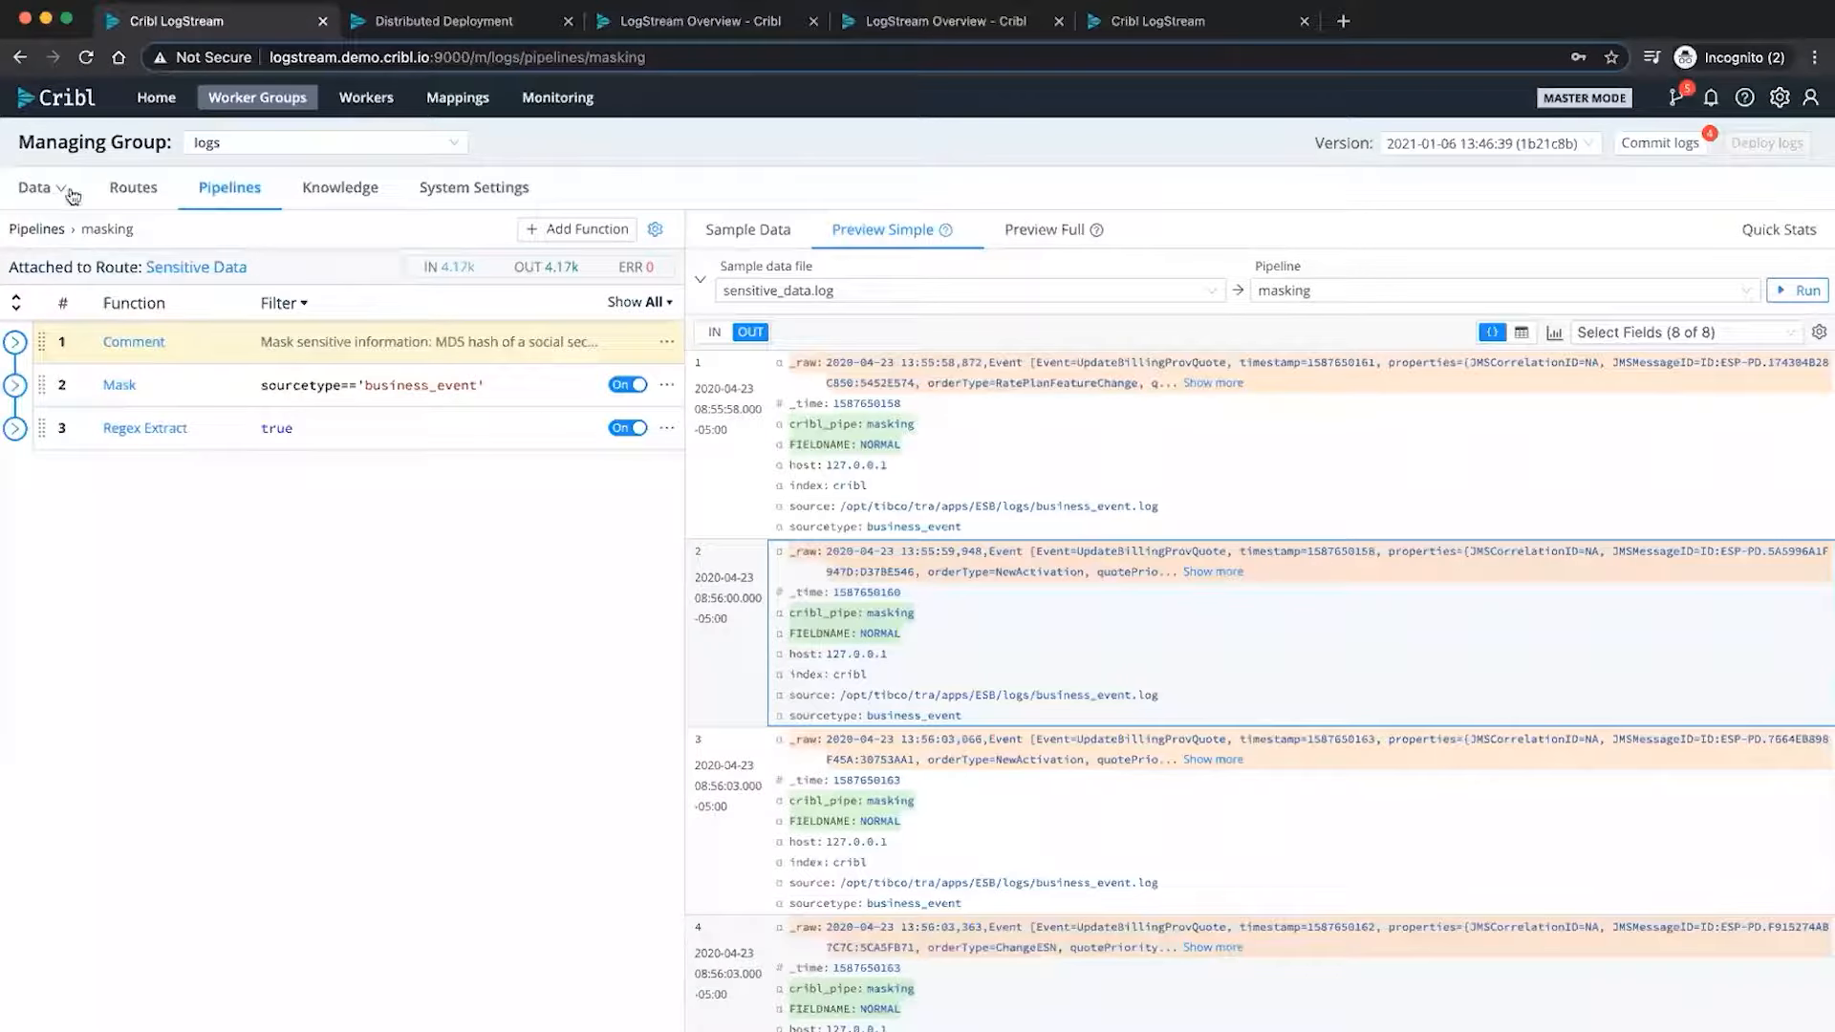
- Go to the logs group's collectors and open the run configuration of demo_collector
mouse_move(40, 191)
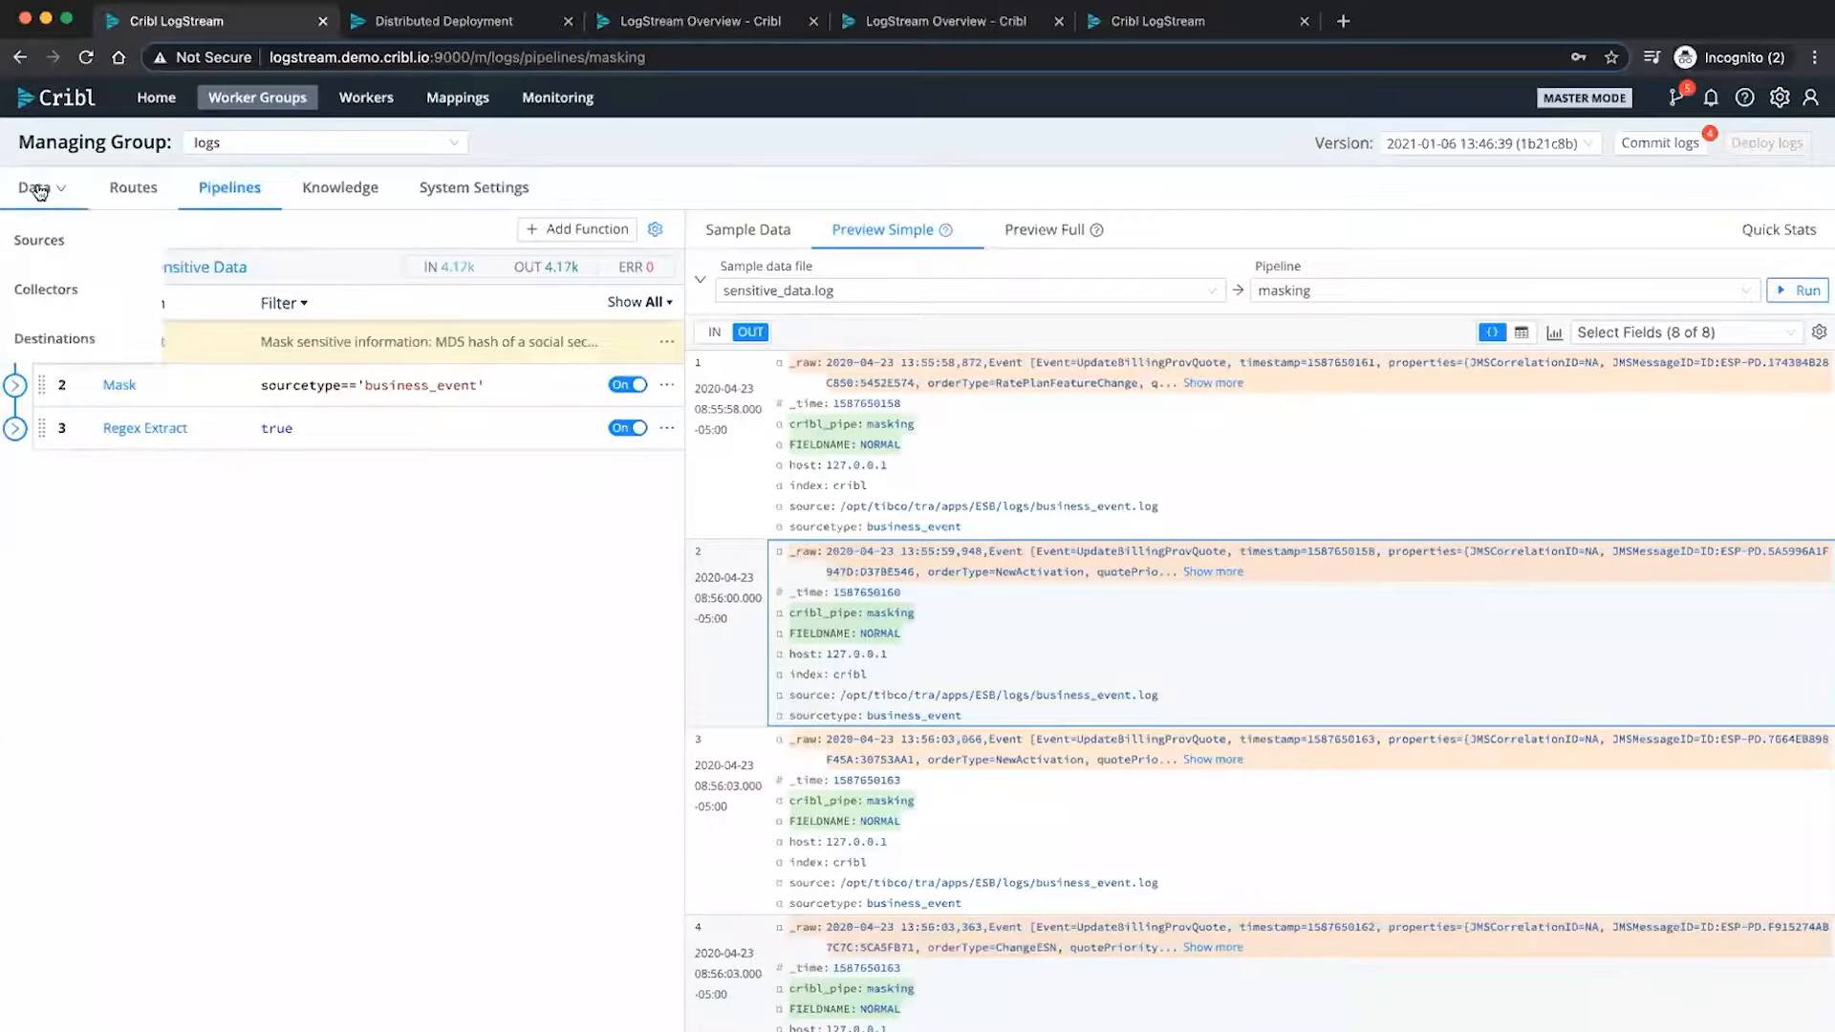
left_click(57, 293)
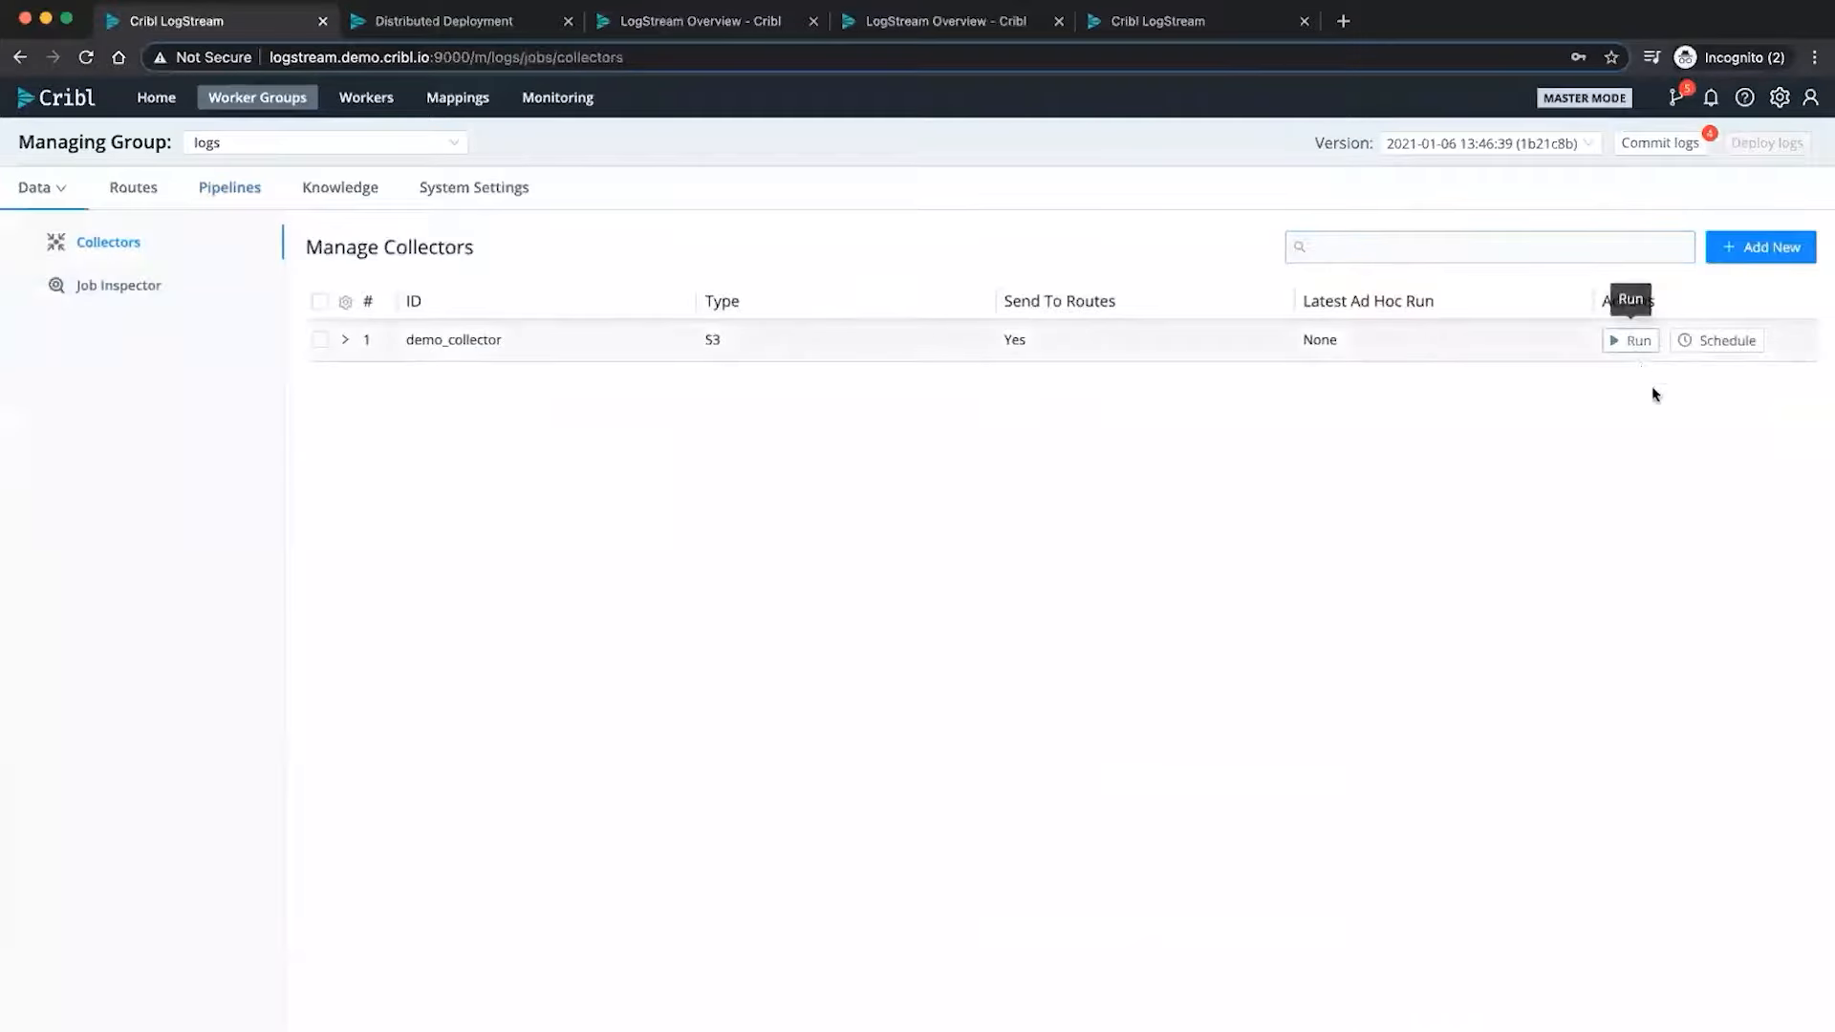
left_click(1635, 344)
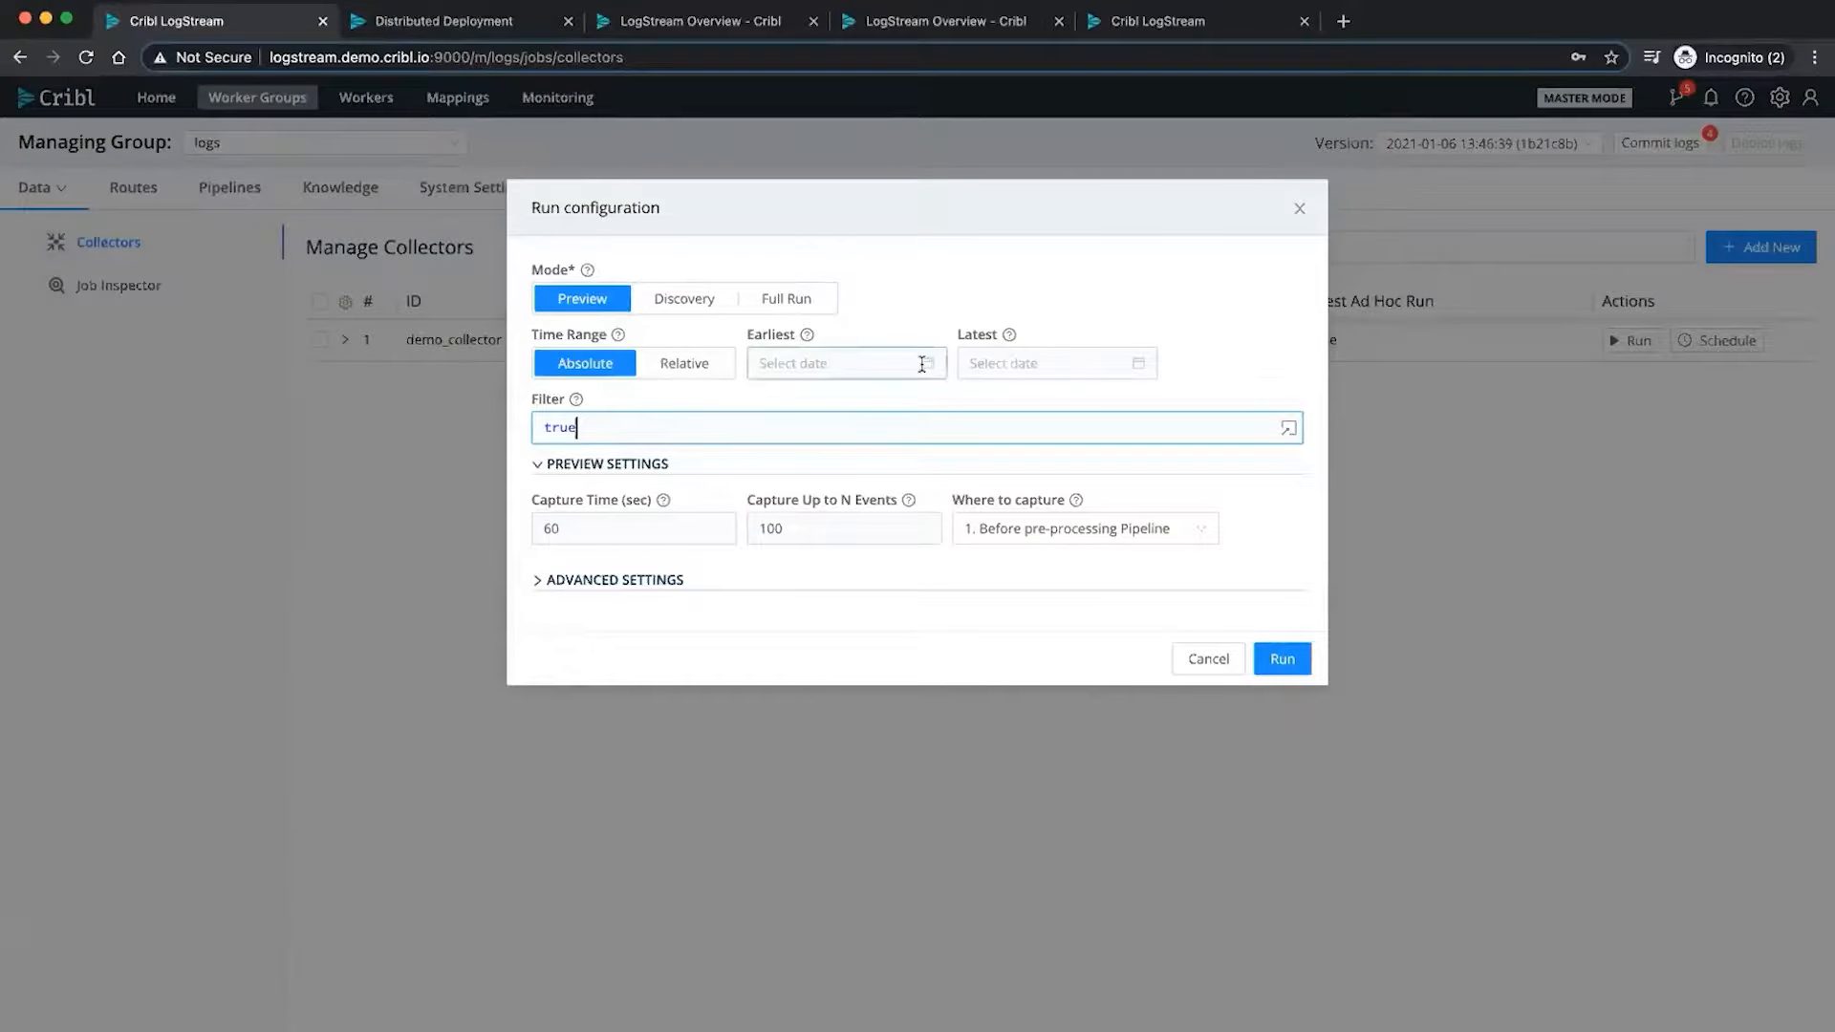
left_click(878, 364)
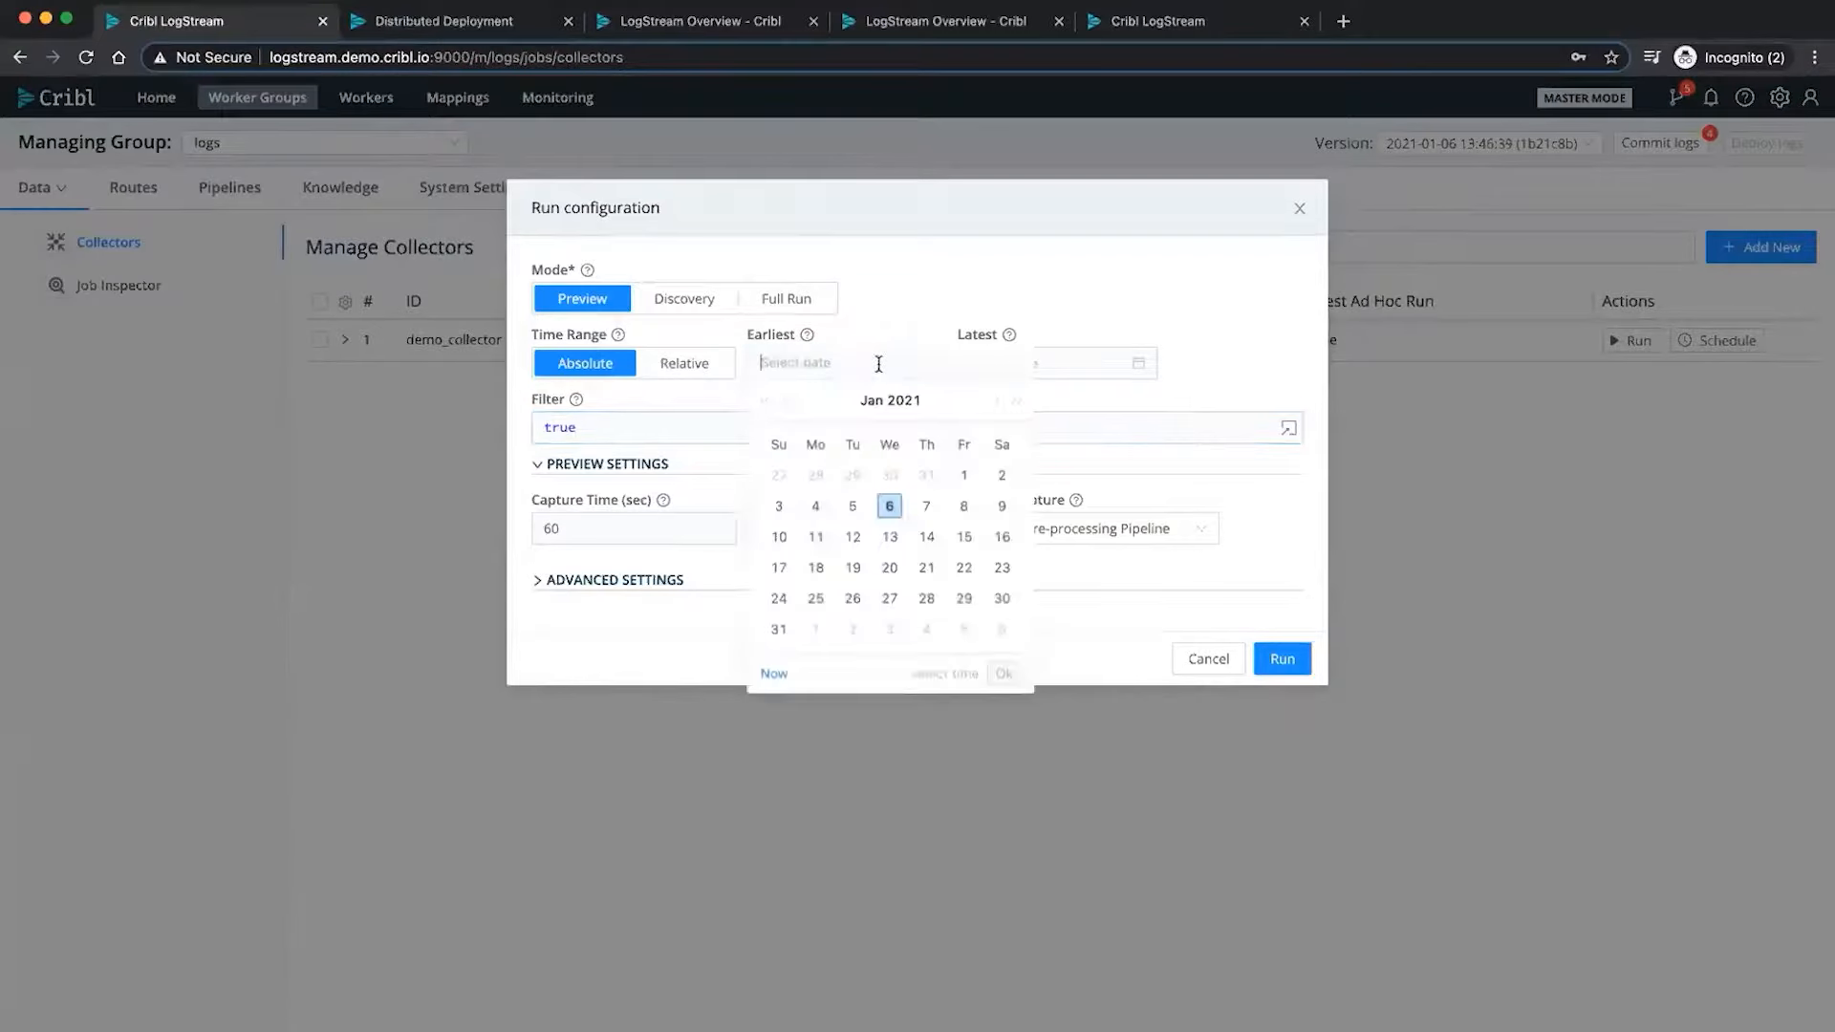
left_click(889, 477)
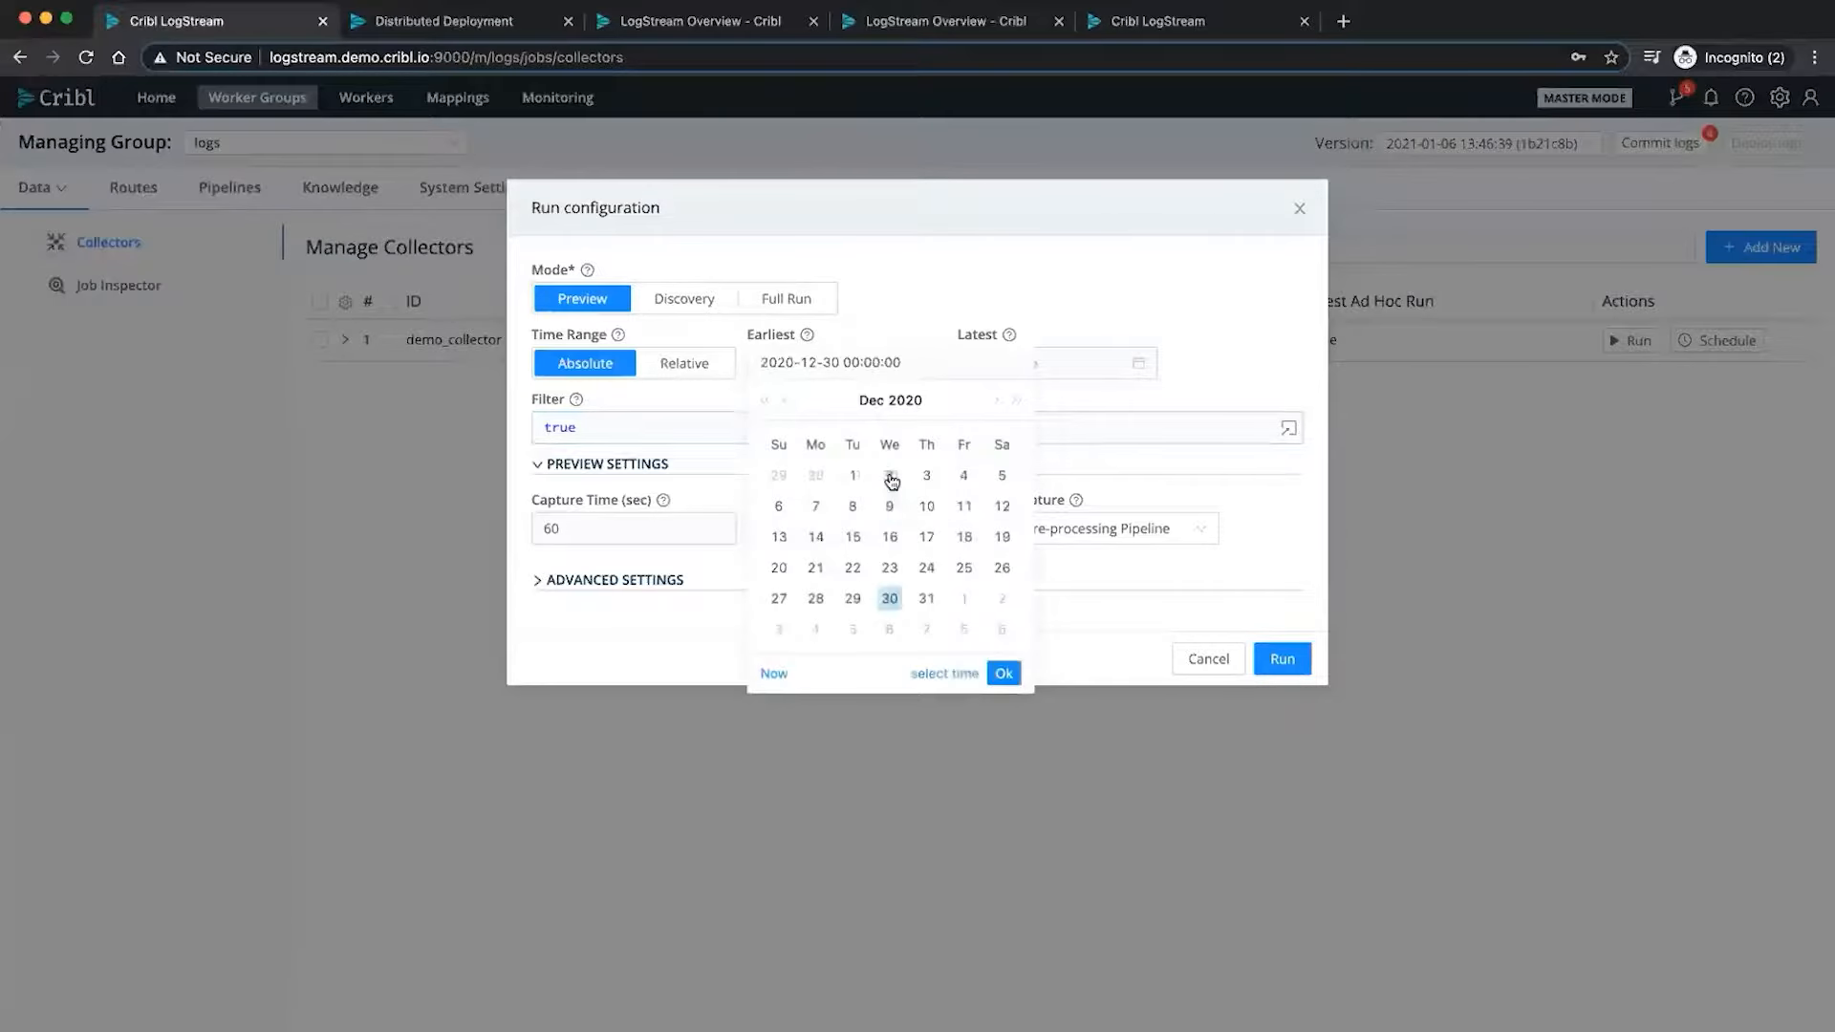
left_click(1079, 368)
left_click(1137, 476)
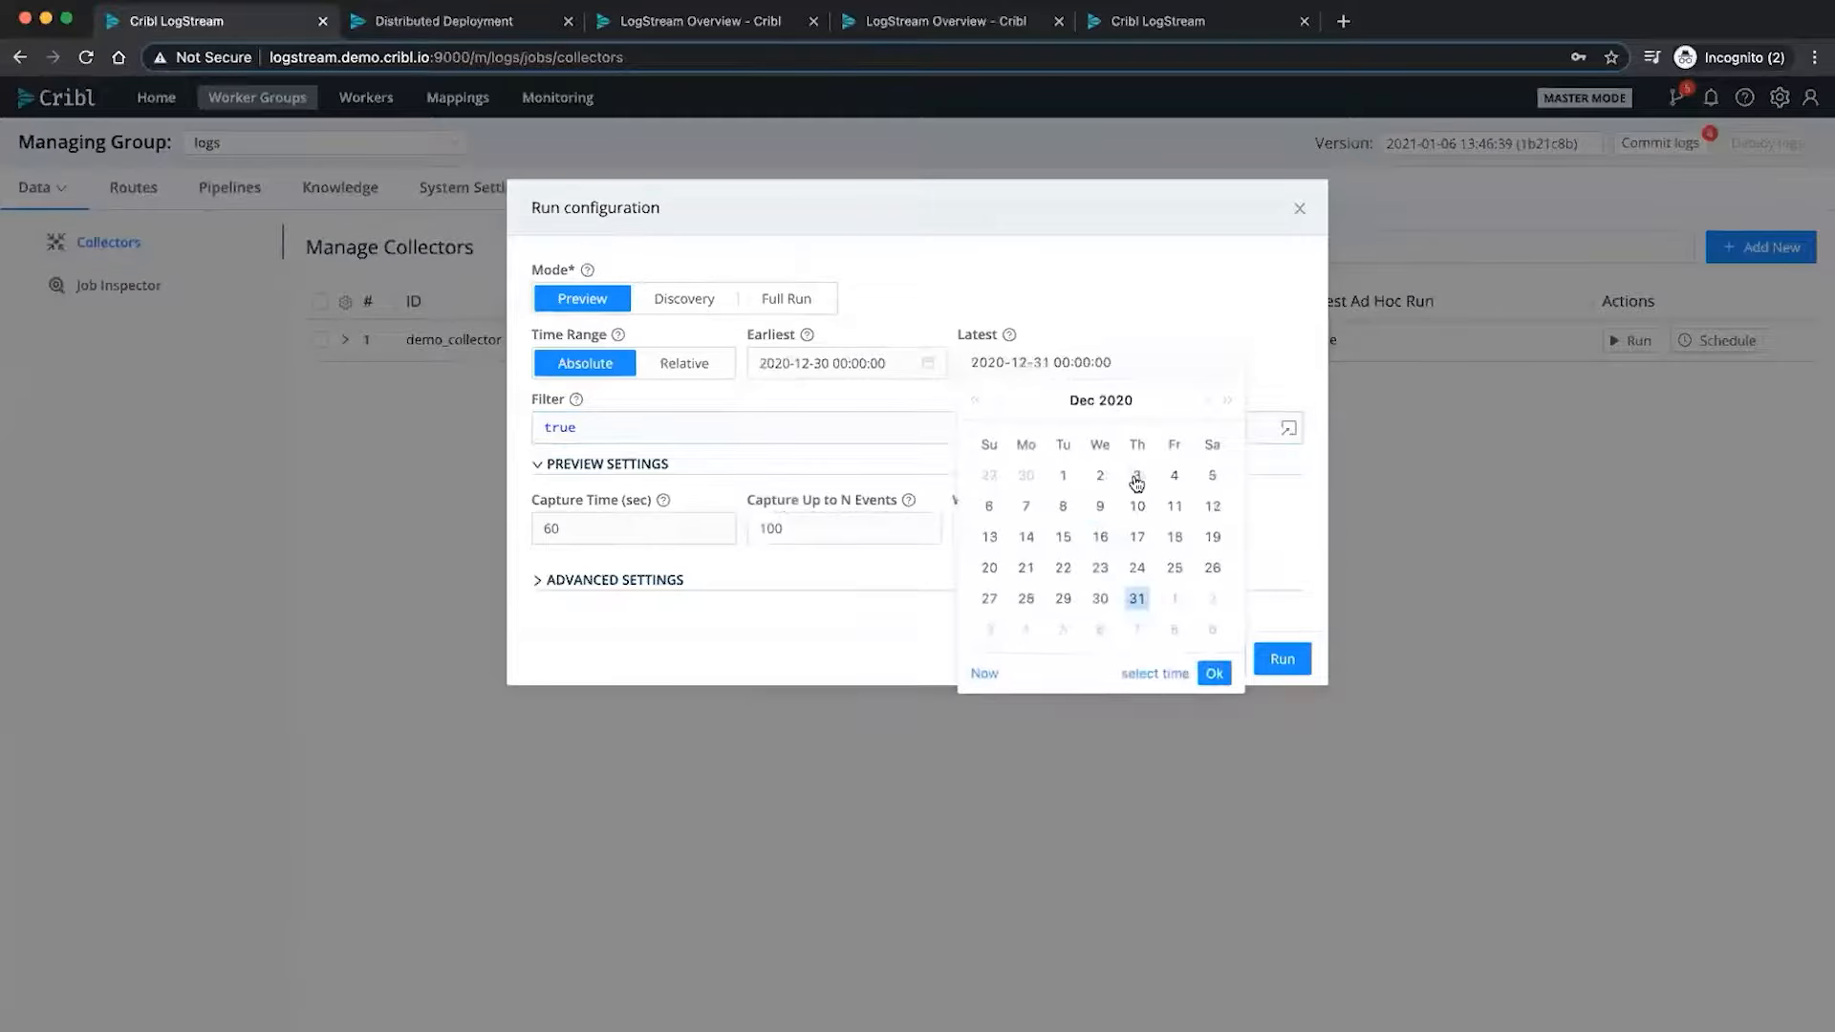
left_click(1114, 292)
left_click(616, 434)
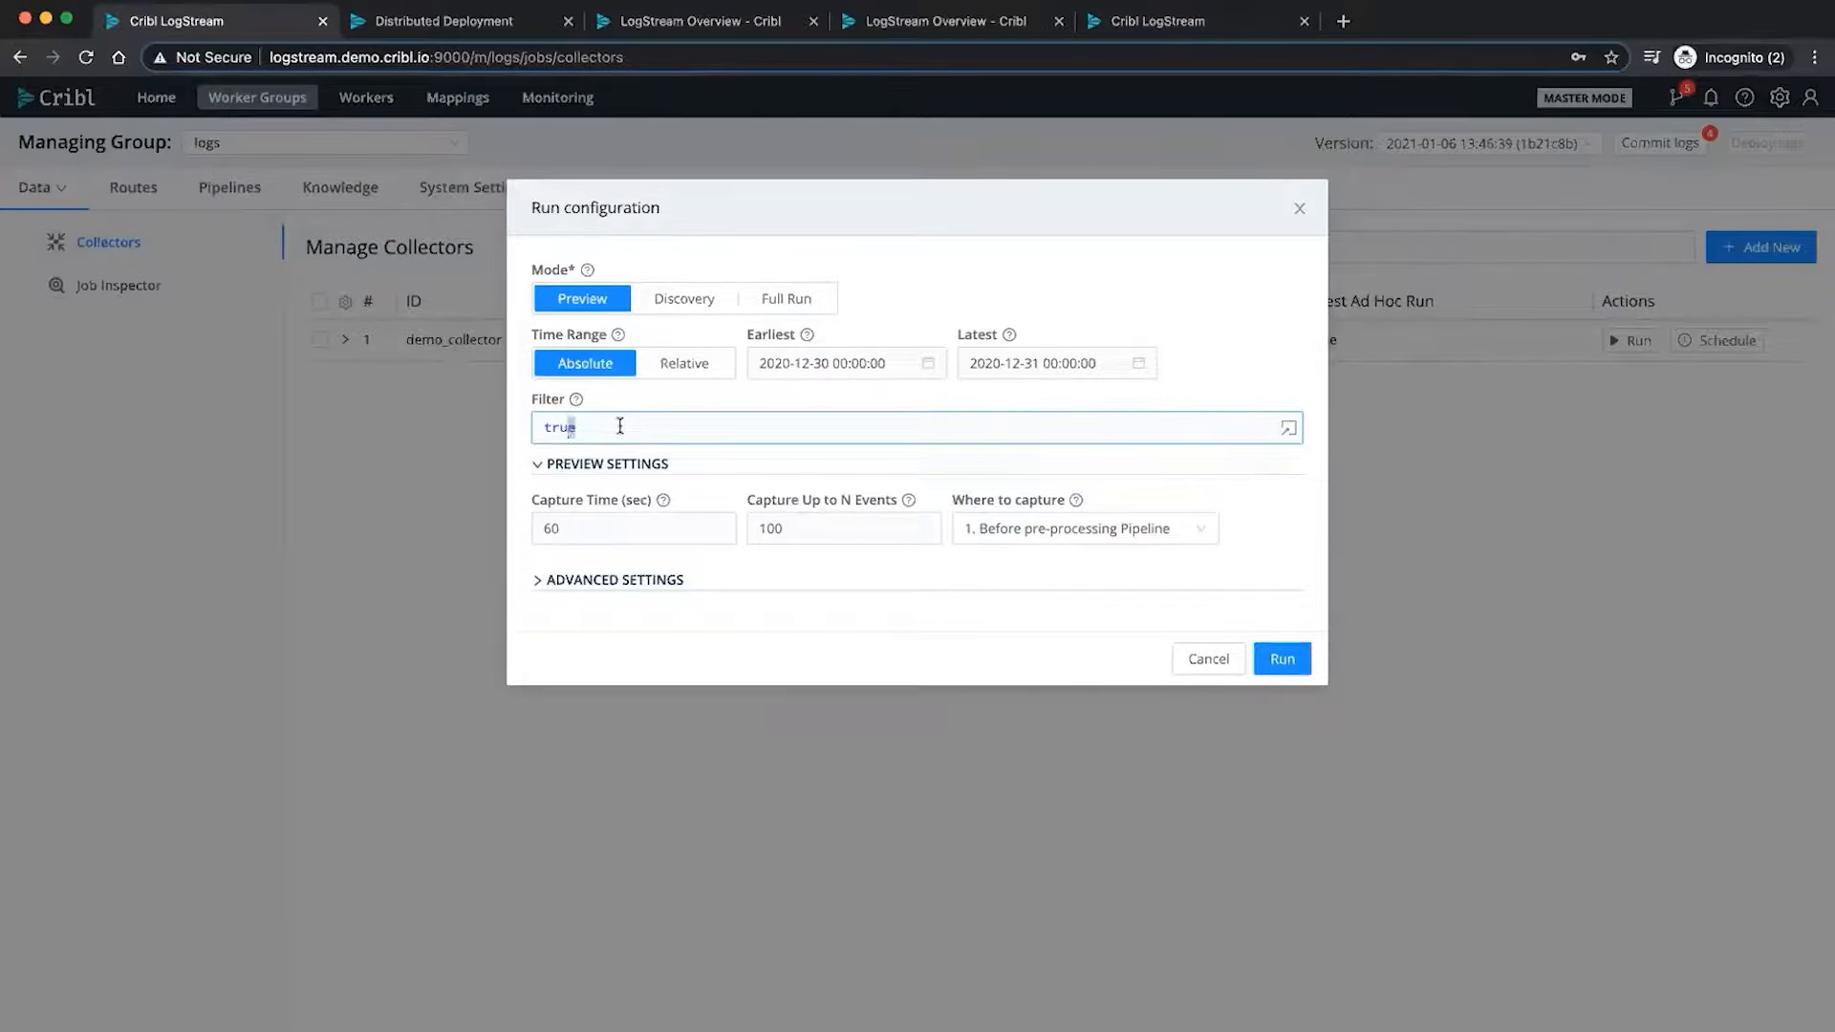
left_click(666, 408)
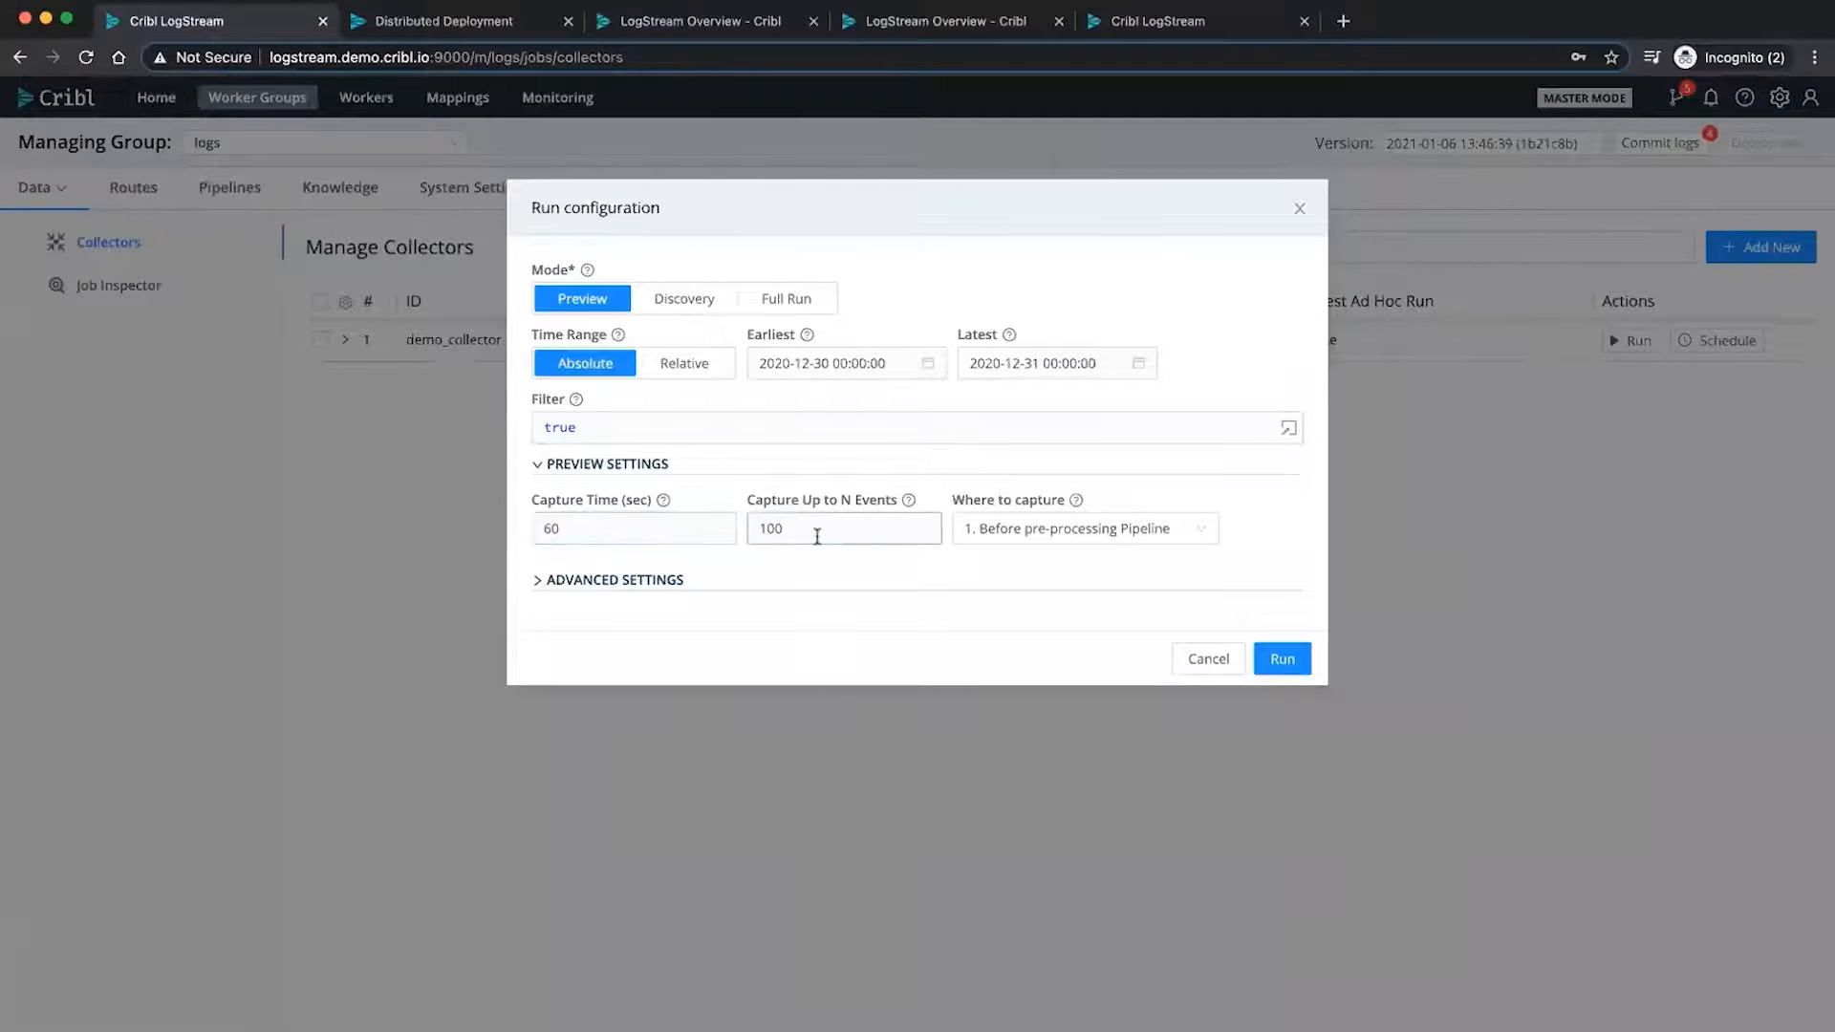
- Run the demo_collector preview, save the captured events as sample file capture_20210106-065416.log, and close the preview
left_click(1280, 662)
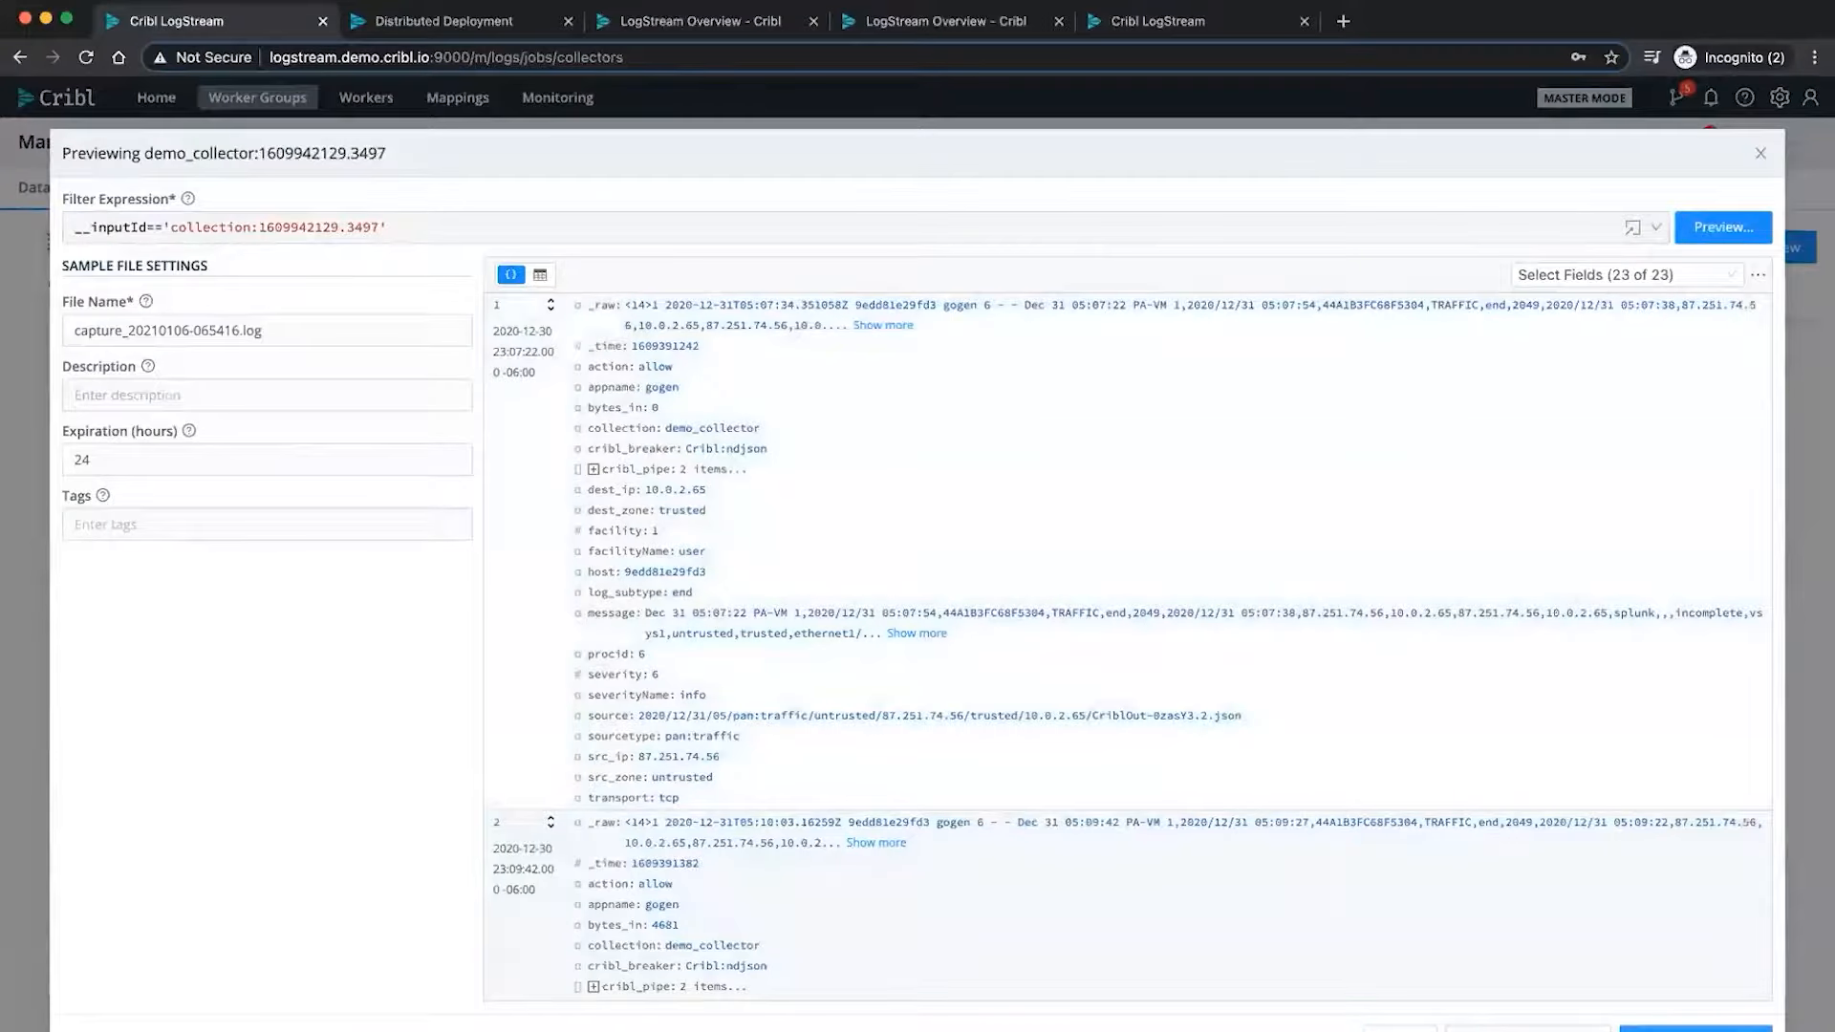
left_click(1695, 1029)
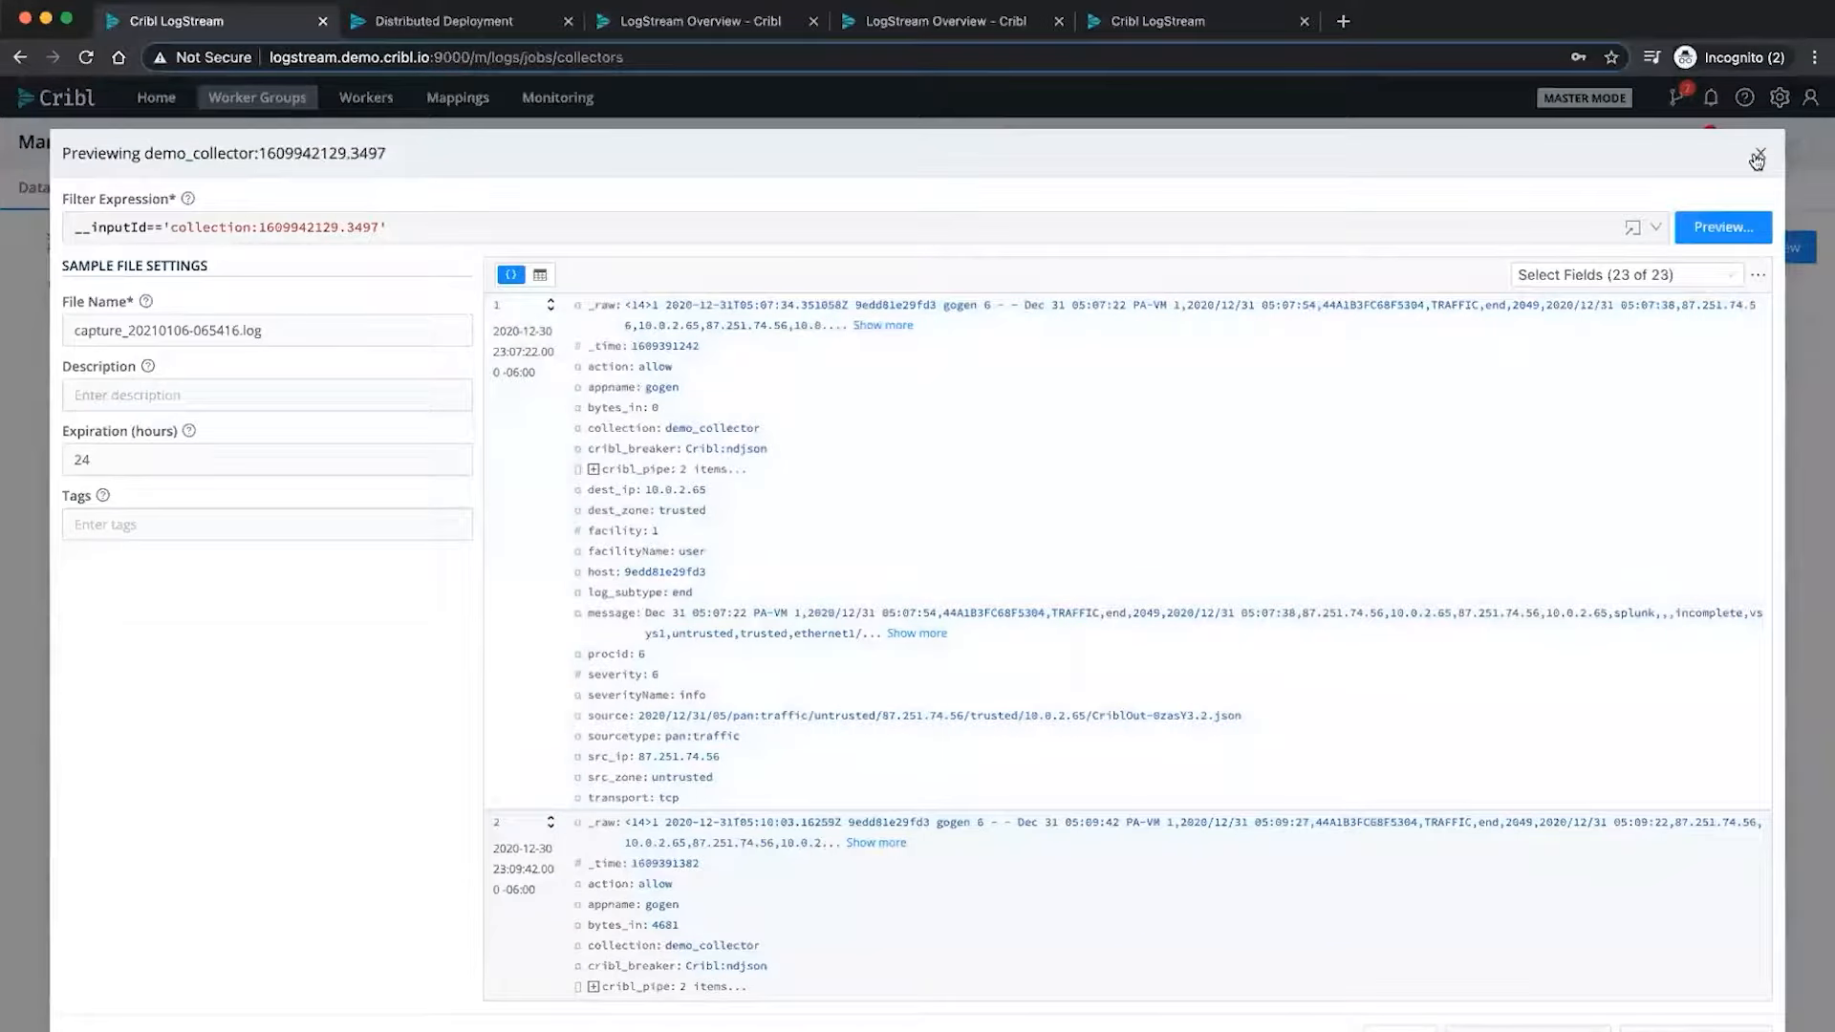
left_click(1760, 154)
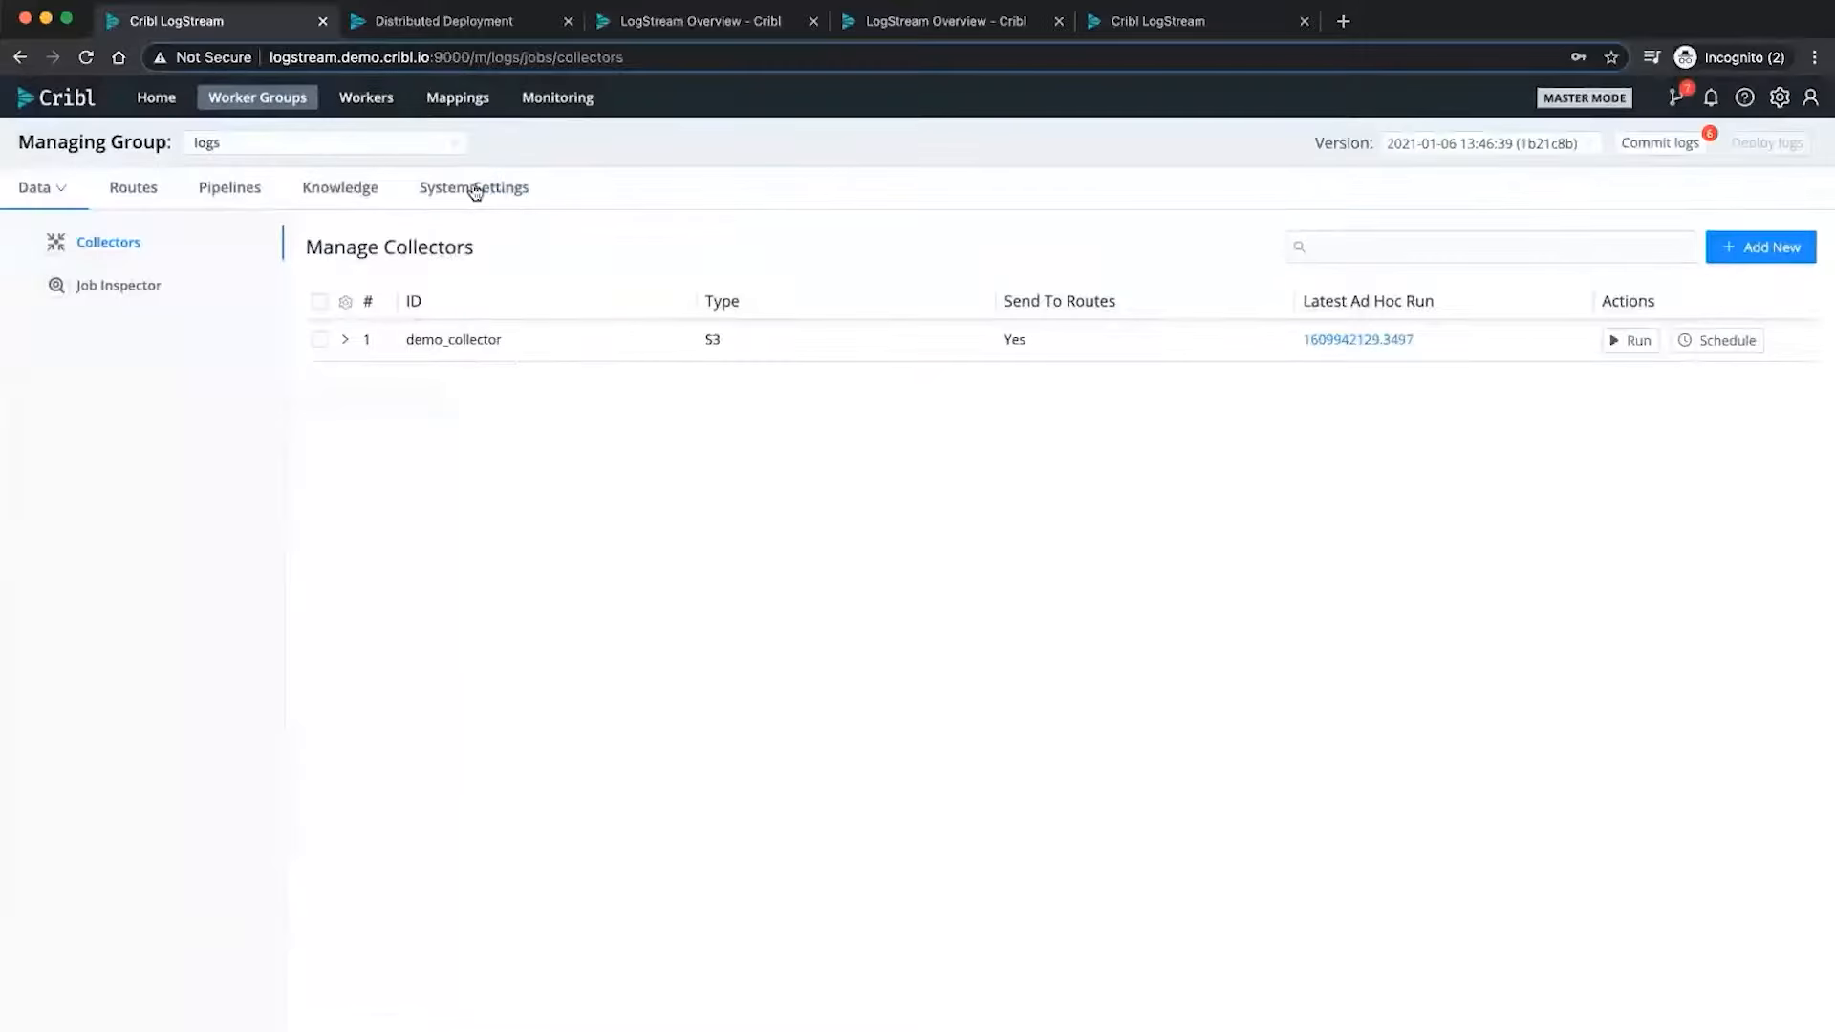
- Open capture_20210106-065416.log in the simple preview for the pipelines and the routes, and widen the preview area beside the routes
left_click(216, 190)
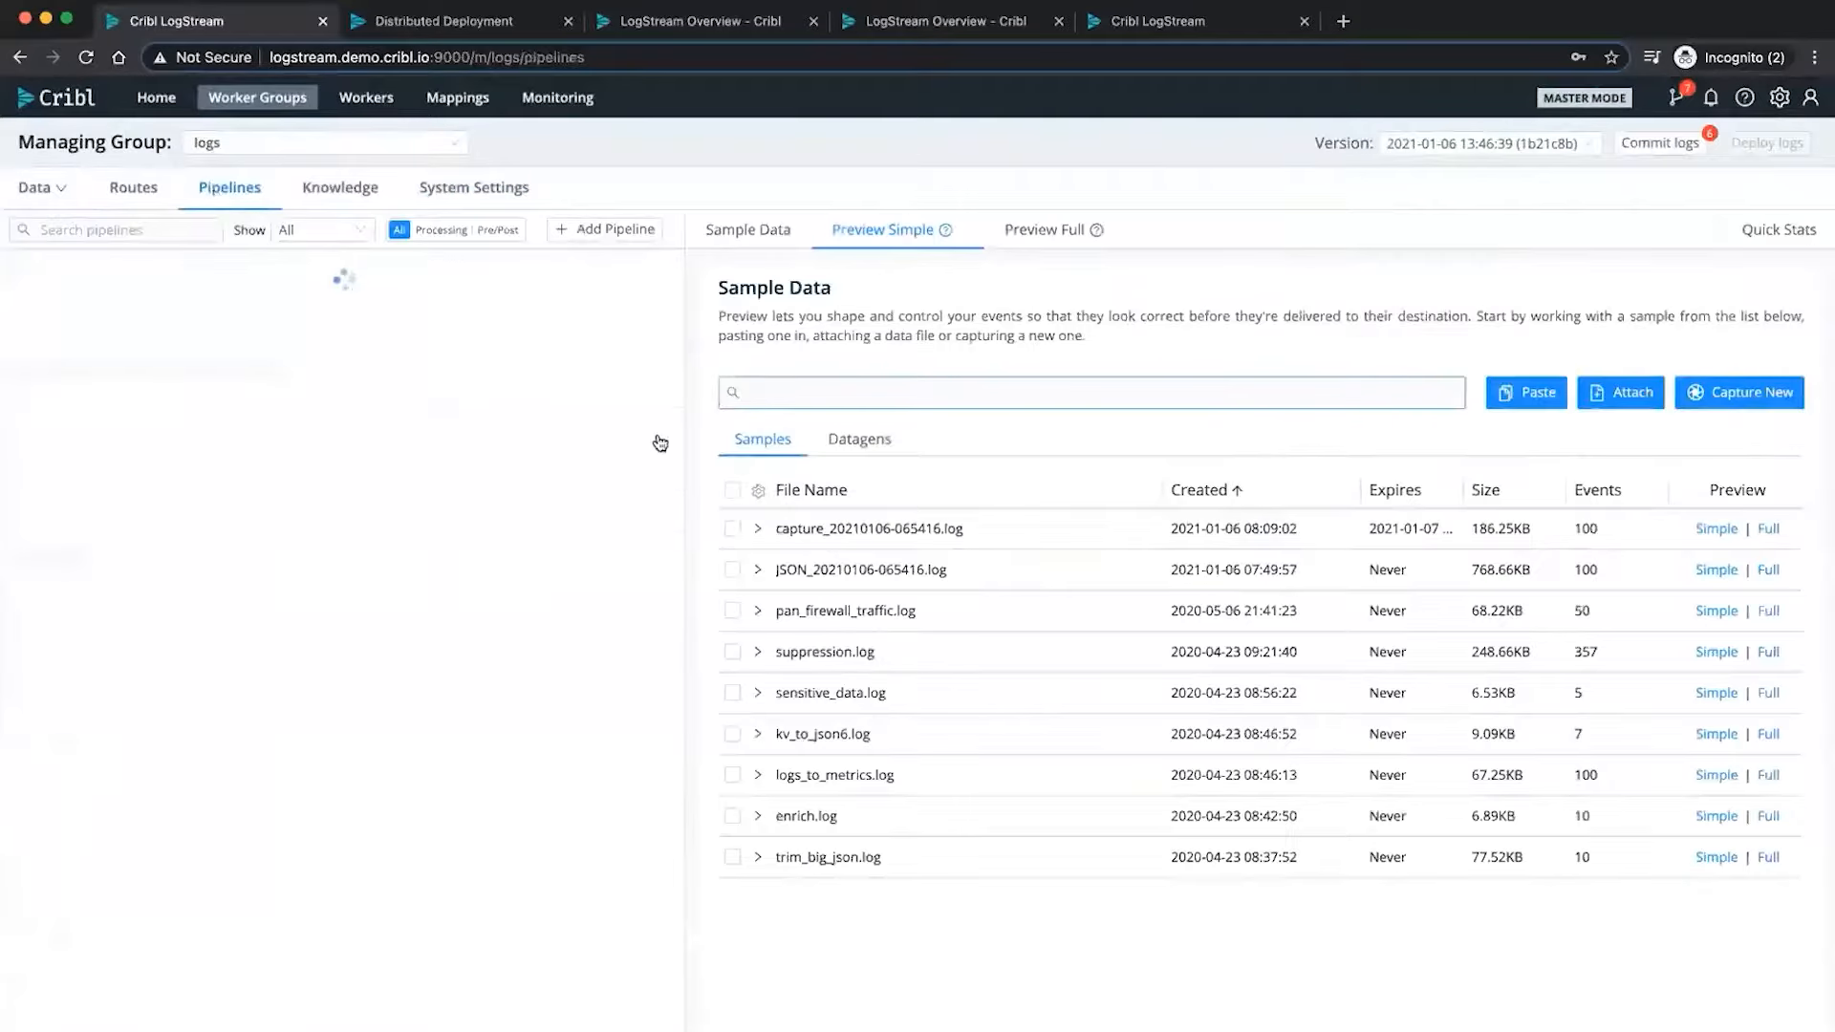
left_click(1716, 529)
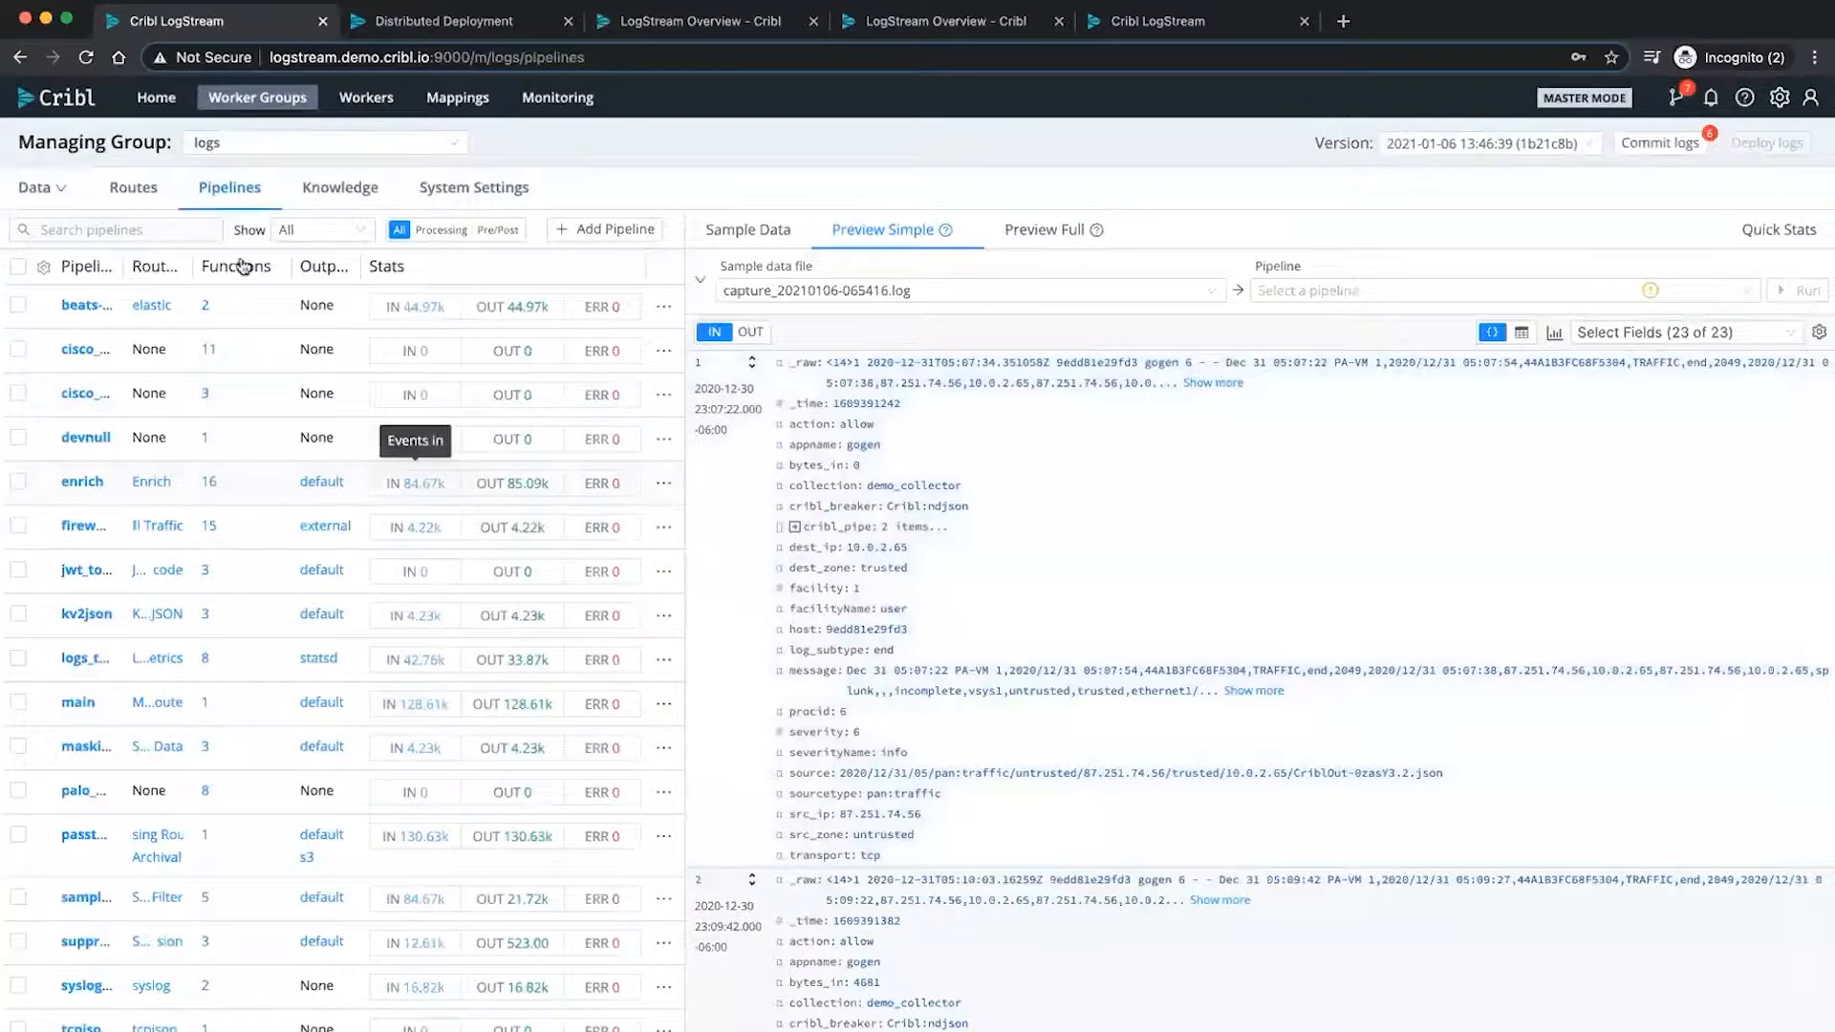
left_click(143, 190)
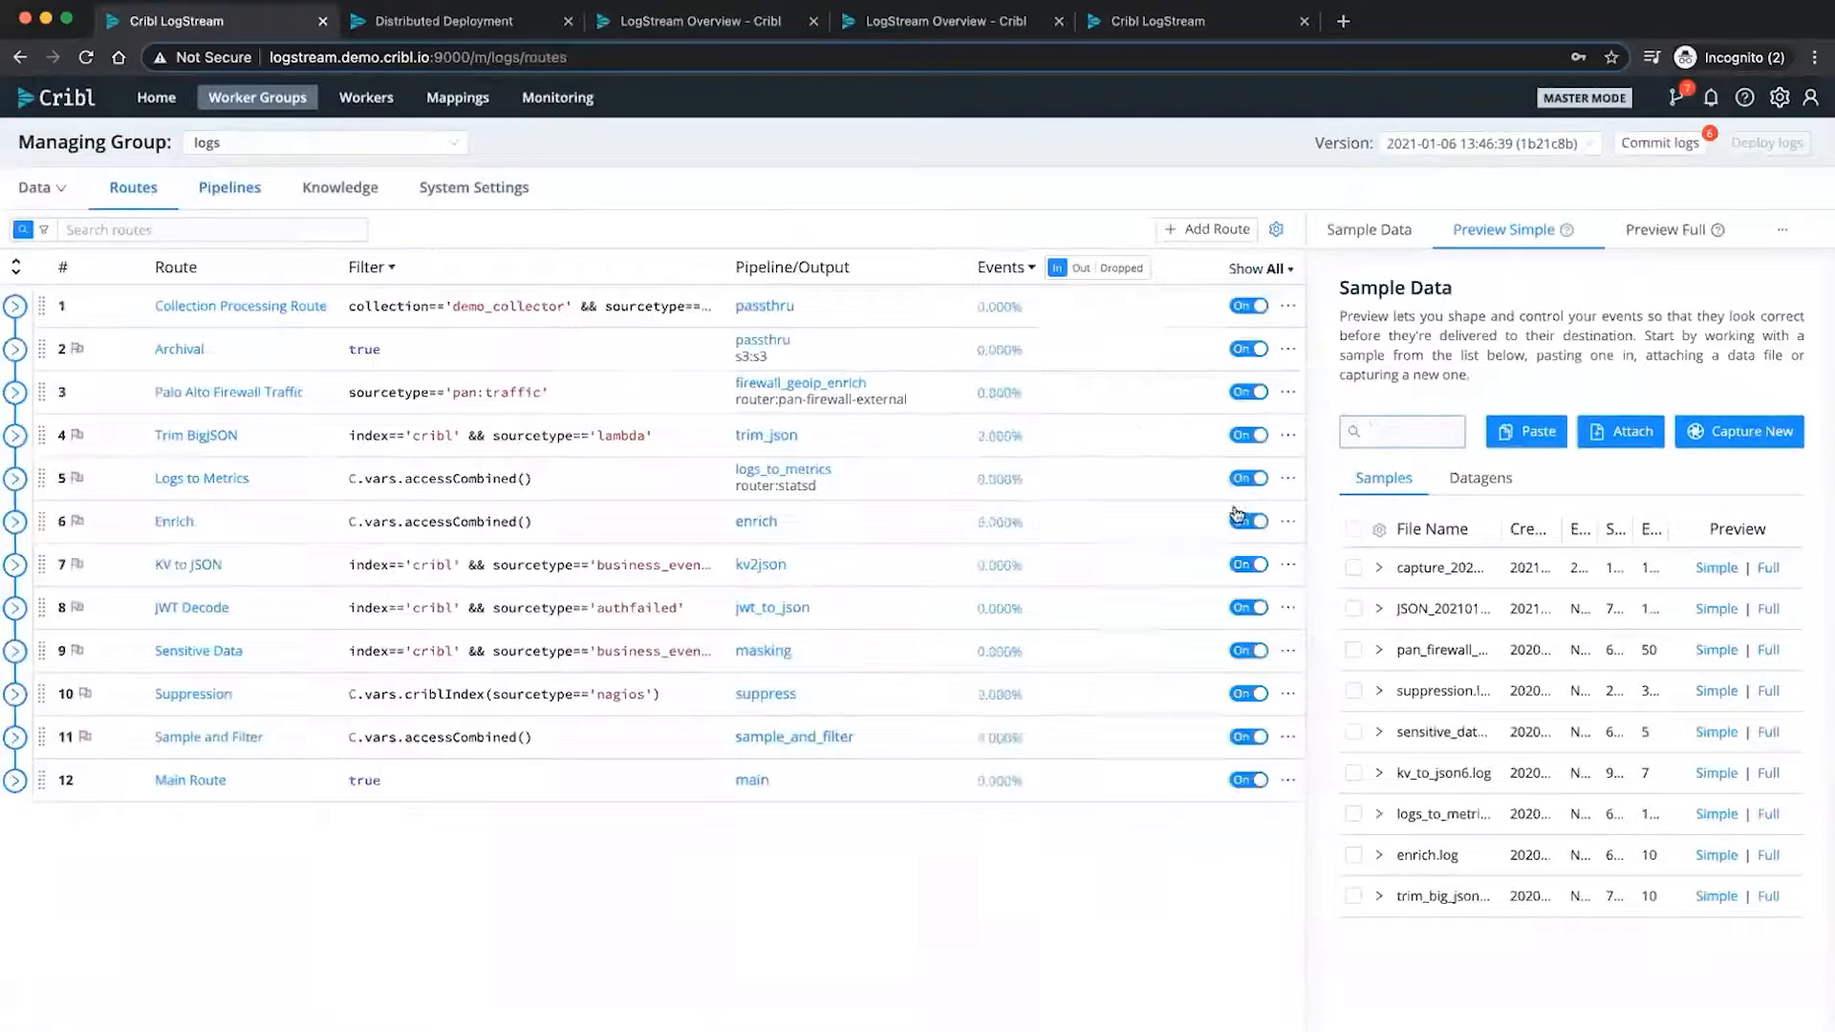
left_click(1716, 567)
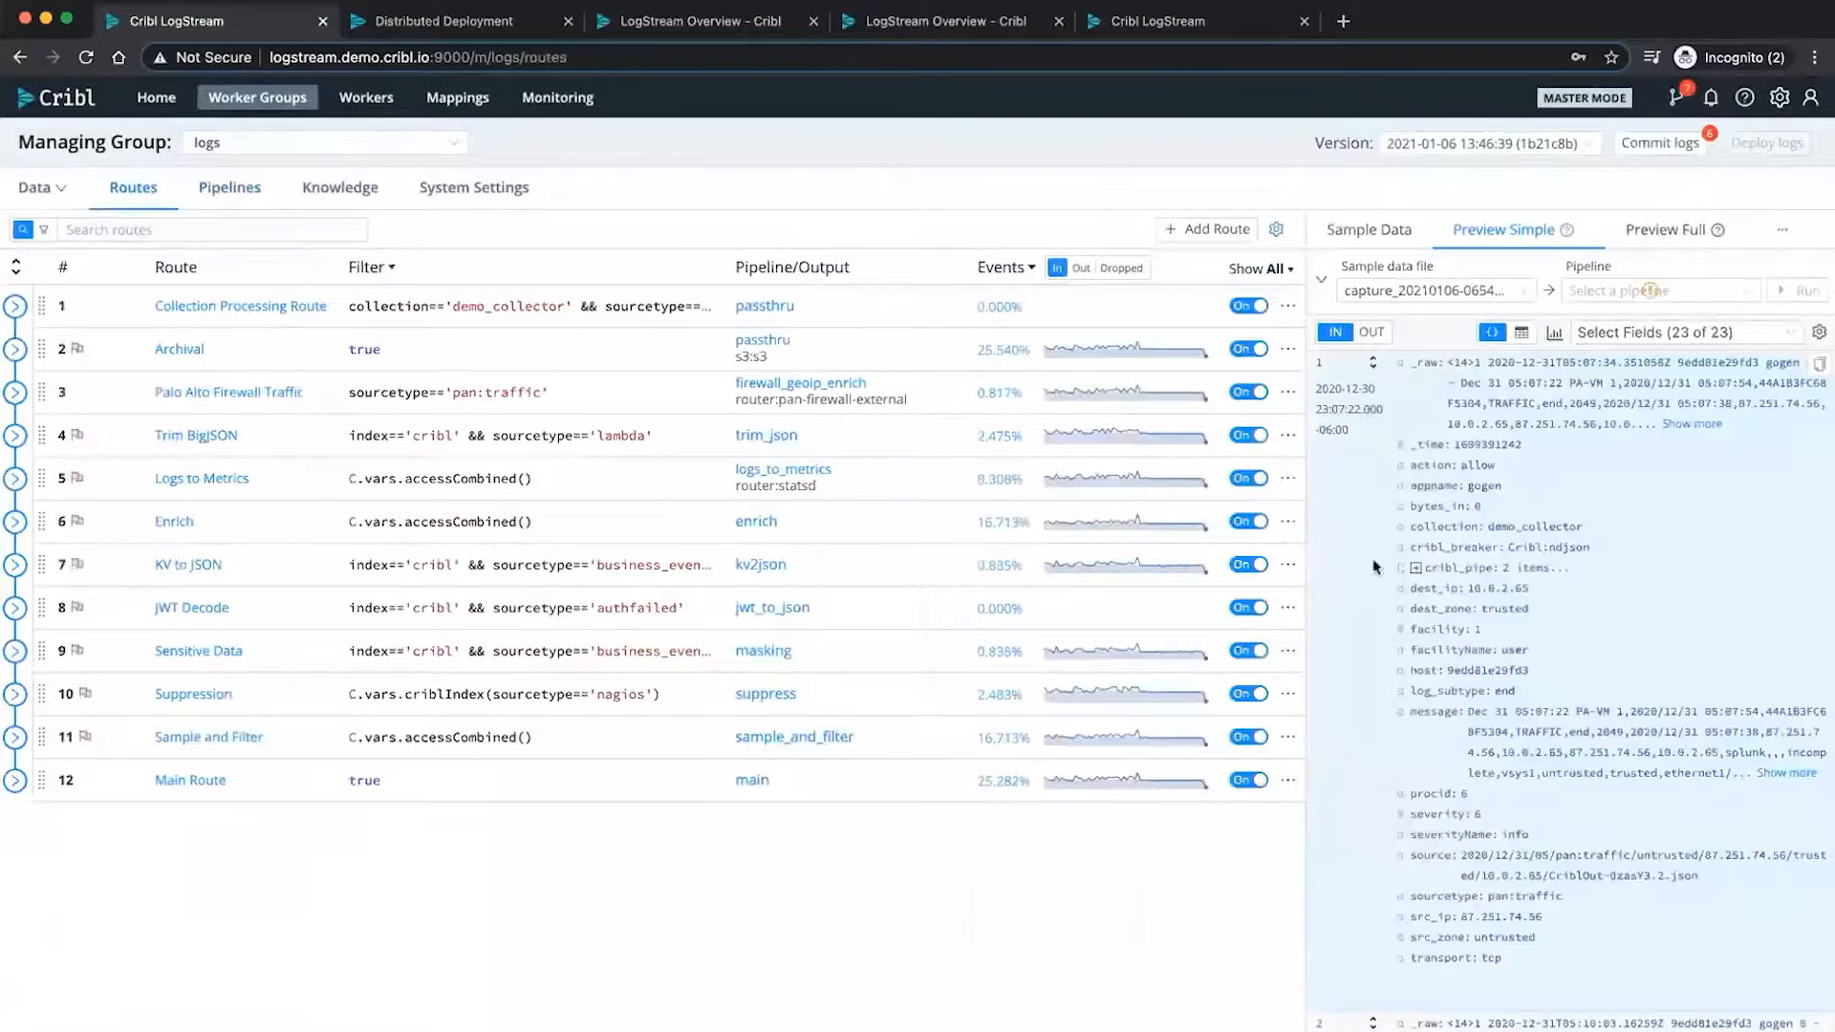
left_click_drag(1304, 536, 877, 504)
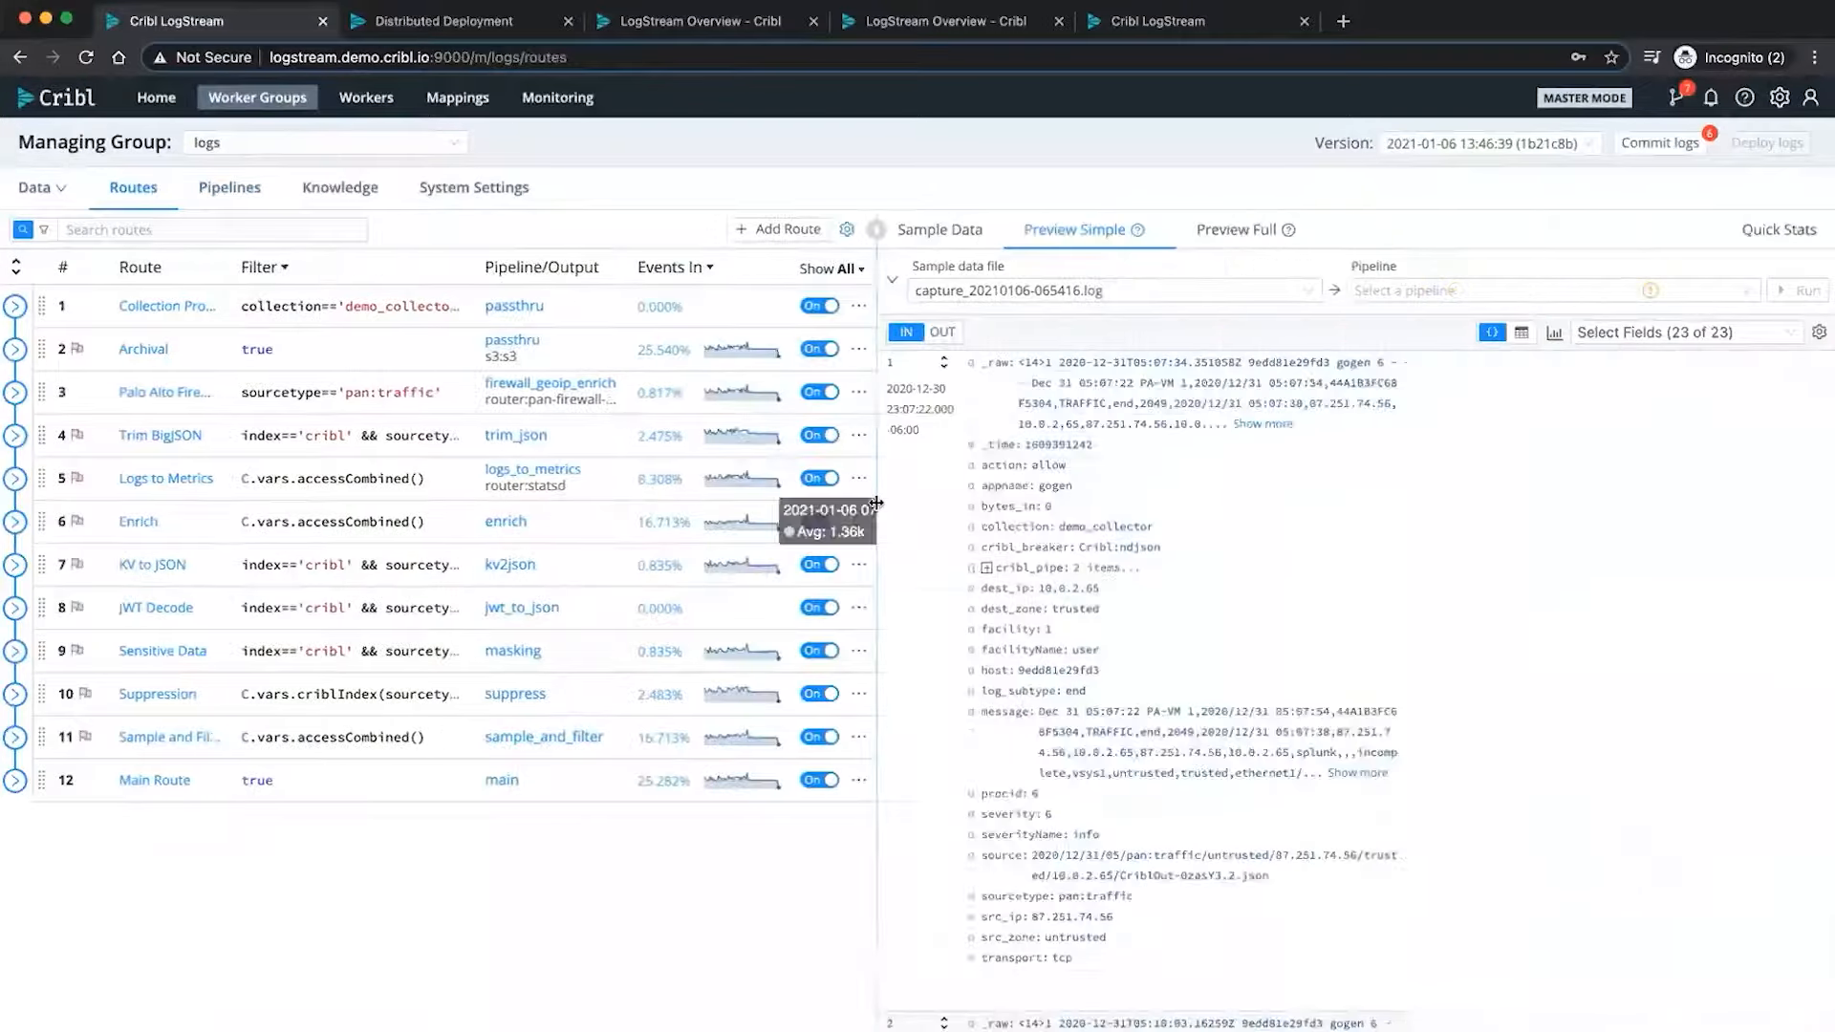
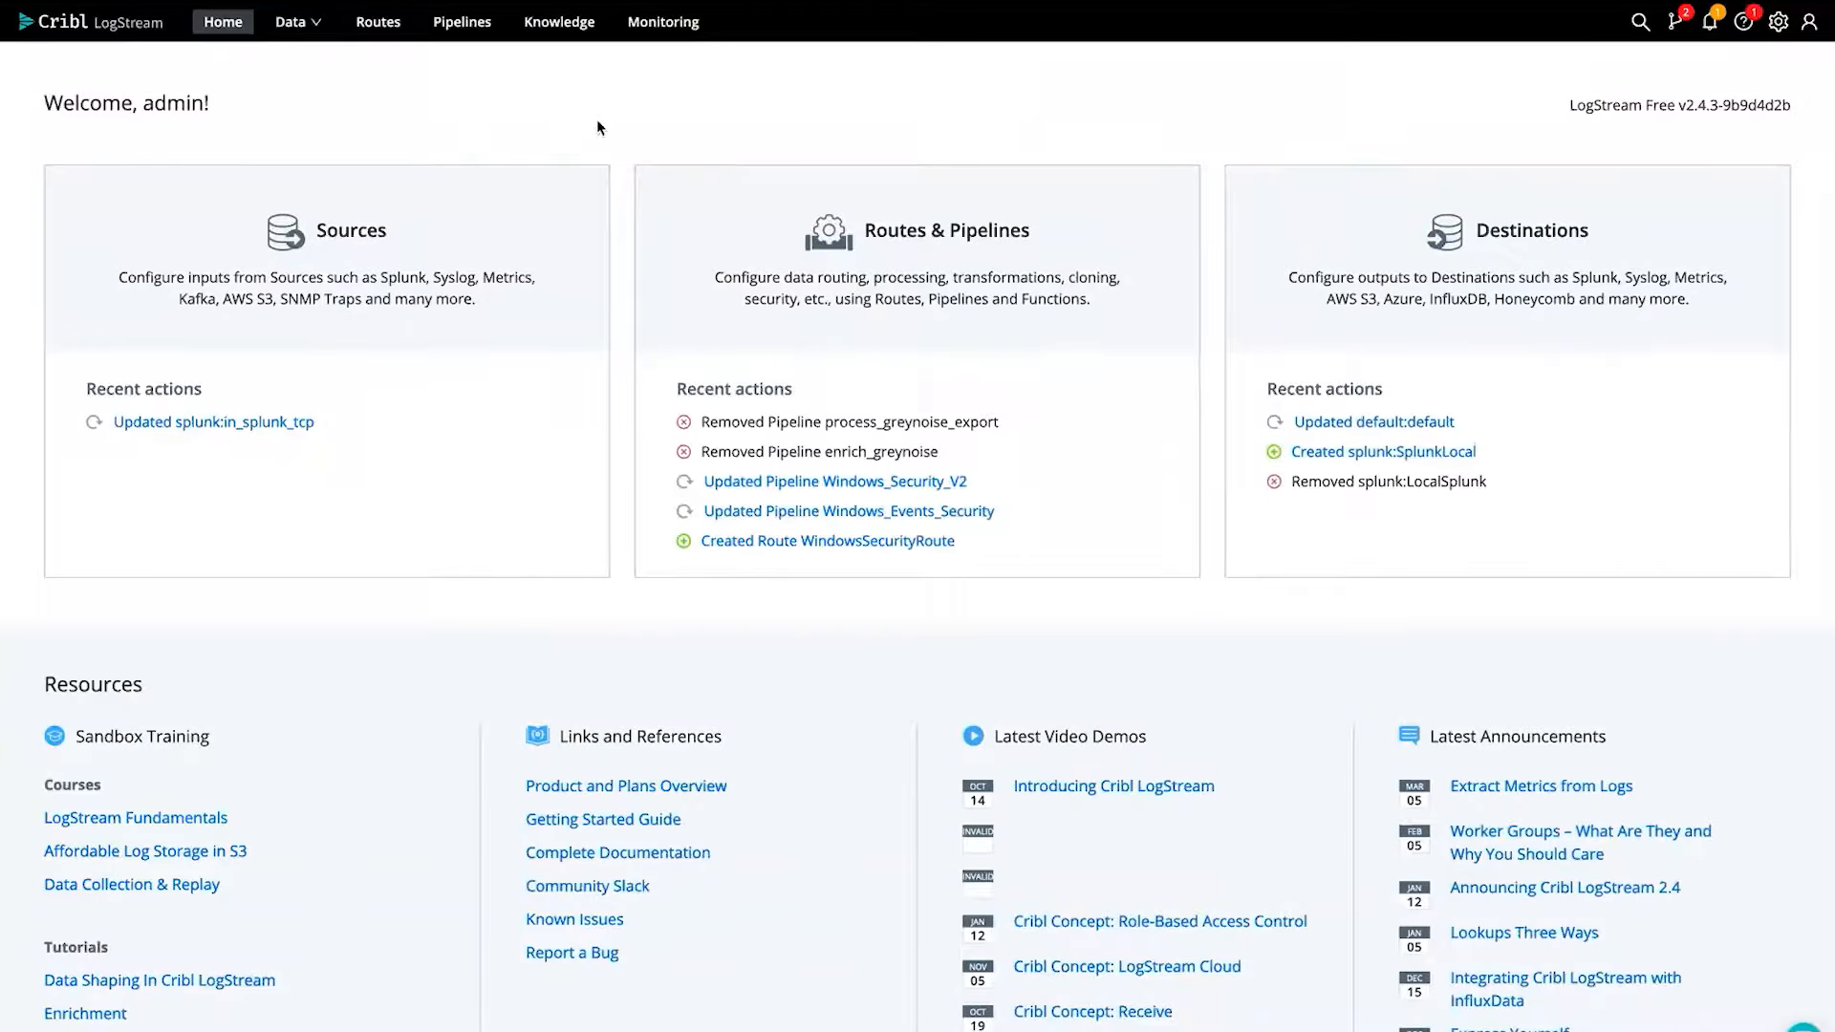
- Start a new event breaker ruleset in the Knowledge library with the ID greynoise
left_click(583, 36)
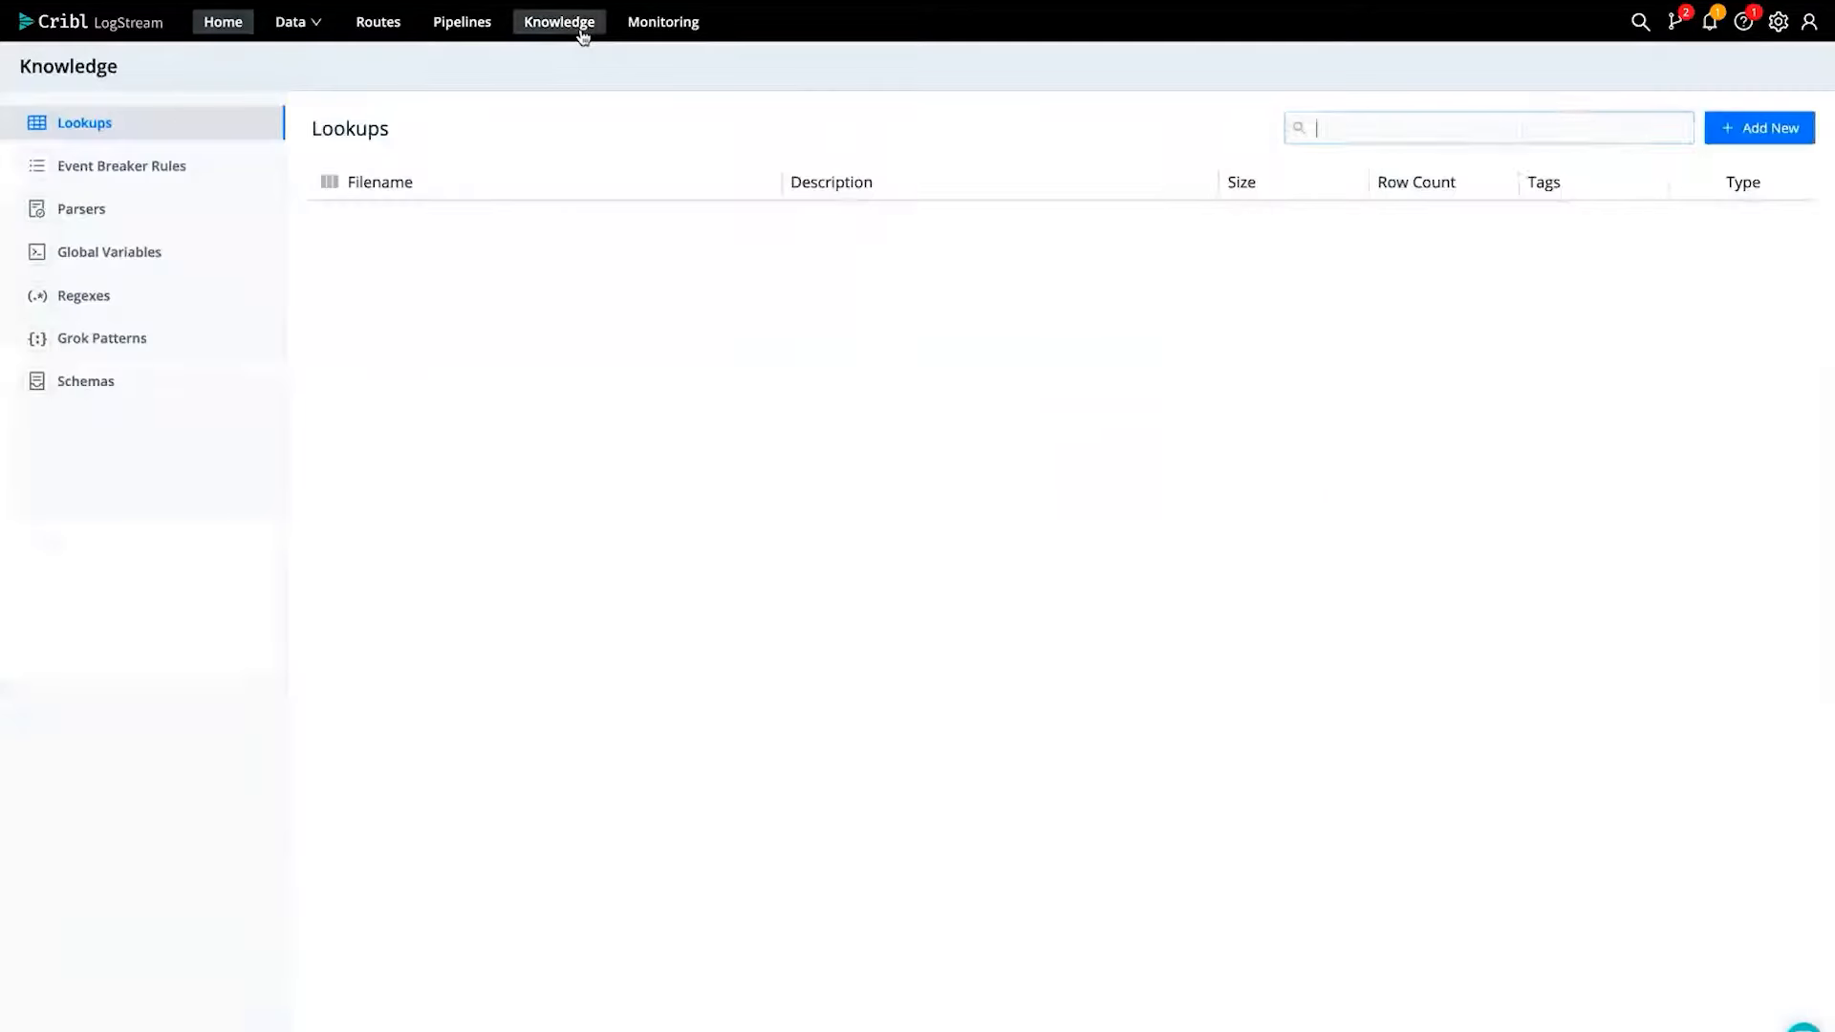
left_click(172, 166)
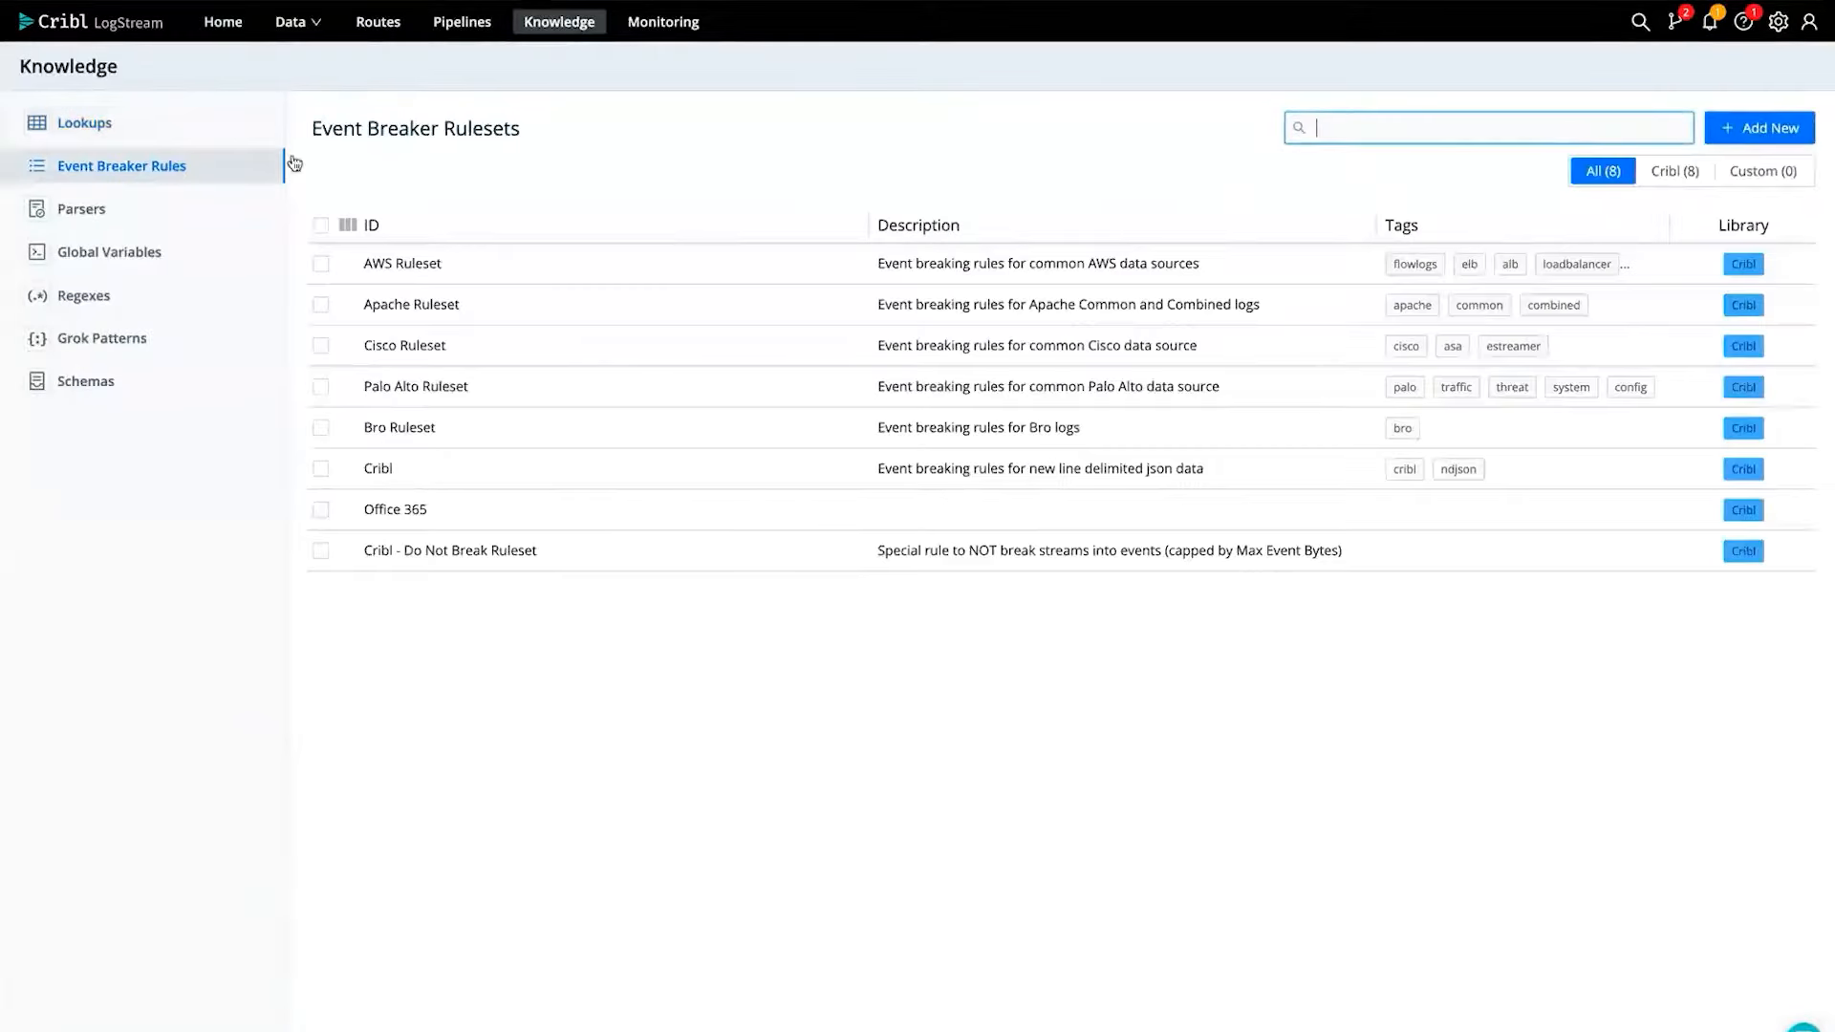
left_click(1787, 130)
type("greynoise")
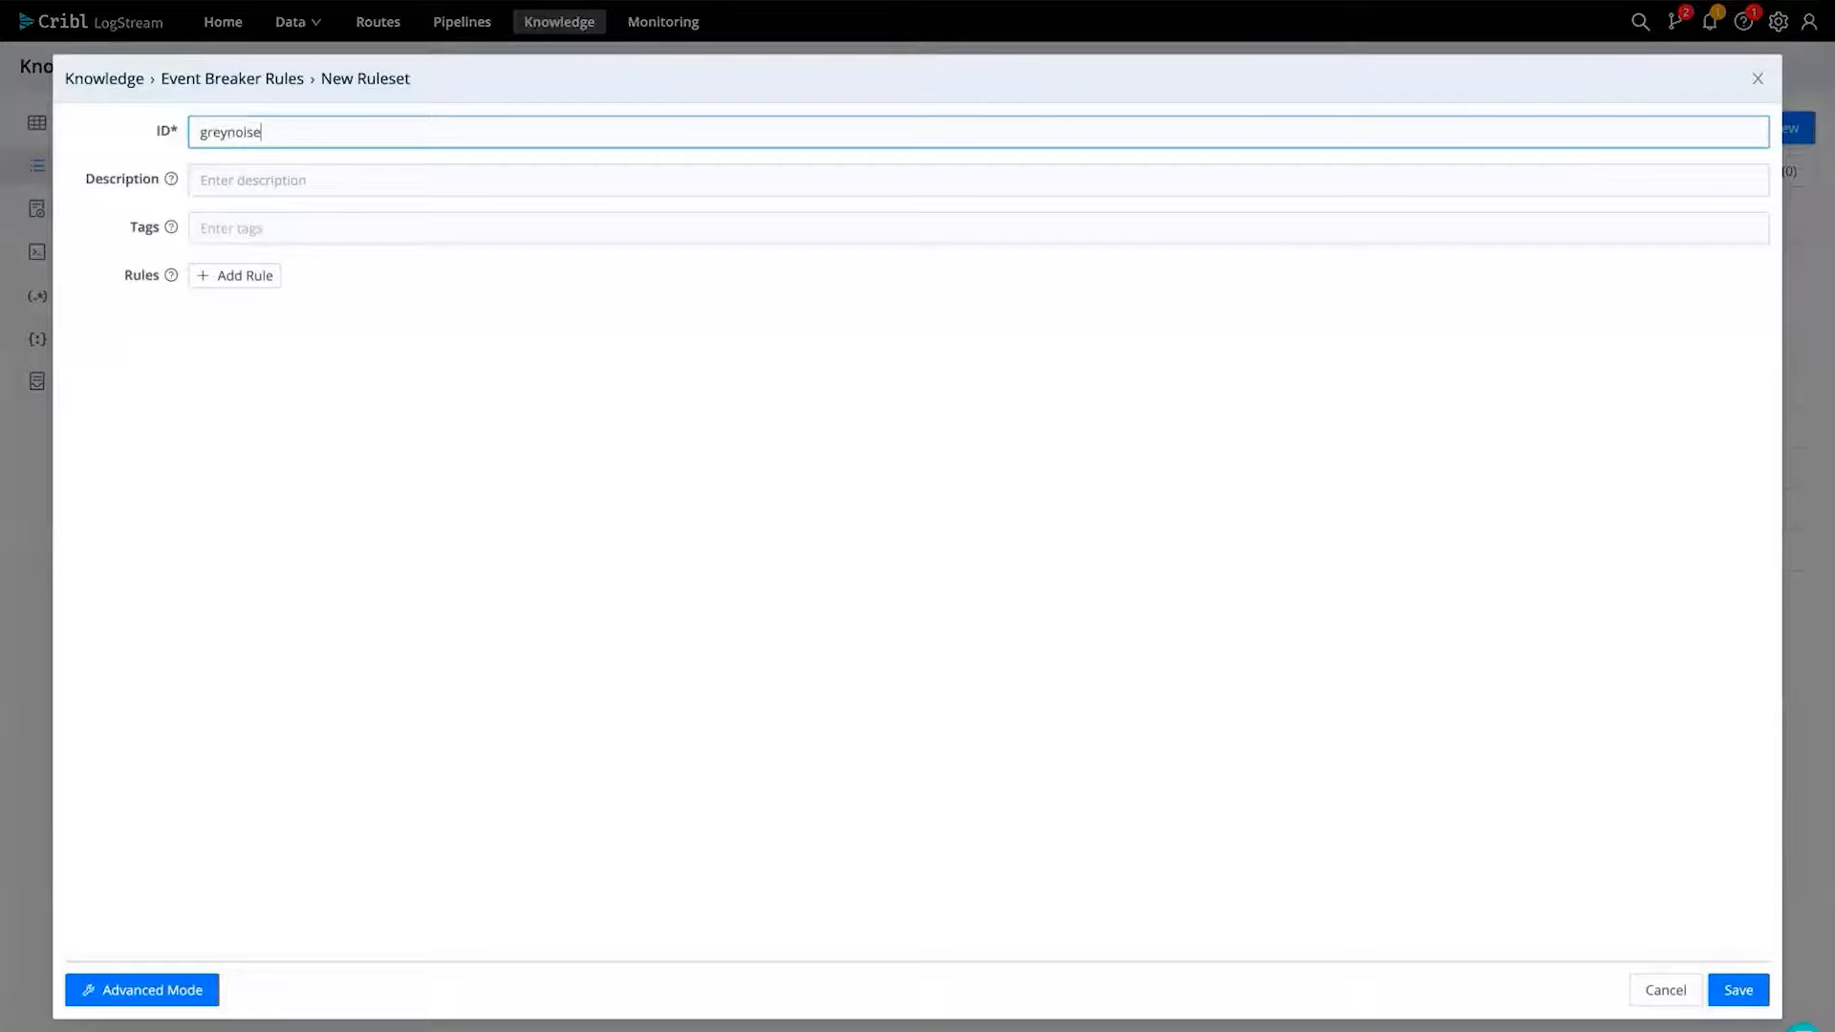
- Add a rule named data to the ruleset, with the JSON Array event breaker type and JSON field extraction enabled
left_click(239, 275)
type("data")
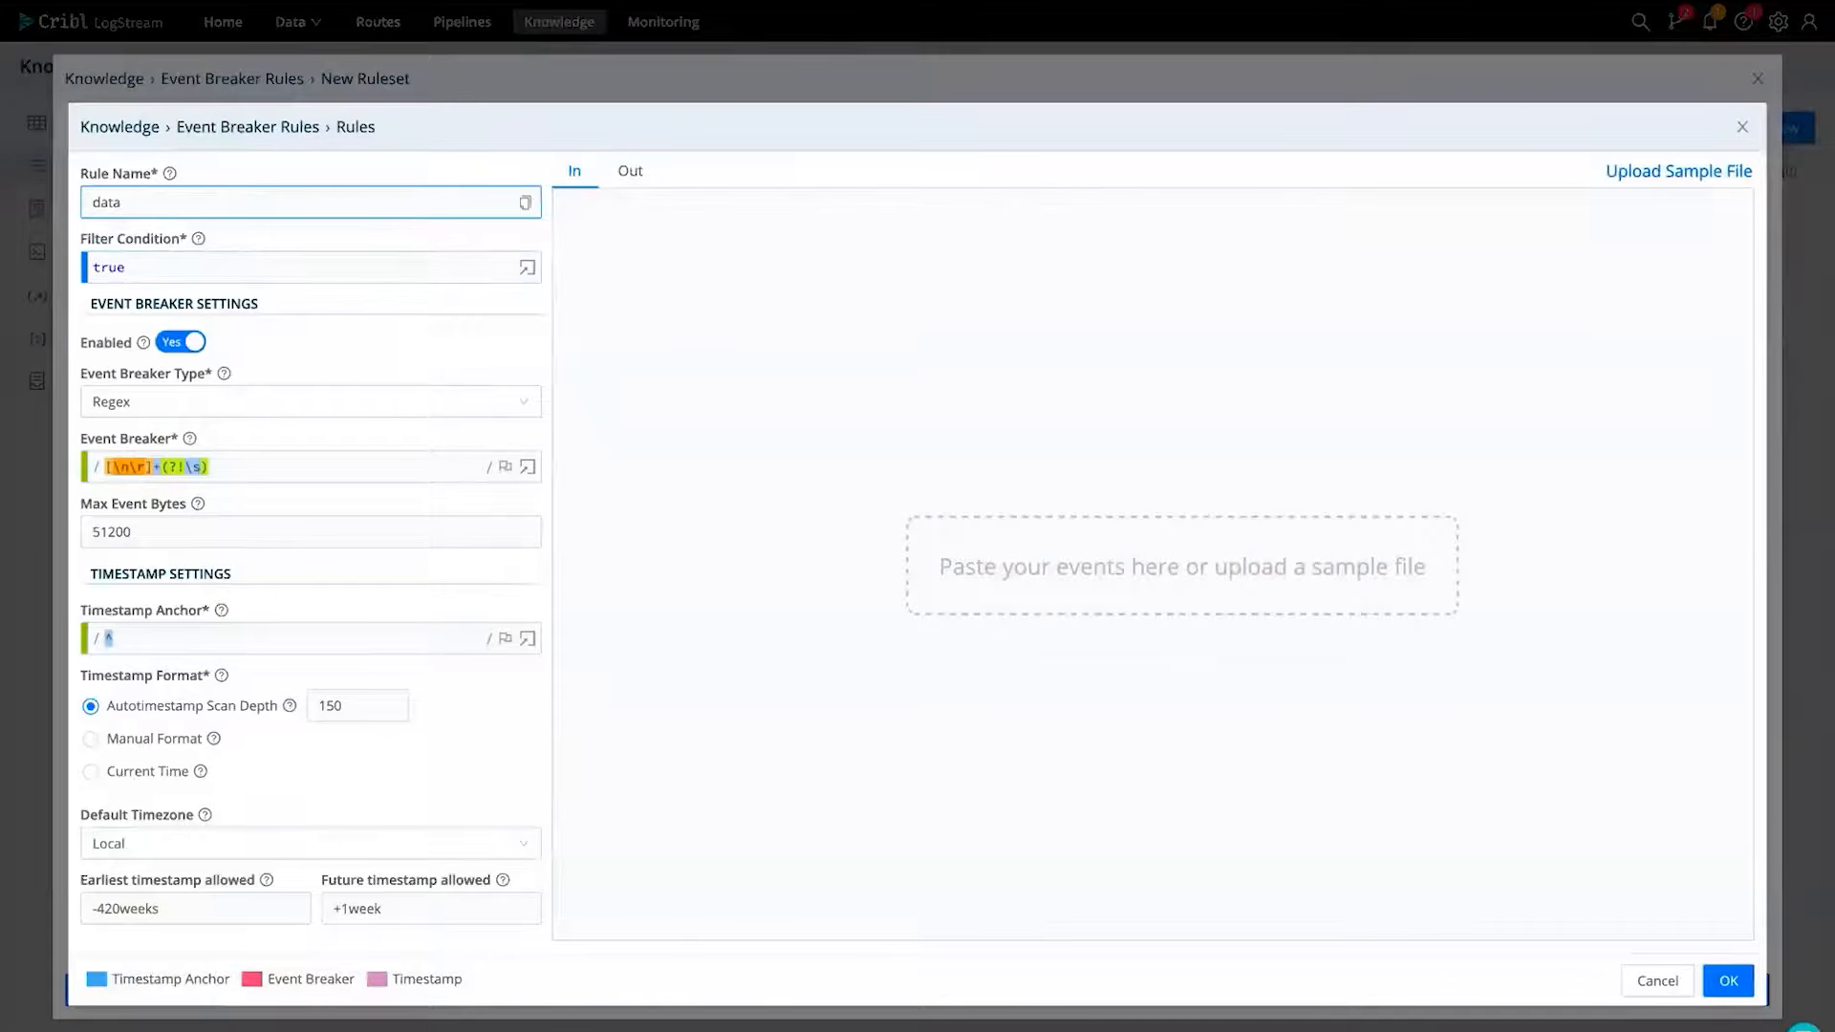
left_click(252, 361)
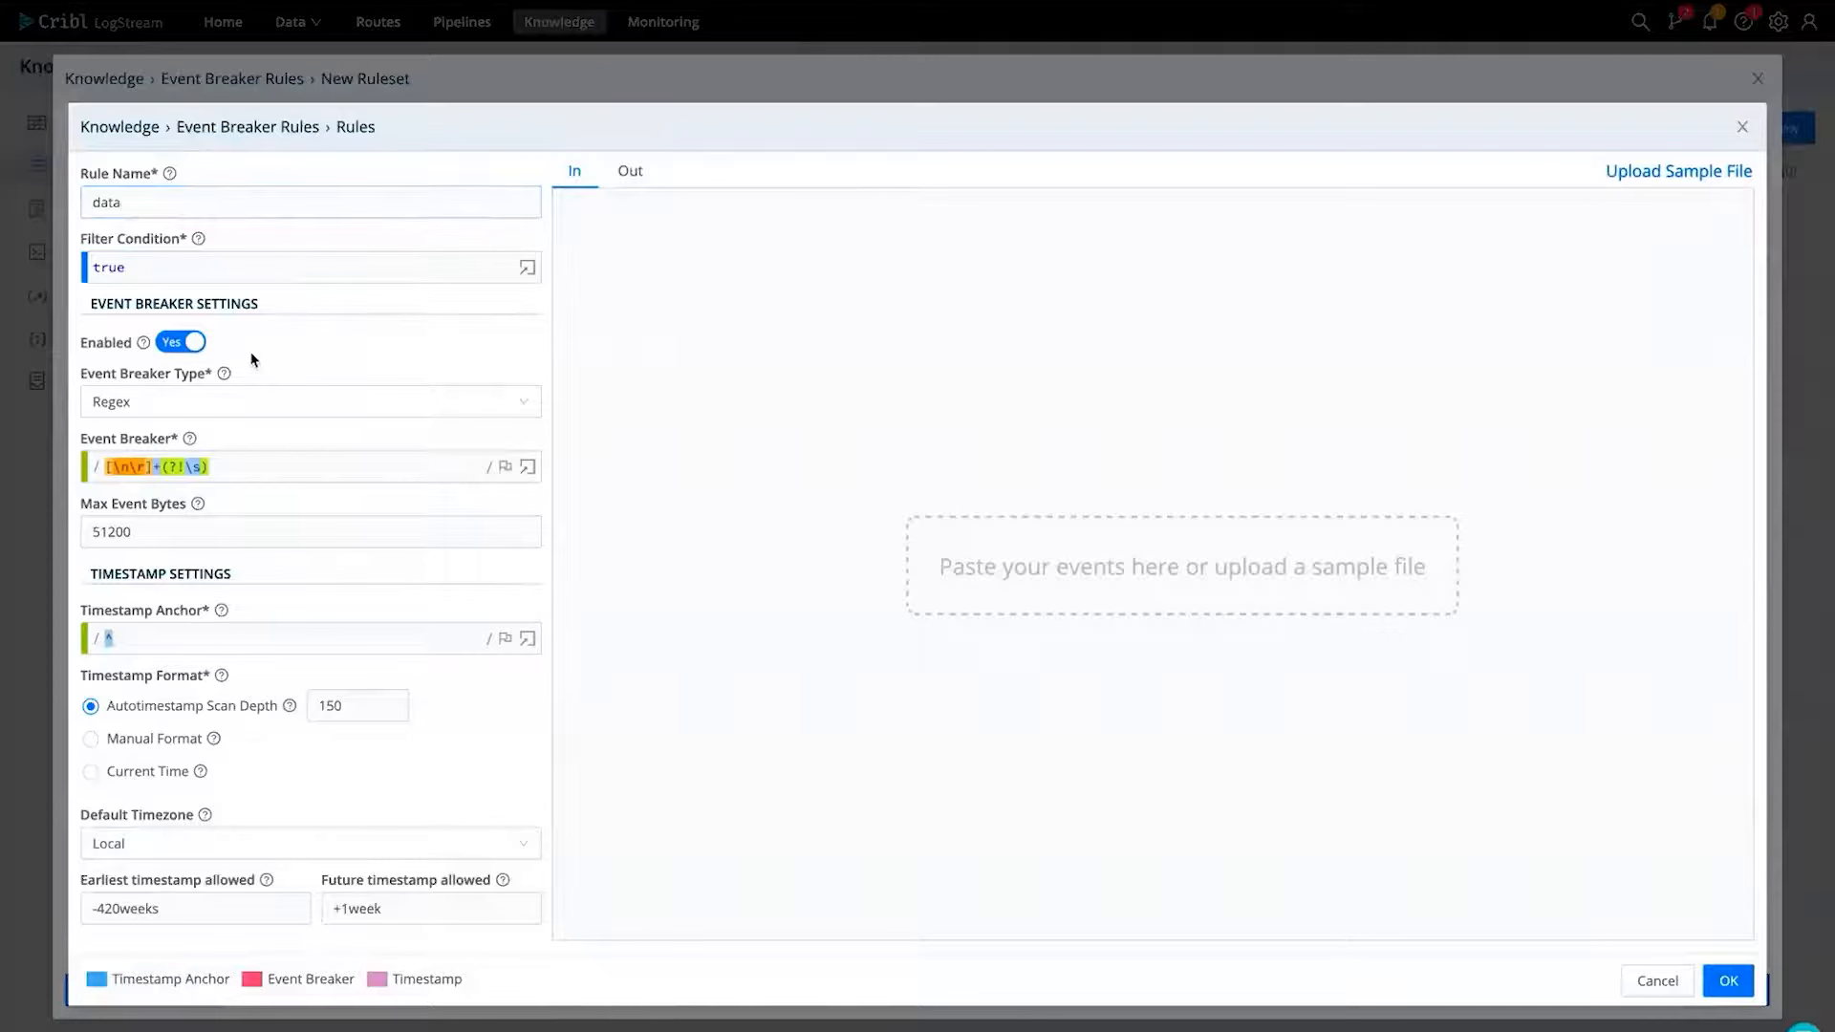
left_click(240, 404)
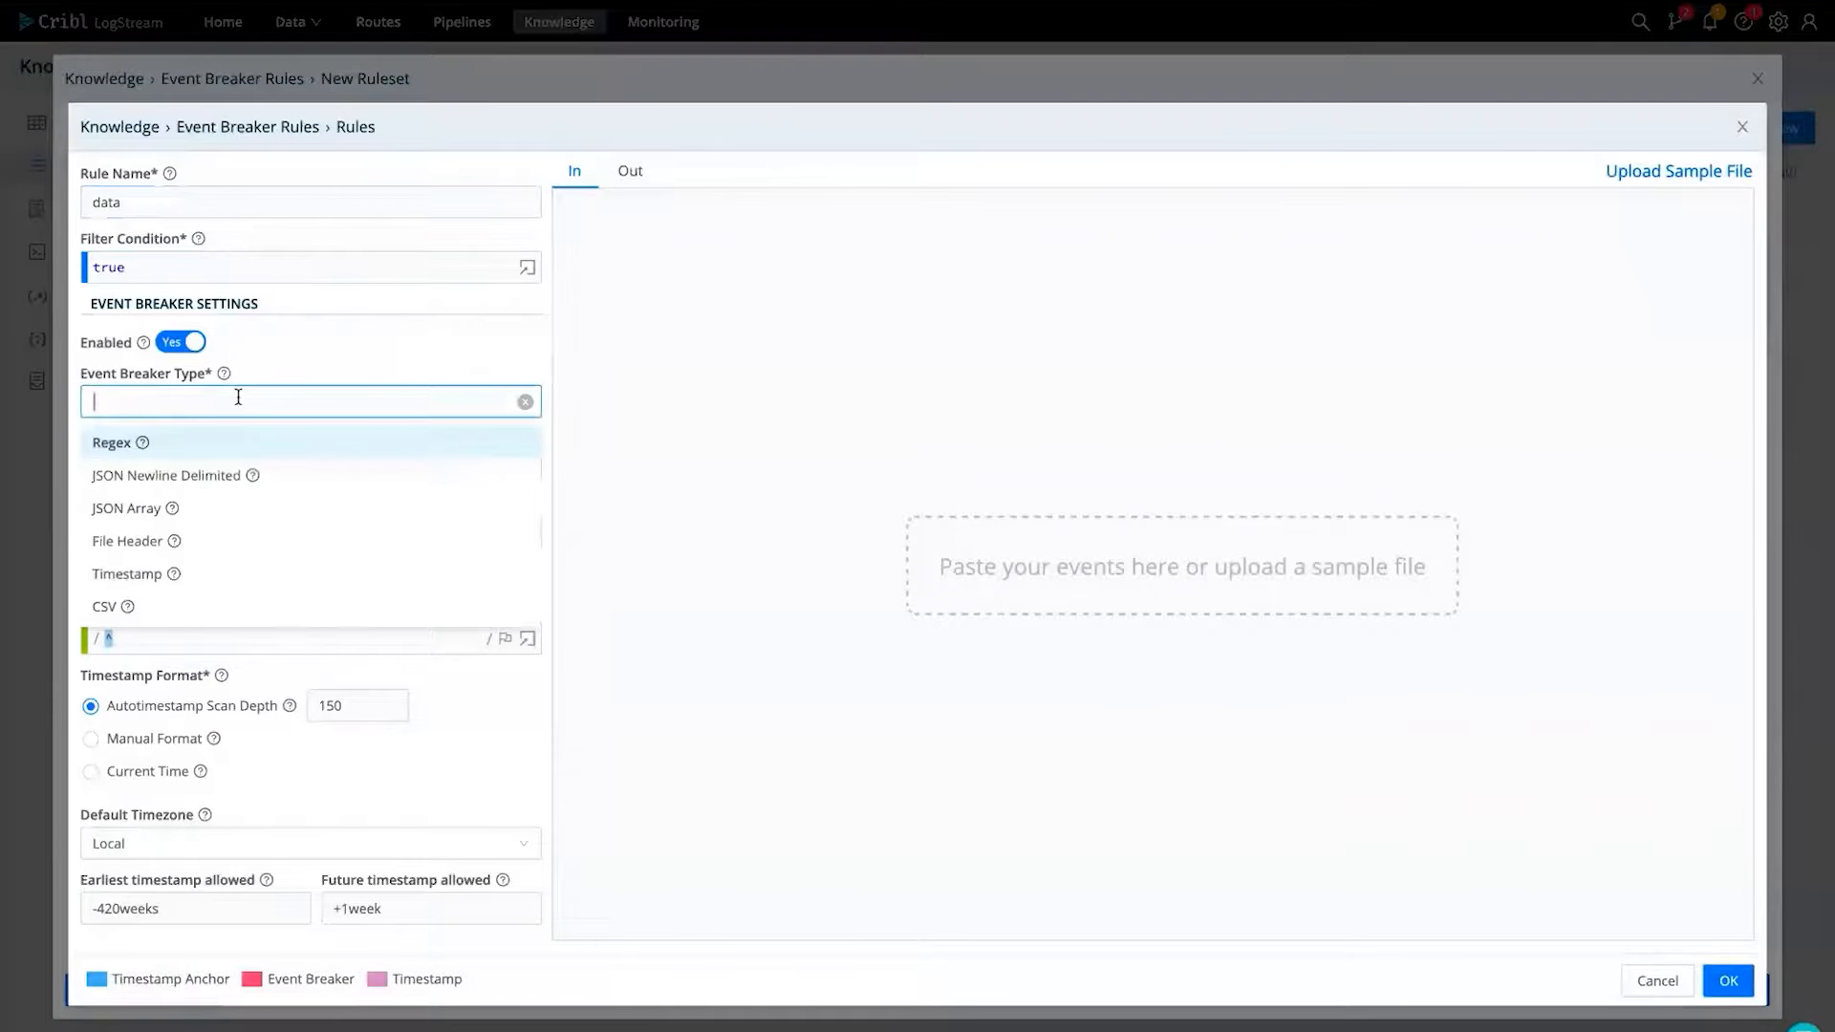
left_click(240, 516)
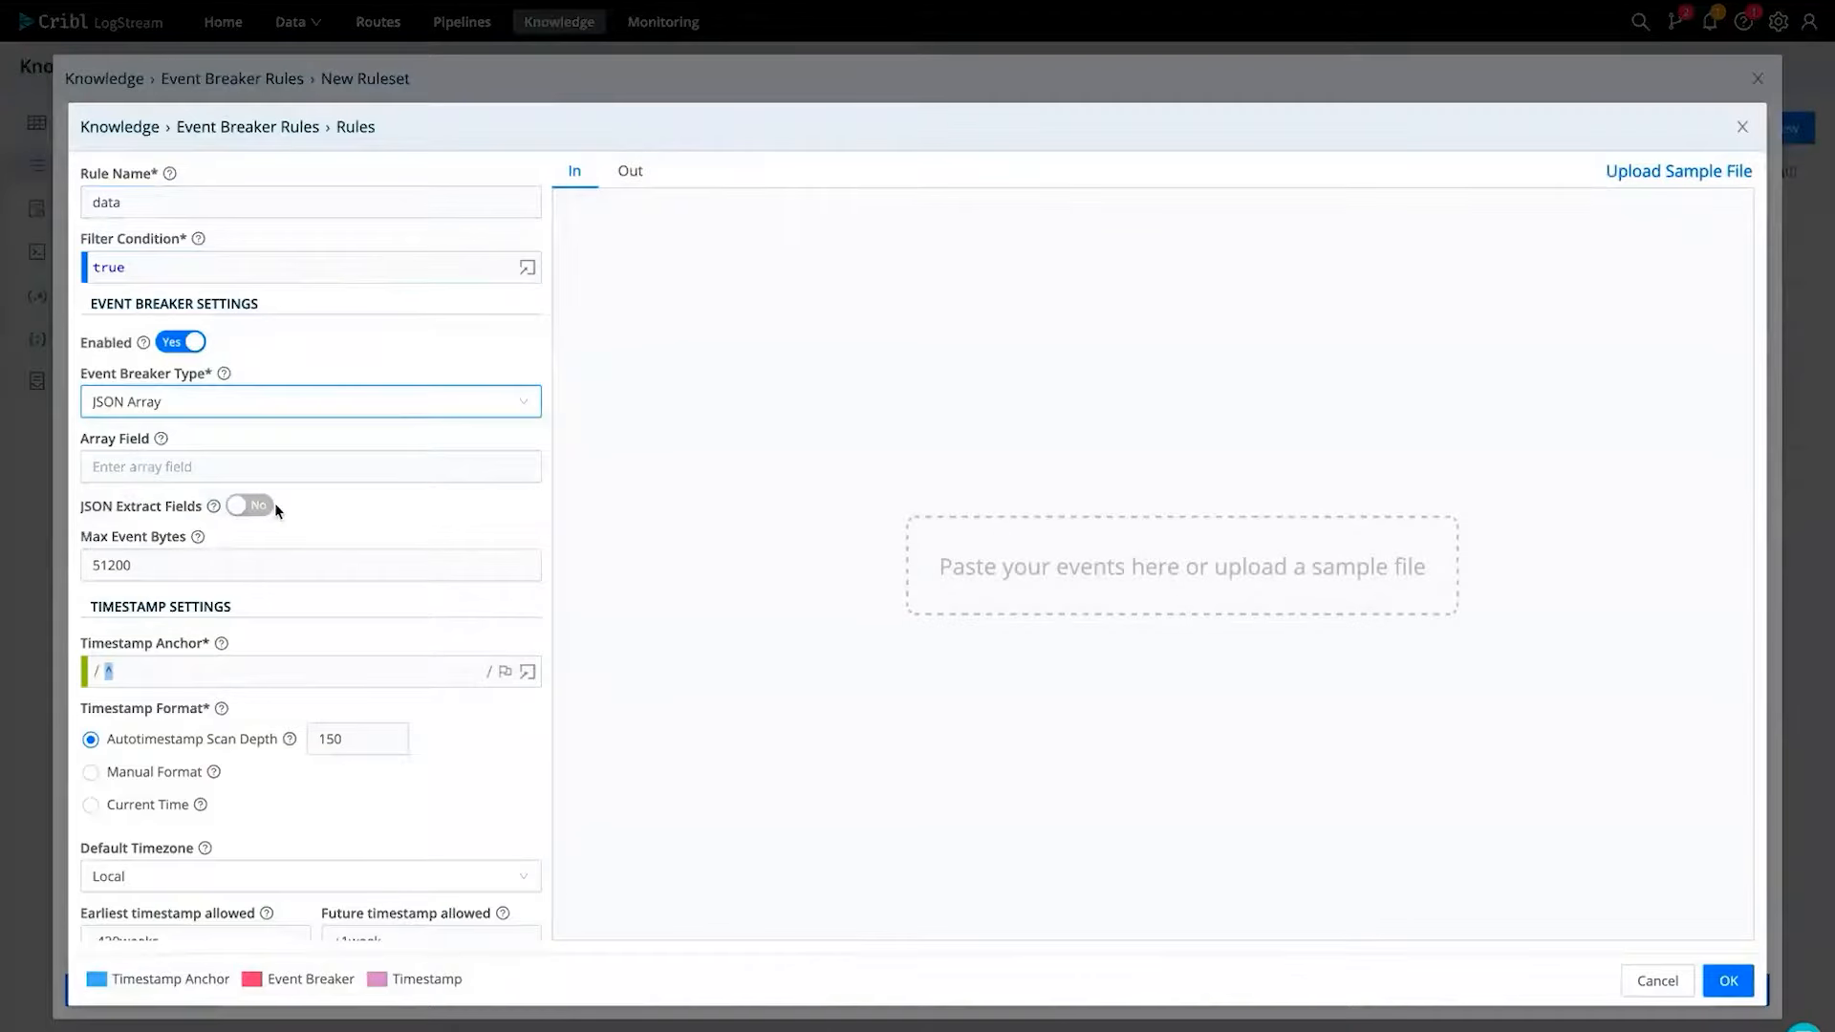
left_click(251, 508)
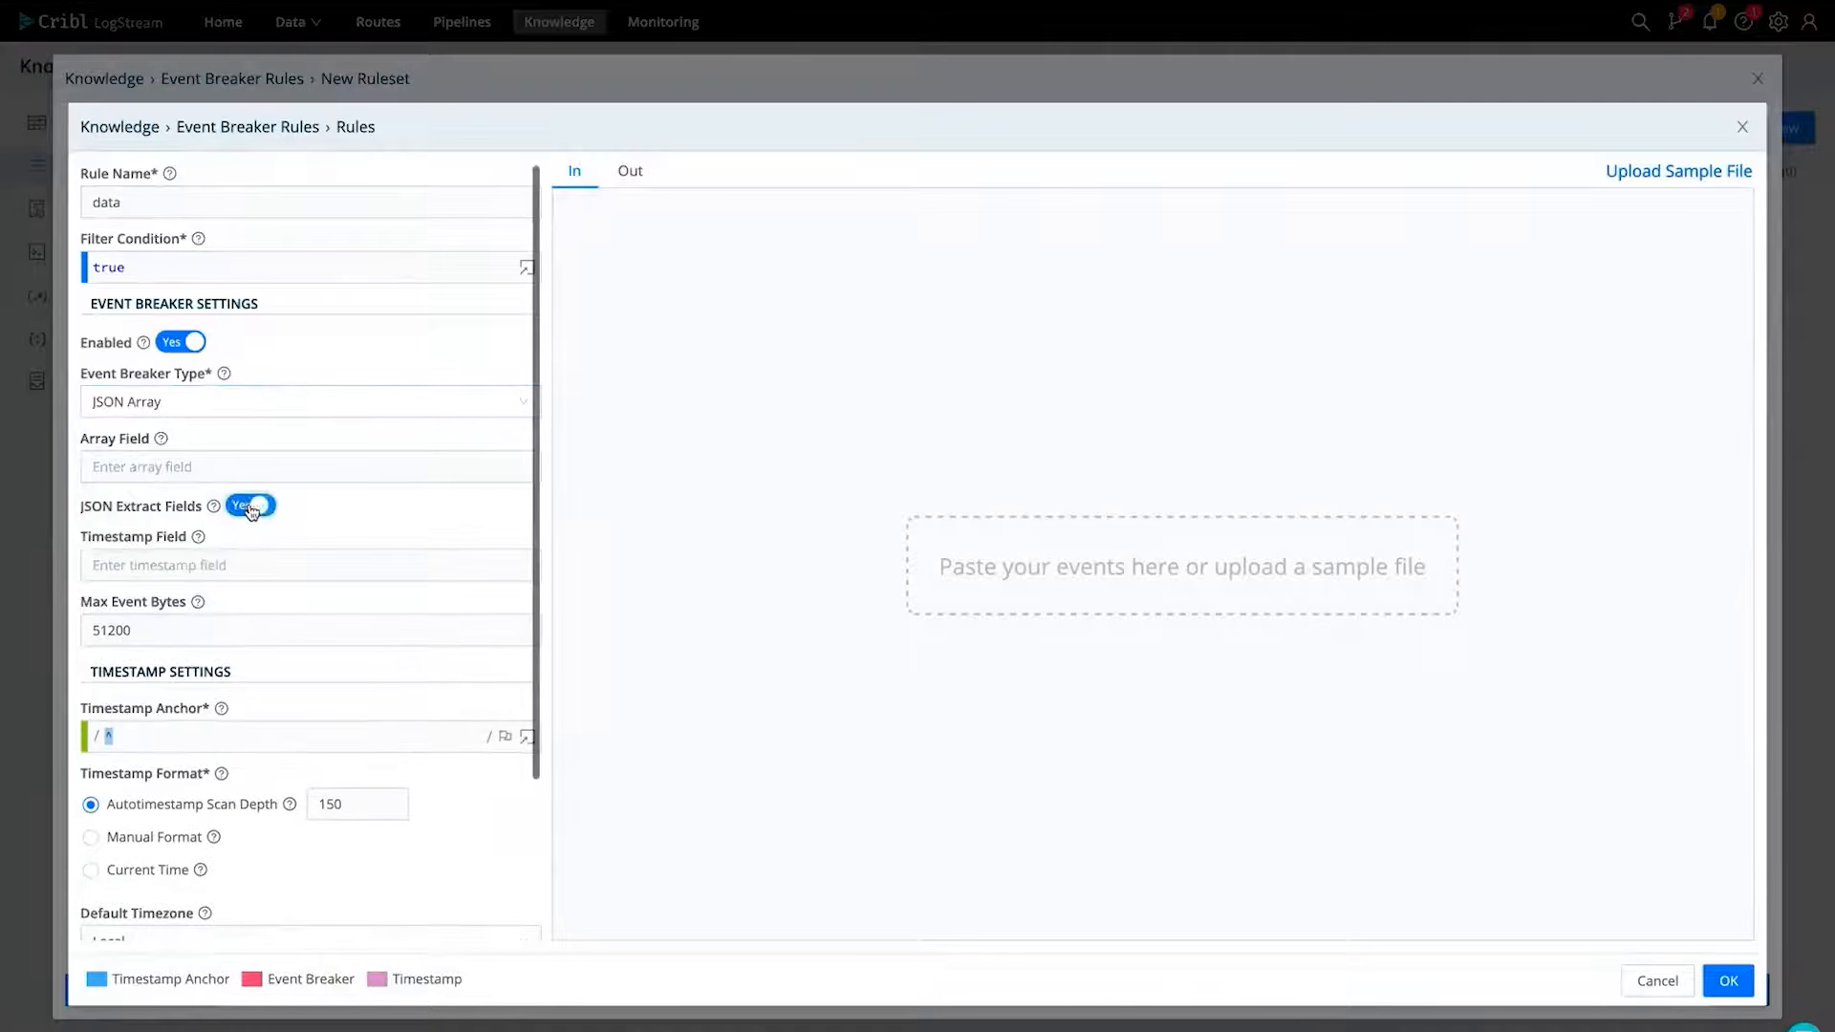
- Set the rule's max event bytes to 10000000 and save it with the default filter condition in the greynoise ruleset
left_click(228, 627)
double_click(229, 628)
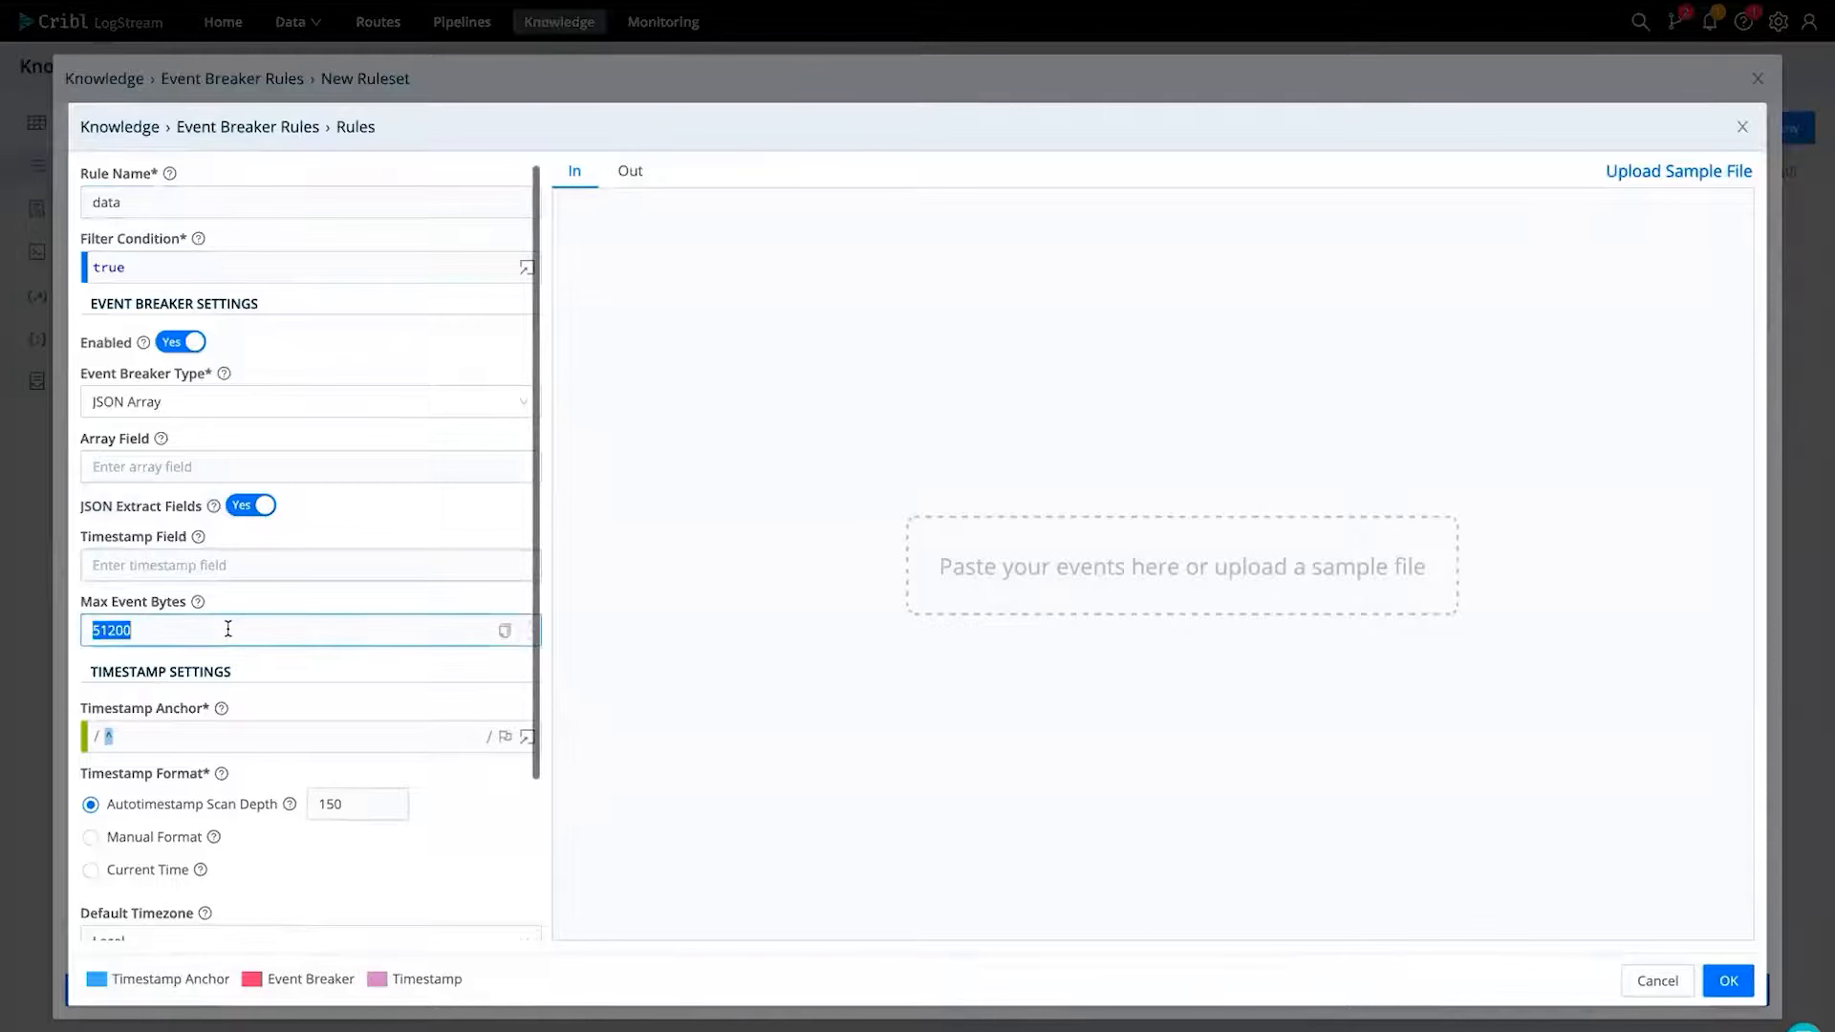
type("100")
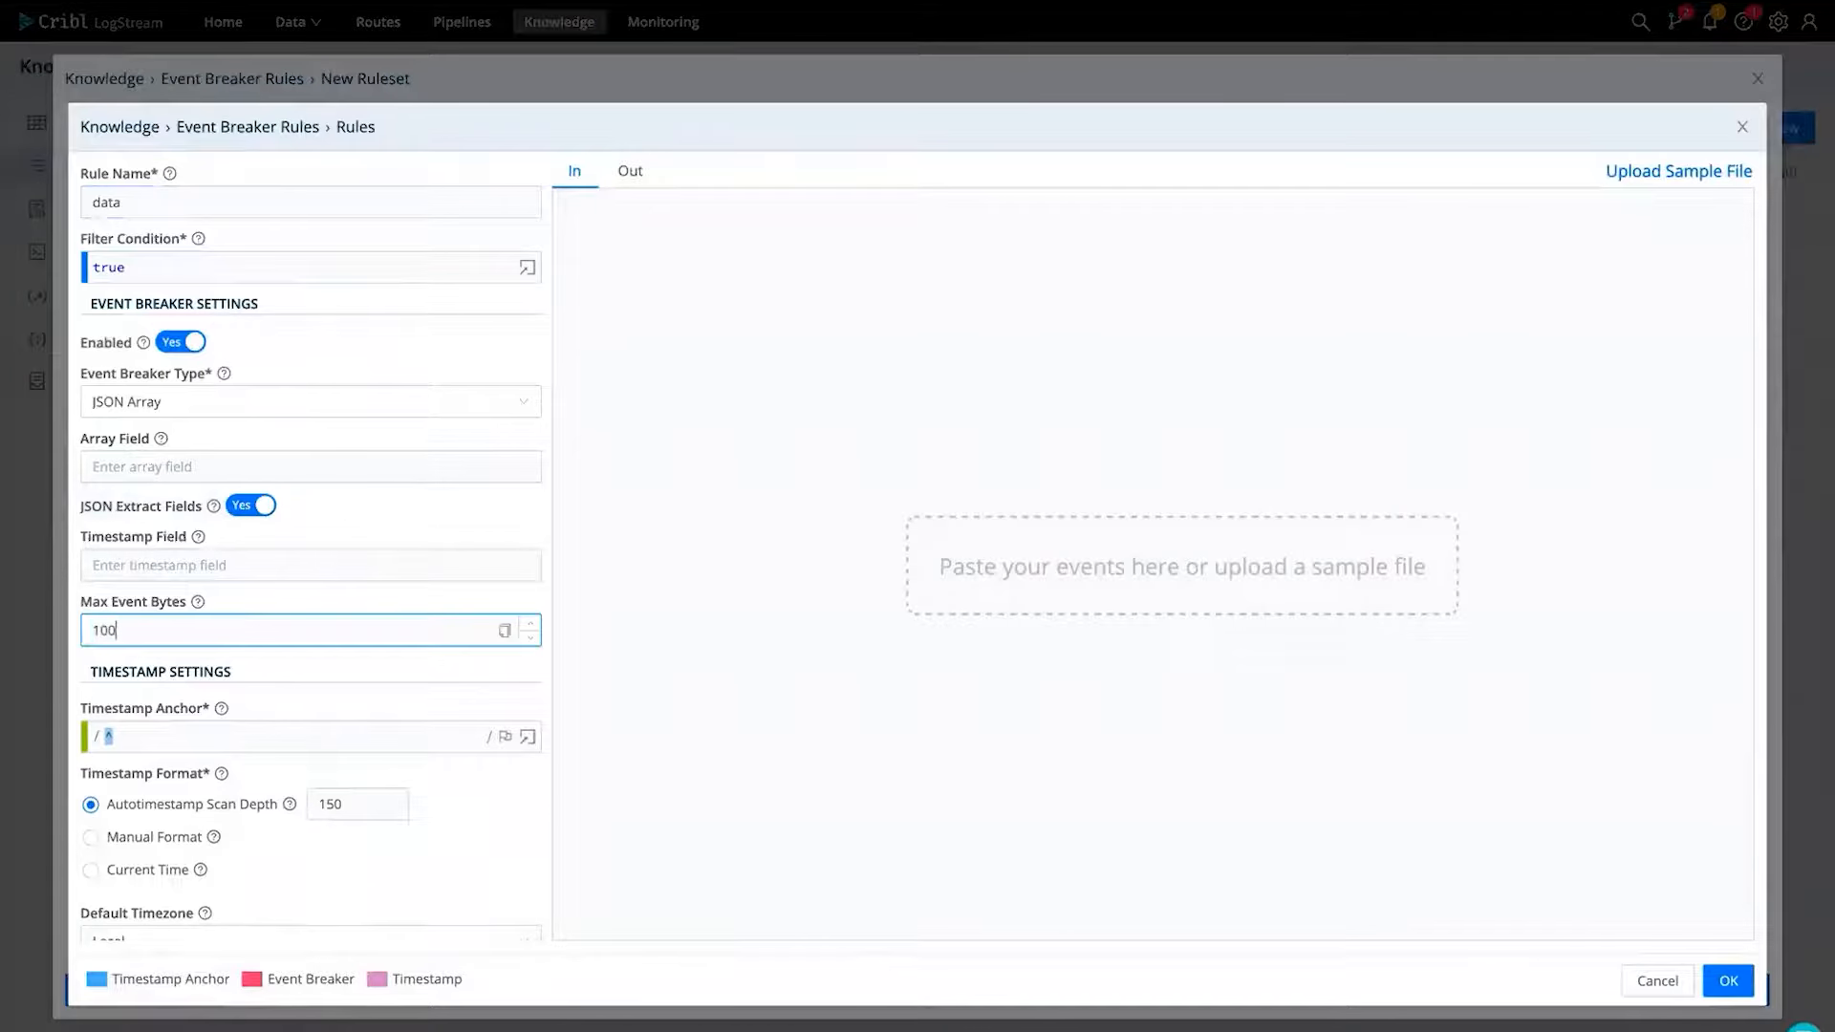
type("00000")
left_click(1726, 982)
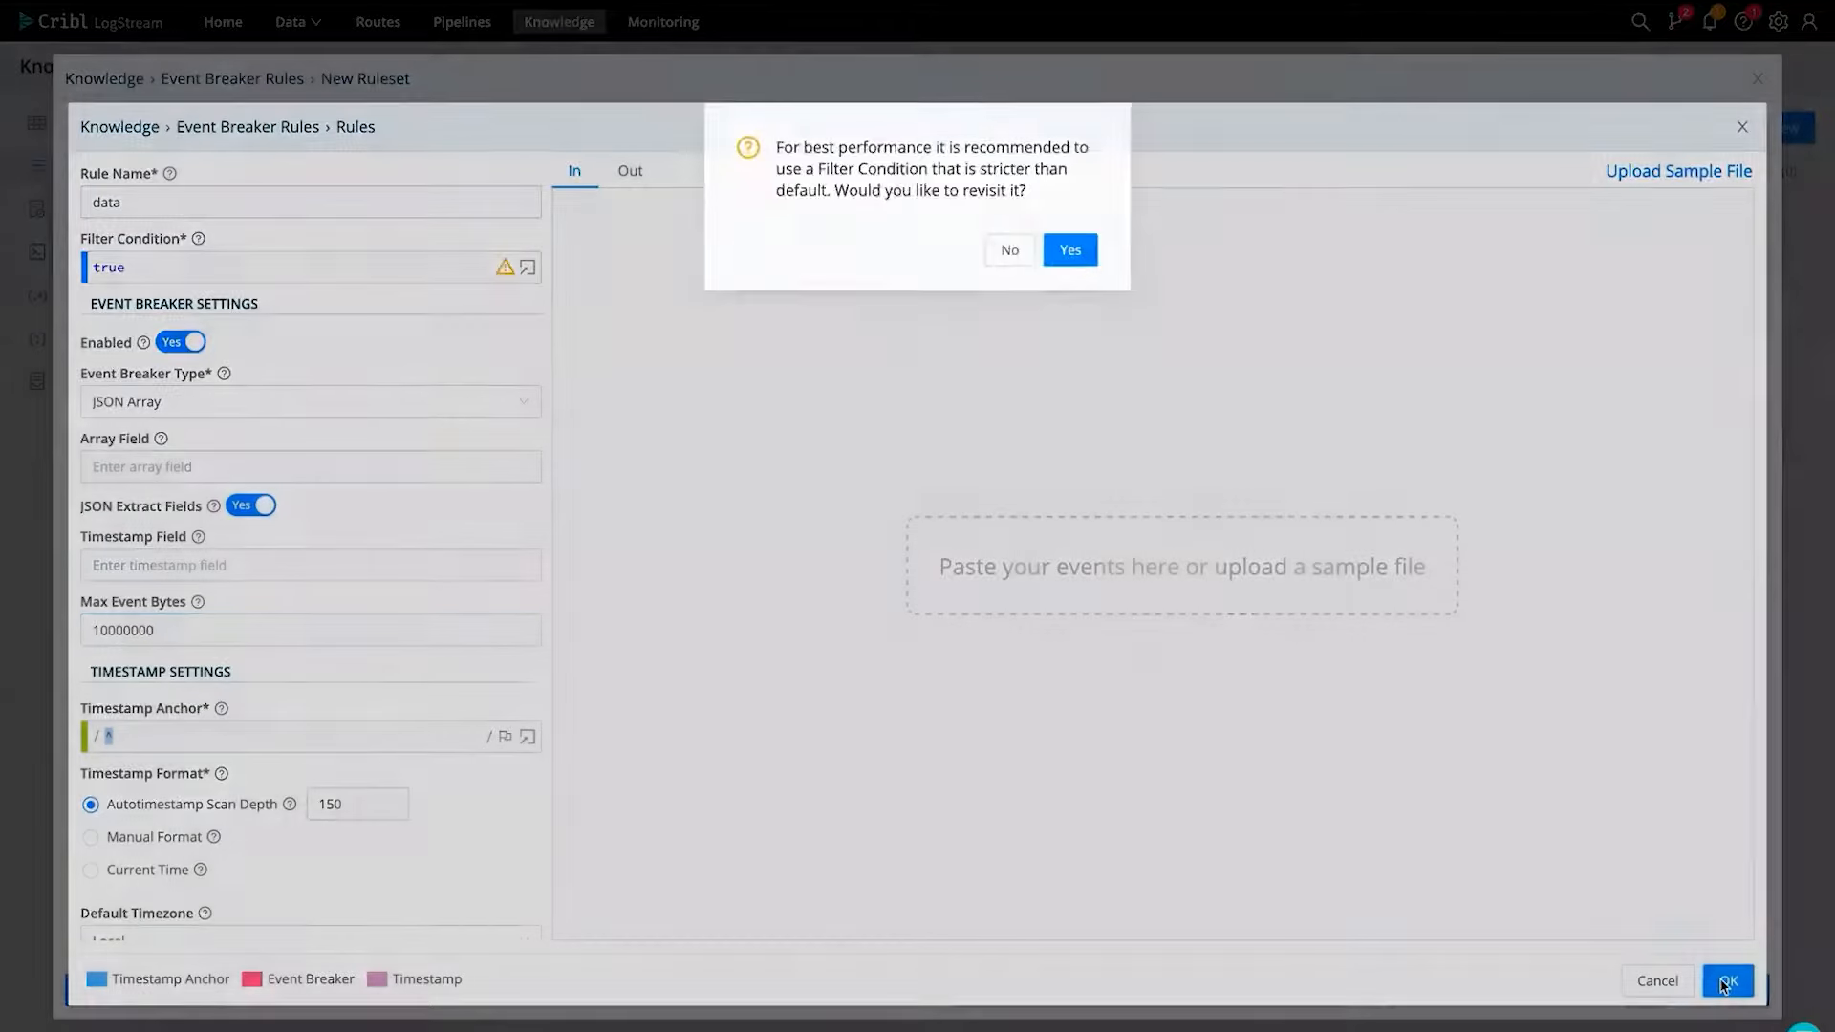
left_click(1009, 250)
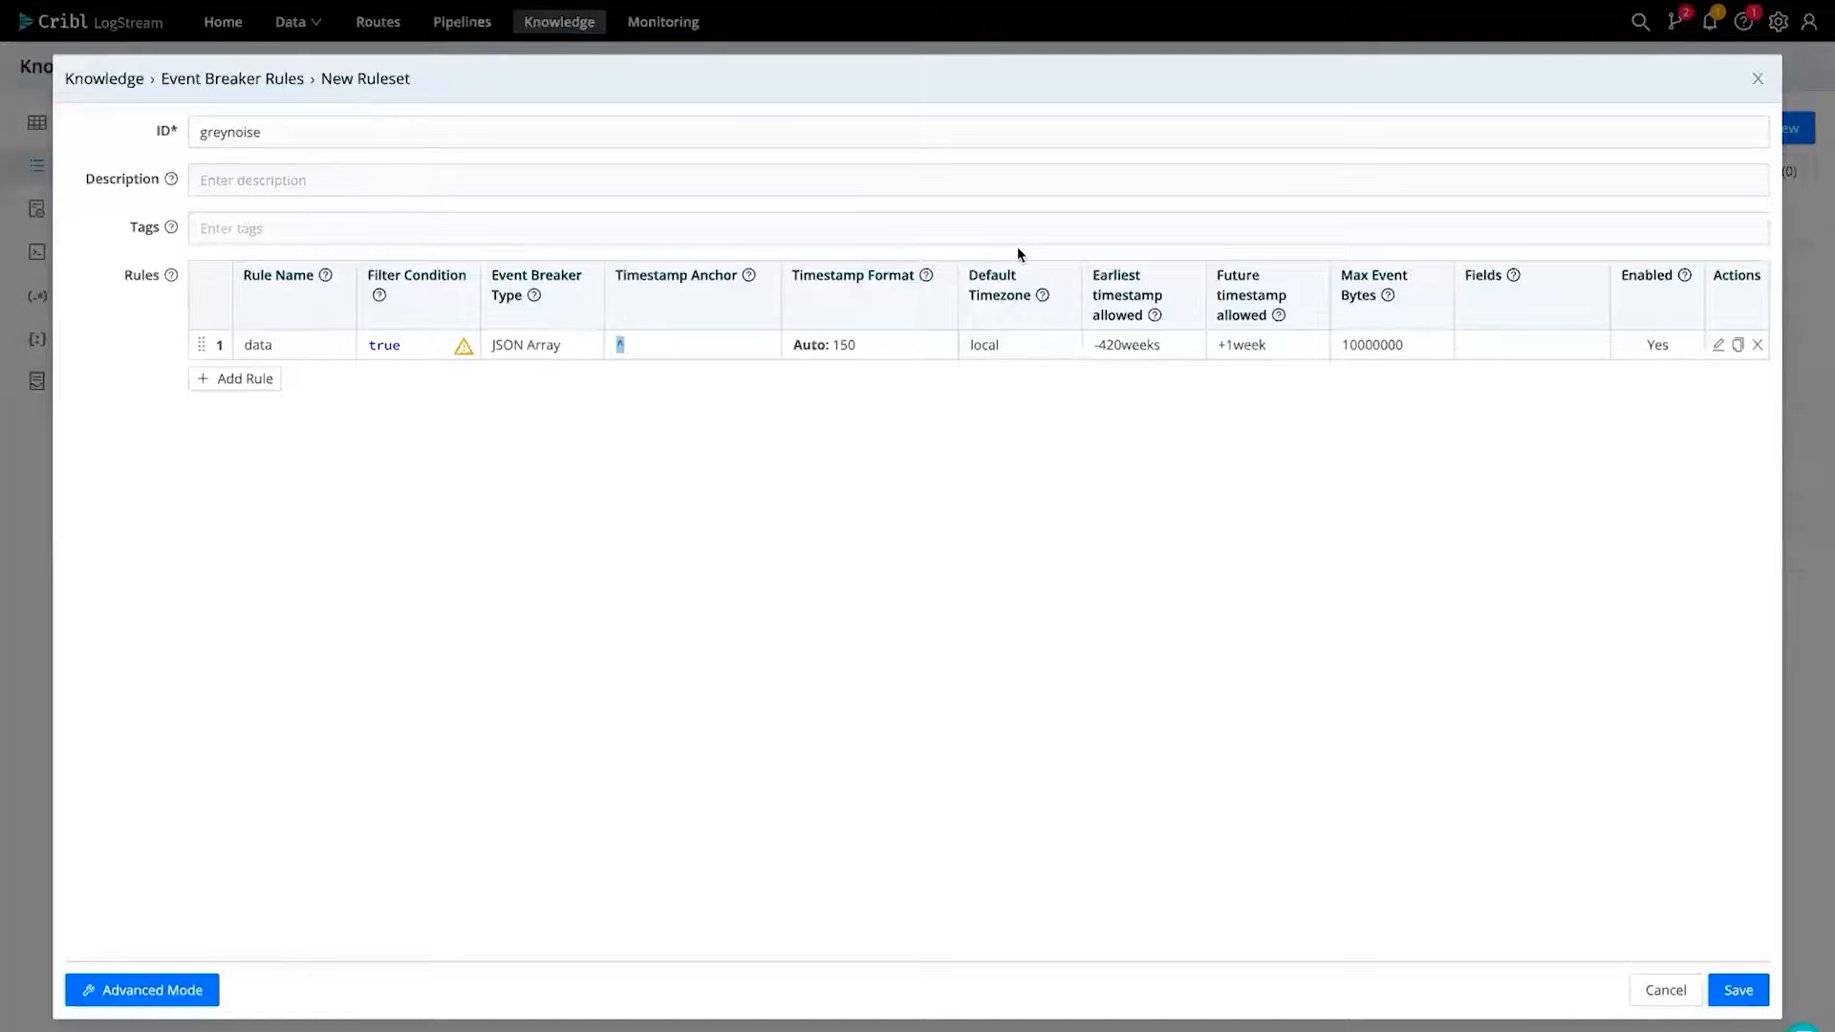
left_click(1738, 990)
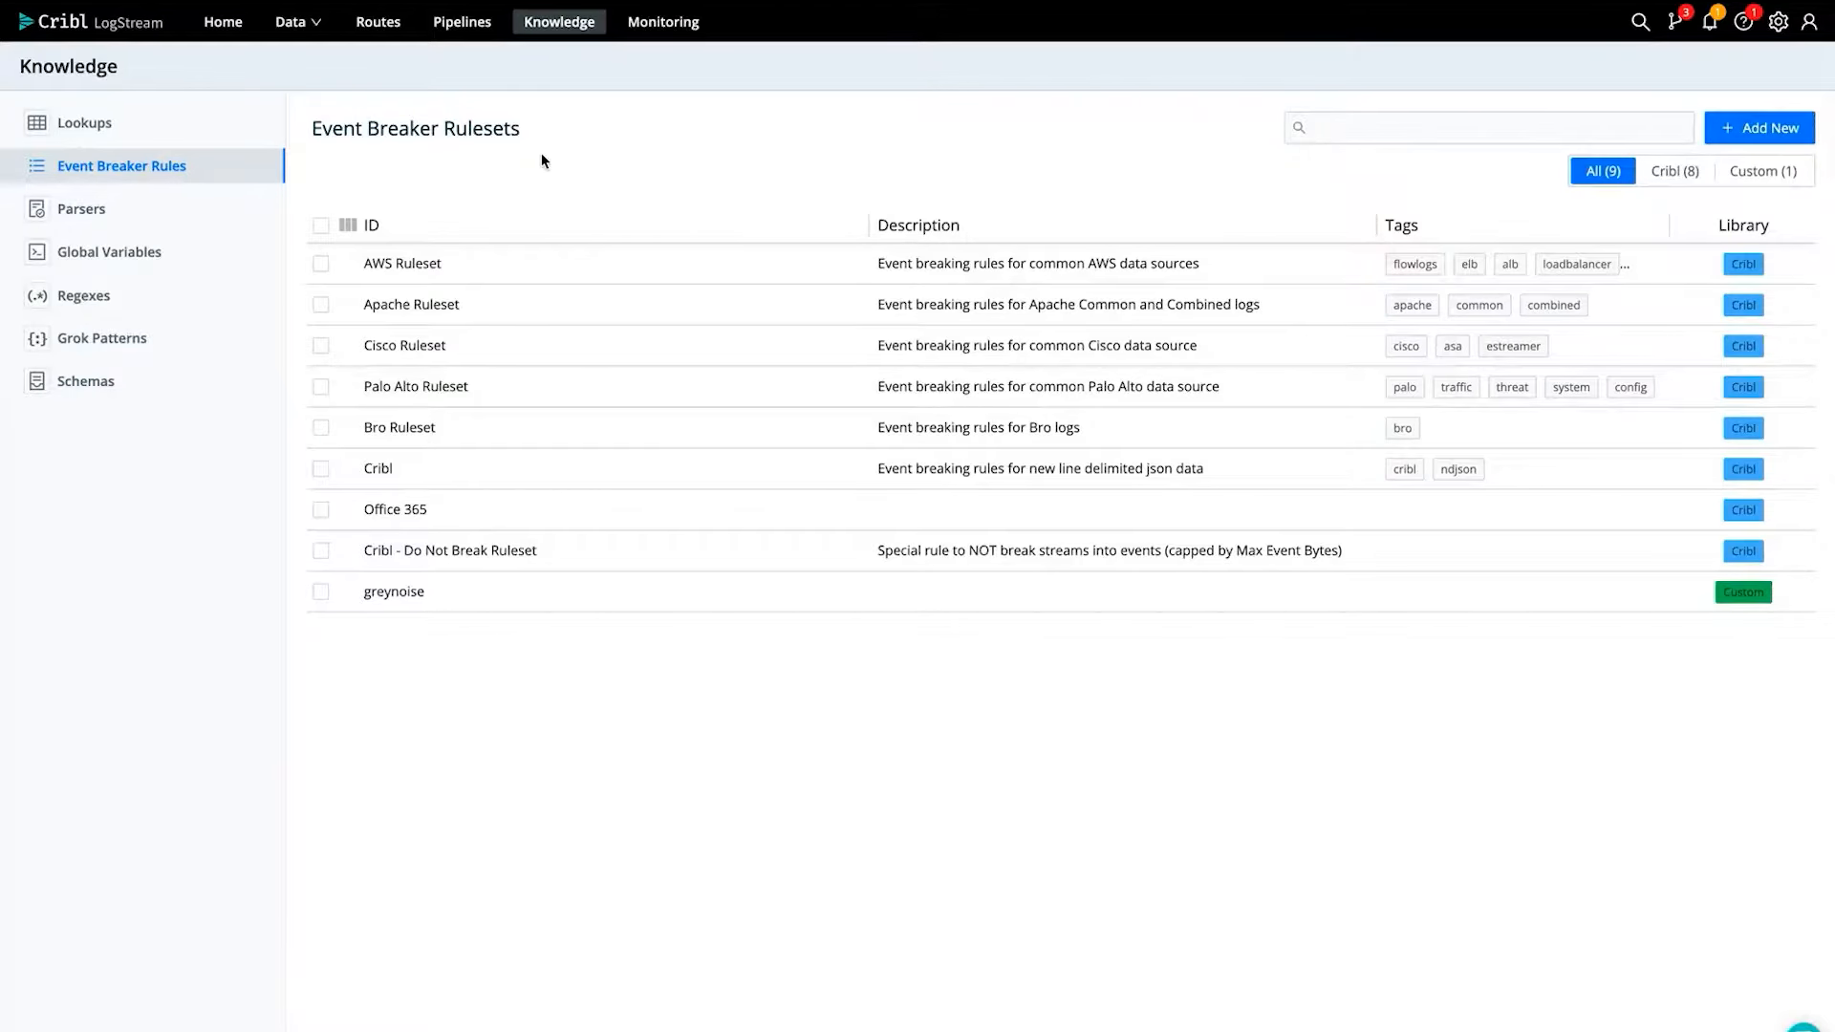
- Create a new pipeline with the ID process_greynoise_export
left_click(462, 22)
left_click(850, 61)
left_click(841, 95)
left_click(459, 132)
type("process_greynoise_export")
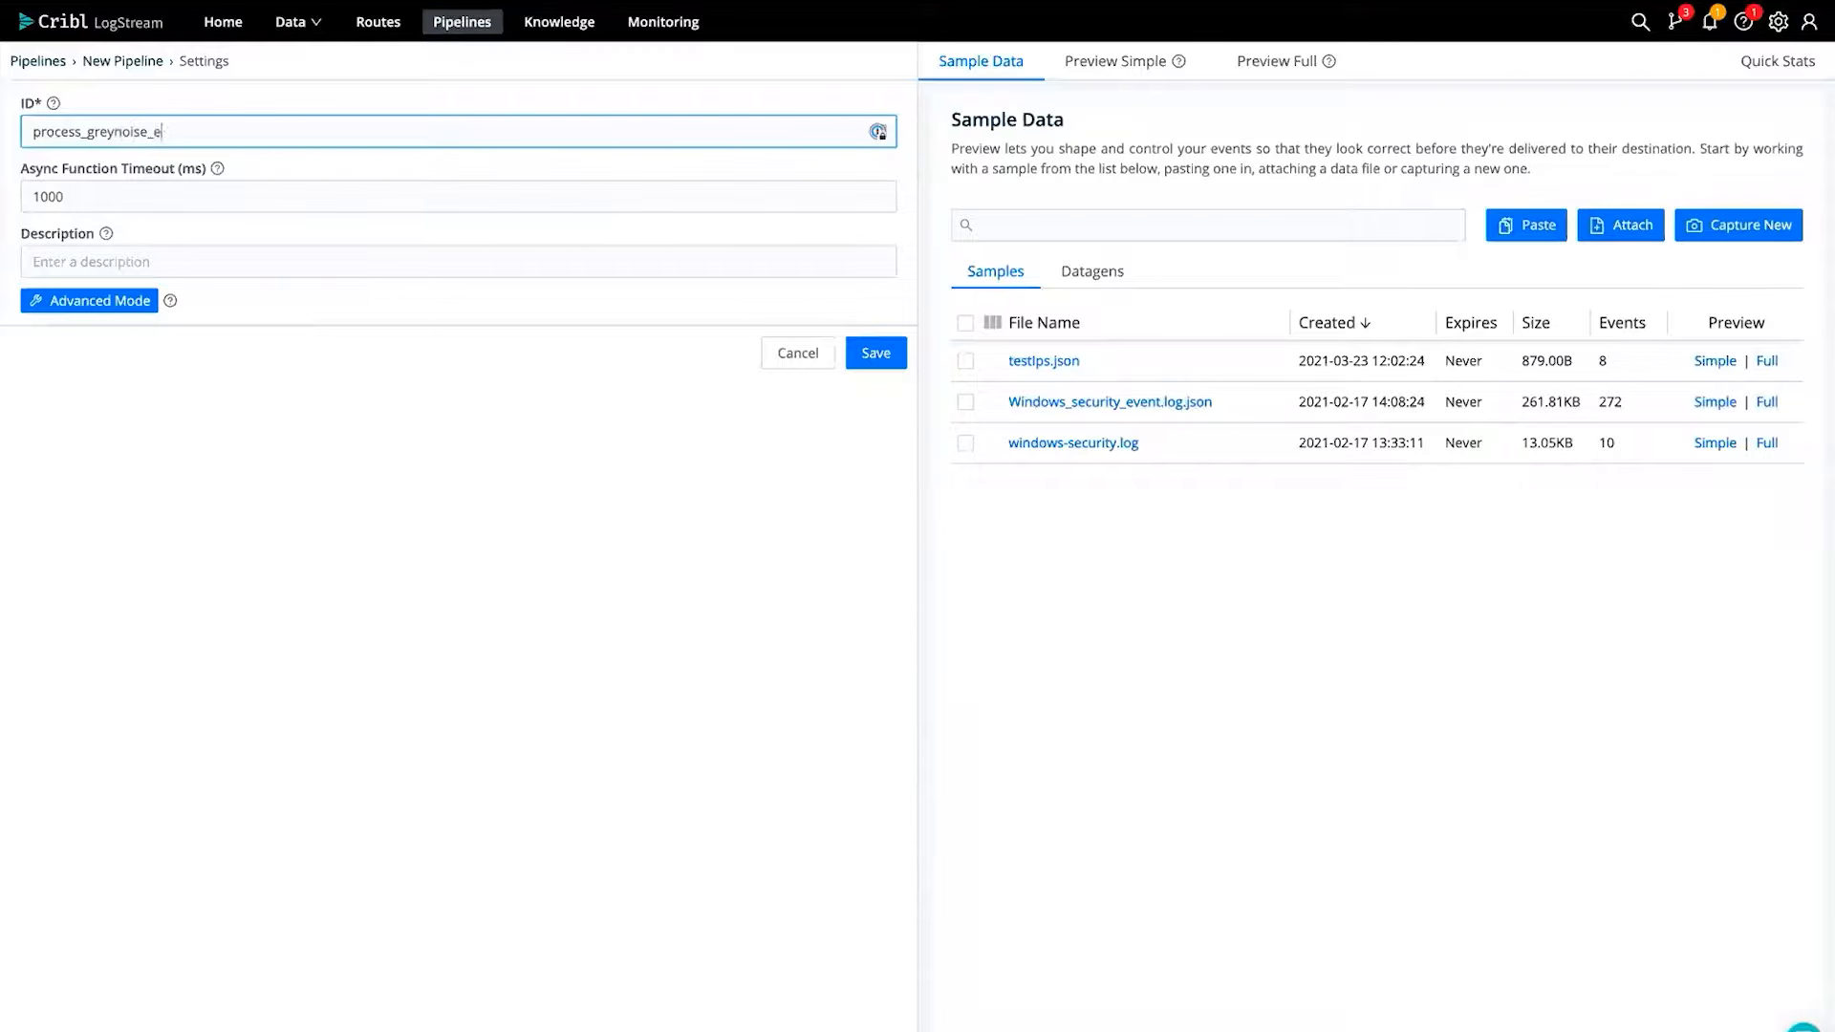
left_click(873, 350)
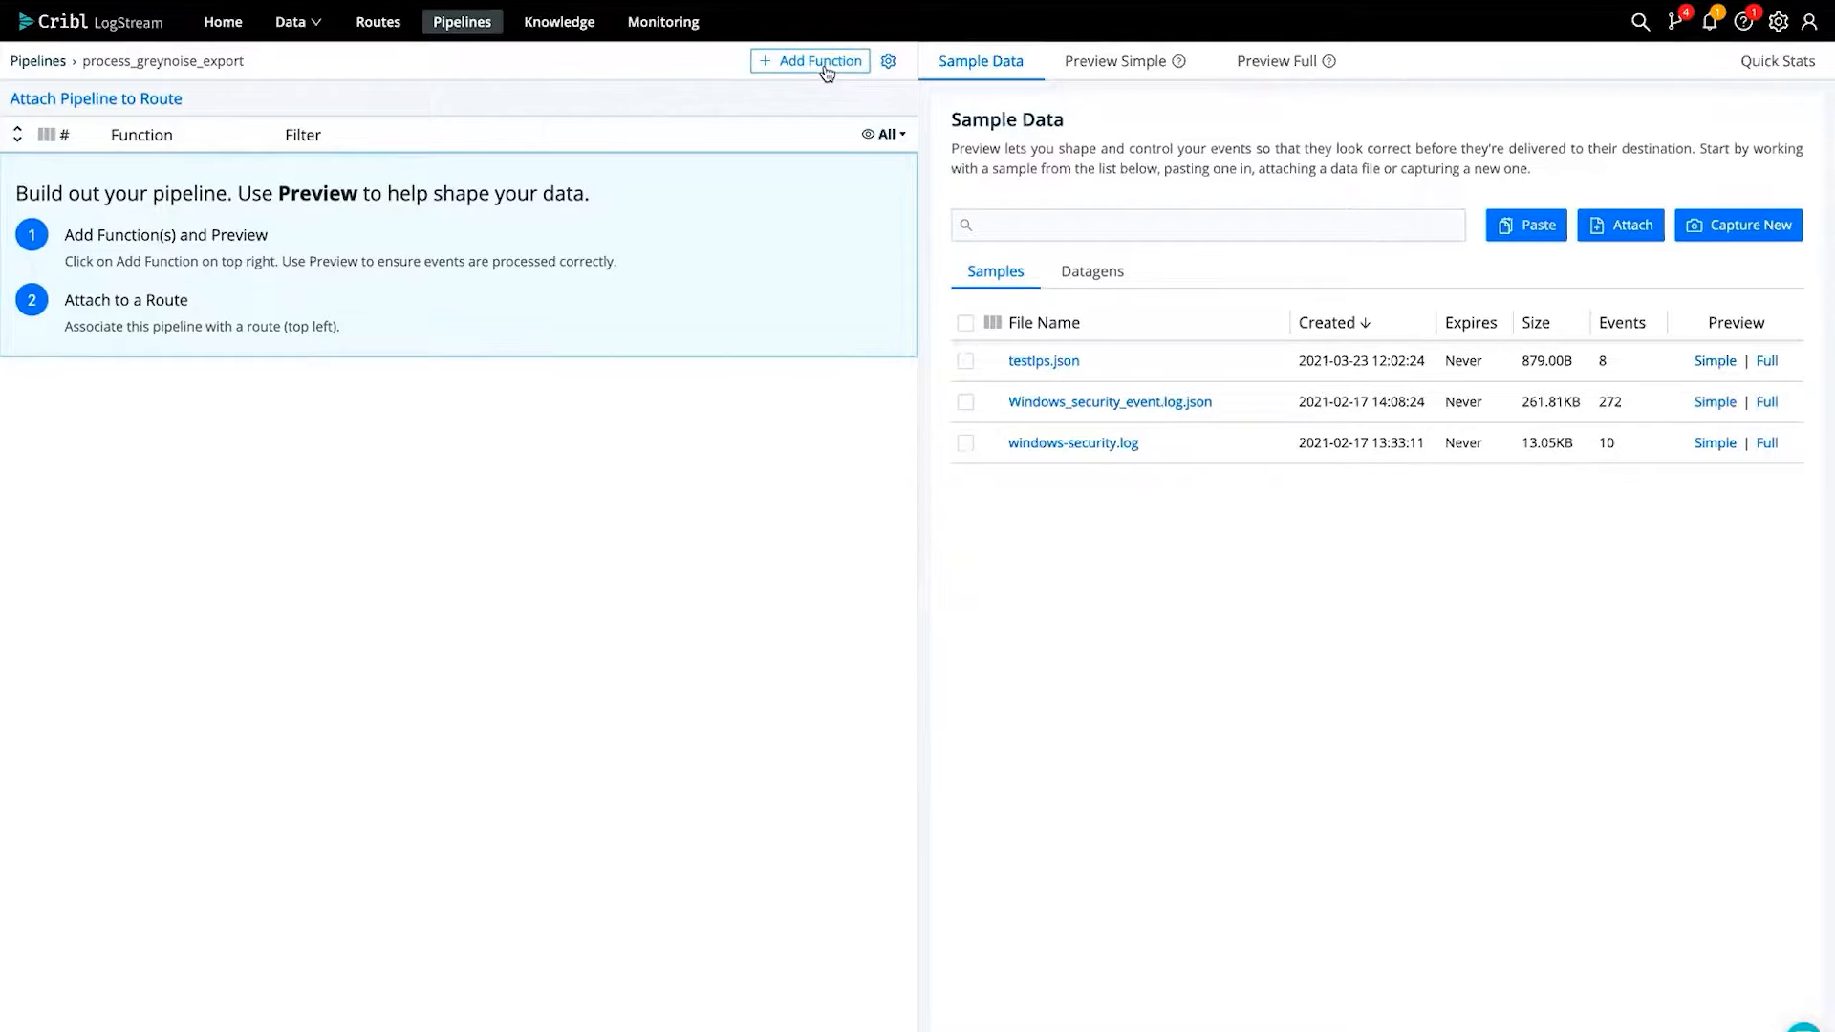
- Add a Redis function to the process_greynoise_export pipeline and choose set as its command
left_click(827, 73)
type("redis")
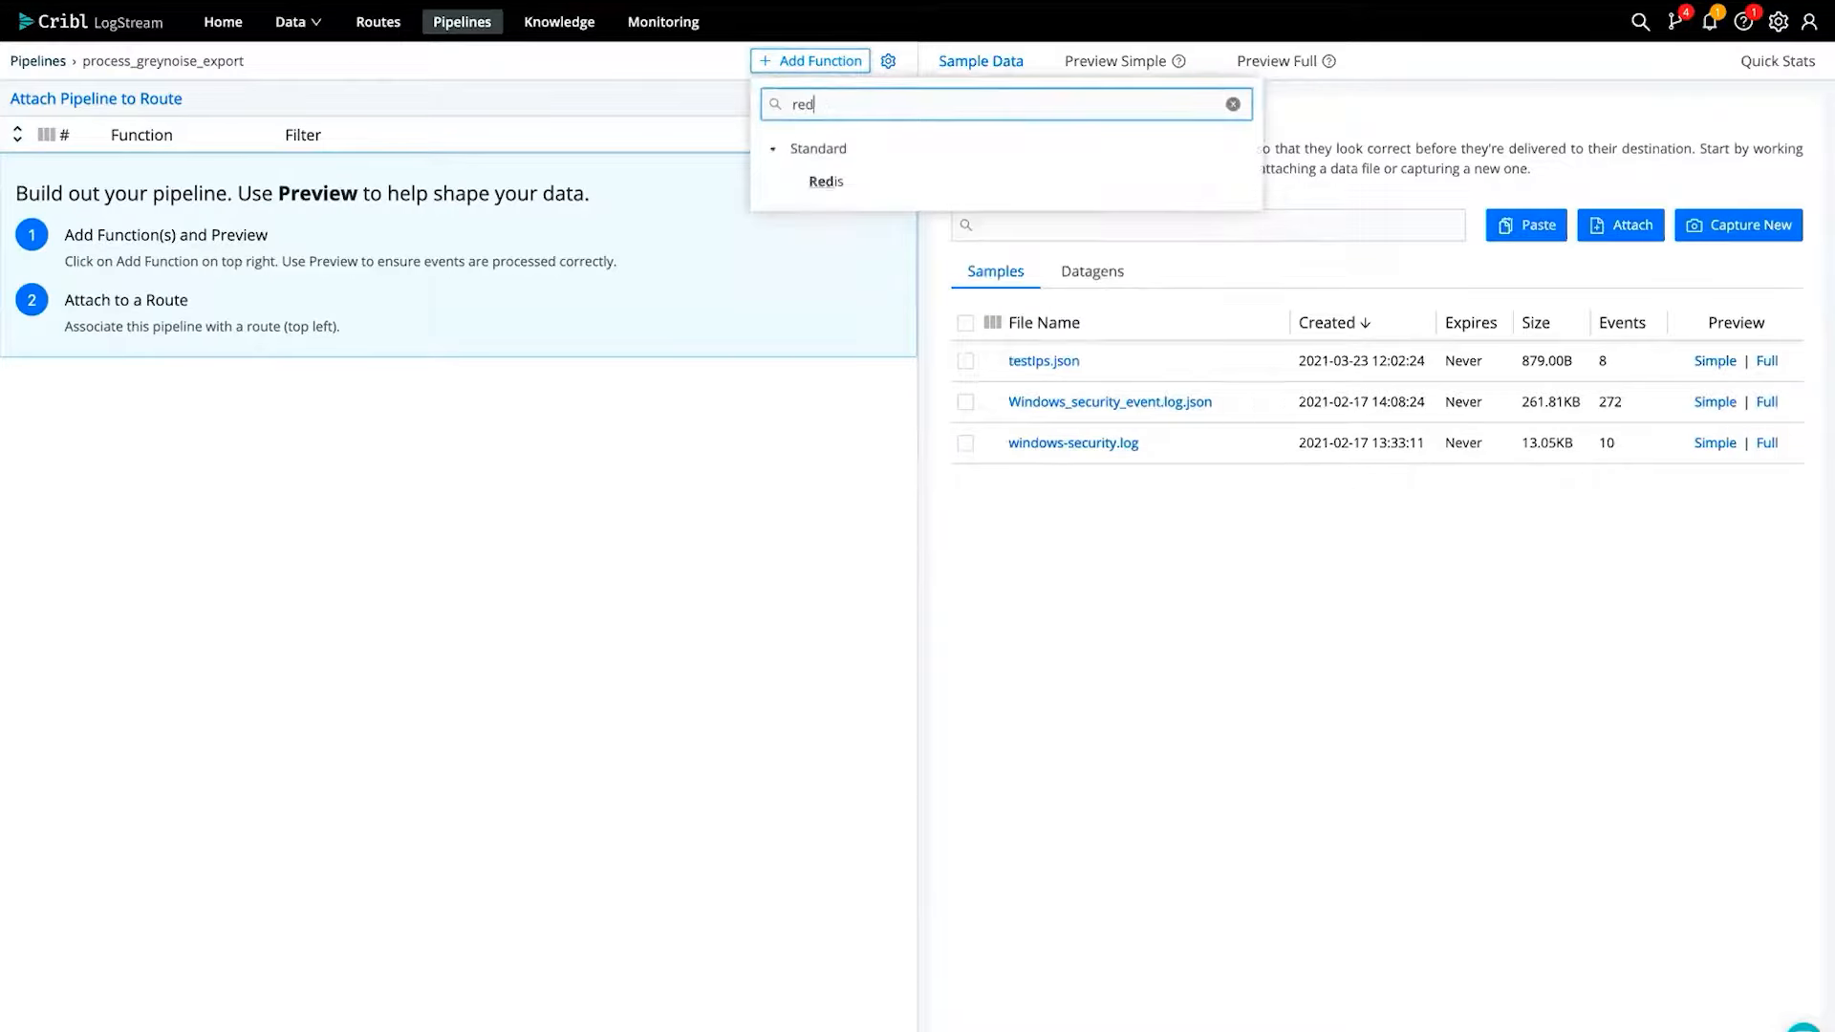
left_click(840, 188)
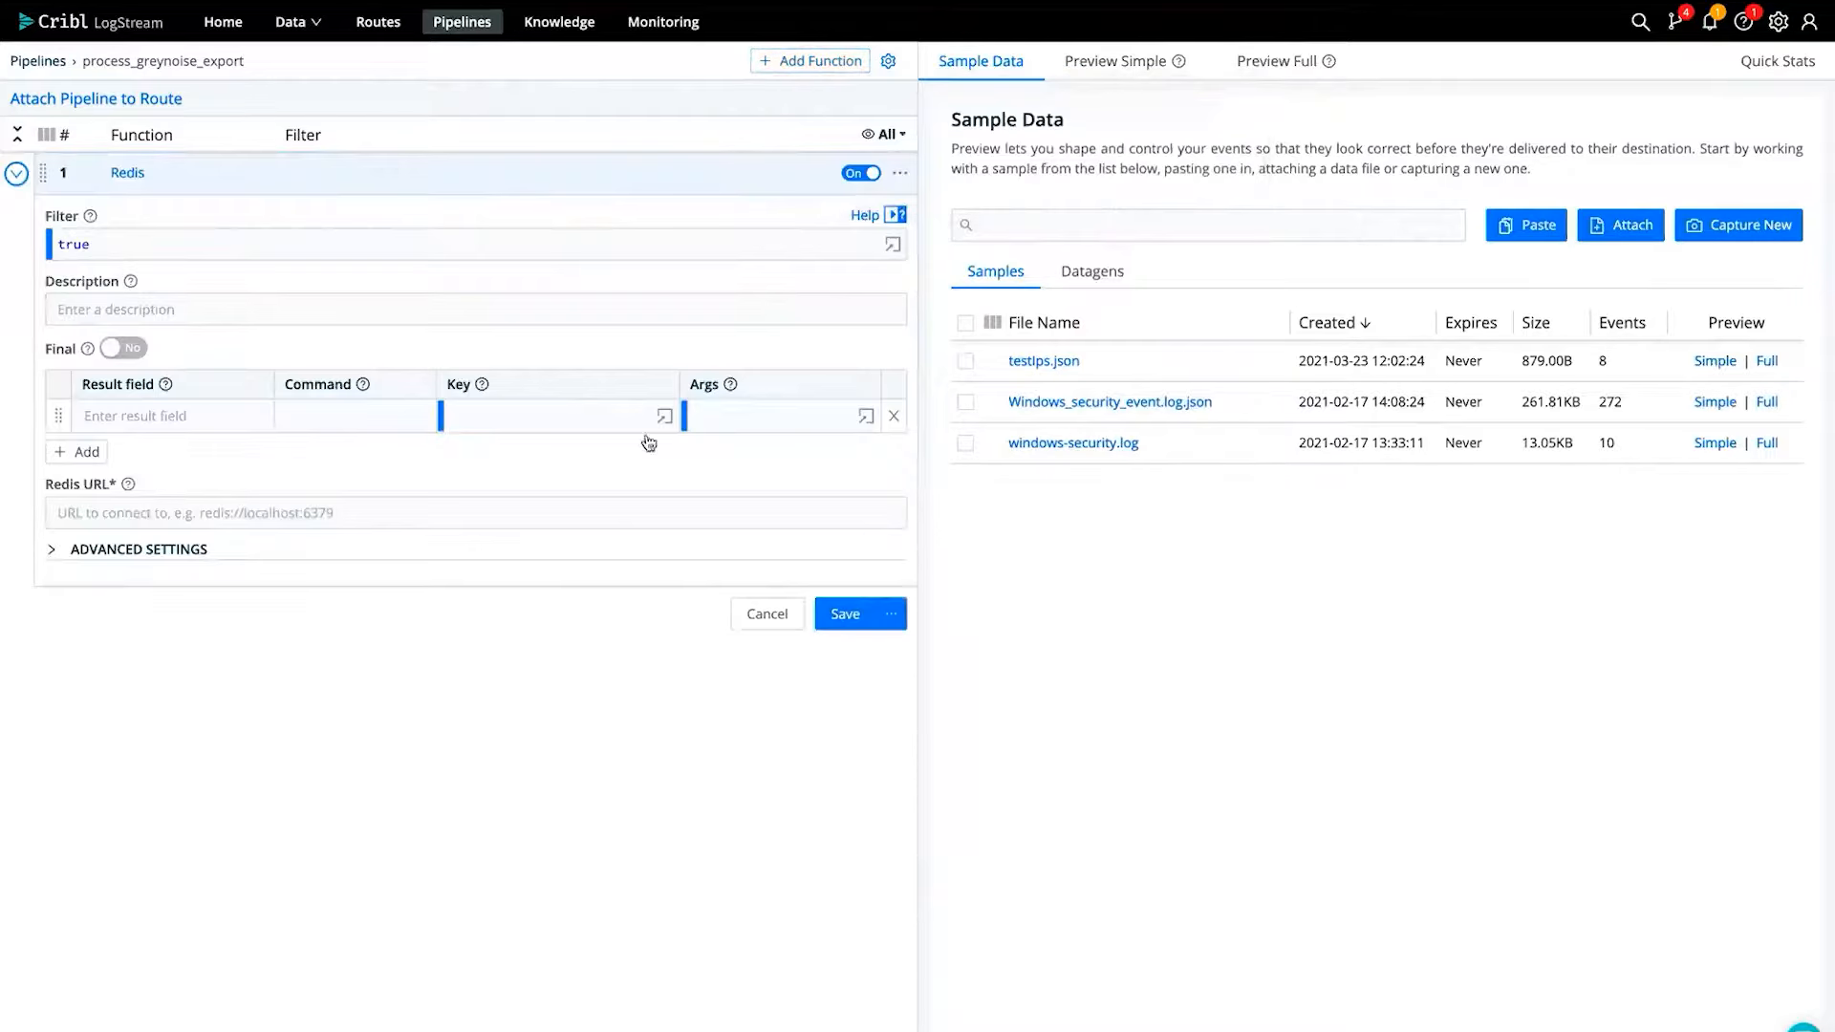
left_click(222, 408)
left_click(315, 416)
left_click(304, 490)
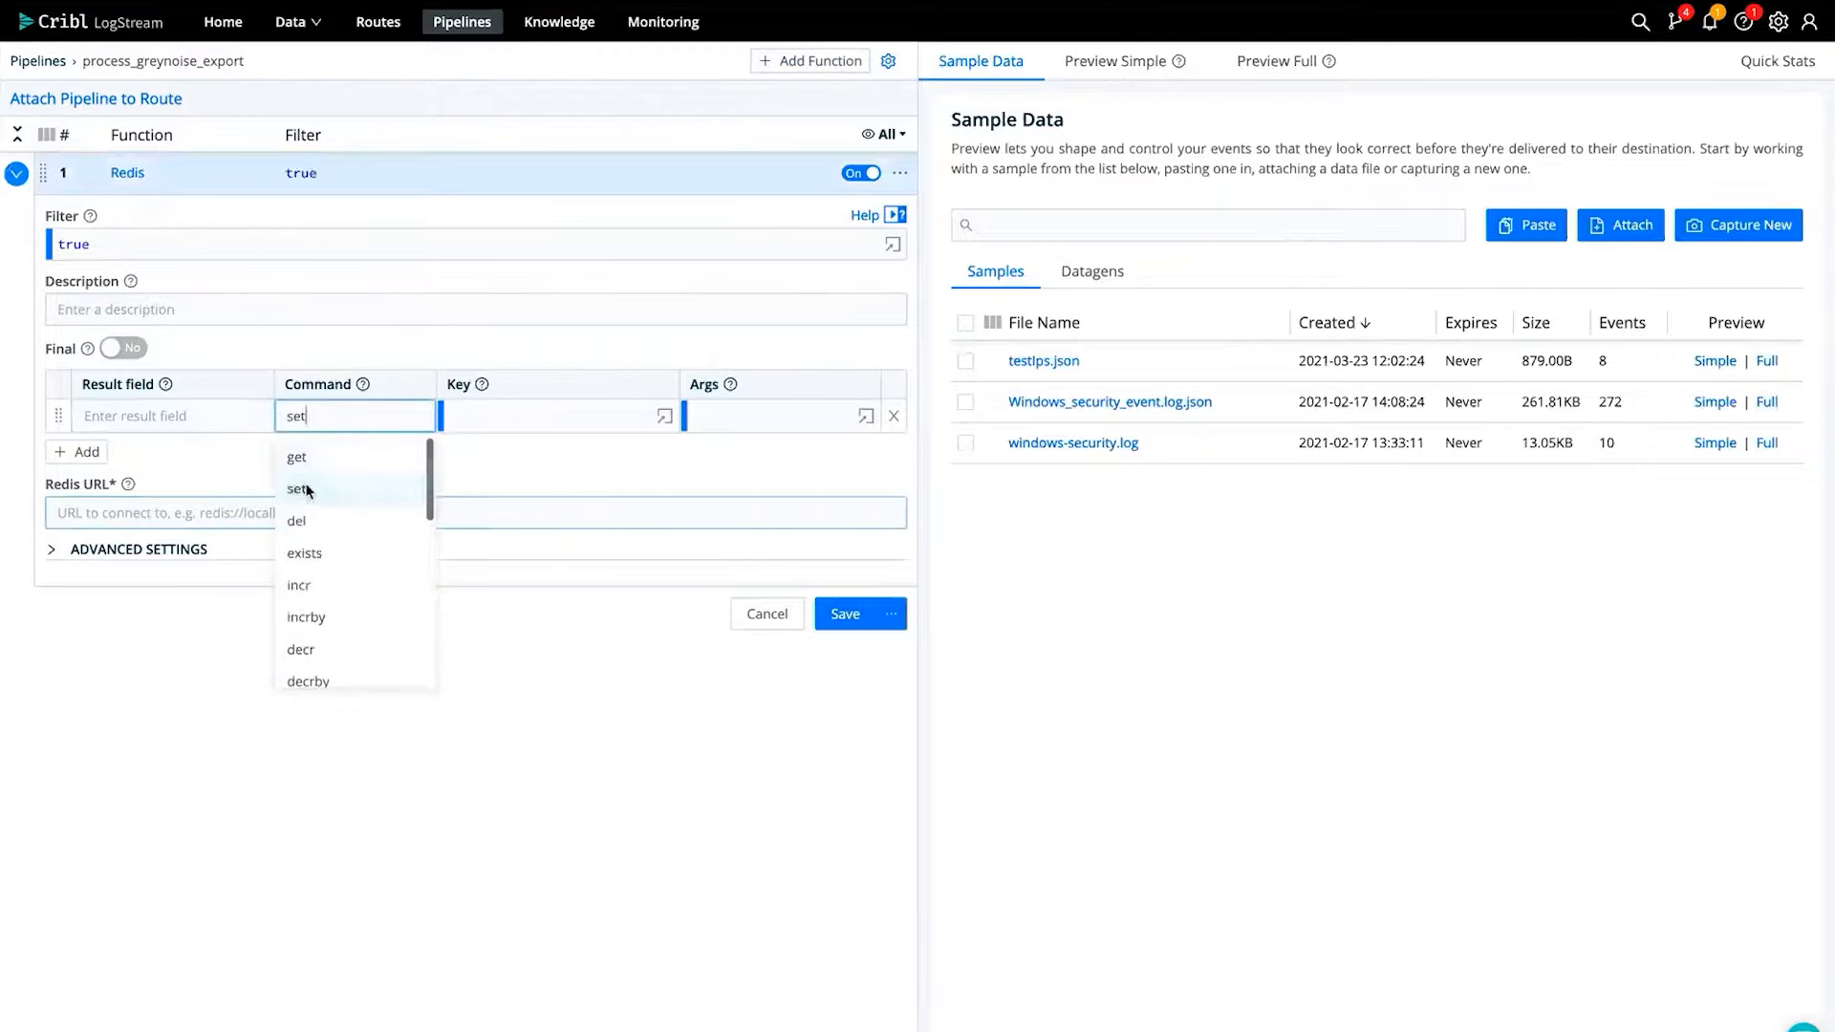
- Set the Redis command's key to `gn_ip_${ip}` and its args to classification
left_click(533, 421)
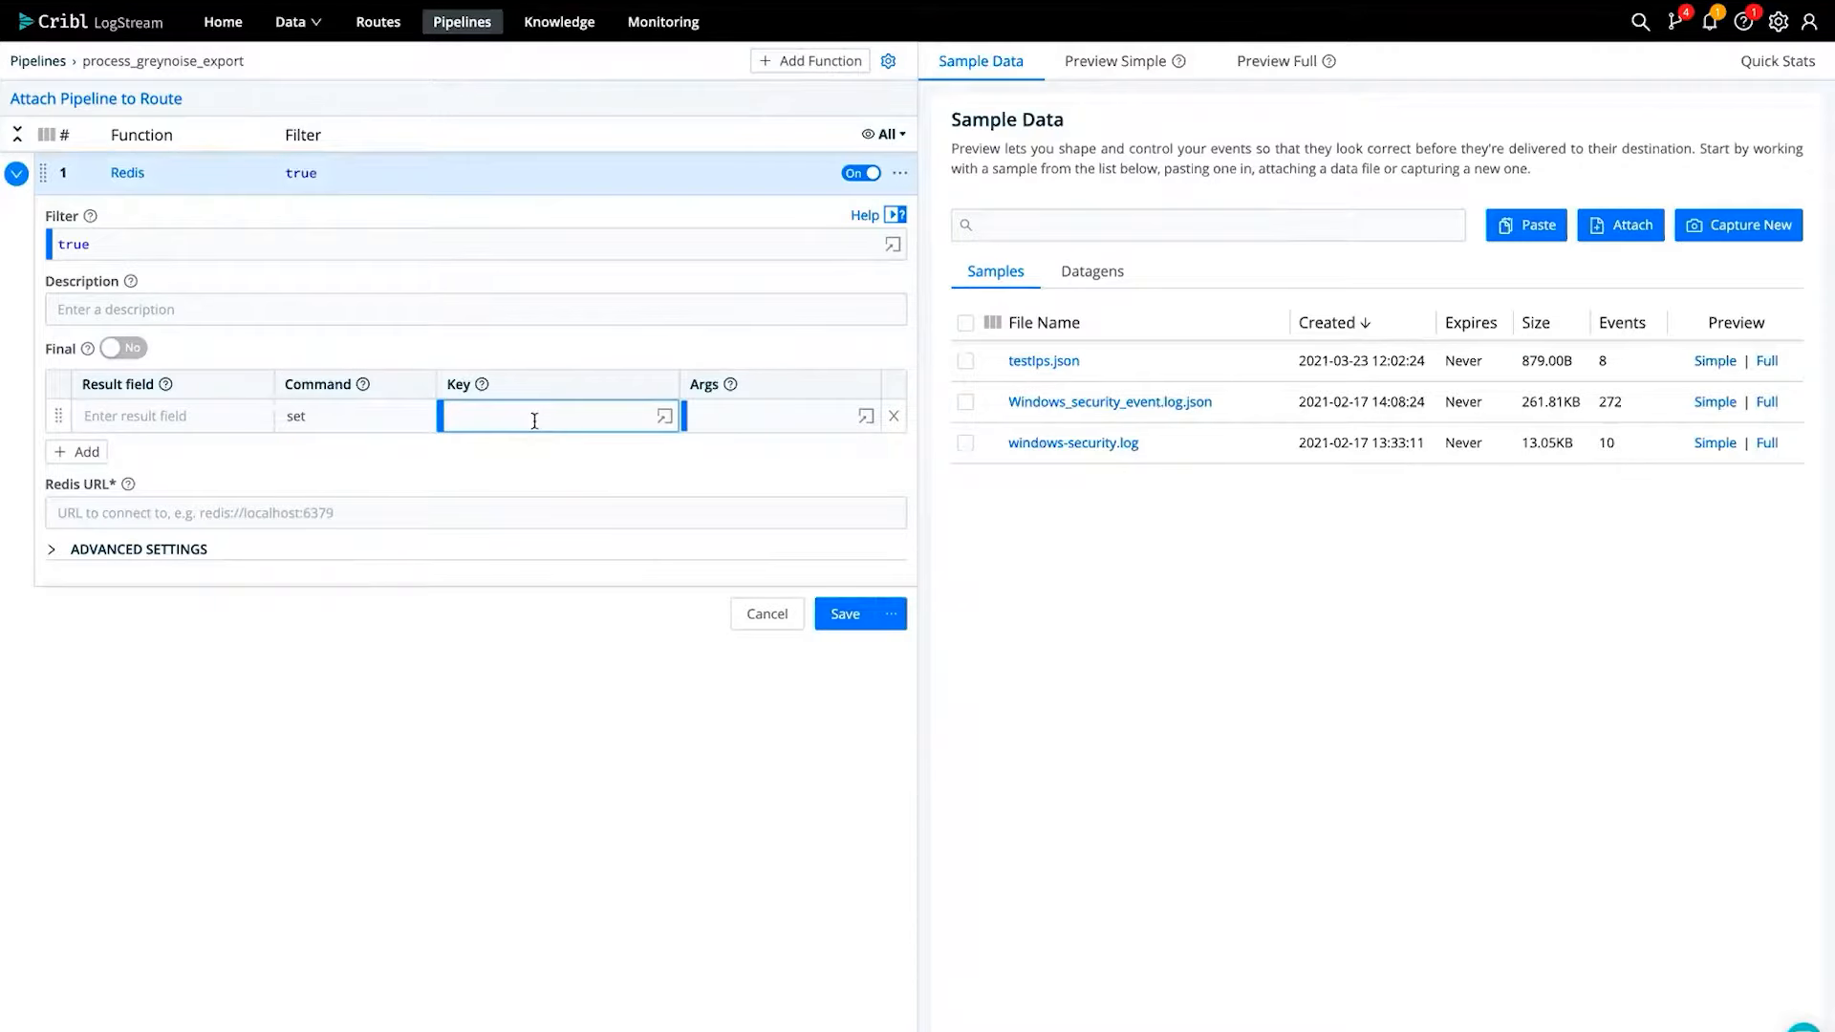
type("`gn_ip_${ip}`")
left_click(765, 421)
type("ca")
key("BackSpace")
type("lassific")
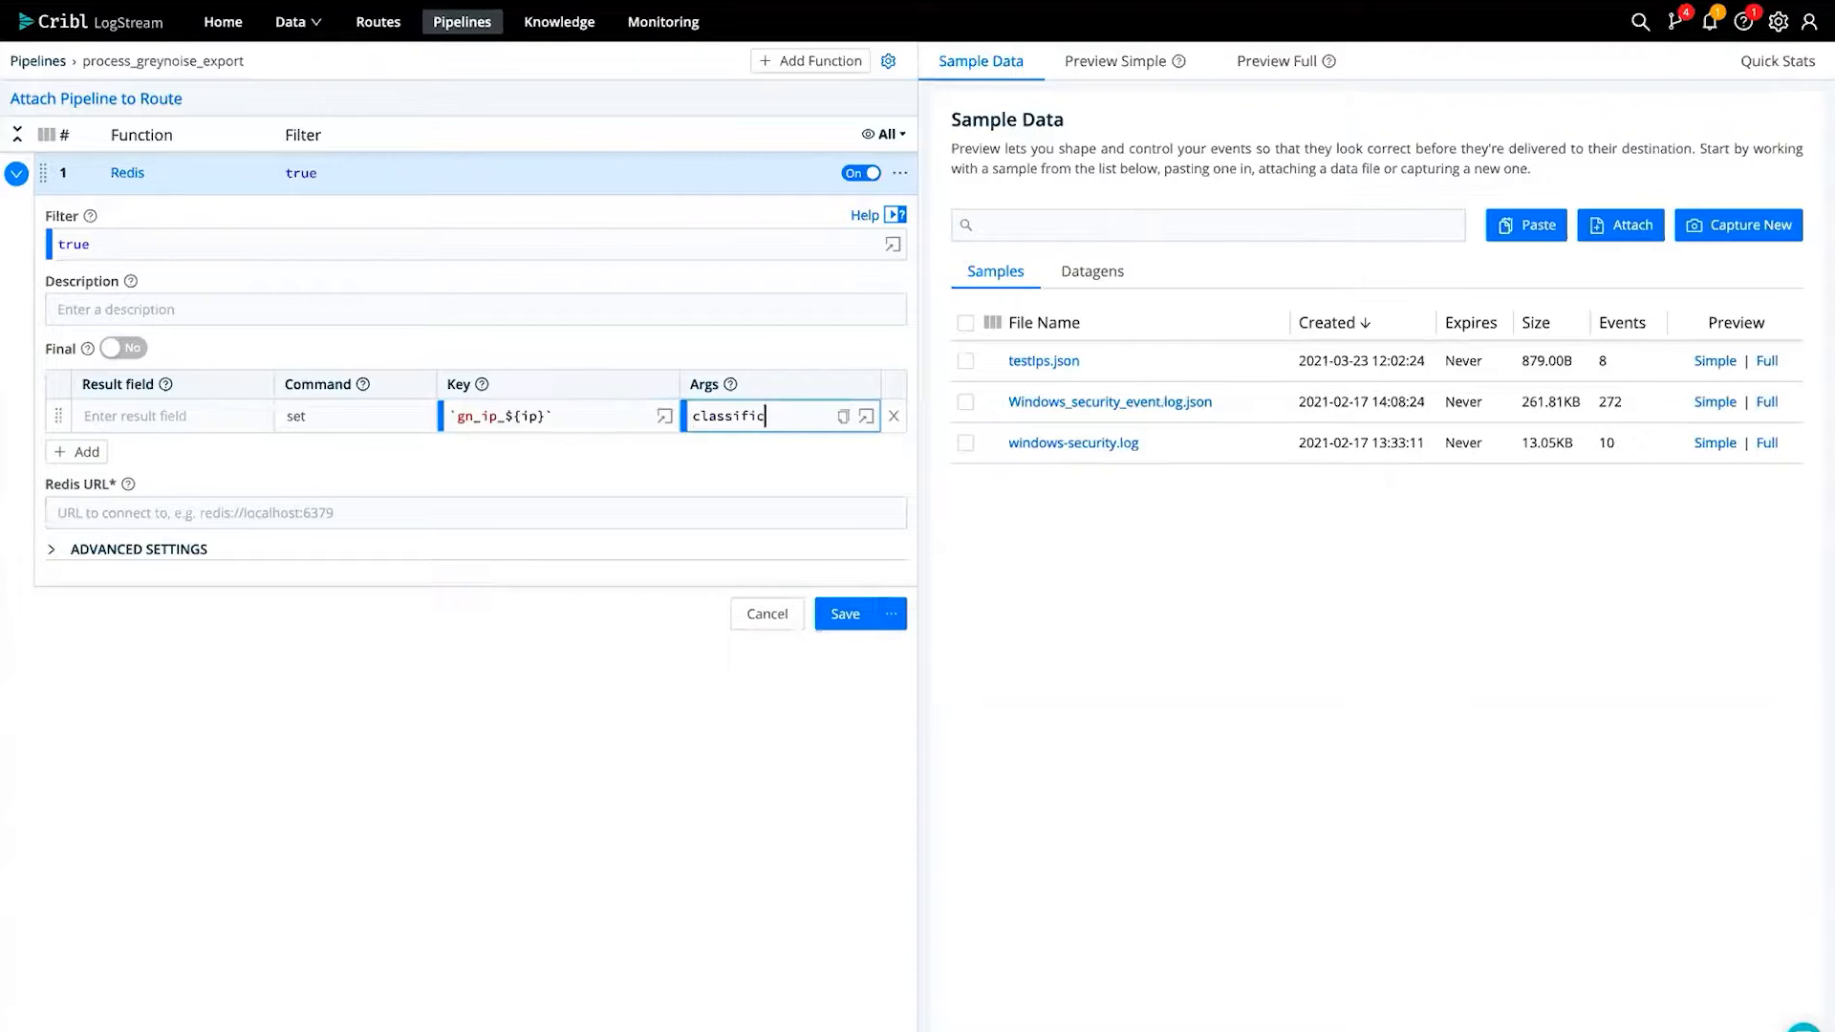
type("ation")
- Copy redis://172.17.0.2:6379 from the text notes into the function's Redis URL and save the pipeline
left_click(528, 525)
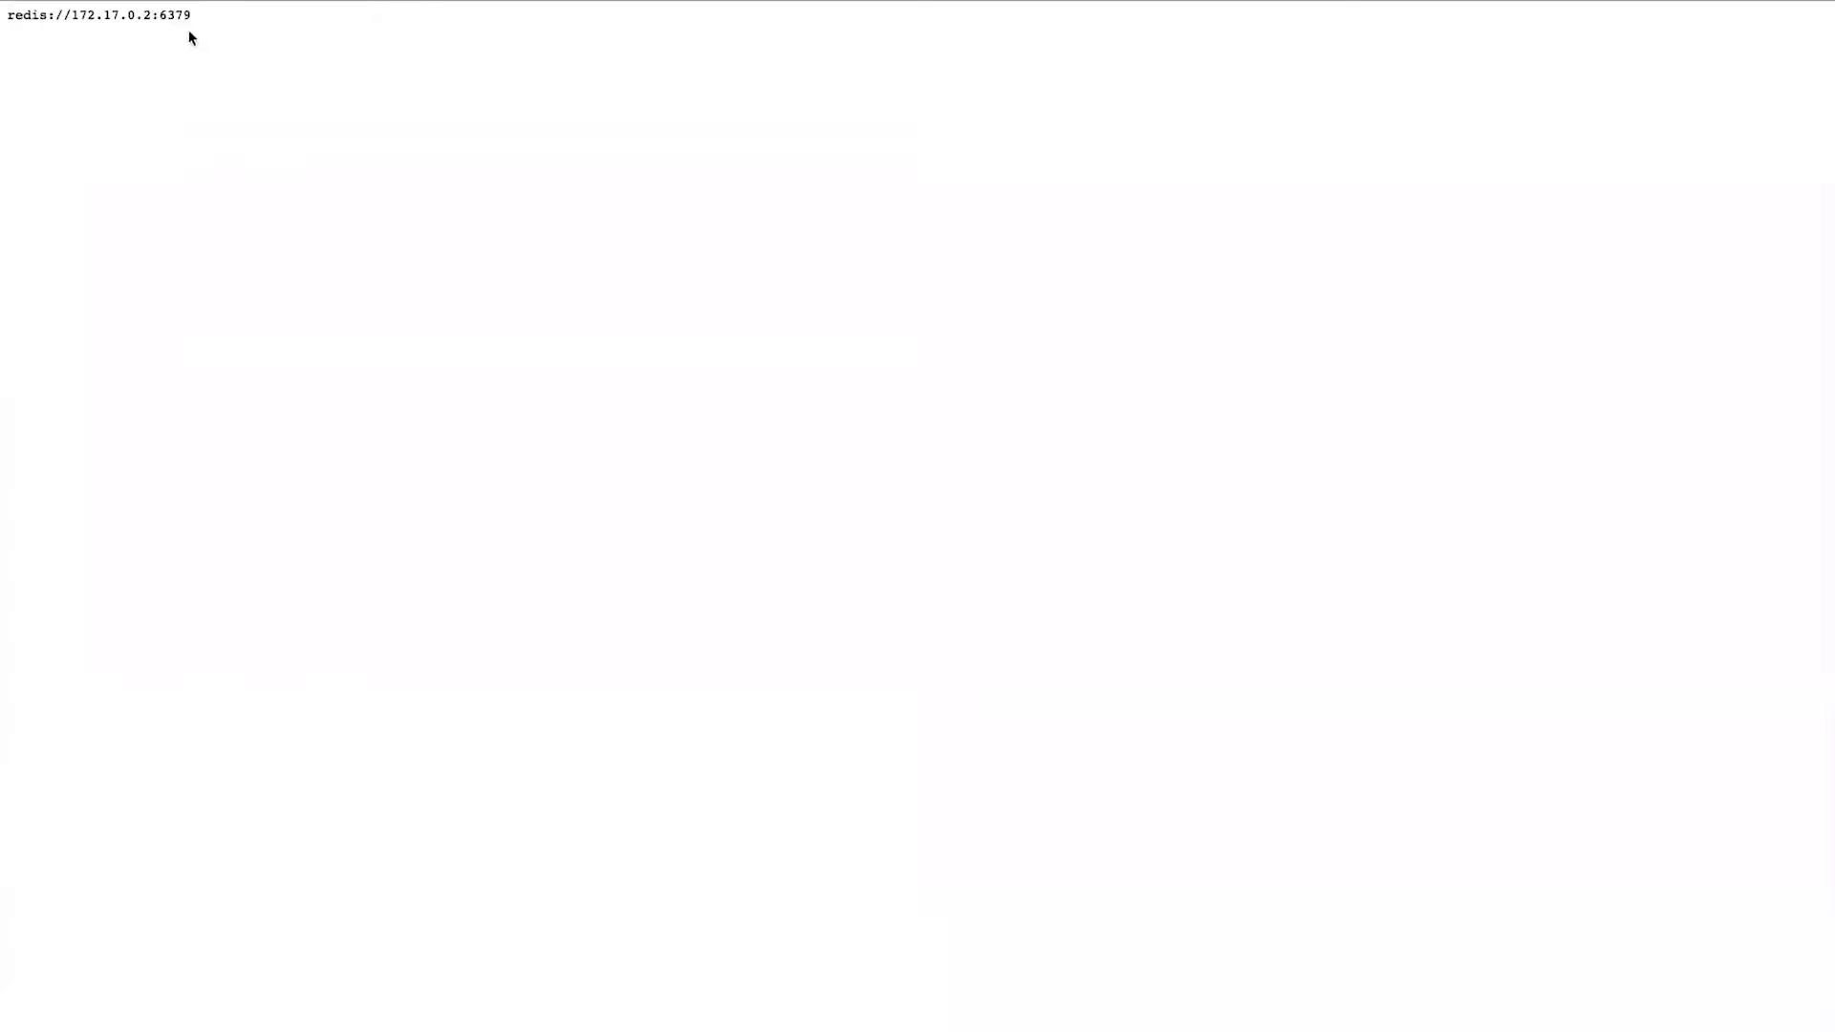
left_click_drag(190, 37, 6, 21)
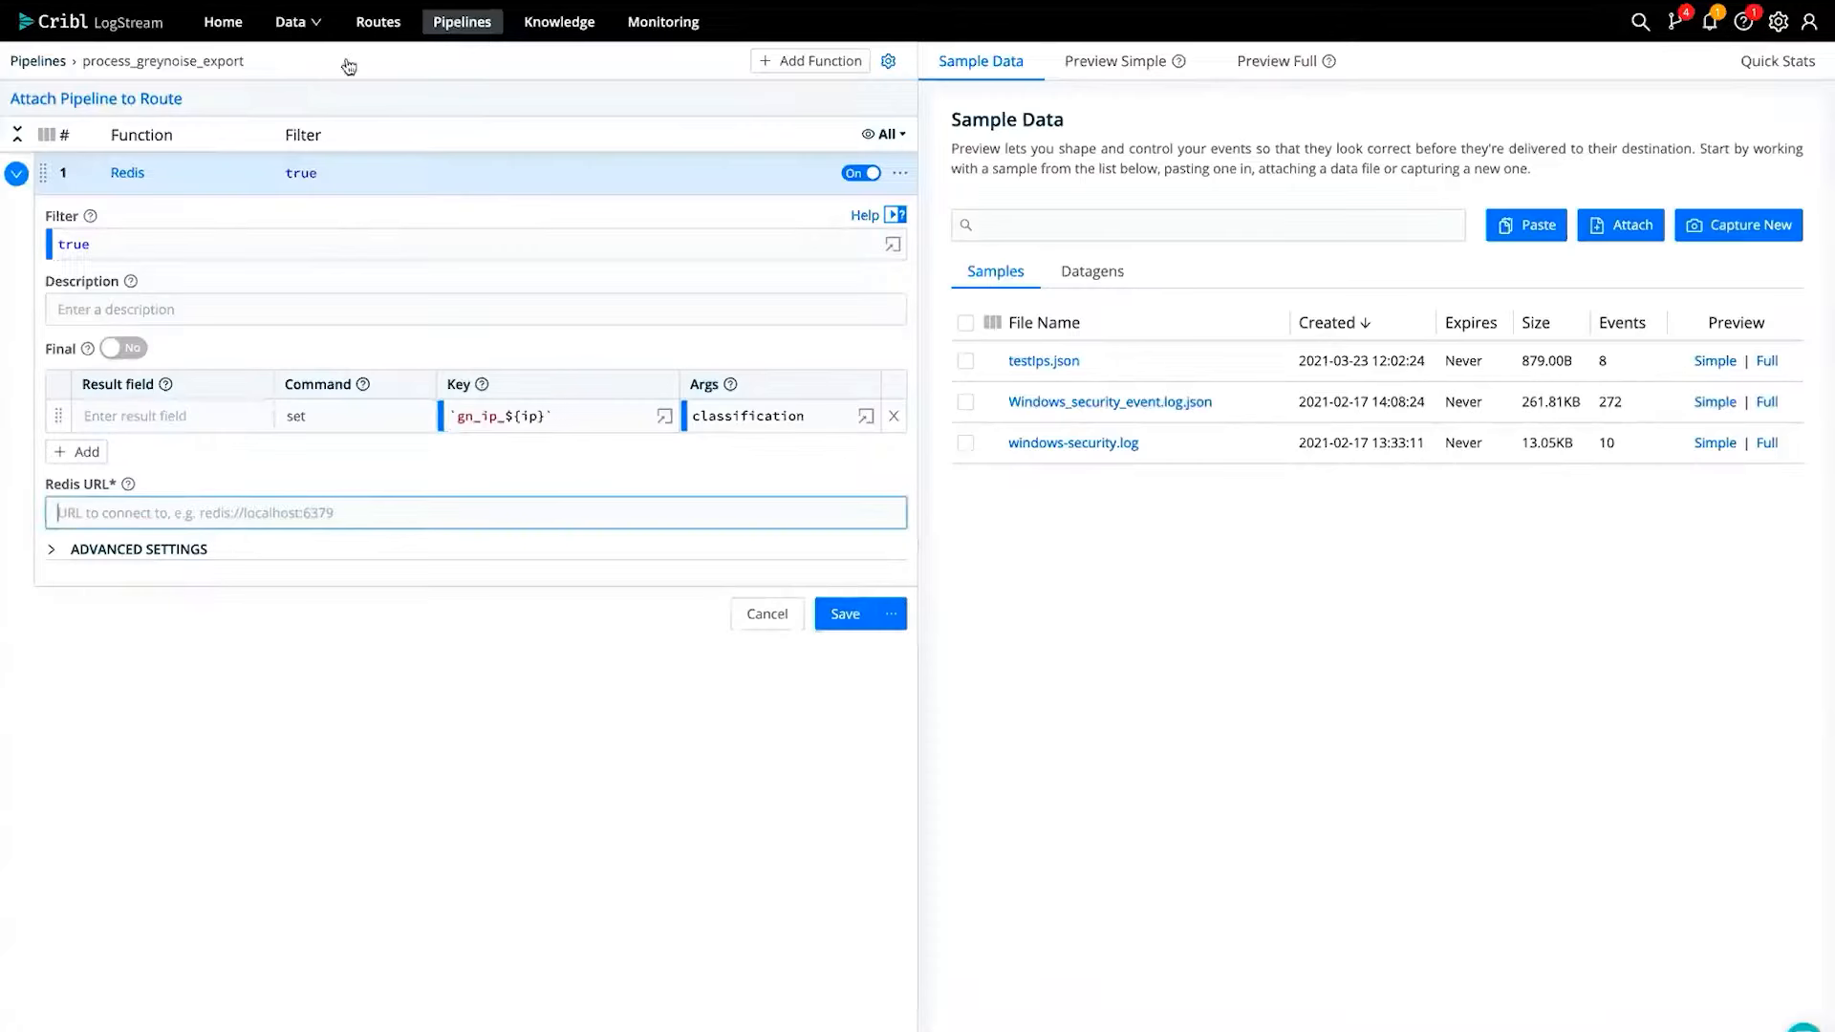
type("redis://172.17.0.2:6379")
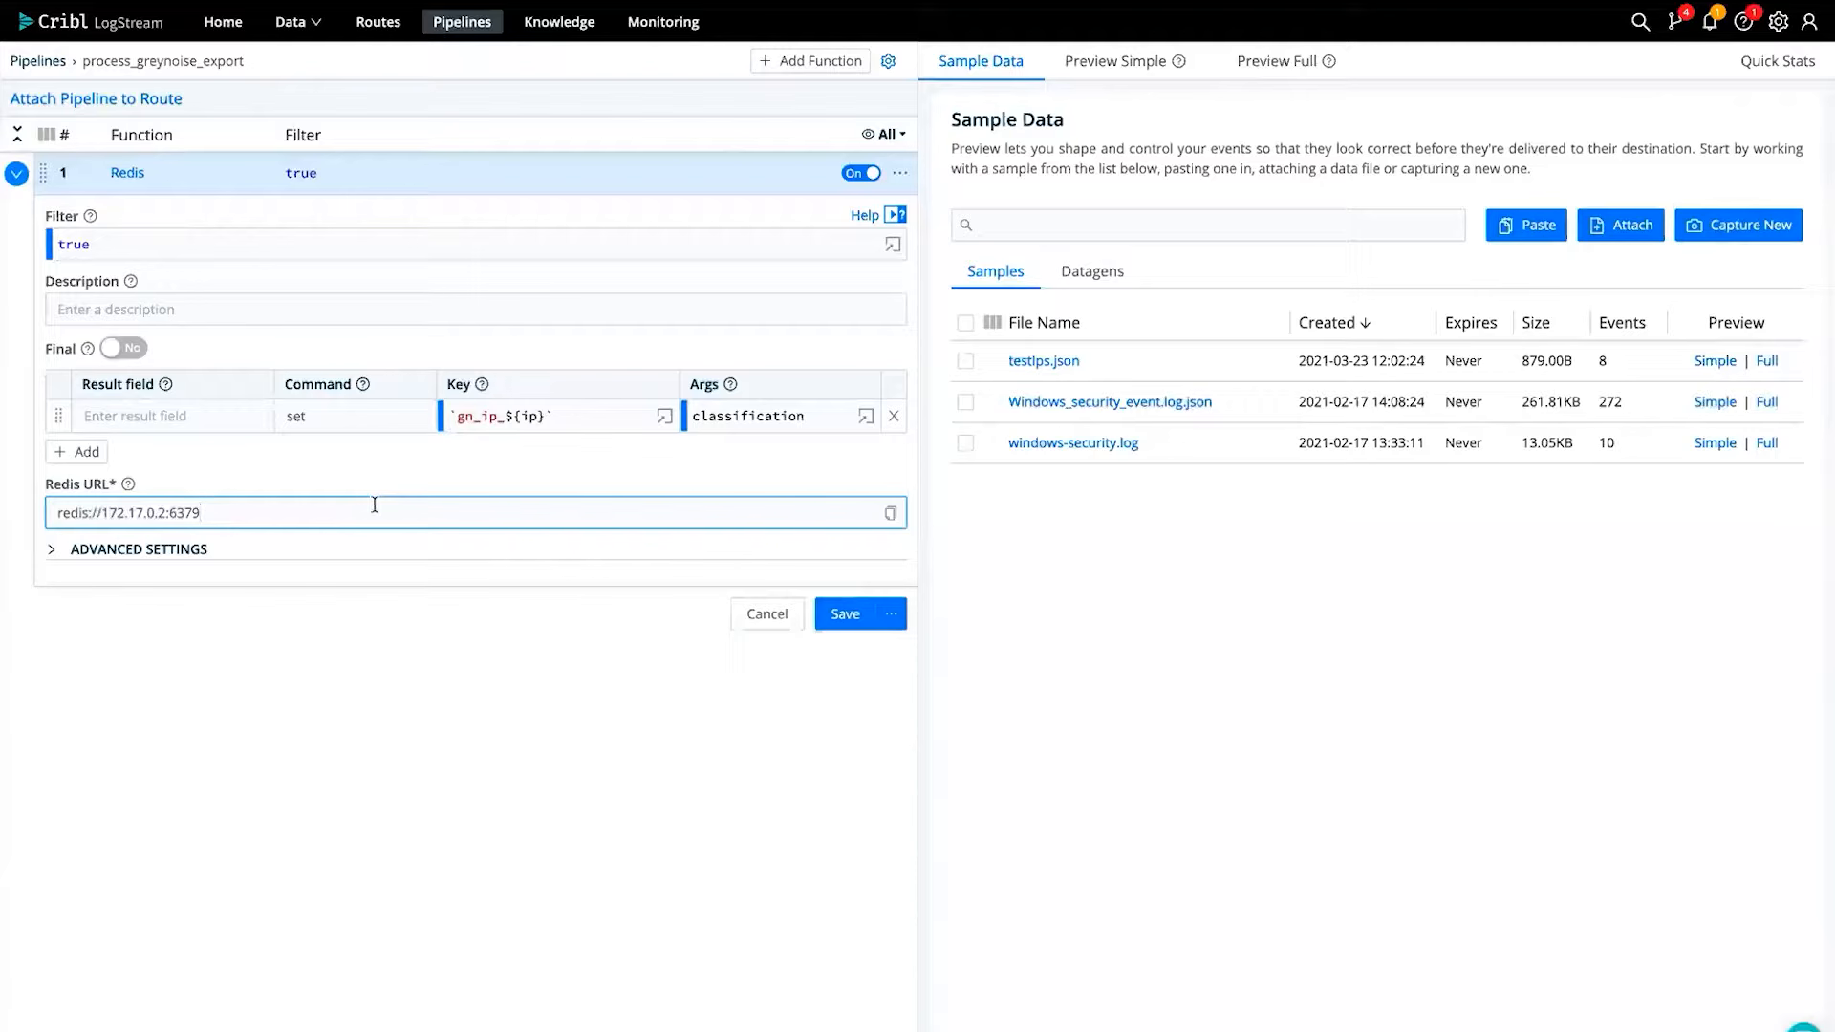
left_click(845, 613)
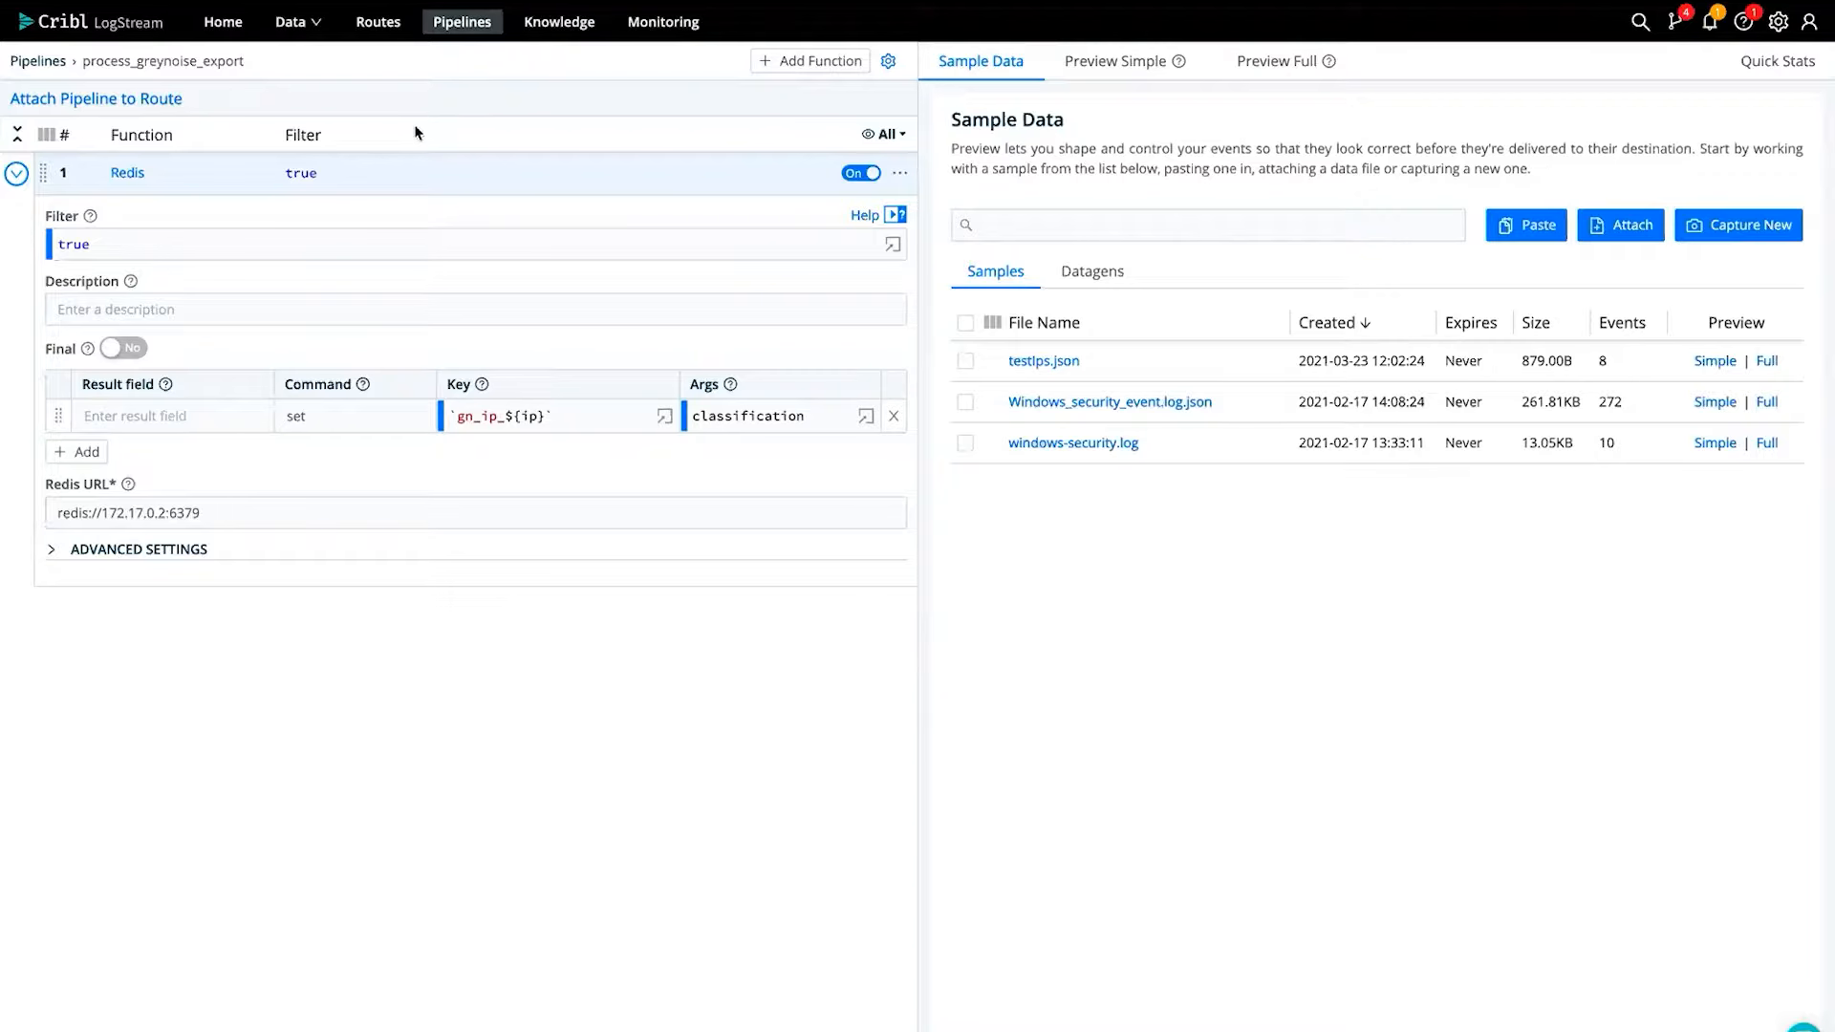
- Open the greynoise collector, keep REST as its collector type, and review its collect URL
left_click(310, 25)
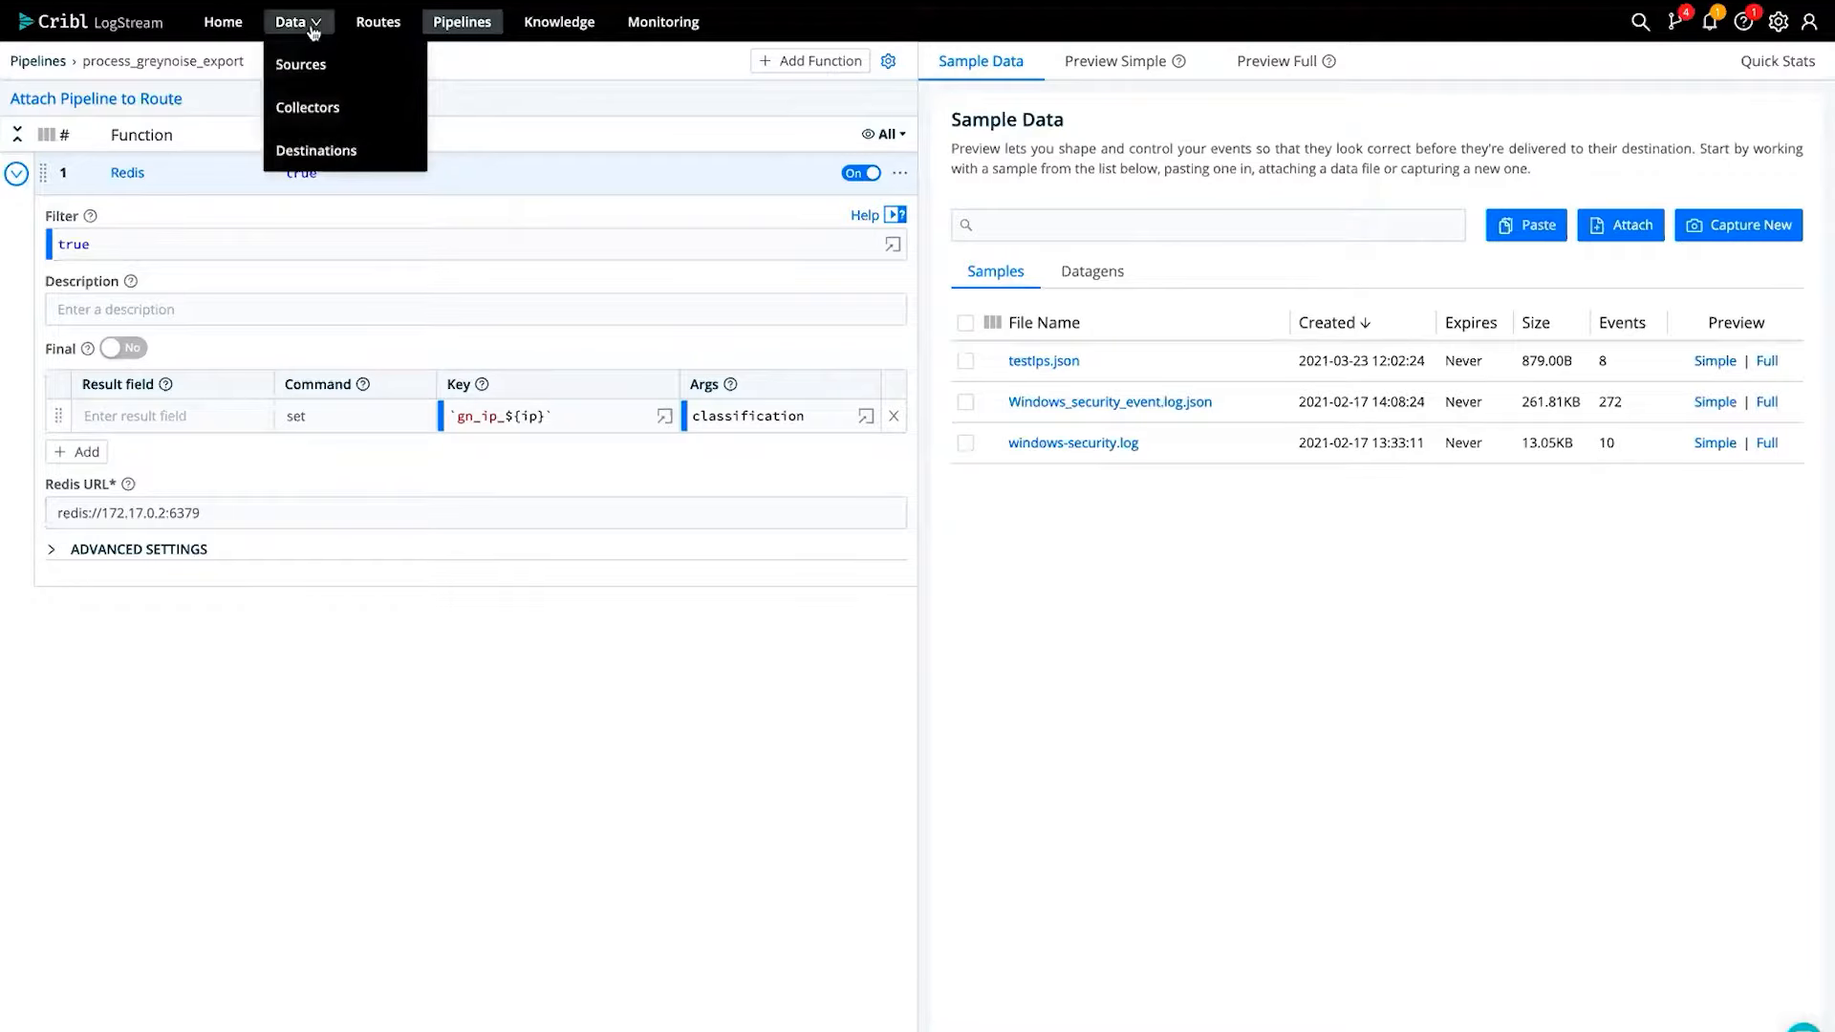
left_click(329, 109)
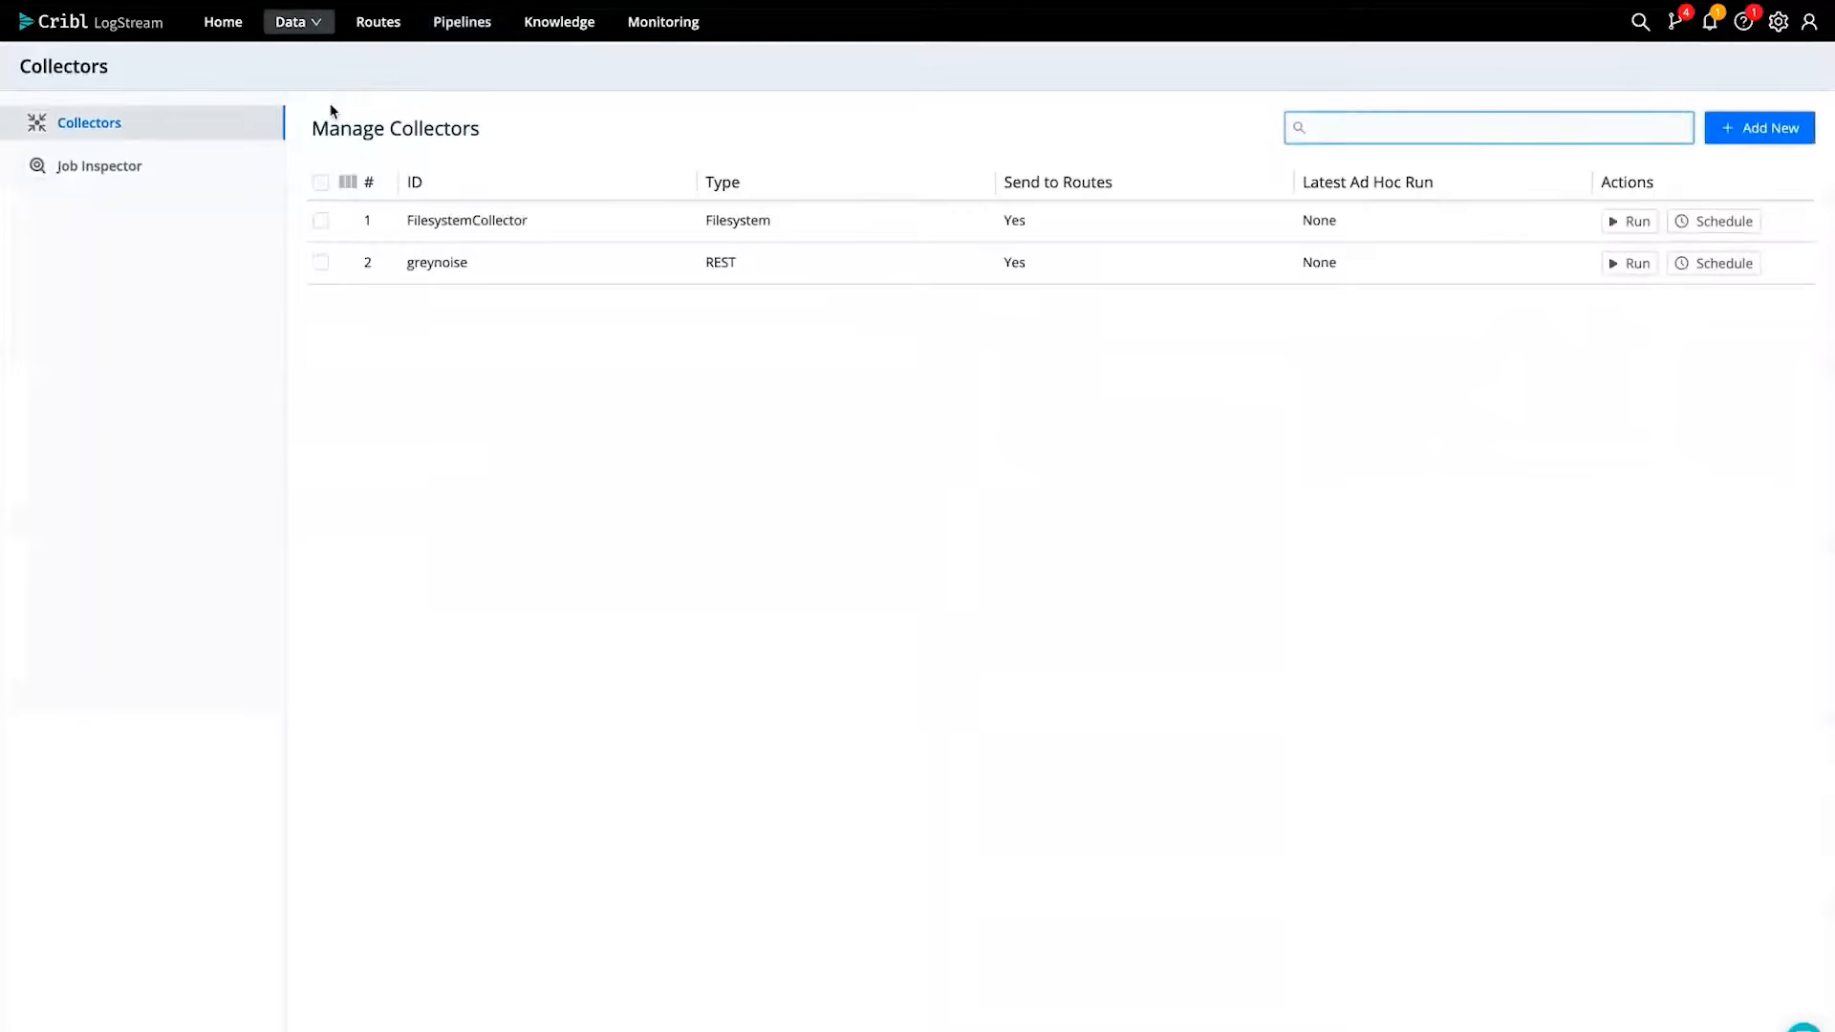
left_click(495, 278)
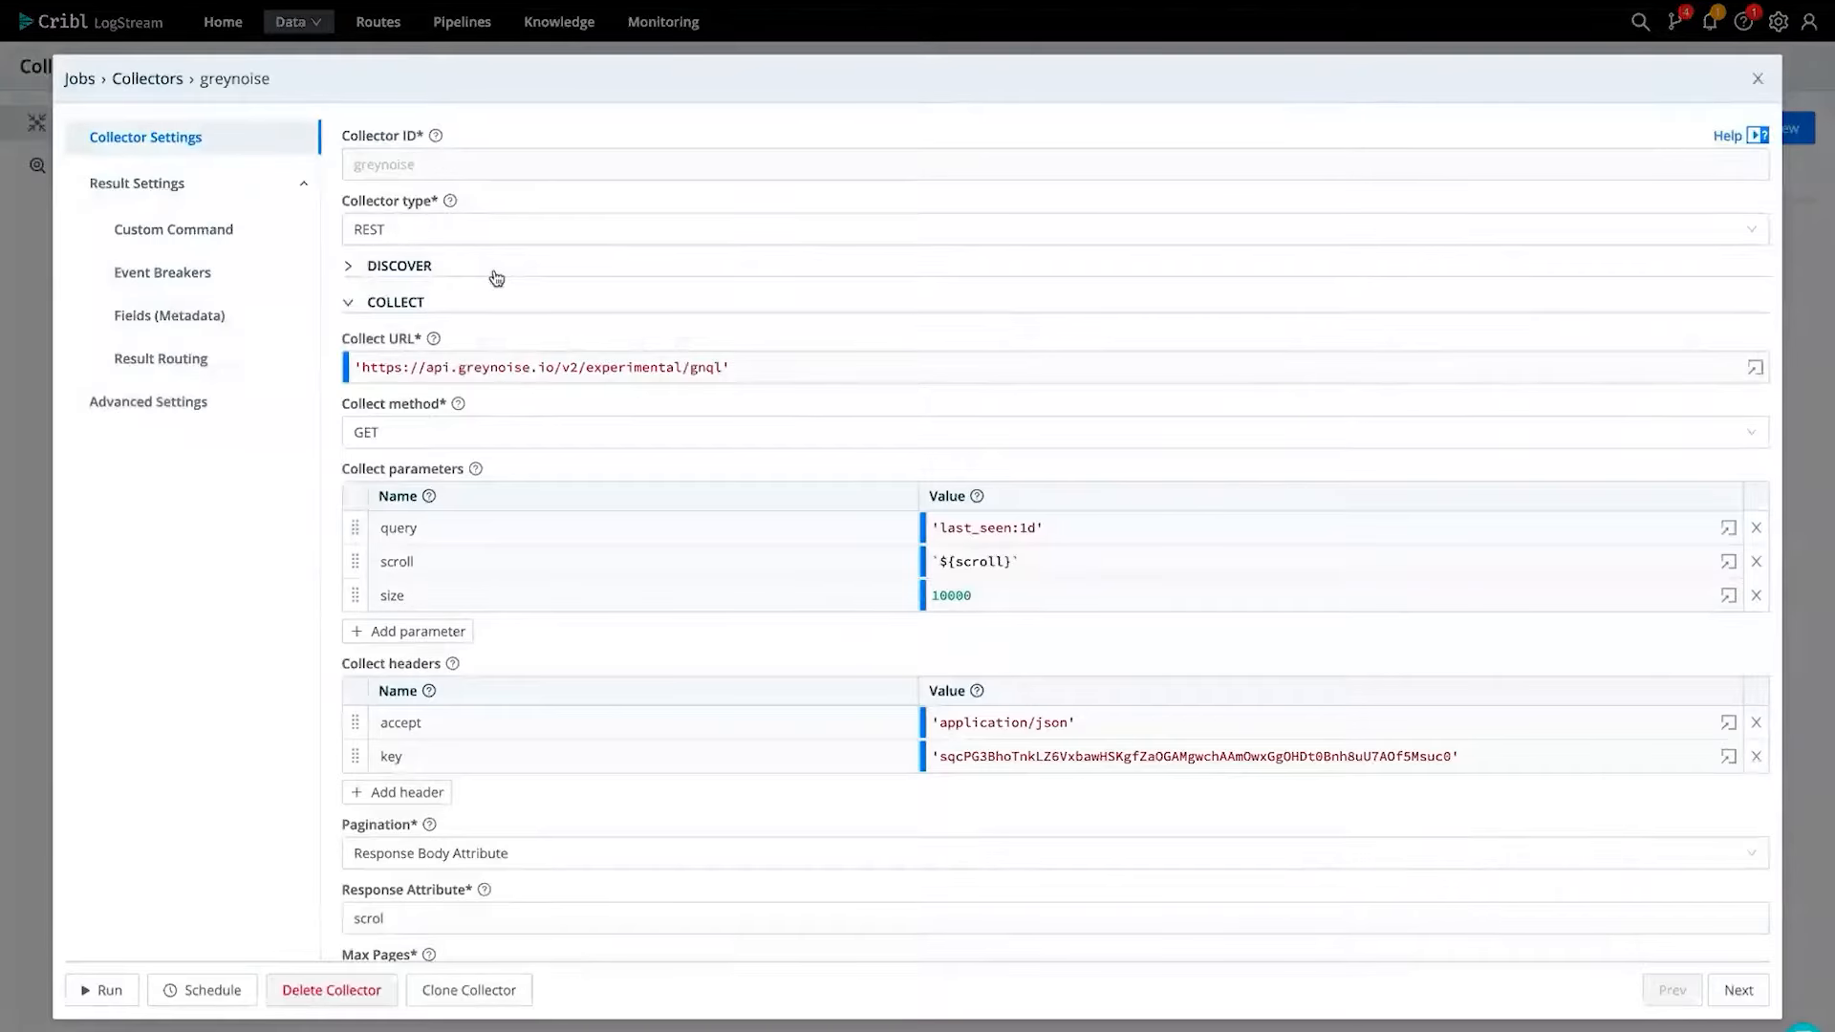
left_click(449, 232)
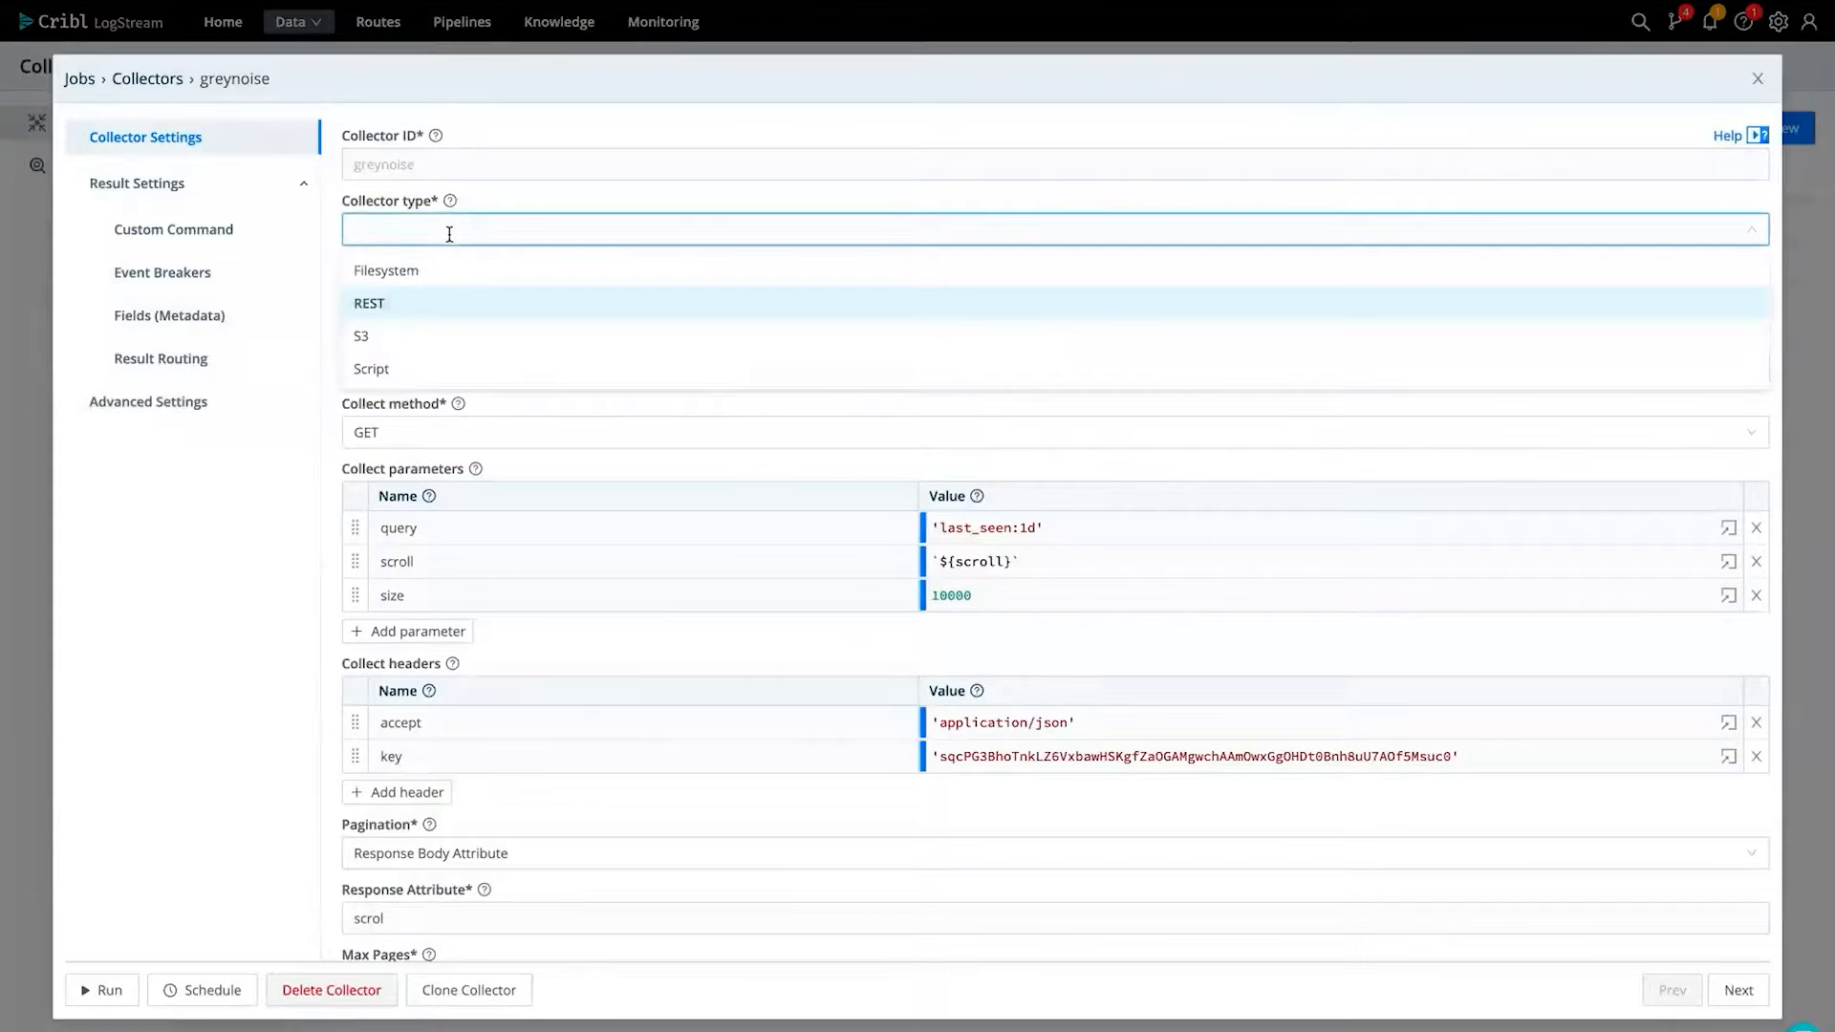
key("Return")
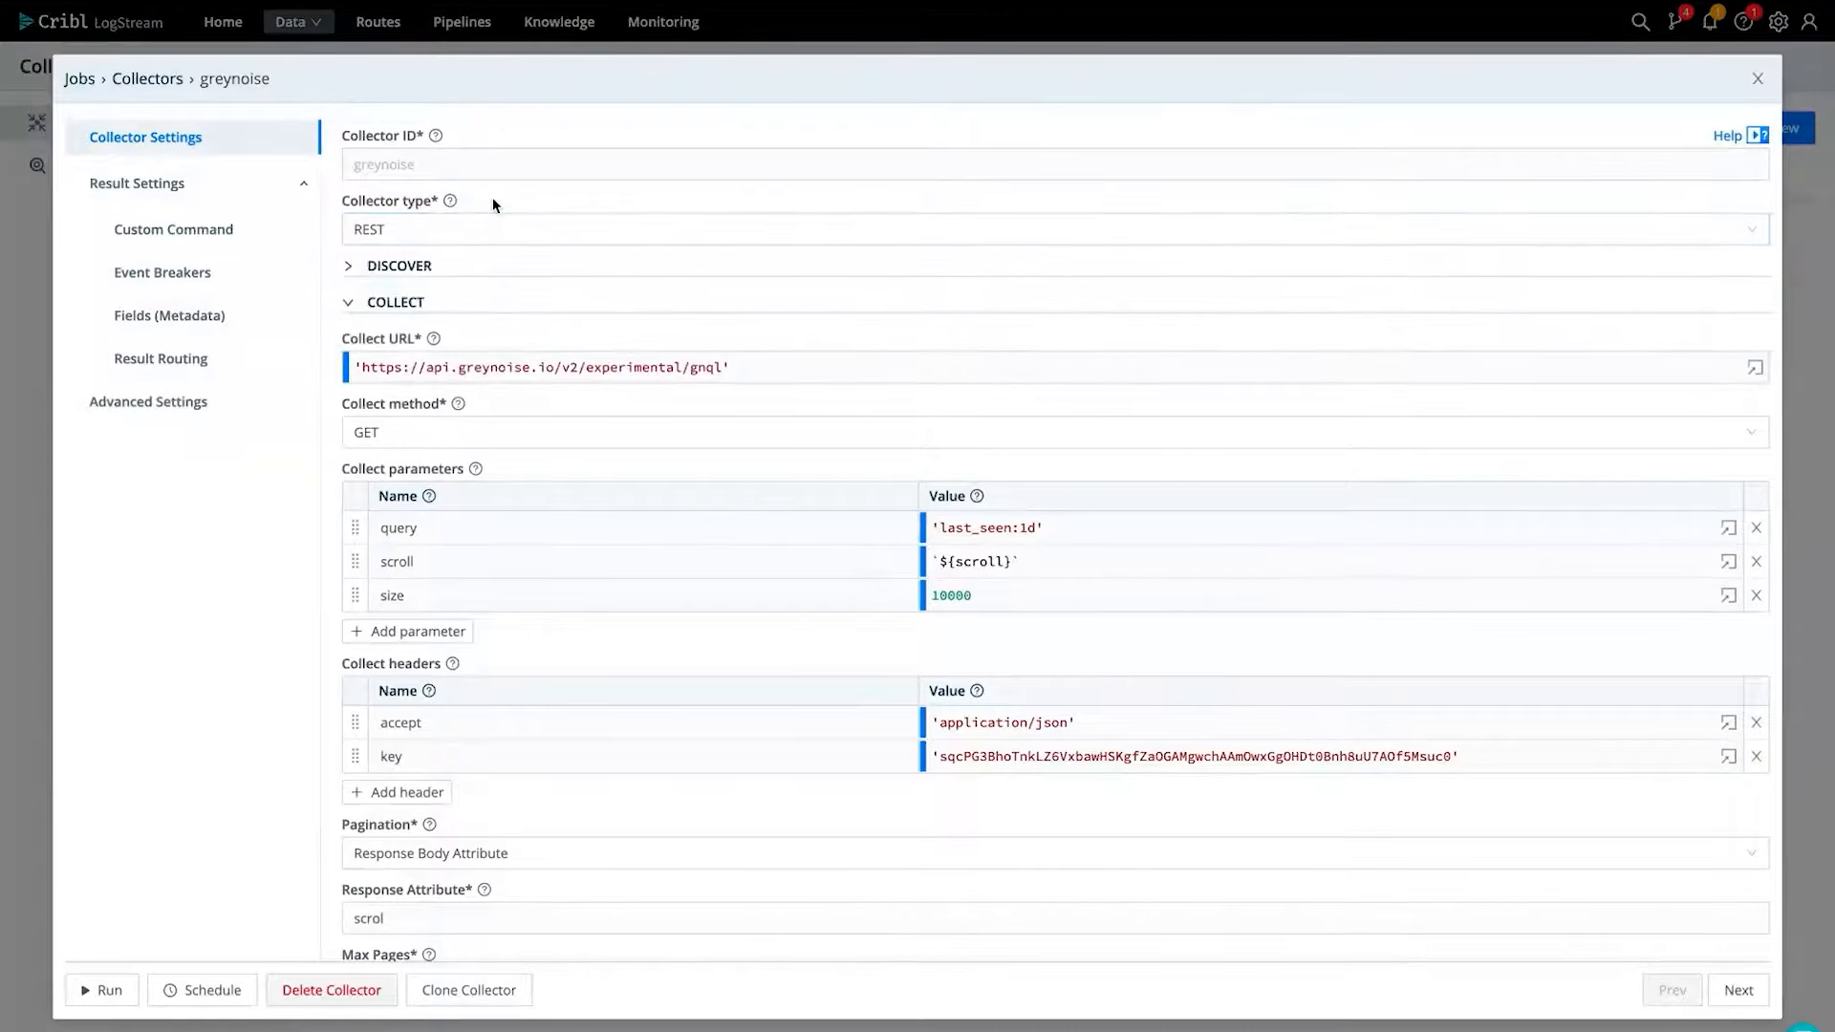
scroll(491, 196, "down", 2)
left_click(824, 278)
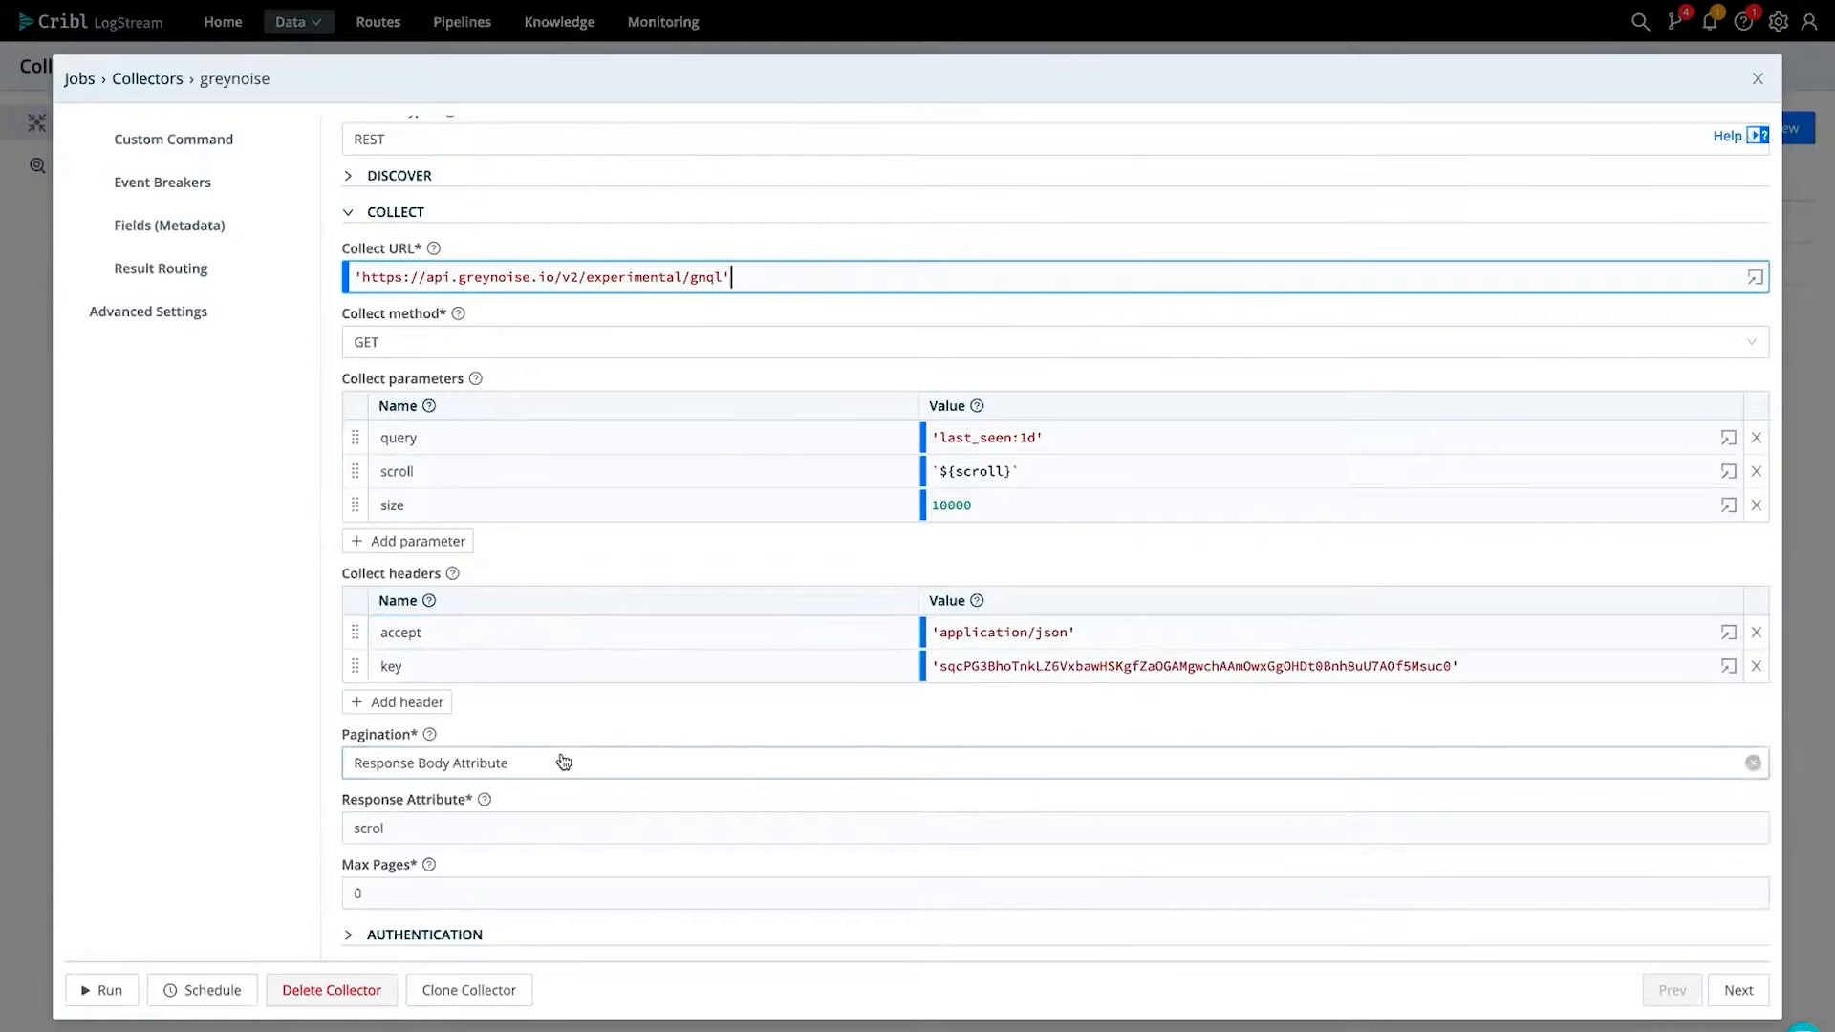
- Set the collector's pagination to Response Body Attribute and correct the response attribute to scroll
left_click(436, 764)
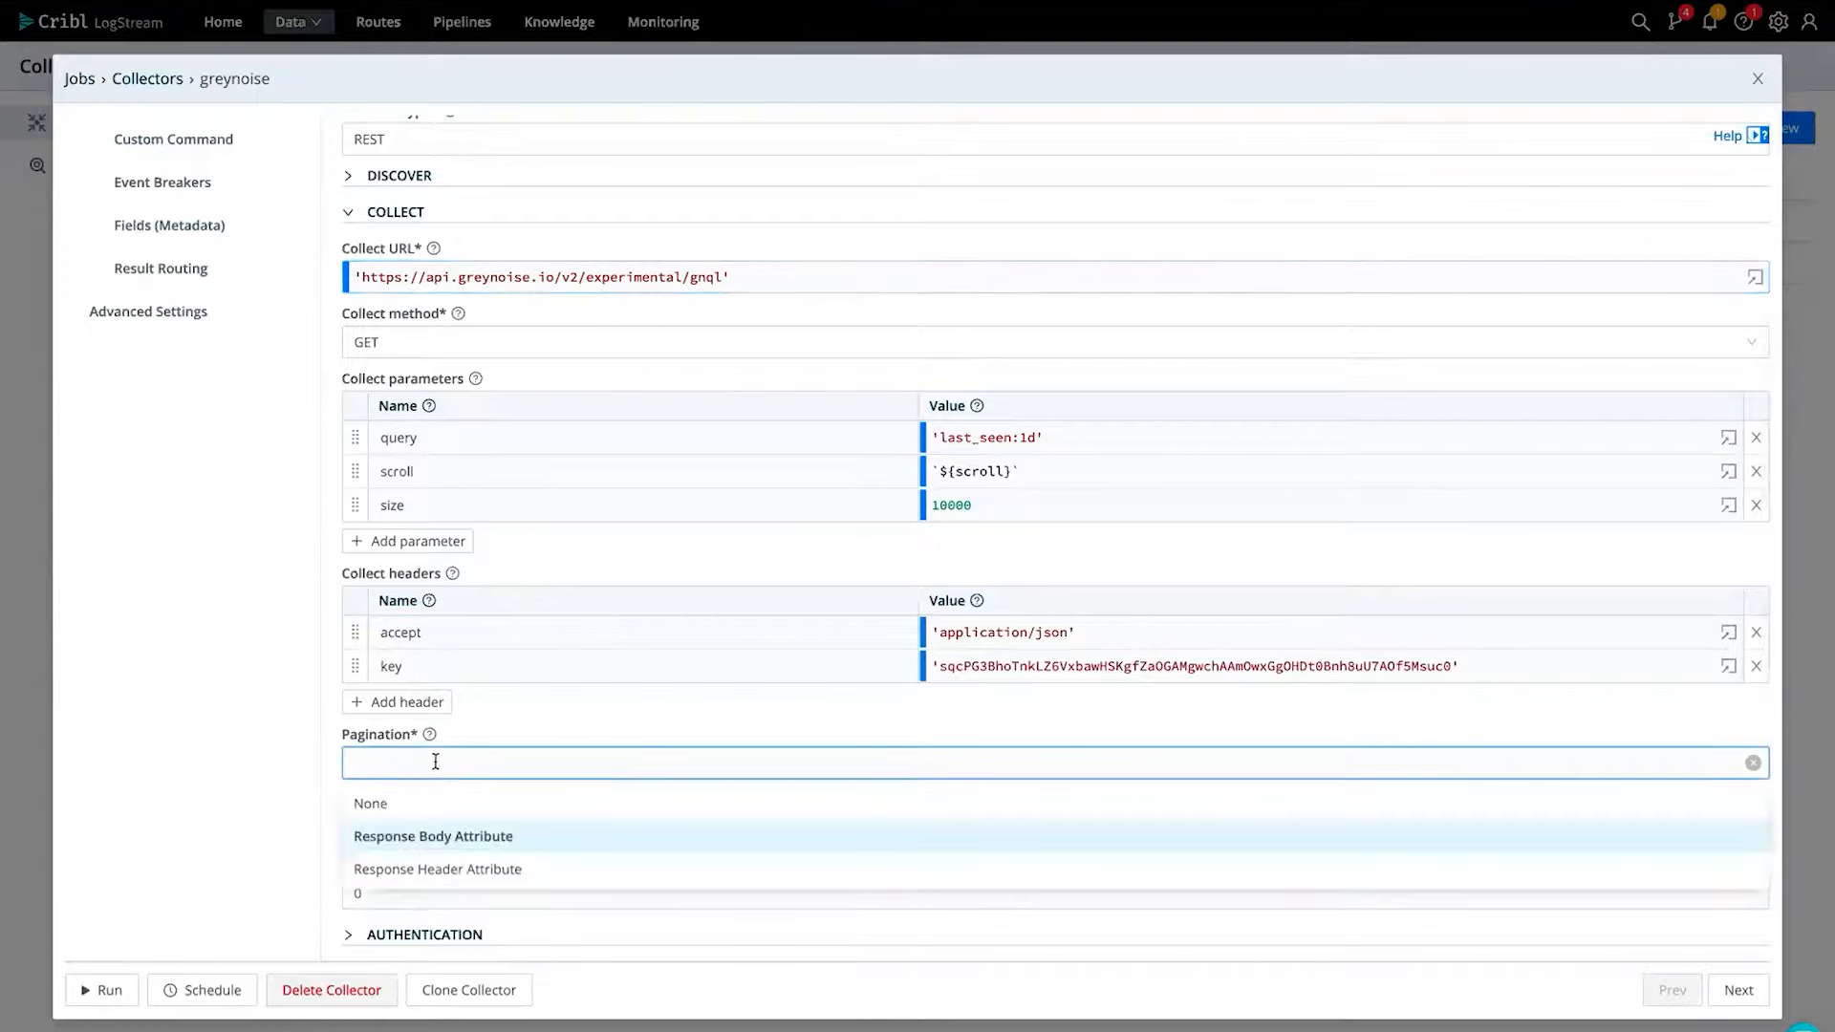
left_click(469, 837)
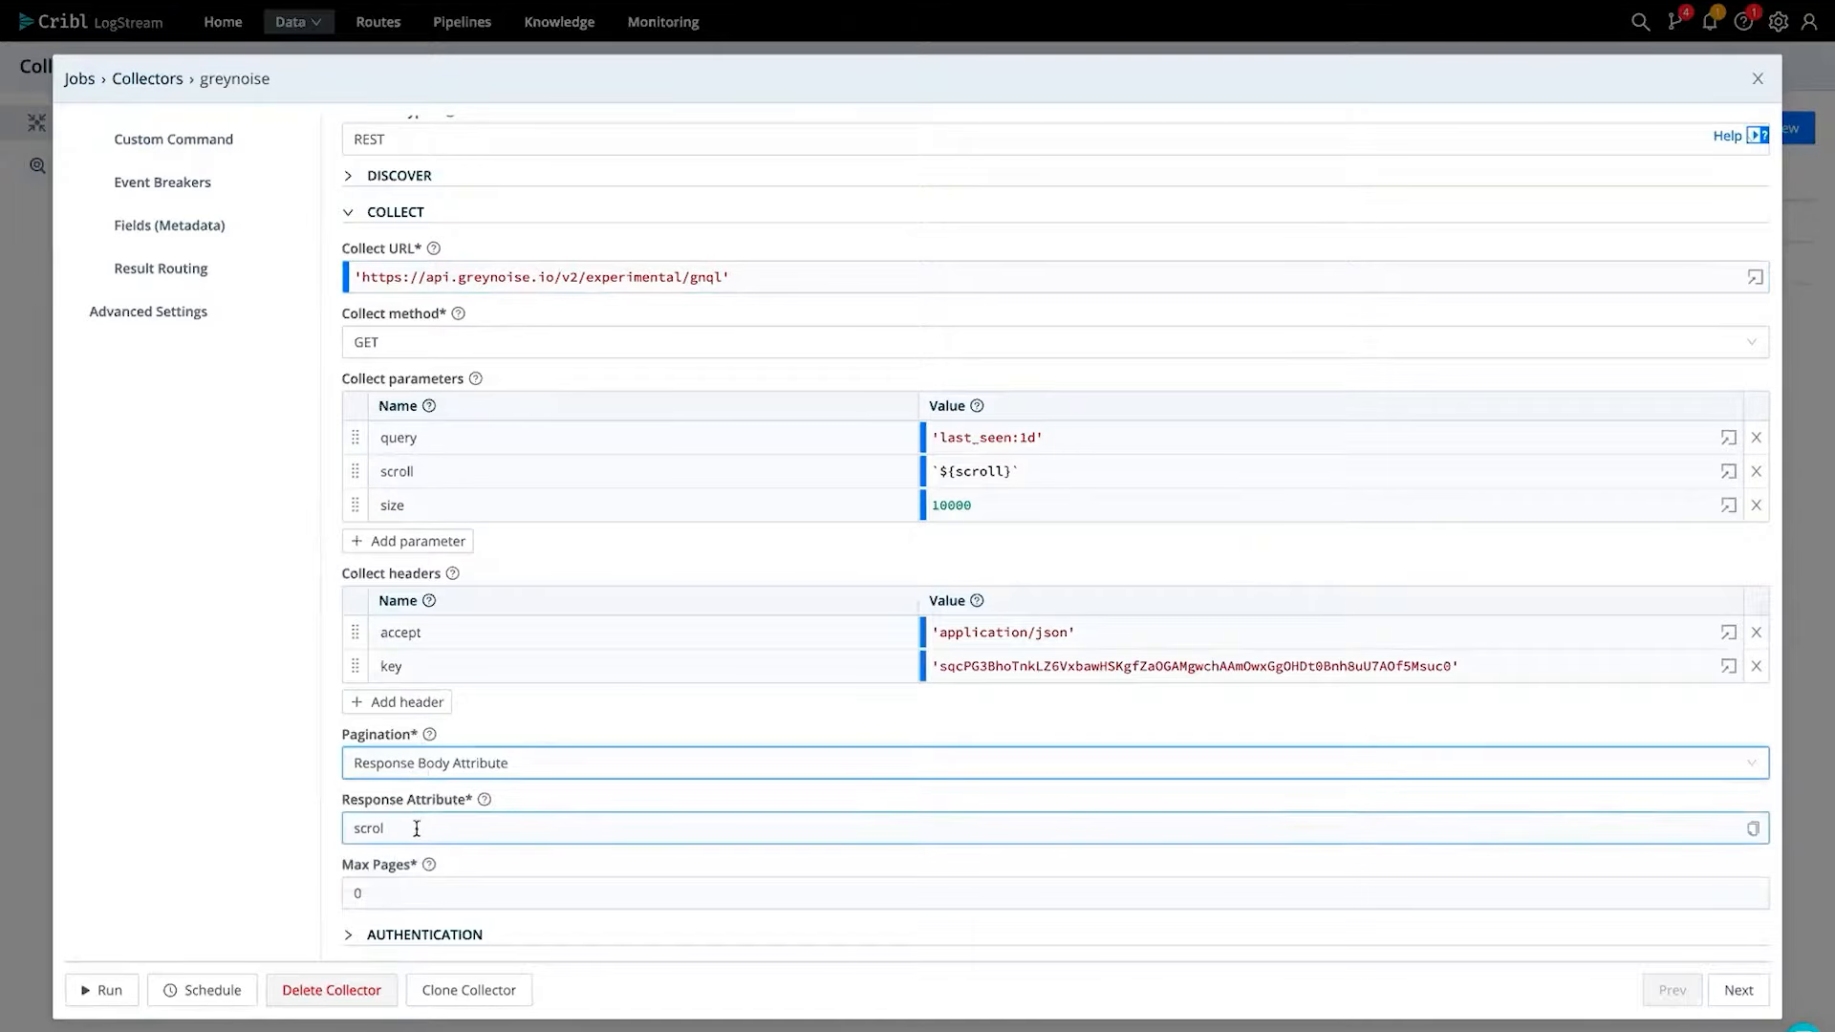
left_click(417, 829)
type("l")
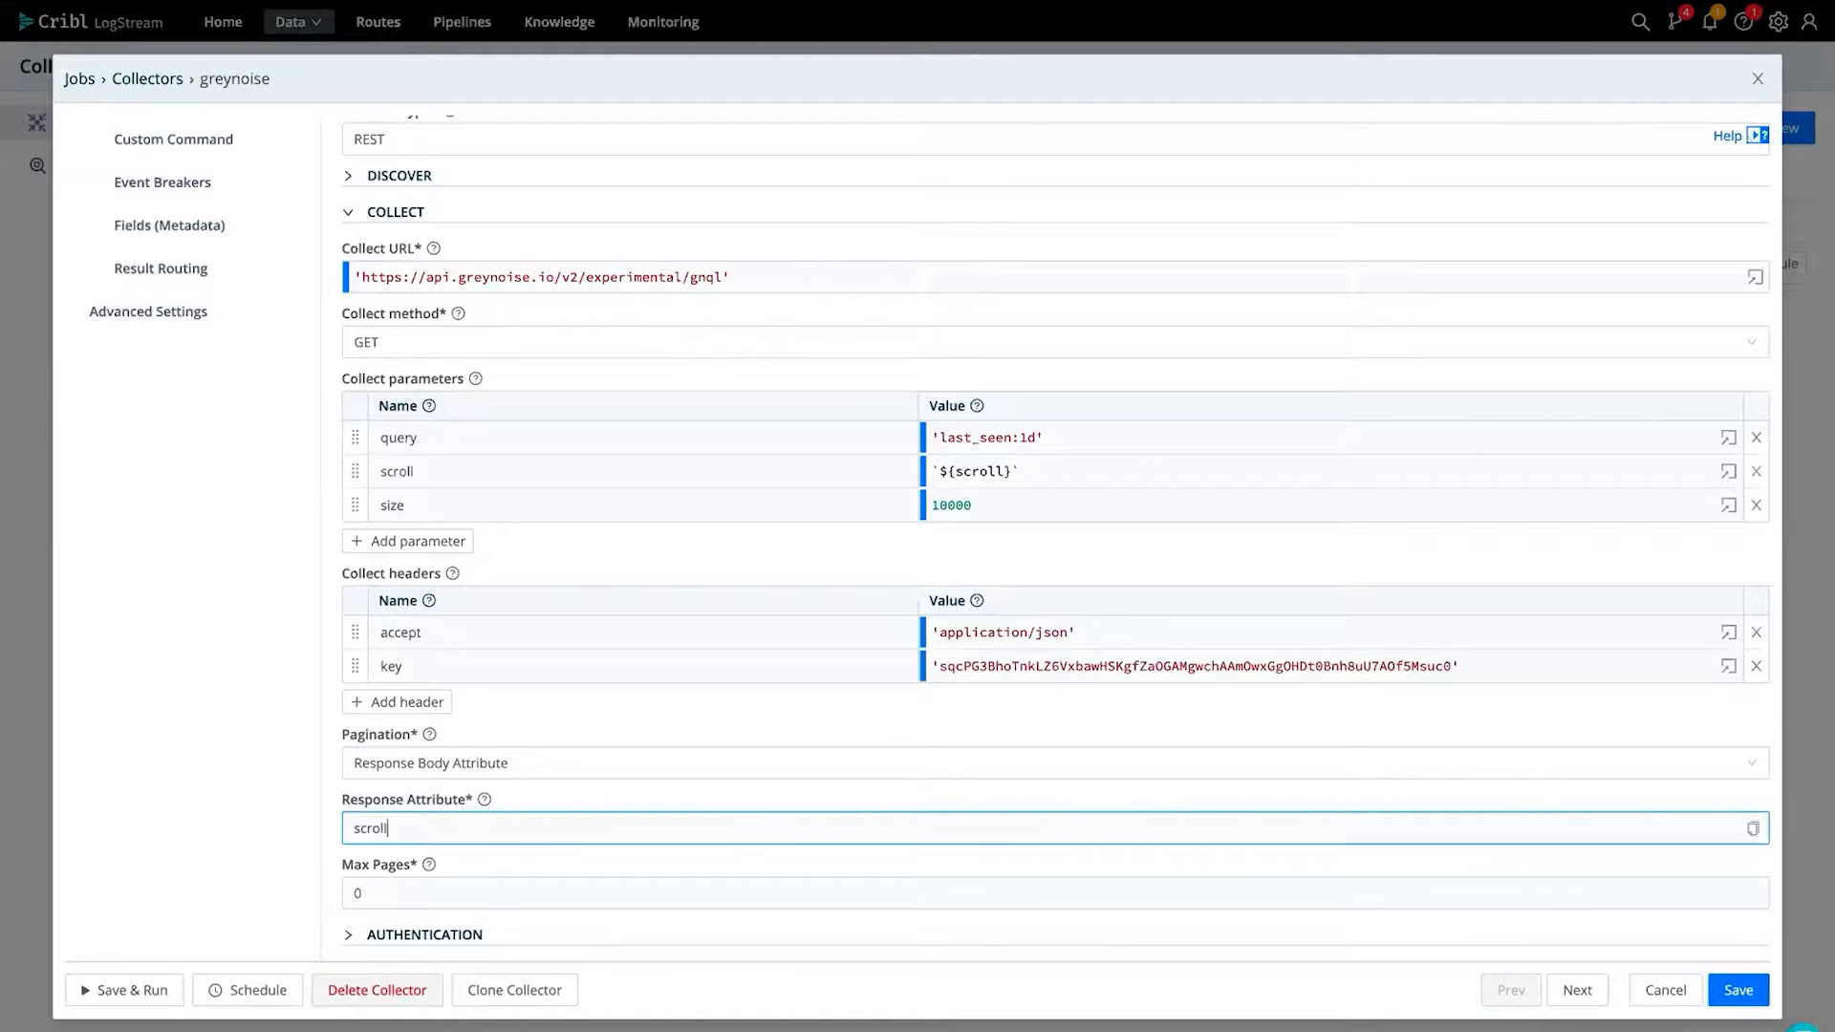
left_click(397, 894)
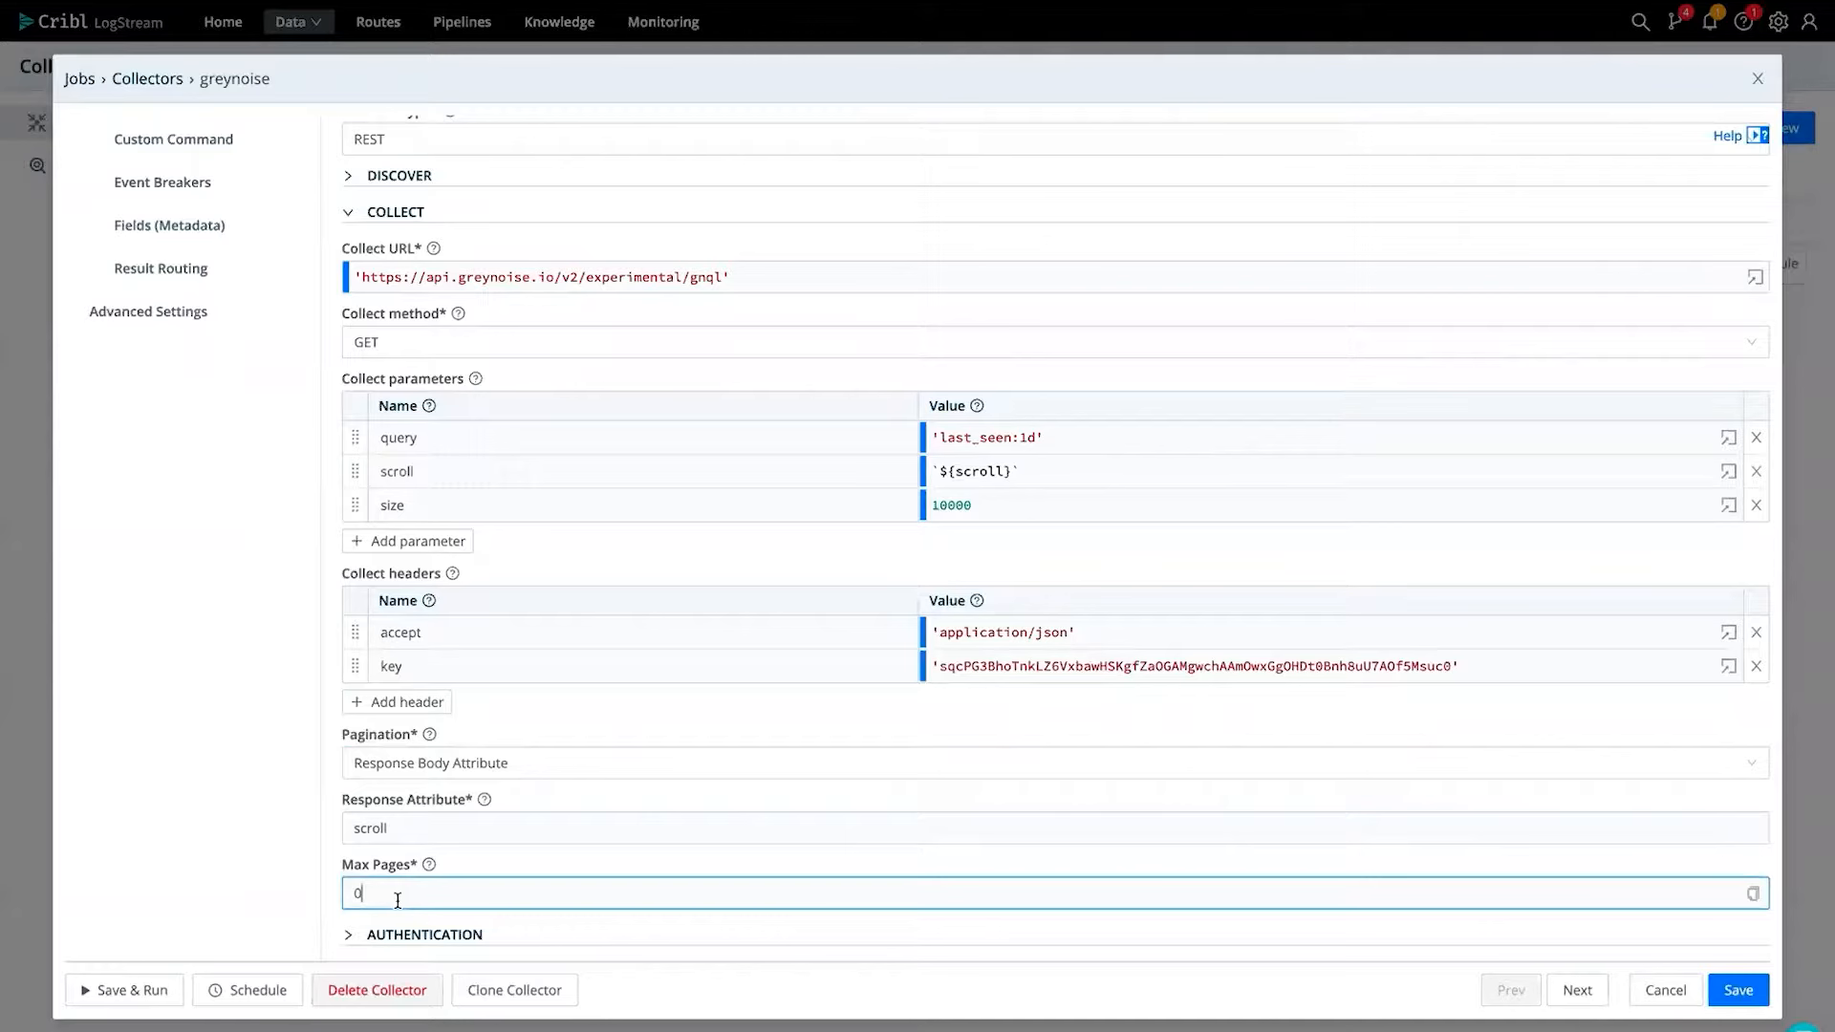
- Choose the greynoise ruleset as the collector's event breaker and open its result routing settings
scroll(183, 307, "up", 1)
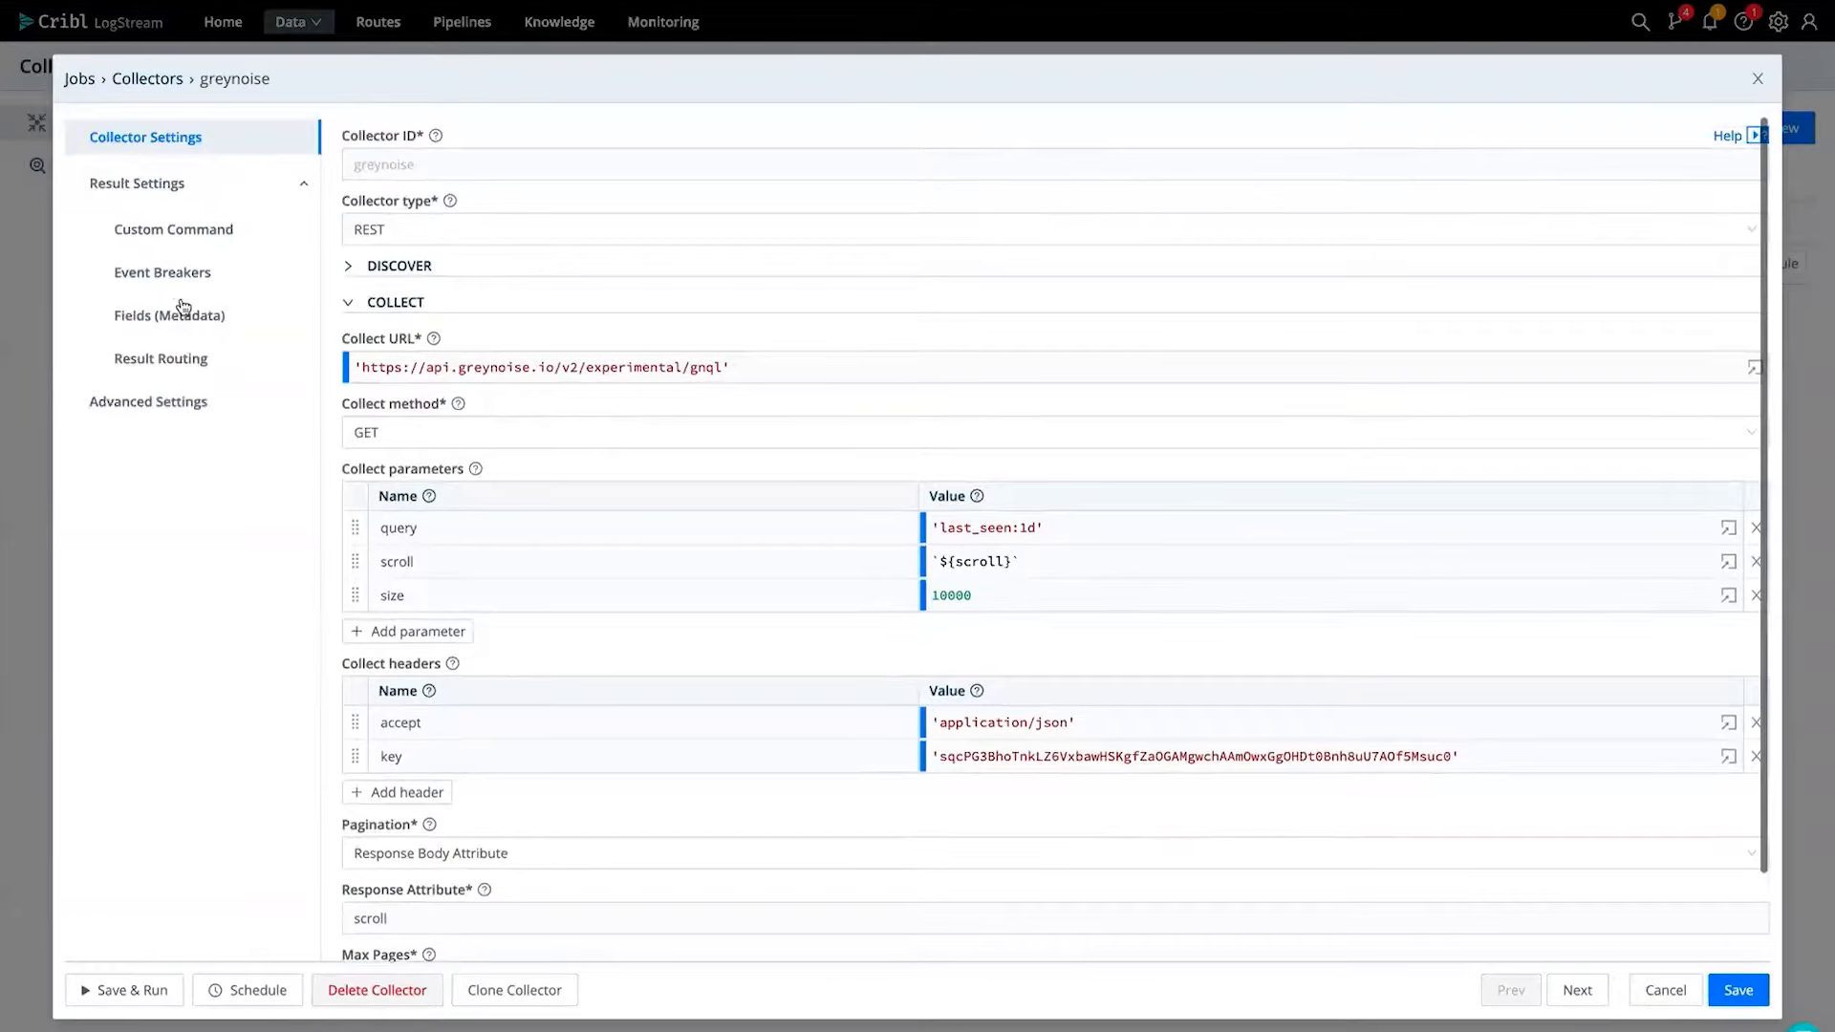
left_click(190, 279)
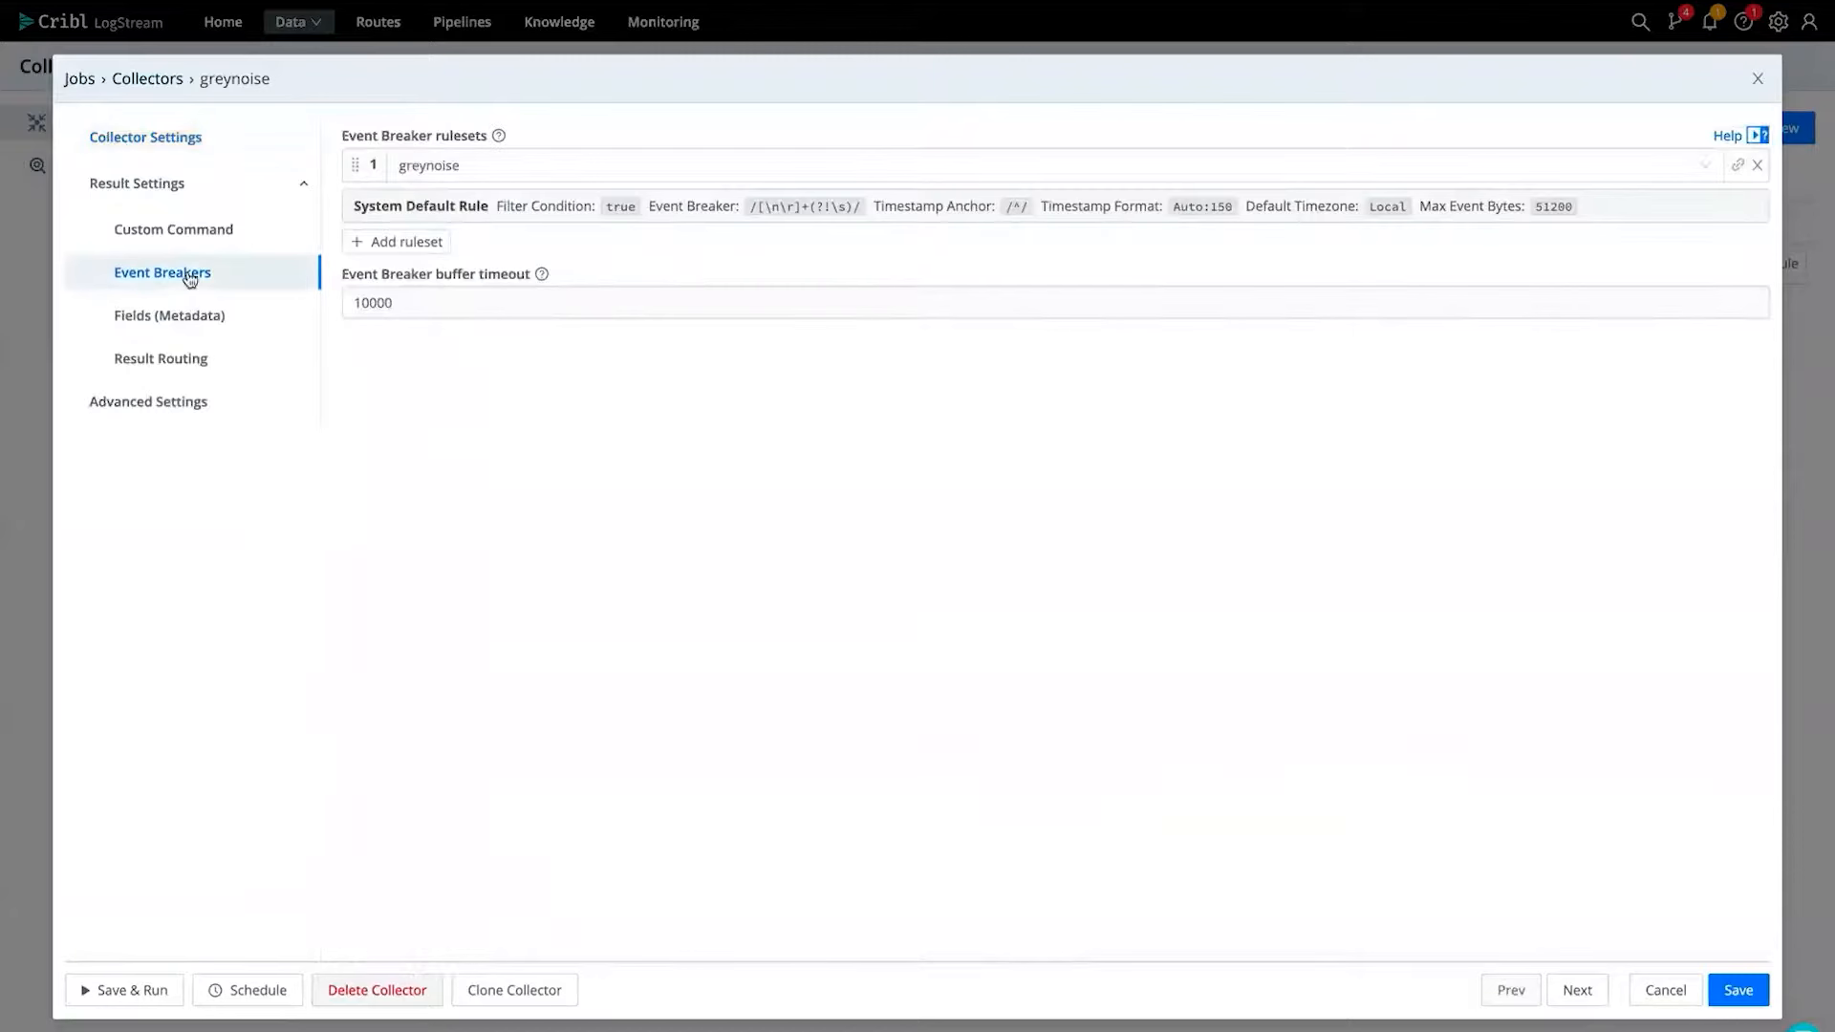
left_click(477, 163)
left_click(499, 427)
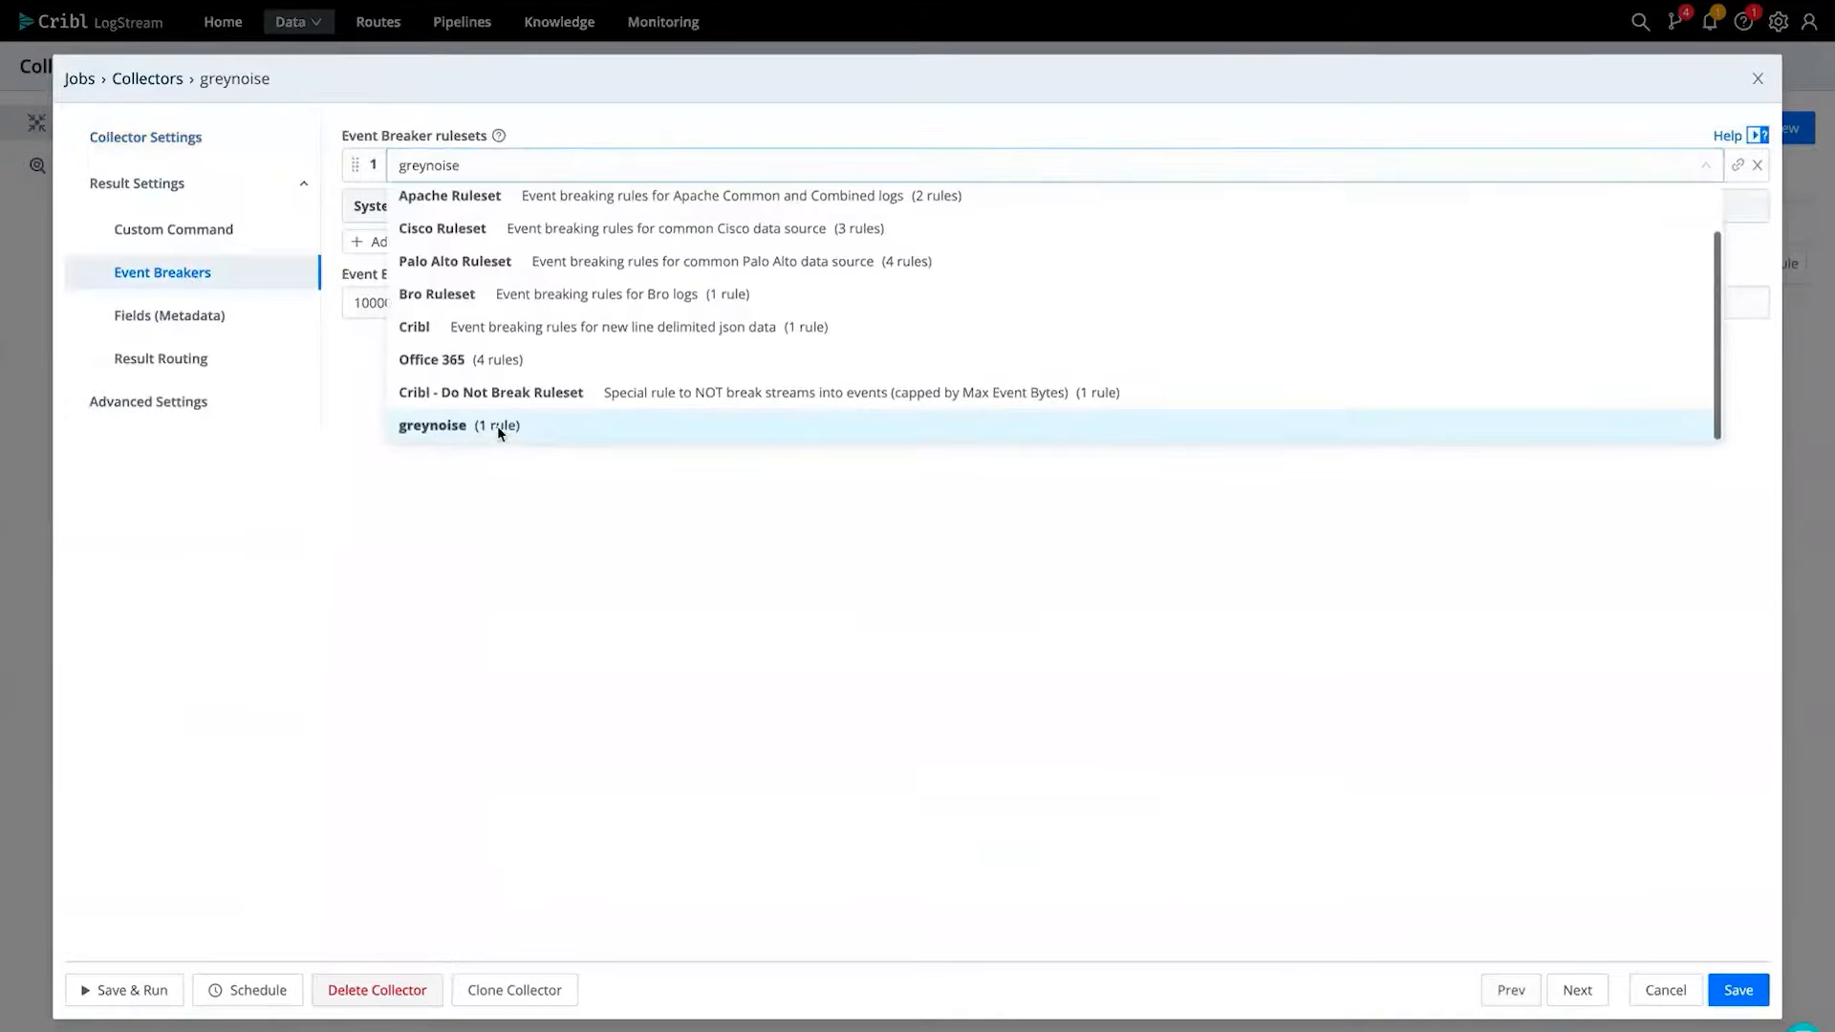
left_click(185, 366)
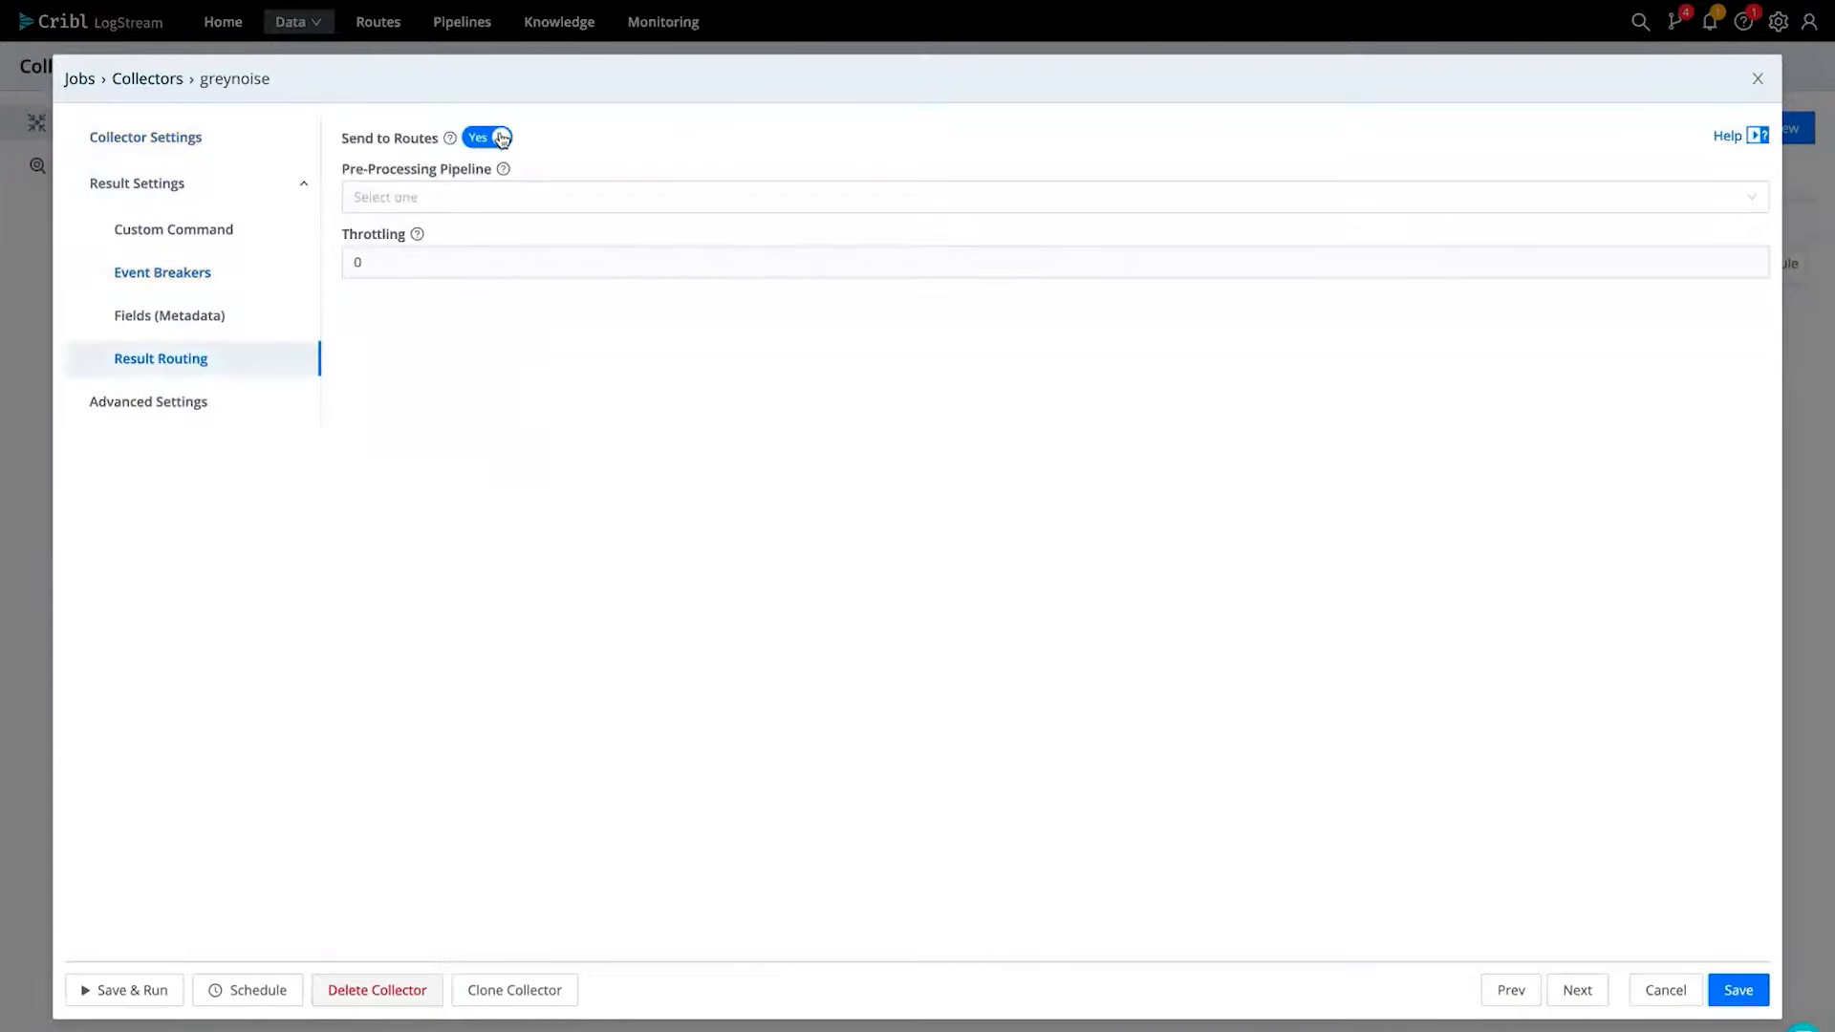
- Turn off sending to routes, route the greynoise collector's results through process_greynoise_export to the devnull:devnull destination, and save the collector
left_click(495, 138)
left_click(462, 198)
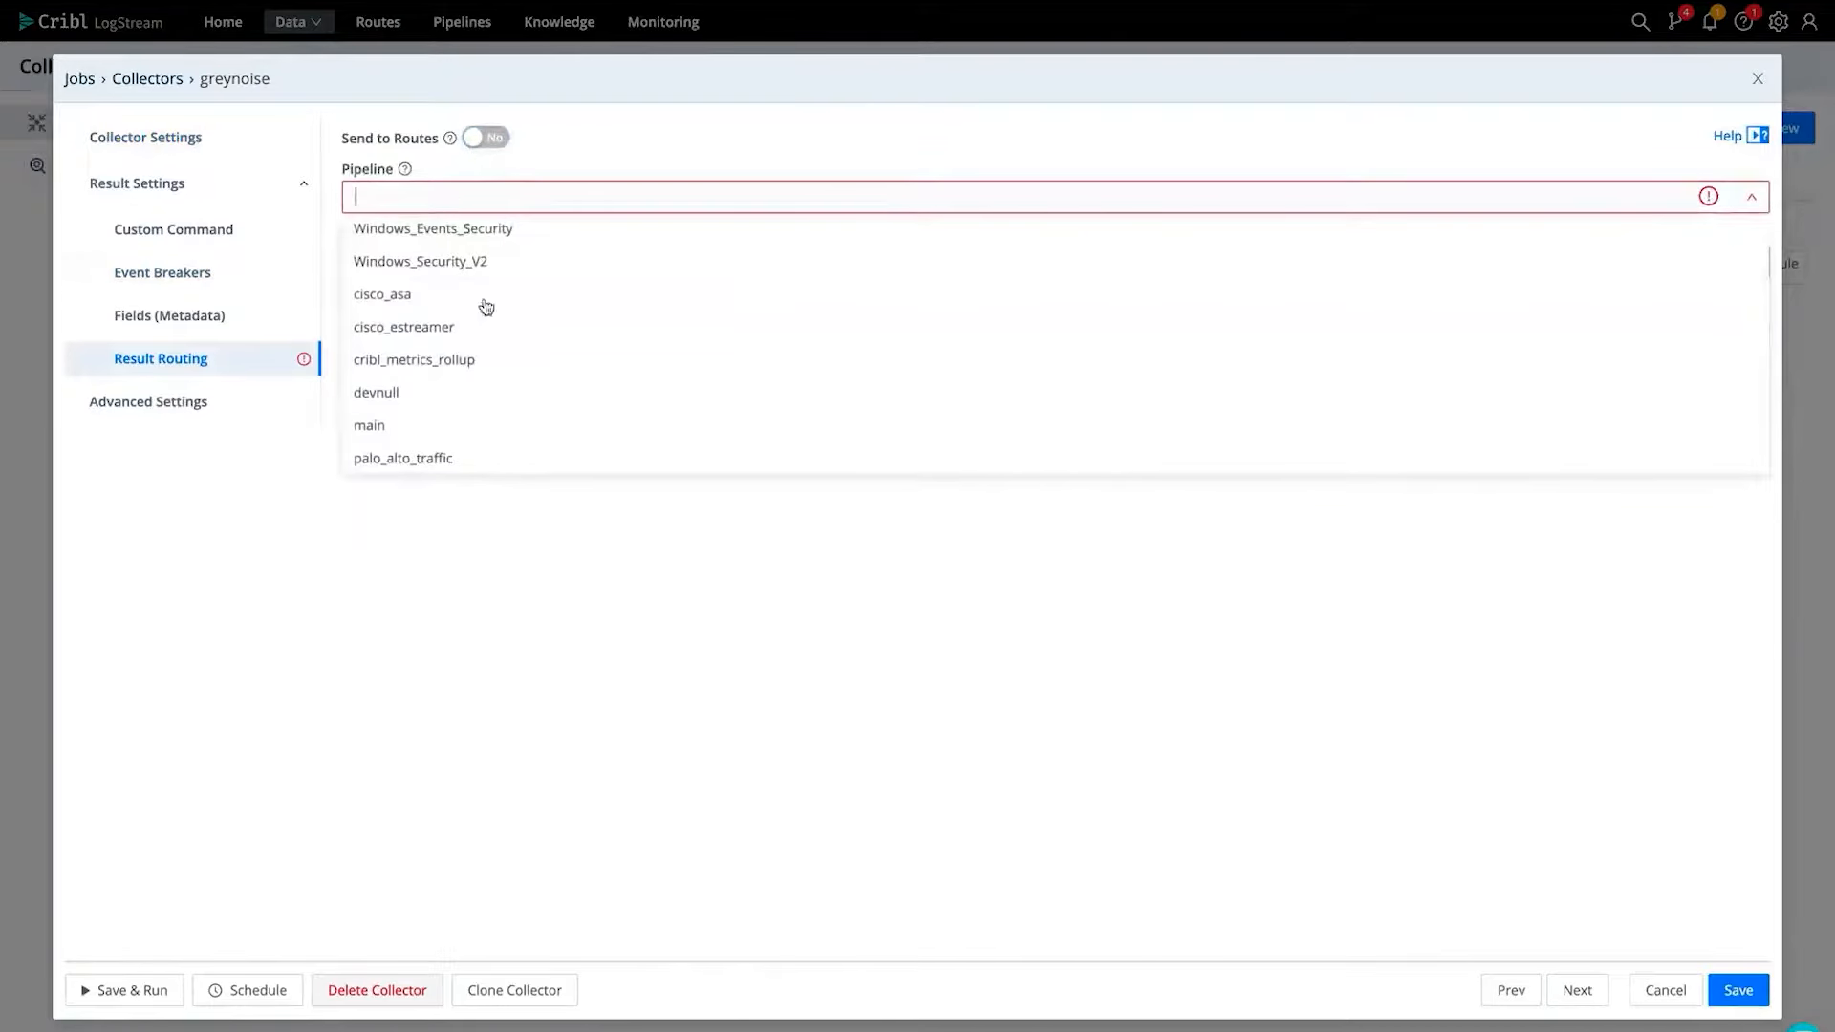
scroll(497, 395, "down", 1)
left_click(491, 437)
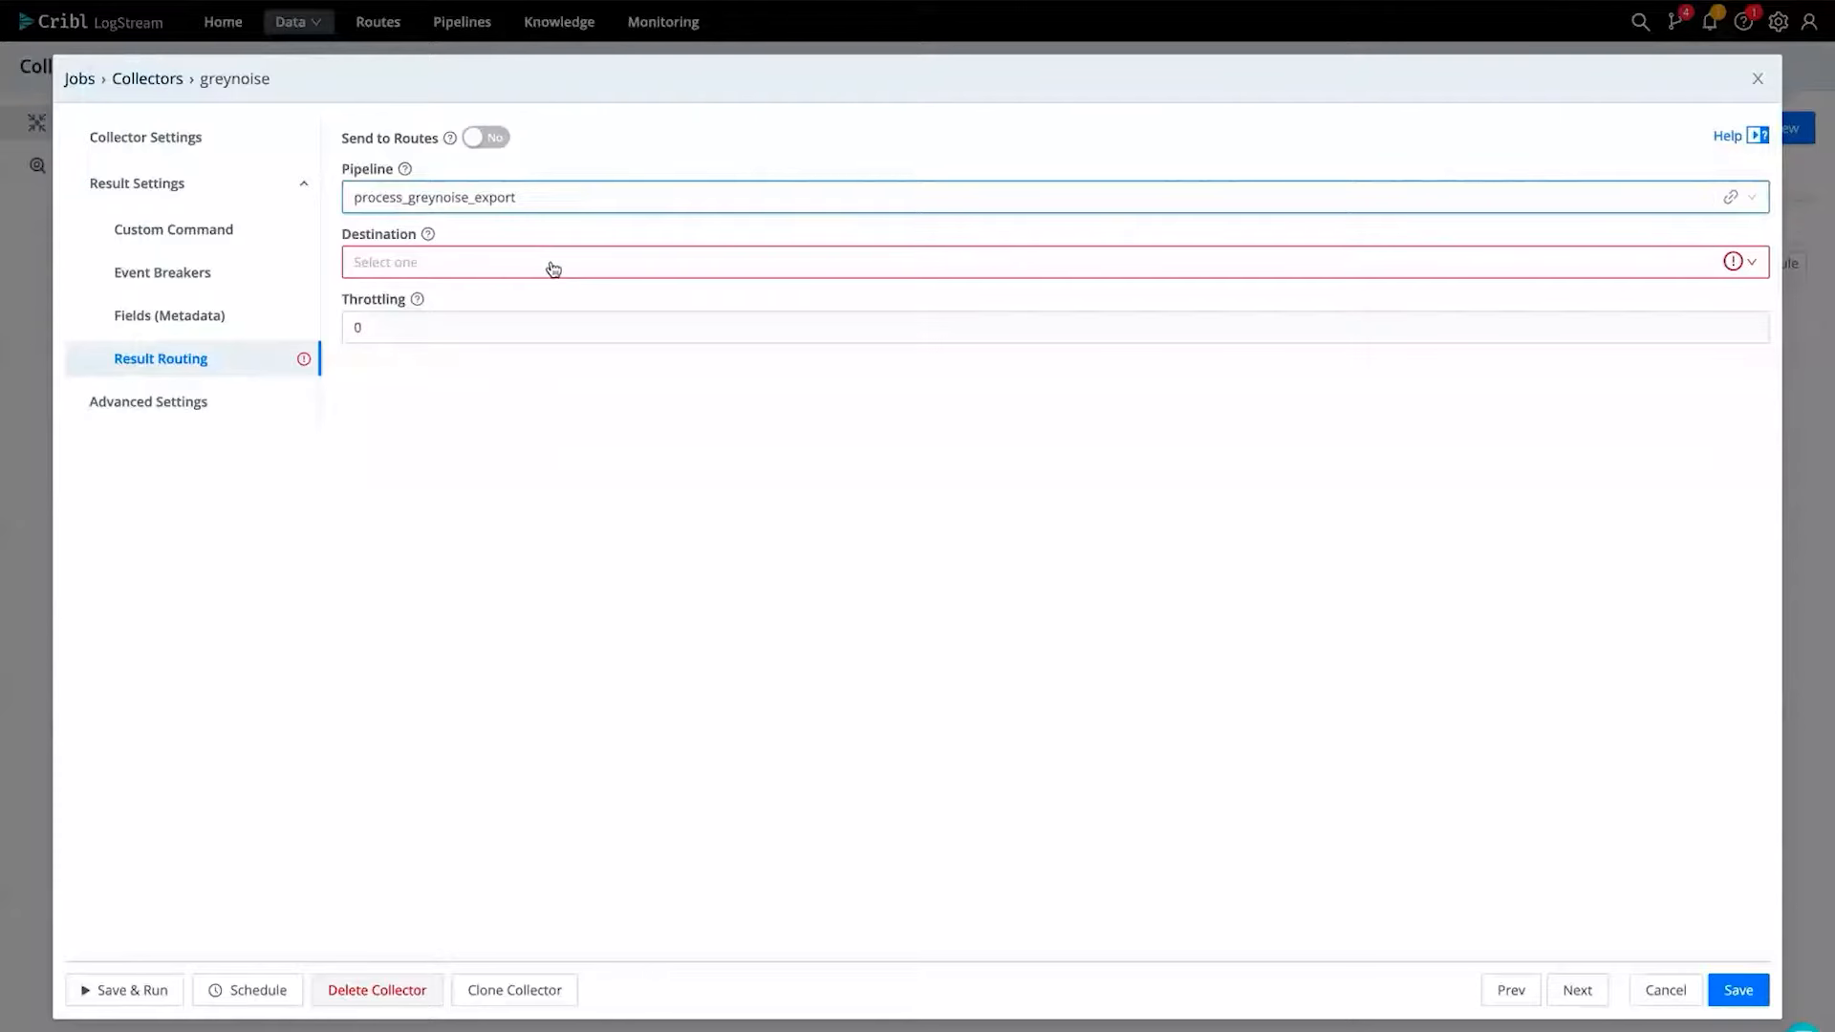
left_click(553, 268)
left_click(522, 337)
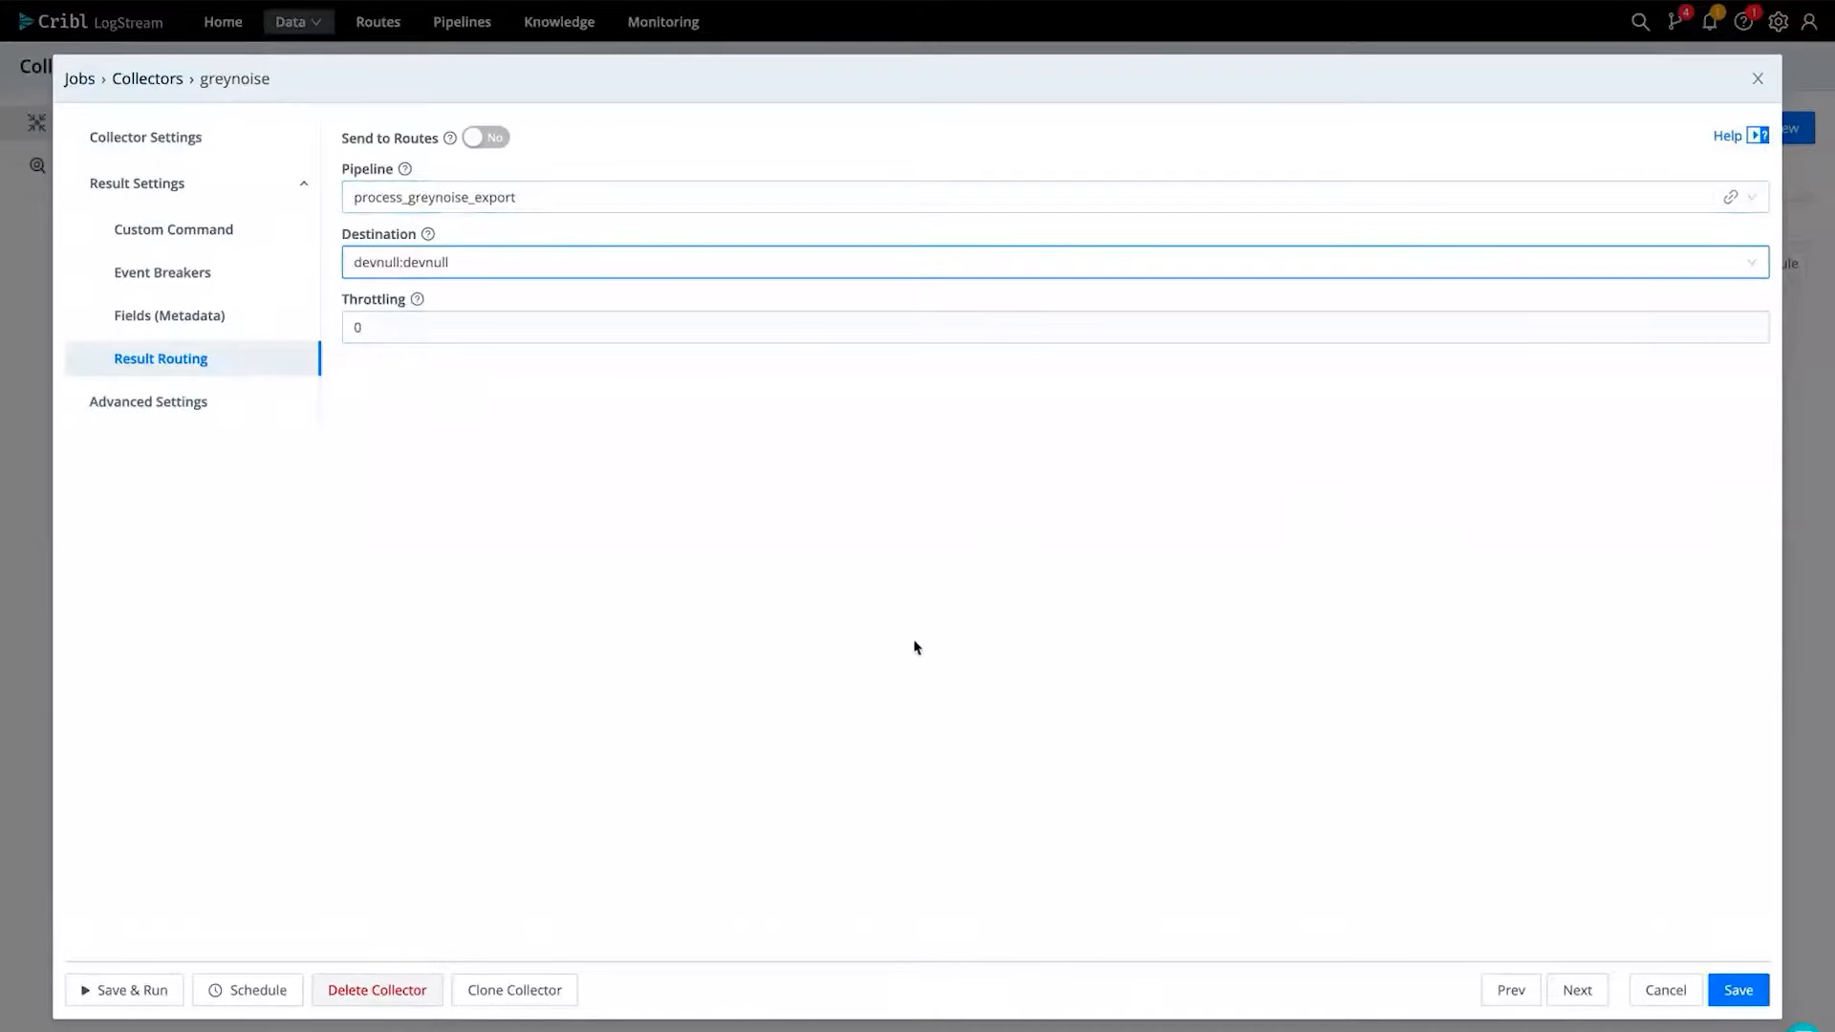
left_click(1740, 991)
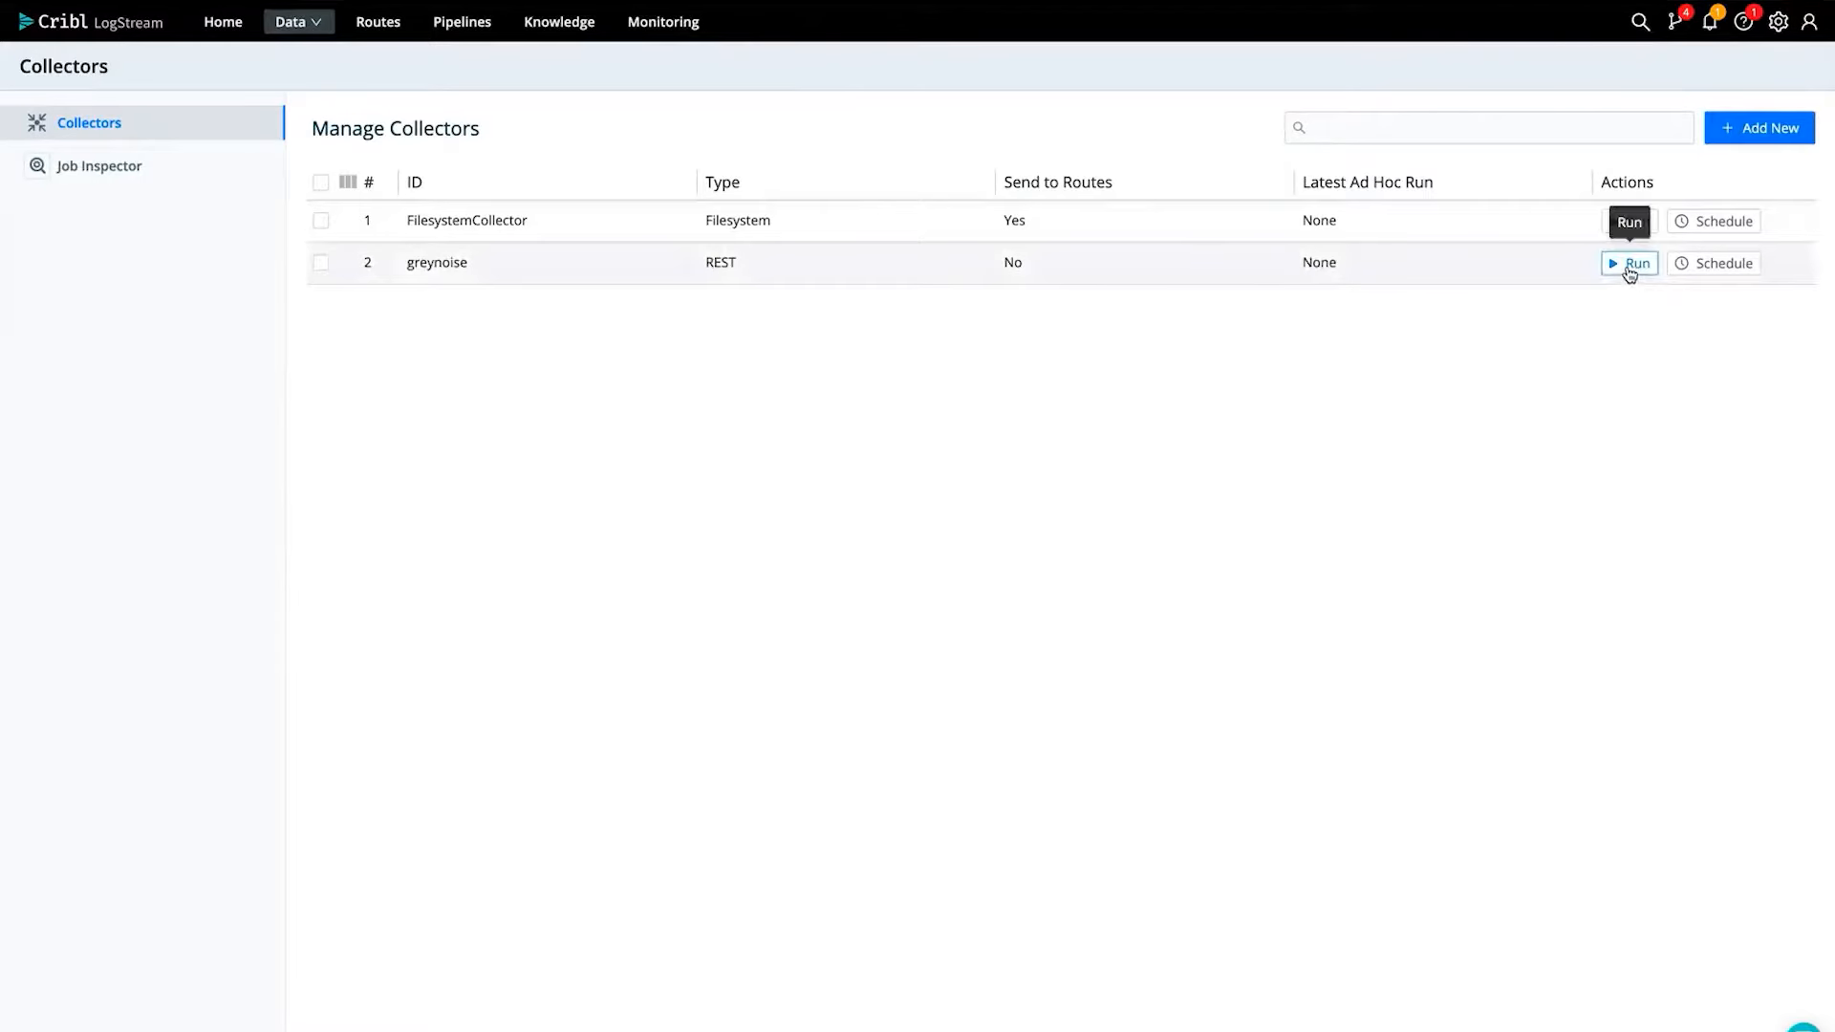
- Run the greynoise collector in Full Run mode
left_click(1629, 267)
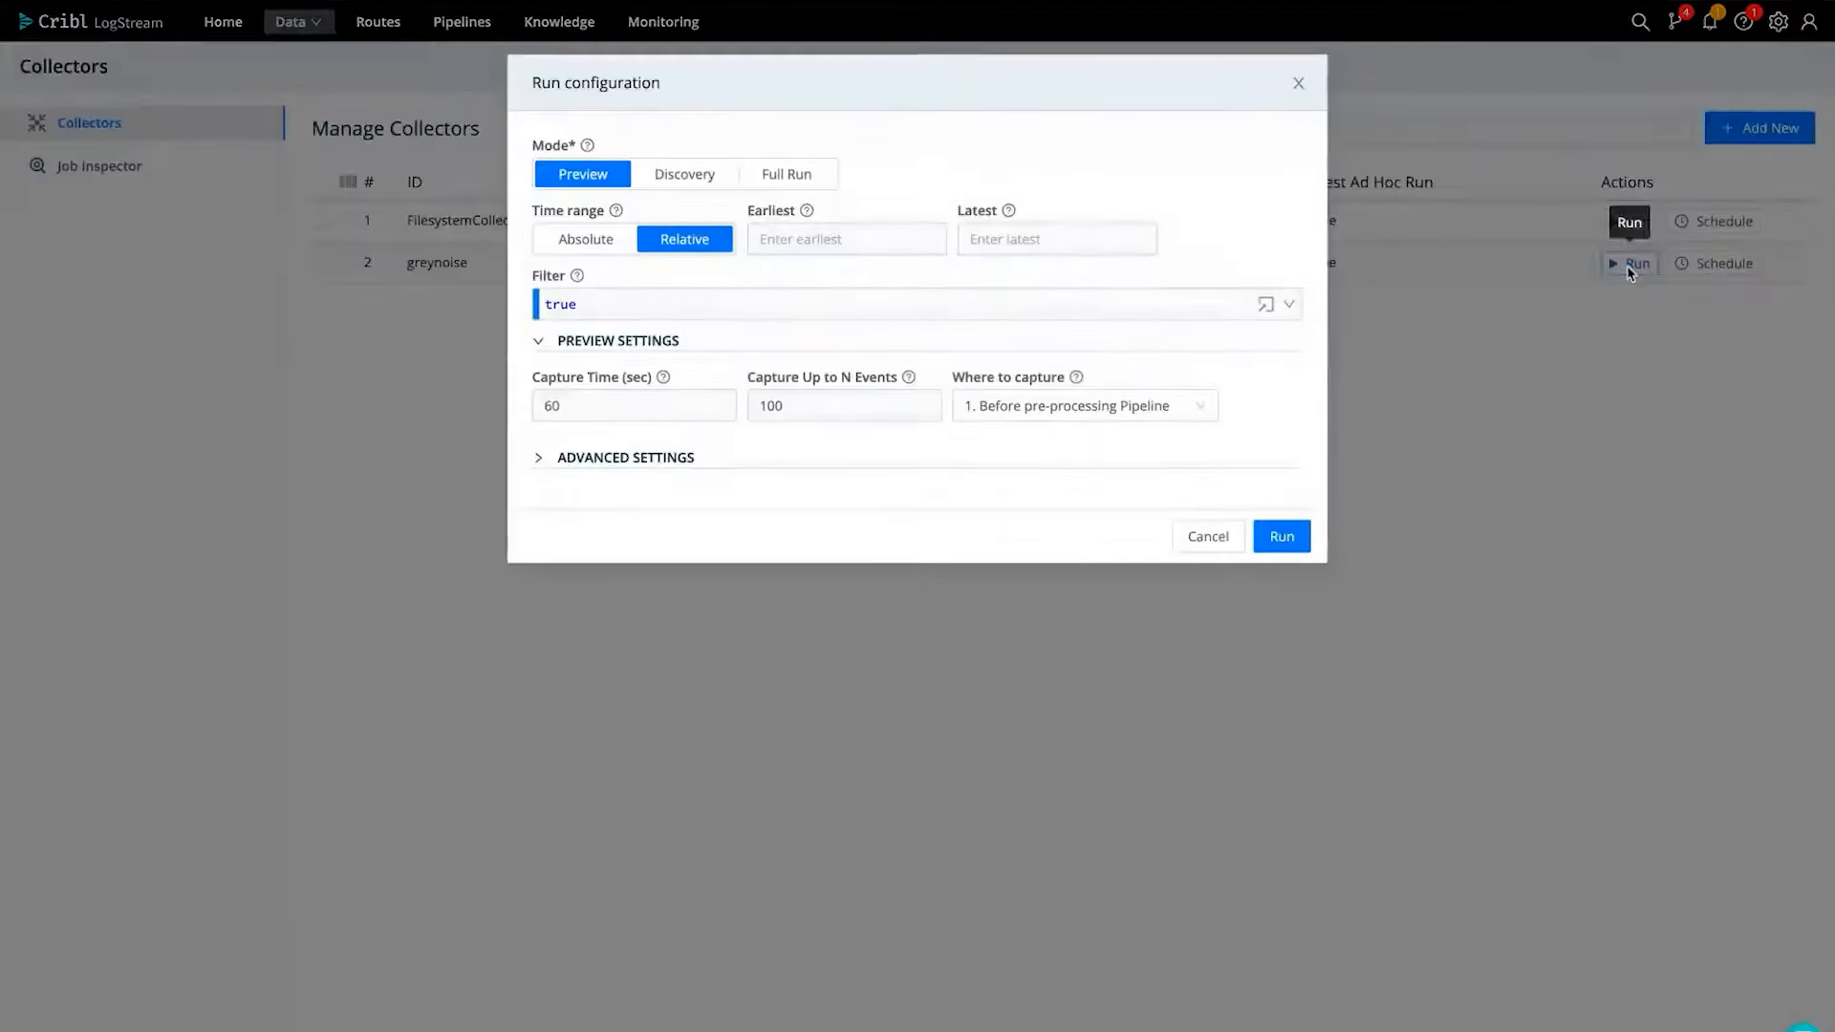
left_click(789, 176)
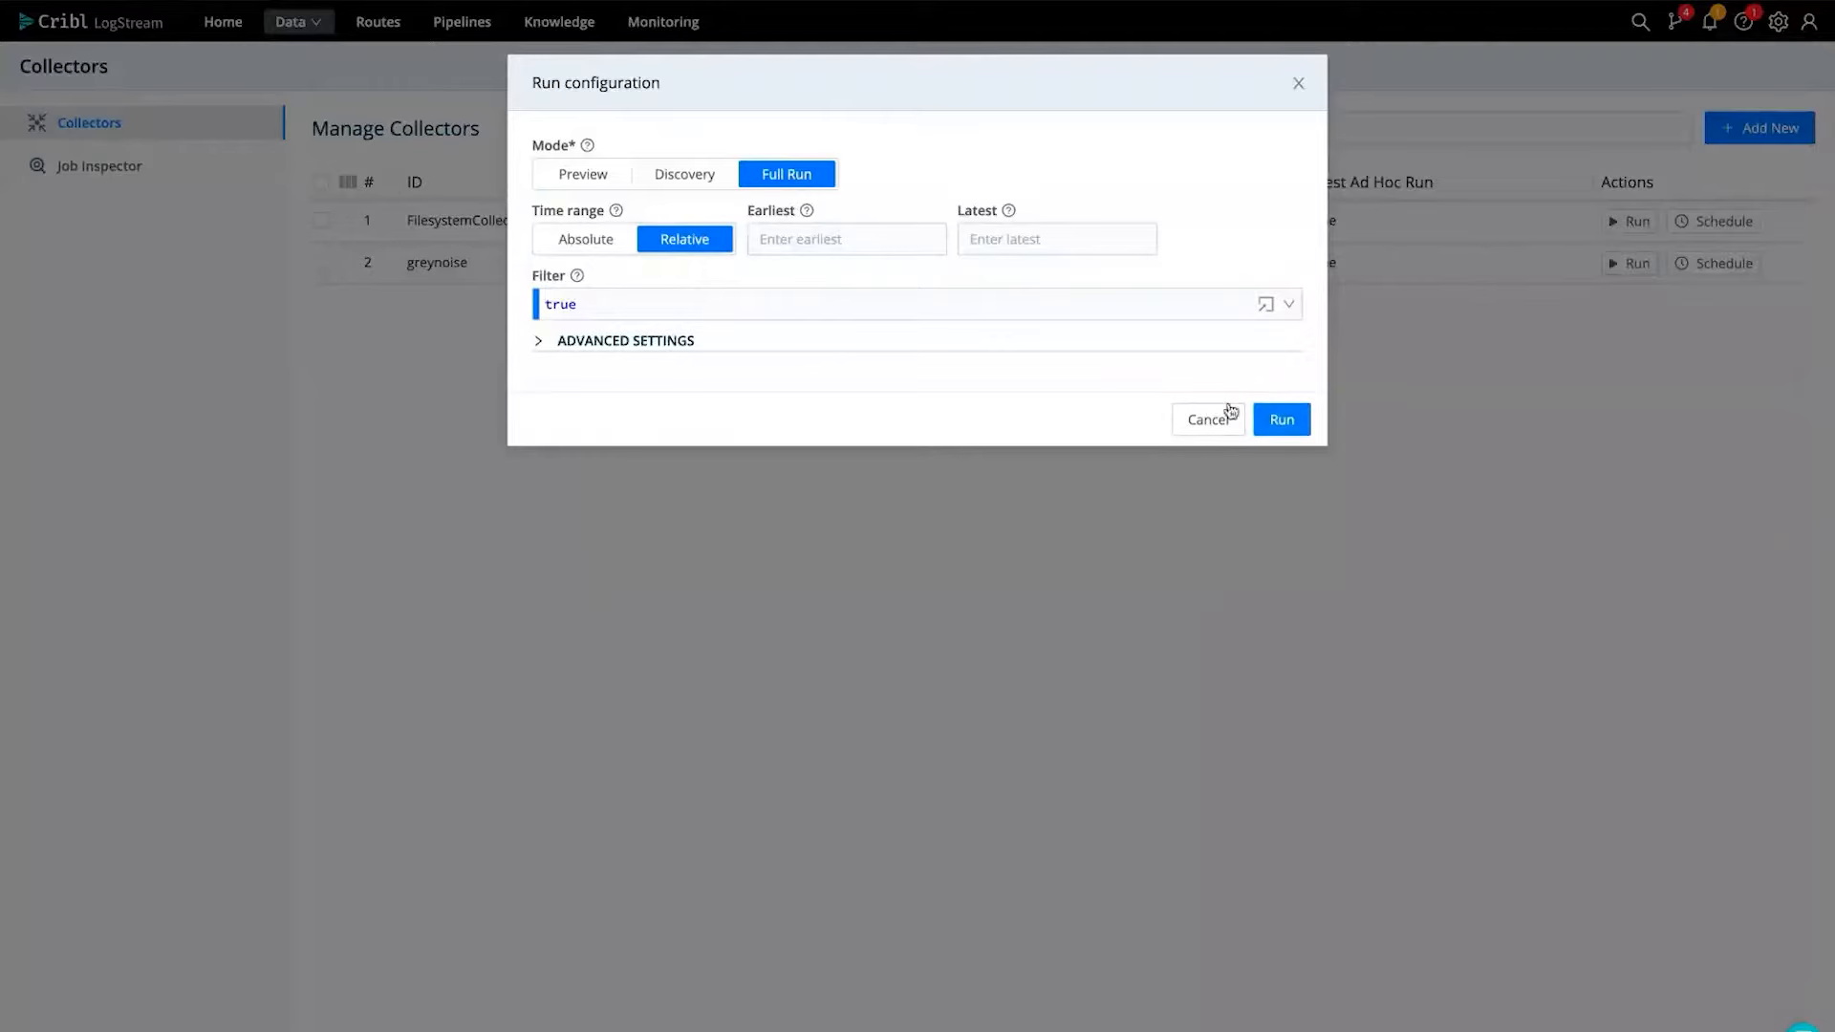
left_click(1282, 418)
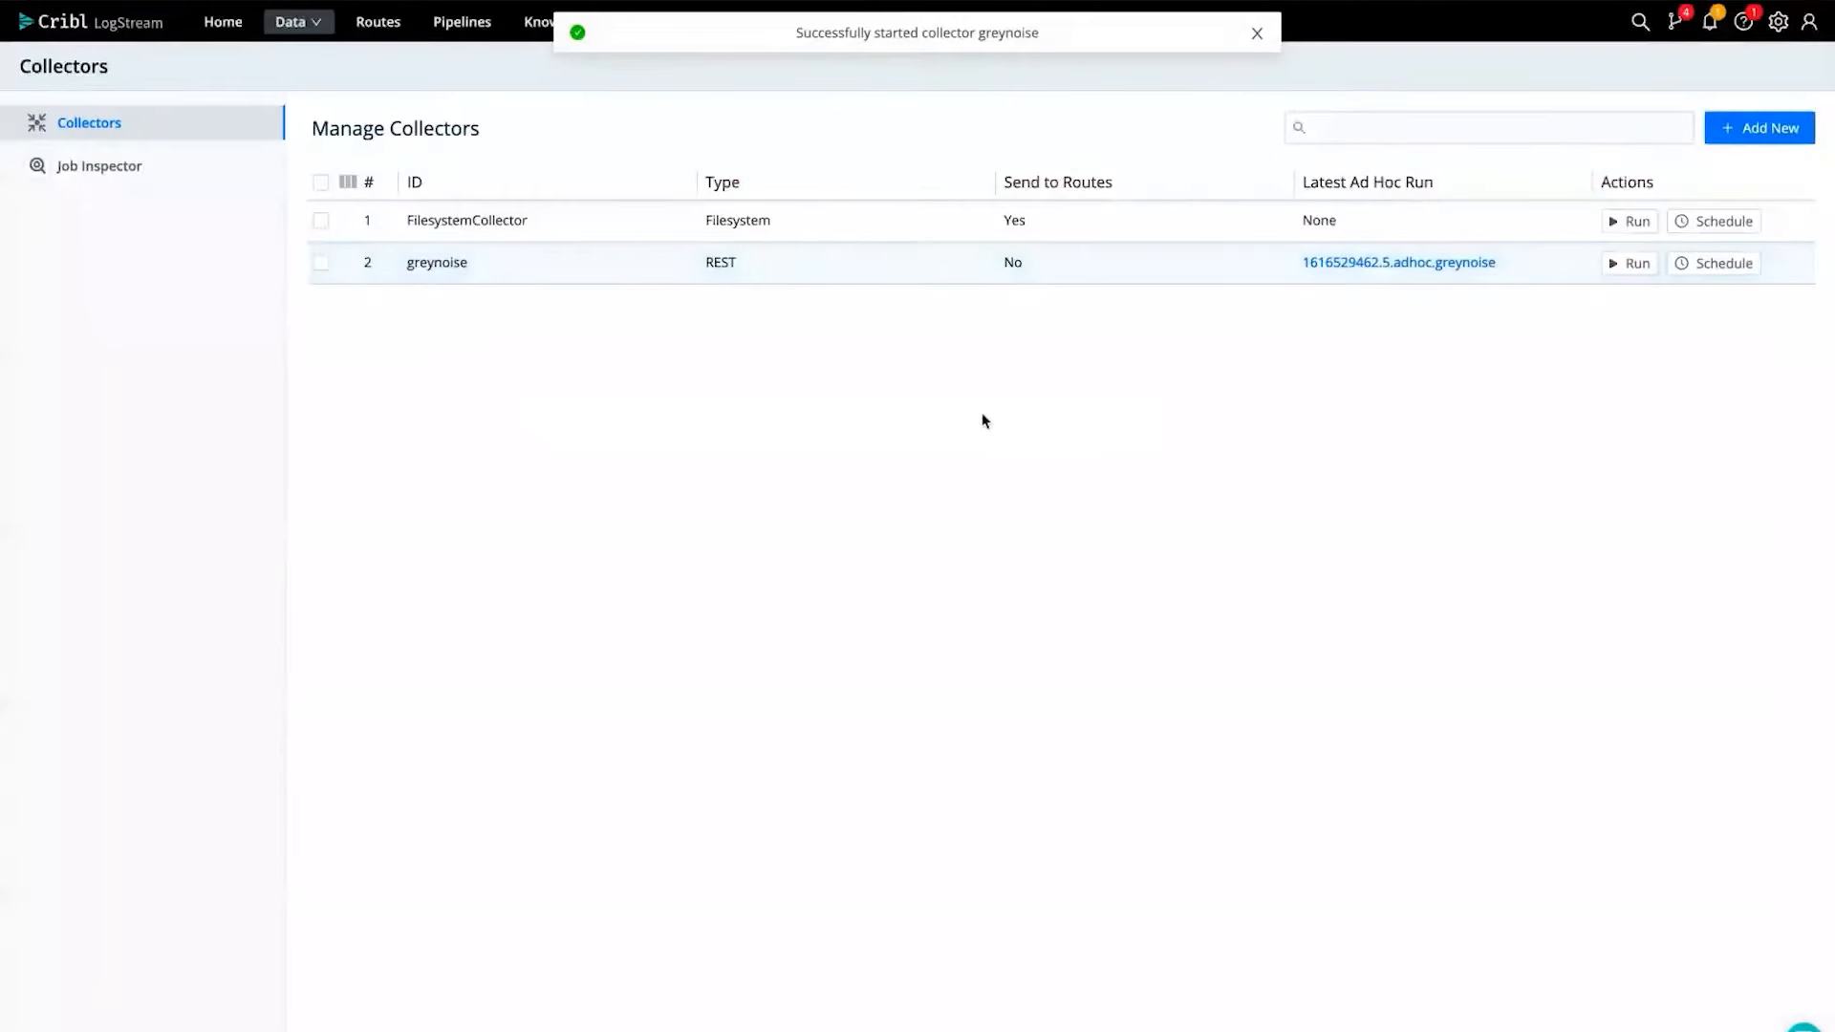
- Examine the running greynoise job's statistics in the Job Inspector and return to the collectors list
left_click(148, 167)
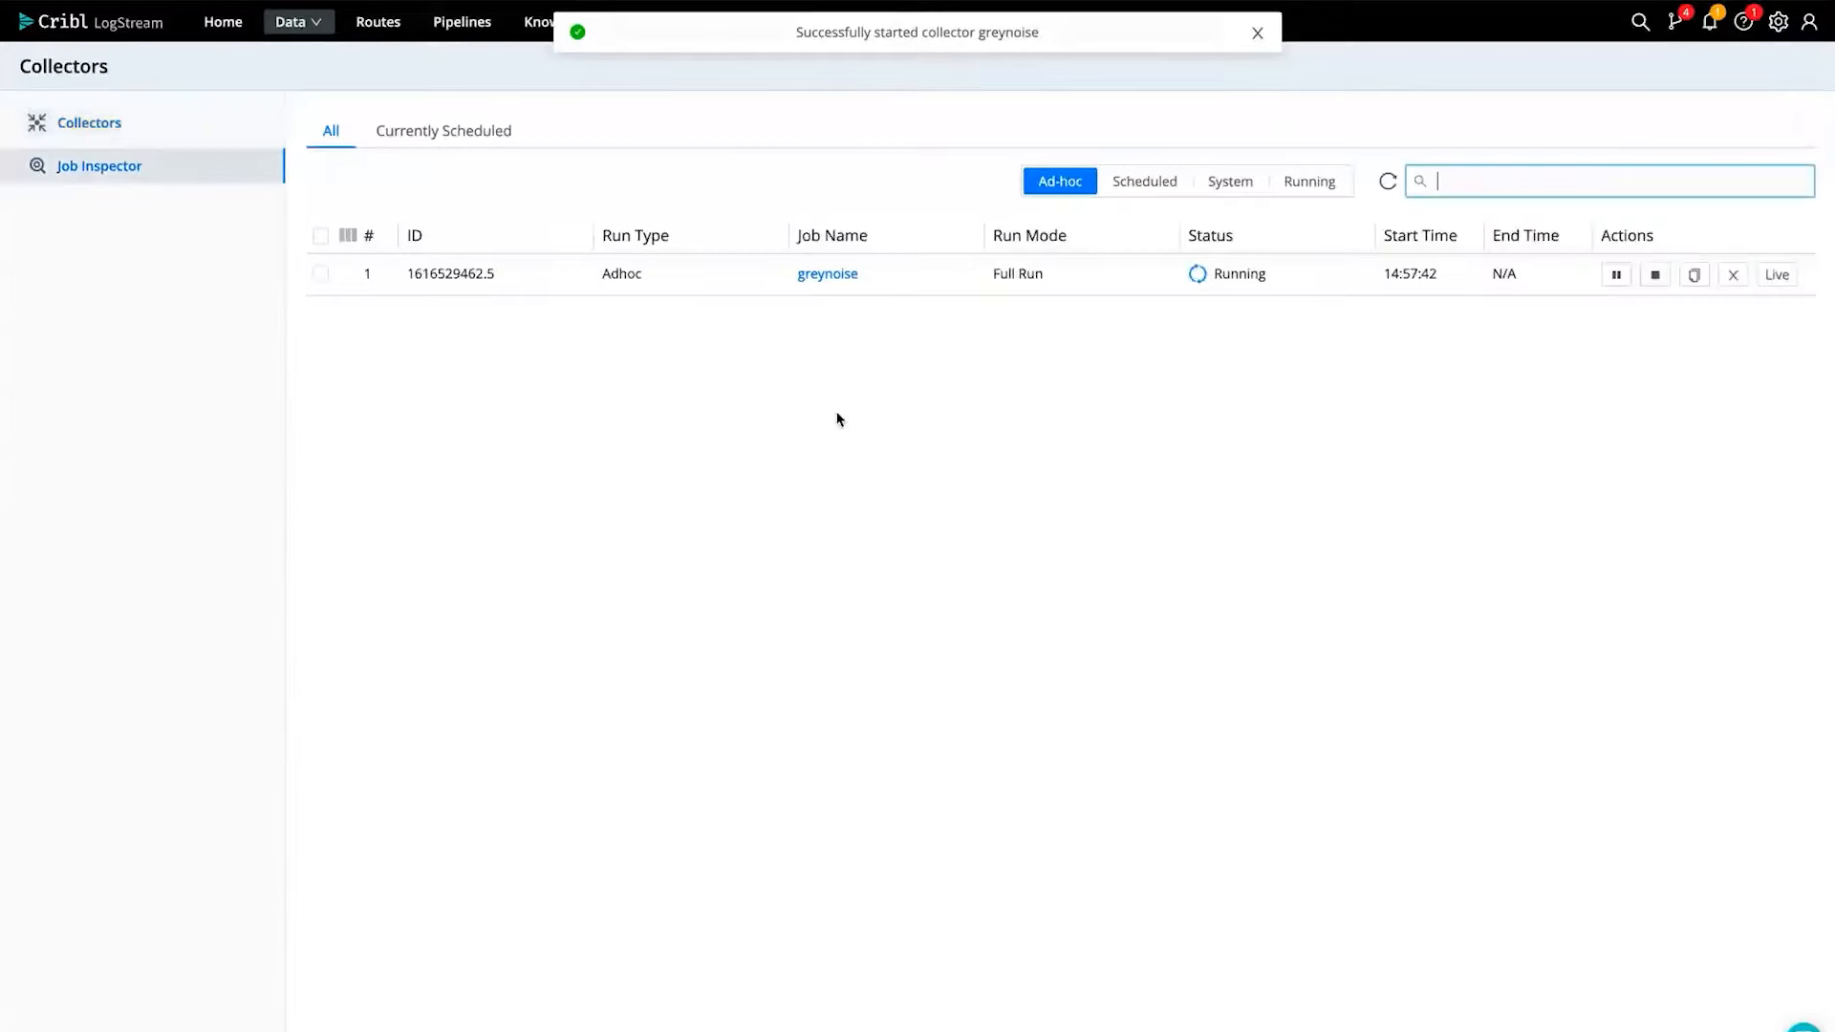
left_click(1000, 281)
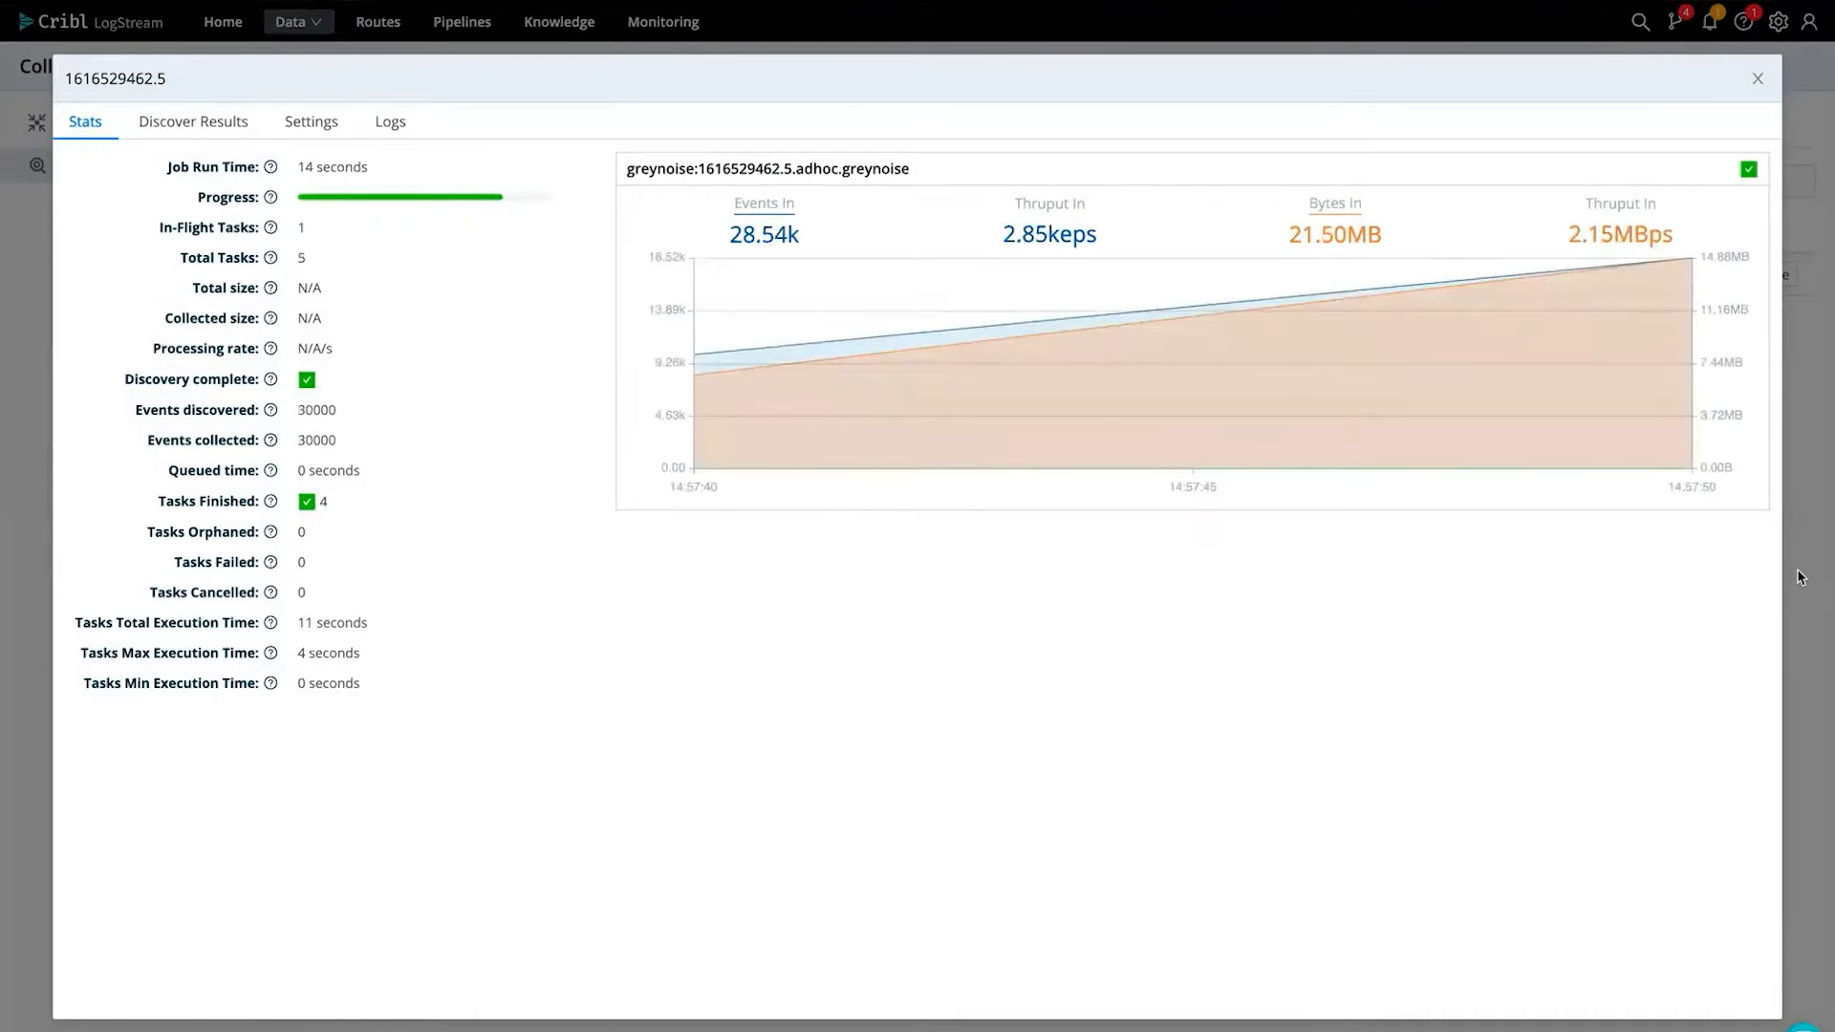
left_click(1812, 578)
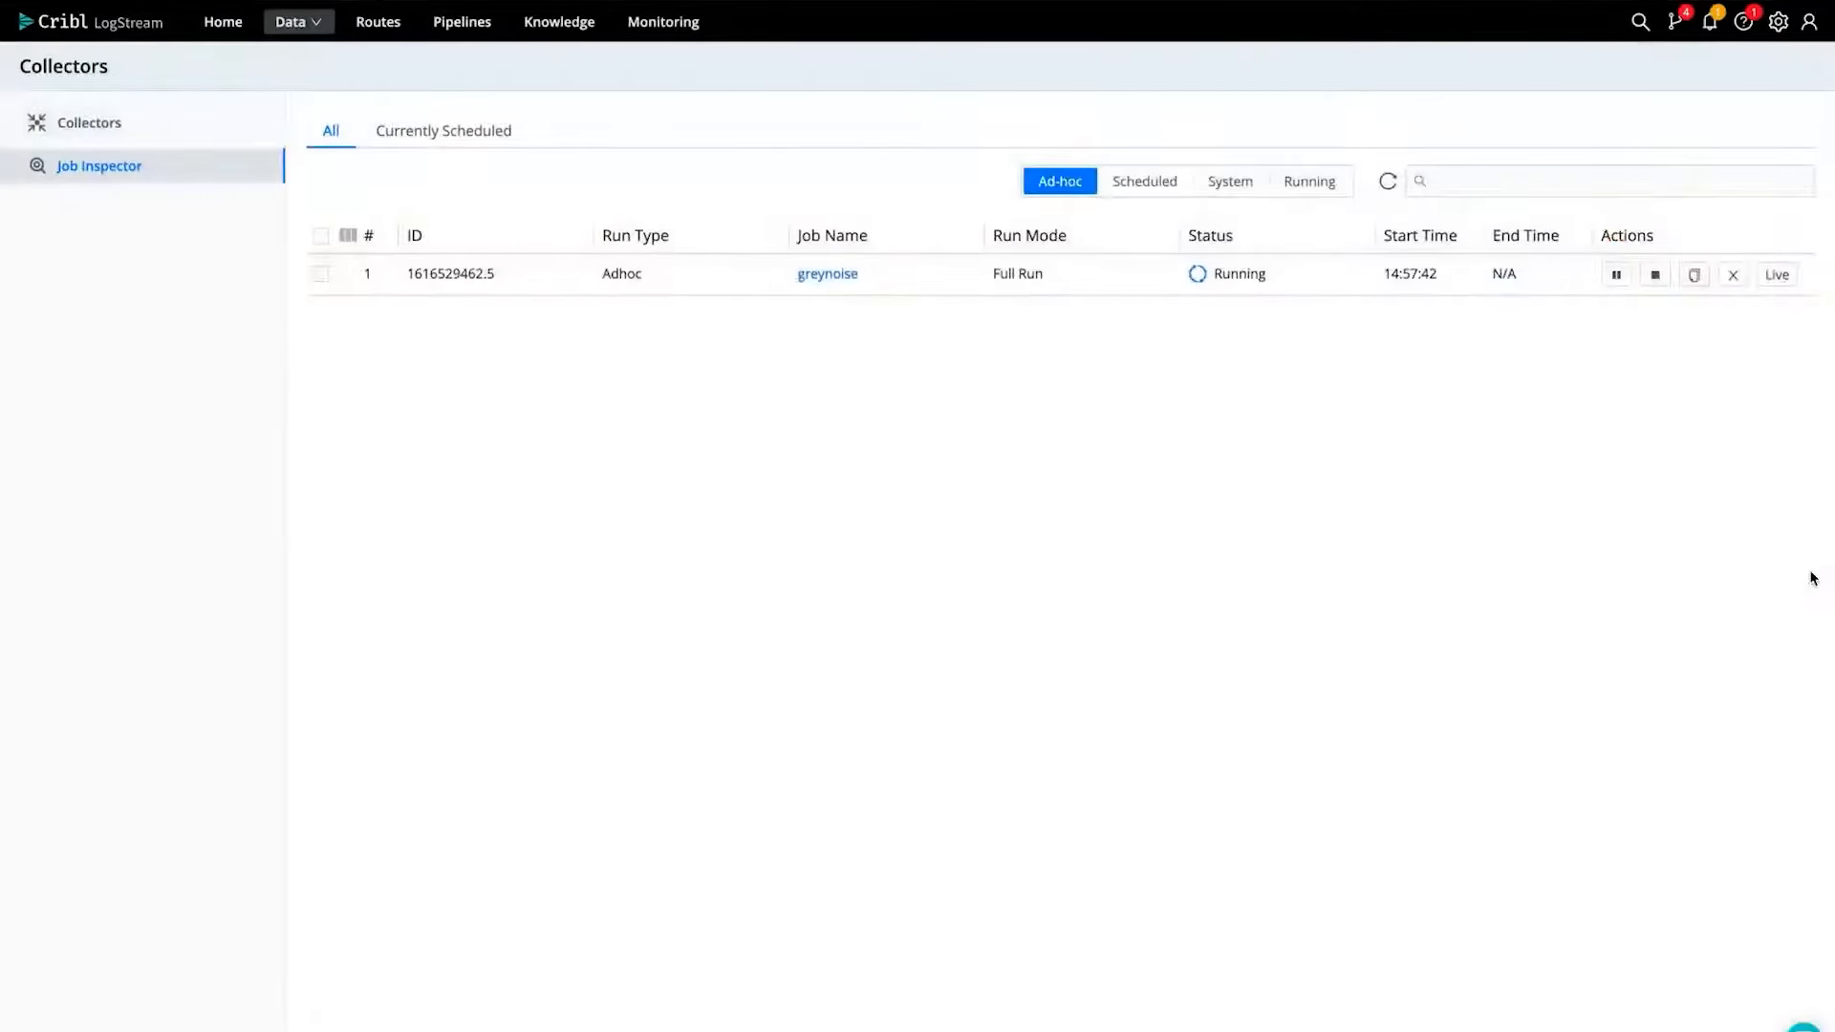
left_click(193, 122)
- In the terminal, rerun docker exec -it redis-threat-list redis-cli --scan | grep gn_ip | head, and return to Cribl LogStream
key("ctrl+Right")
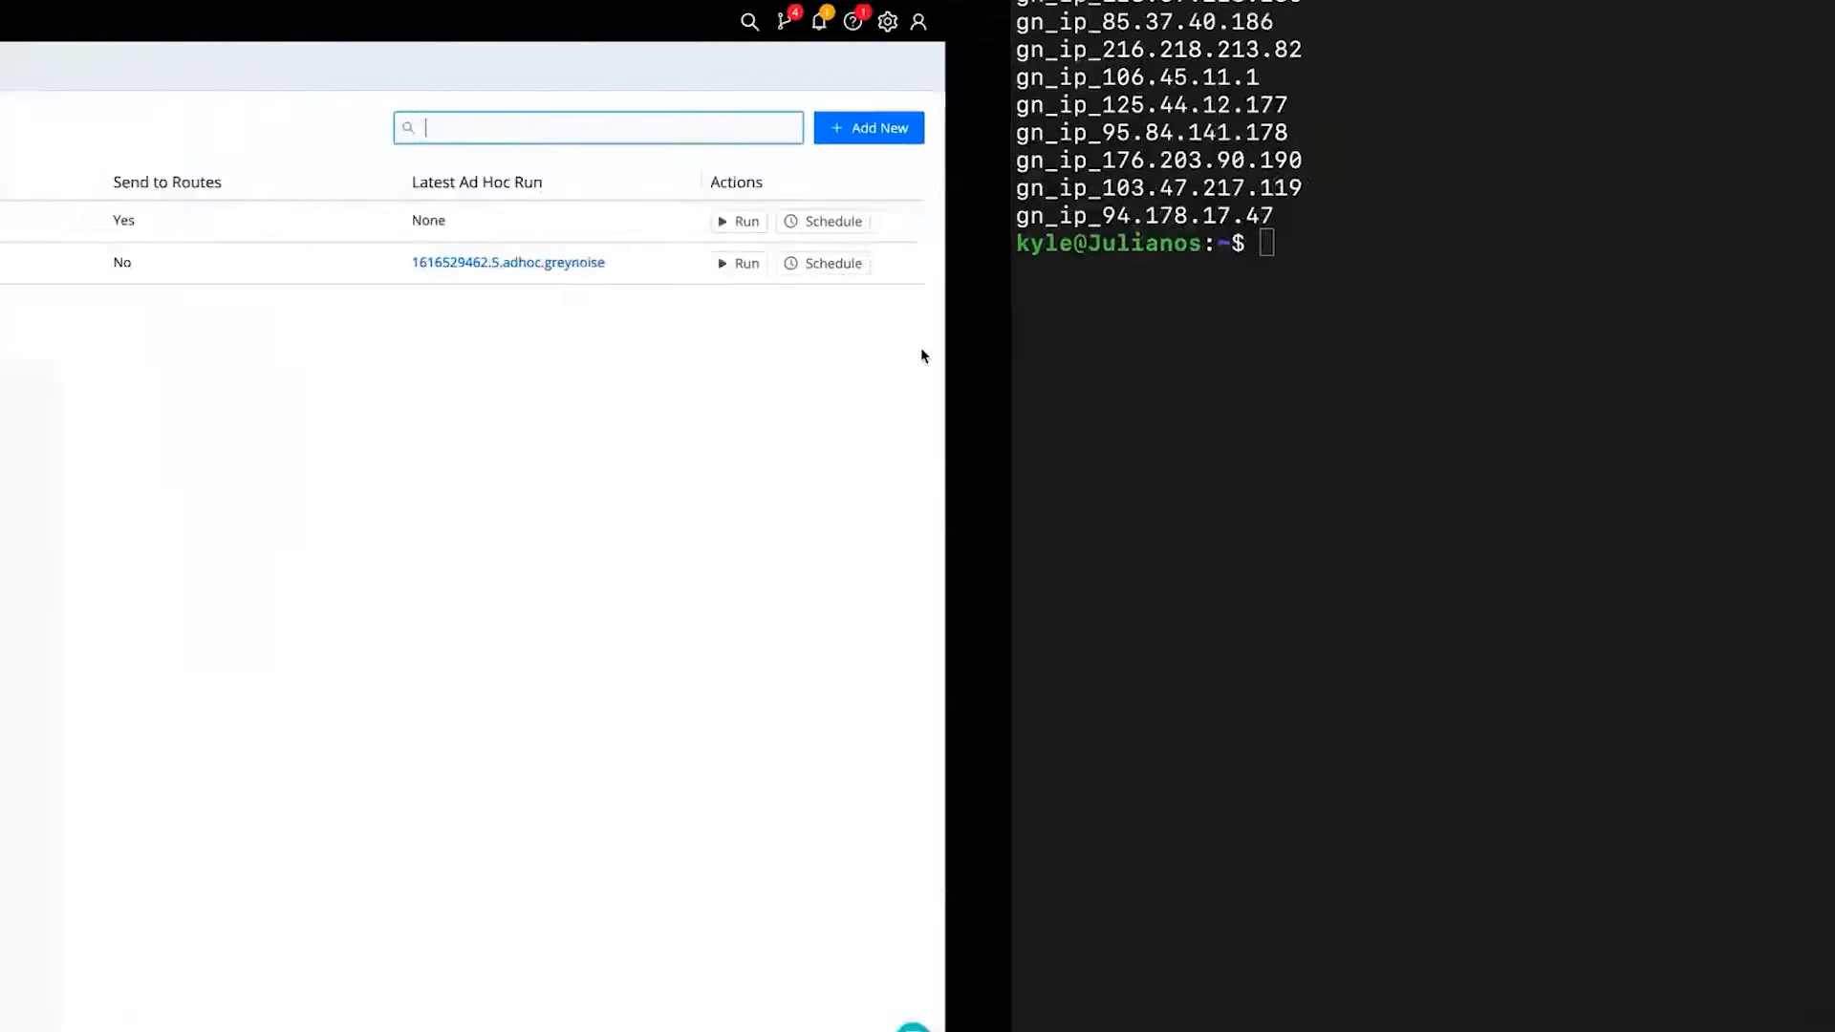
key("Up")
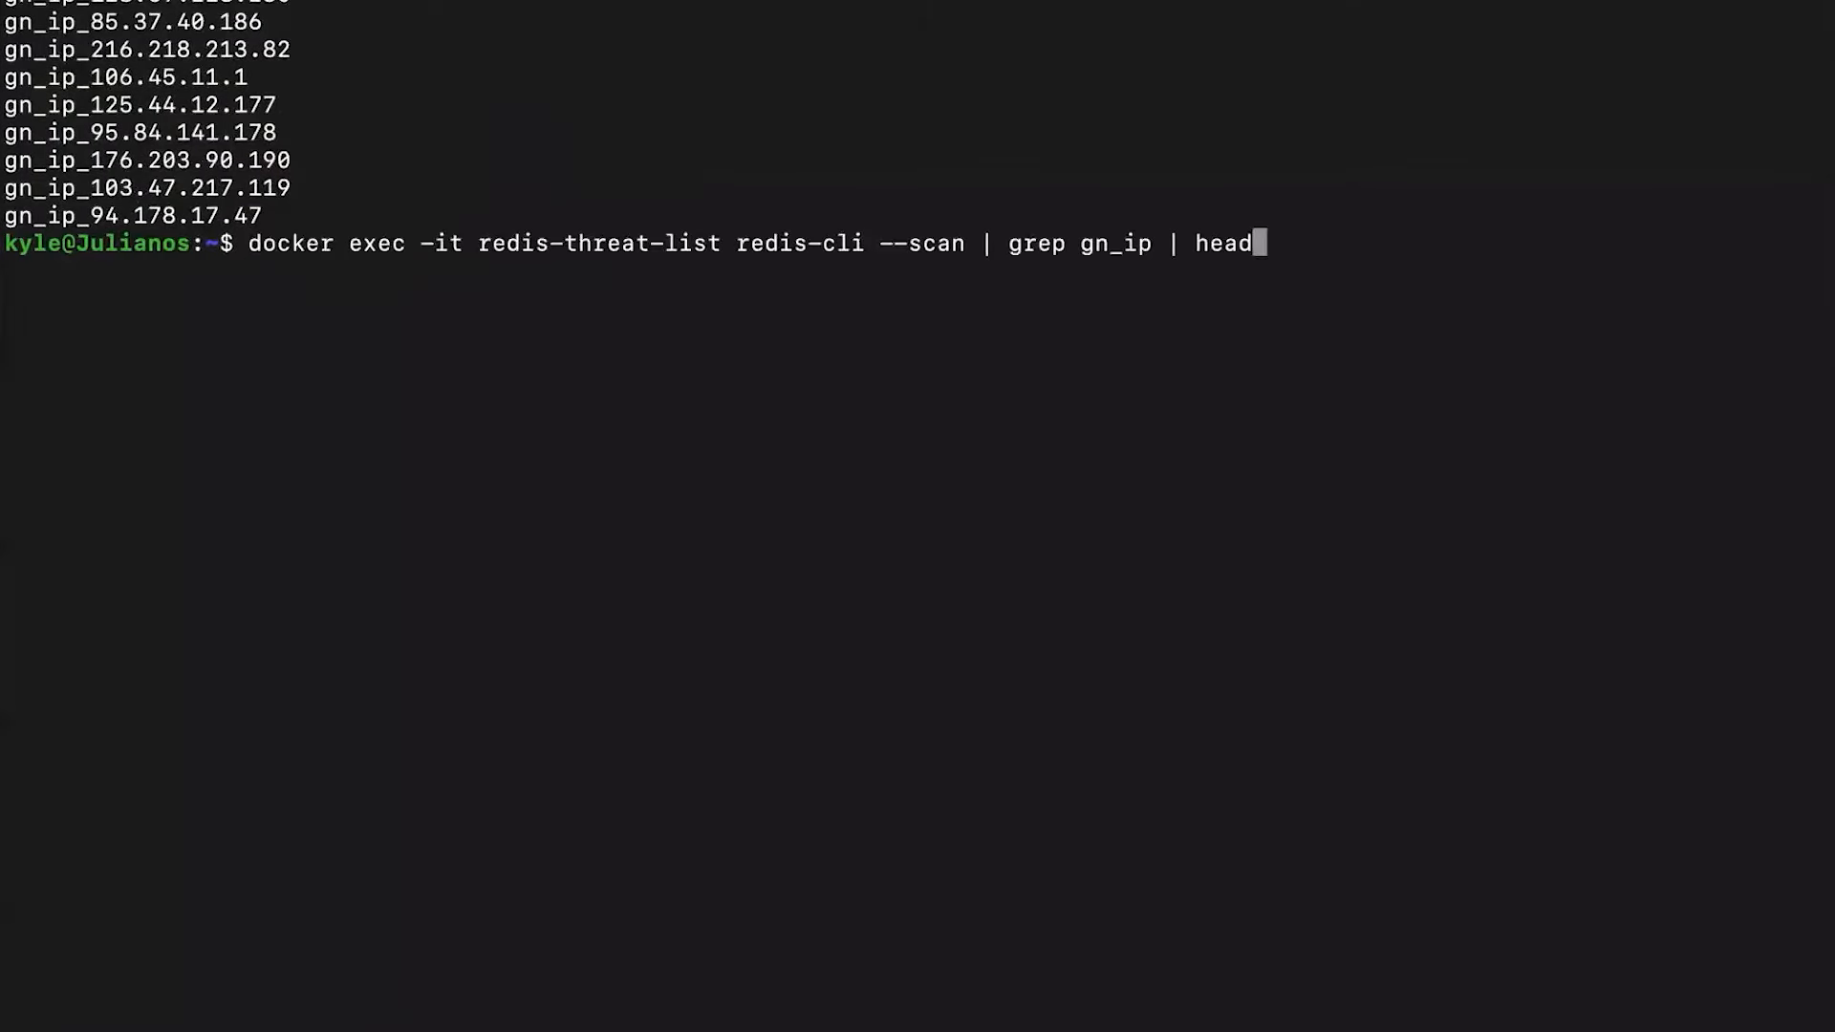
key("Return")
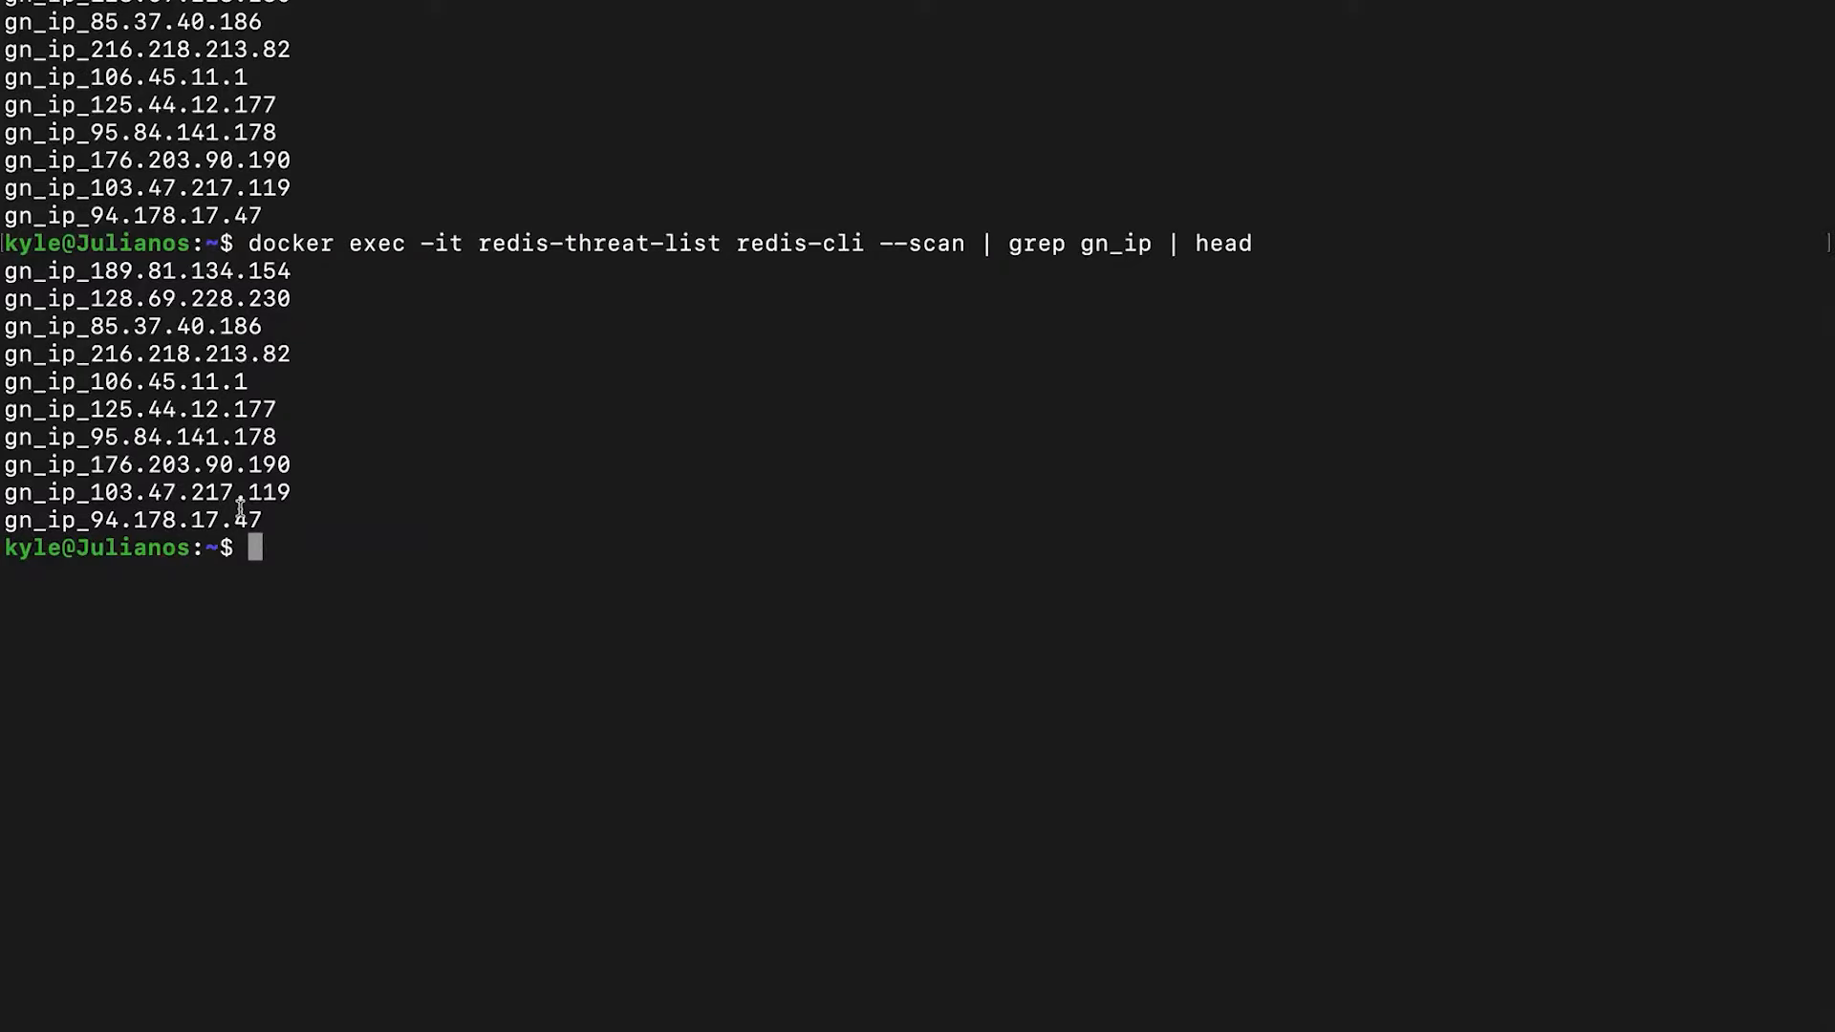
key("ctrl+Left")
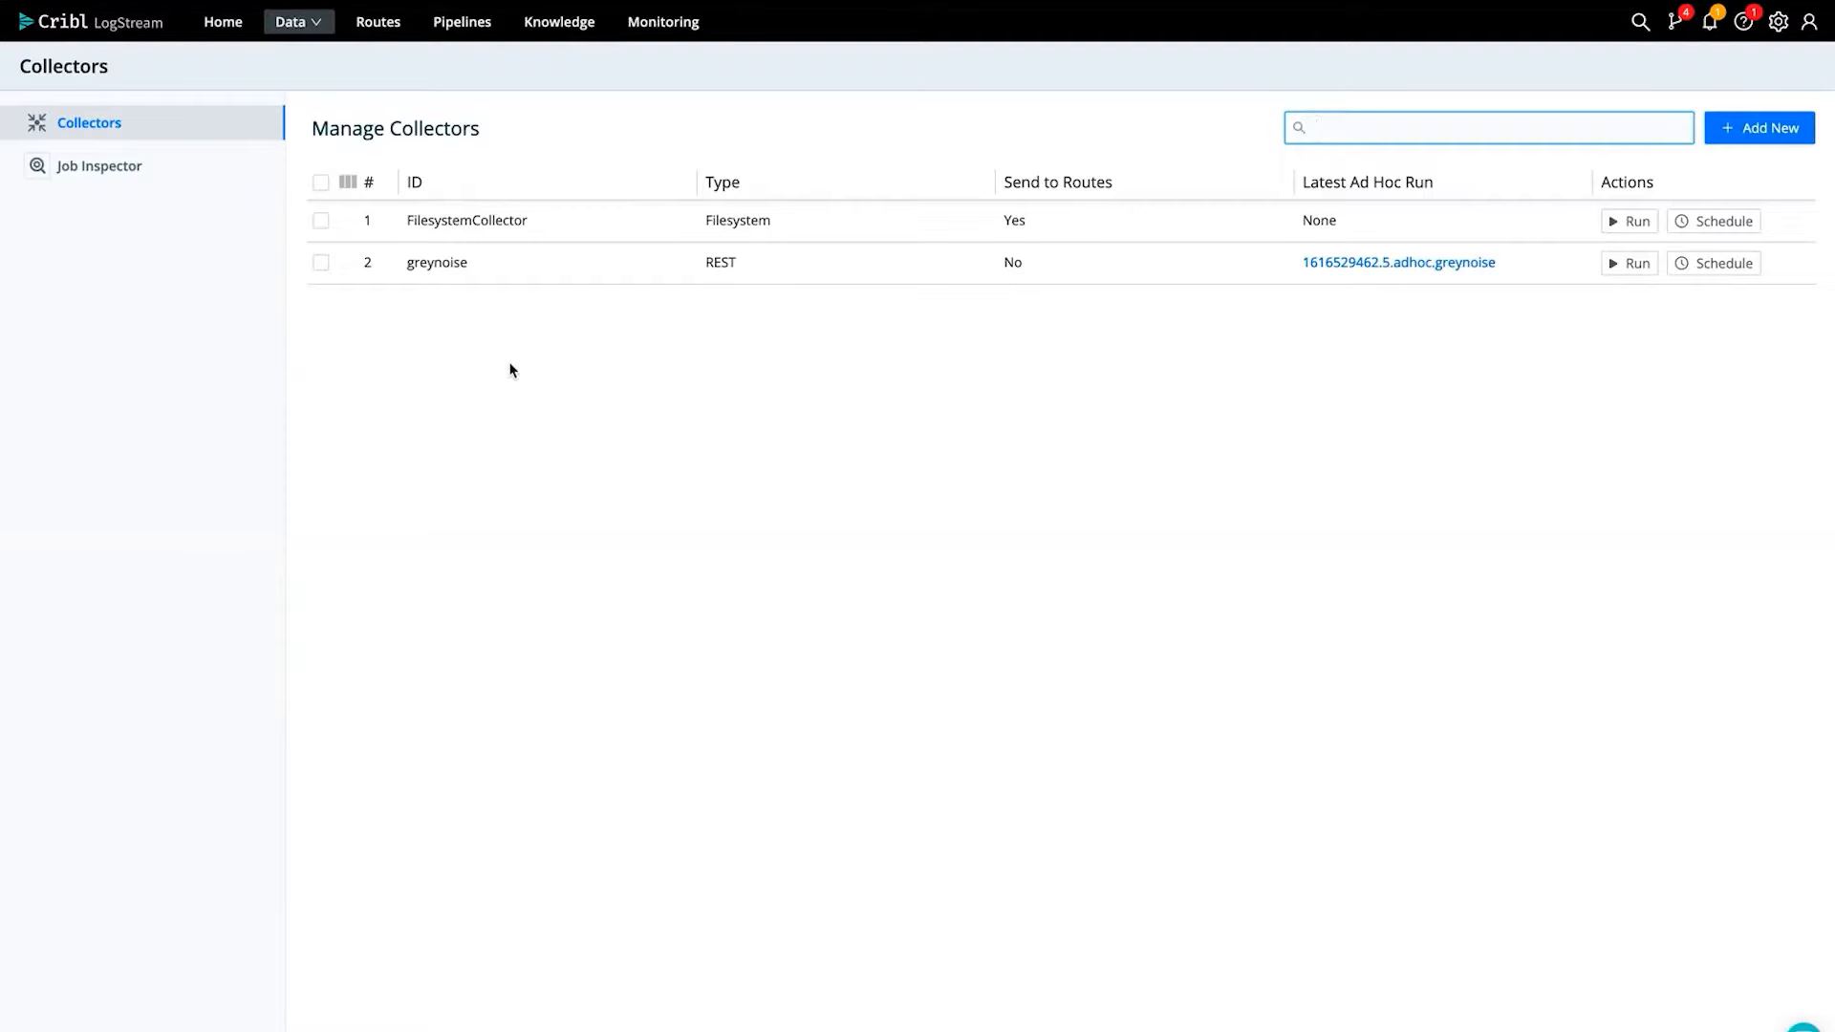
- Create and save a new pipeline with the ID enrich_greynoise
left_click(461, 22)
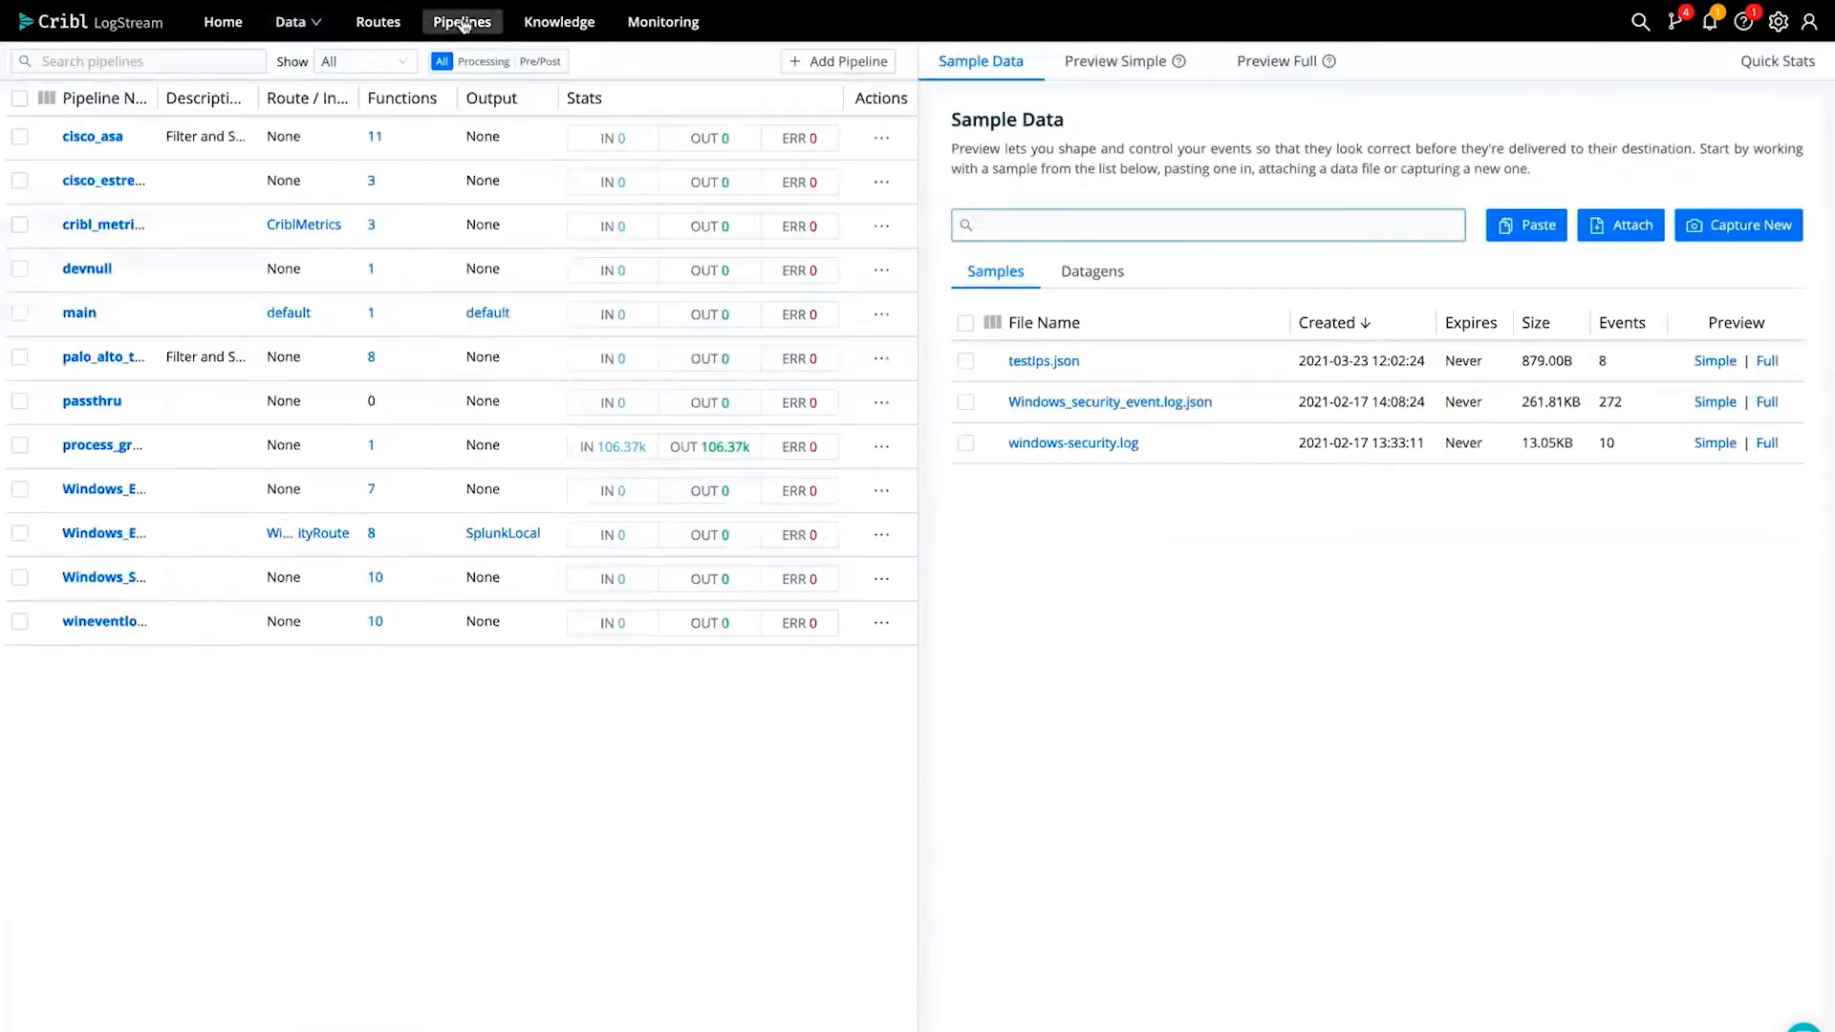
left_click(846, 63)
left_click(840, 96)
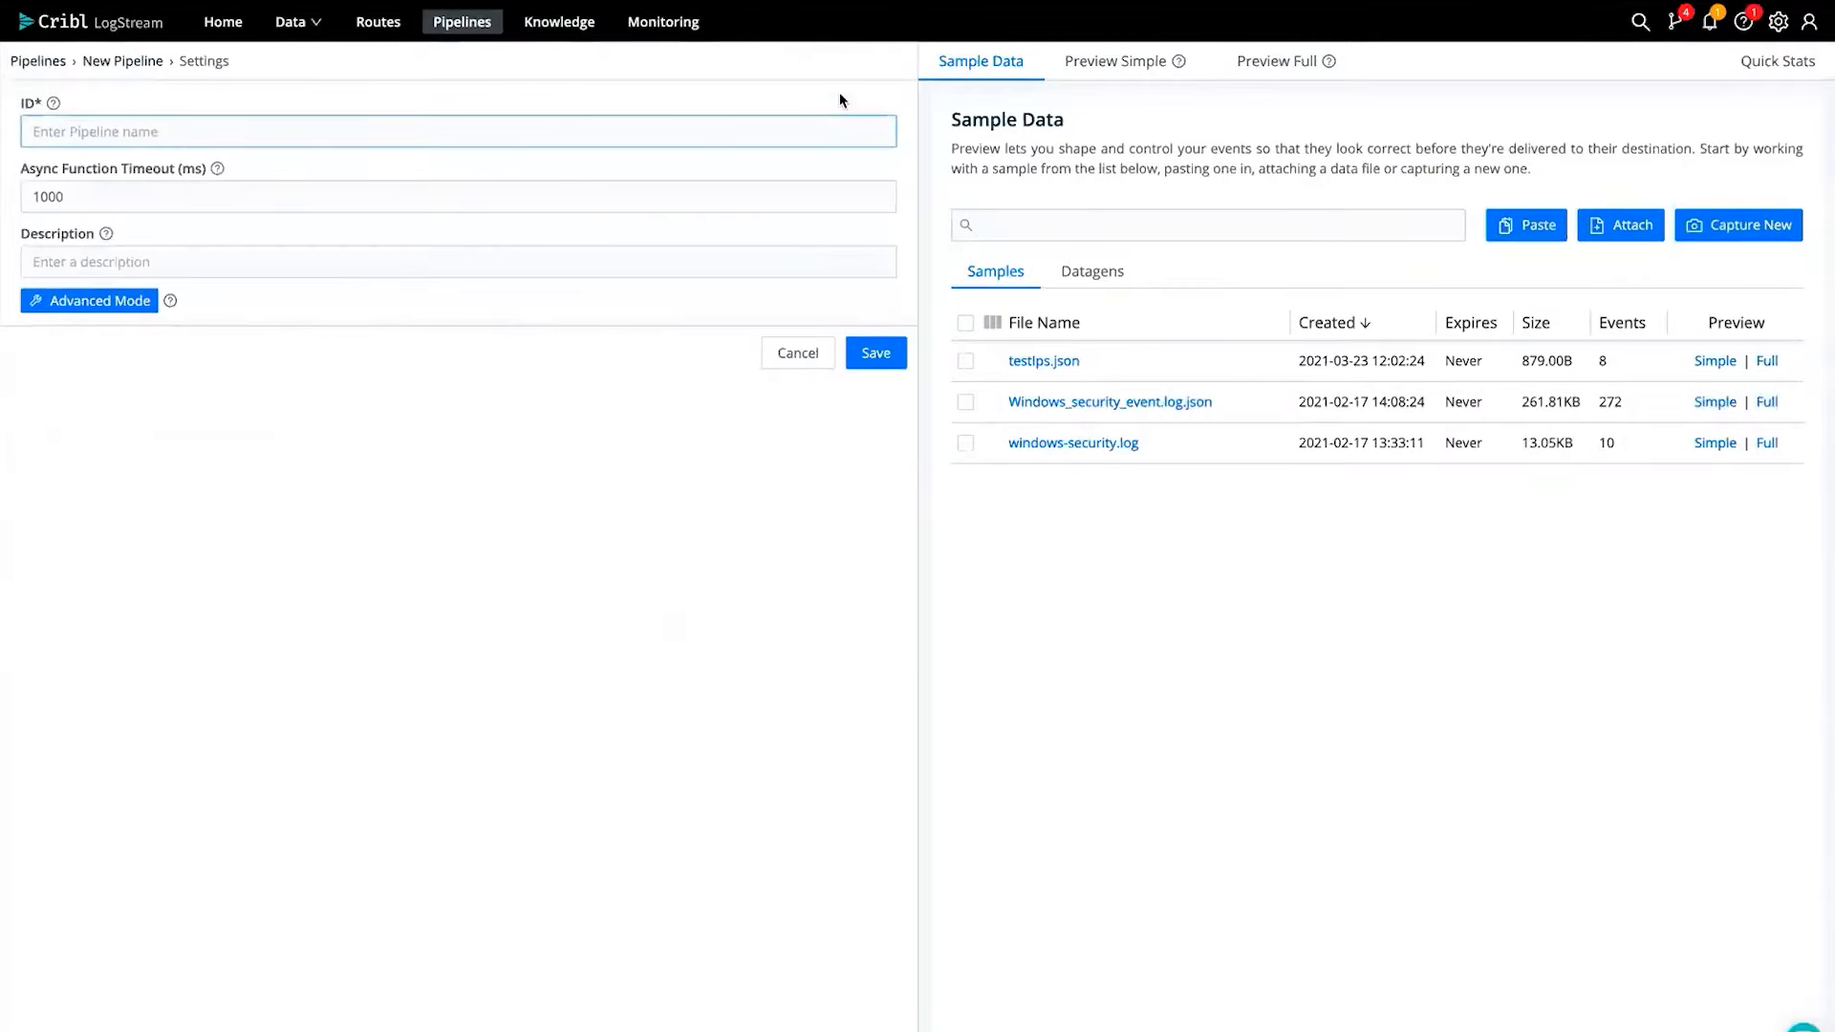
type("e")
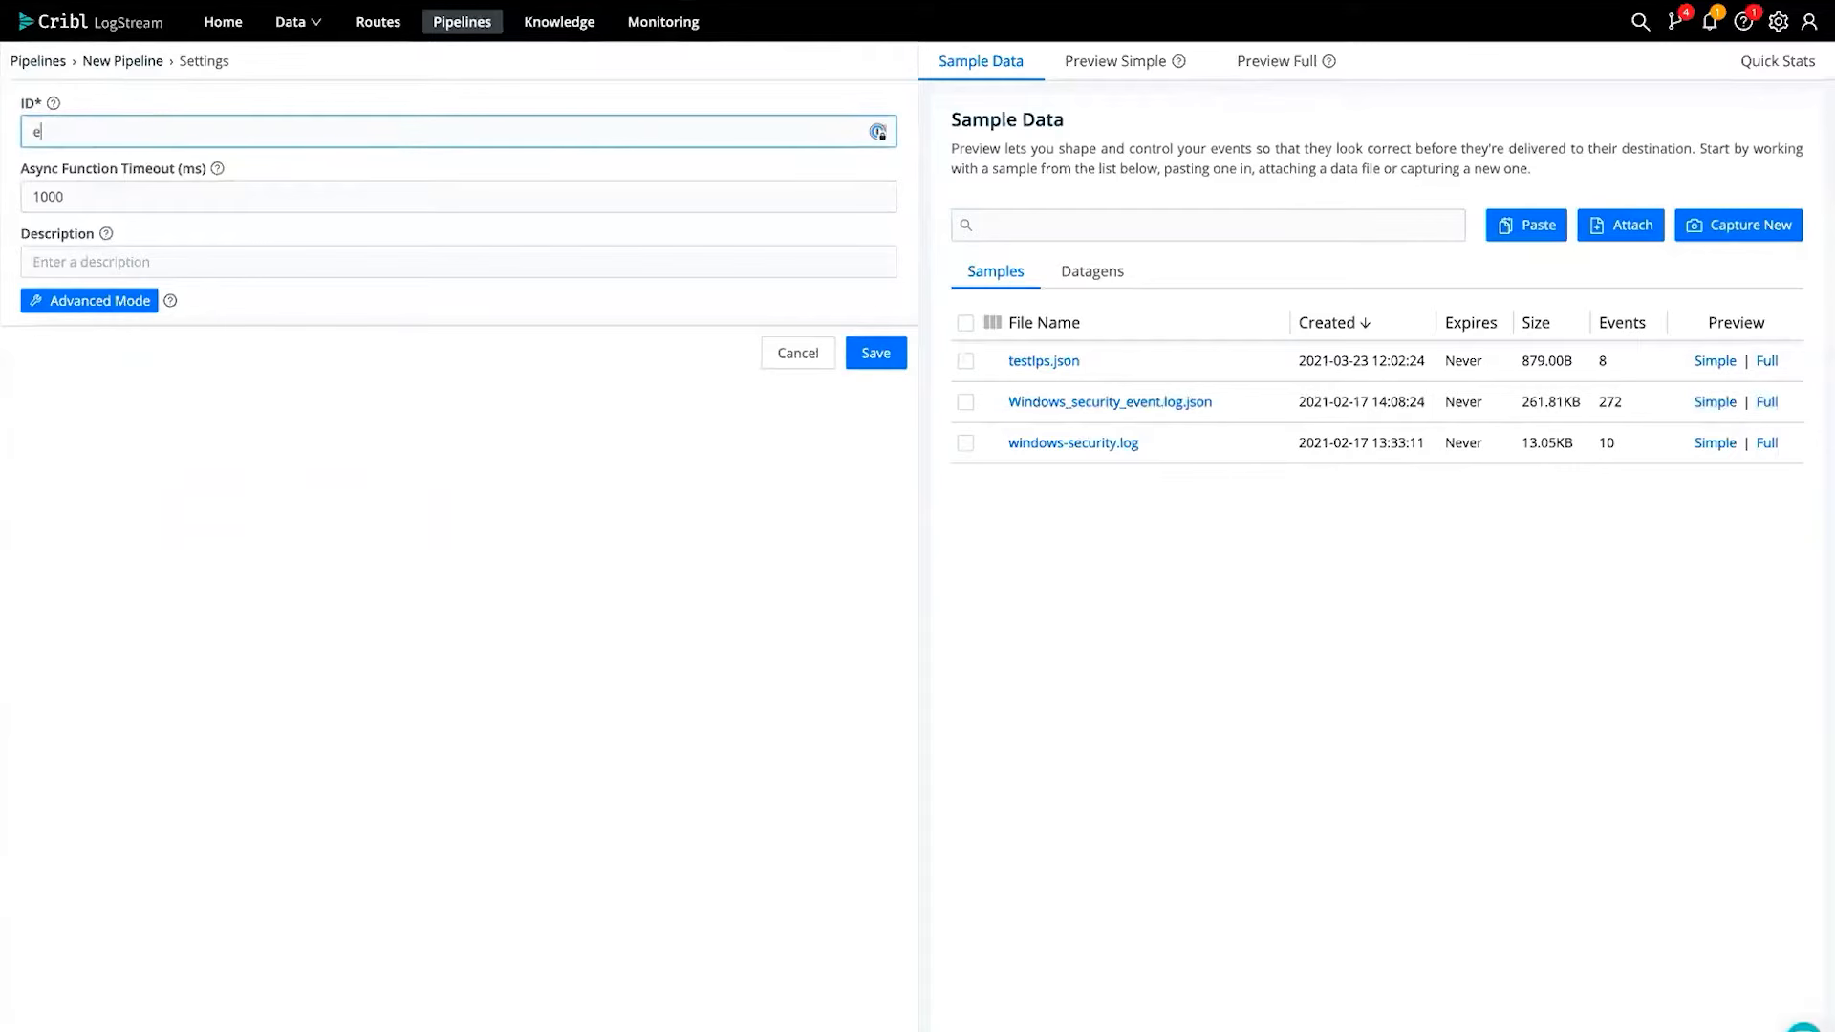
type("nrich_greynoise")
left_click(887, 348)
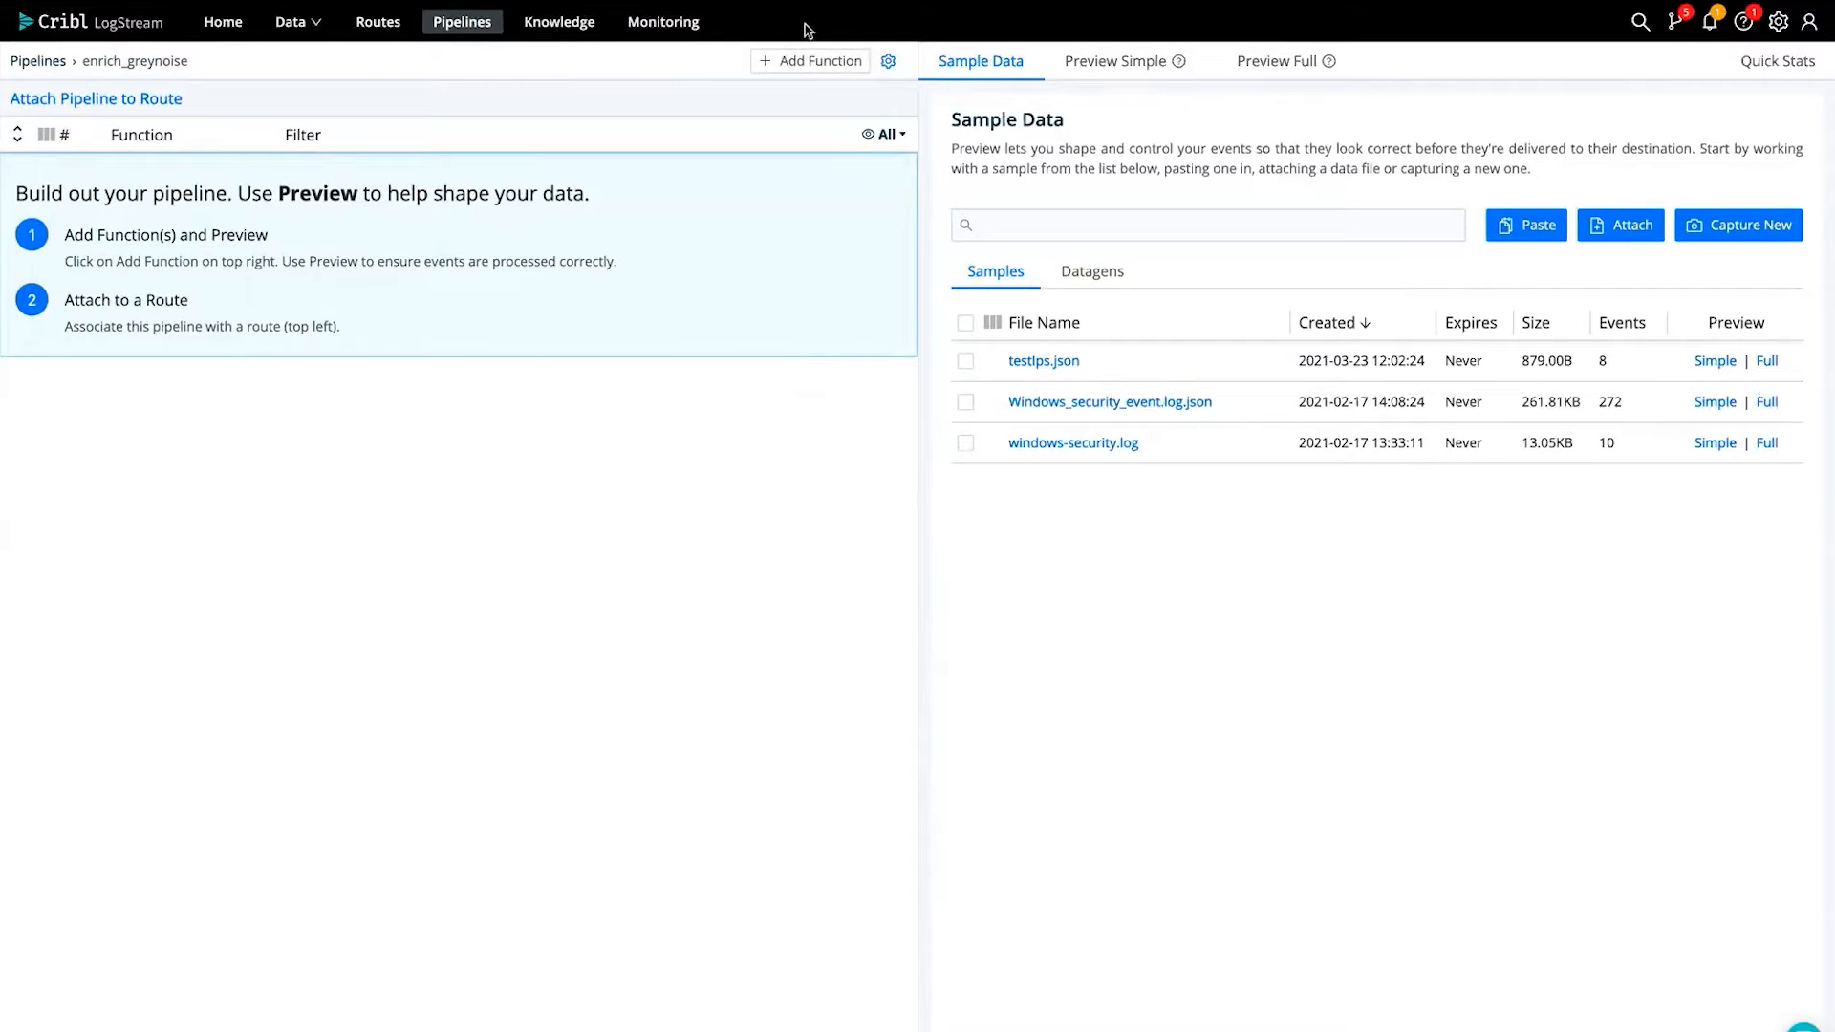
- Add a Redis function with result field threat_class, command get and key `gn_ip_${ip}`, leaving its arguments empty
left_click(806, 63)
type("redis")
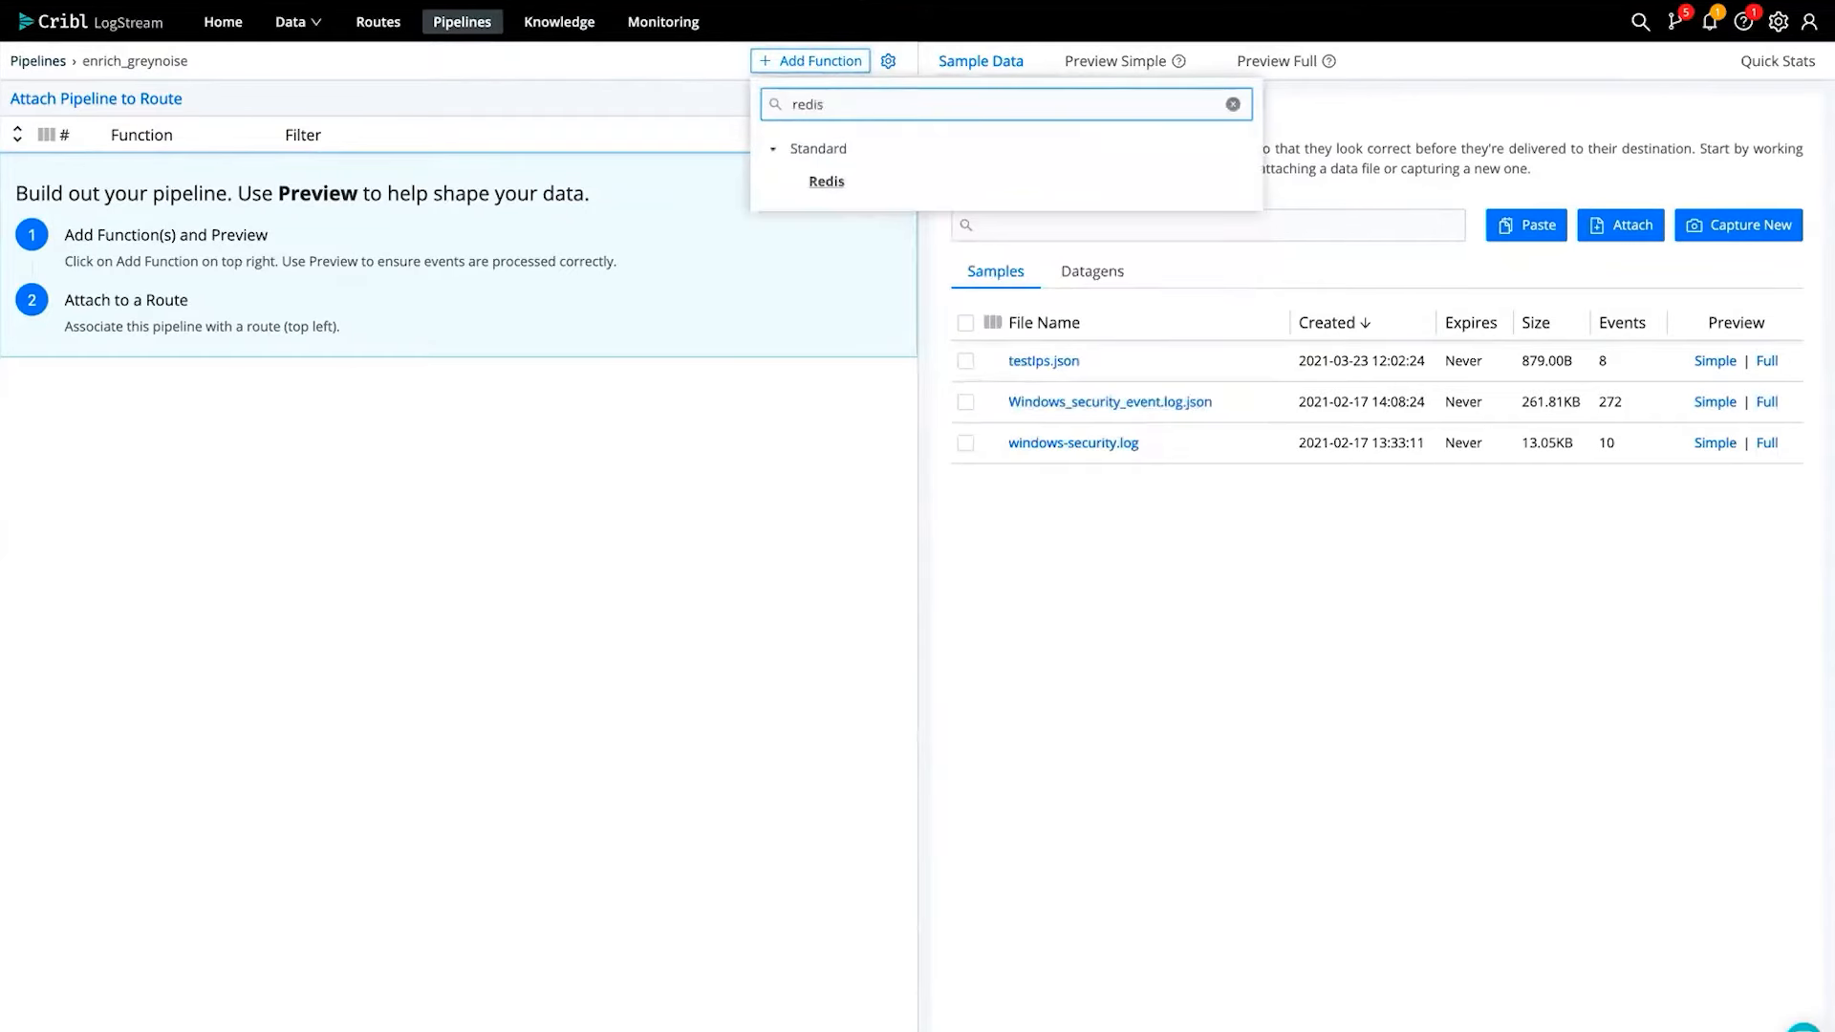
left_click(829, 184)
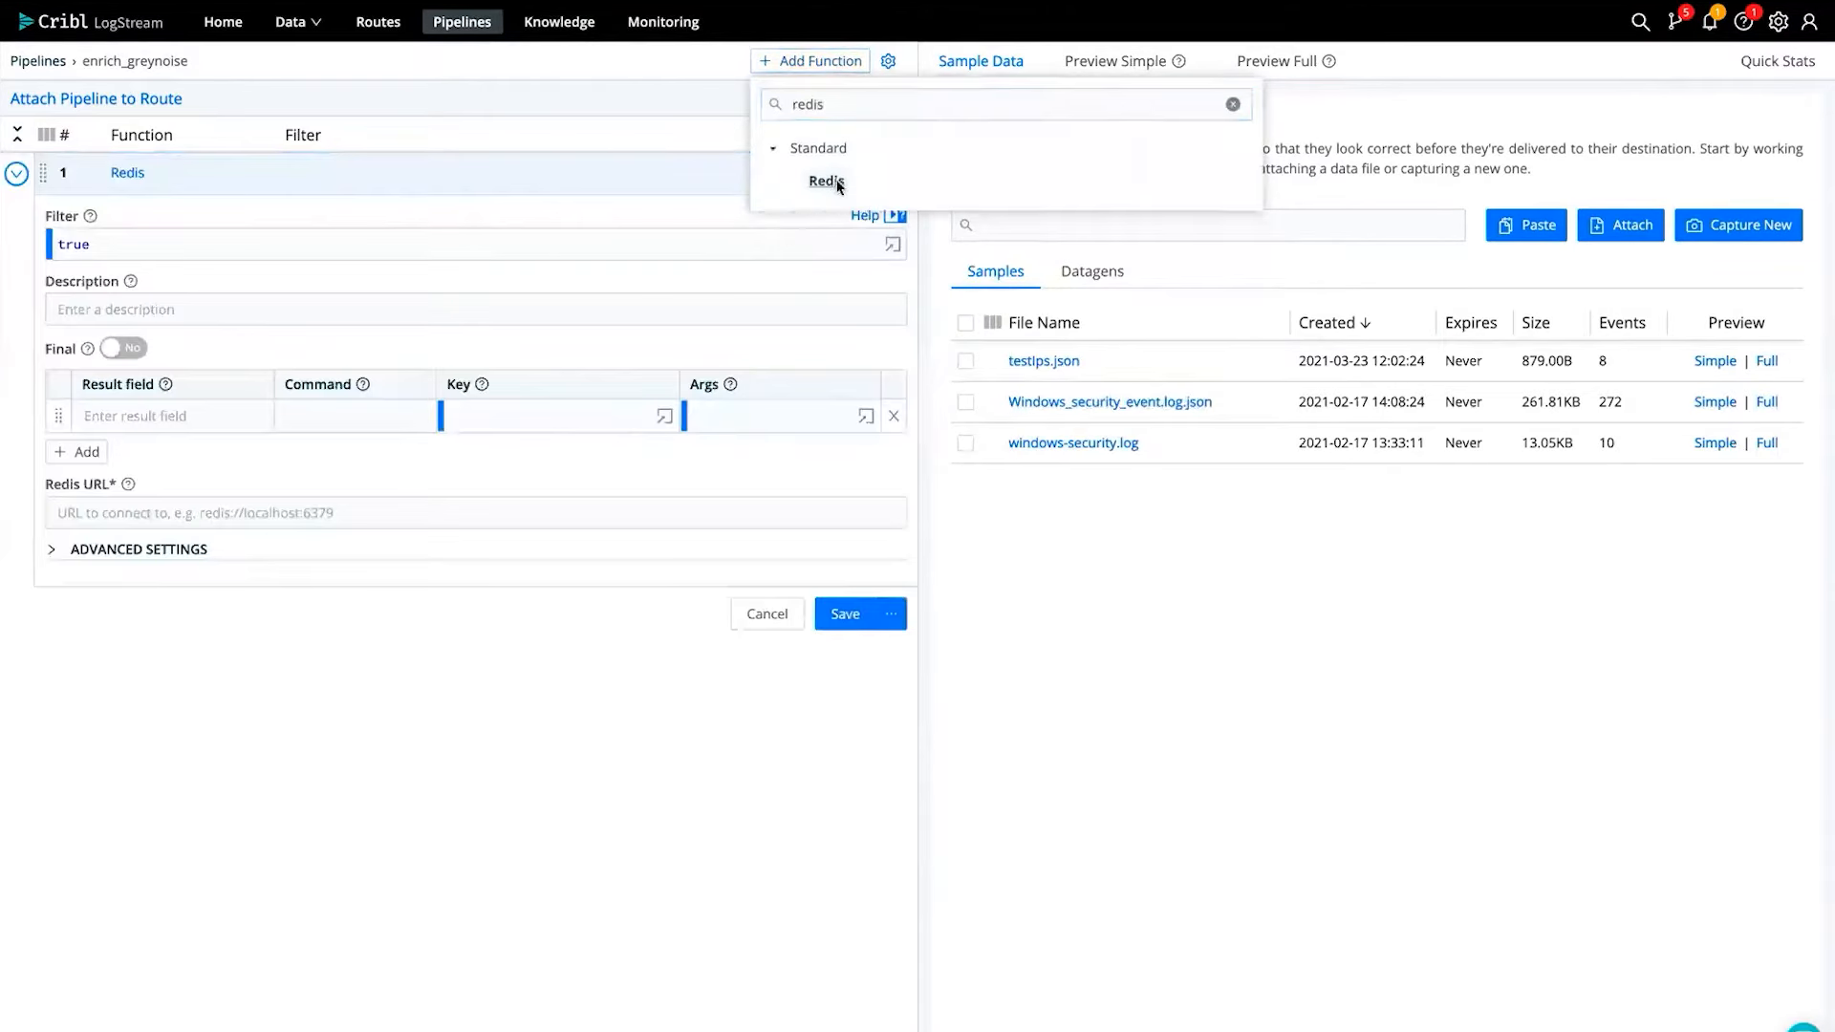
left_click(175, 414)
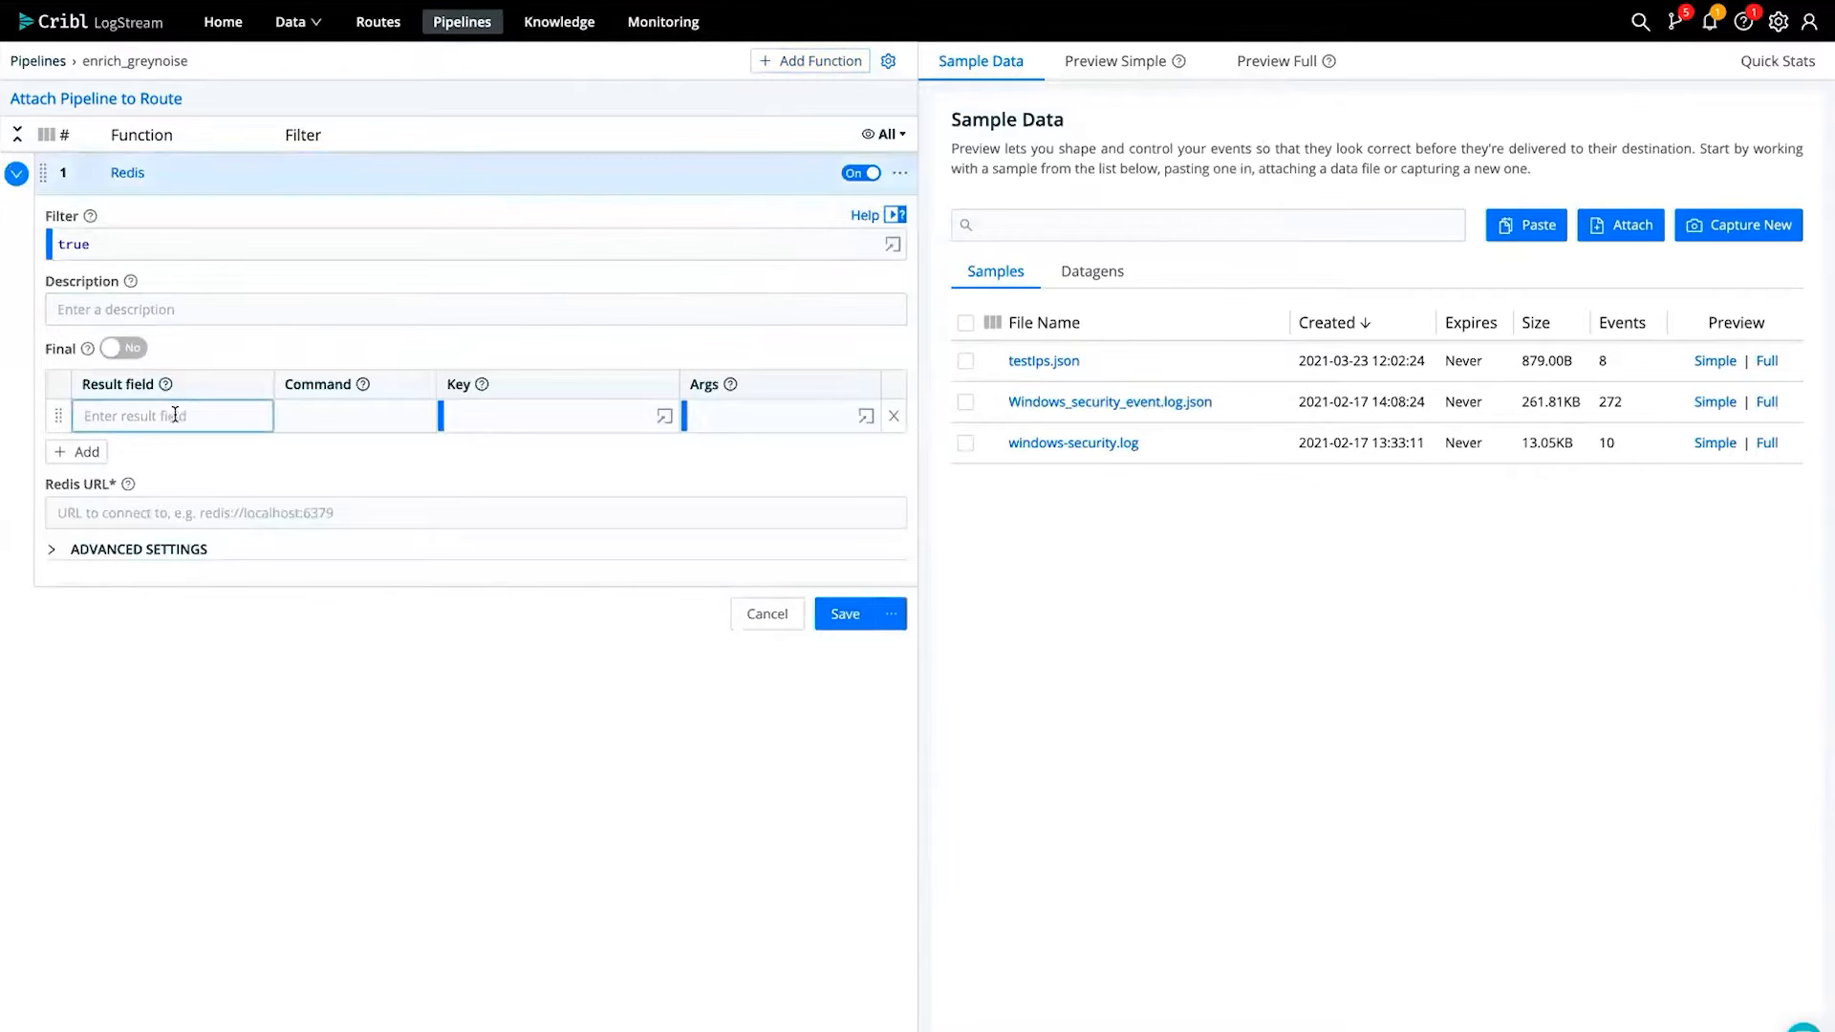
type("threat_class")
key("Tab")
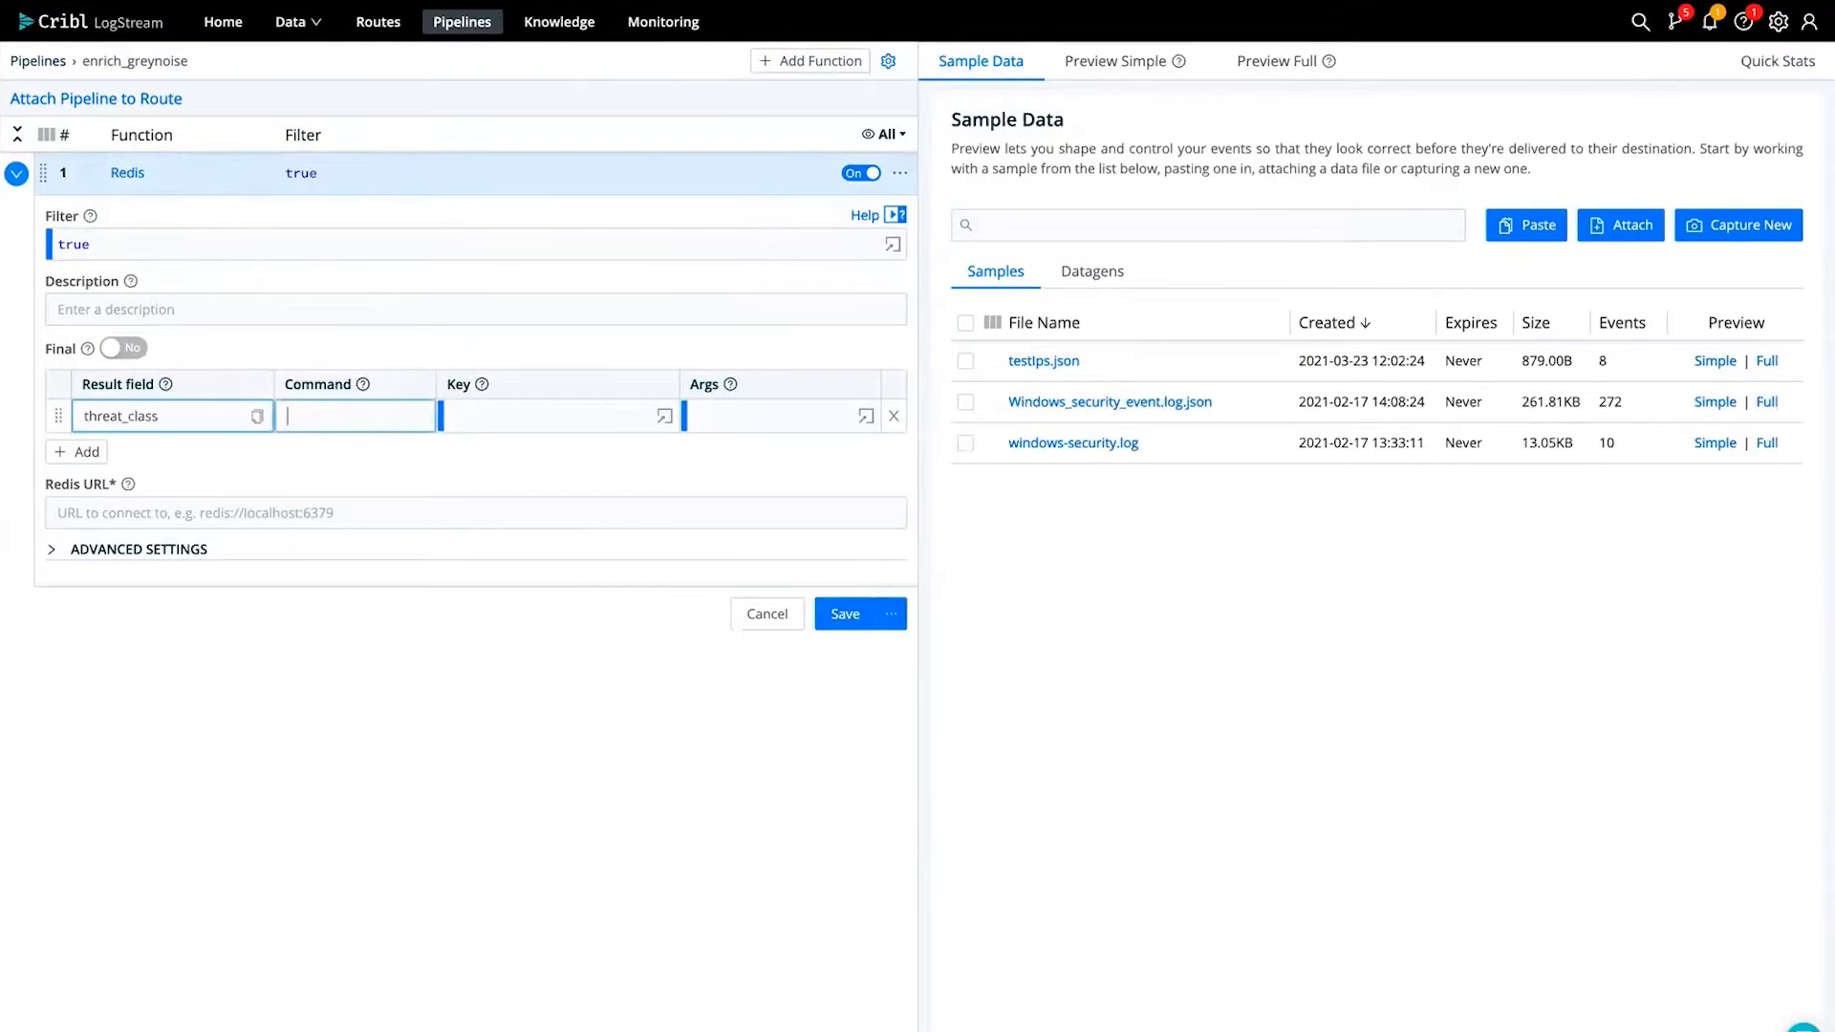
type("get")
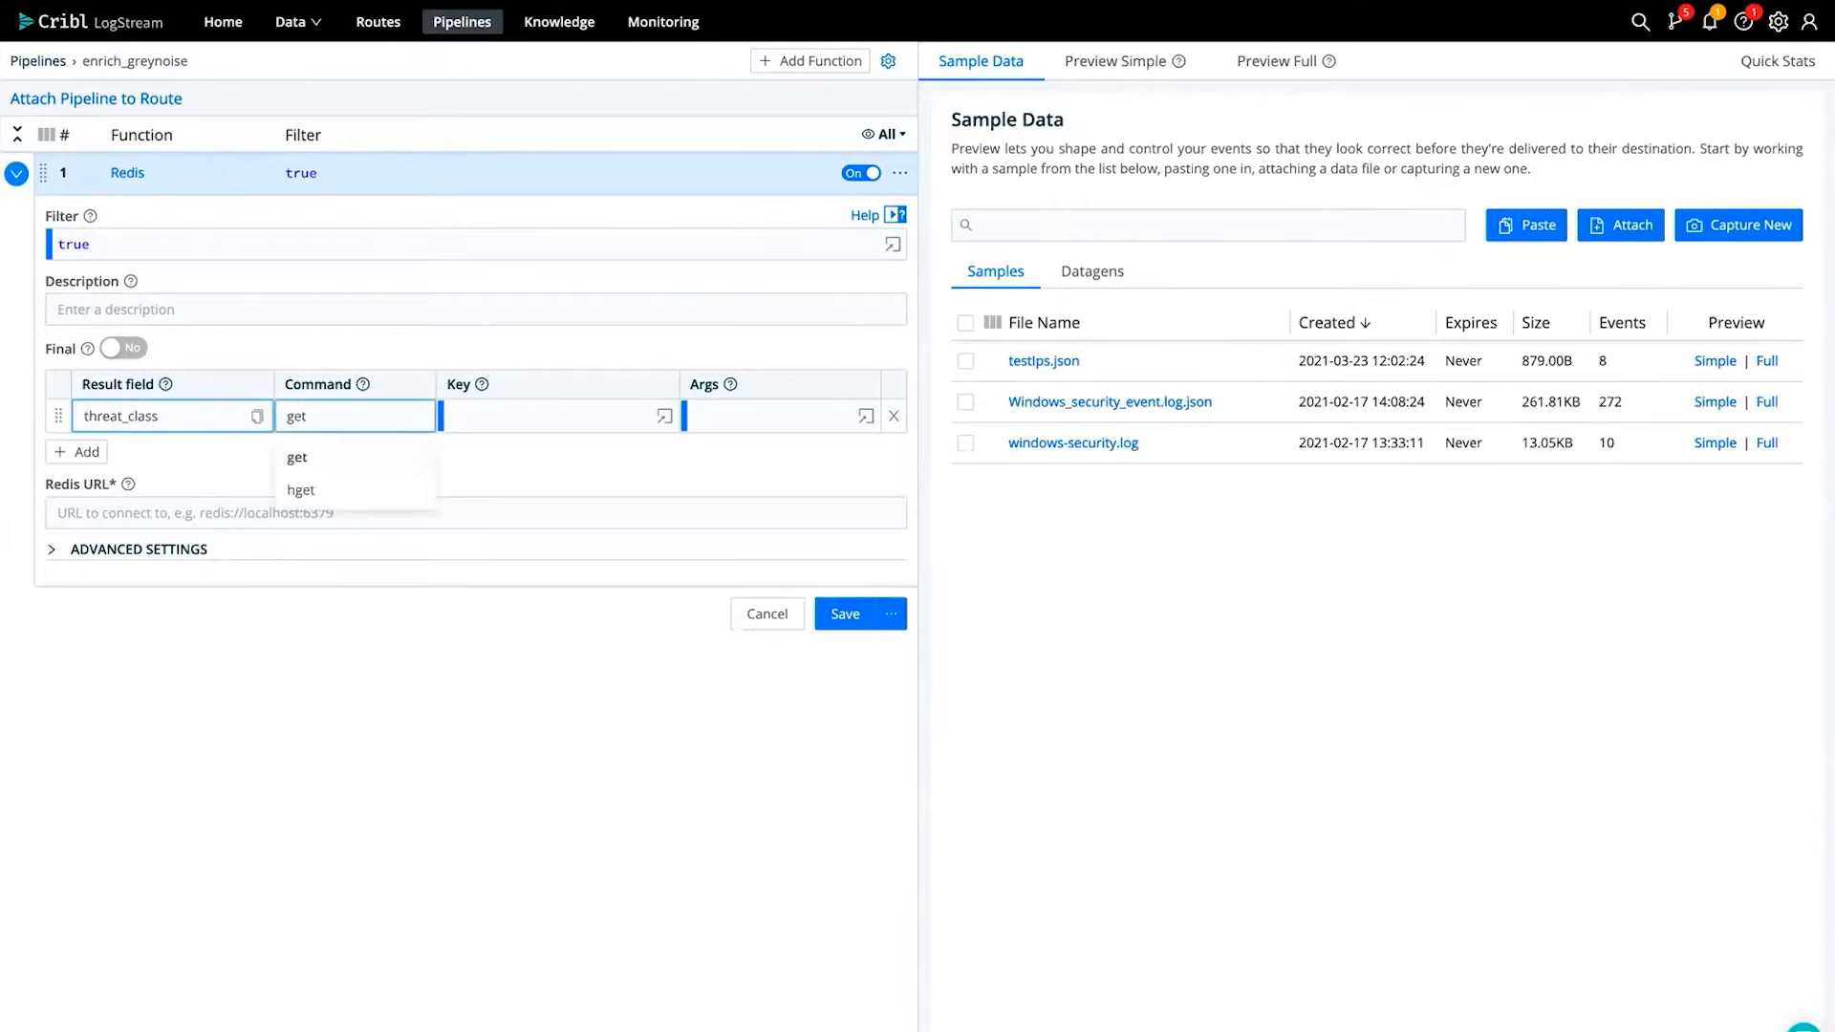
left_click(526, 418)
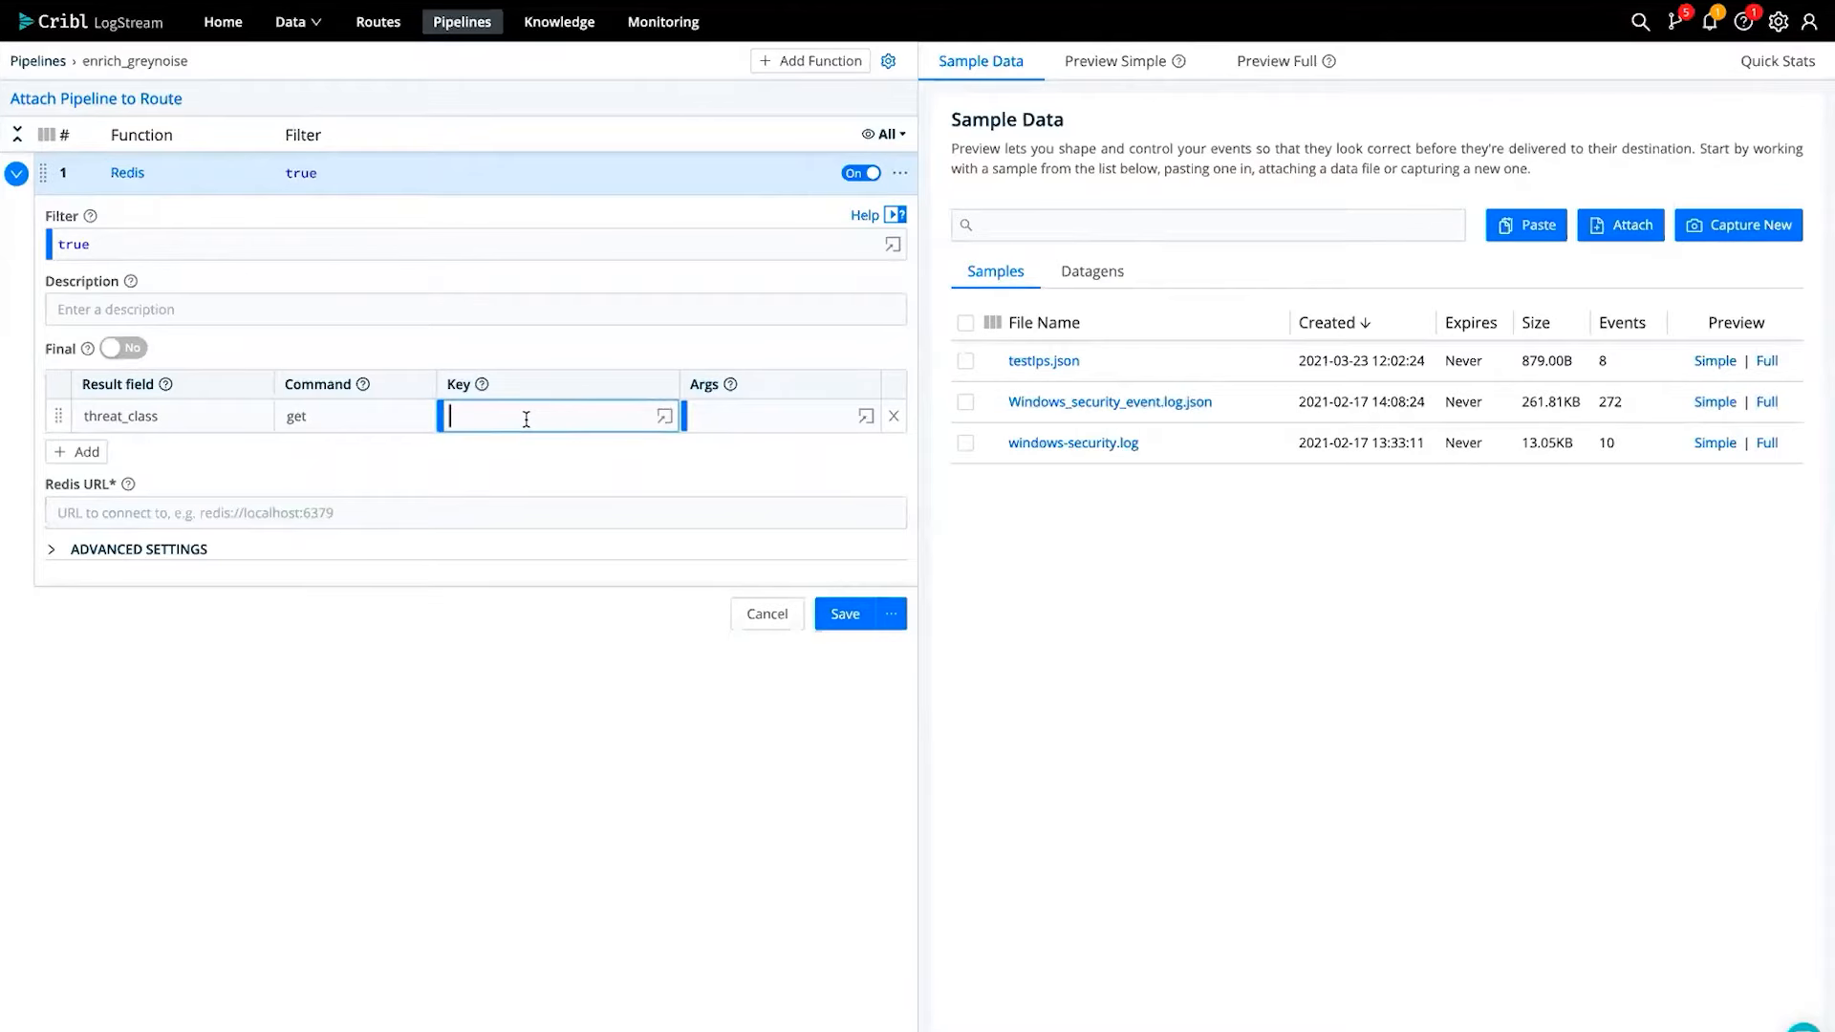
type("`gn_ip_${ip}")
left_click(802, 413)
- Set the Redis function's URL to redis://172.17.0.2:6379
left_click(612, 517)
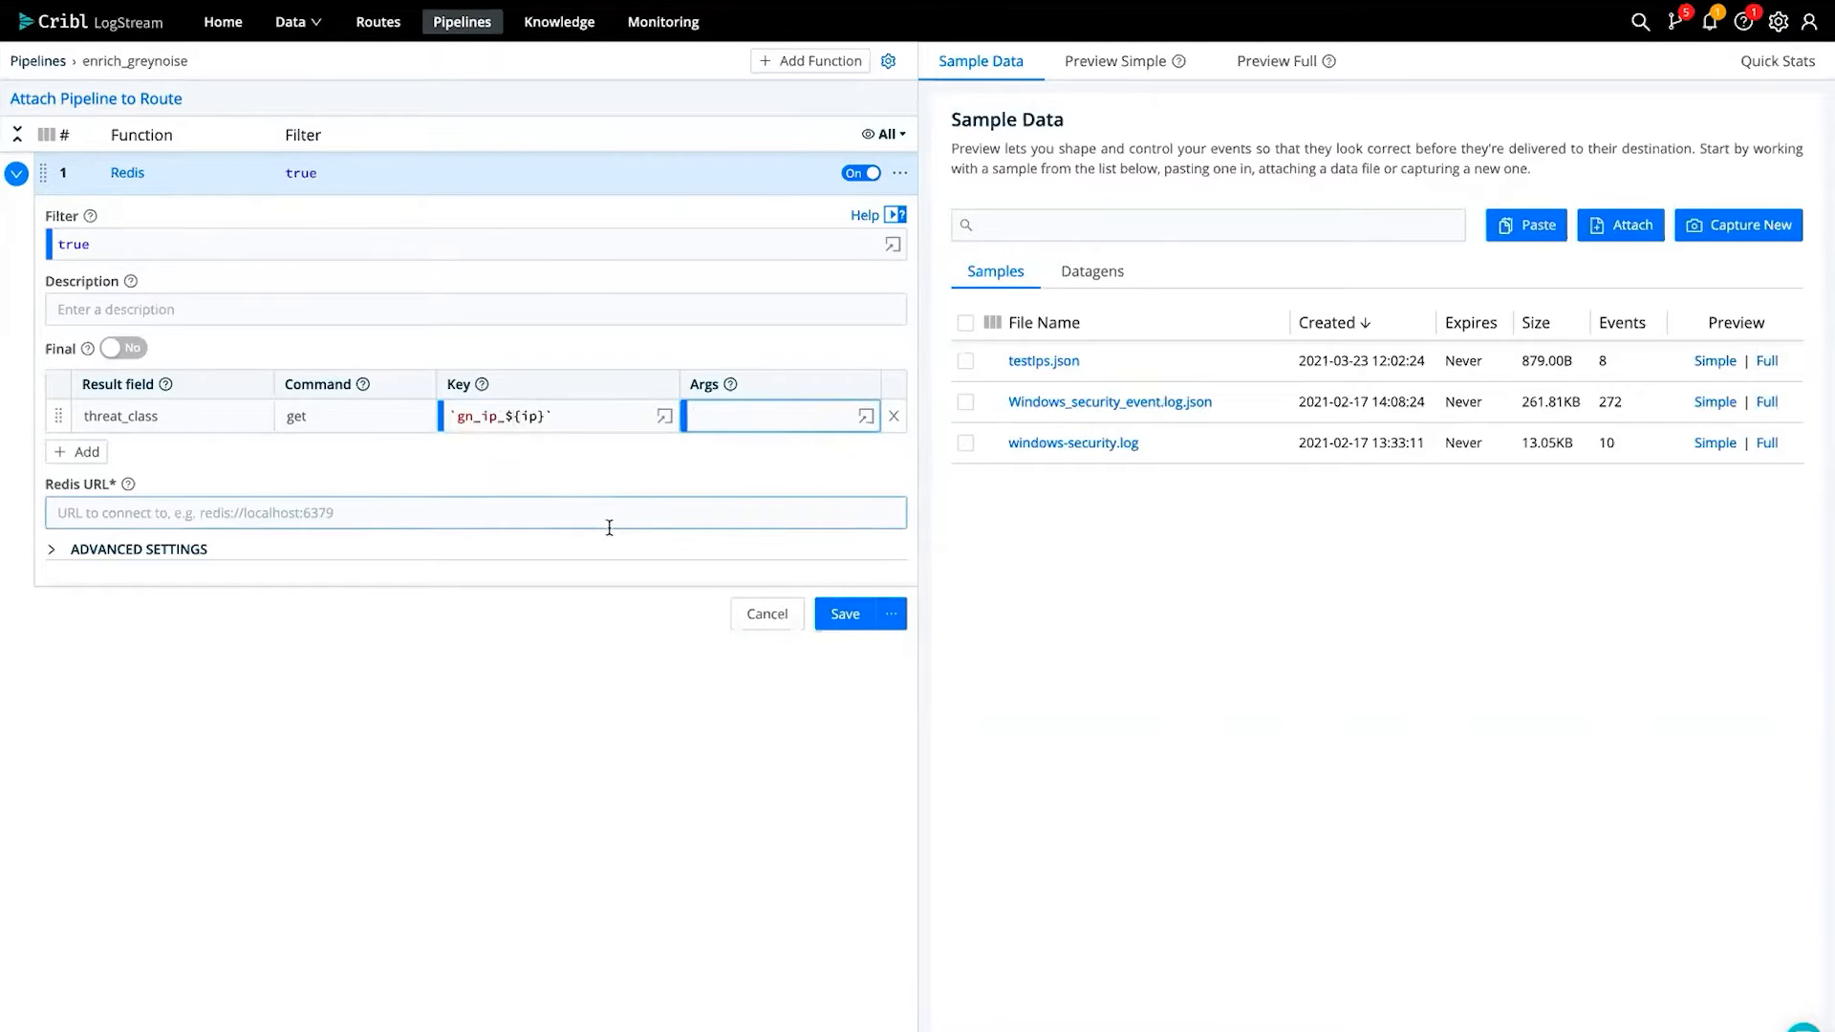
type("redis://172.17.0.2:6379")
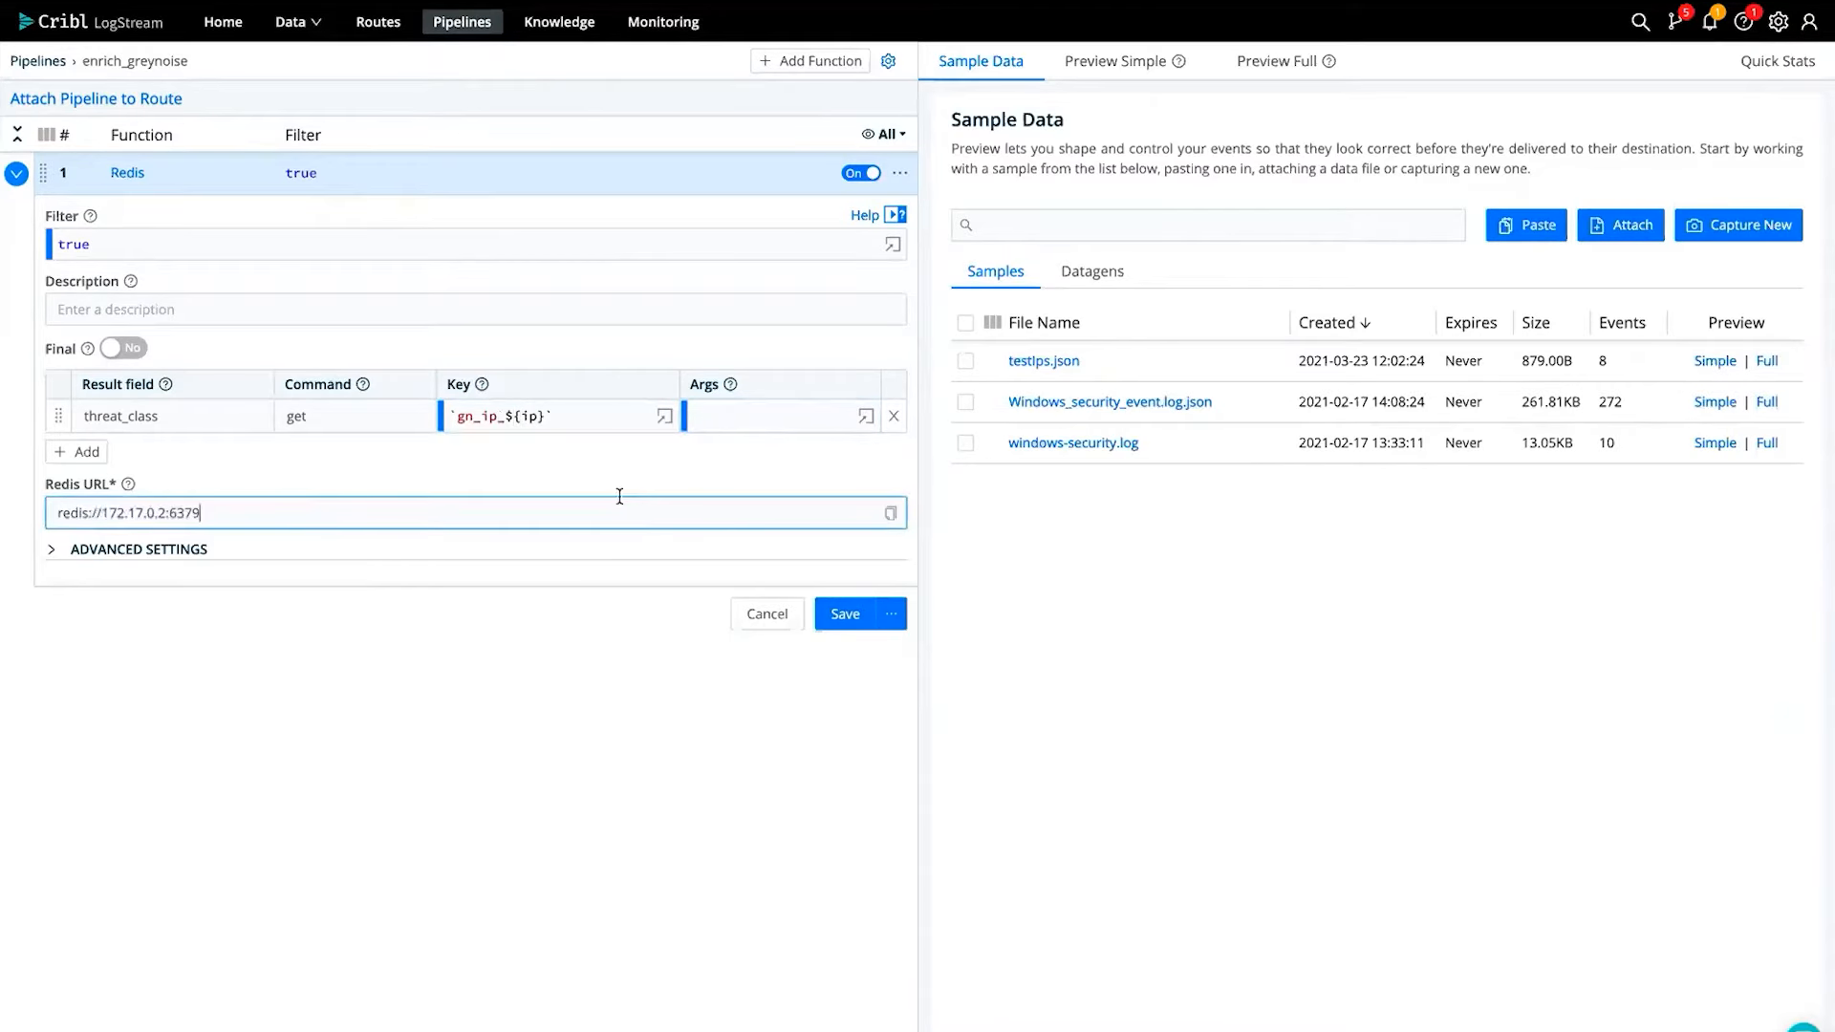
left_click(519, 709)
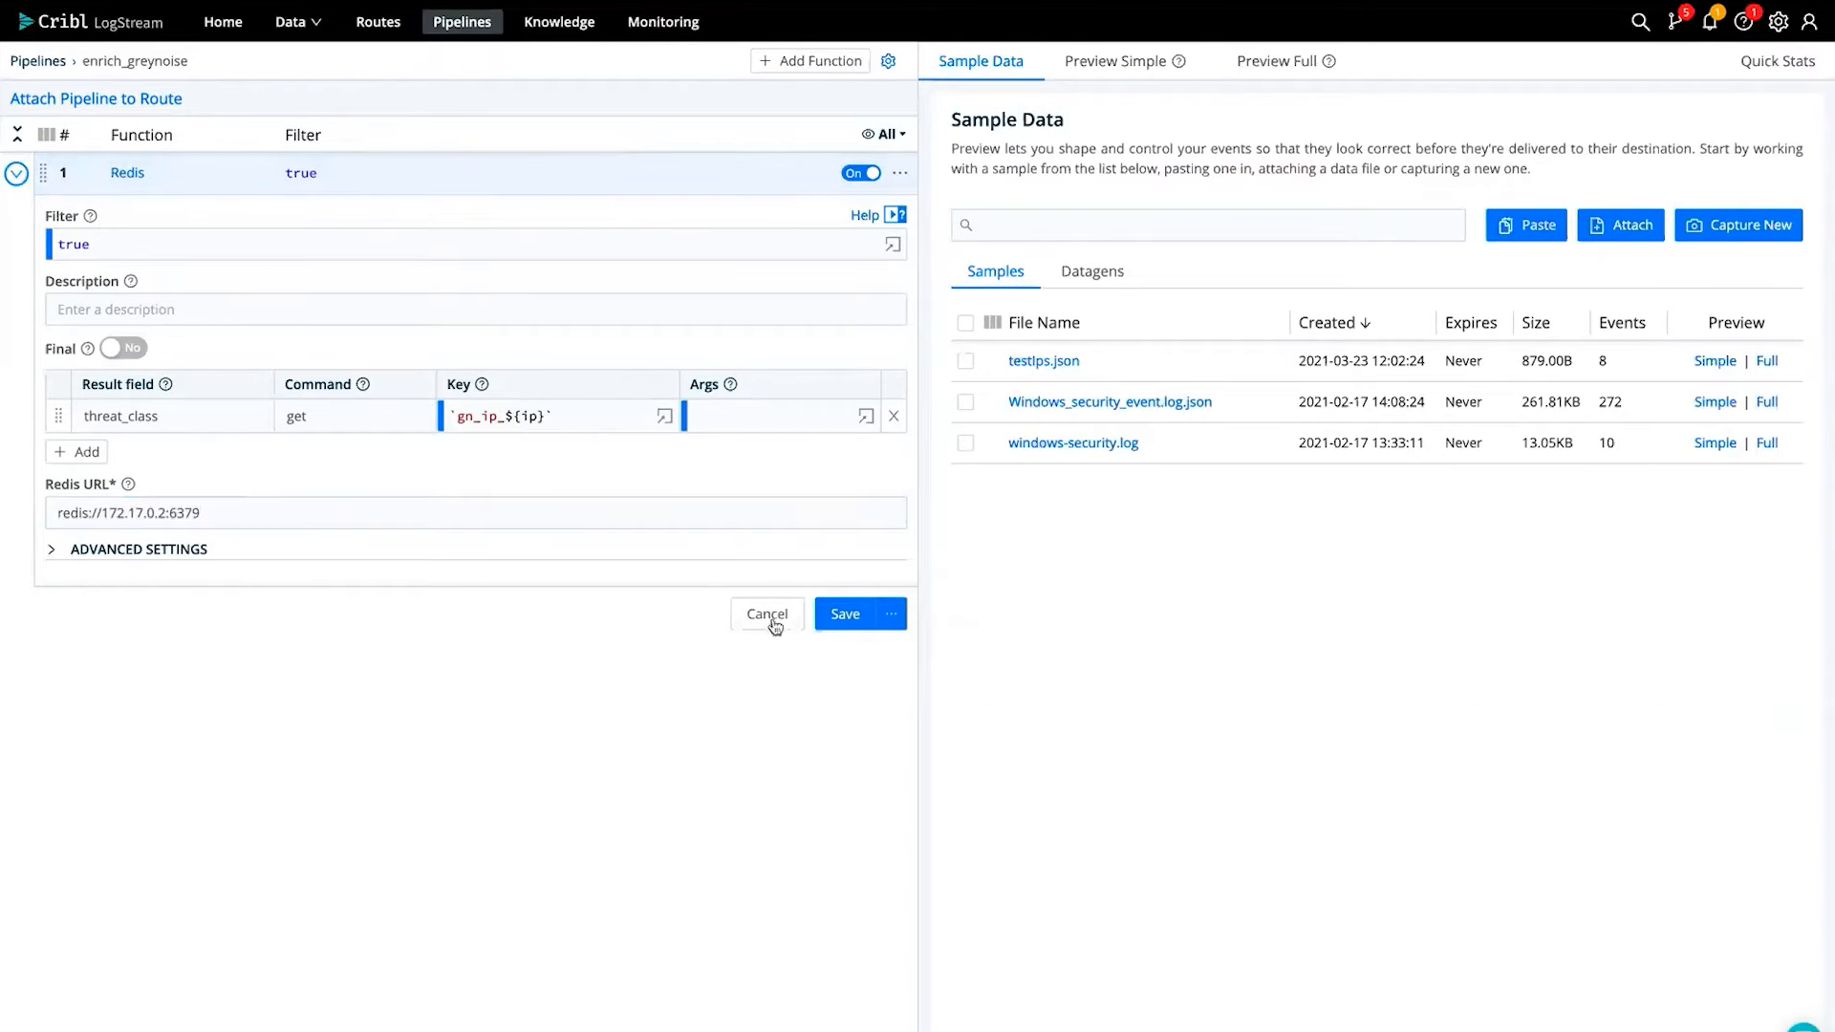
- Save the enrich_greynoise pipeline and run a simple preview of the testips.json sample through it
left_click(838, 615)
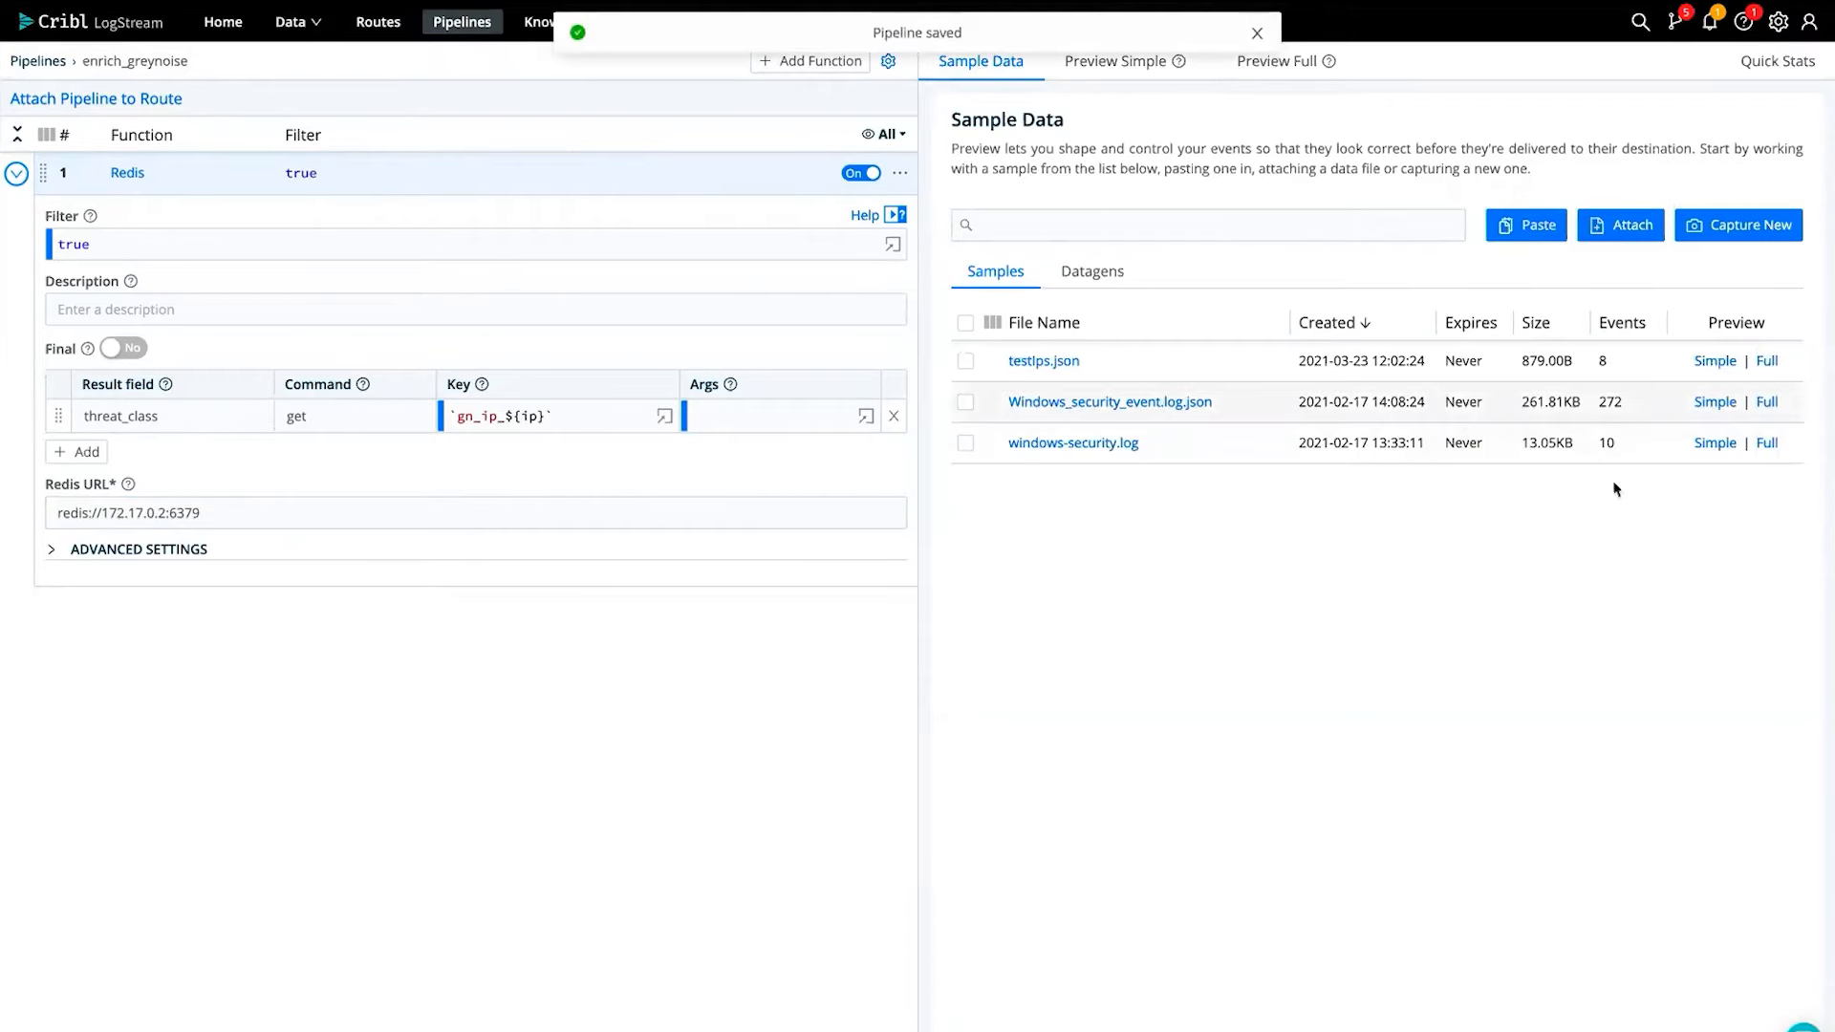
left_click(1714, 362)
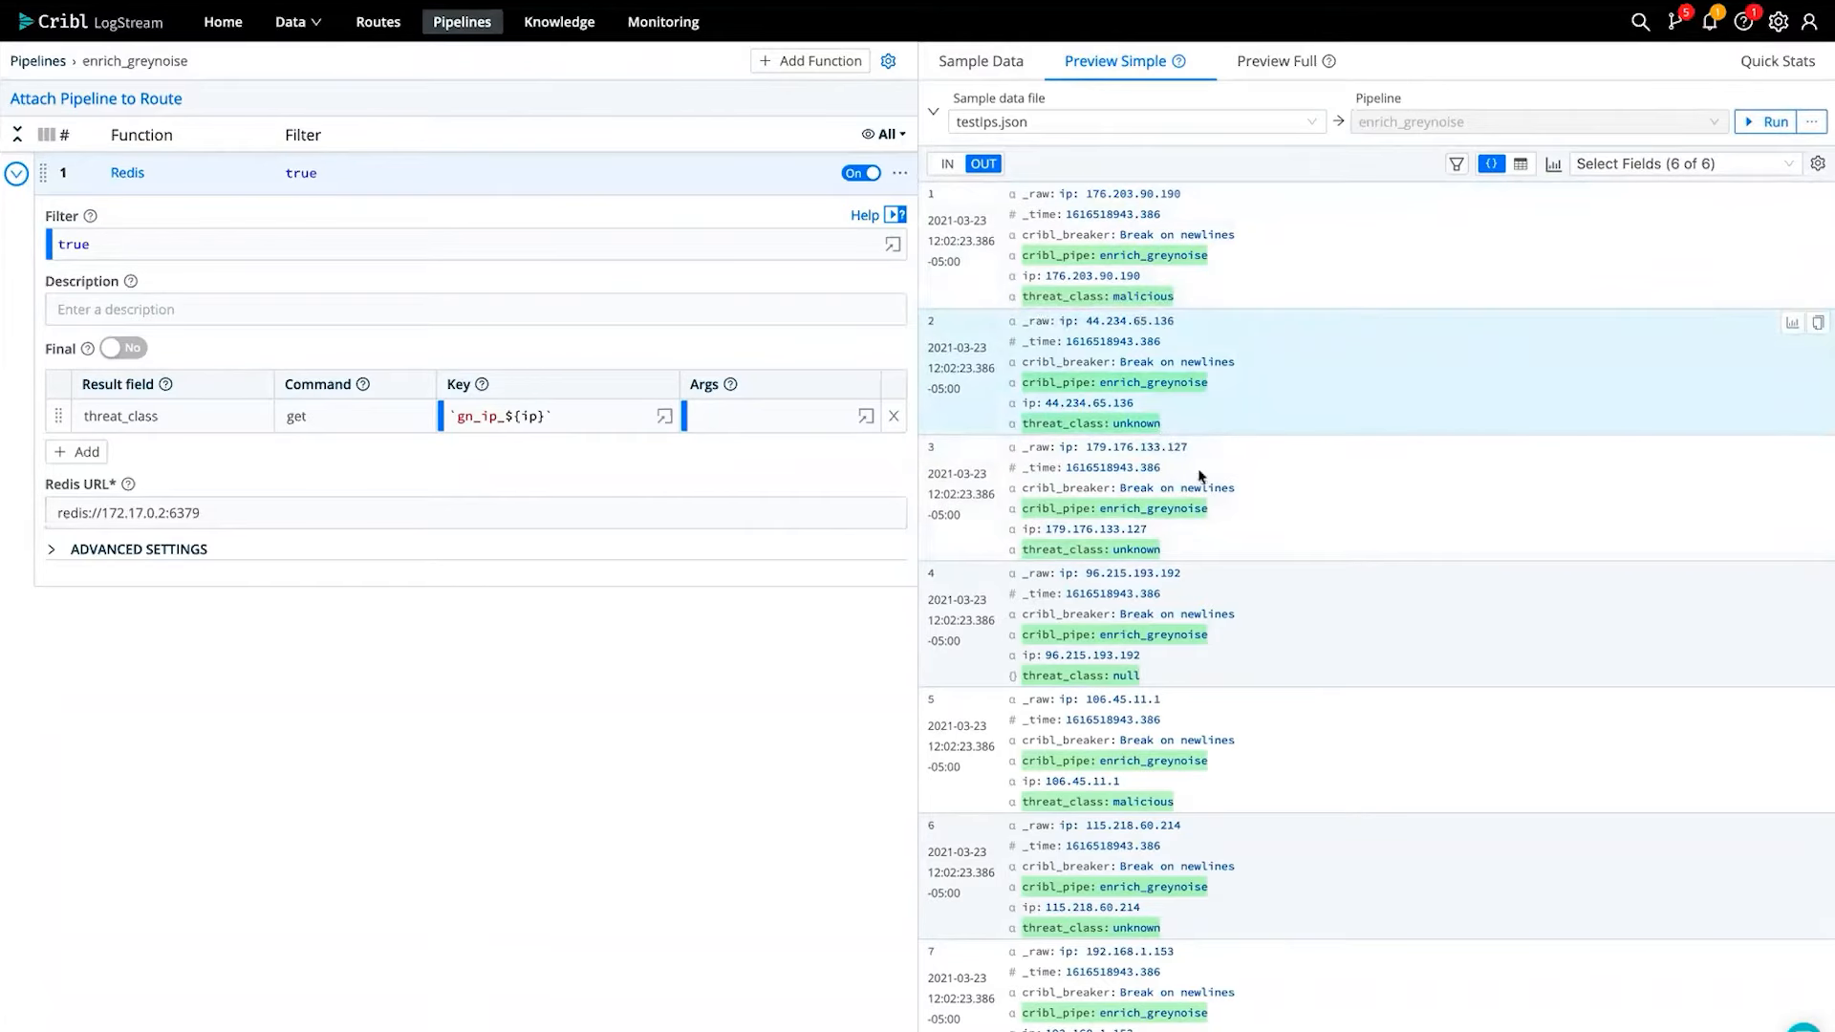
scroll(1290, 602, "down", 2)
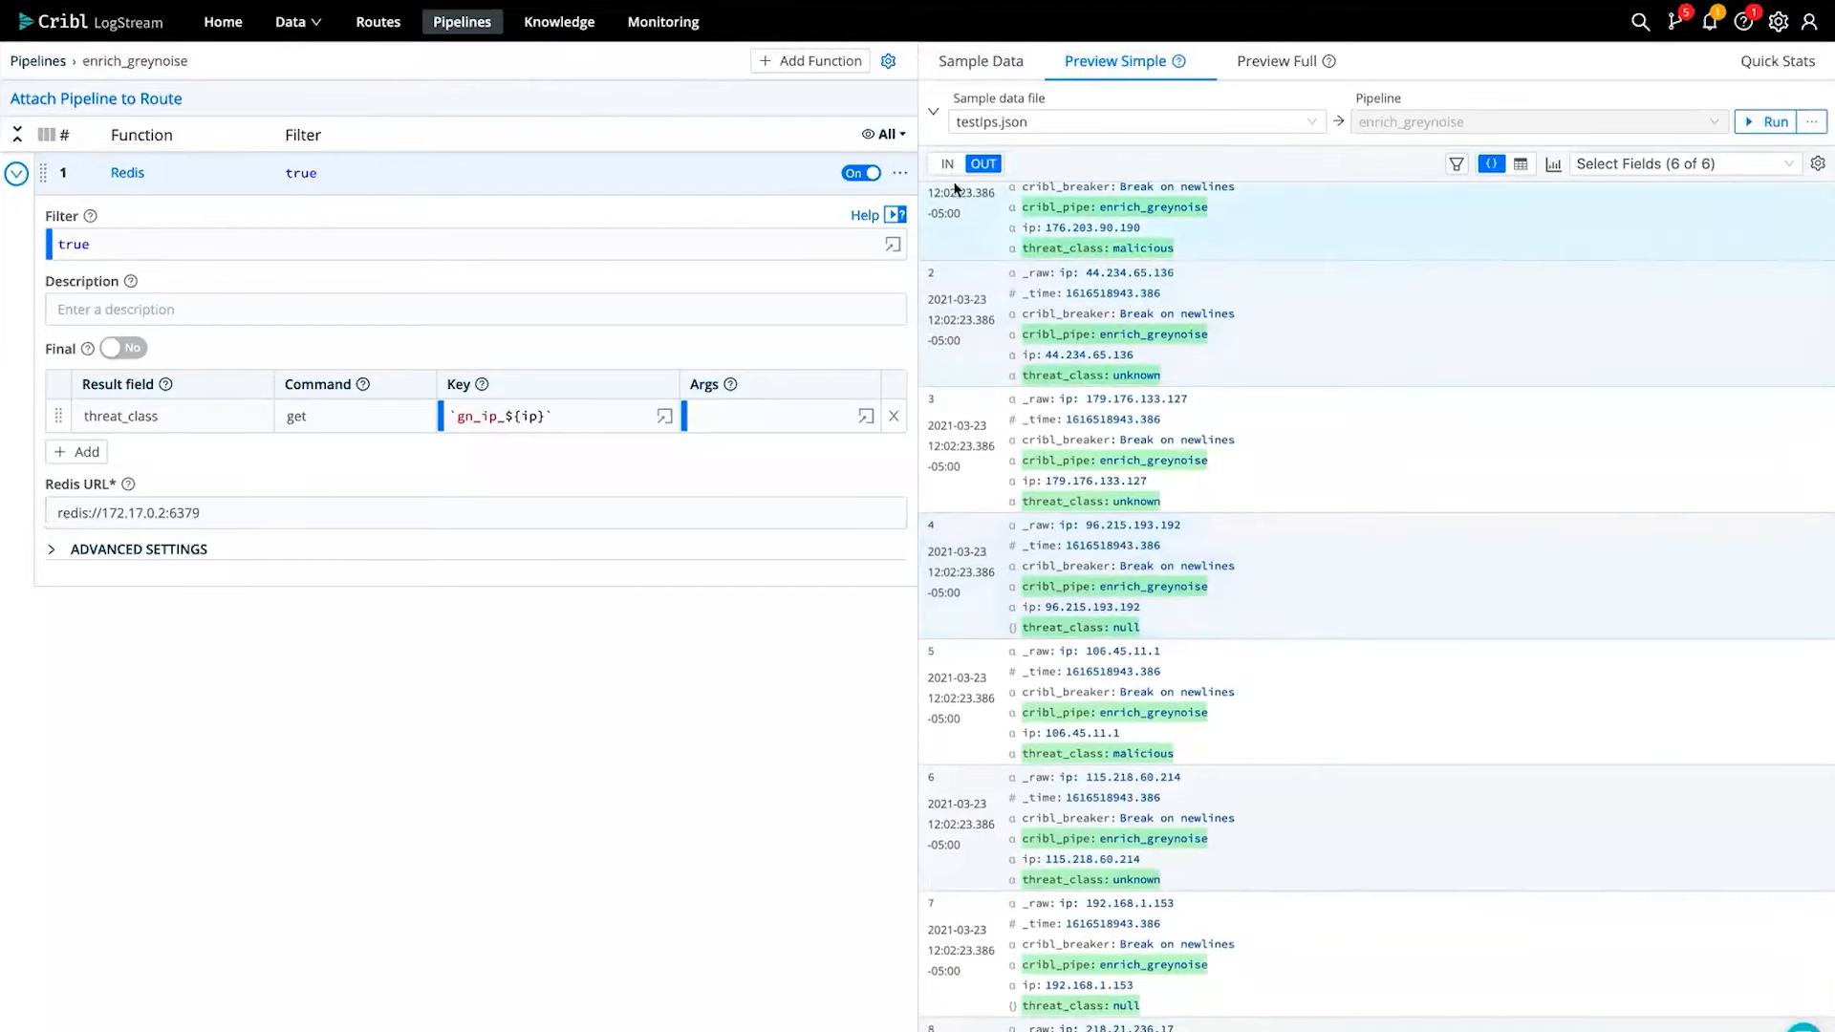
- Add an Eval function after the Redis function and give it an empty evaluated field row
left_click(788, 63)
type("eval")
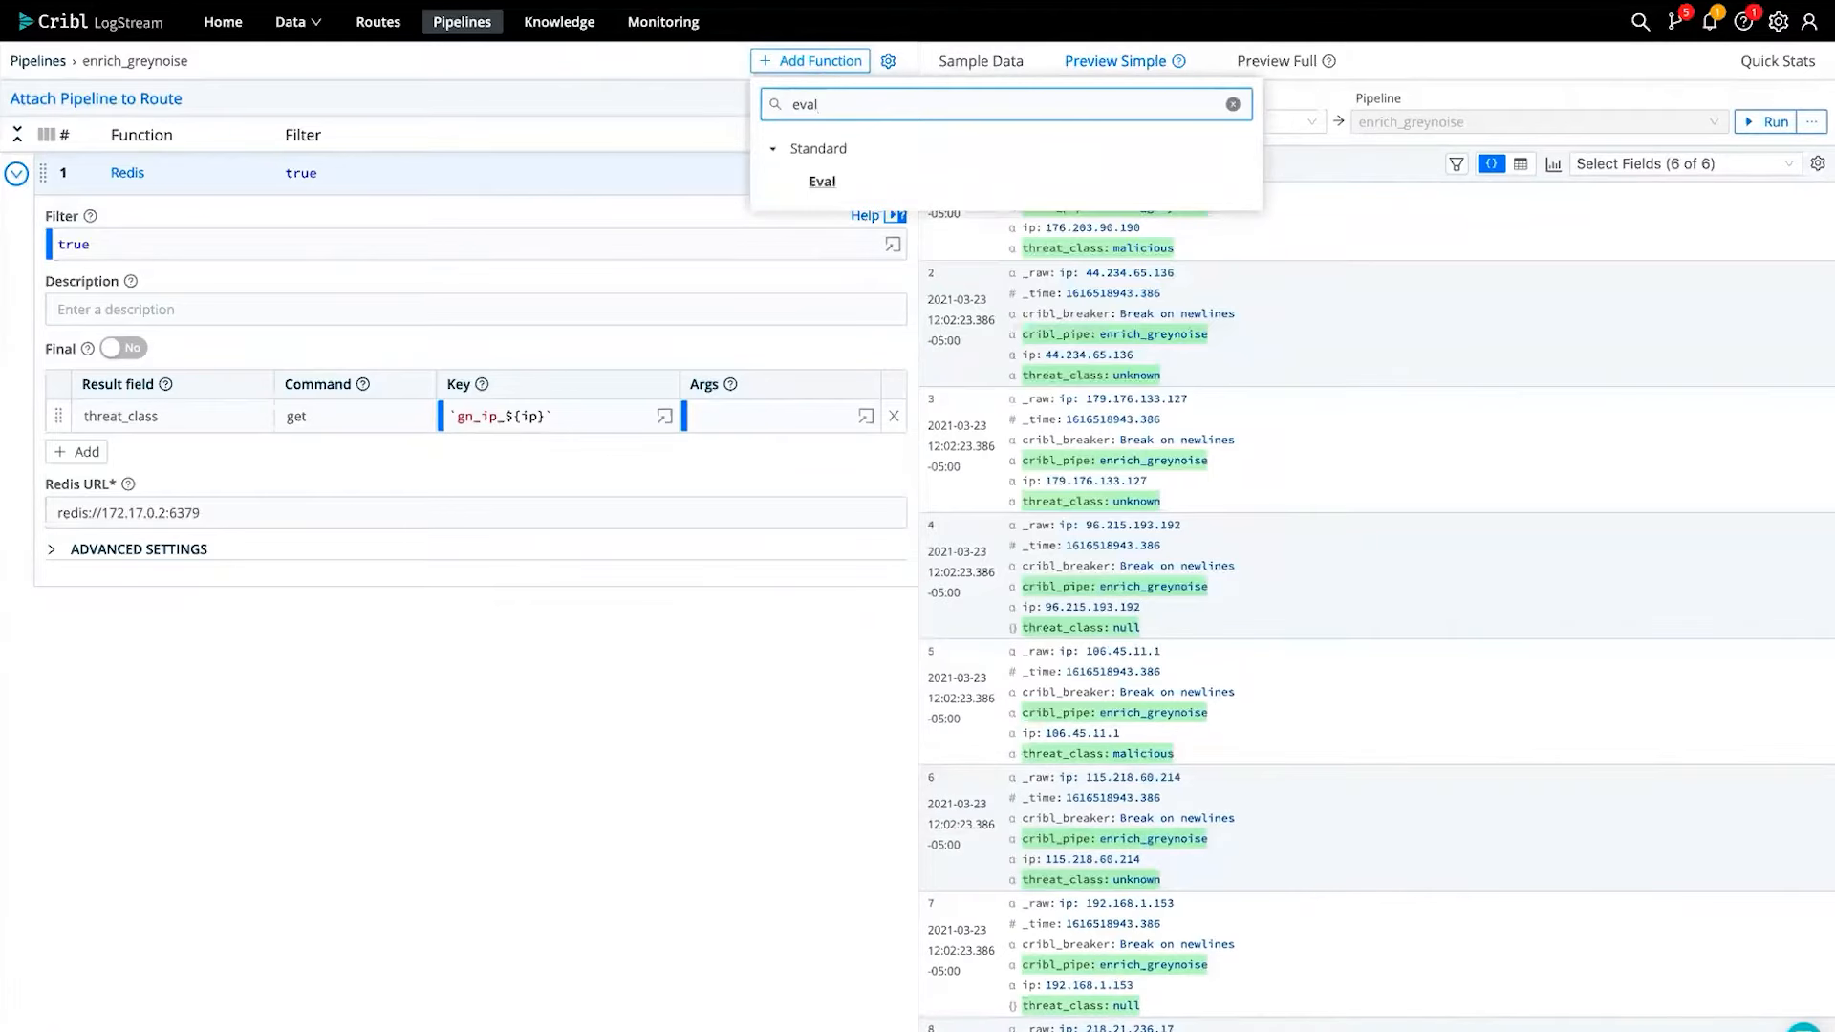
left_click(822, 181)
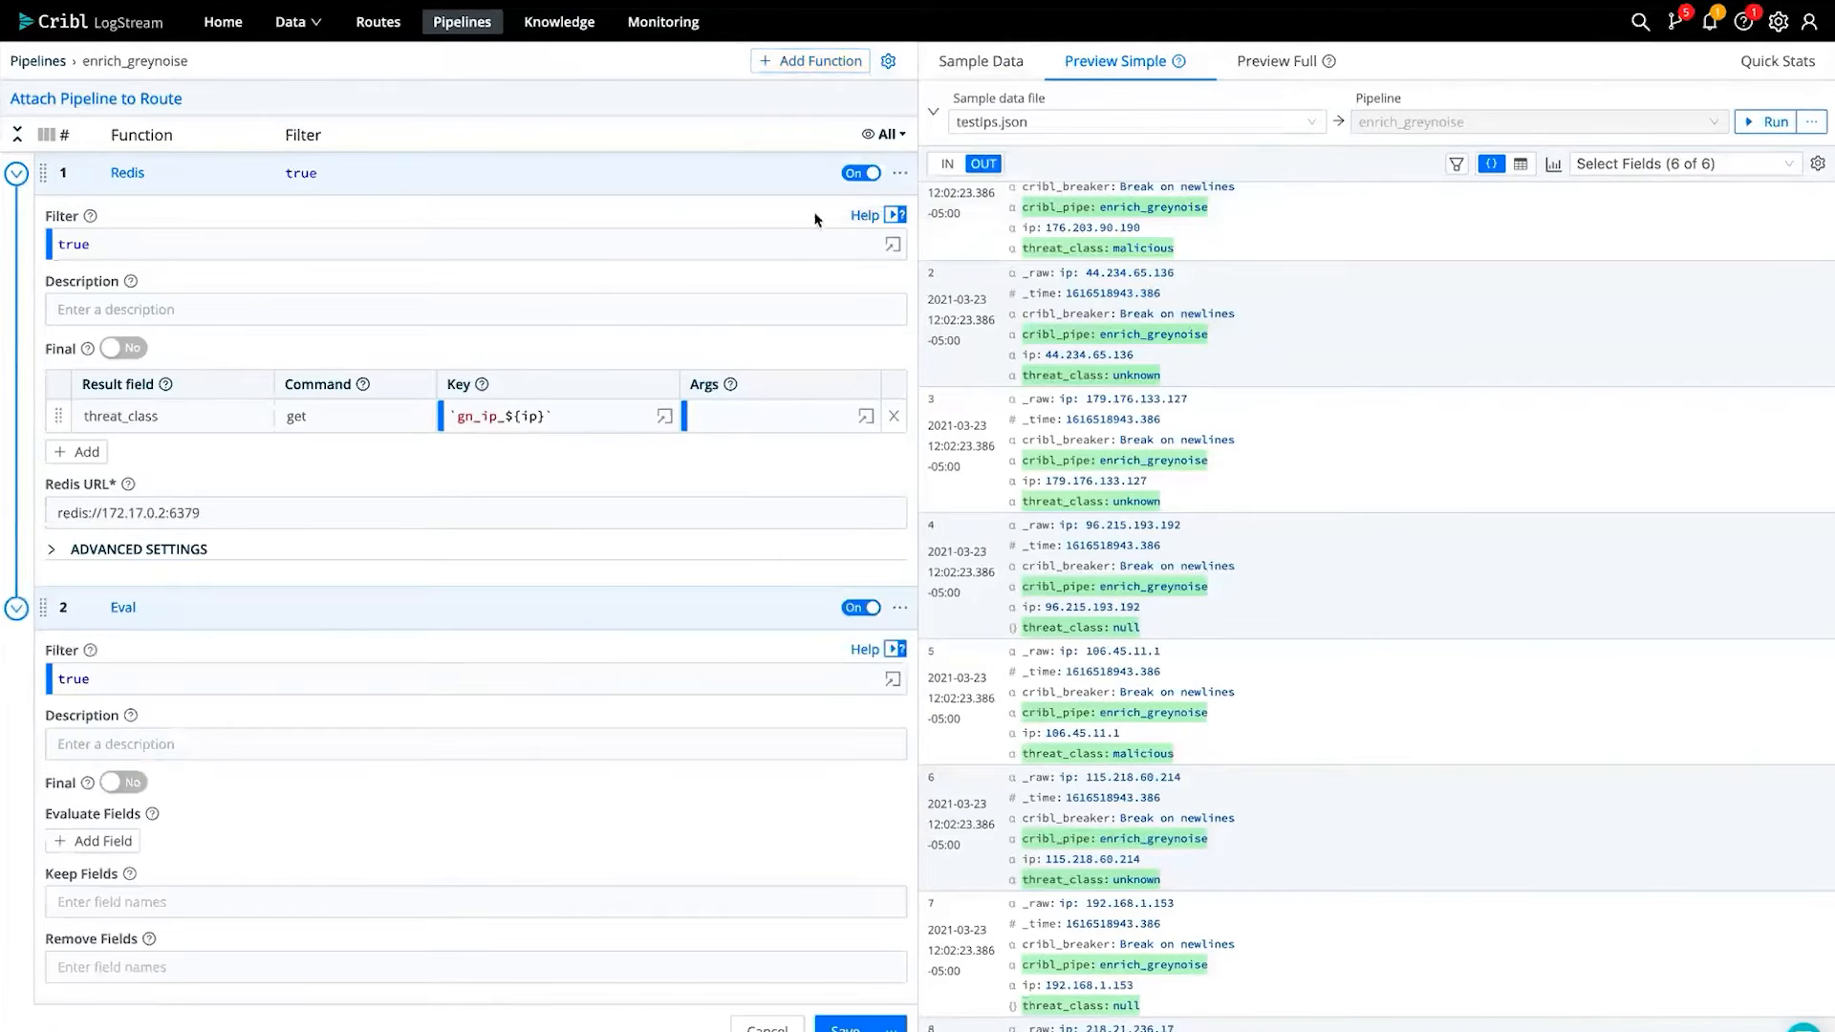
left_click(115, 842)
- Evaluate the threat_class field as threat_class || 'None', save the pipeline and review the updated sample preview
left_click(162, 867)
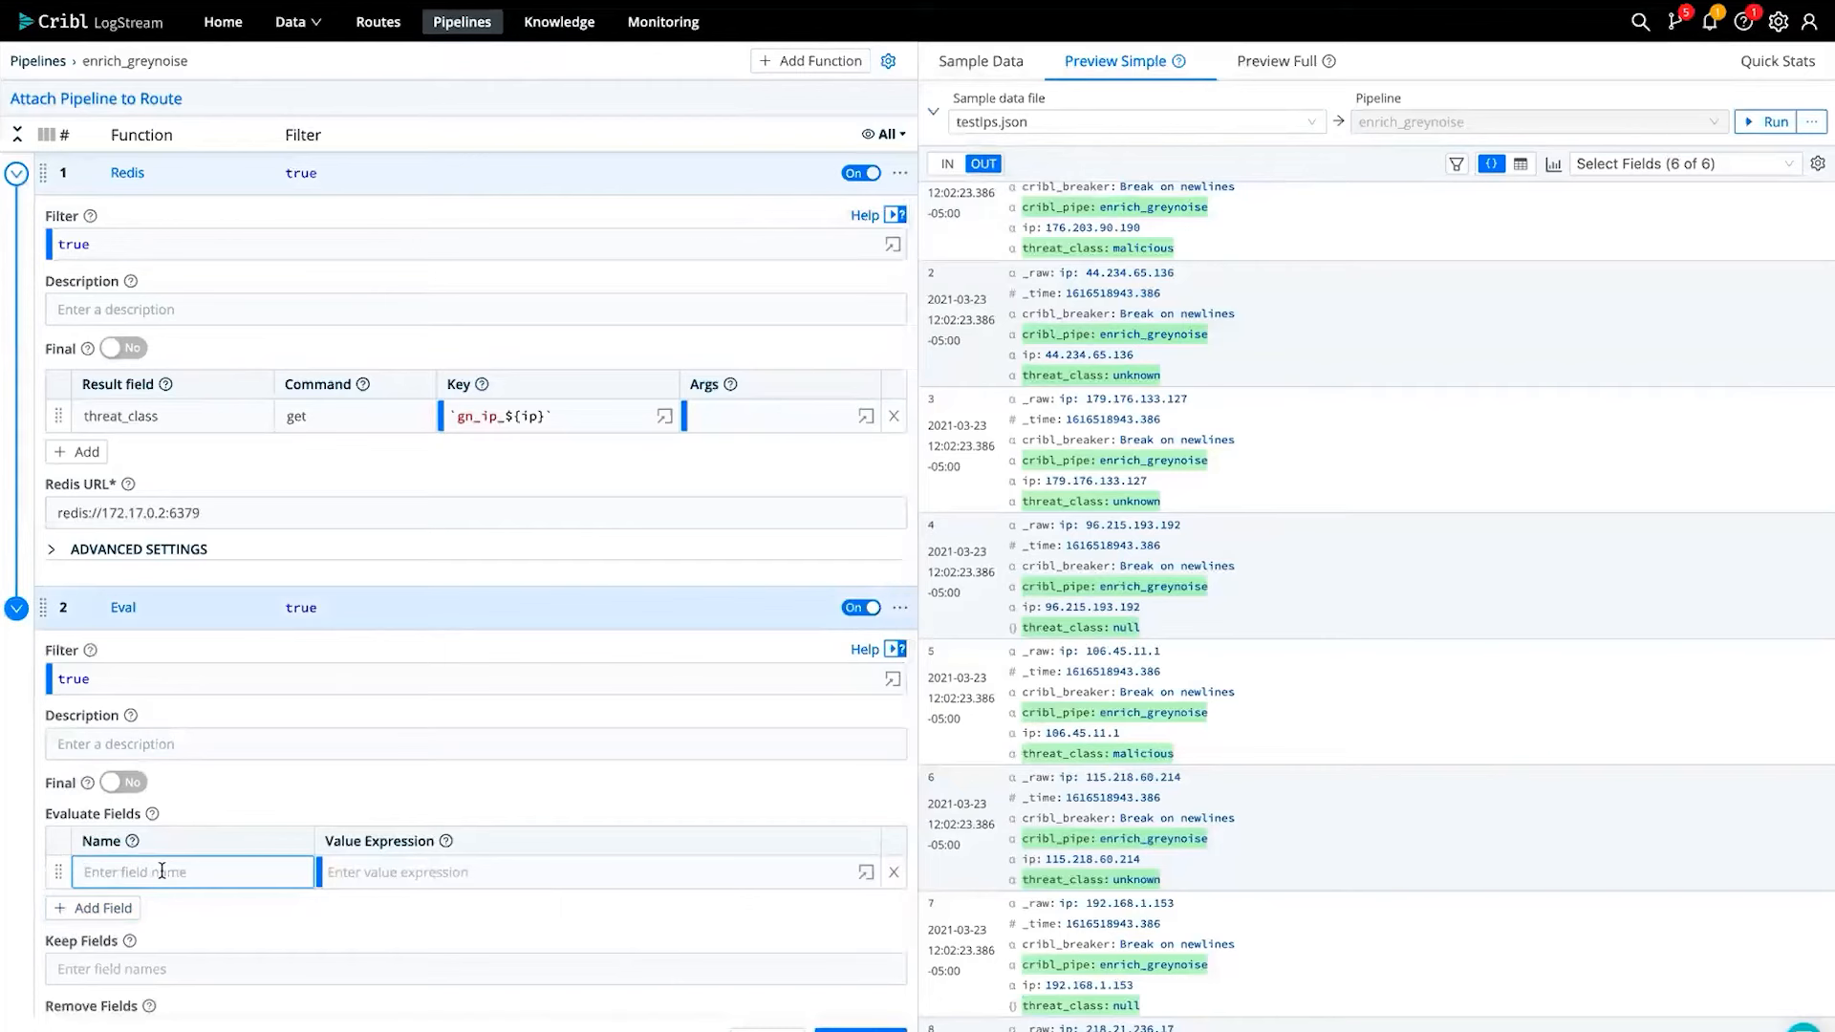
type("threat_class")
key("Tab")
type("threat_class")
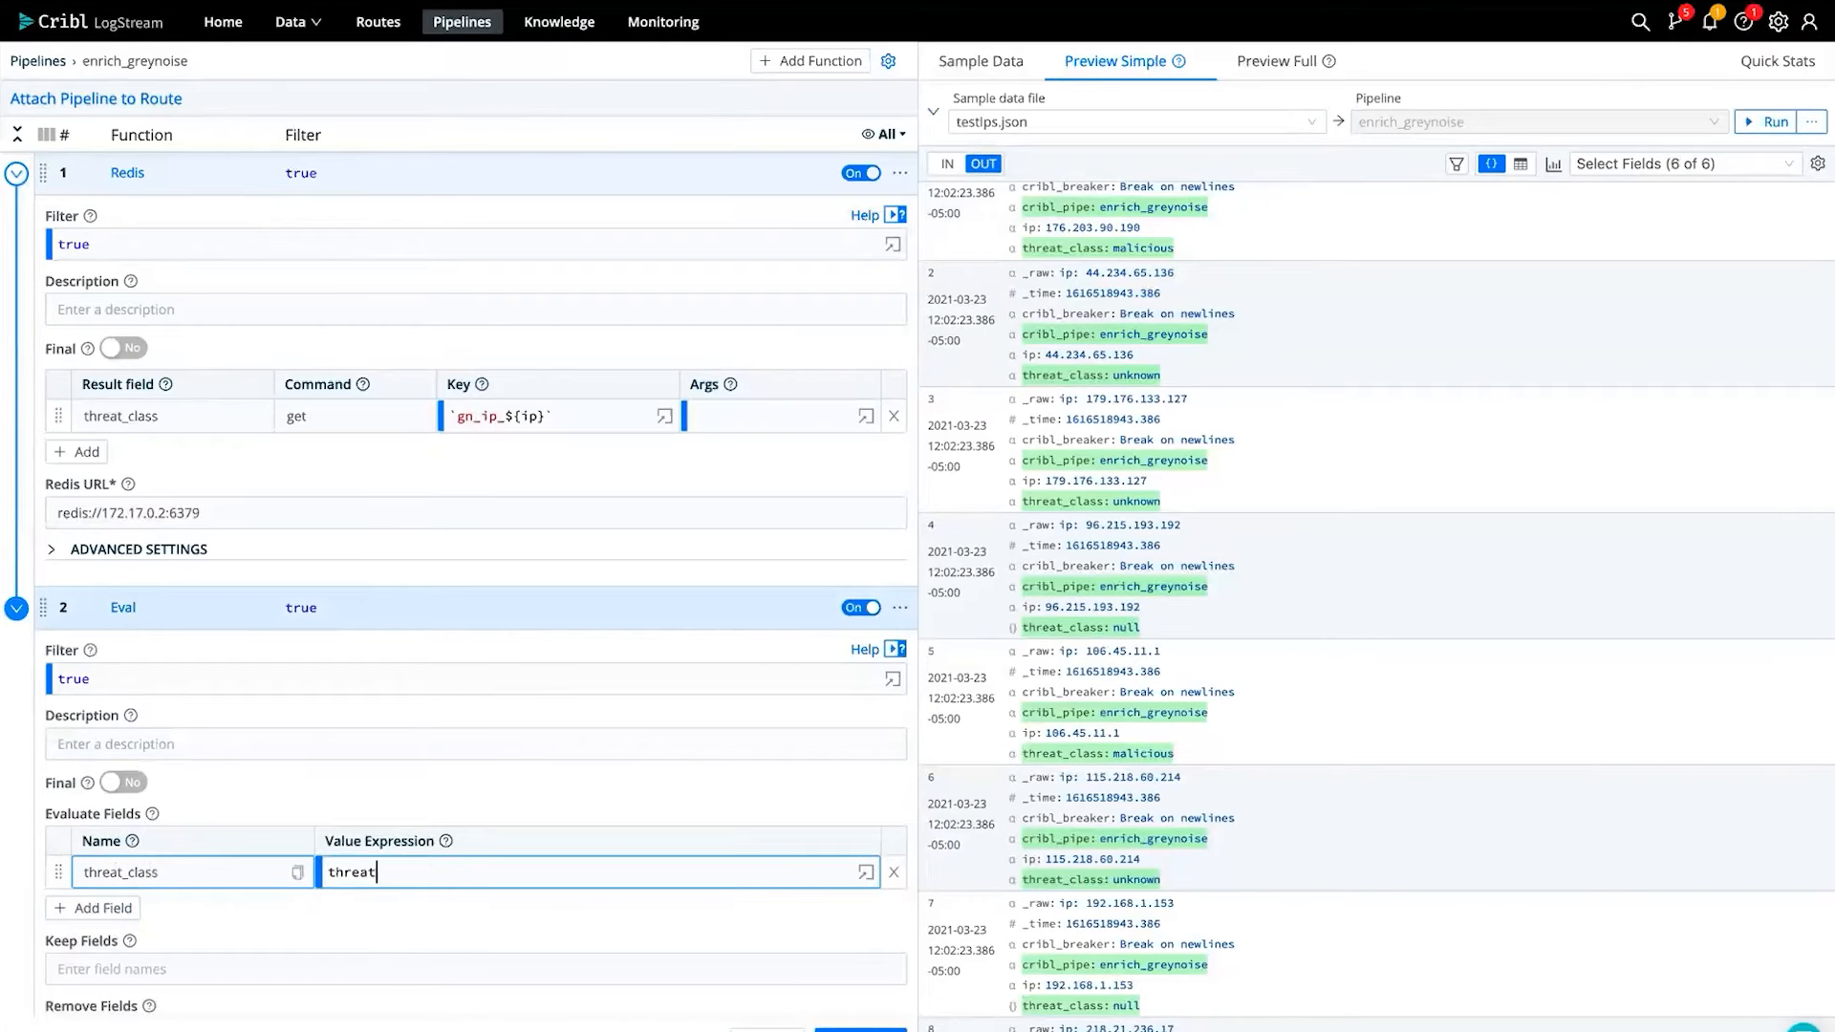
type(" ||")
type(" \"\"")
key("BackSpace")
key("BackSpace")
type(";")
type("None'")
key("ctrl+s")
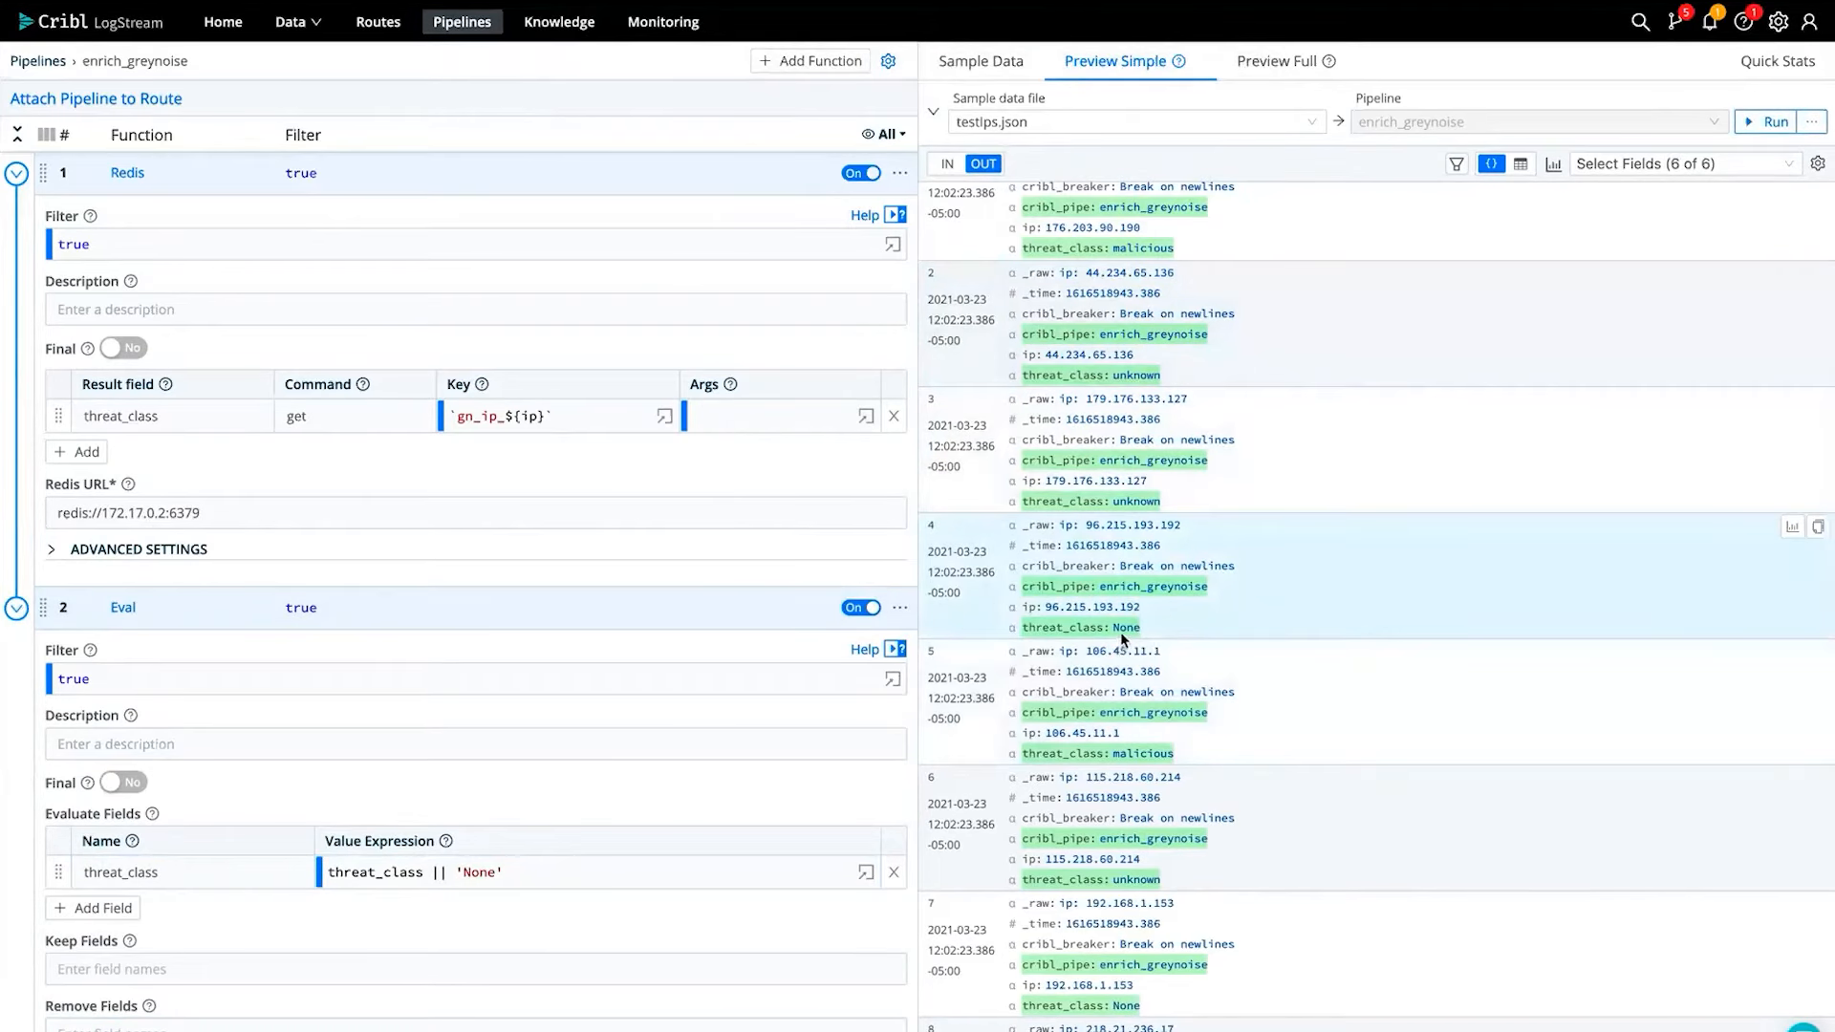
scroll(1182, 627, "up", 1)
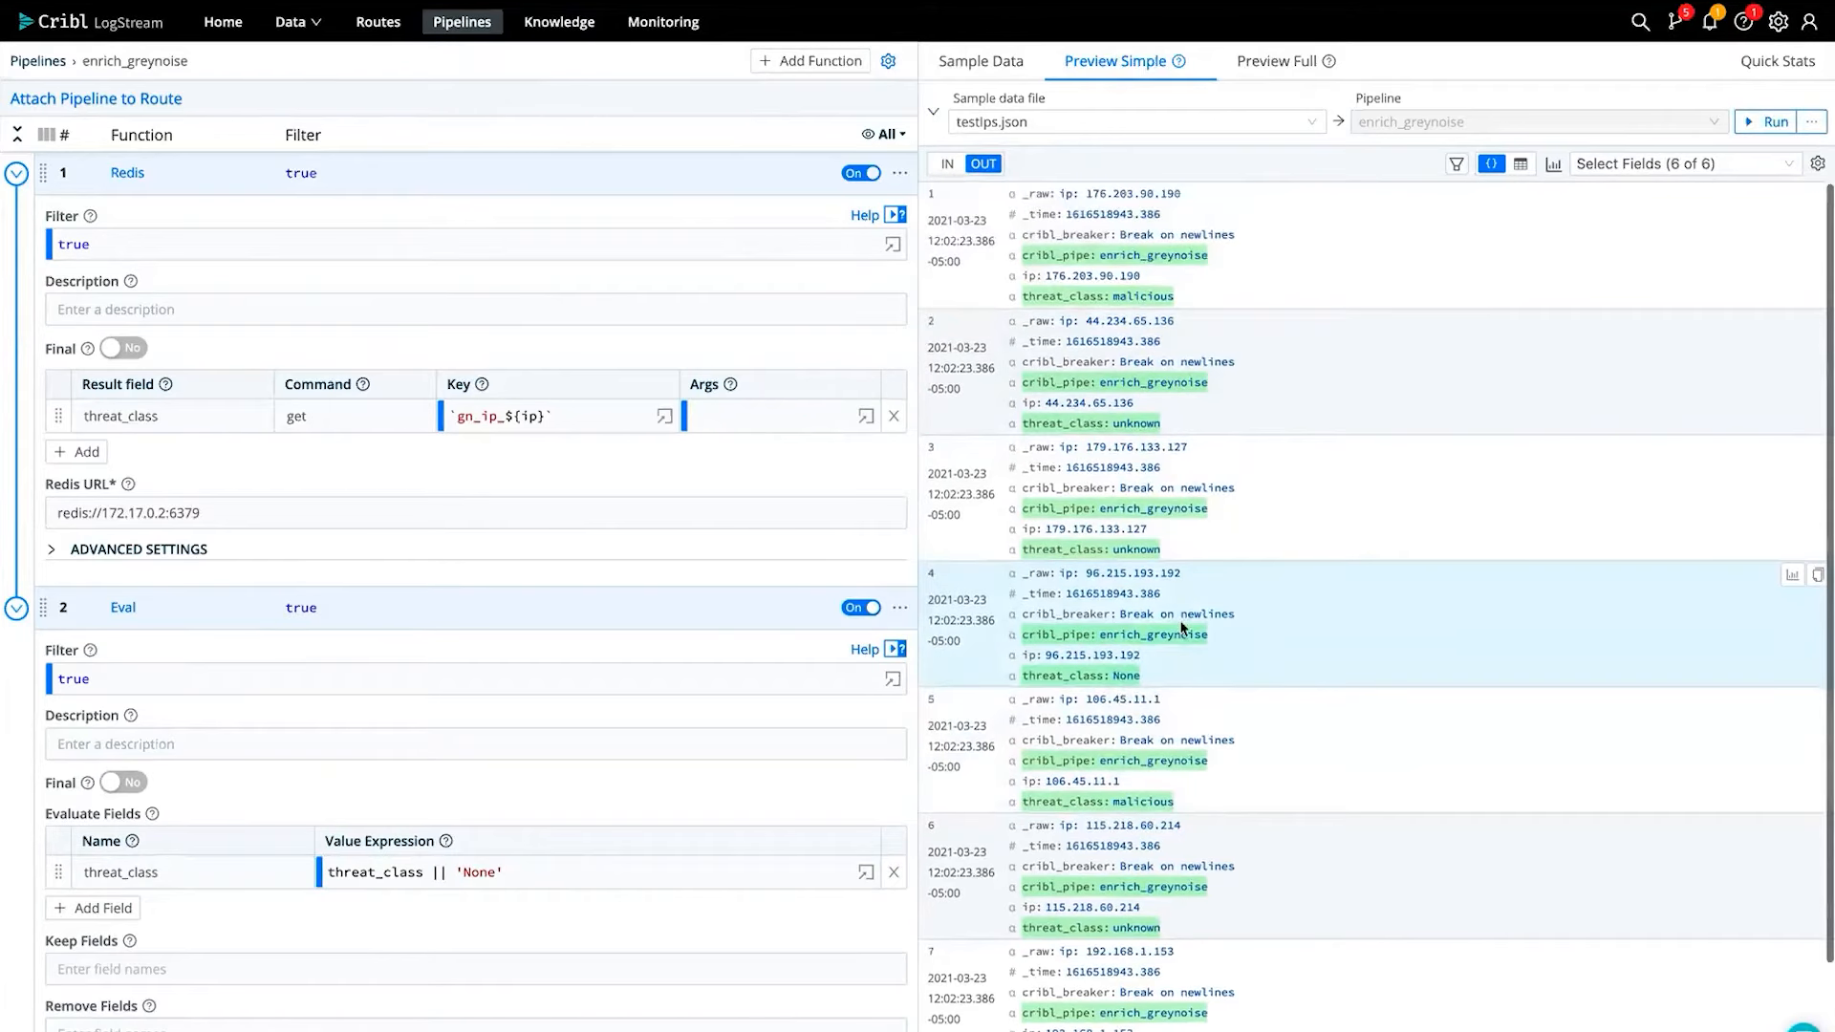